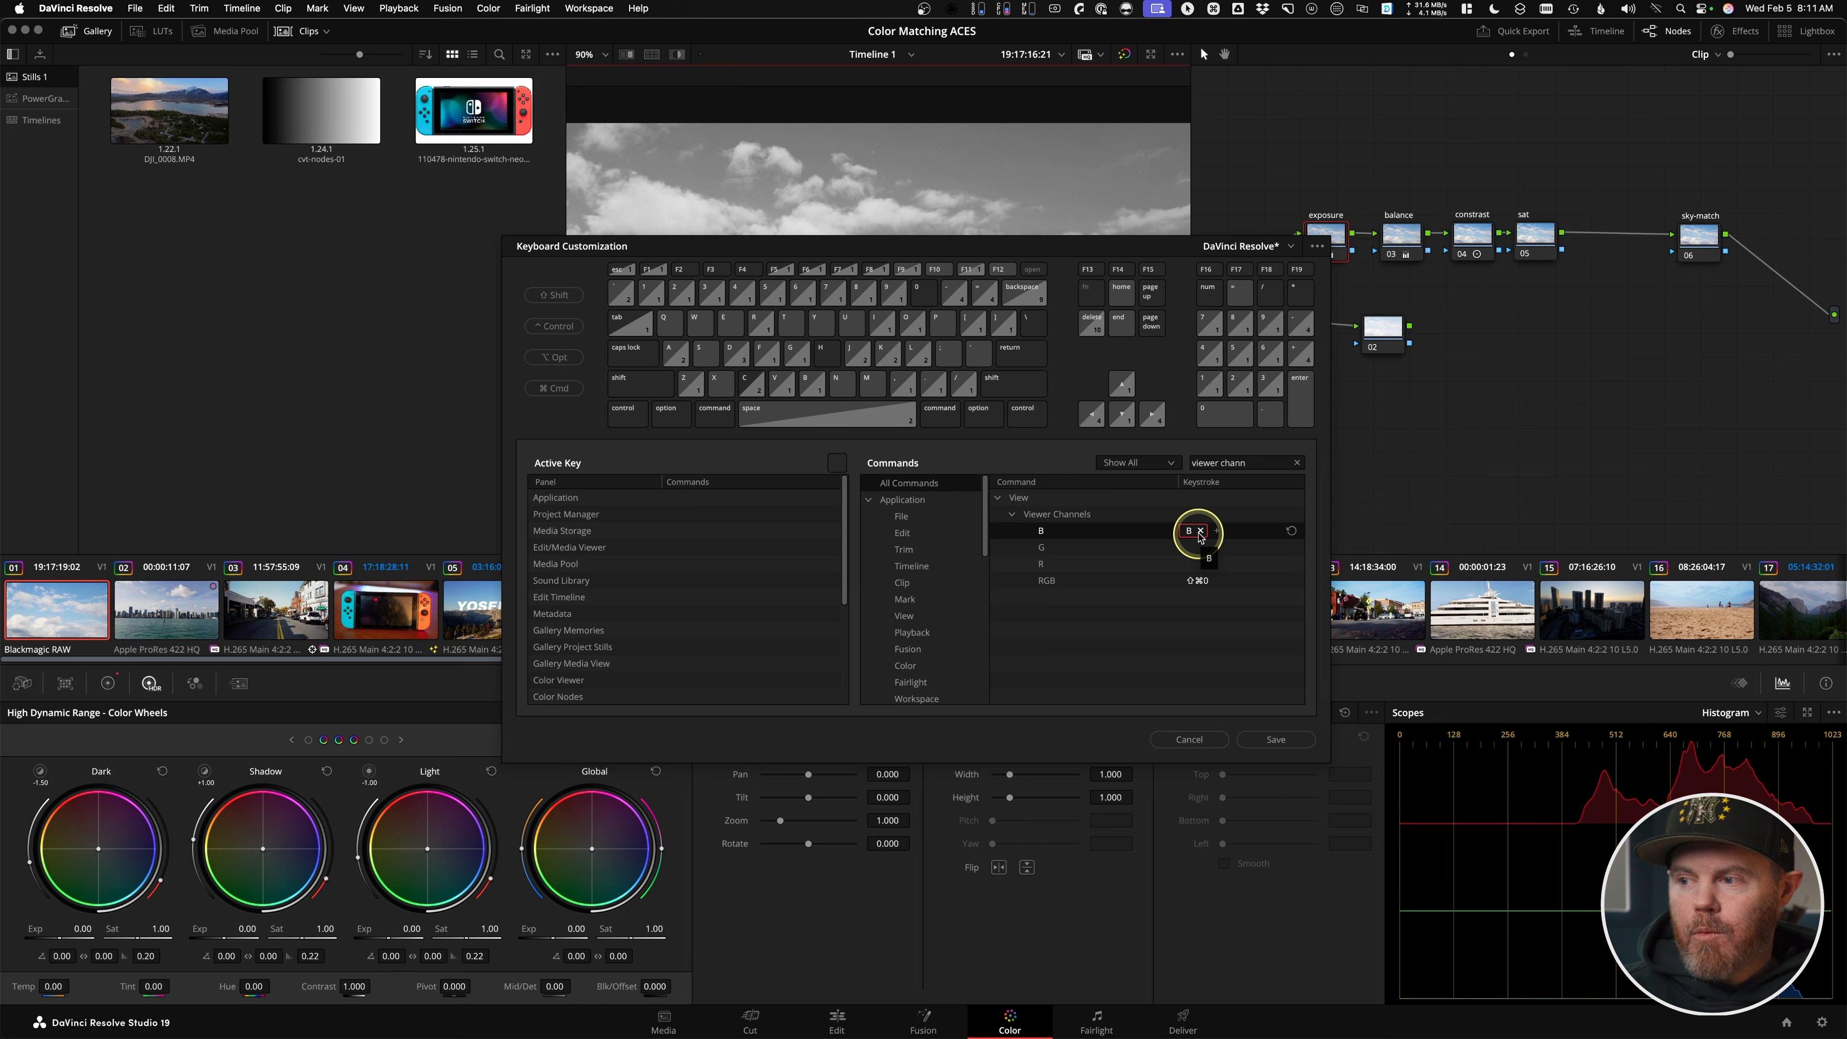
- Assign the keystroke G to the G viewer channel, overriding its Add Flag assignment, and R to the R viewer channel
left_click_drag(1196, 554, 1196, 555)
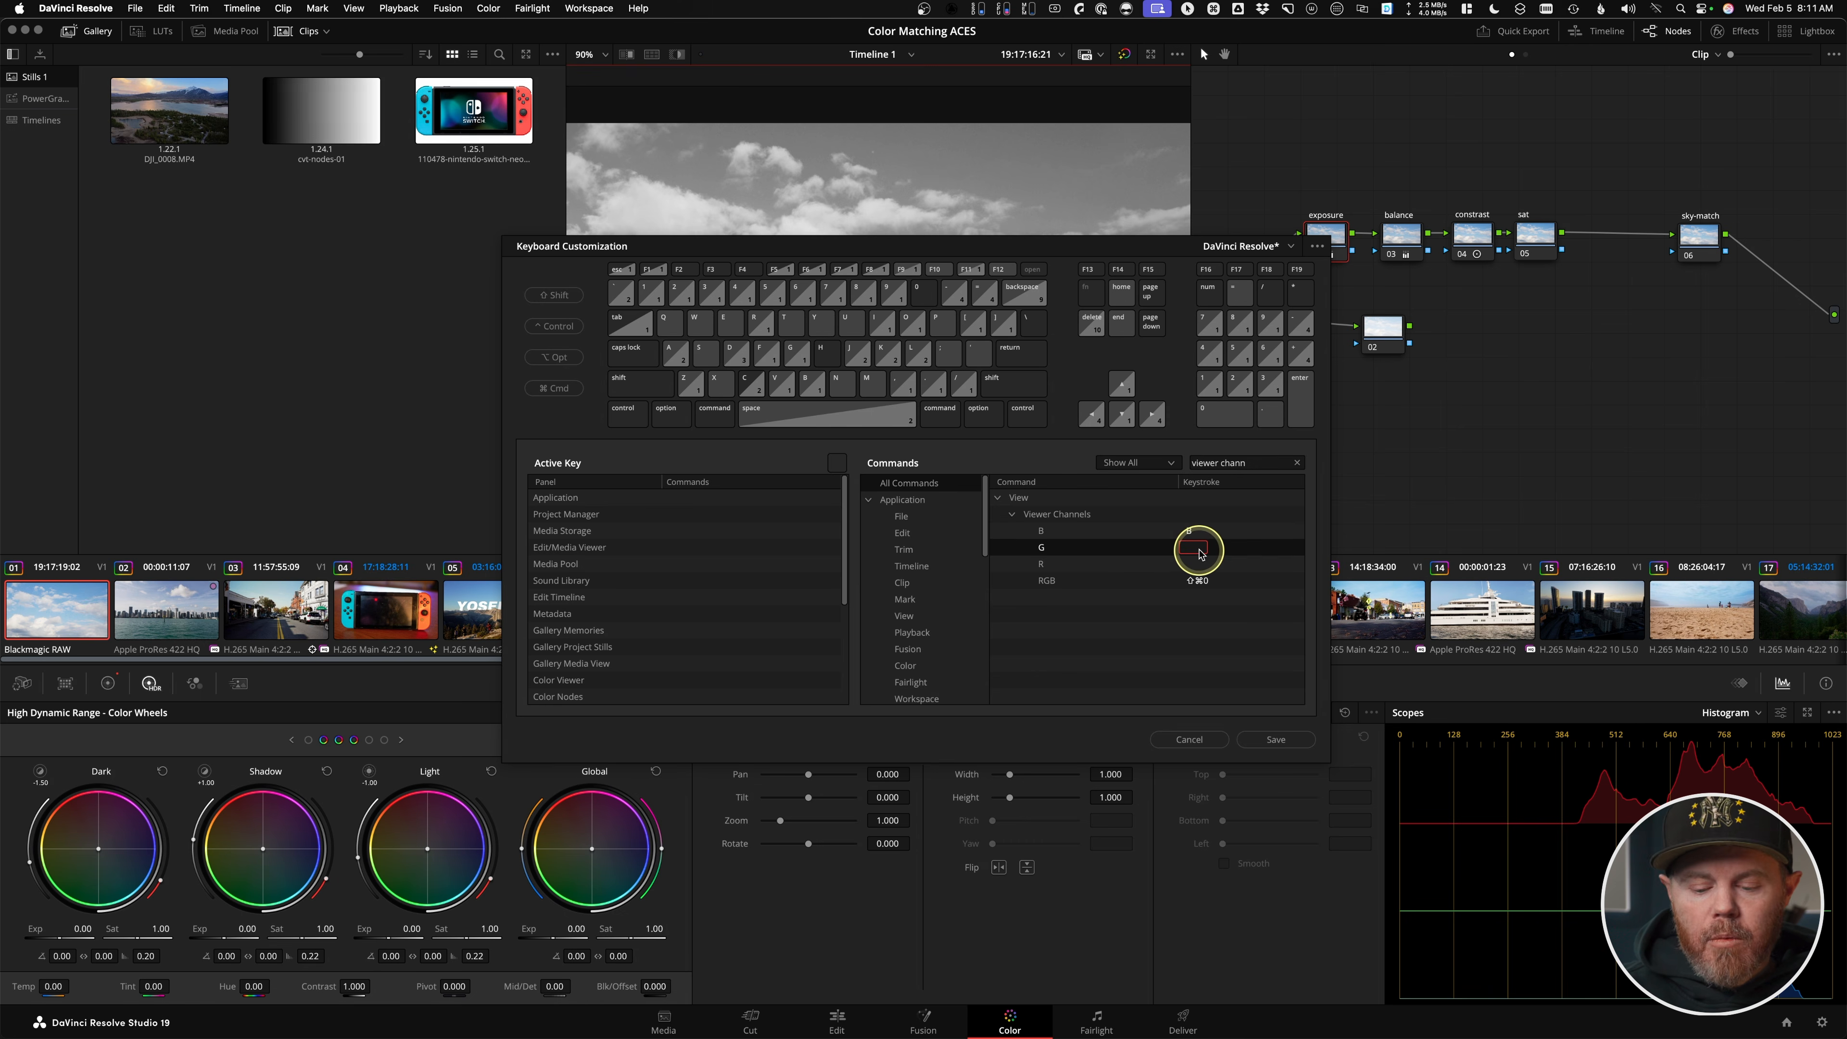
key("g")
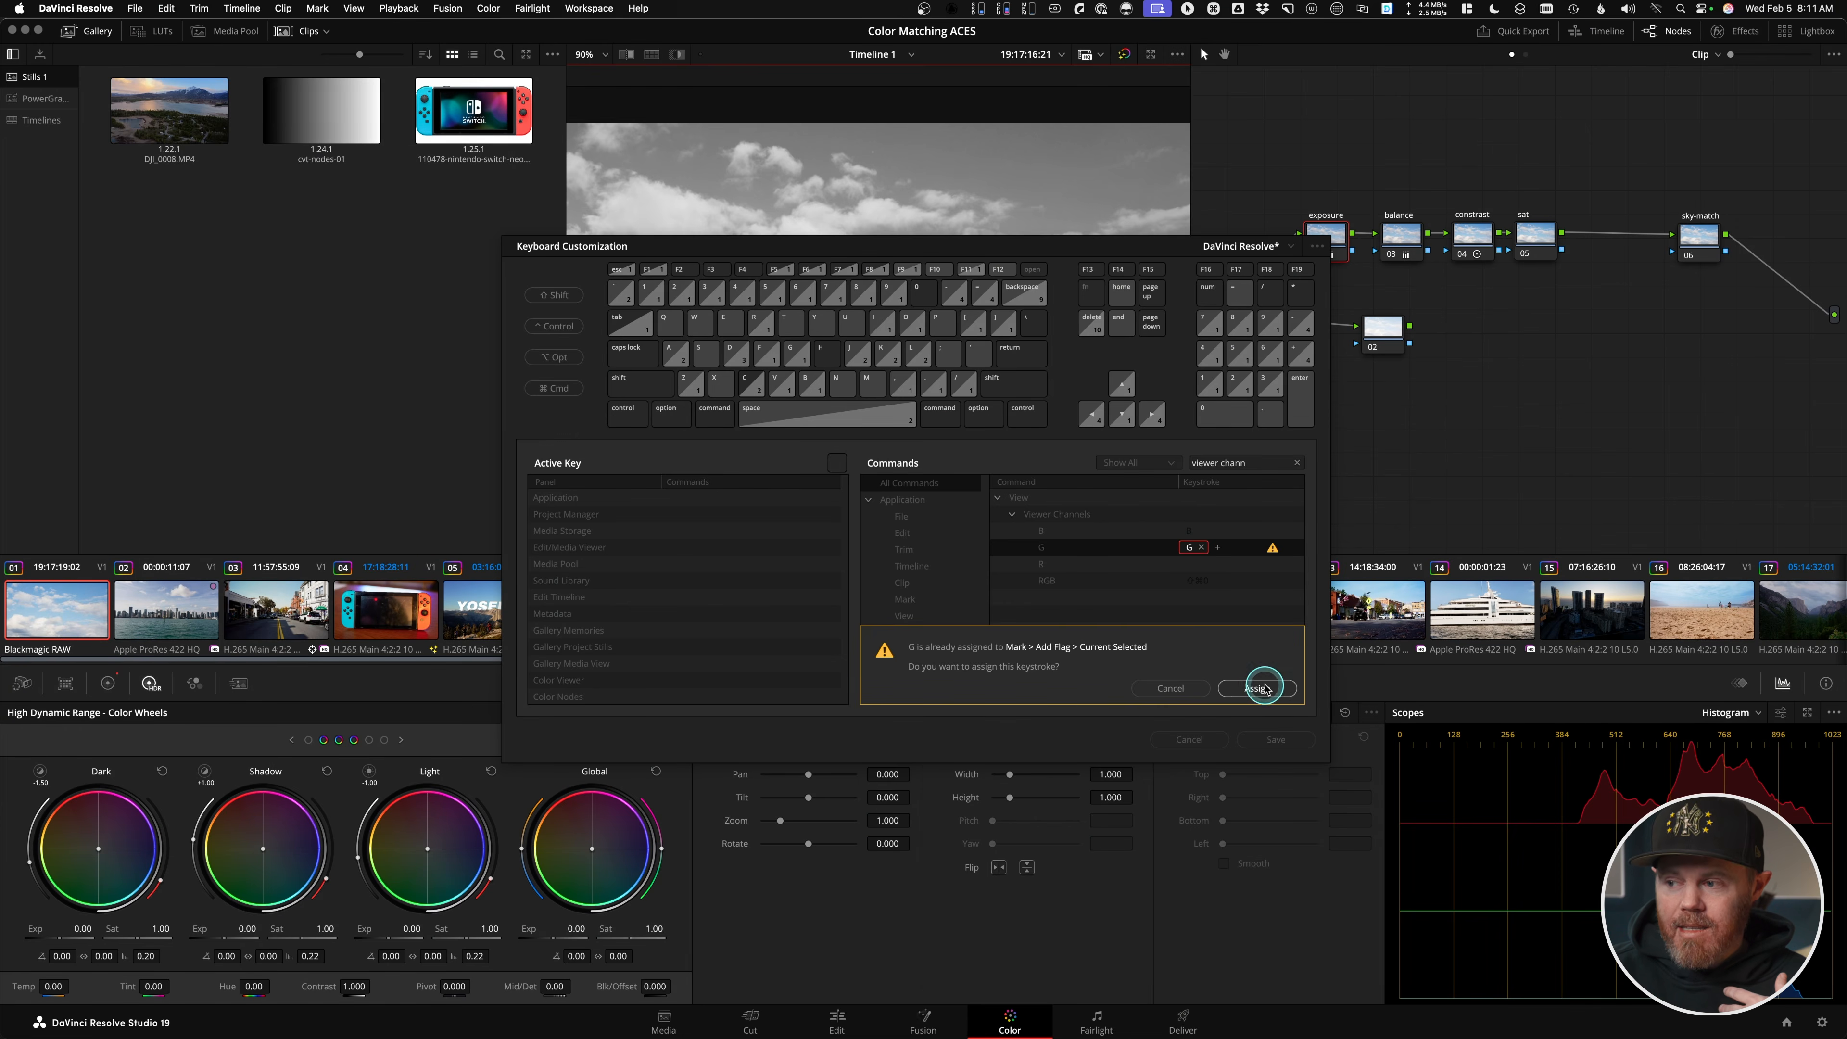
left_click(1263, 688)
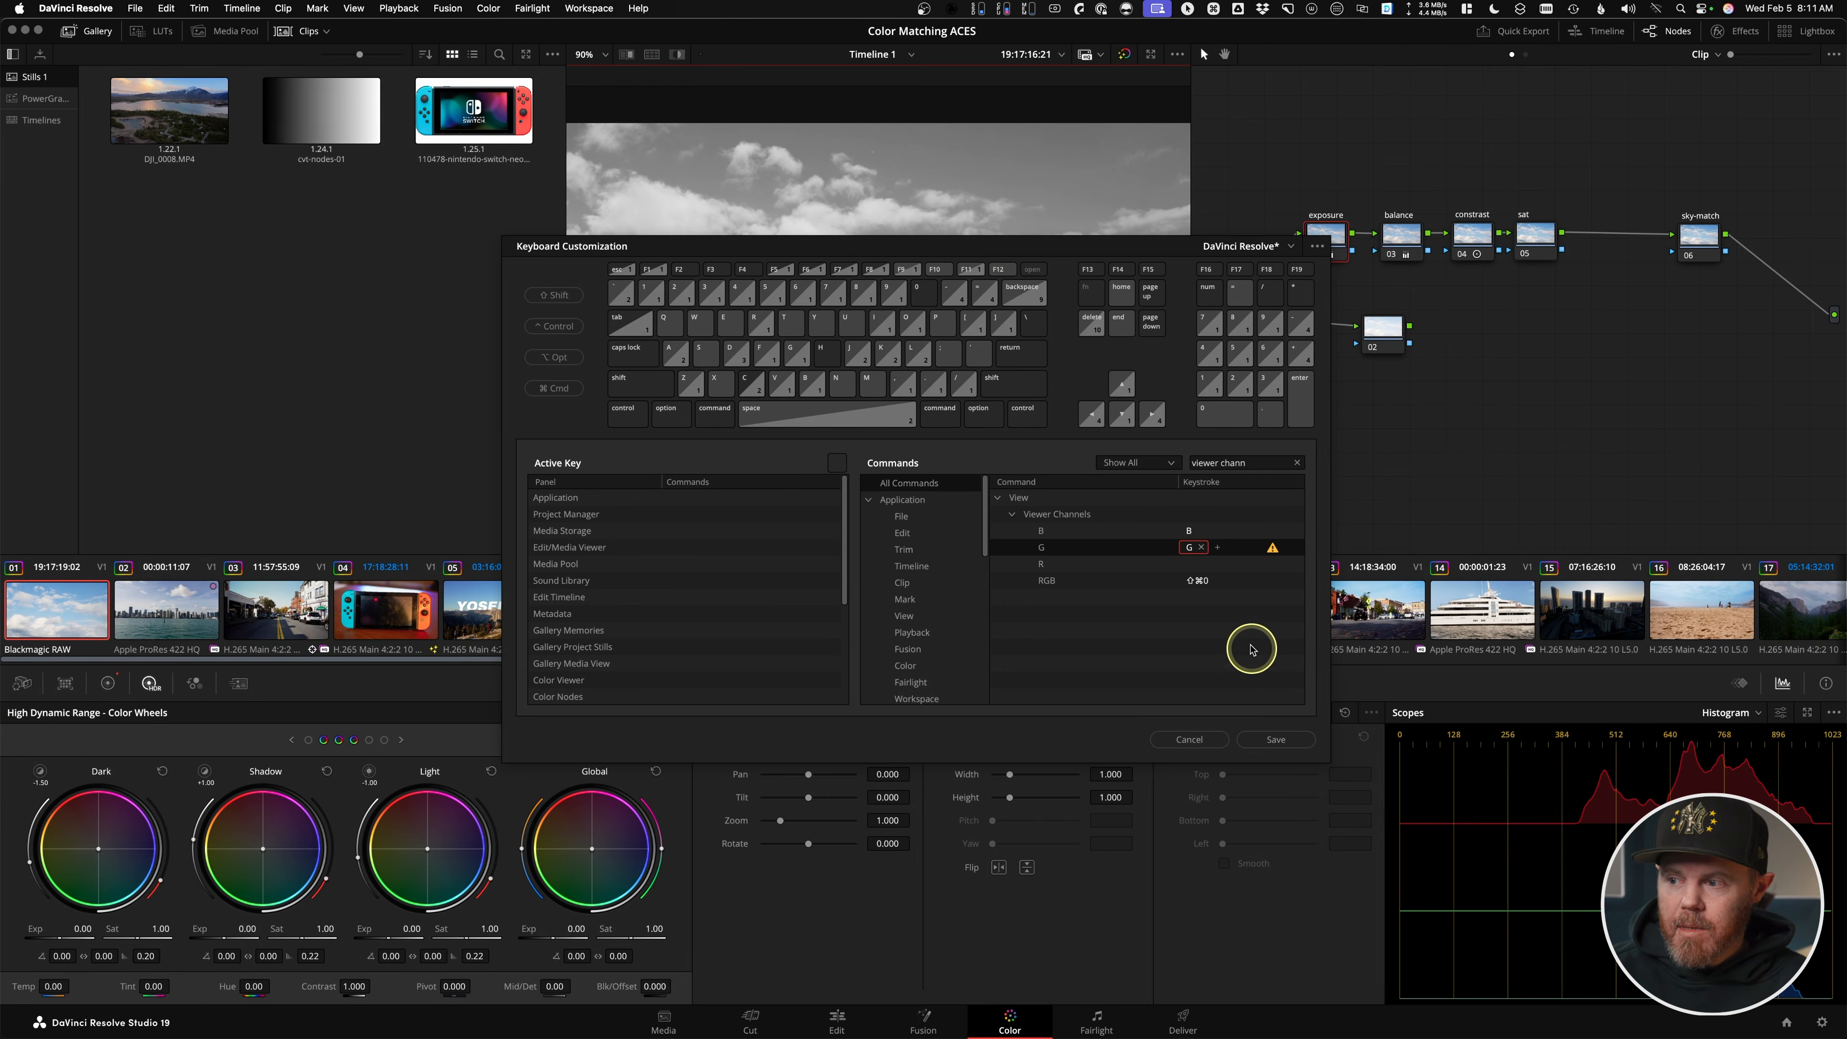
left_click(1194, 565)
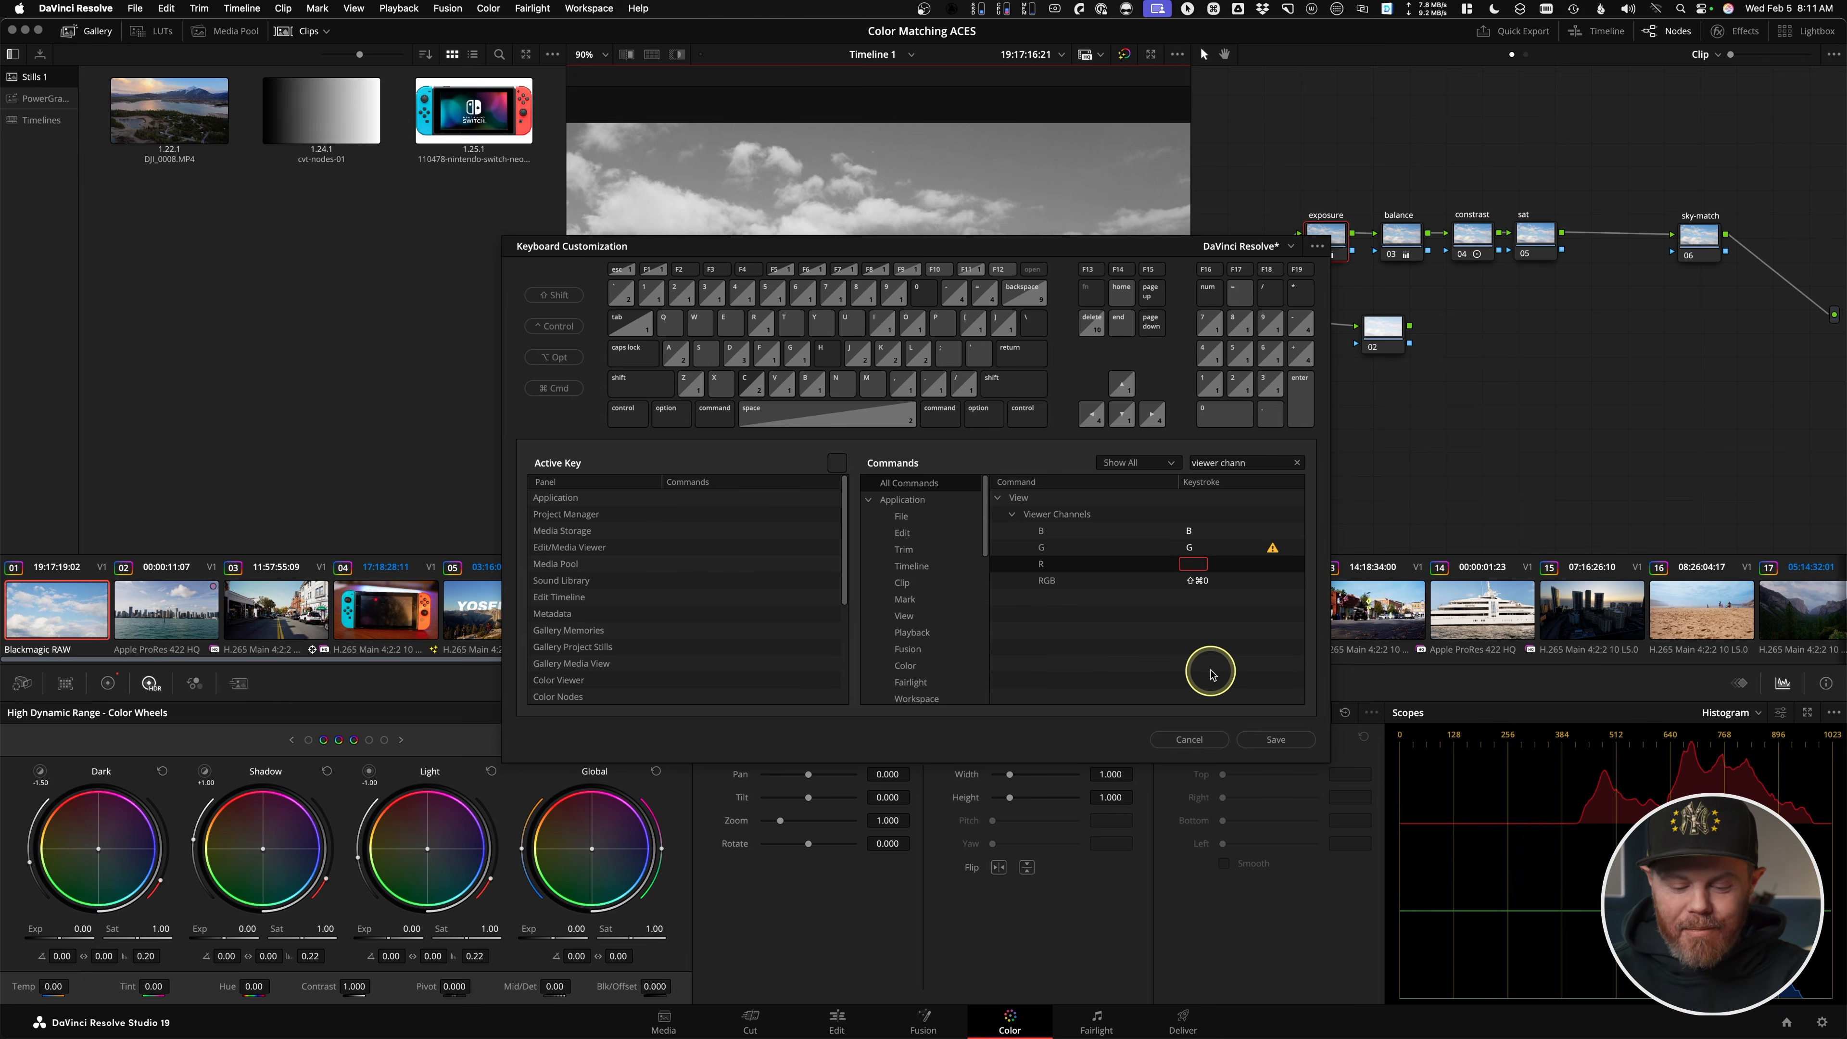
key("r")
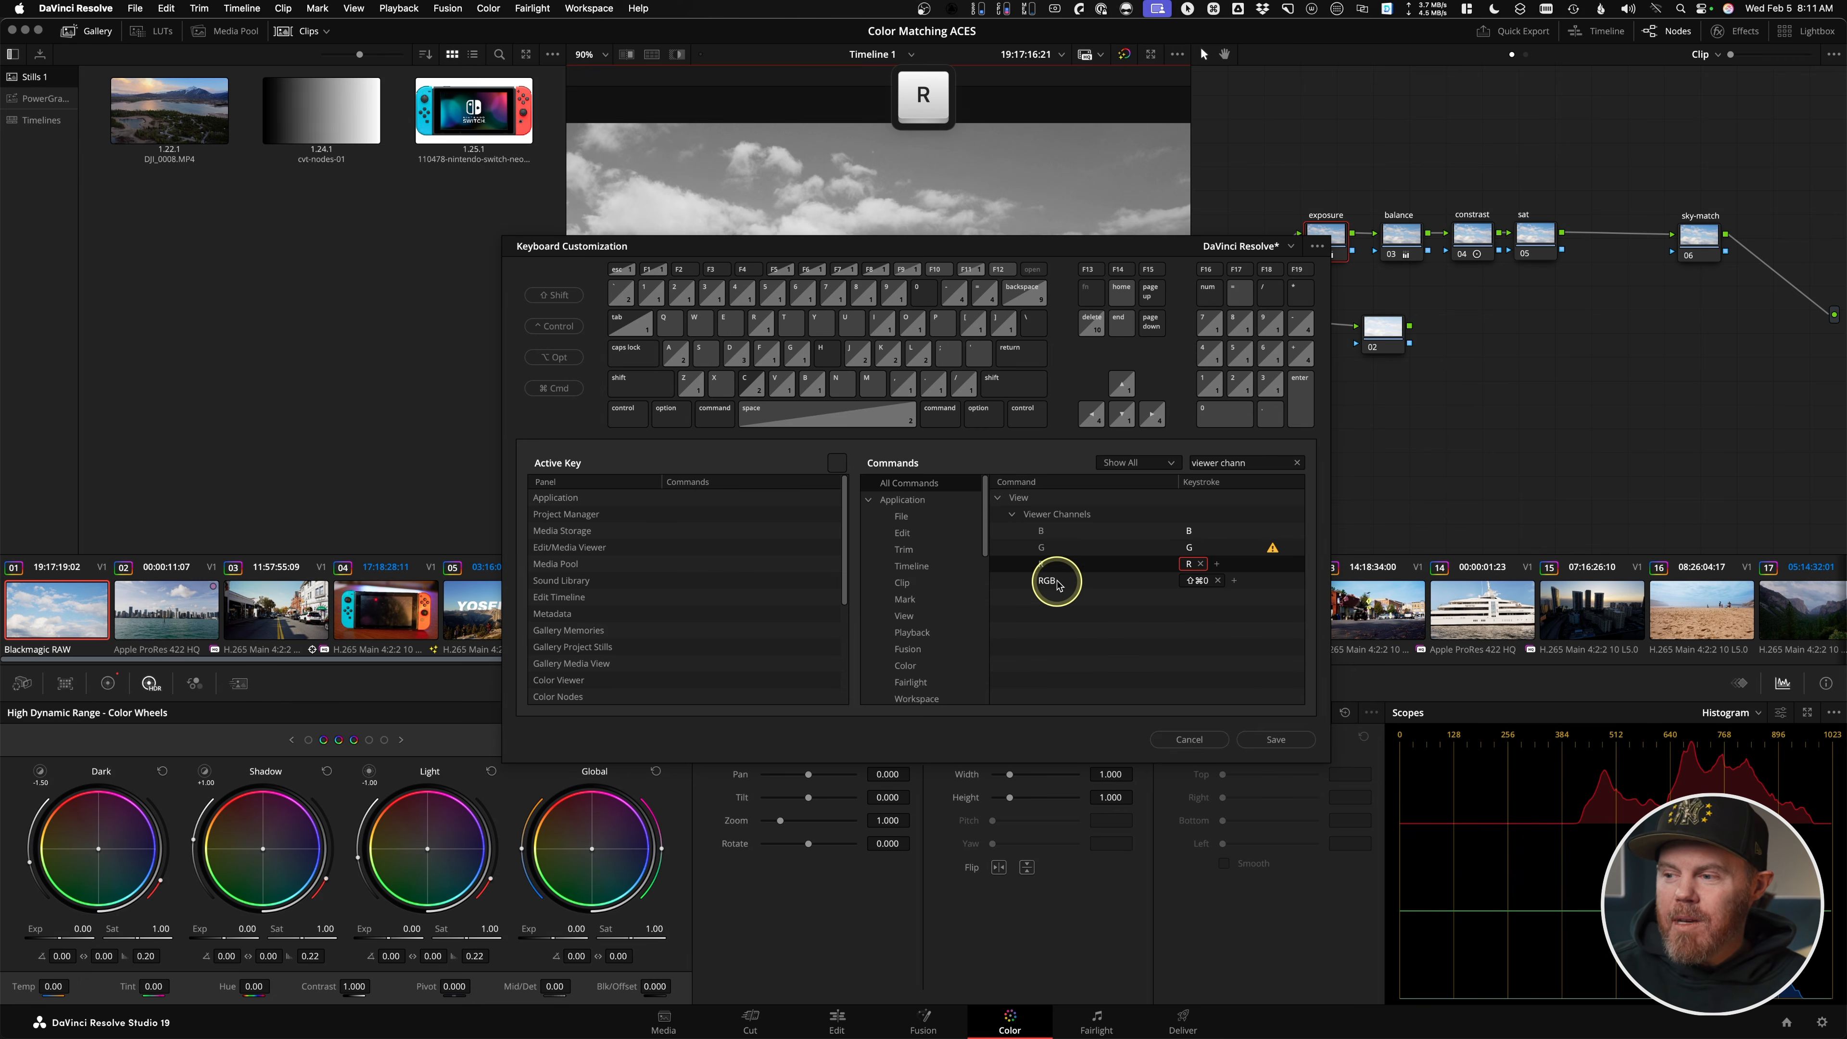
- Add C as an additional keystroke for the RGB viewer channels command
key("ctrl")
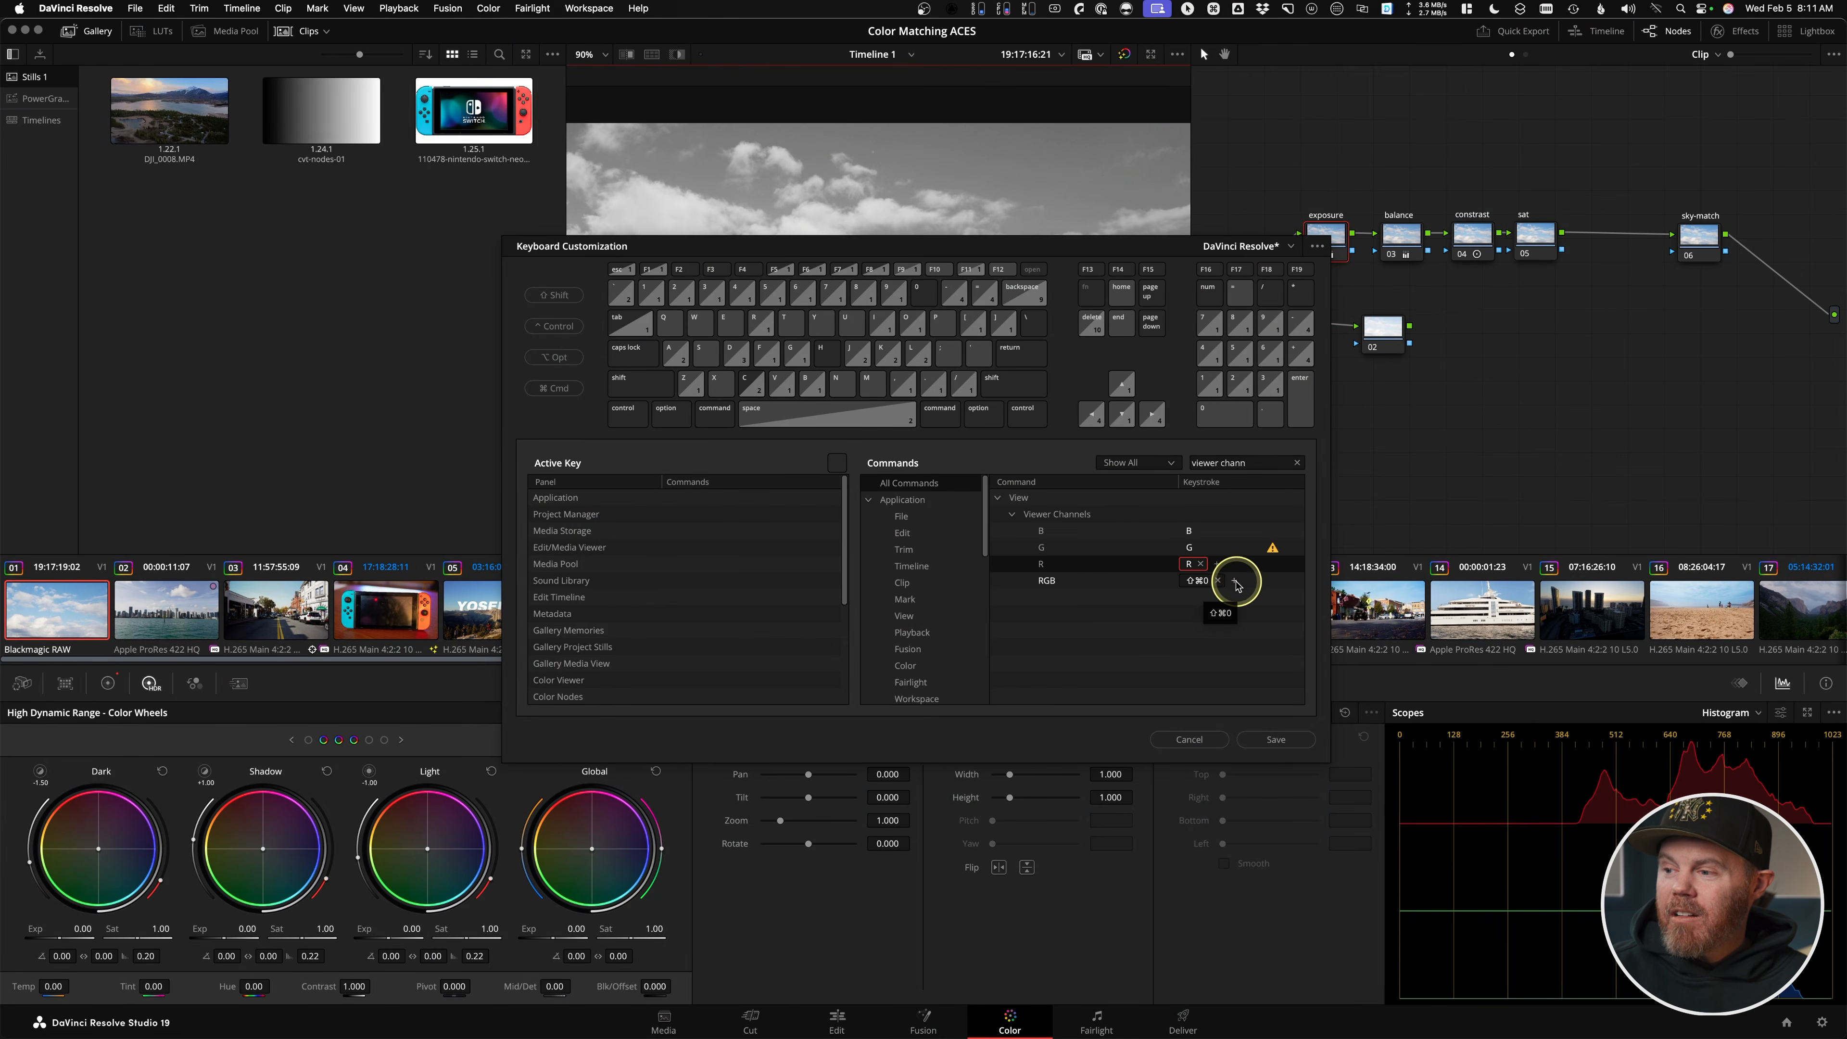
left_click(1236, 582)
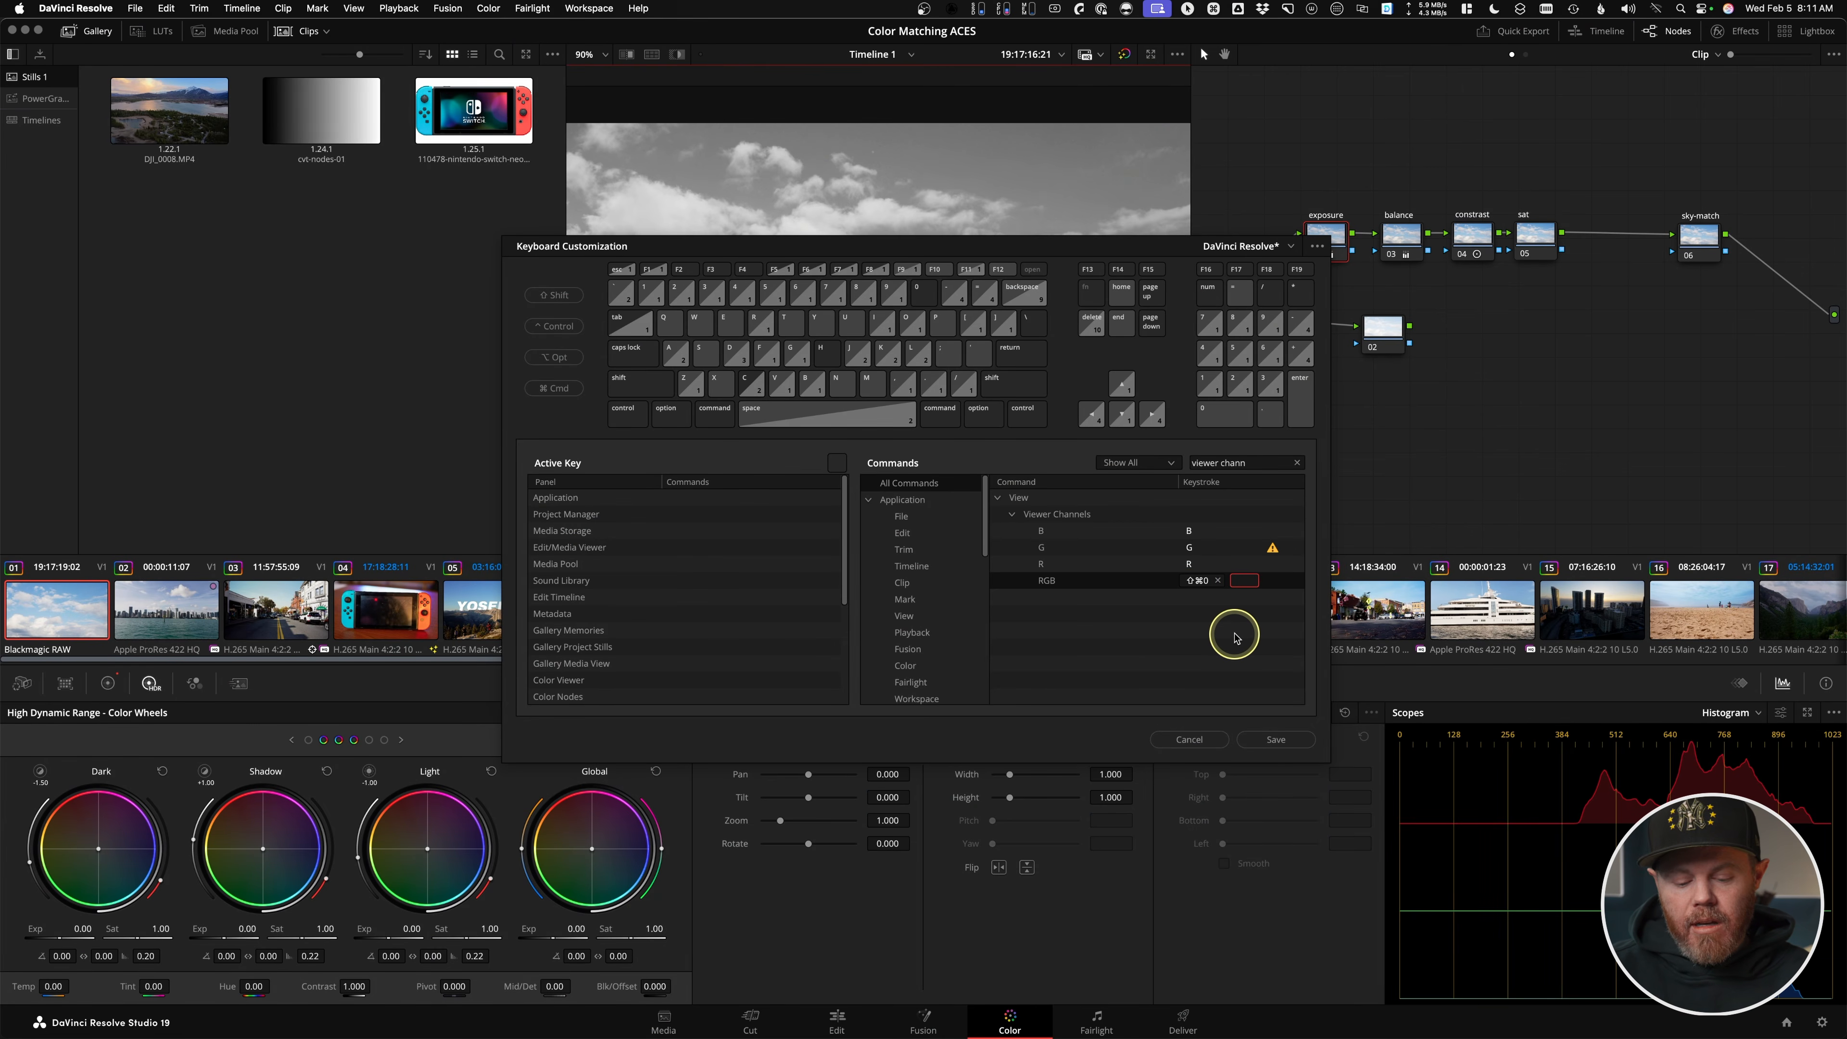
key("c")
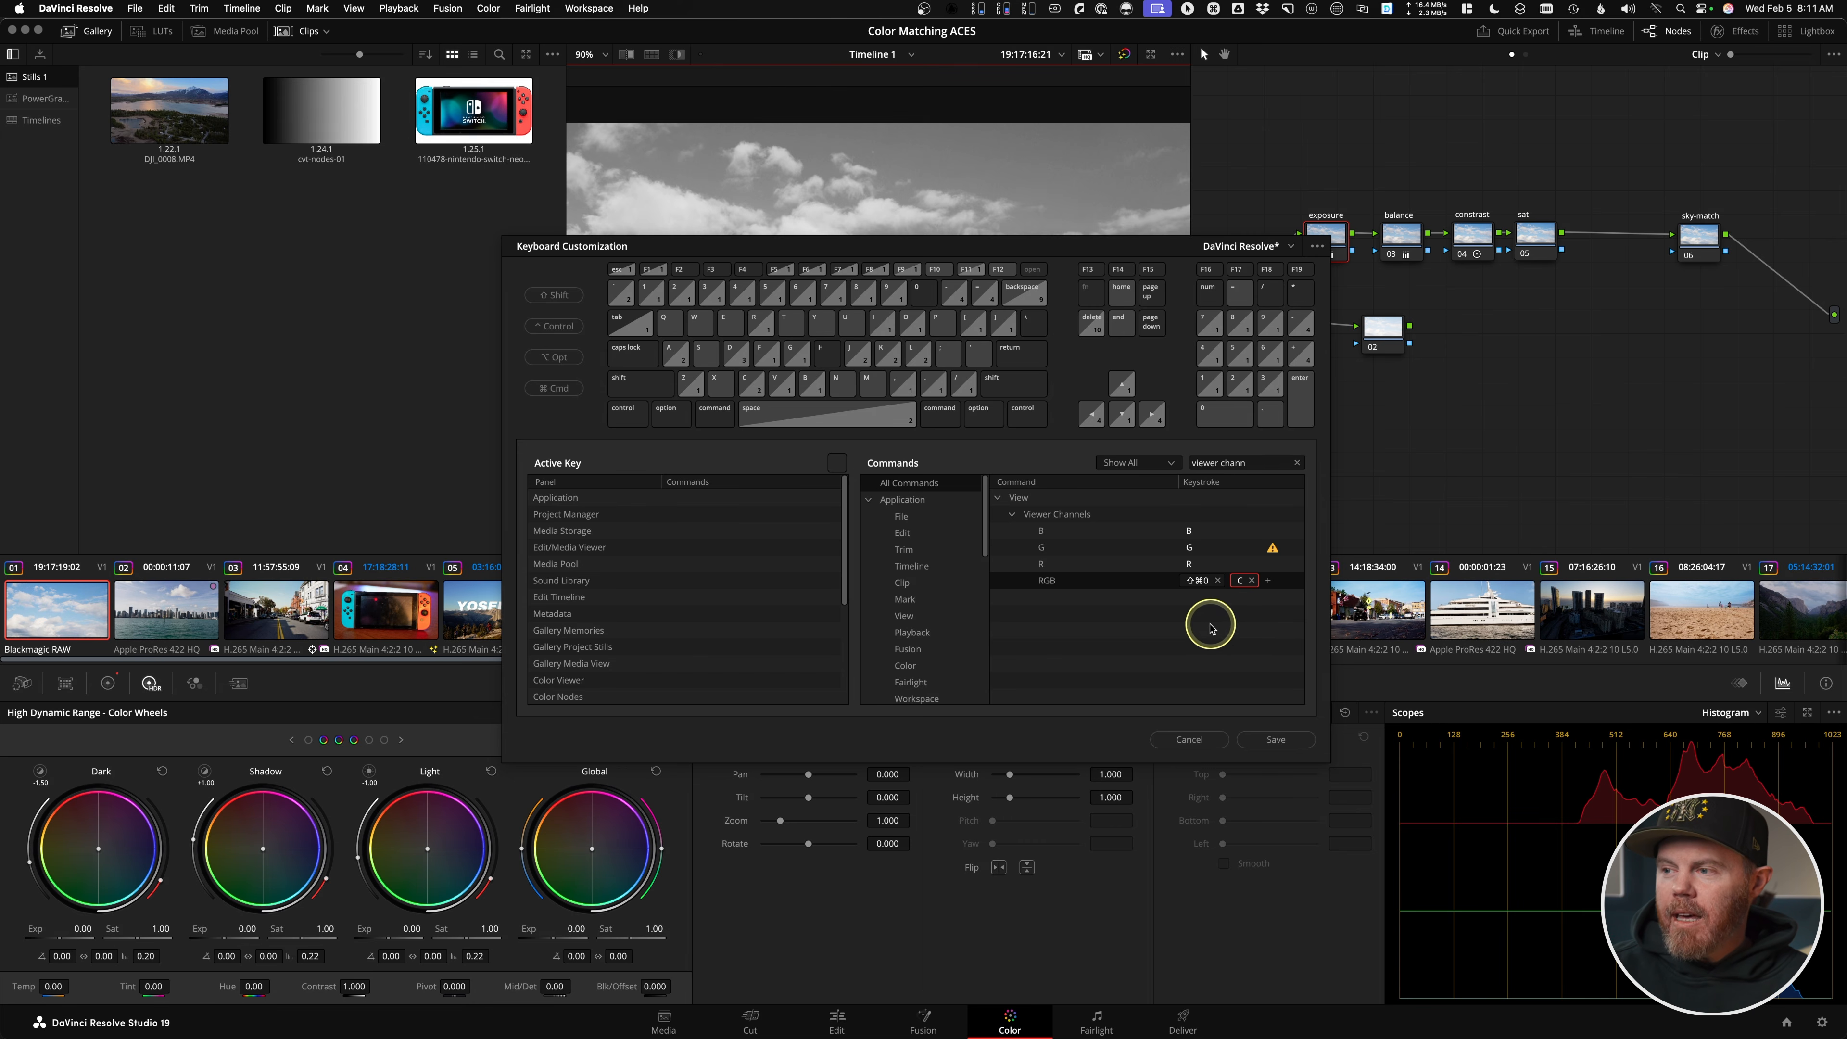
- Find the flag commands and remove the keystroke from Add Flag > Current Selected
left_click(1234, 461)
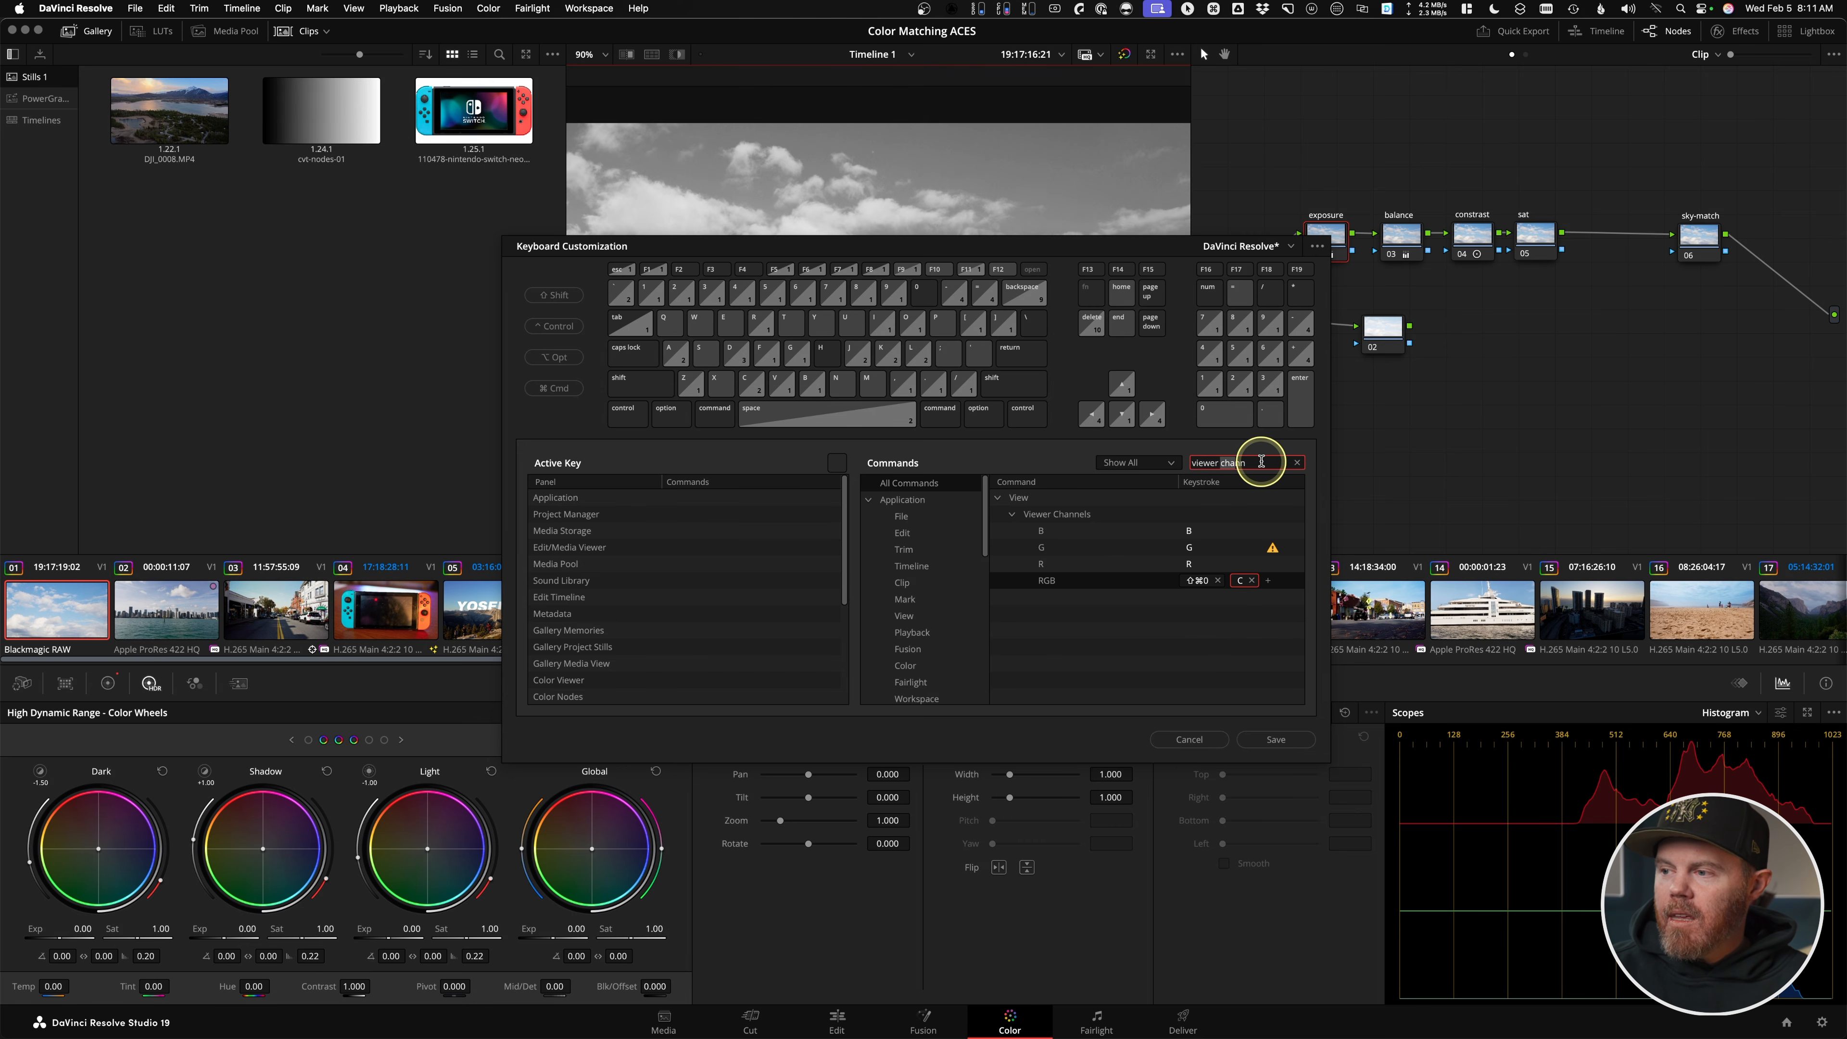
key("cmd+a")
type("flag")
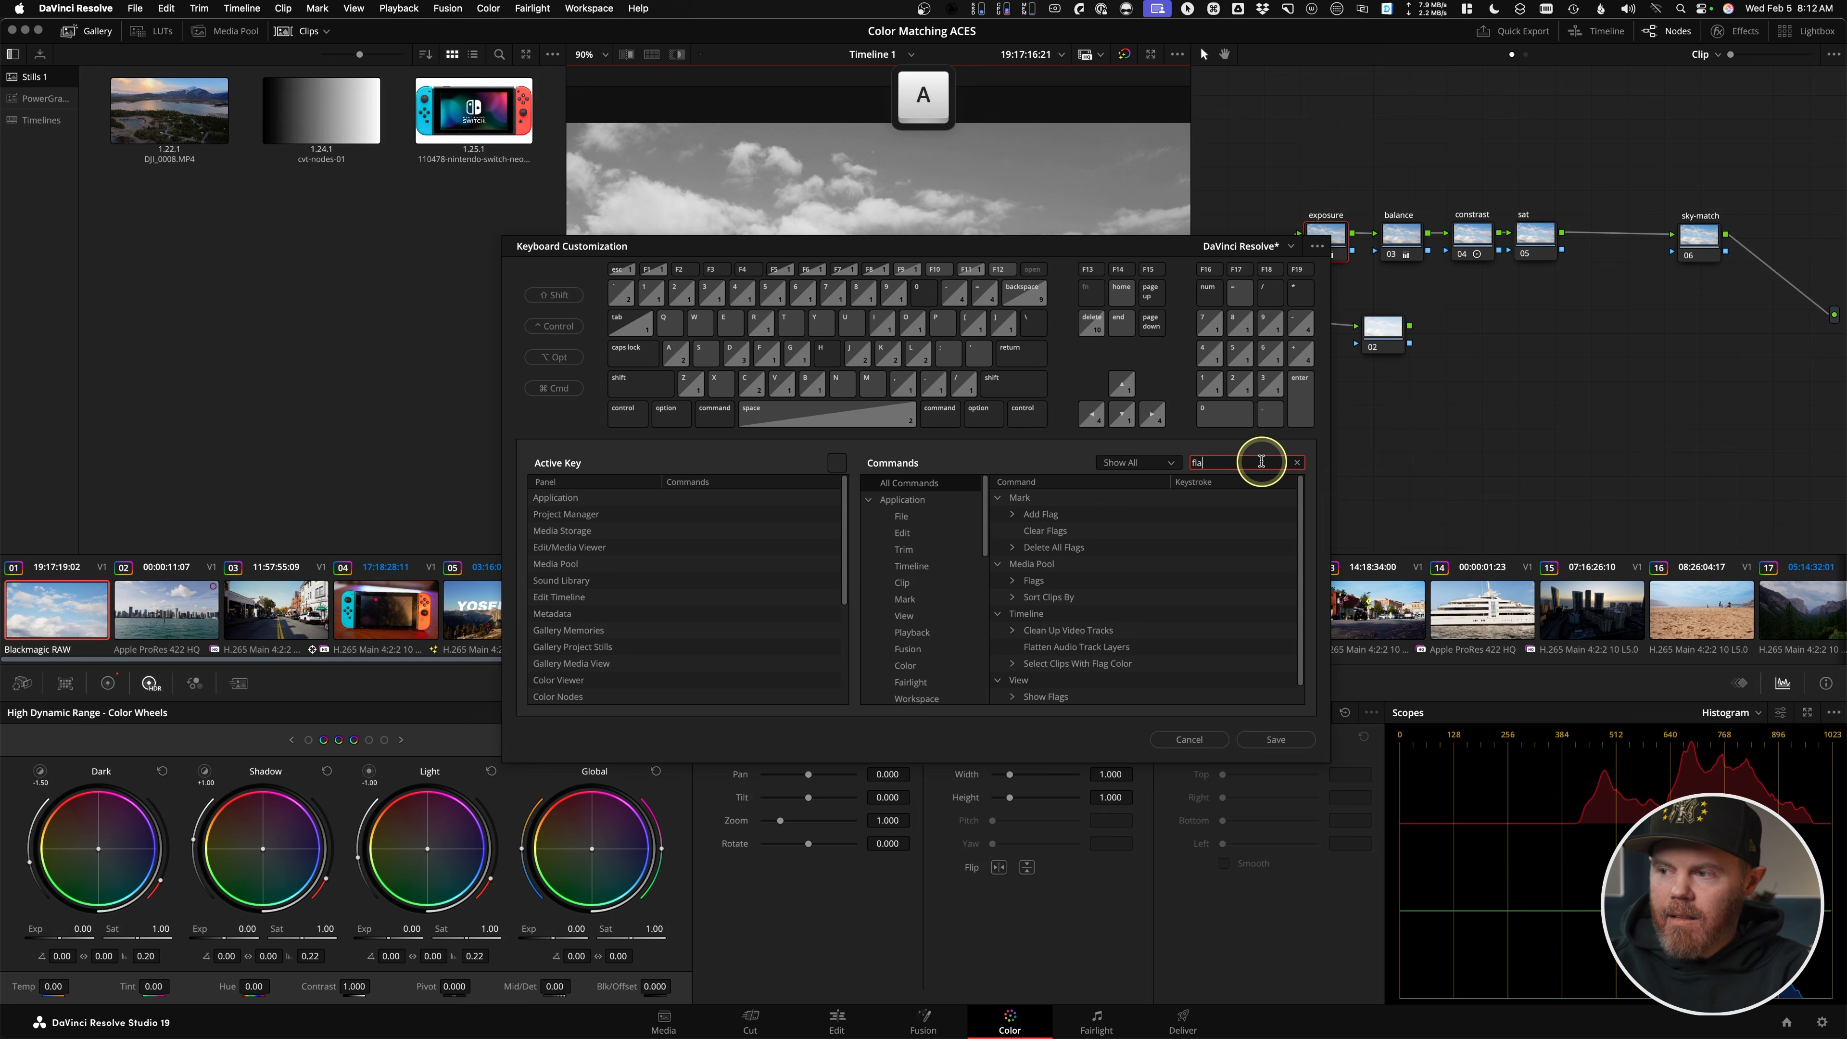
left_click(1014, 514)
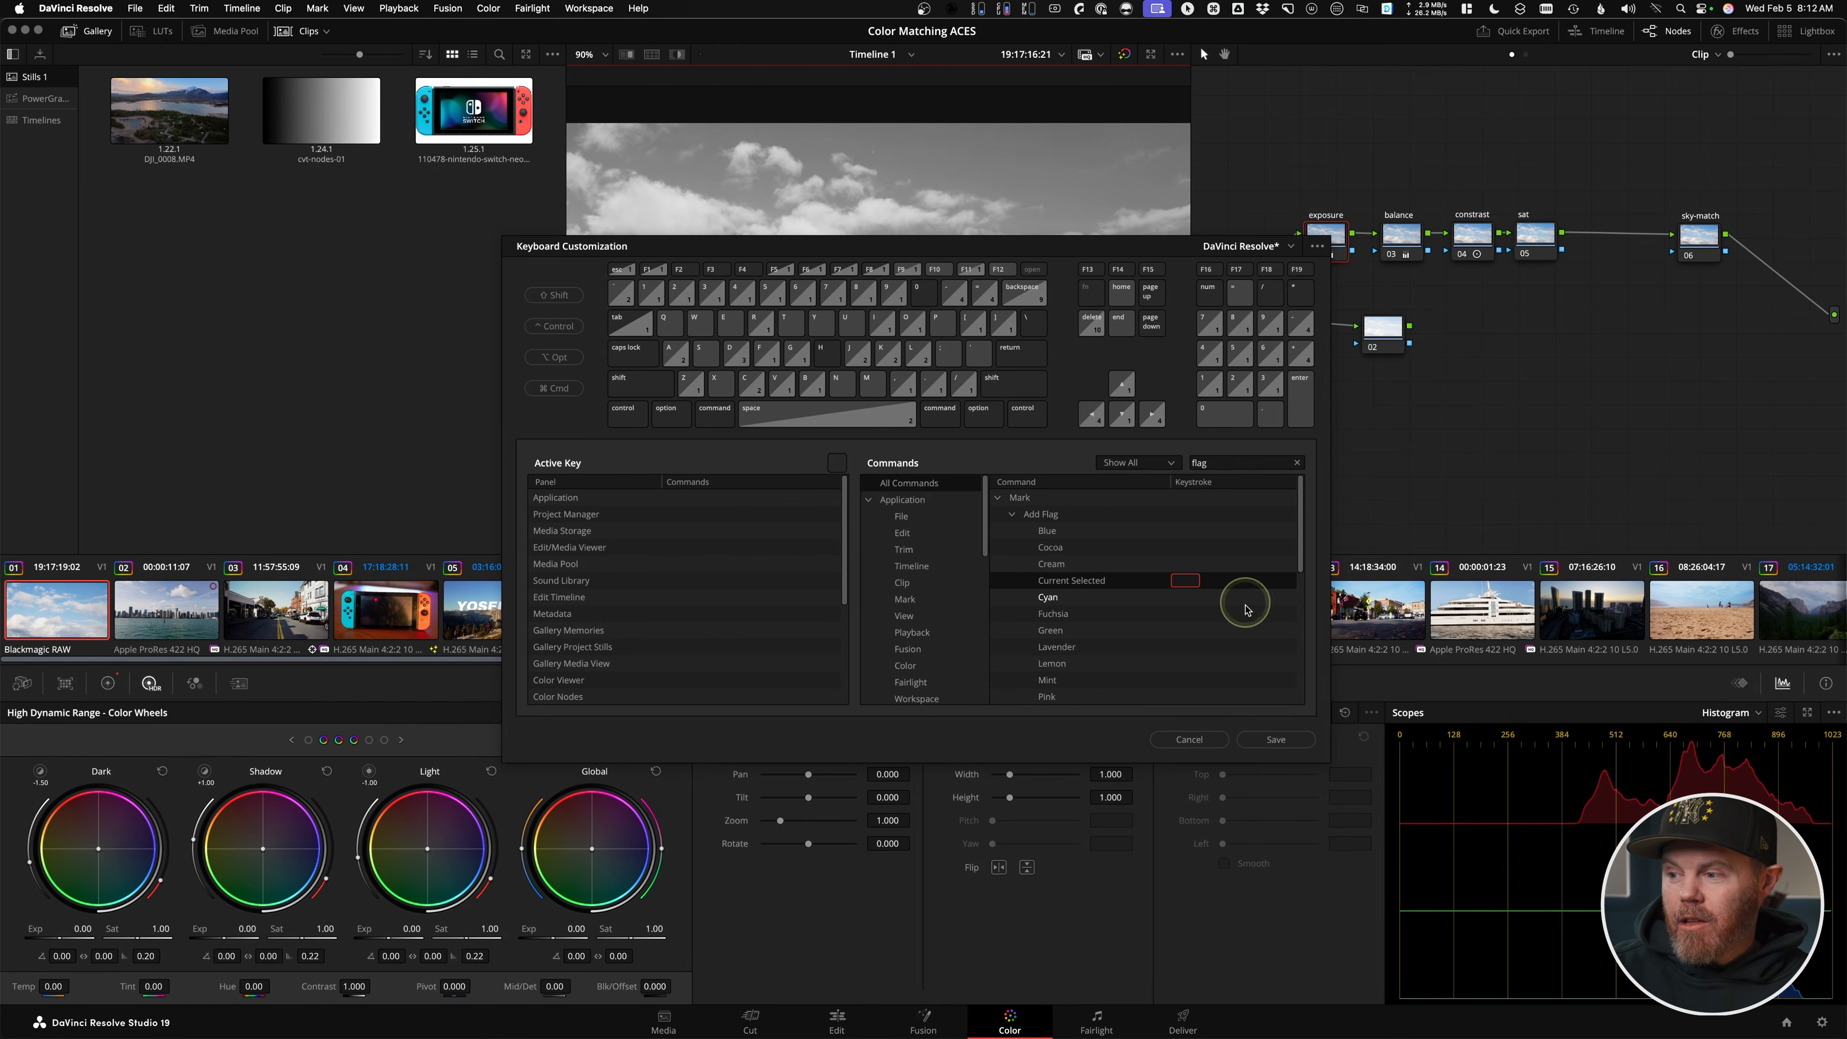
- Save the keyboard mapping as a preset named "color match" and close the keyboard customization
left_click(1276, 740)
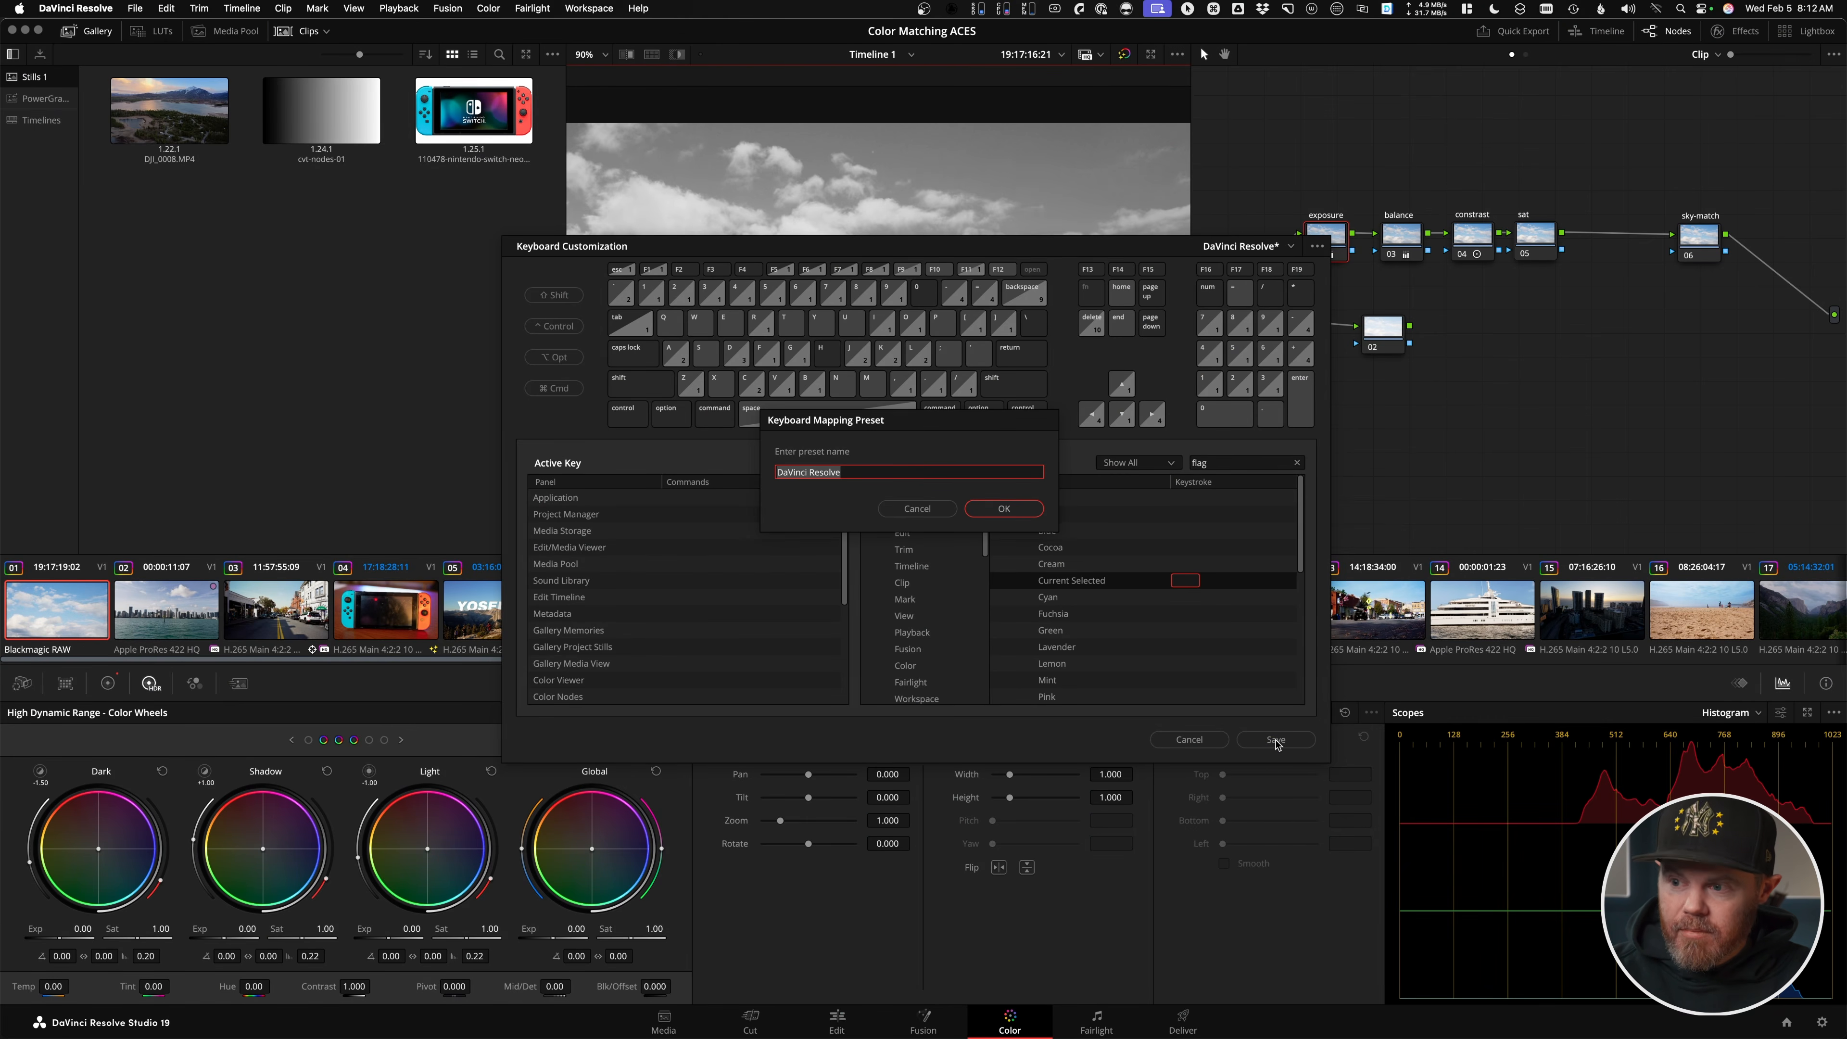
type("color match")
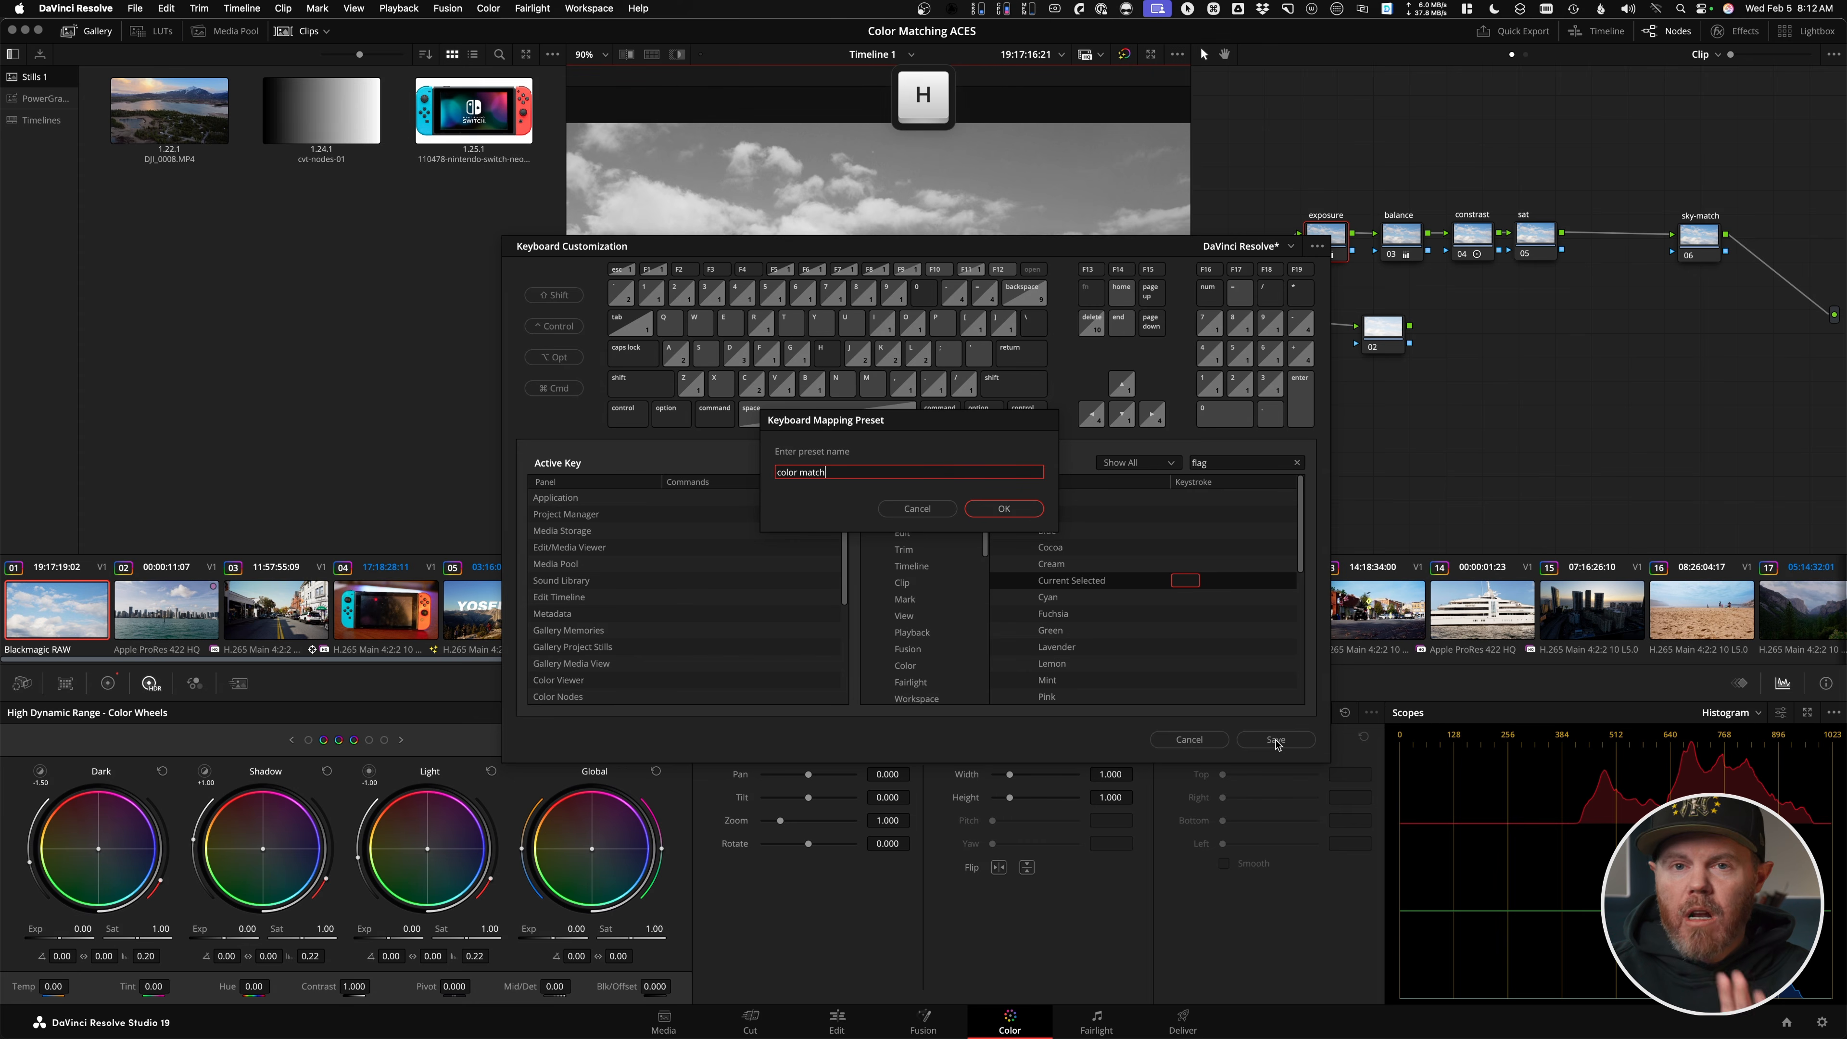
key("Return")
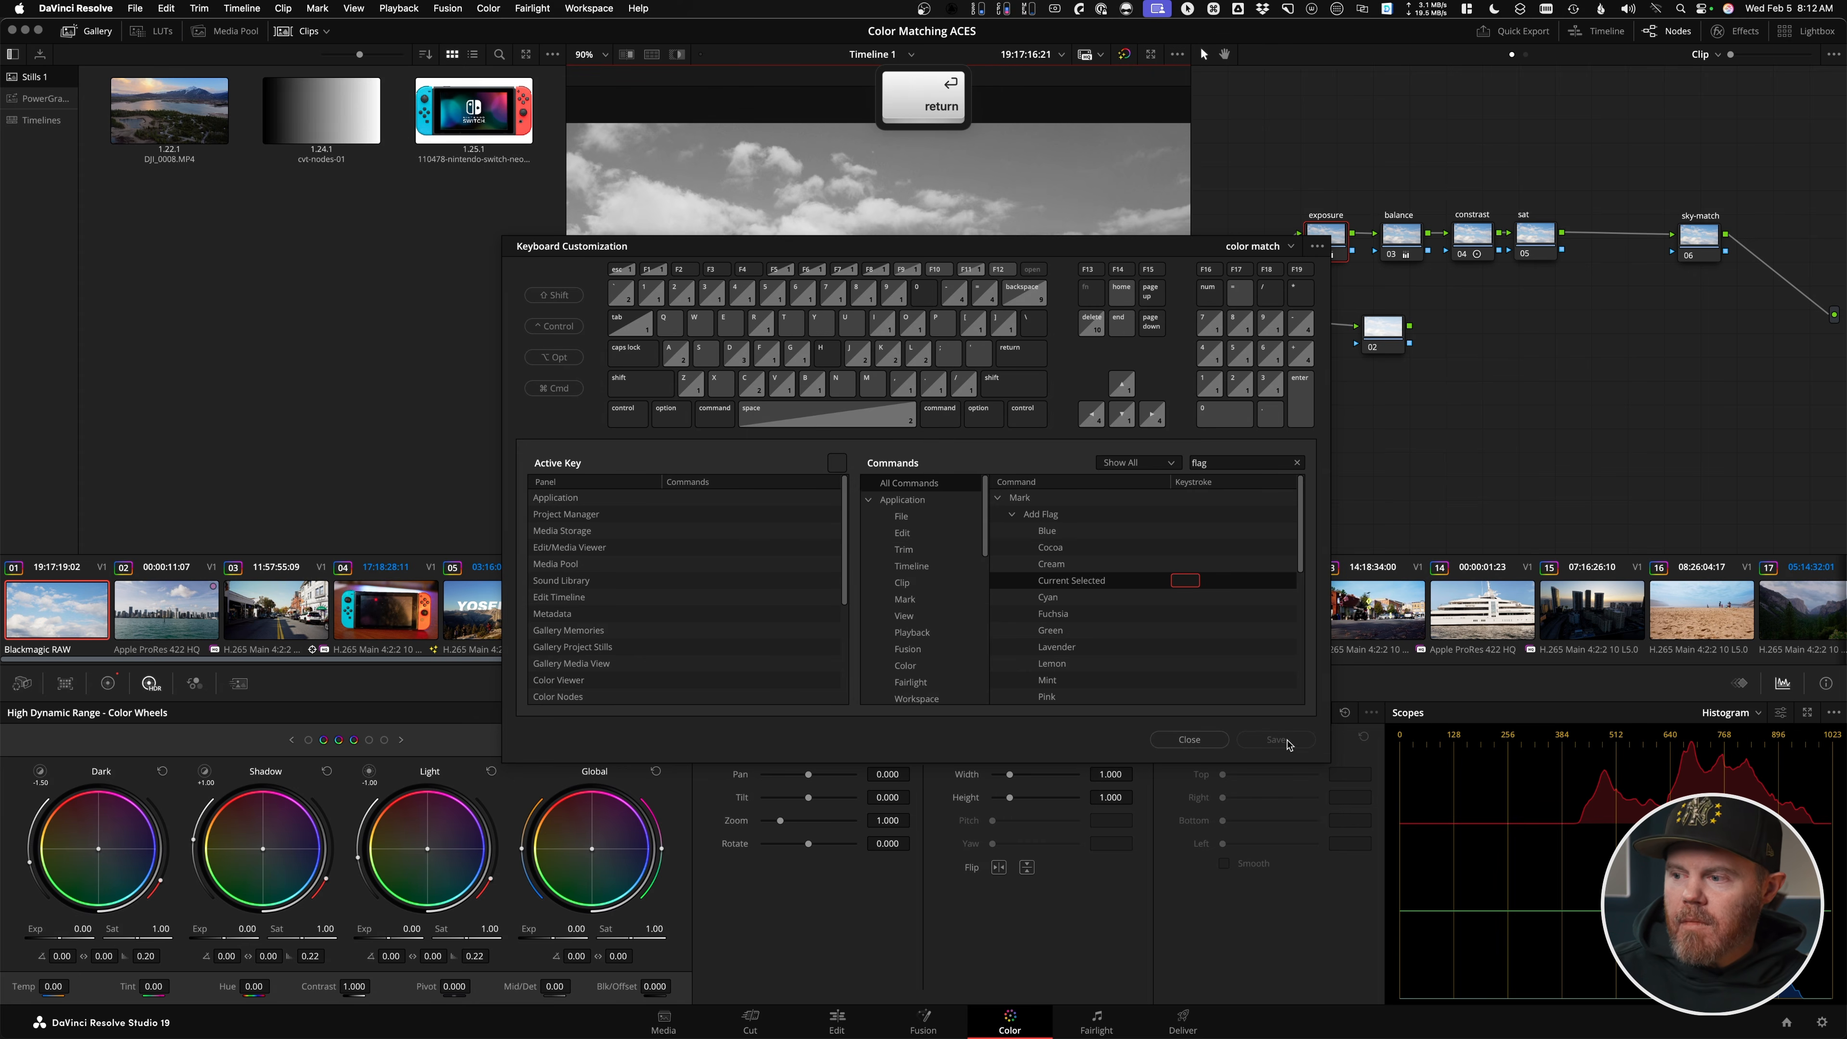
left_click(1191, 740)
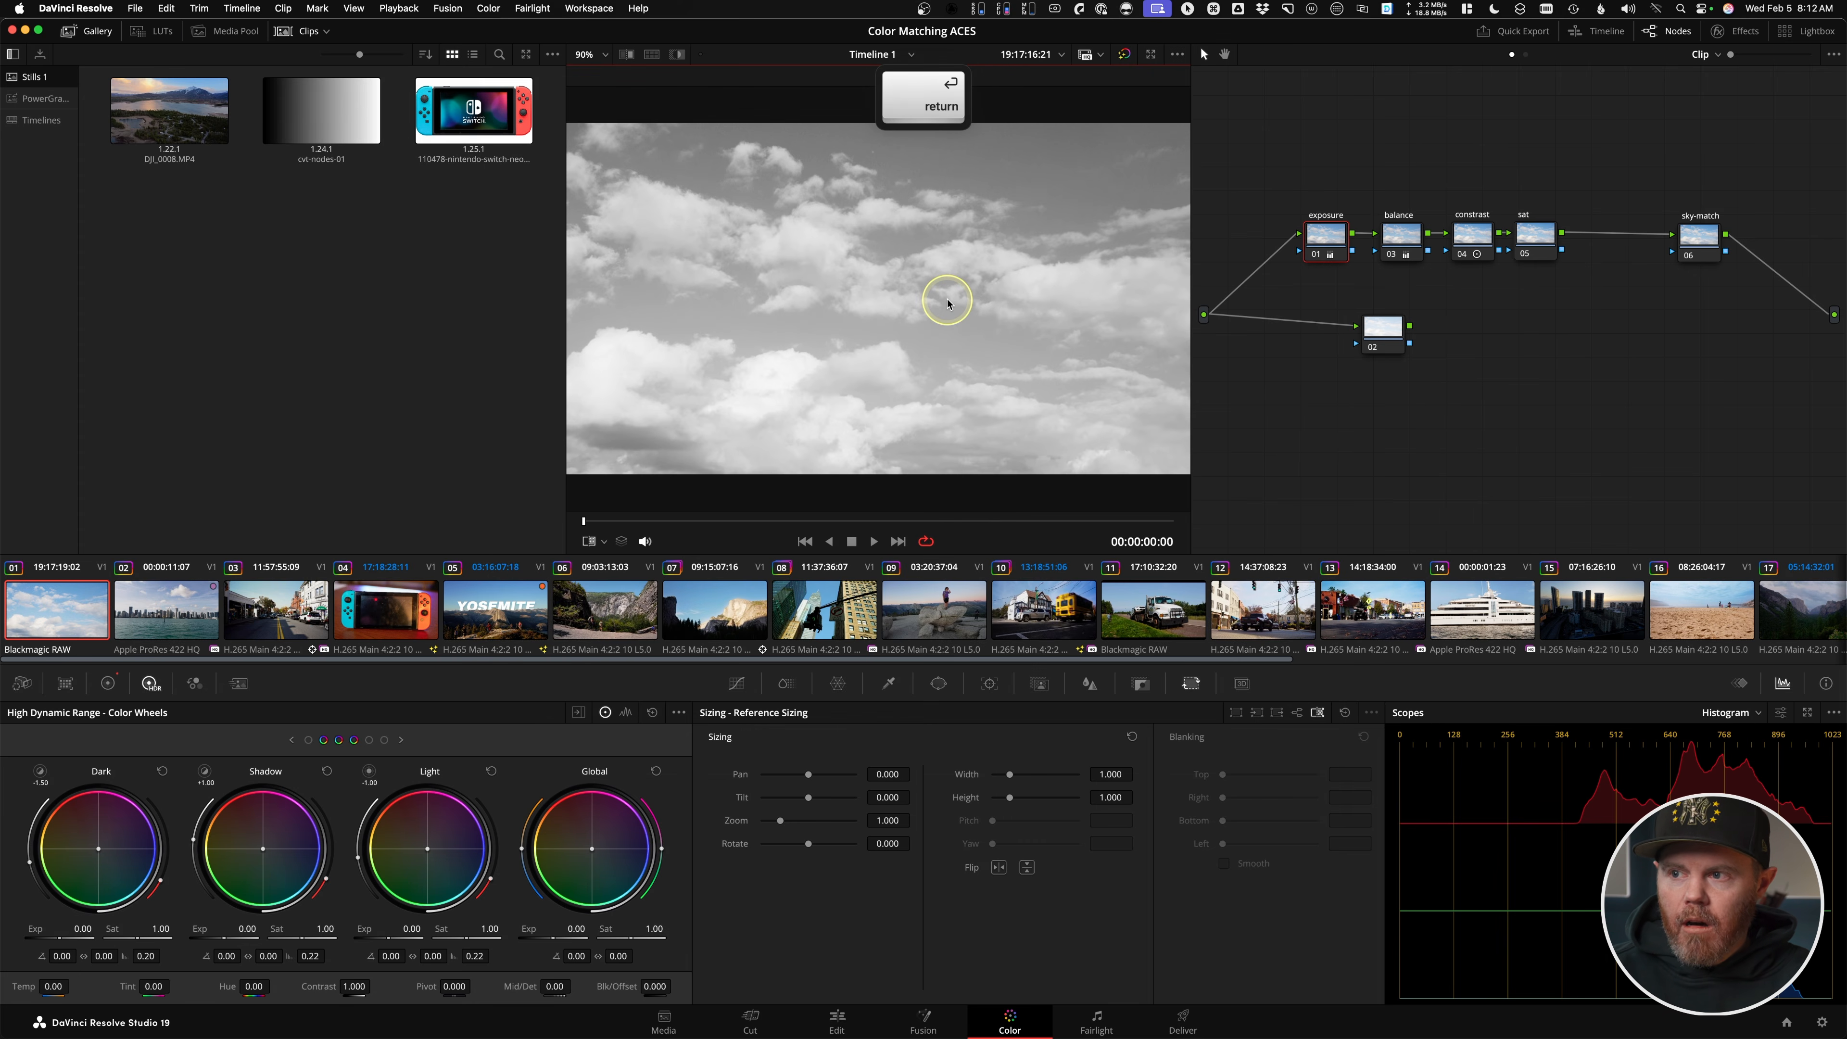
- Return the viewer from the single-channel display to full RGB color
key("c")
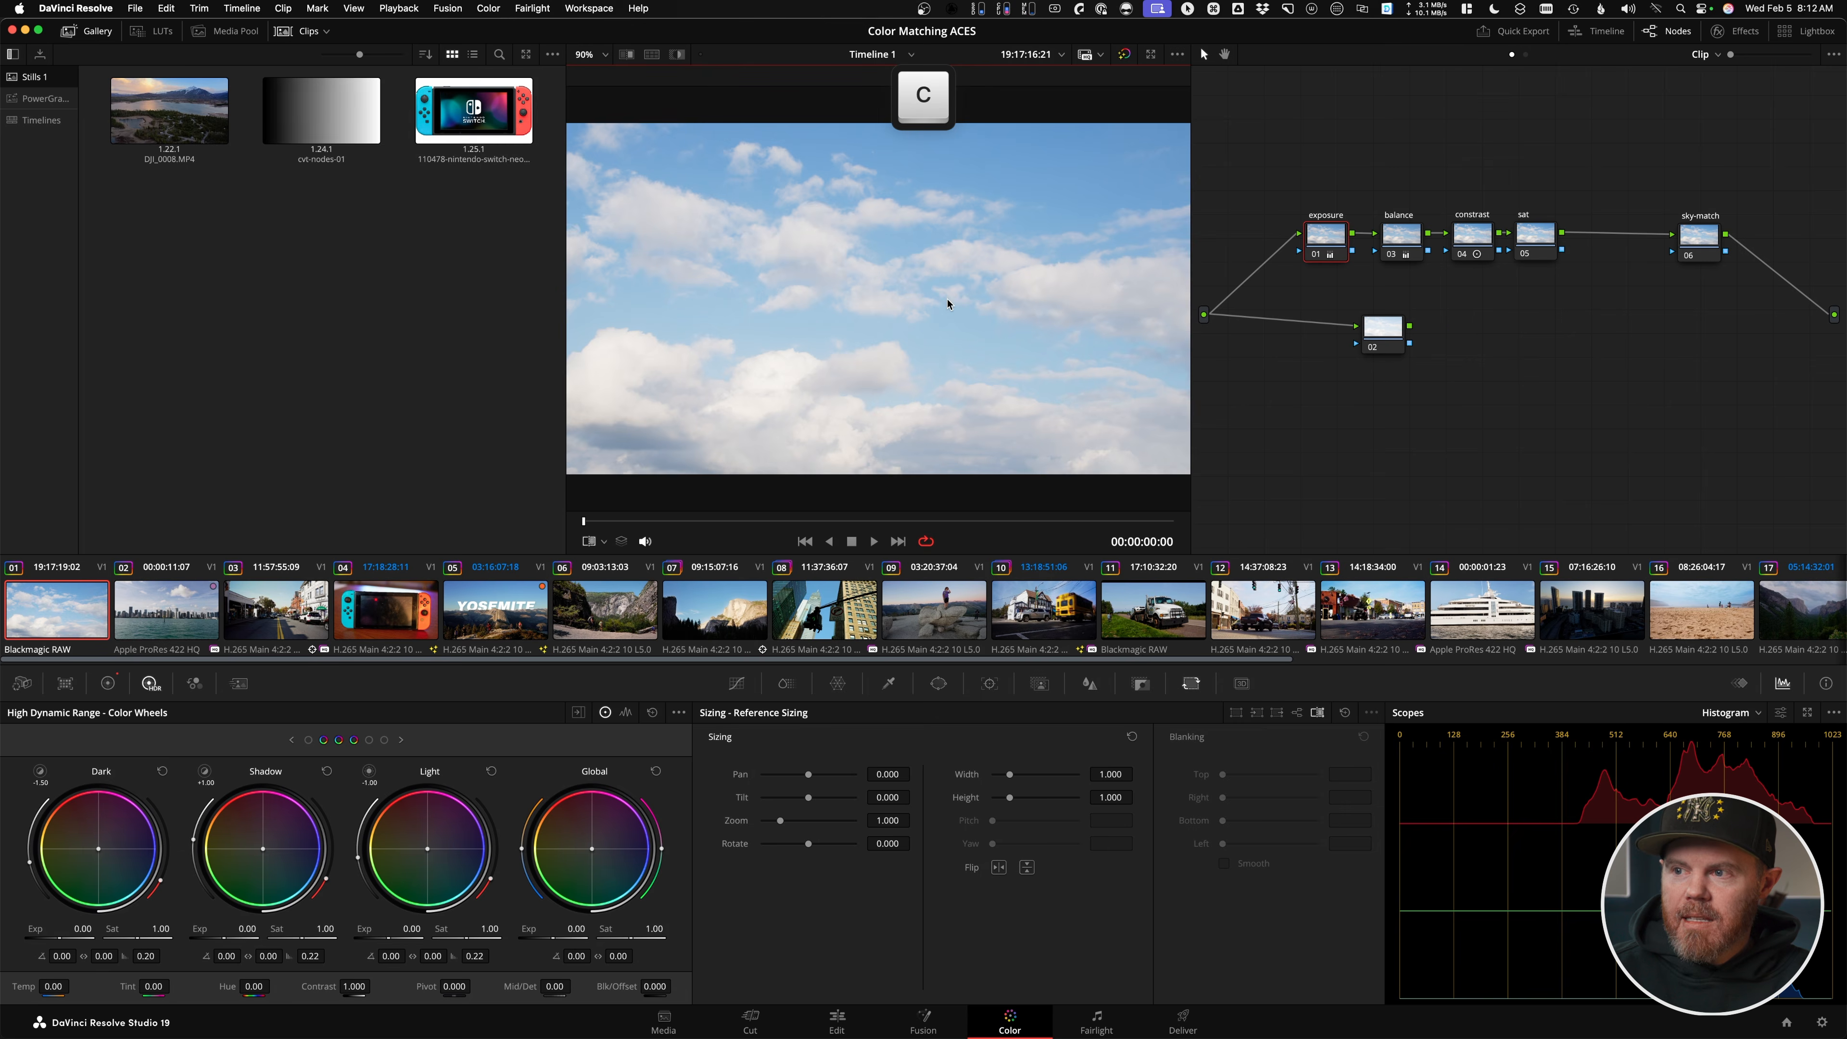
key("c")
key("c")
key("c")
key("c")
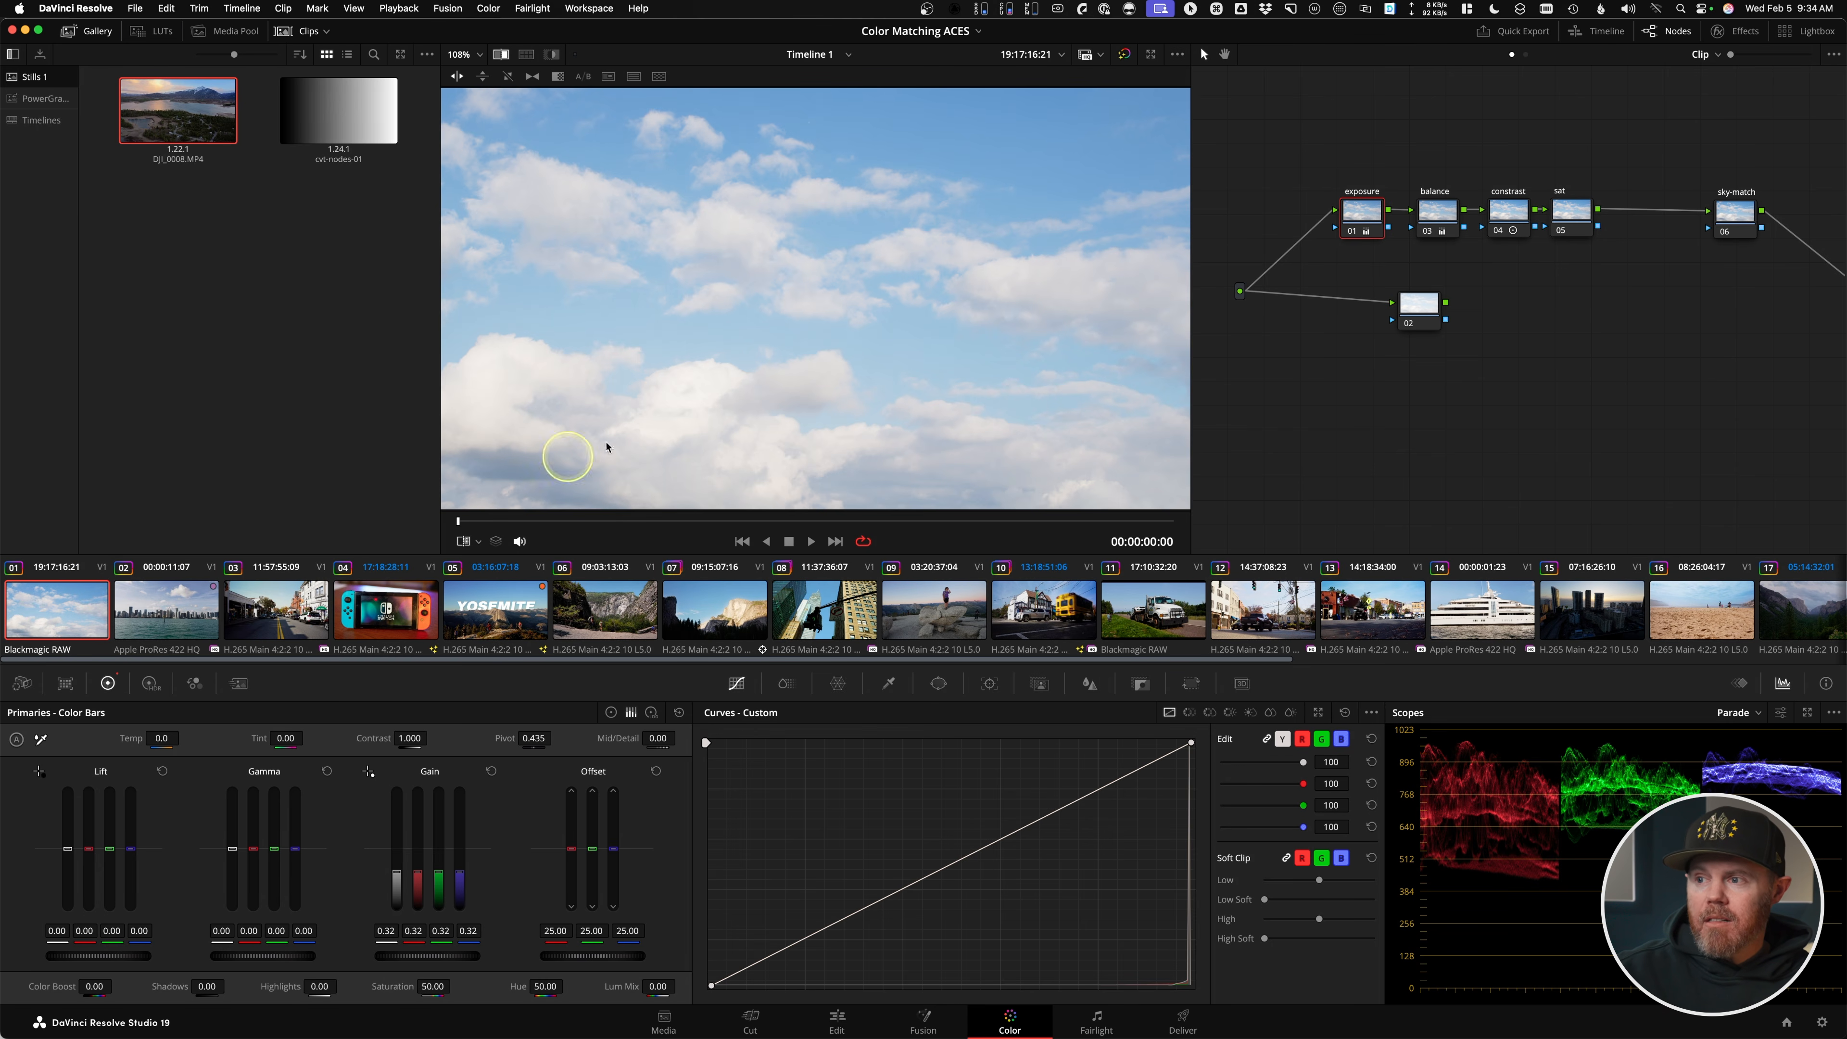
- Grab a still of the sky clip and wipe it against clip 02, moving the wipe edge so the still covers most of the frame
left_click(710, 219, "ctrl")
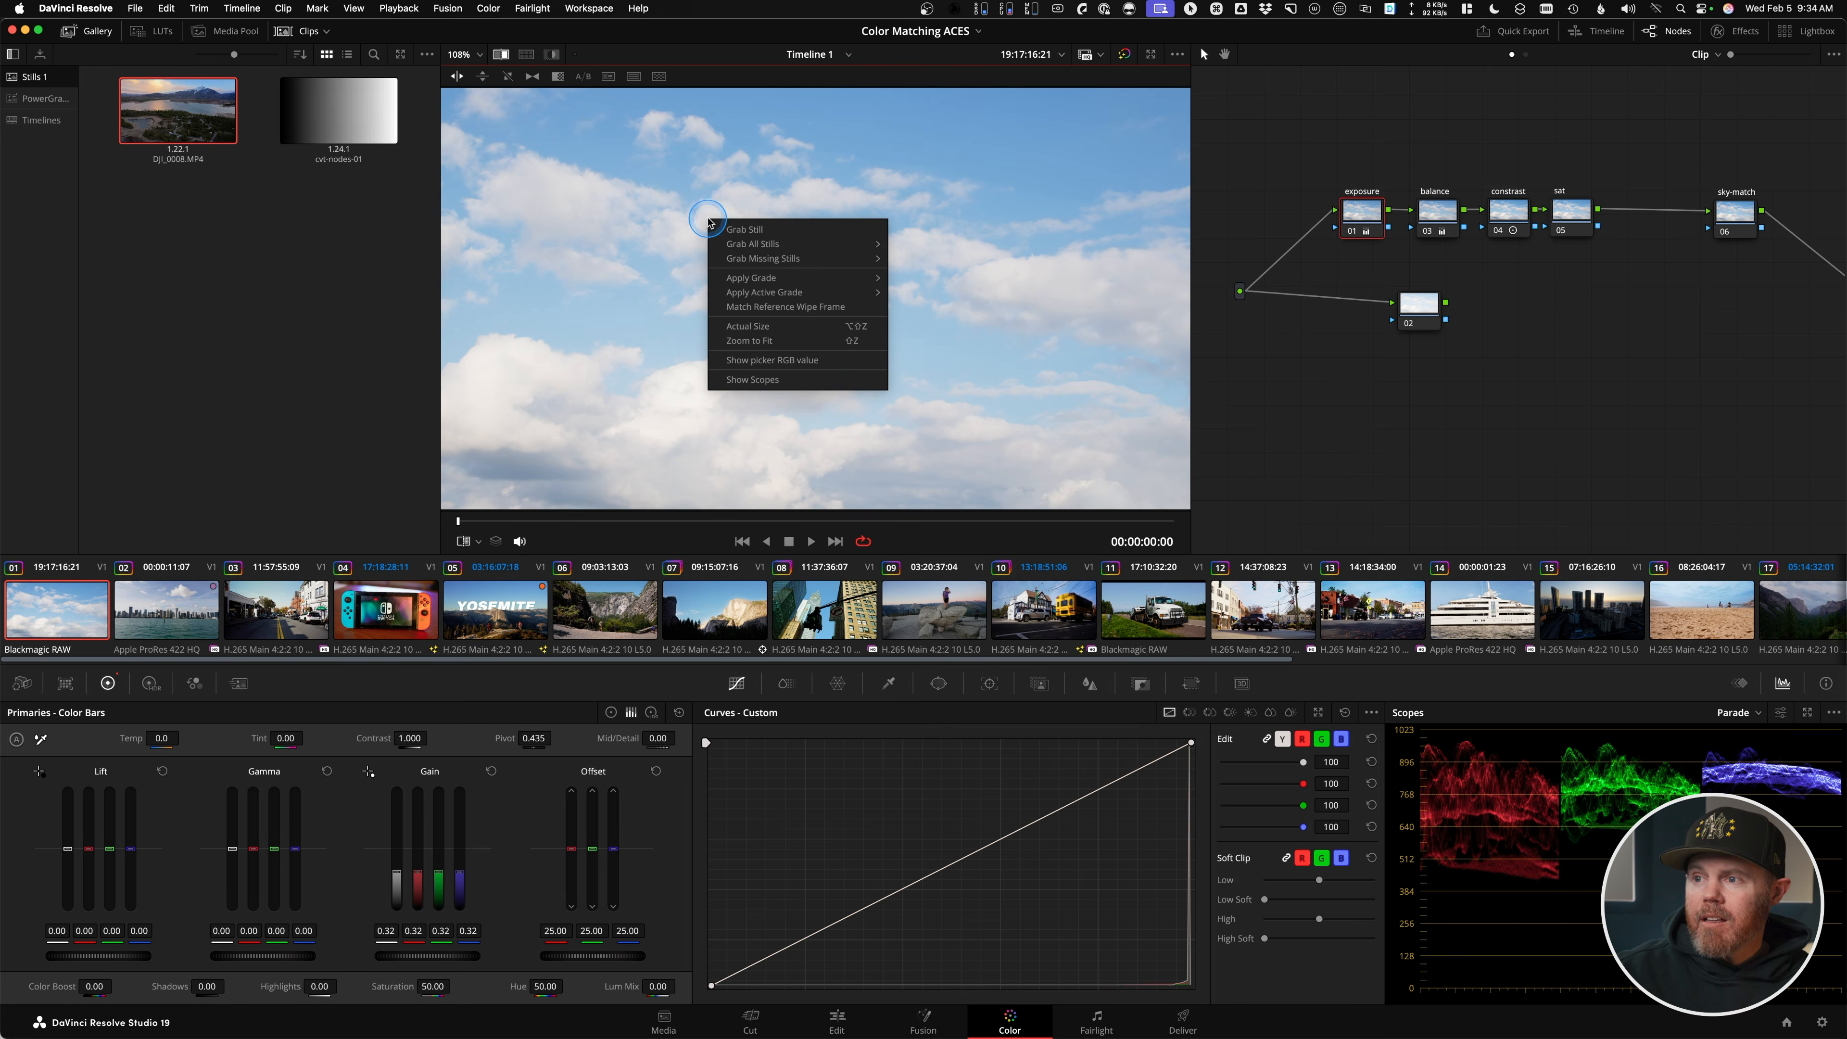
left_click(743, 229)
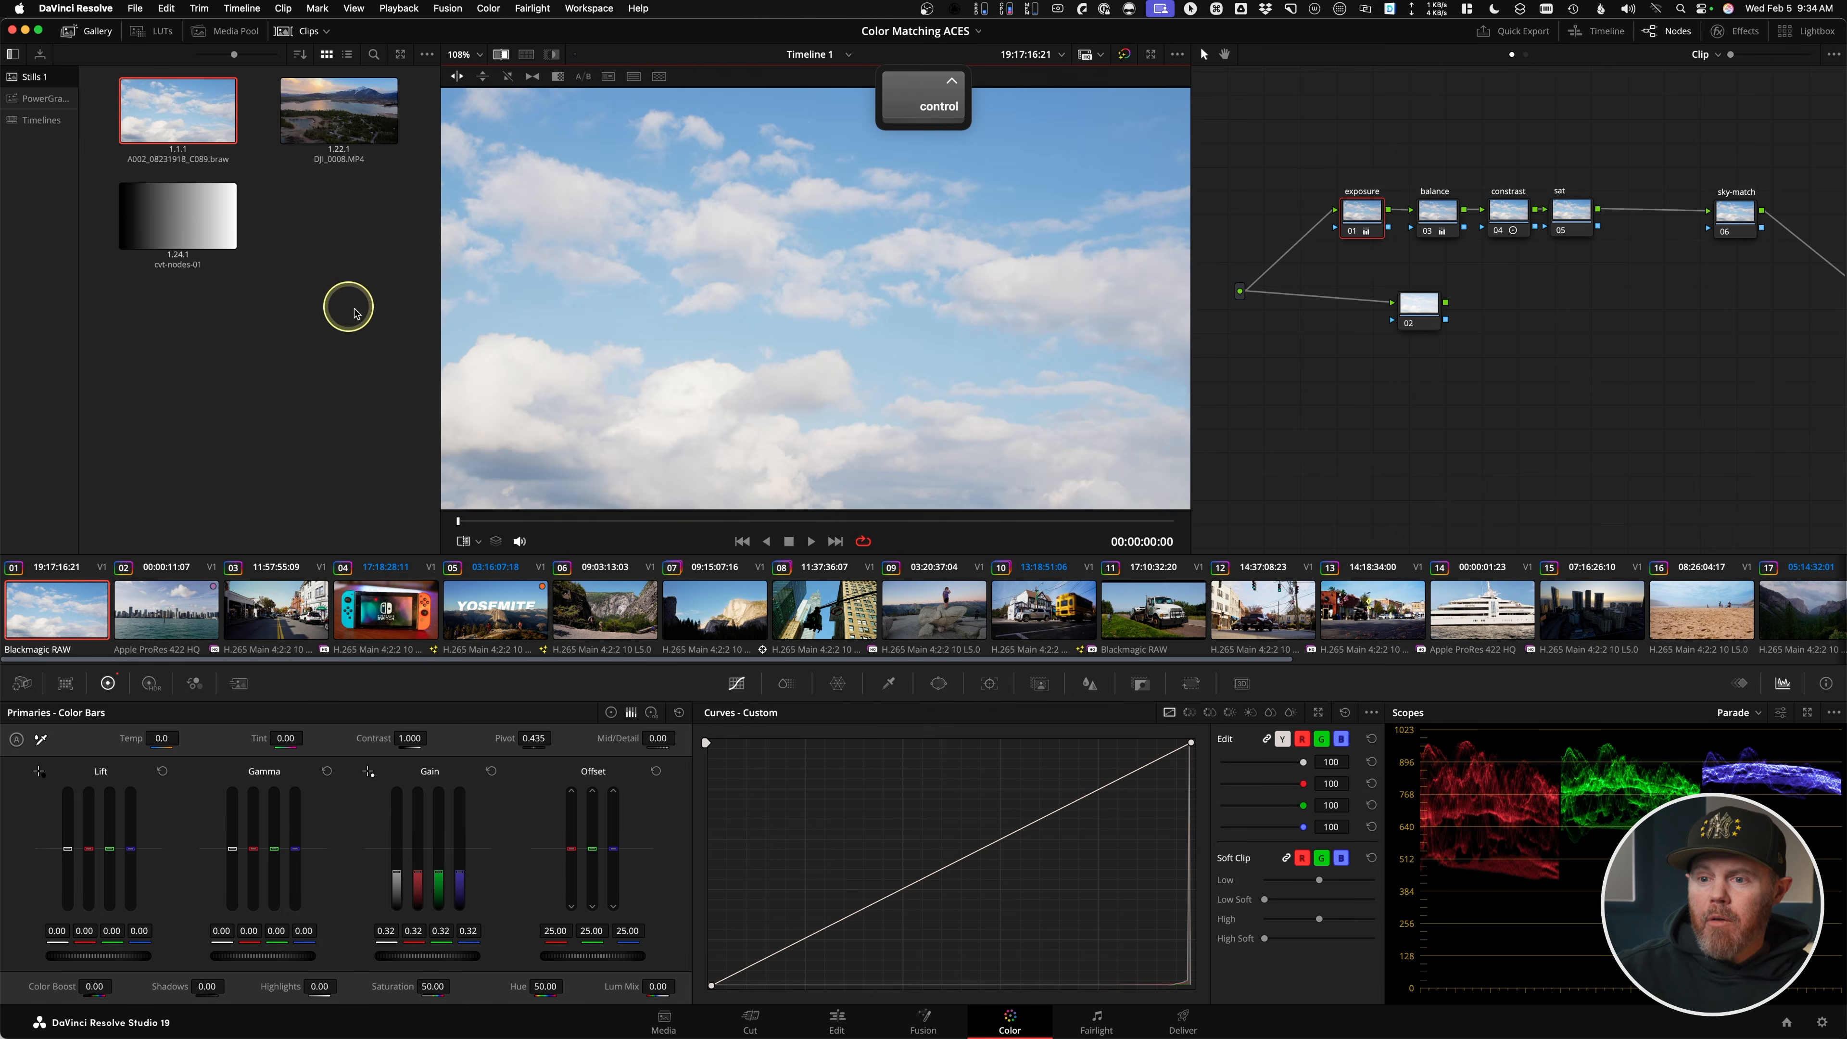
left_click(172, 606)
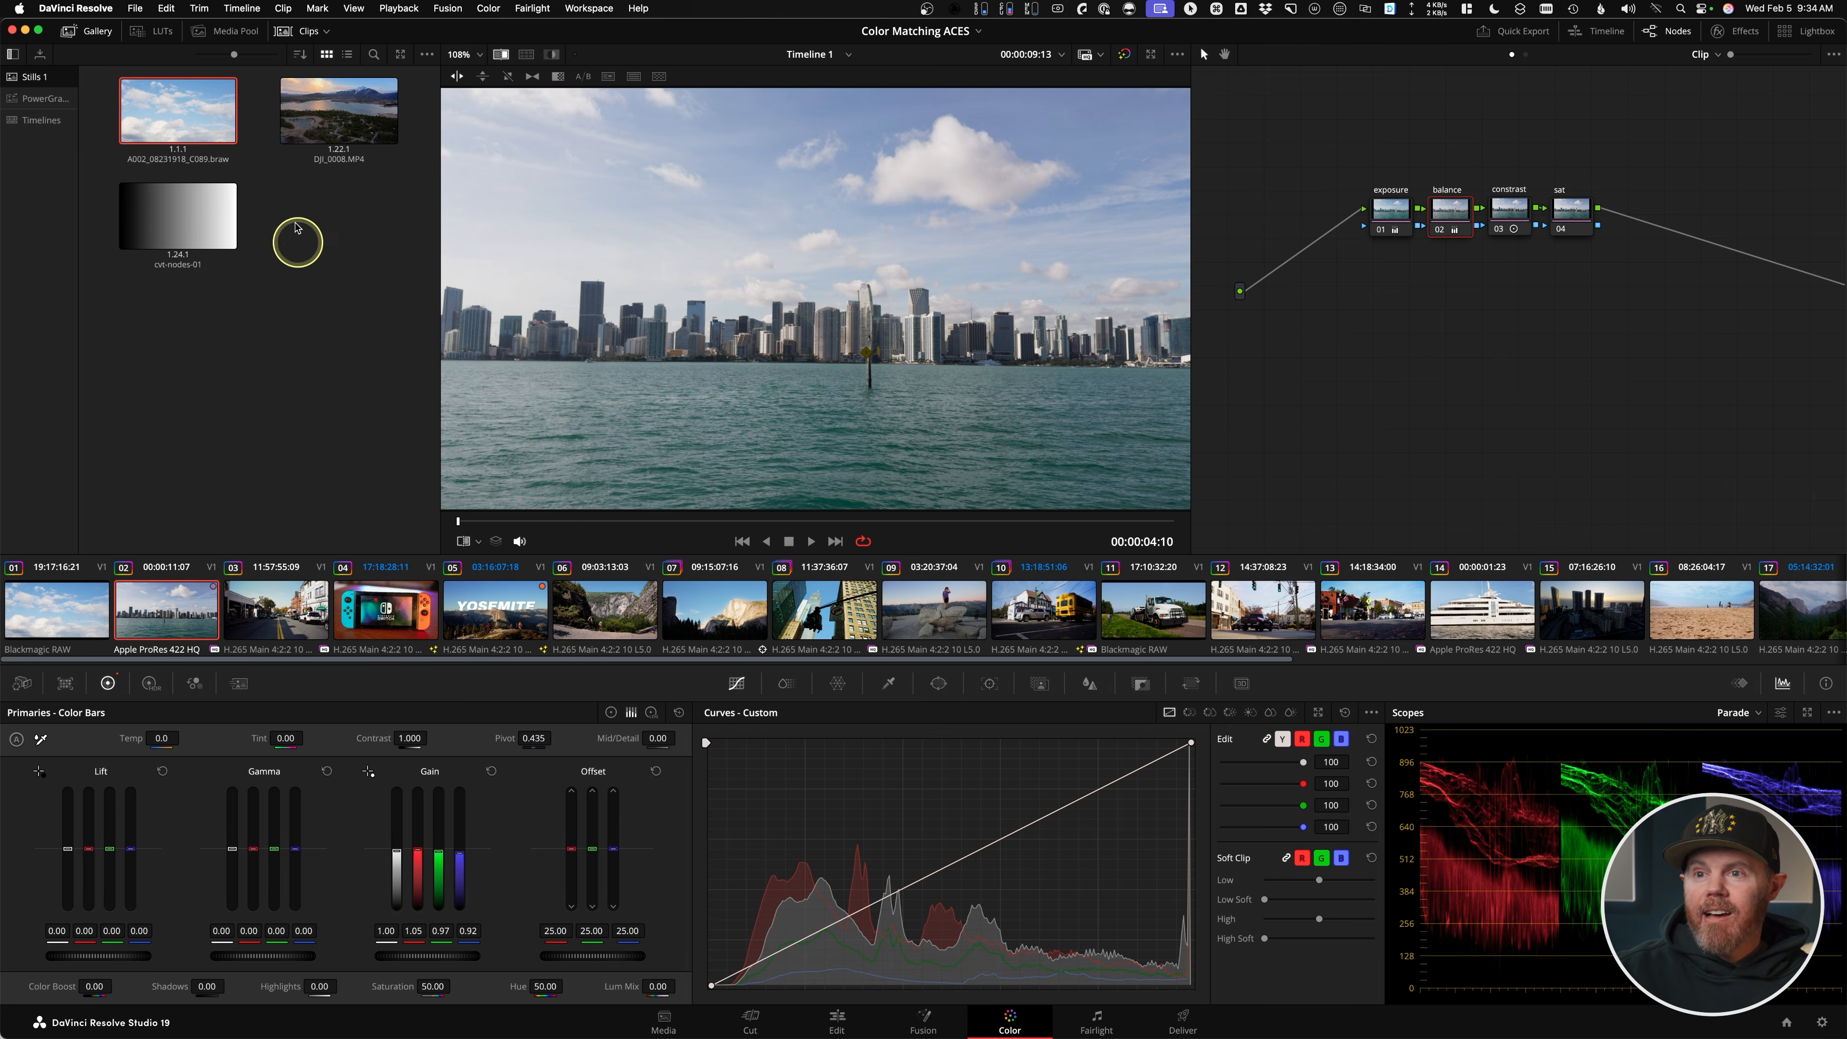
double_click(164, 124)
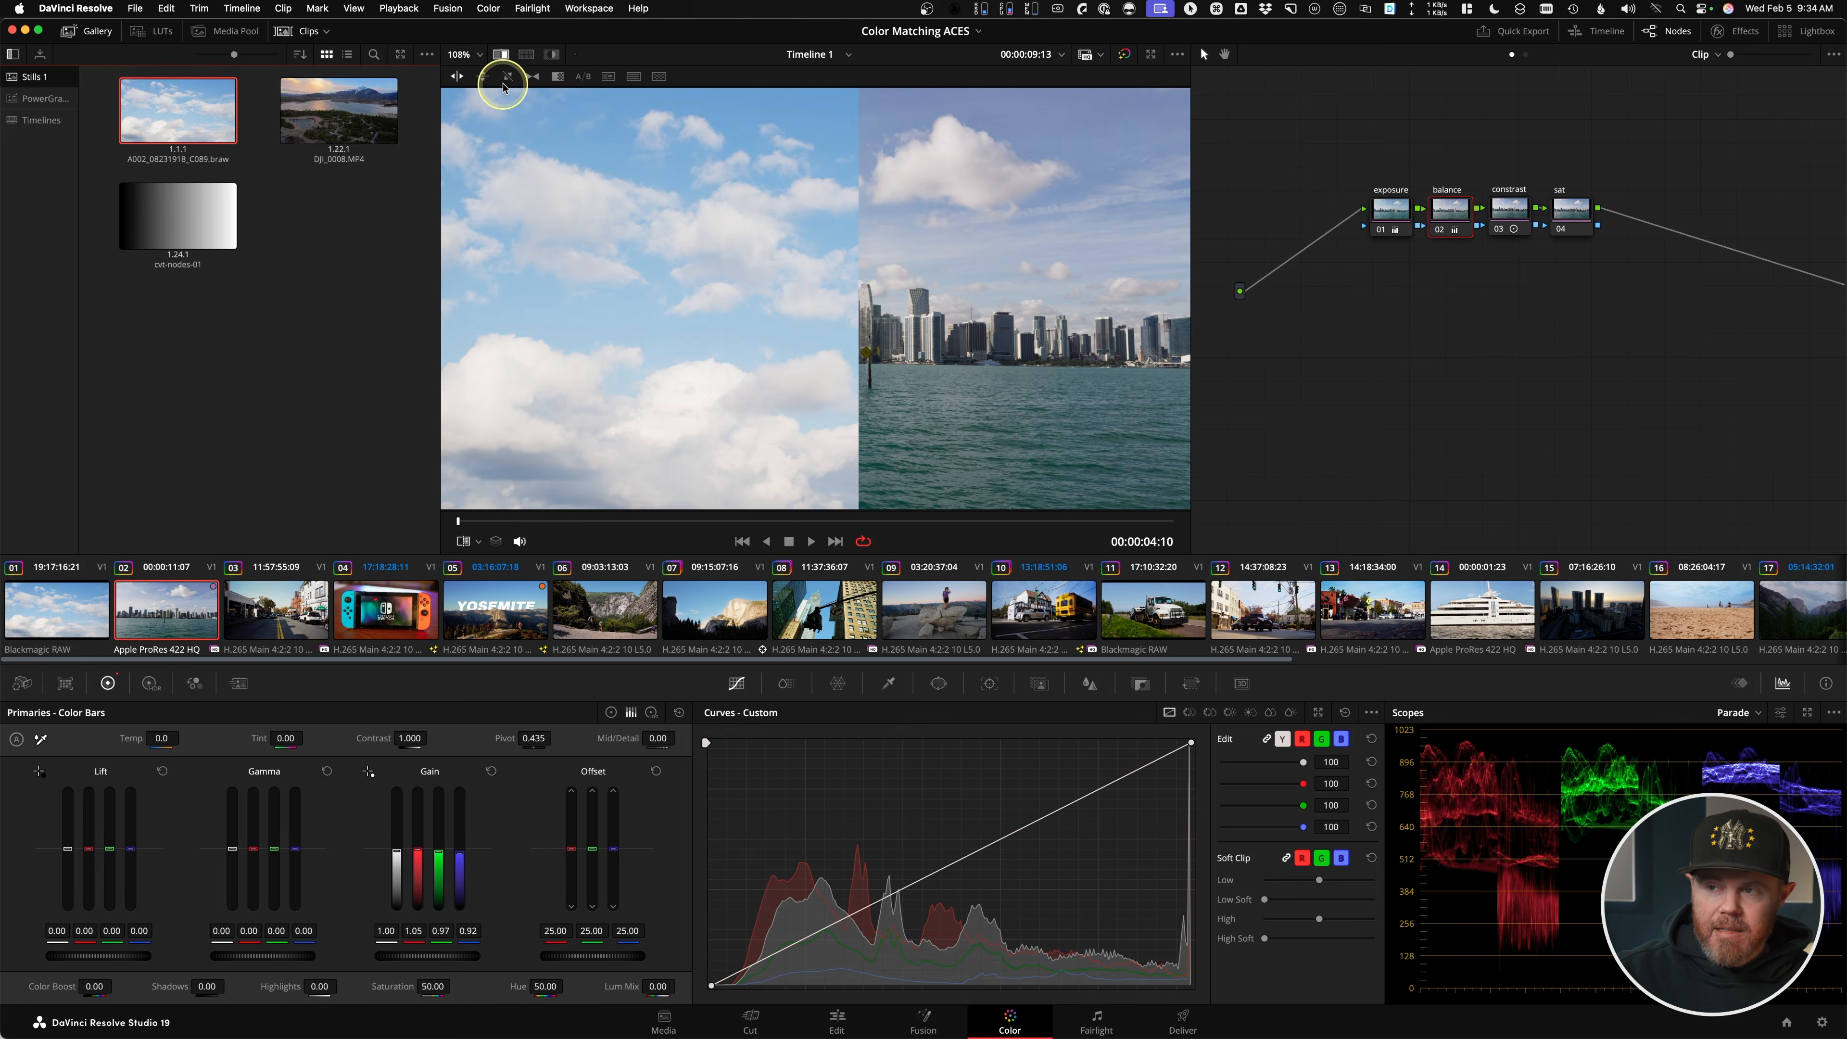
left_click_drag(865, 313, 1068, 285)
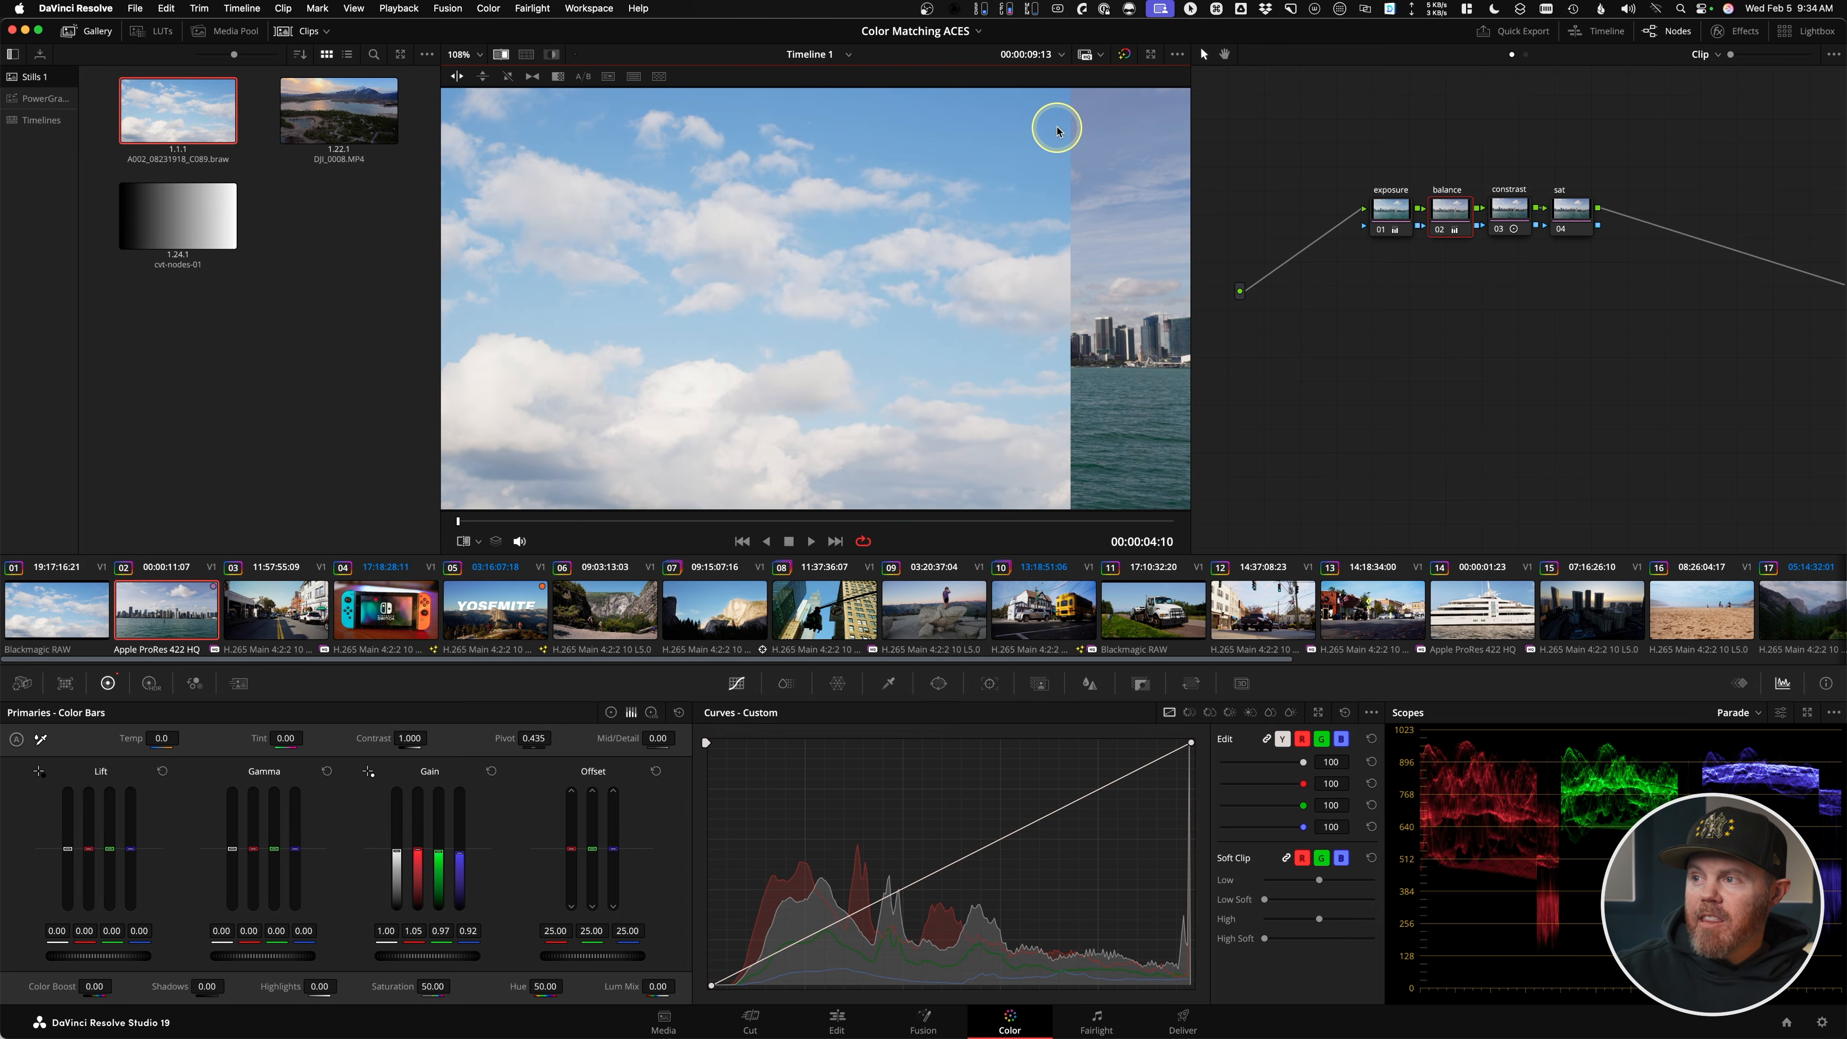
- Display the primaries as color wheels to examine the Offset control, and return to the color bars
key("ctrl")
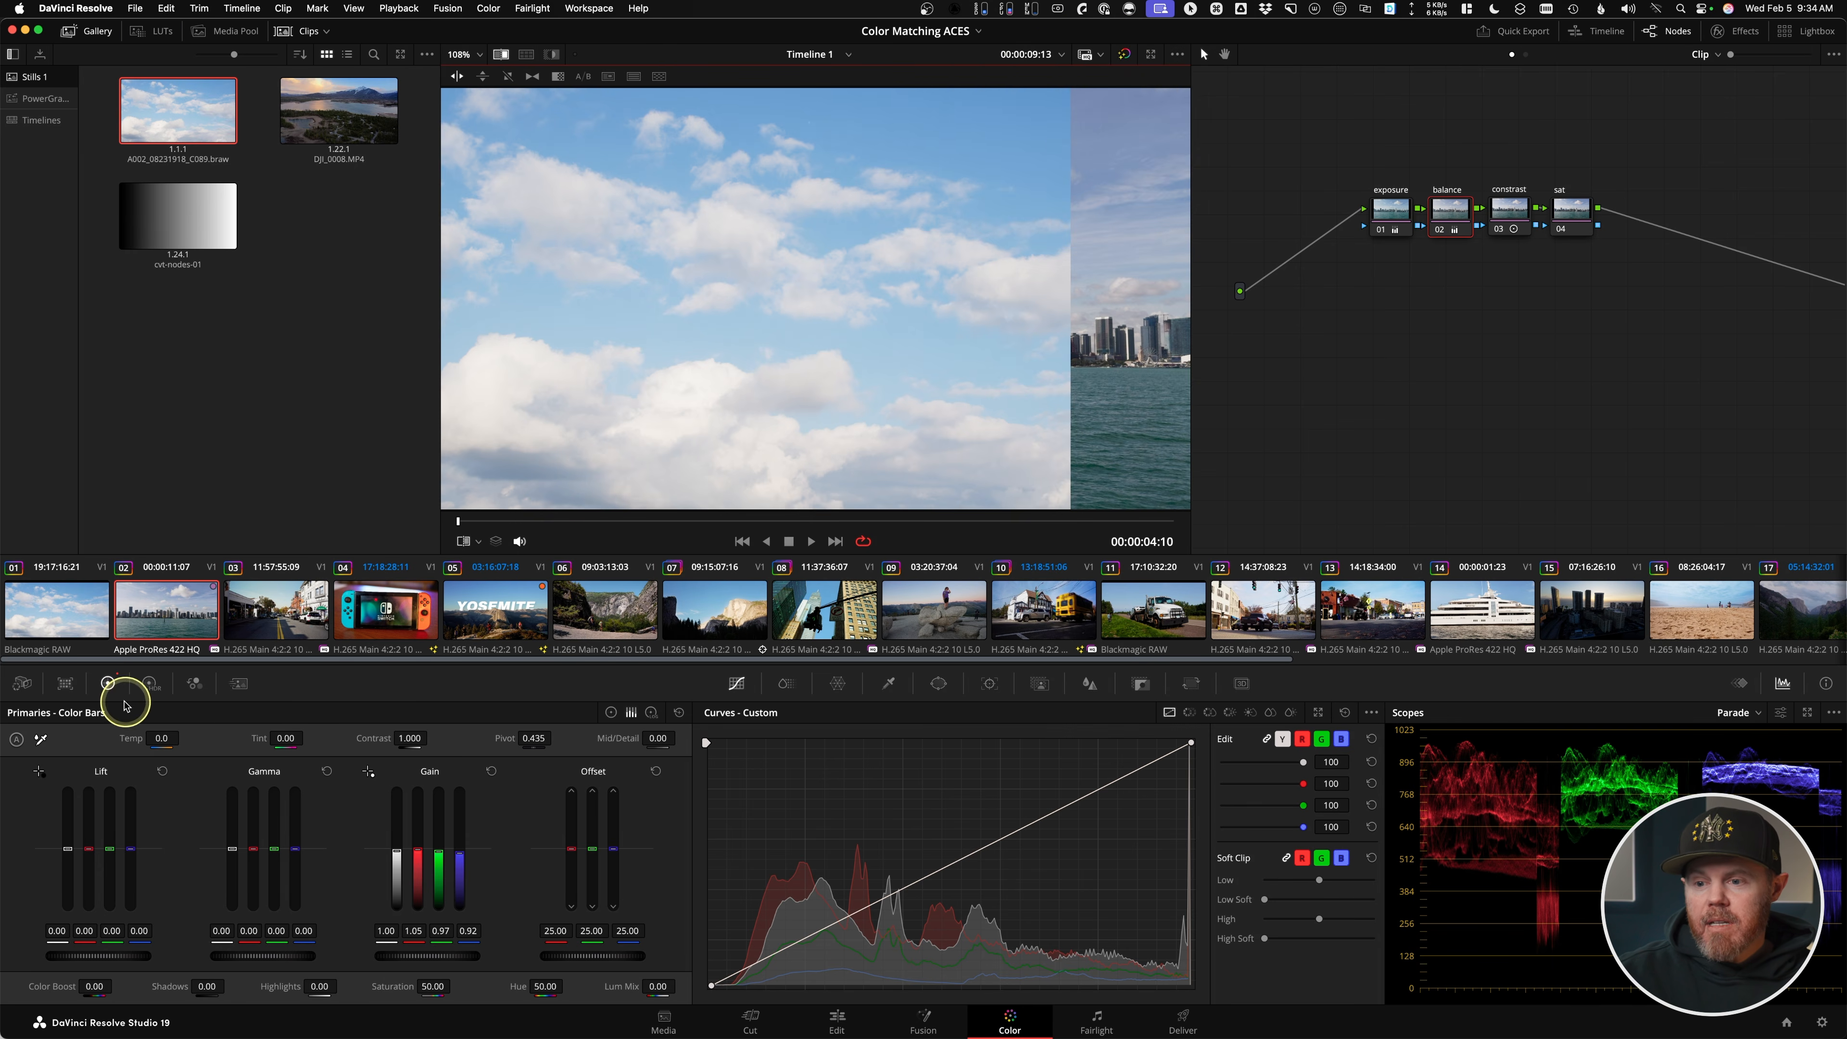
left_click(611, 719)
key("ctrl")
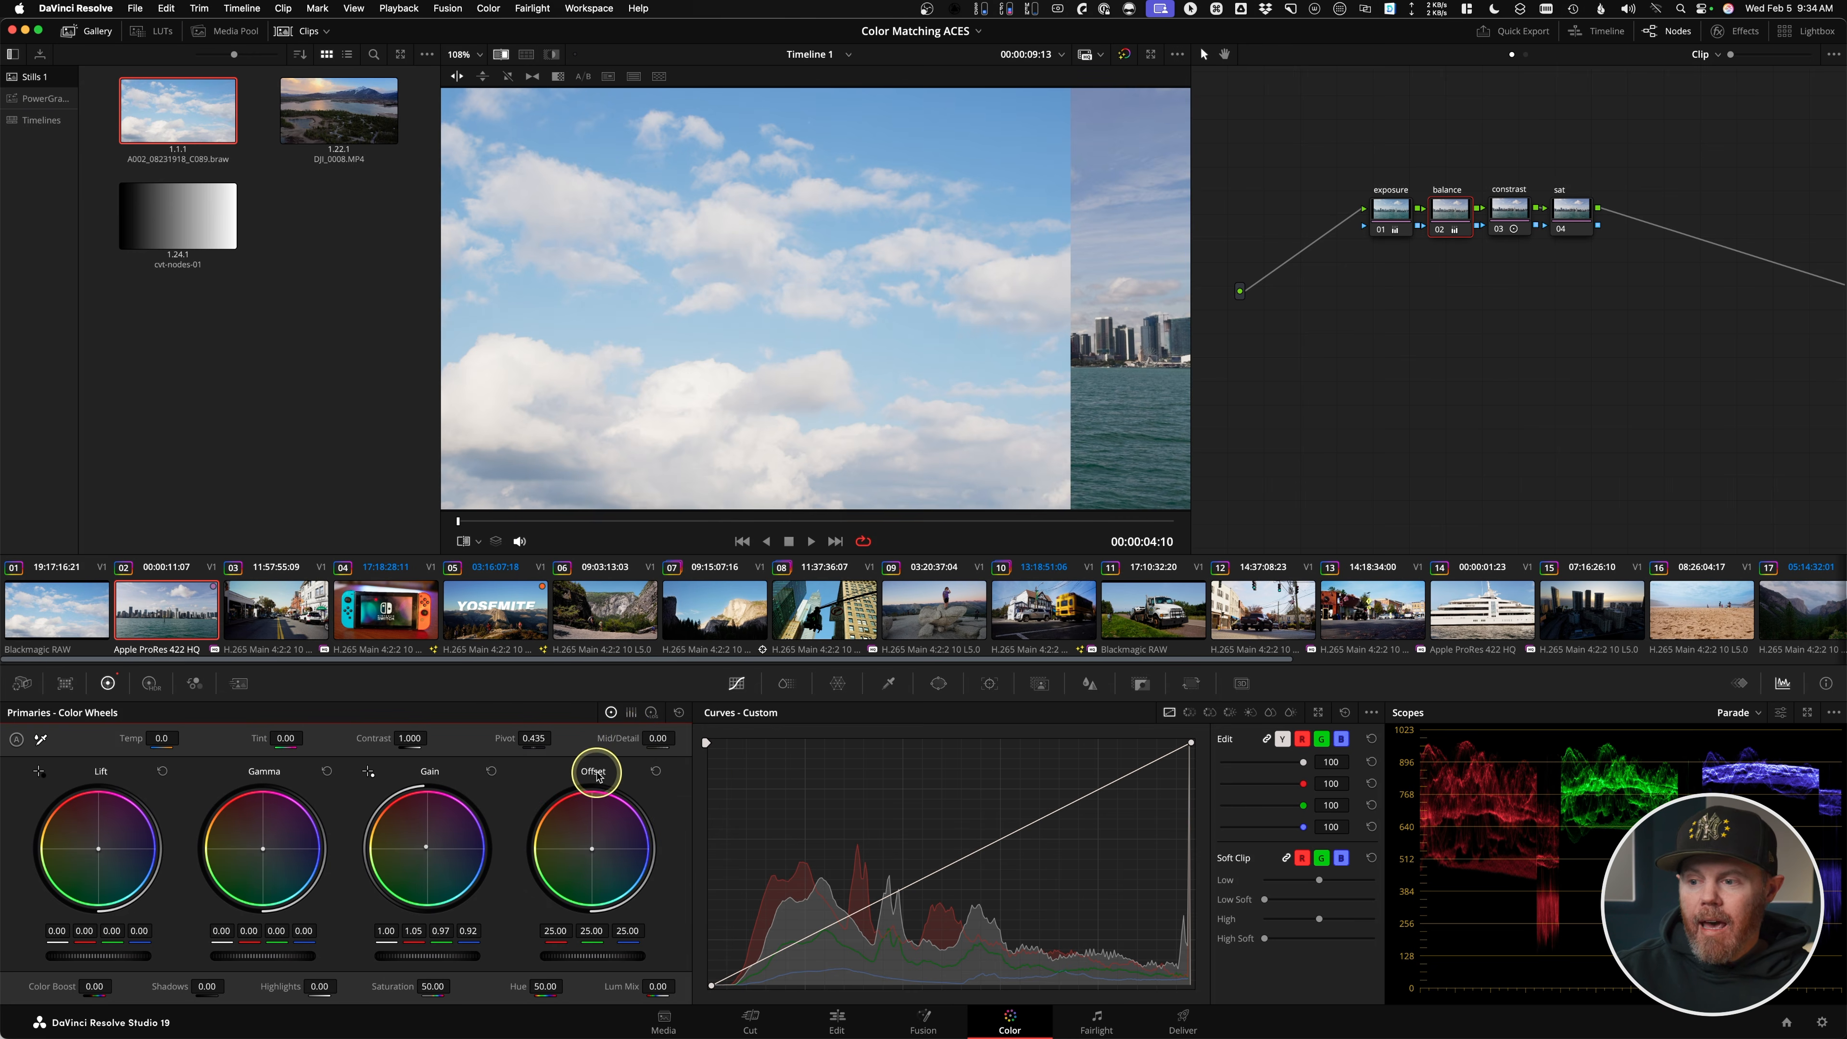
left_click(631, 712)
key("ctrl")
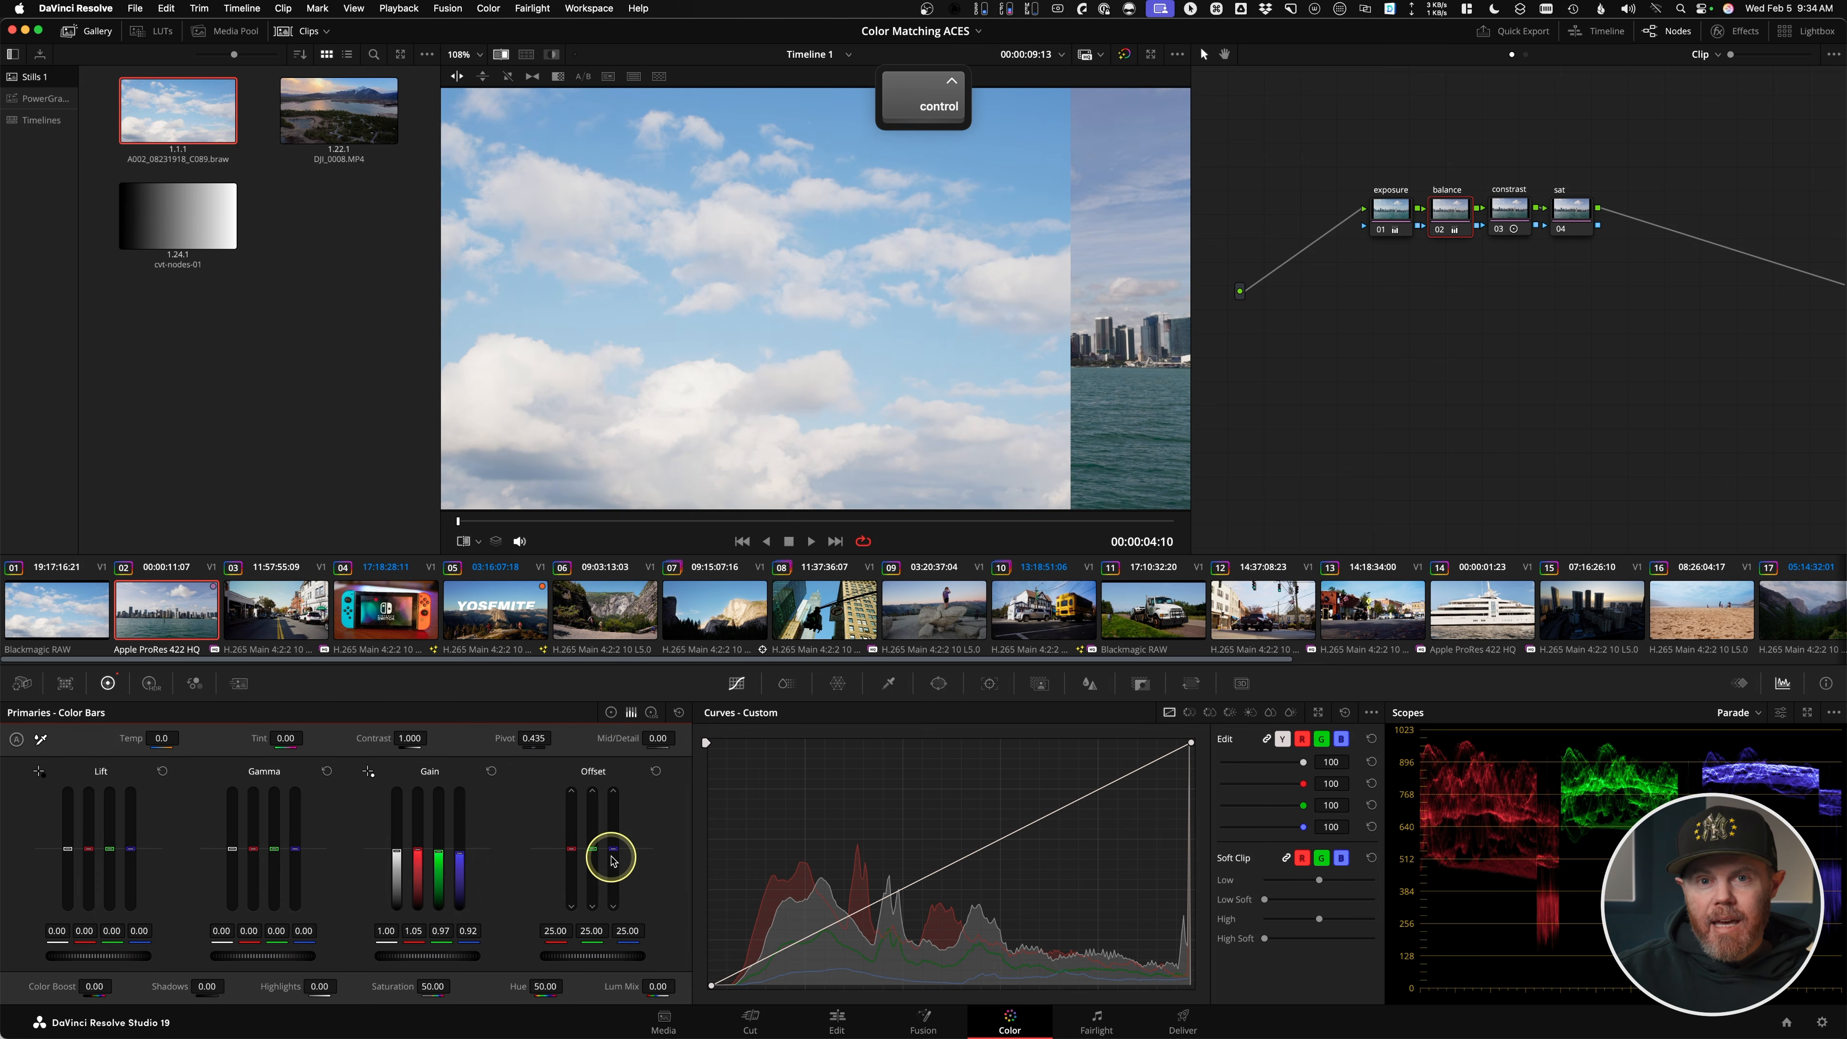
- Enable Printer Light Hotkeys
left_click(489, 8)
key("ctrl")
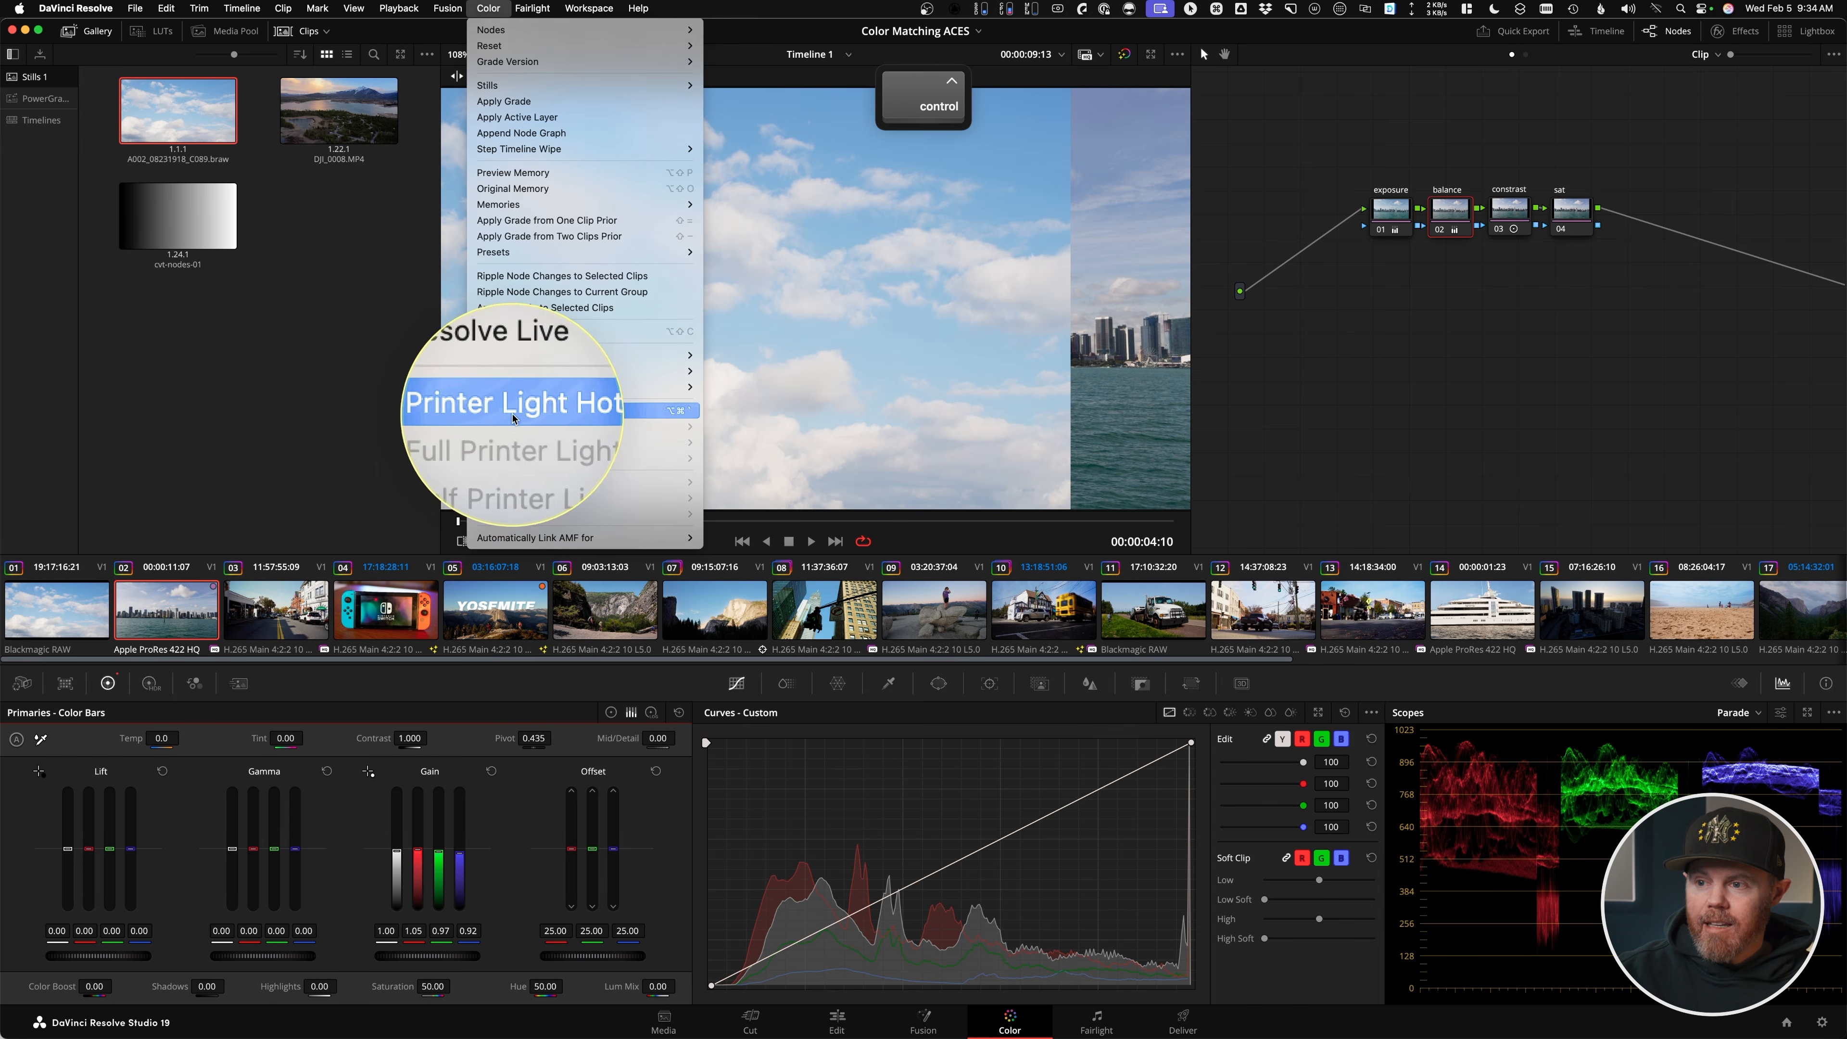
left_click(513, 416)
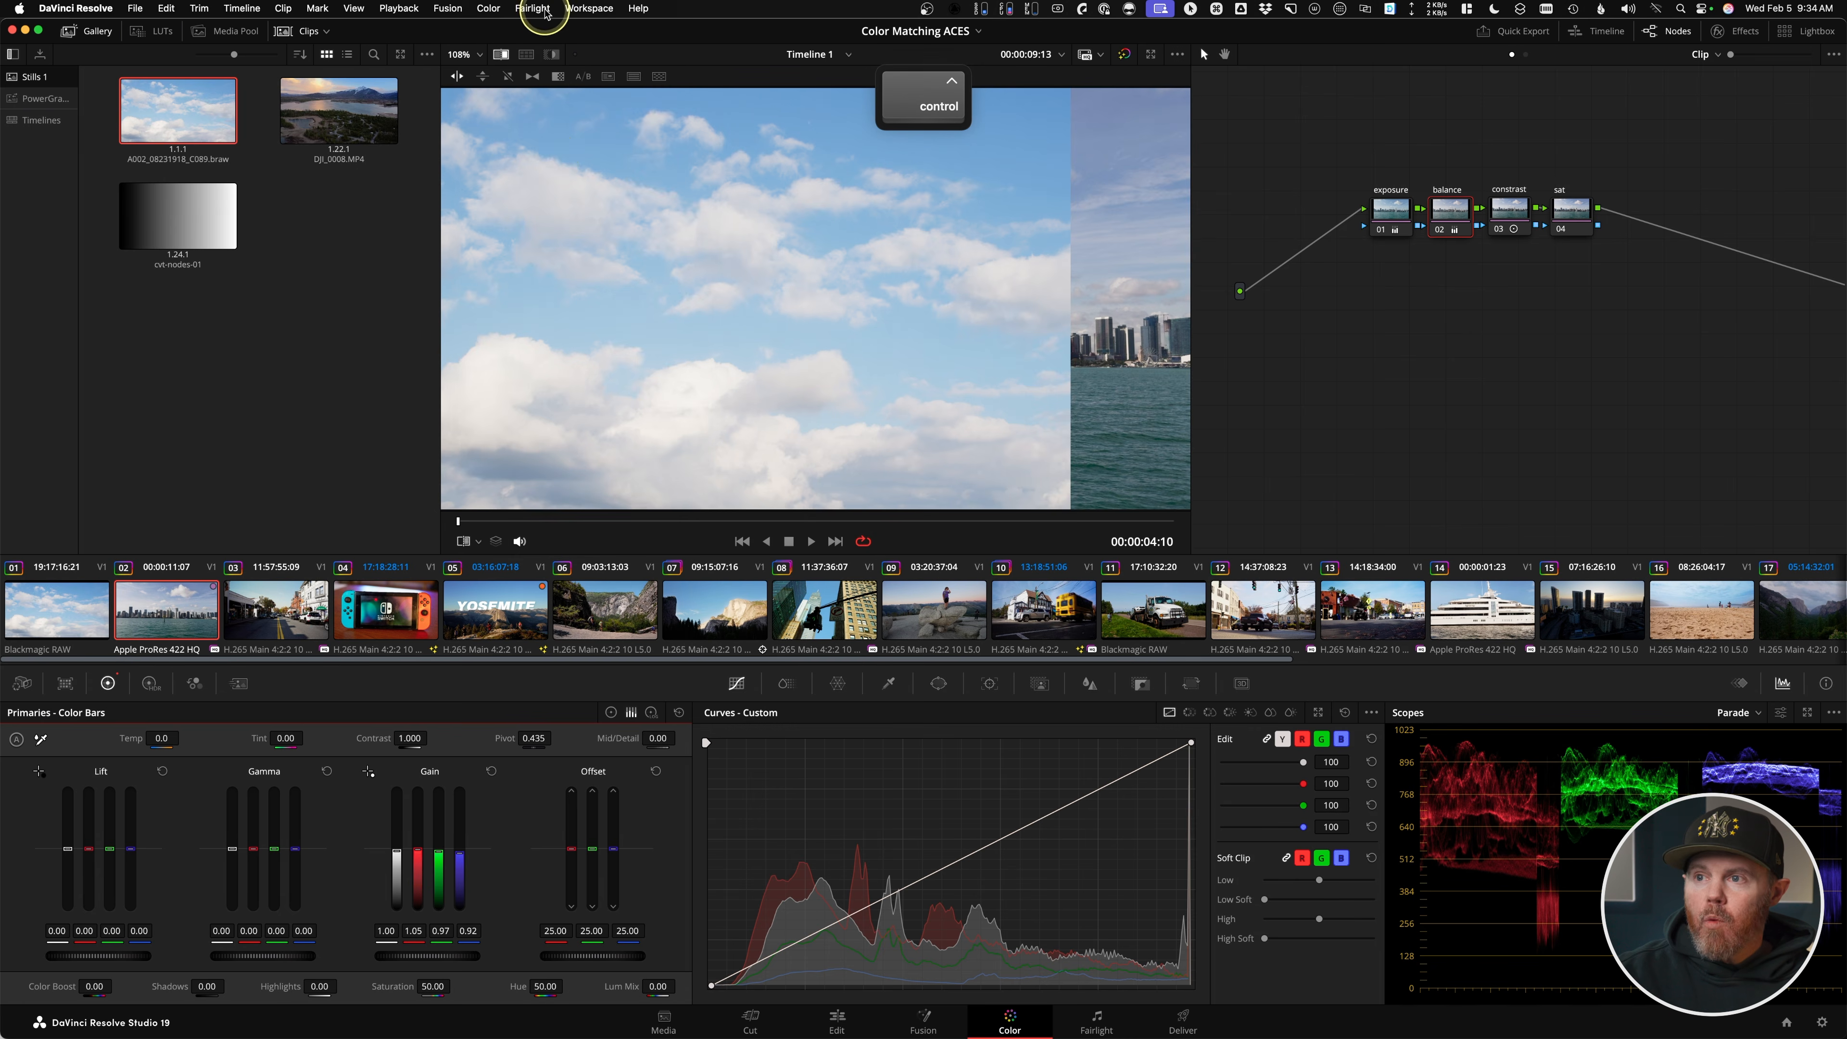
- Examine the key assignments for the full, half and quarter printer light adjustments of the master and color channels
left_click(488, 8)
mouse_move(509, 426)
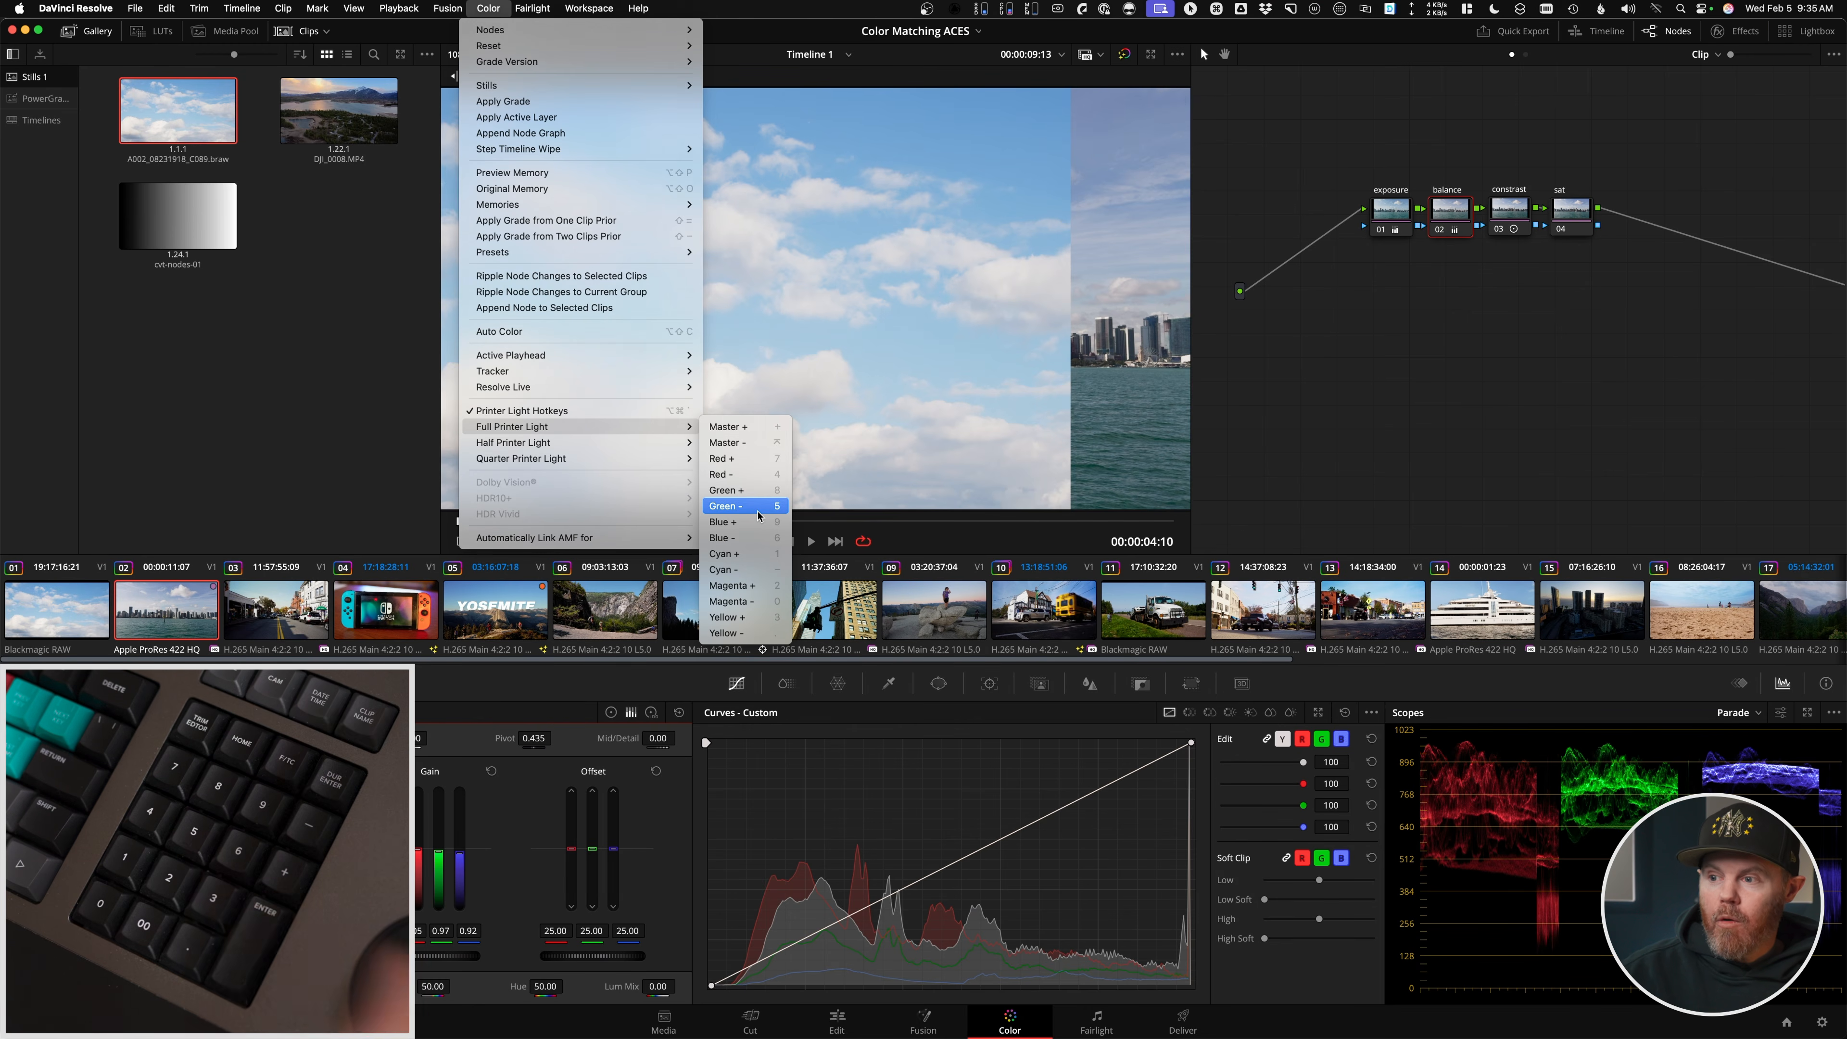
left_click(756, 538)
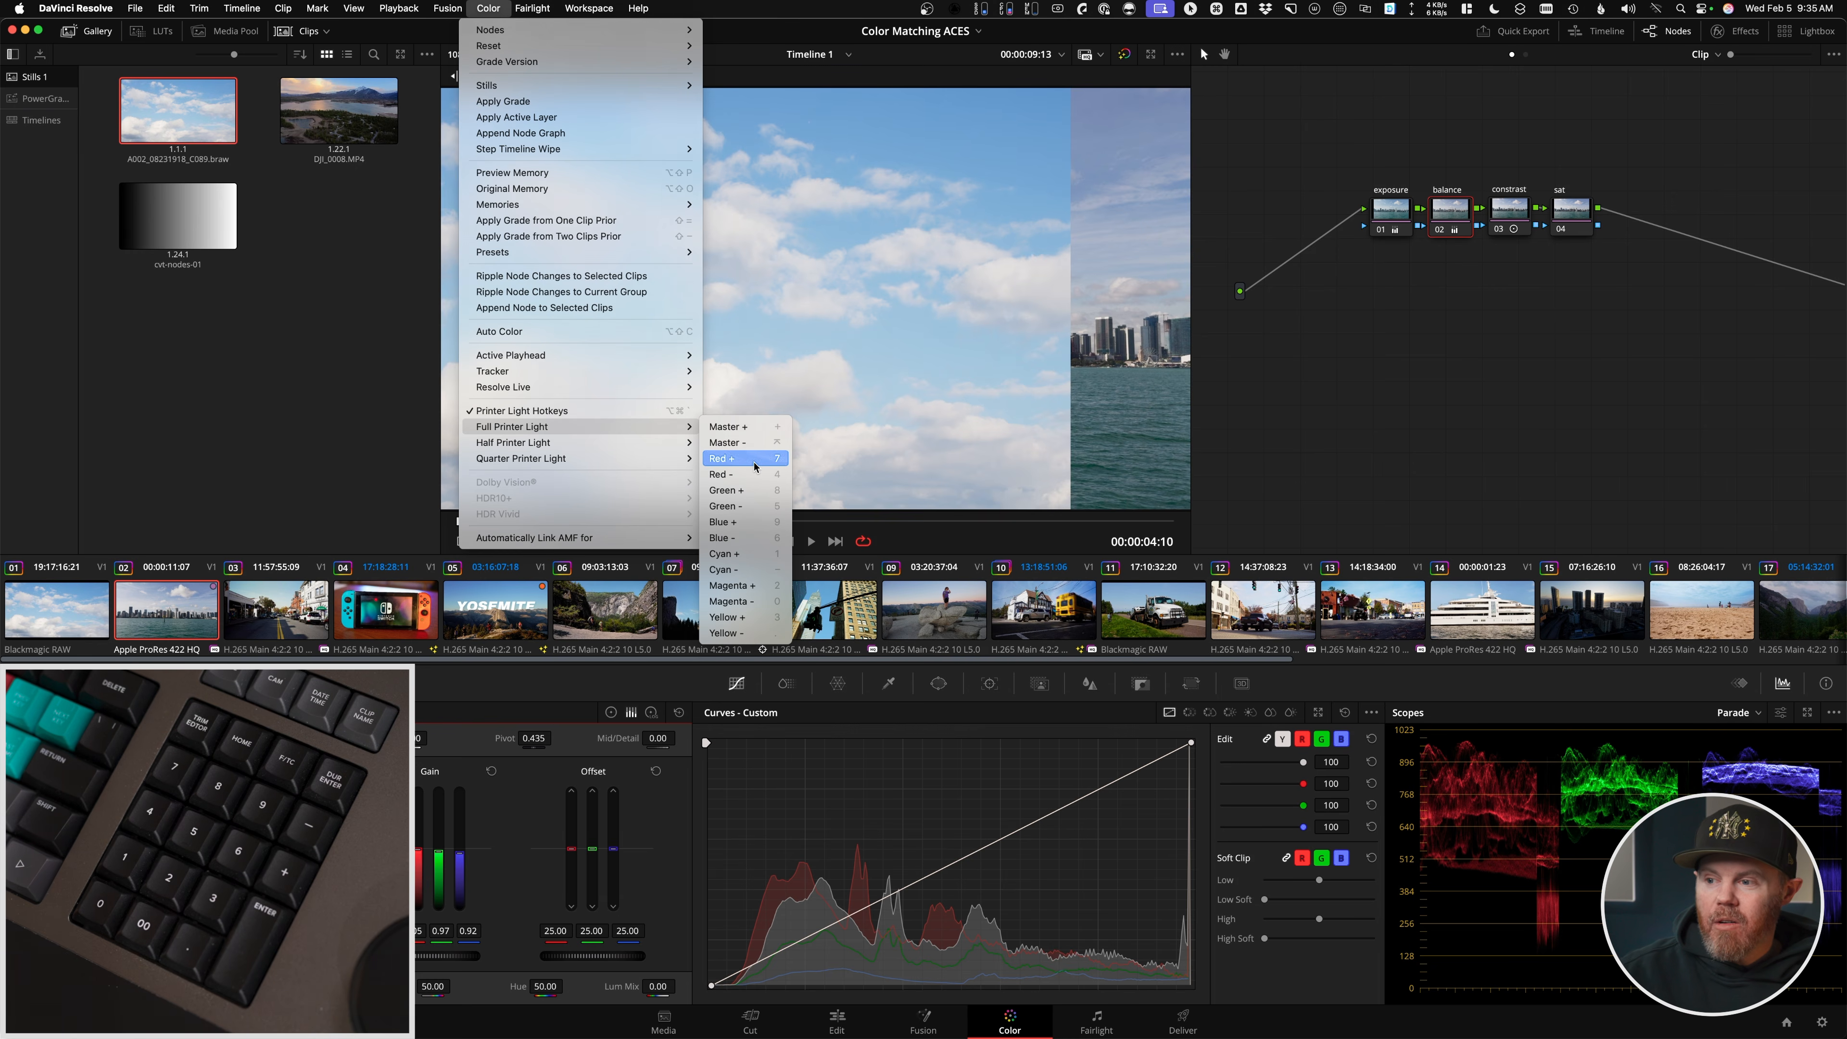
left_click(753, 498)
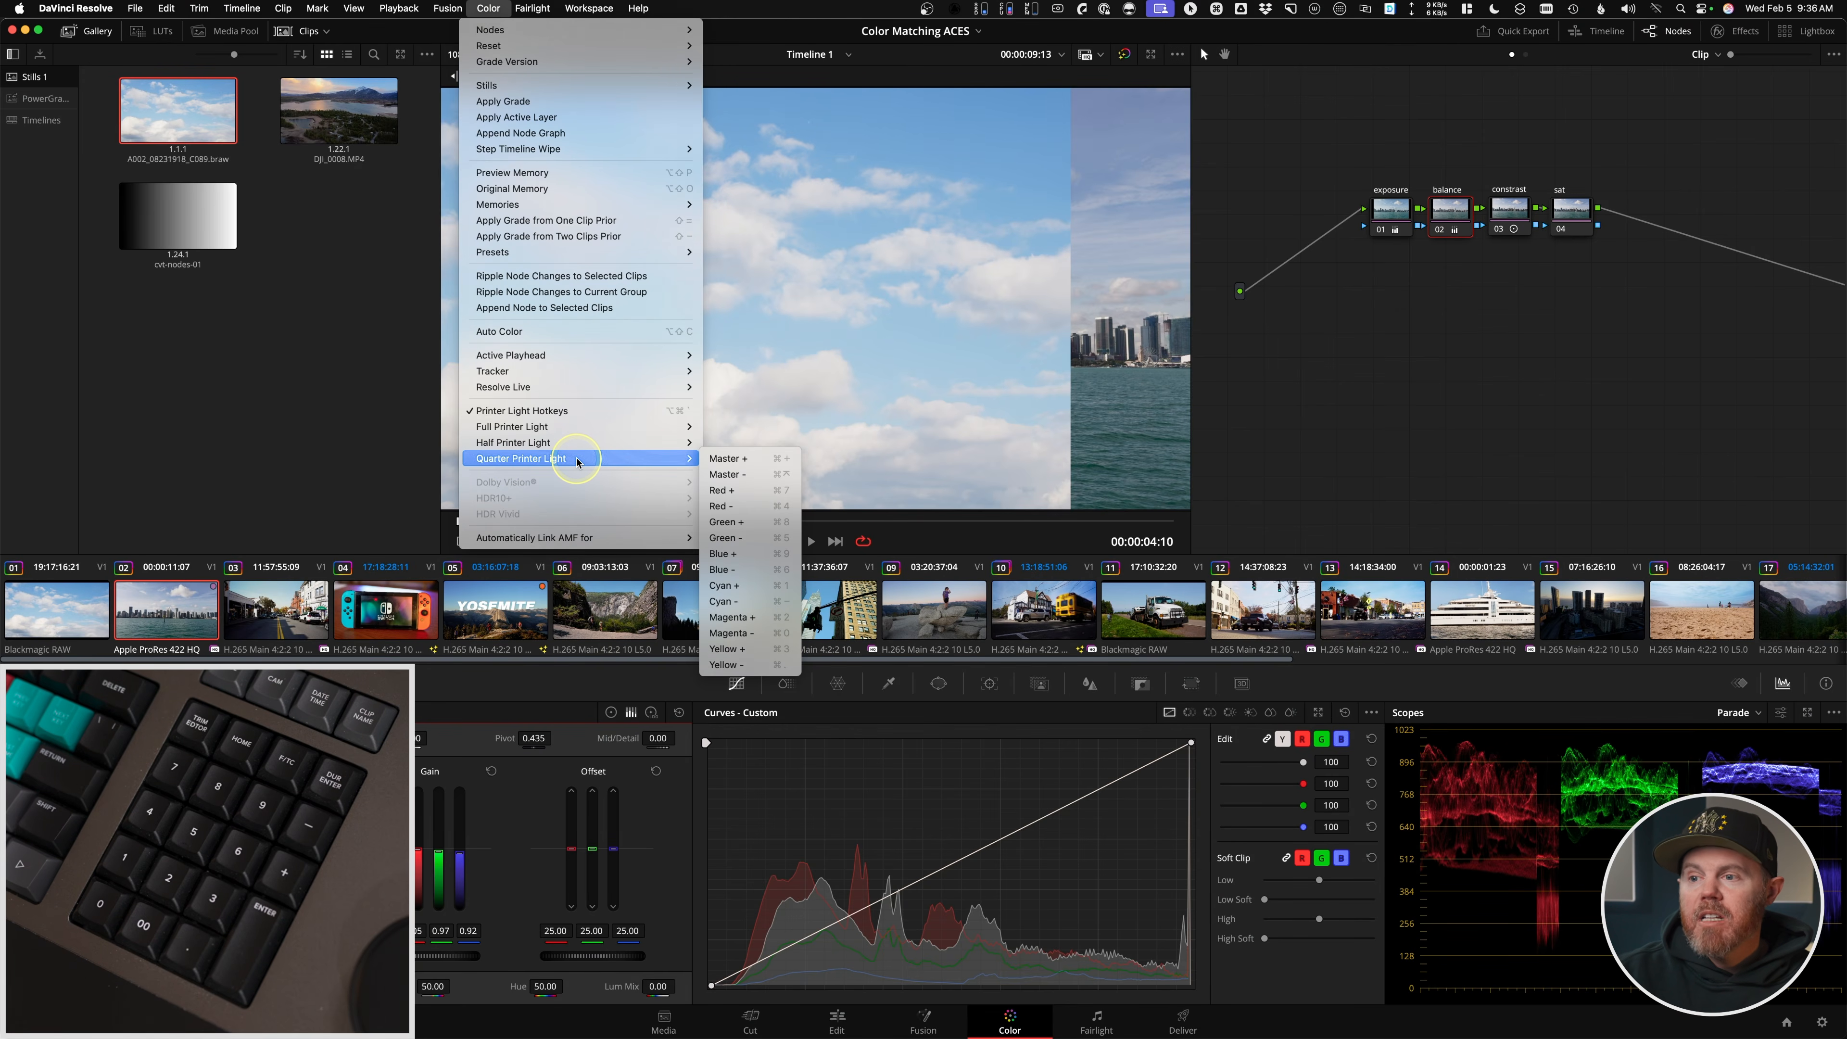
mouse_move(594, 458)
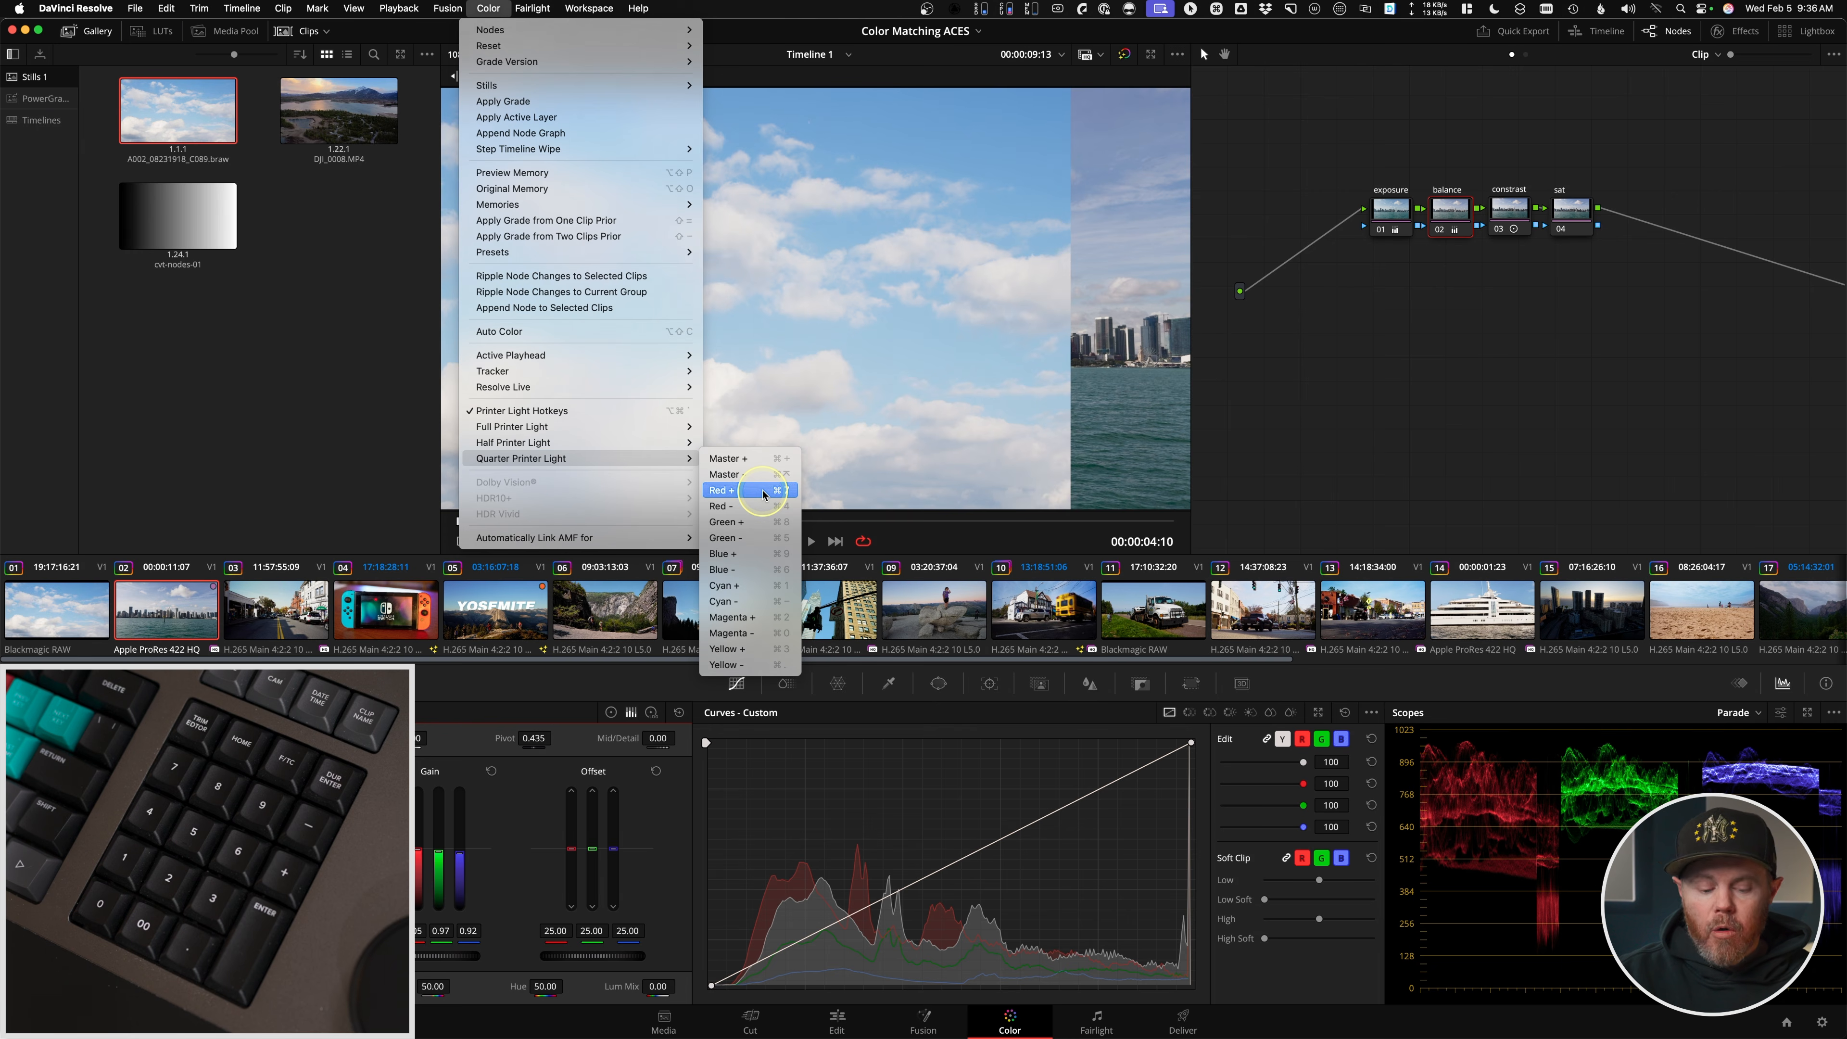
key("ctrl")
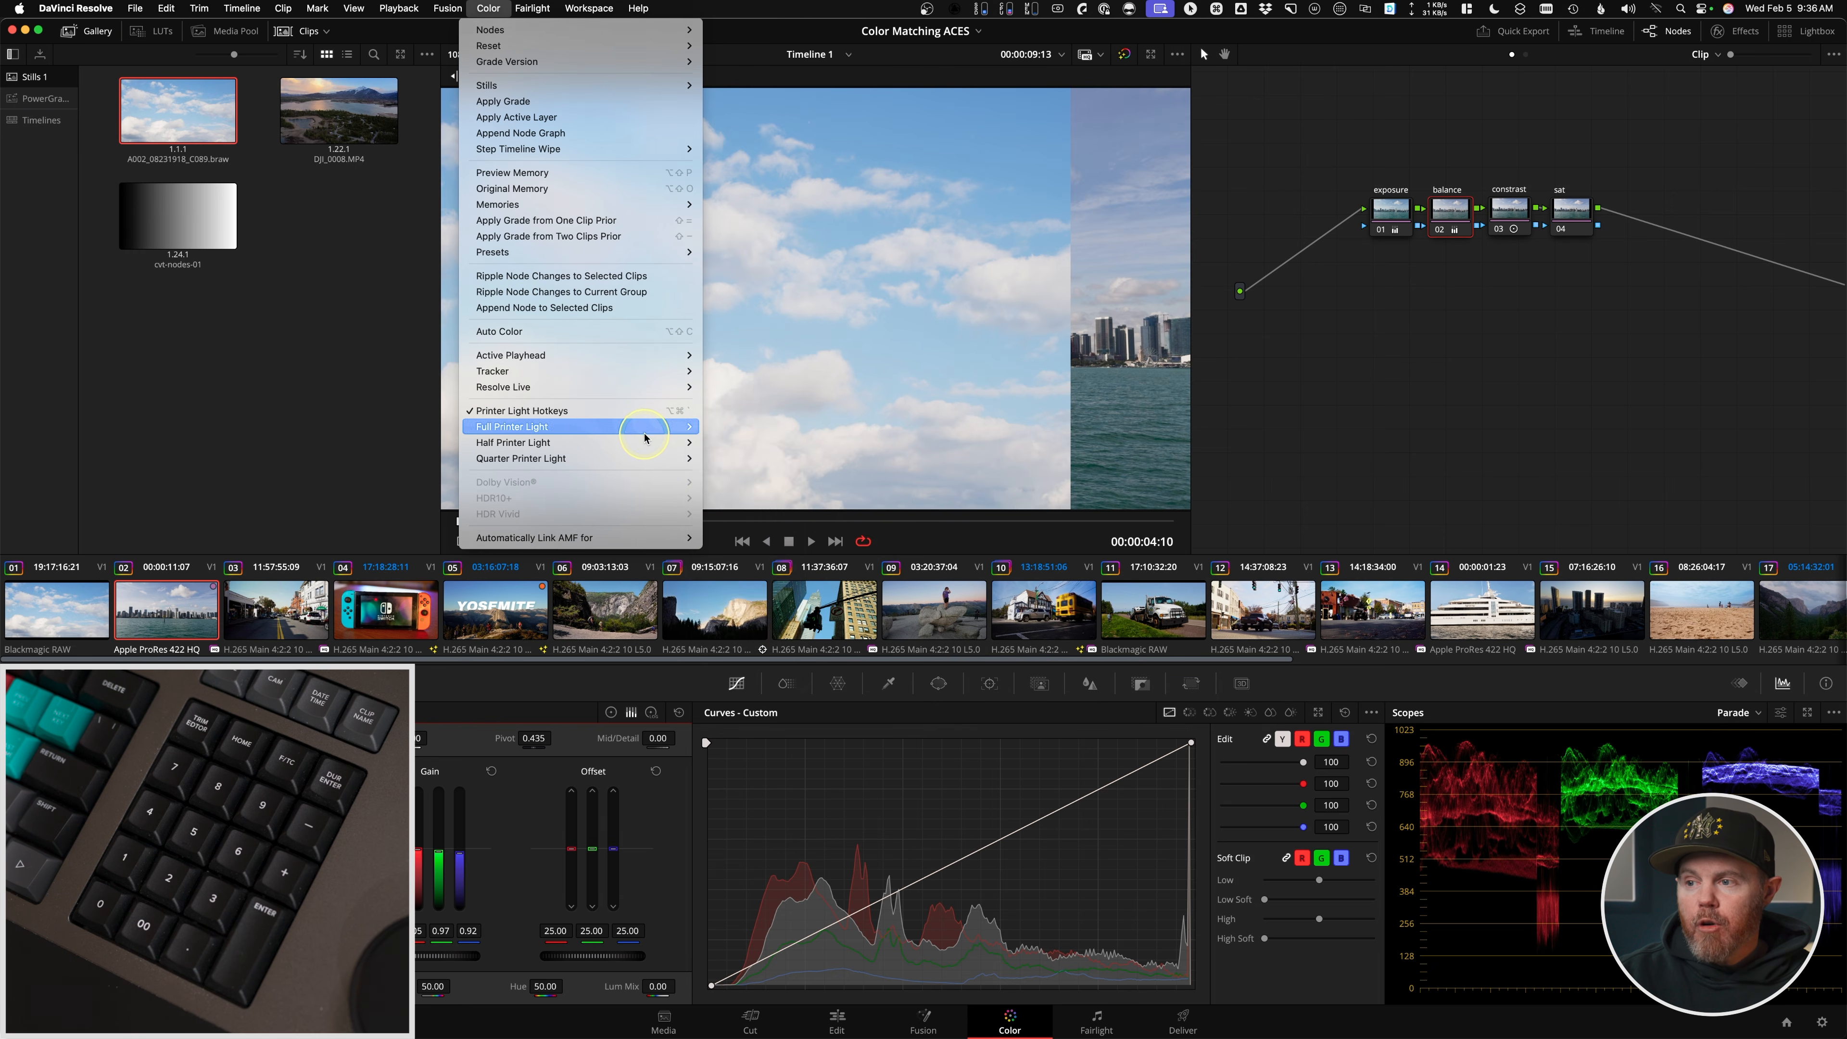
mouse_move(645, 435)
mouse_move(630, 466)
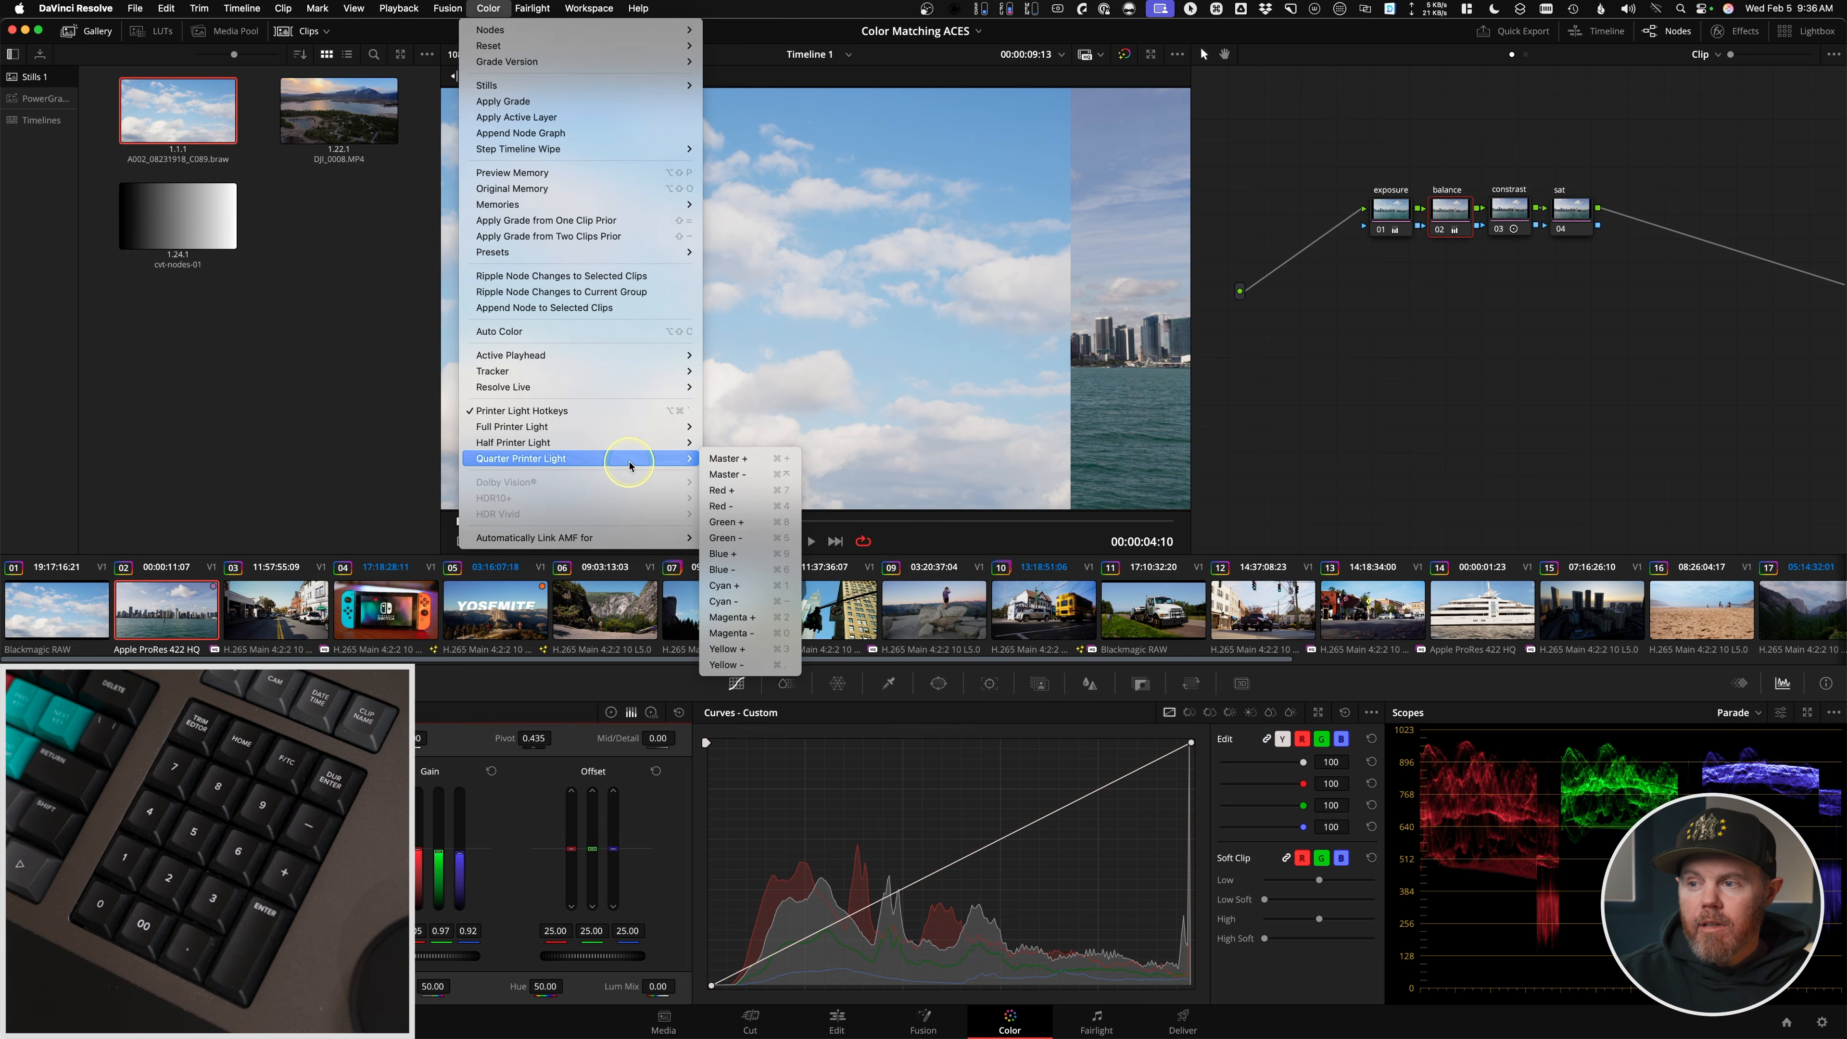
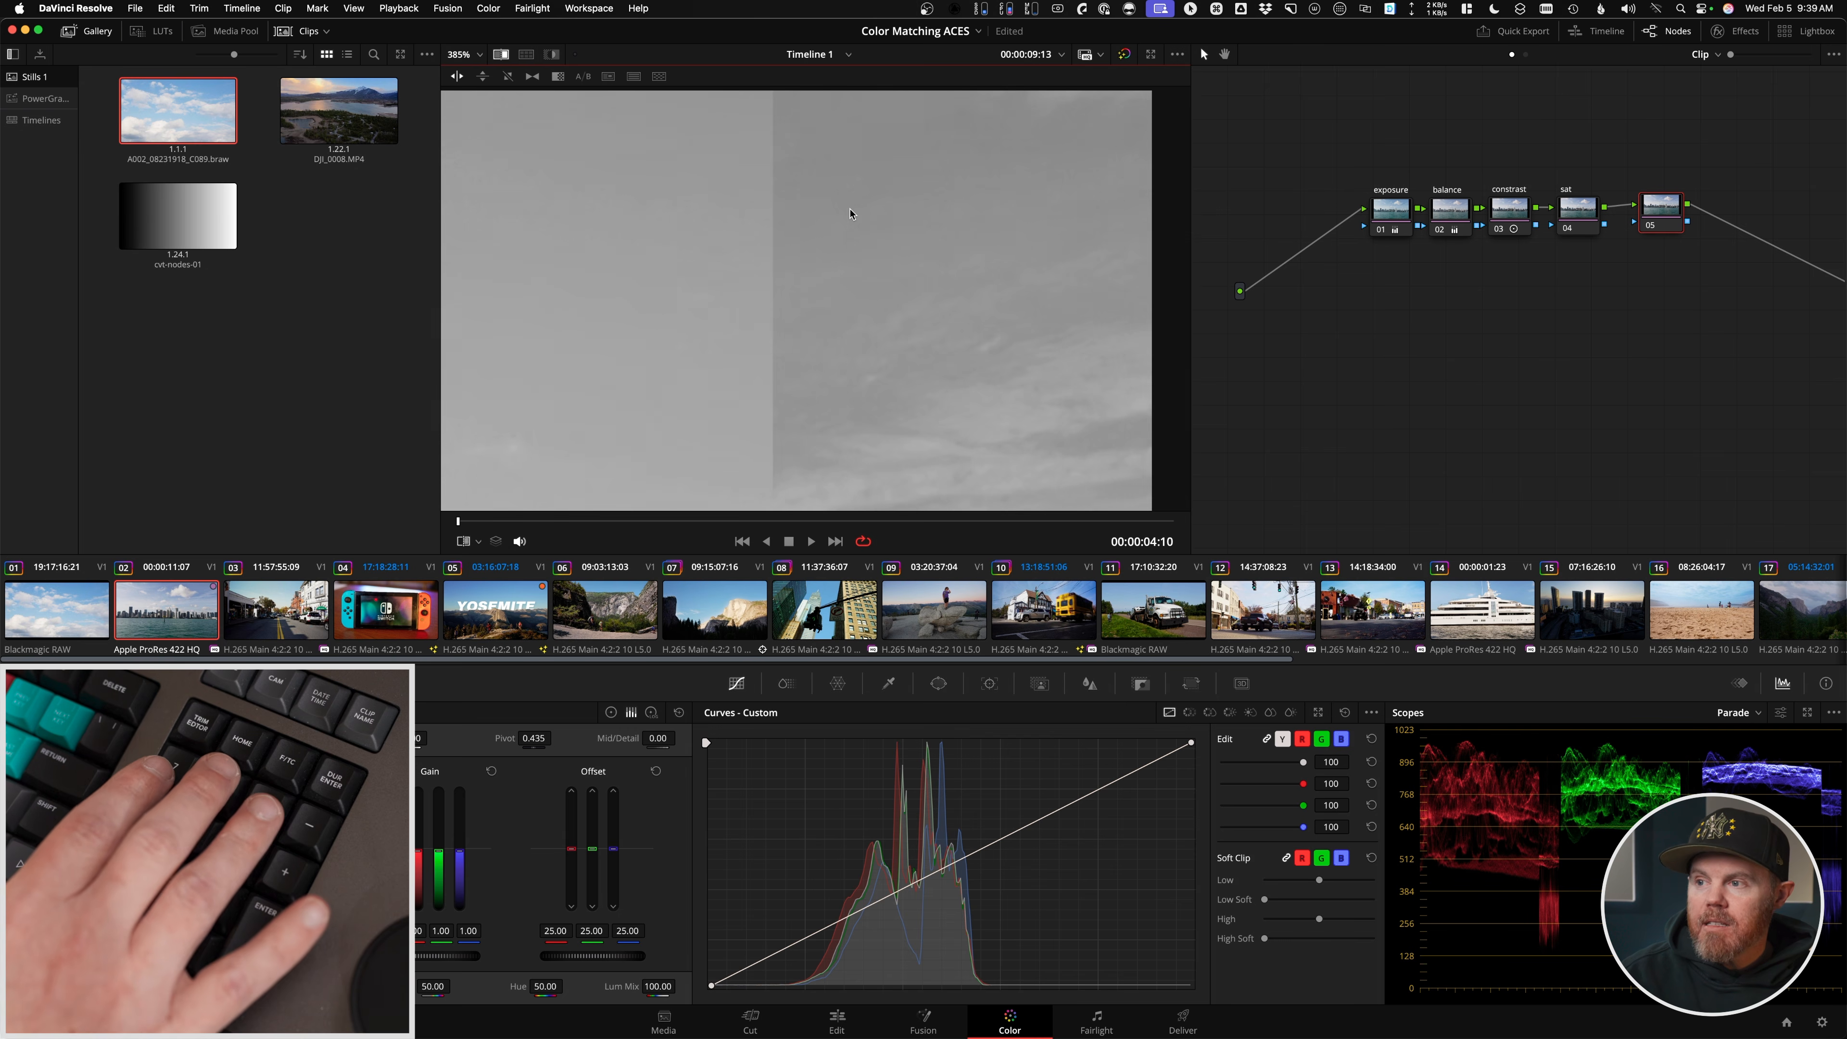
- Raise the green offset on node 05 to 27.00 with full printer light steps to match the sky still
key("8")
key("8")
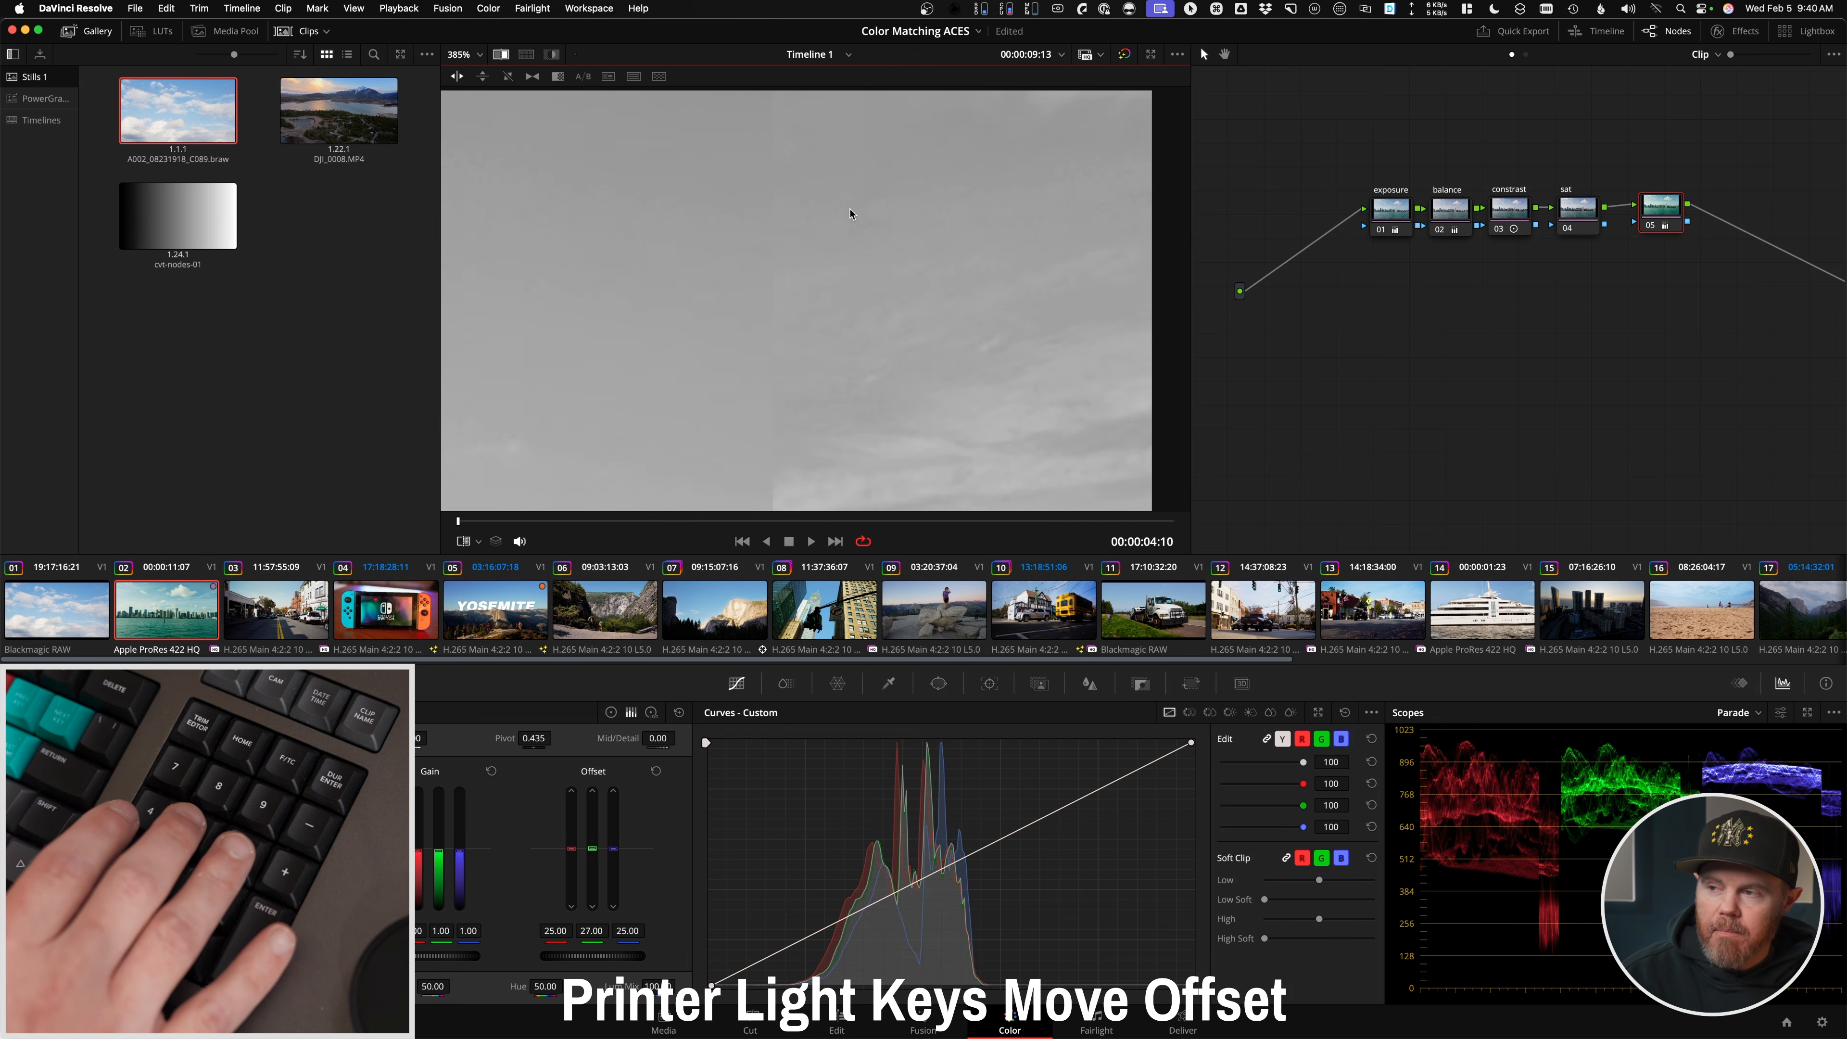
- Fine-tune node 05 in quarter printer light steps, setting the green offset to 26.75 and, viewing the red channel, the red offset to 24.75
key("super")
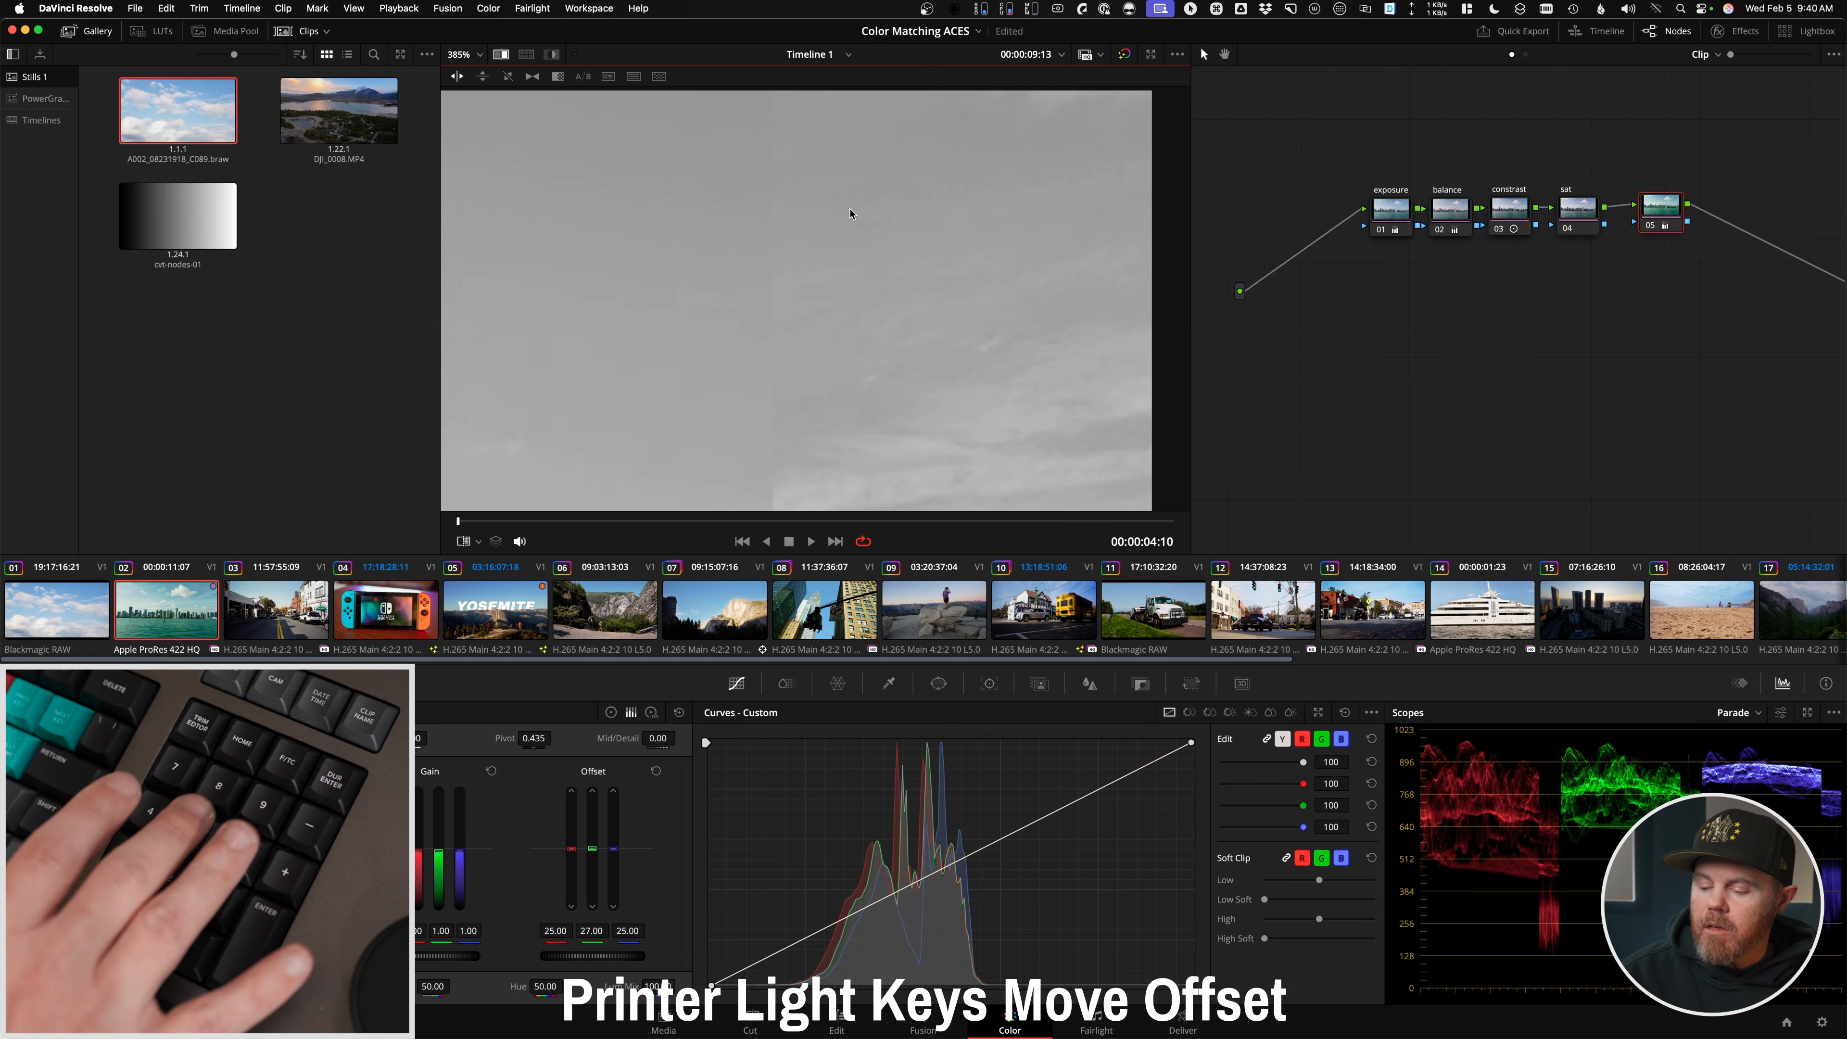
key("5")
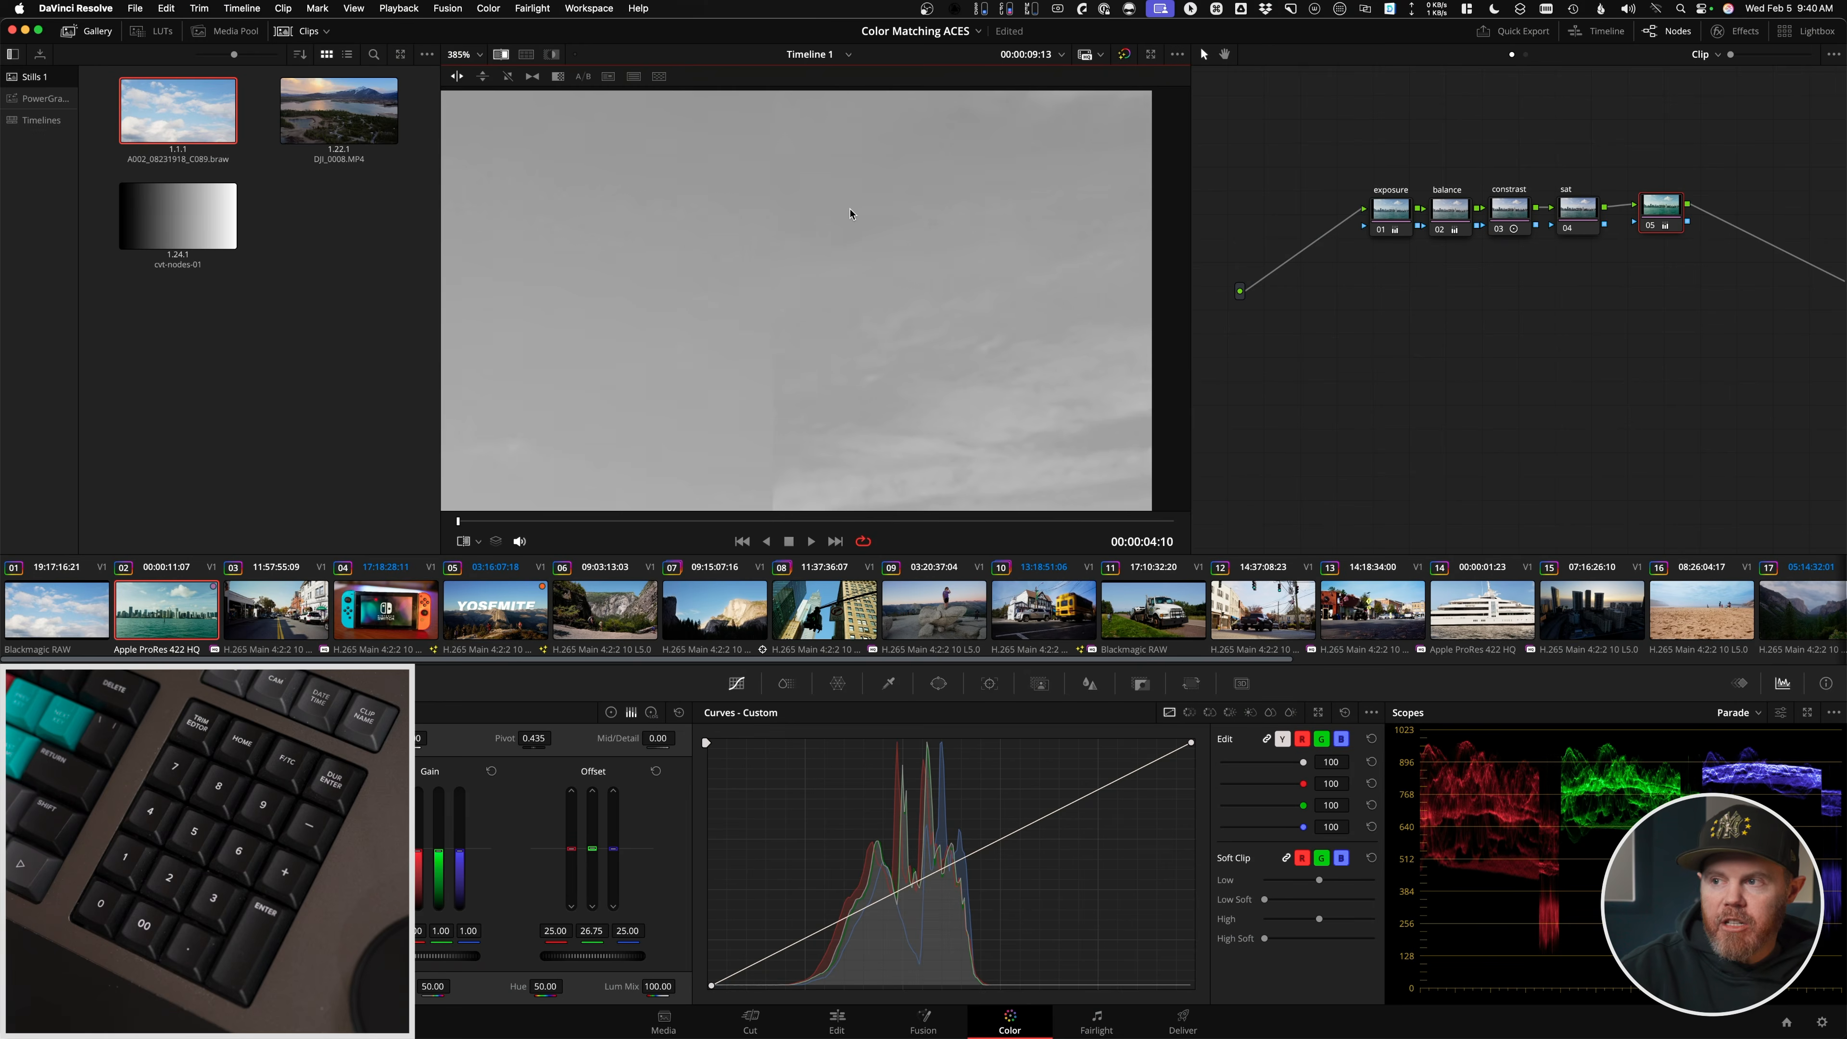
key("r")
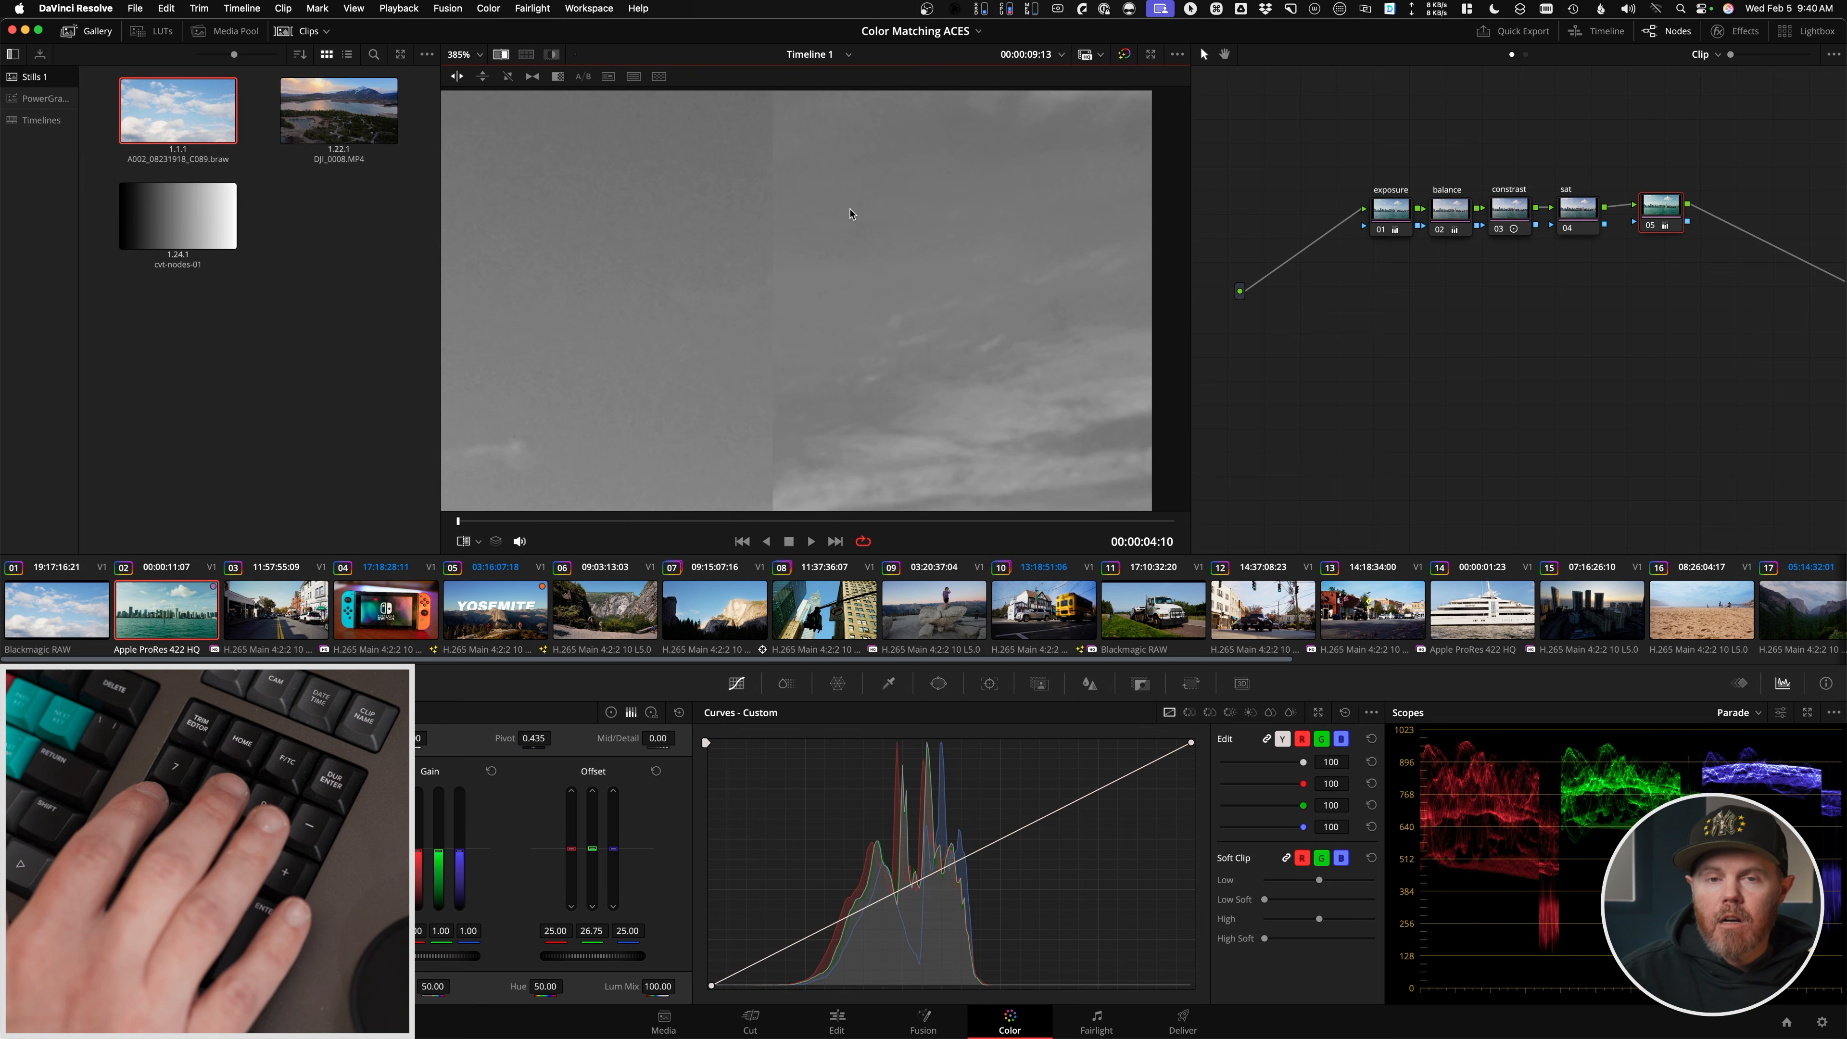
key("super")
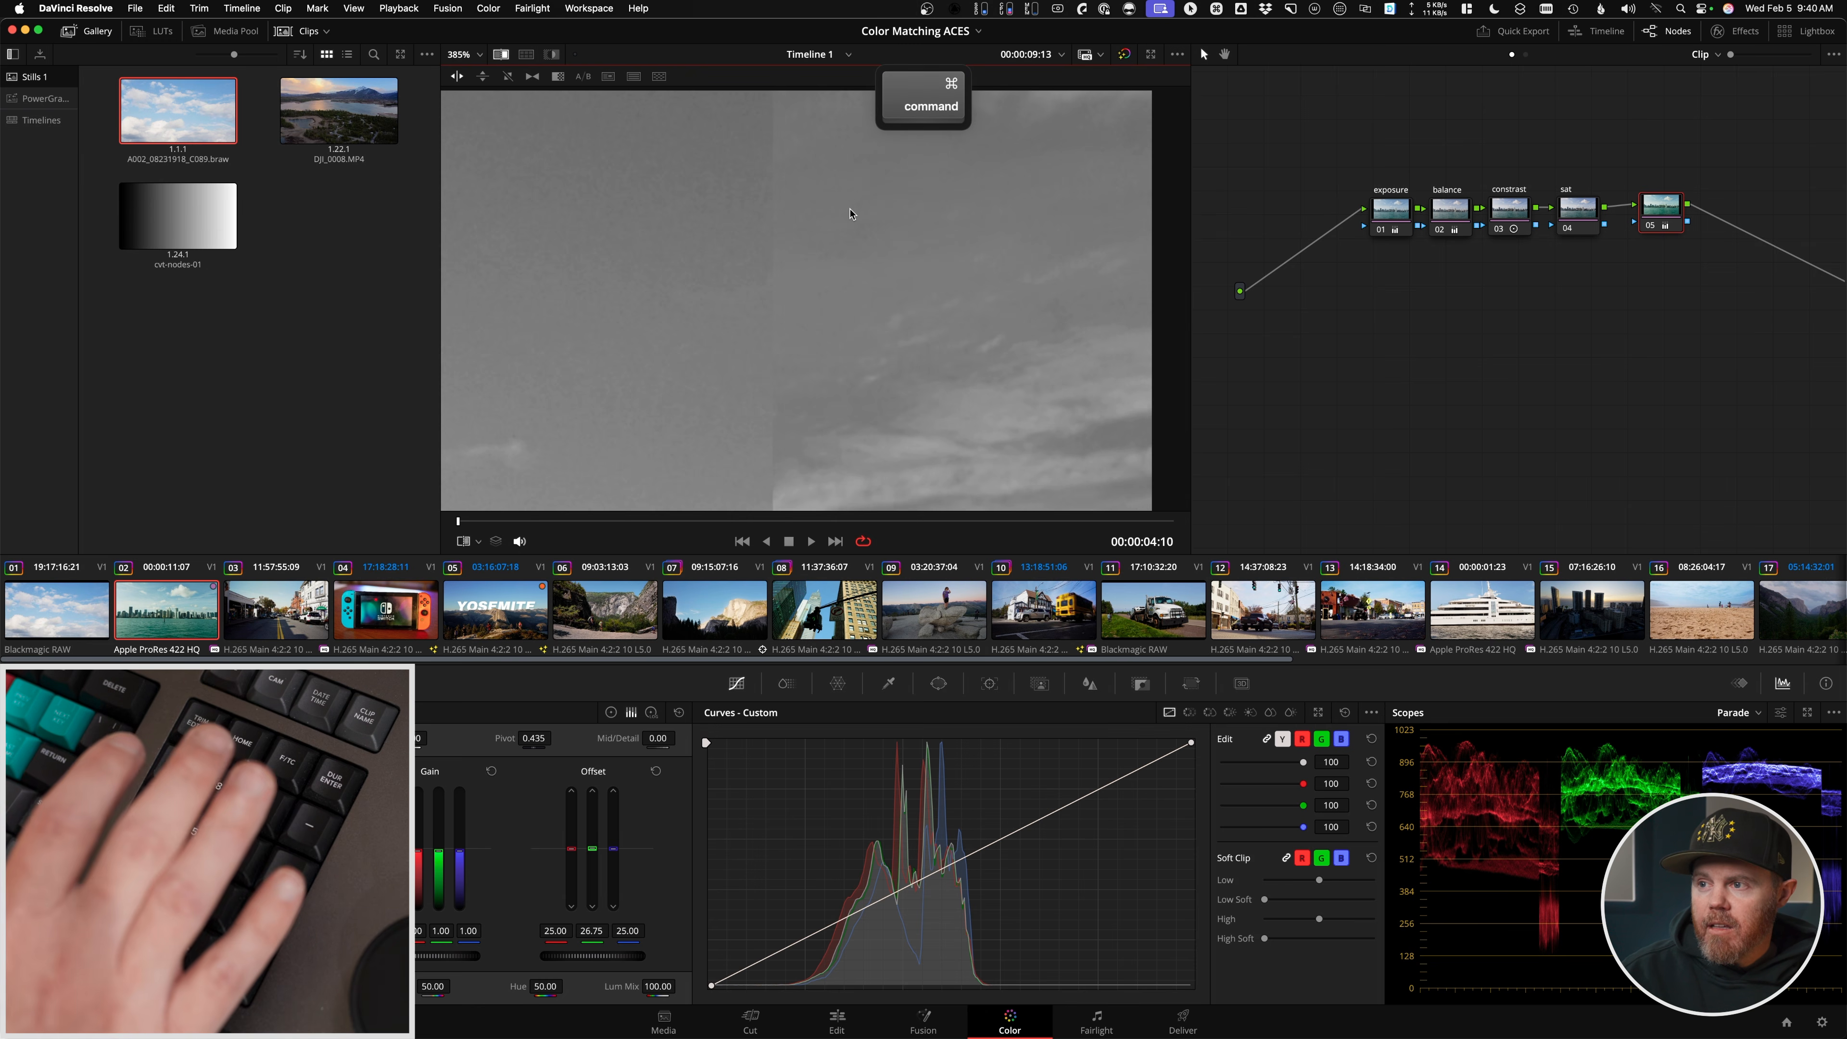
key("4")
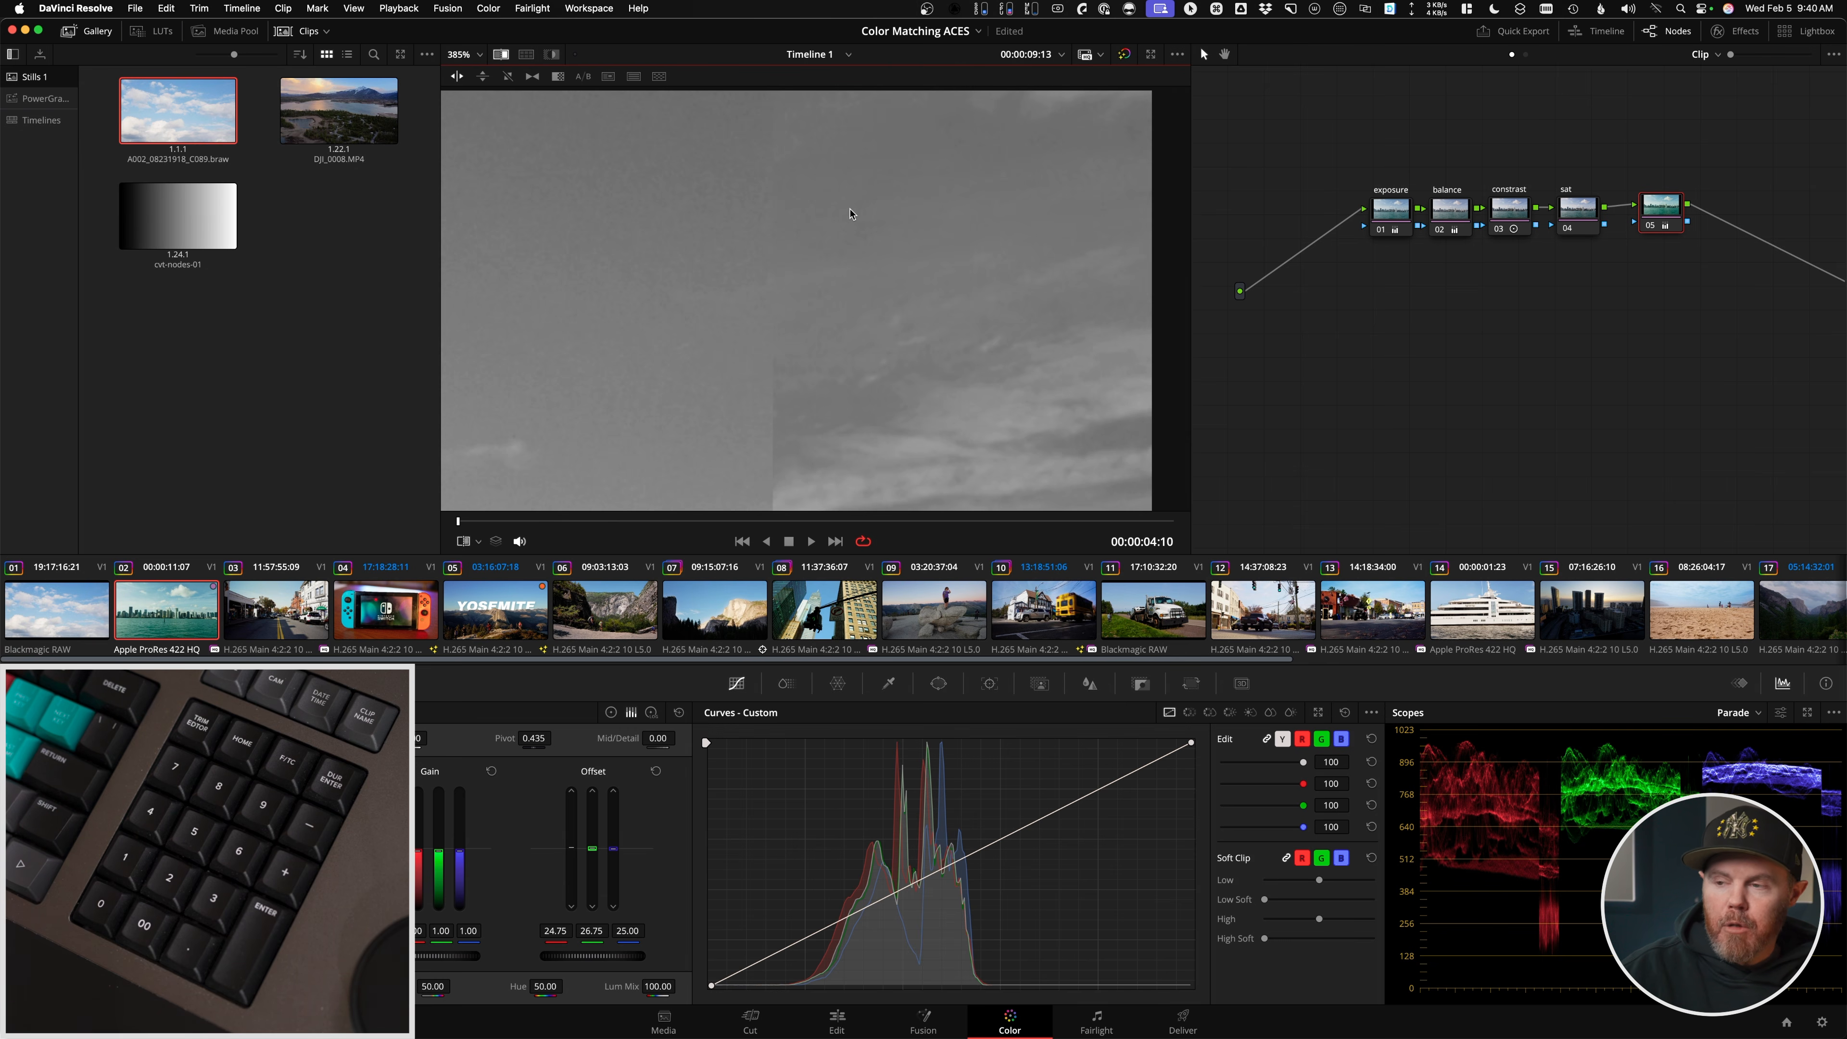
- View only the blue channel and raise node 05's blue offset to 29.00 with printer light steps to match the sky still
key("b")
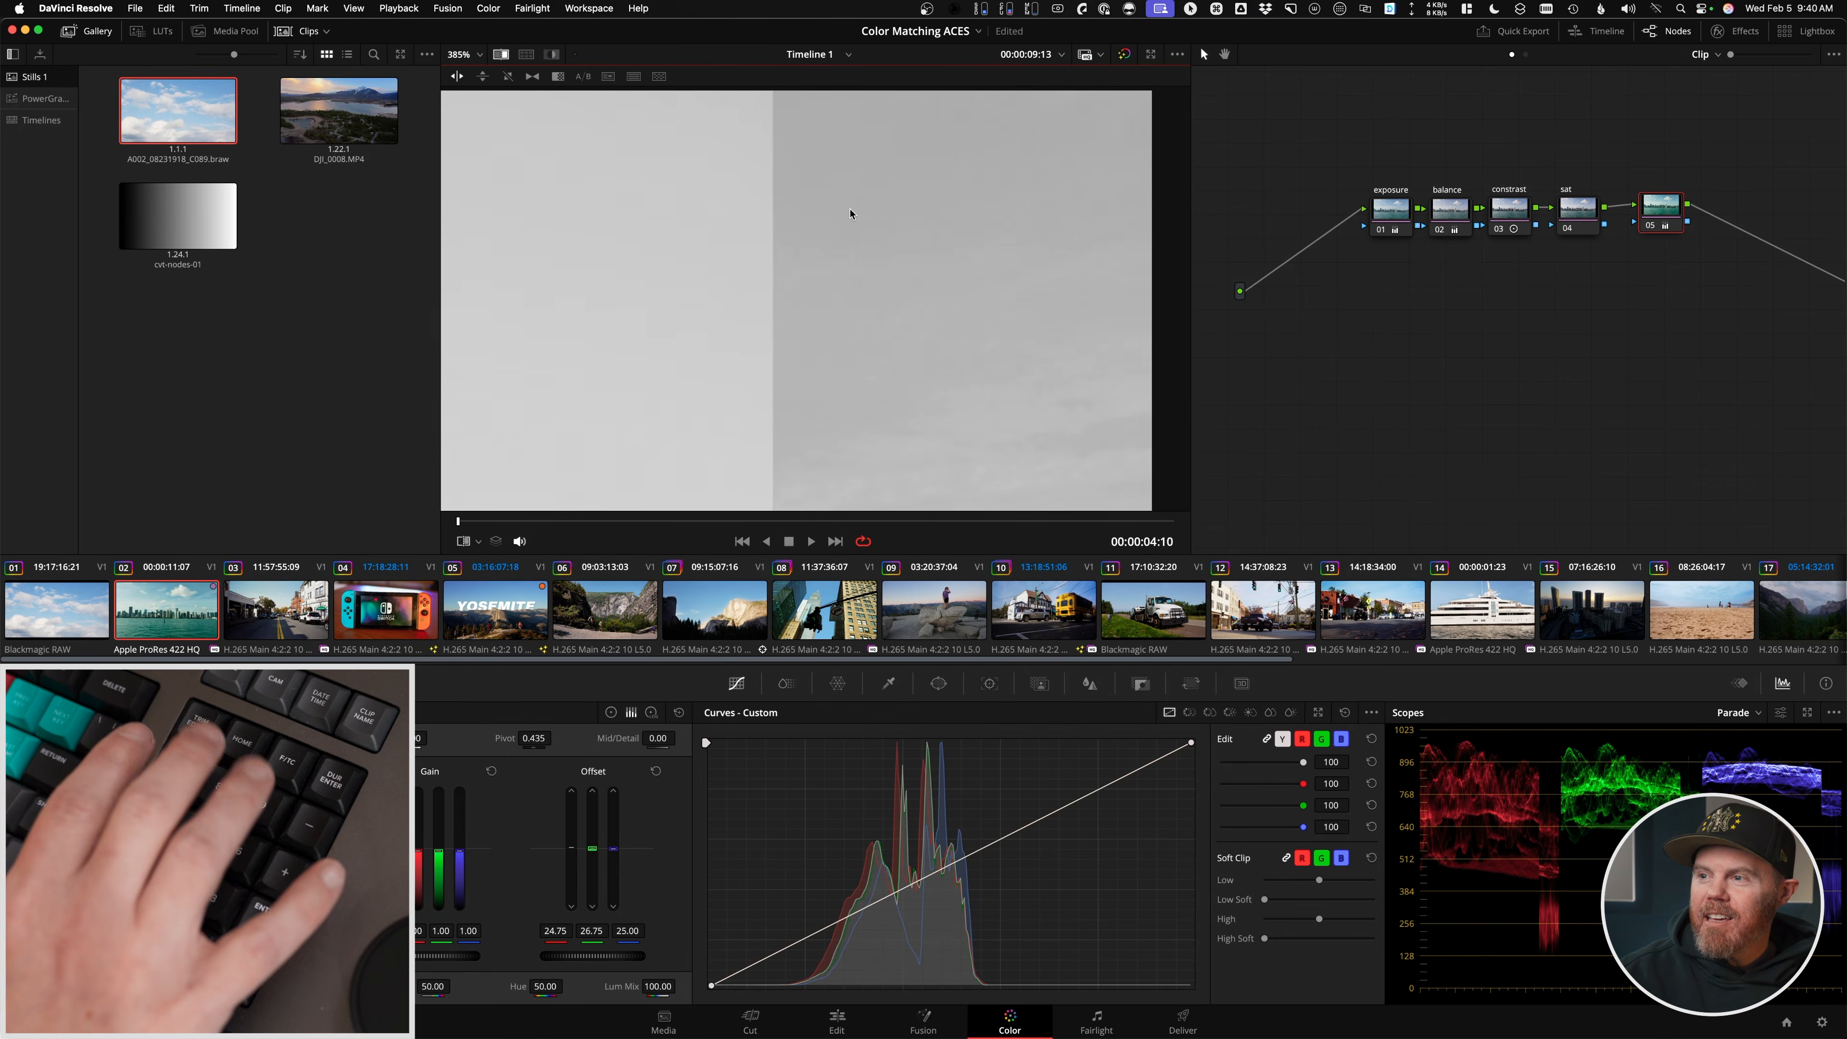
key("9")
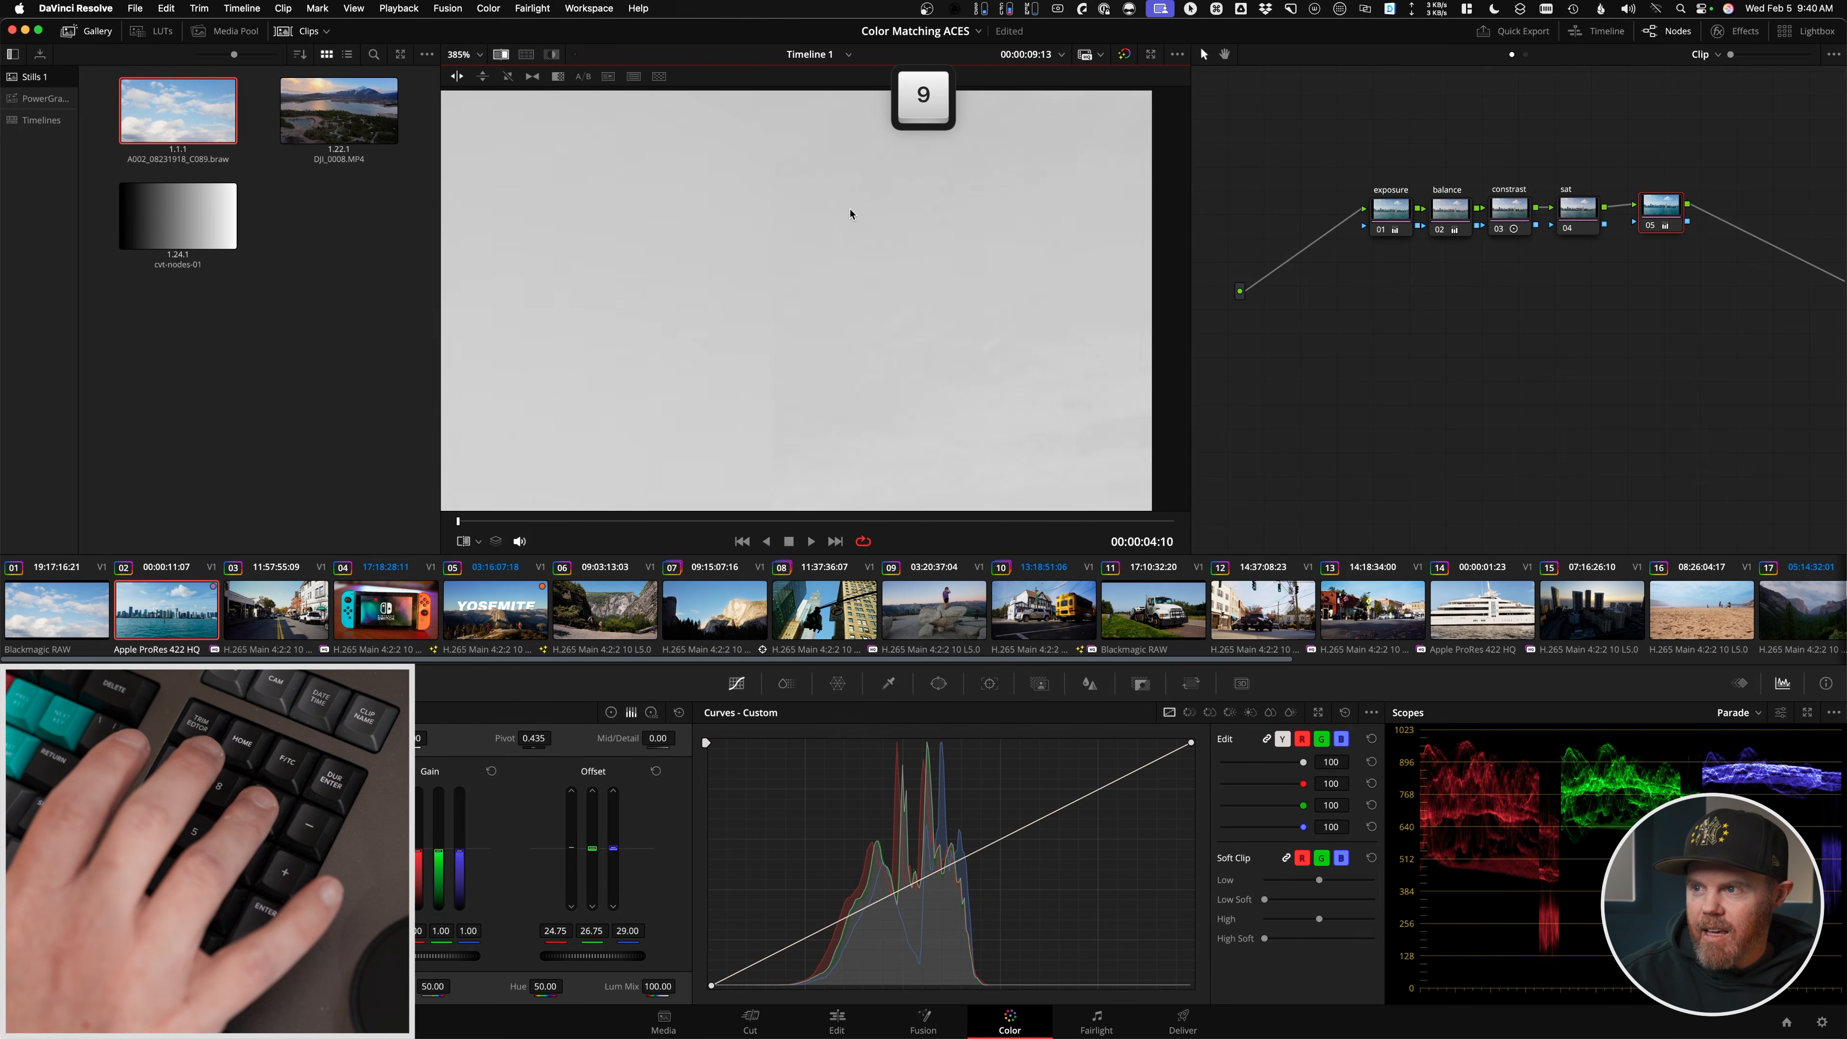
key("super")
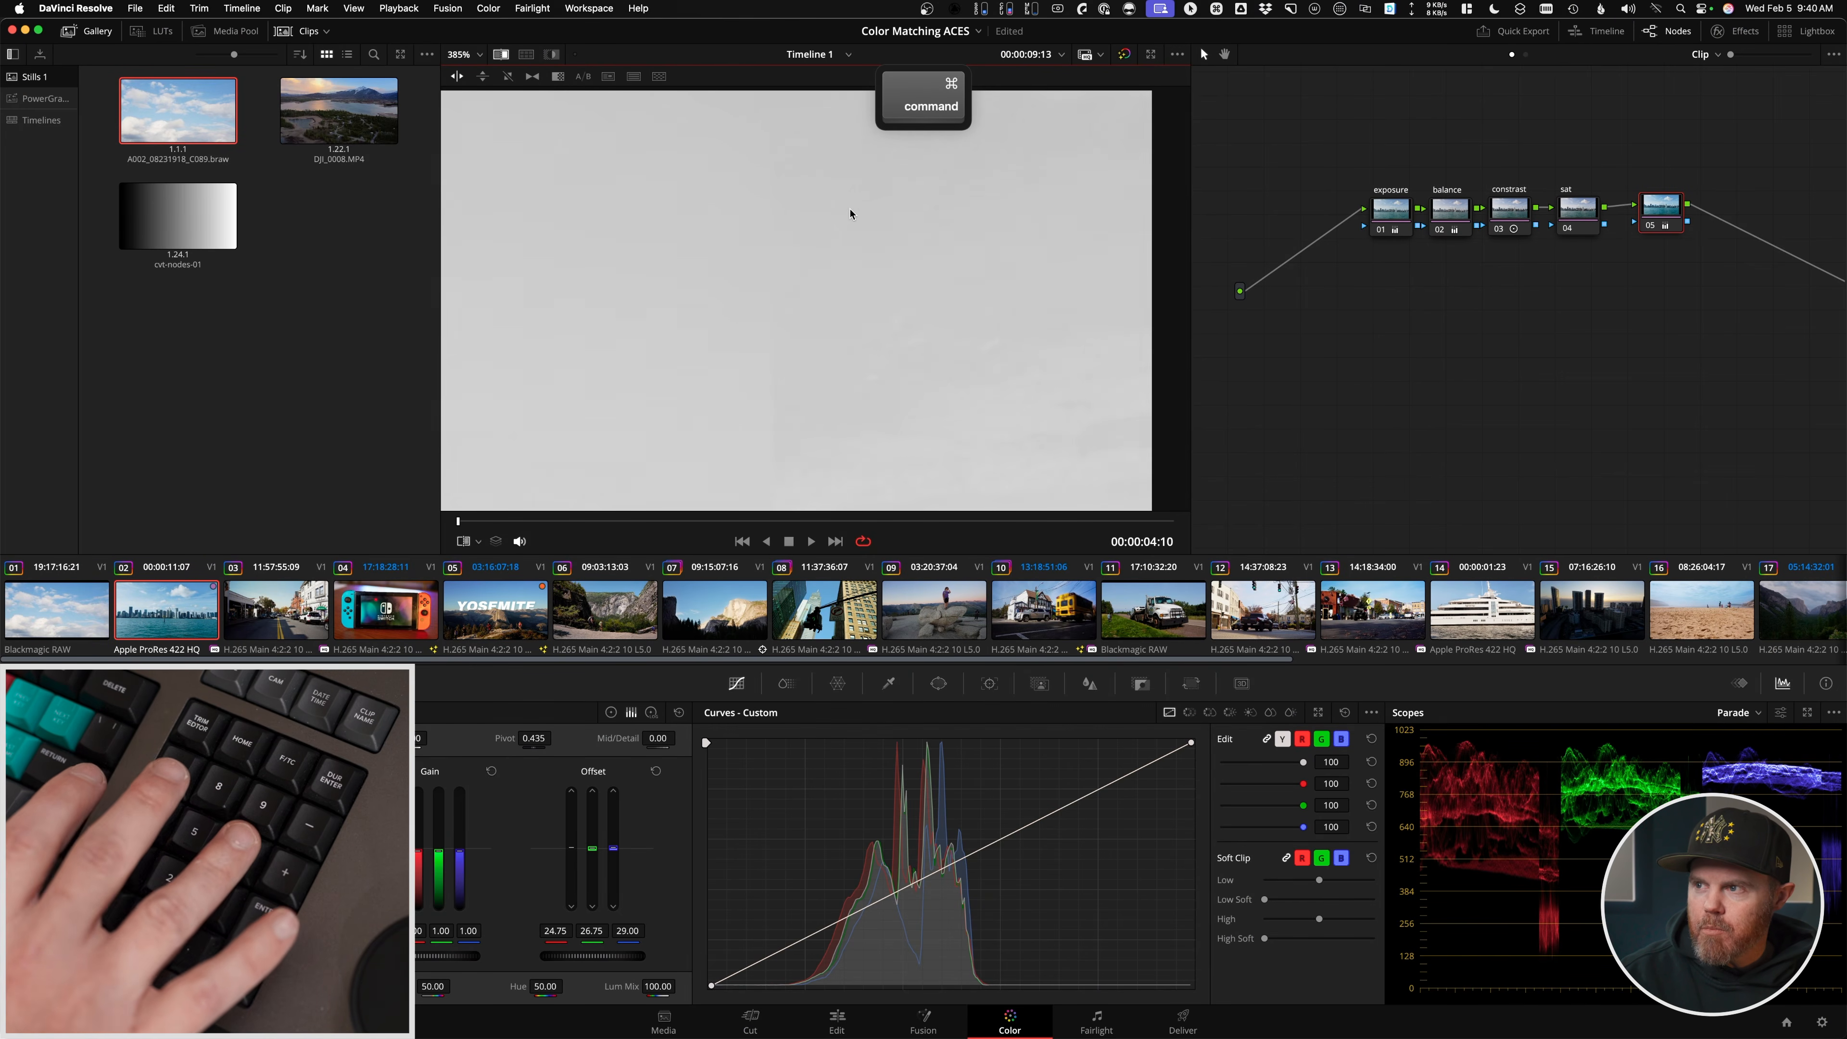
key("6")
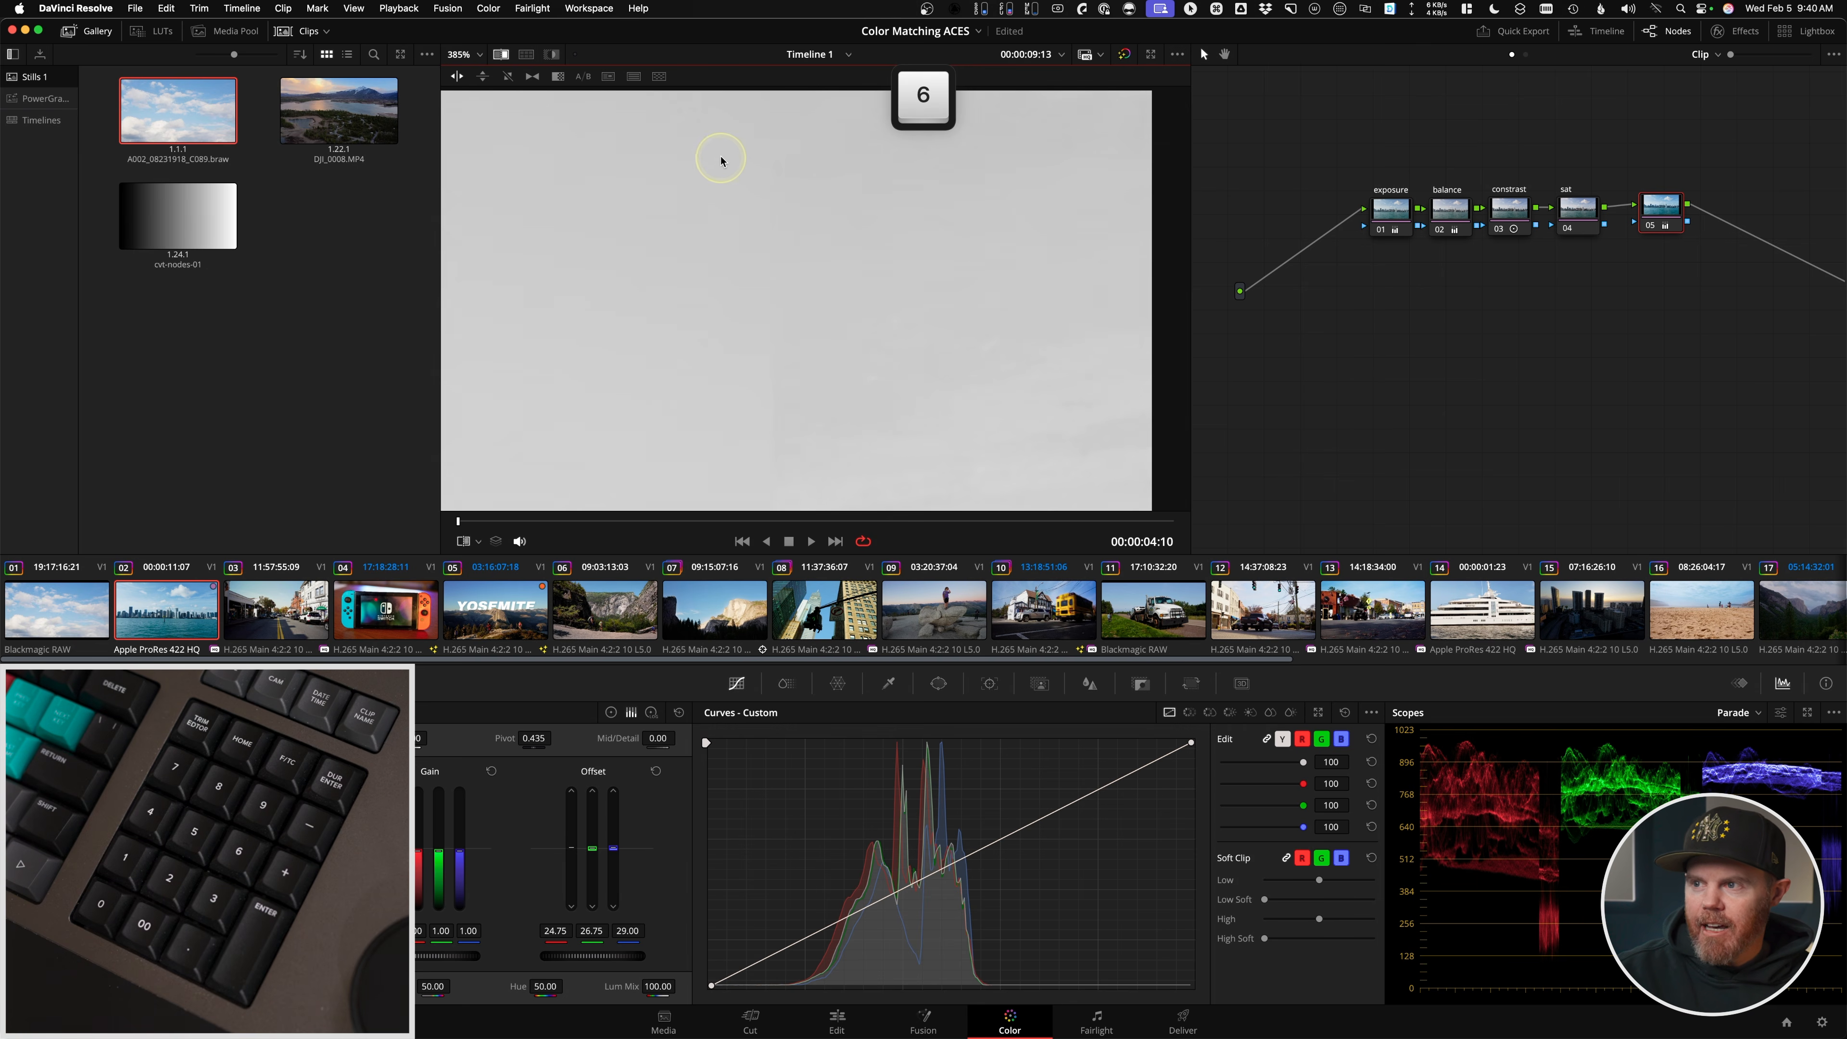
- Return the viewer to full color and compare the two skies across the wipe, both in the full frame and close up
key("ctrl")
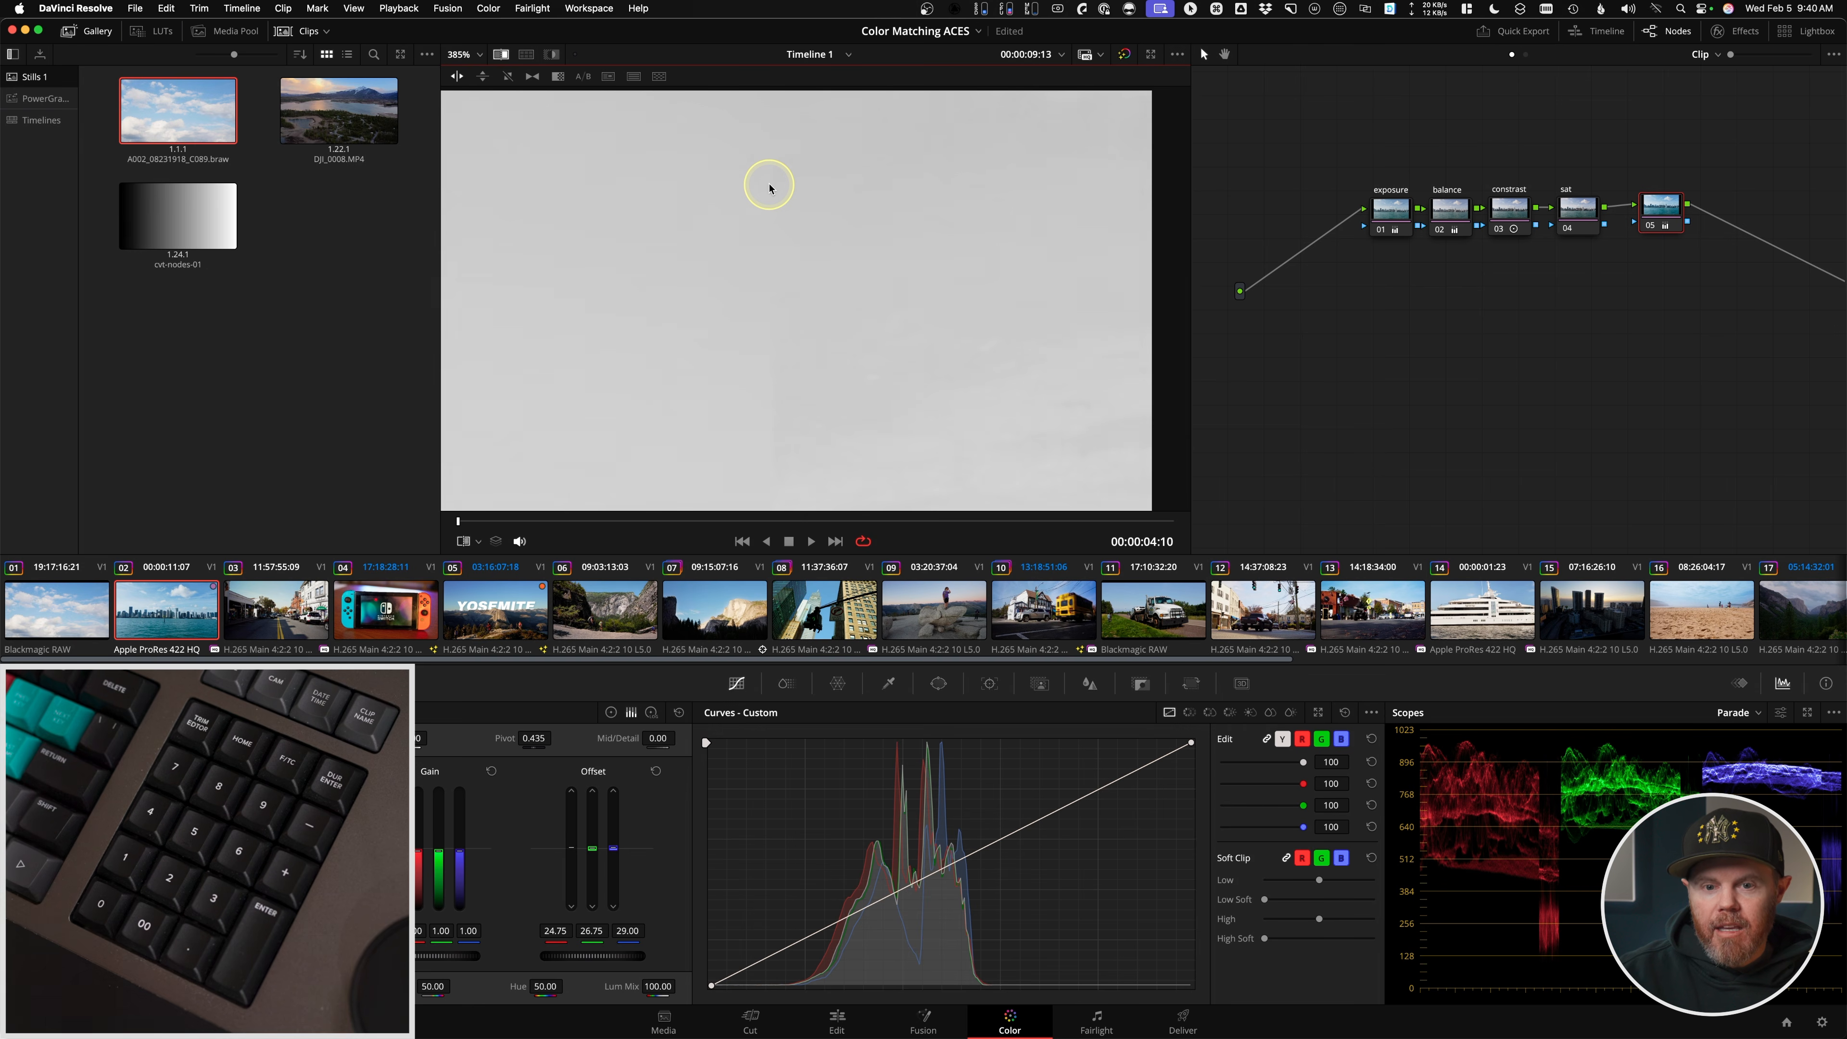
key("c")
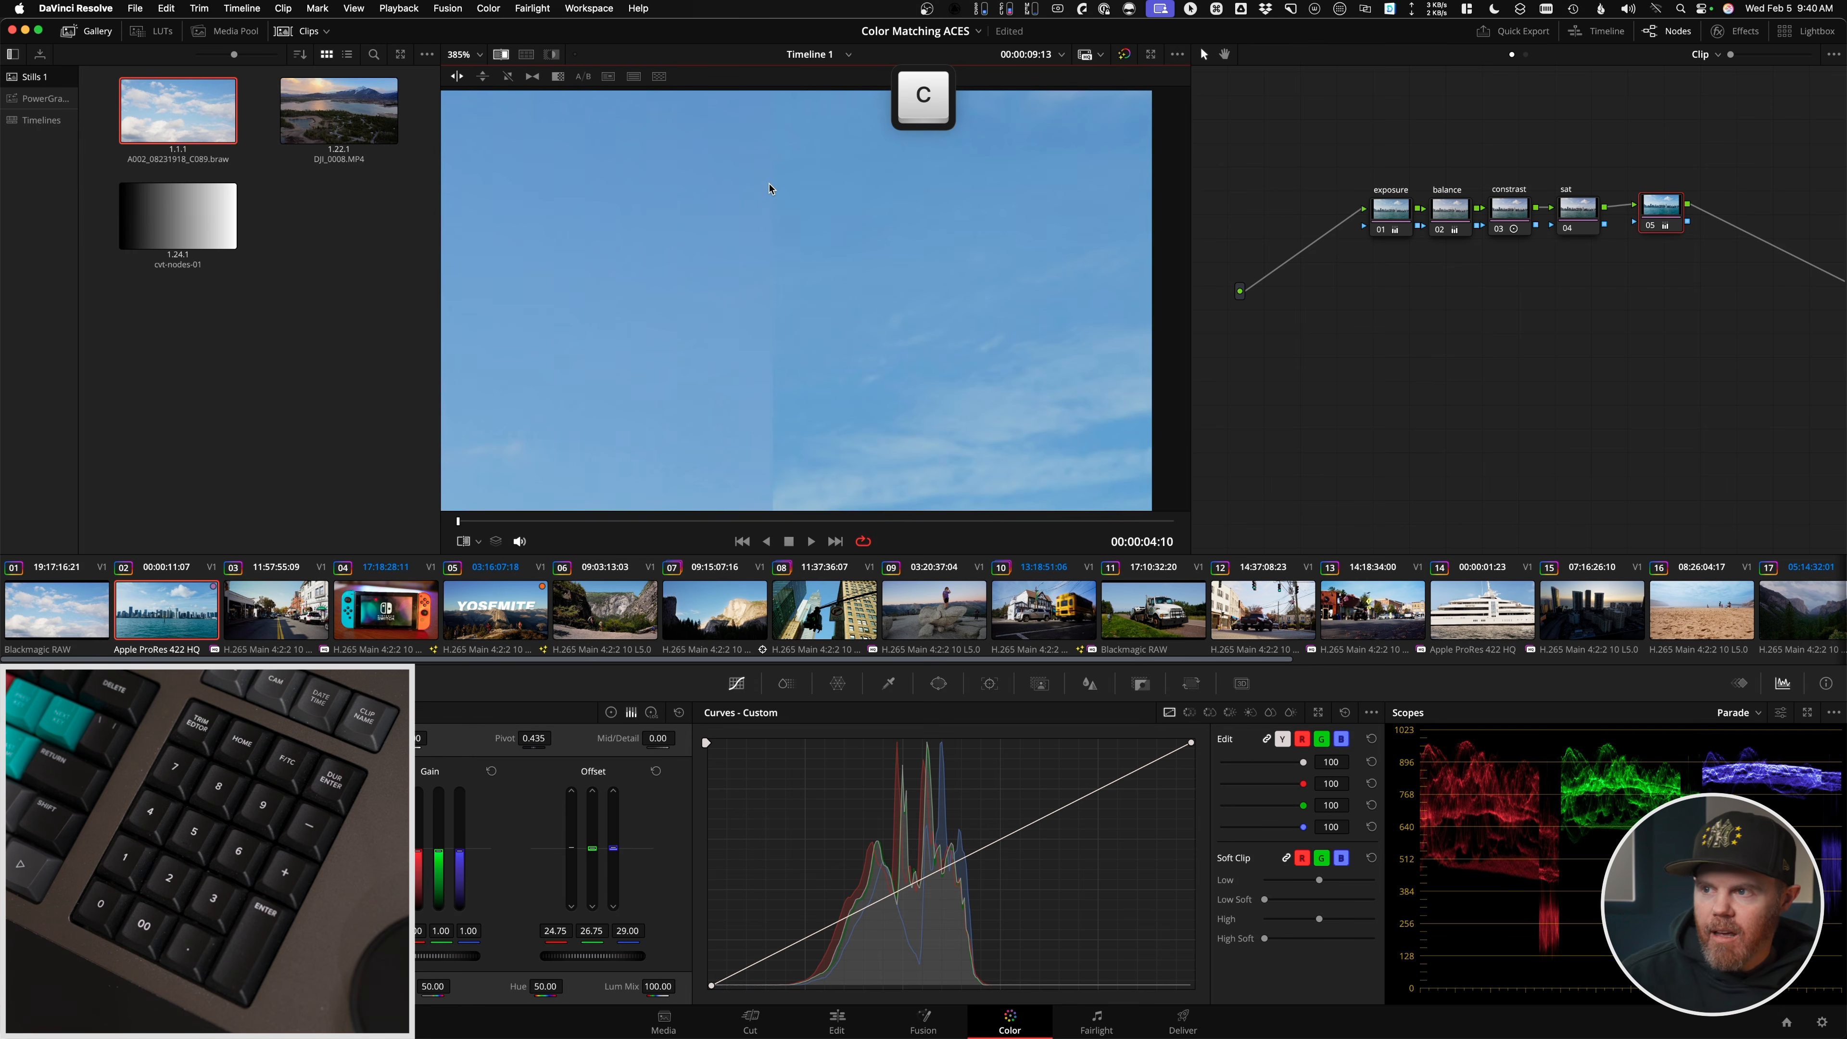
key("z")
mouse_move(1101, 296)
left_mouse_down()
mouse_move(632, 289)
mouse_move(1083, 280)
left_mouse_up()
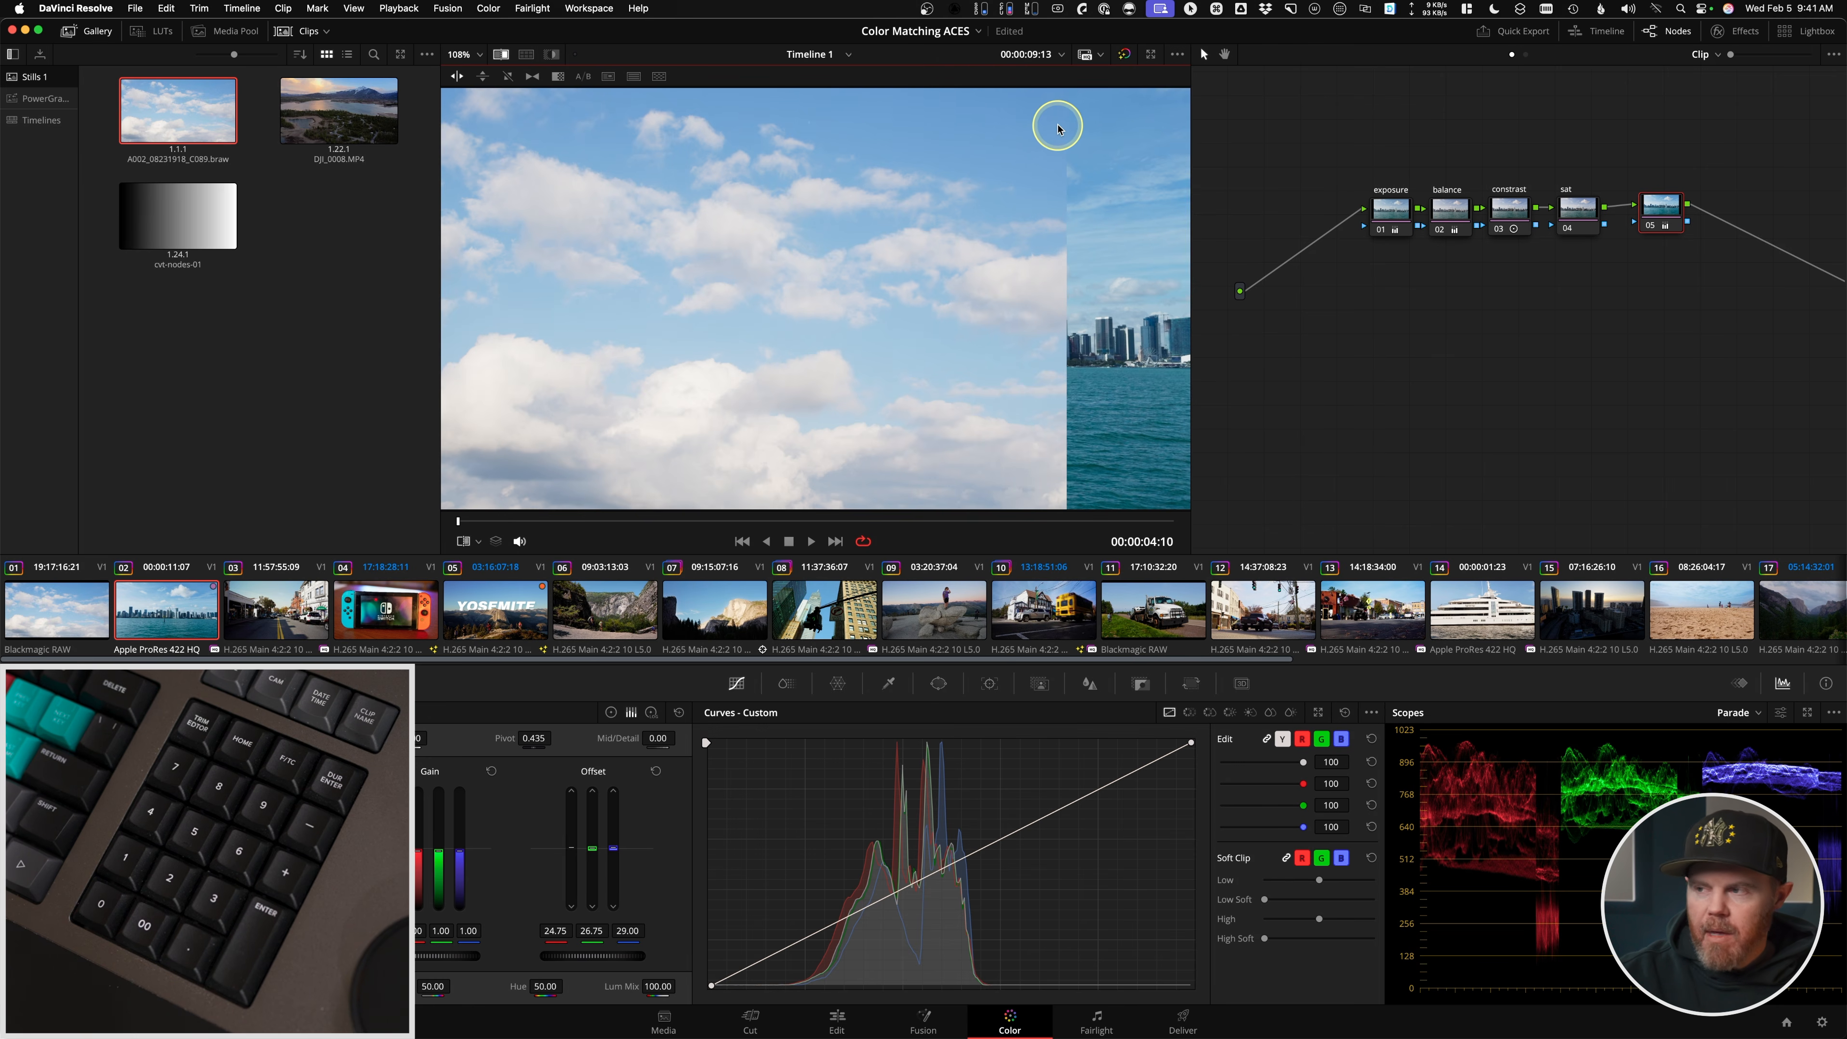
scroll(1059, 131, "up", 1)
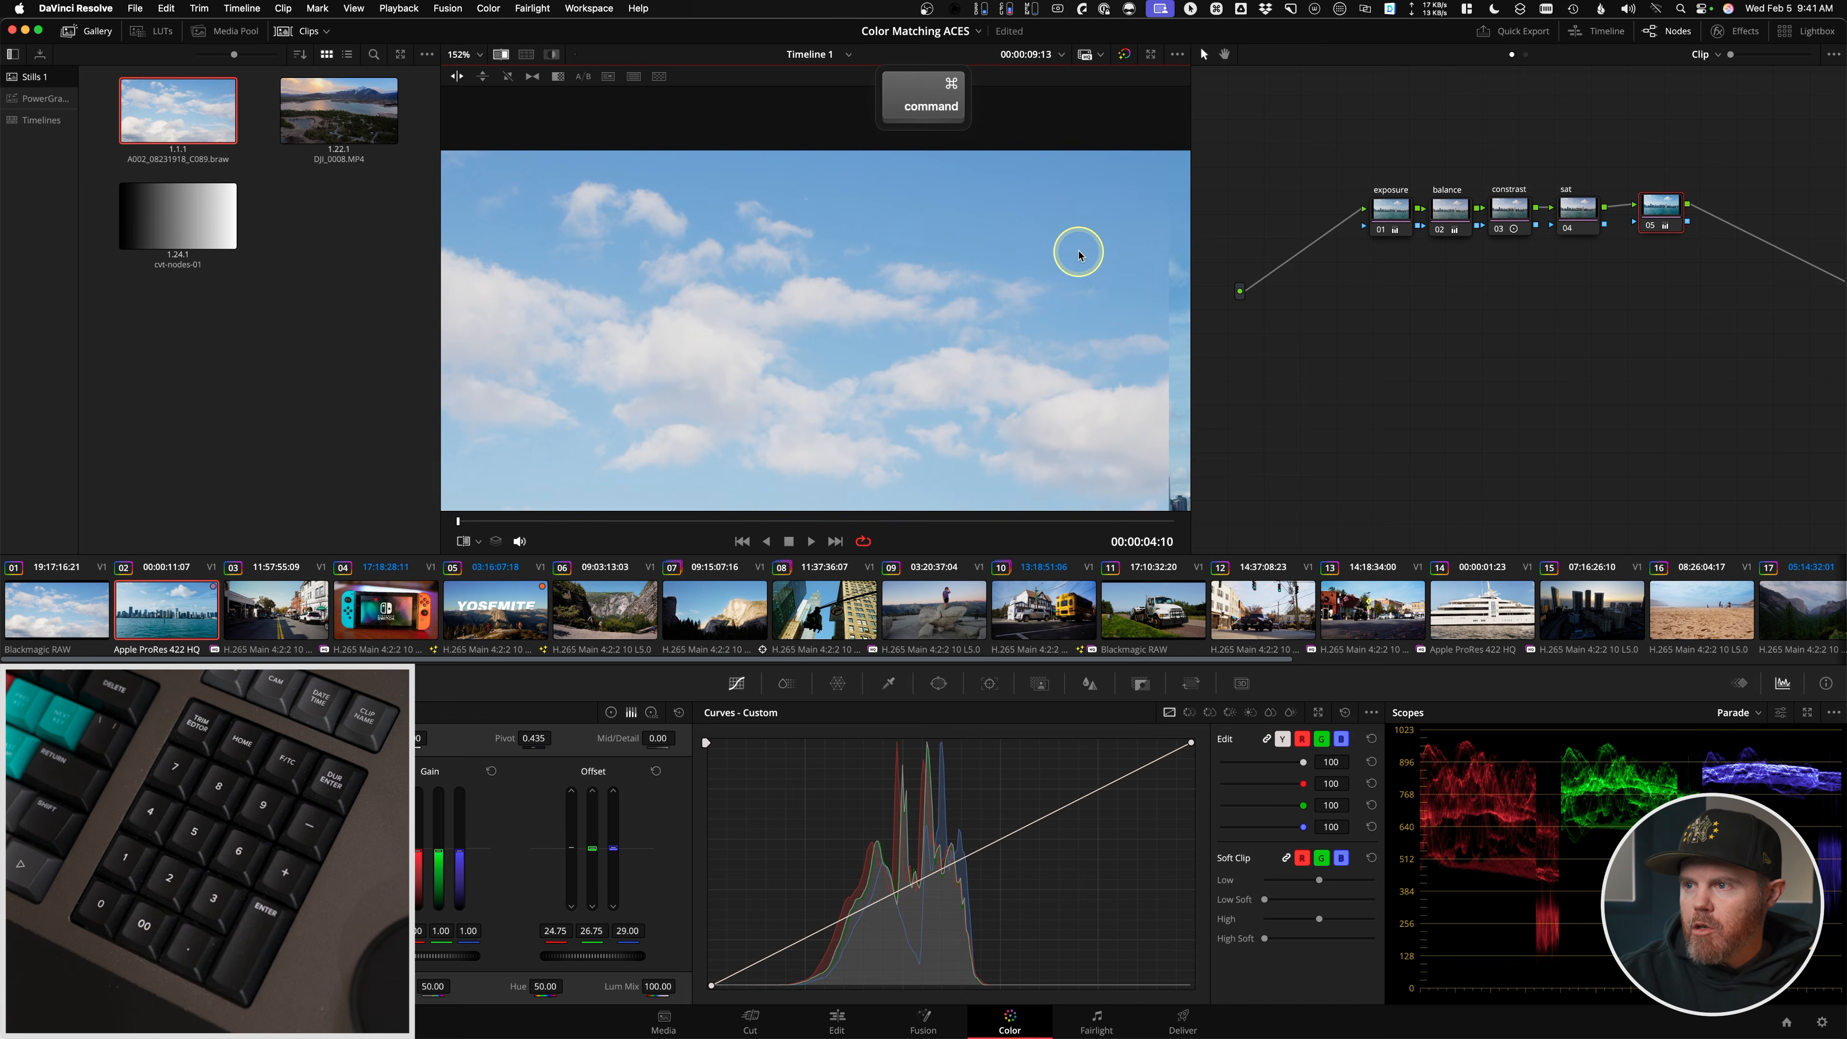
scroll(1080, 251, "up", 5)
scroll(736, 251, "up", 6)
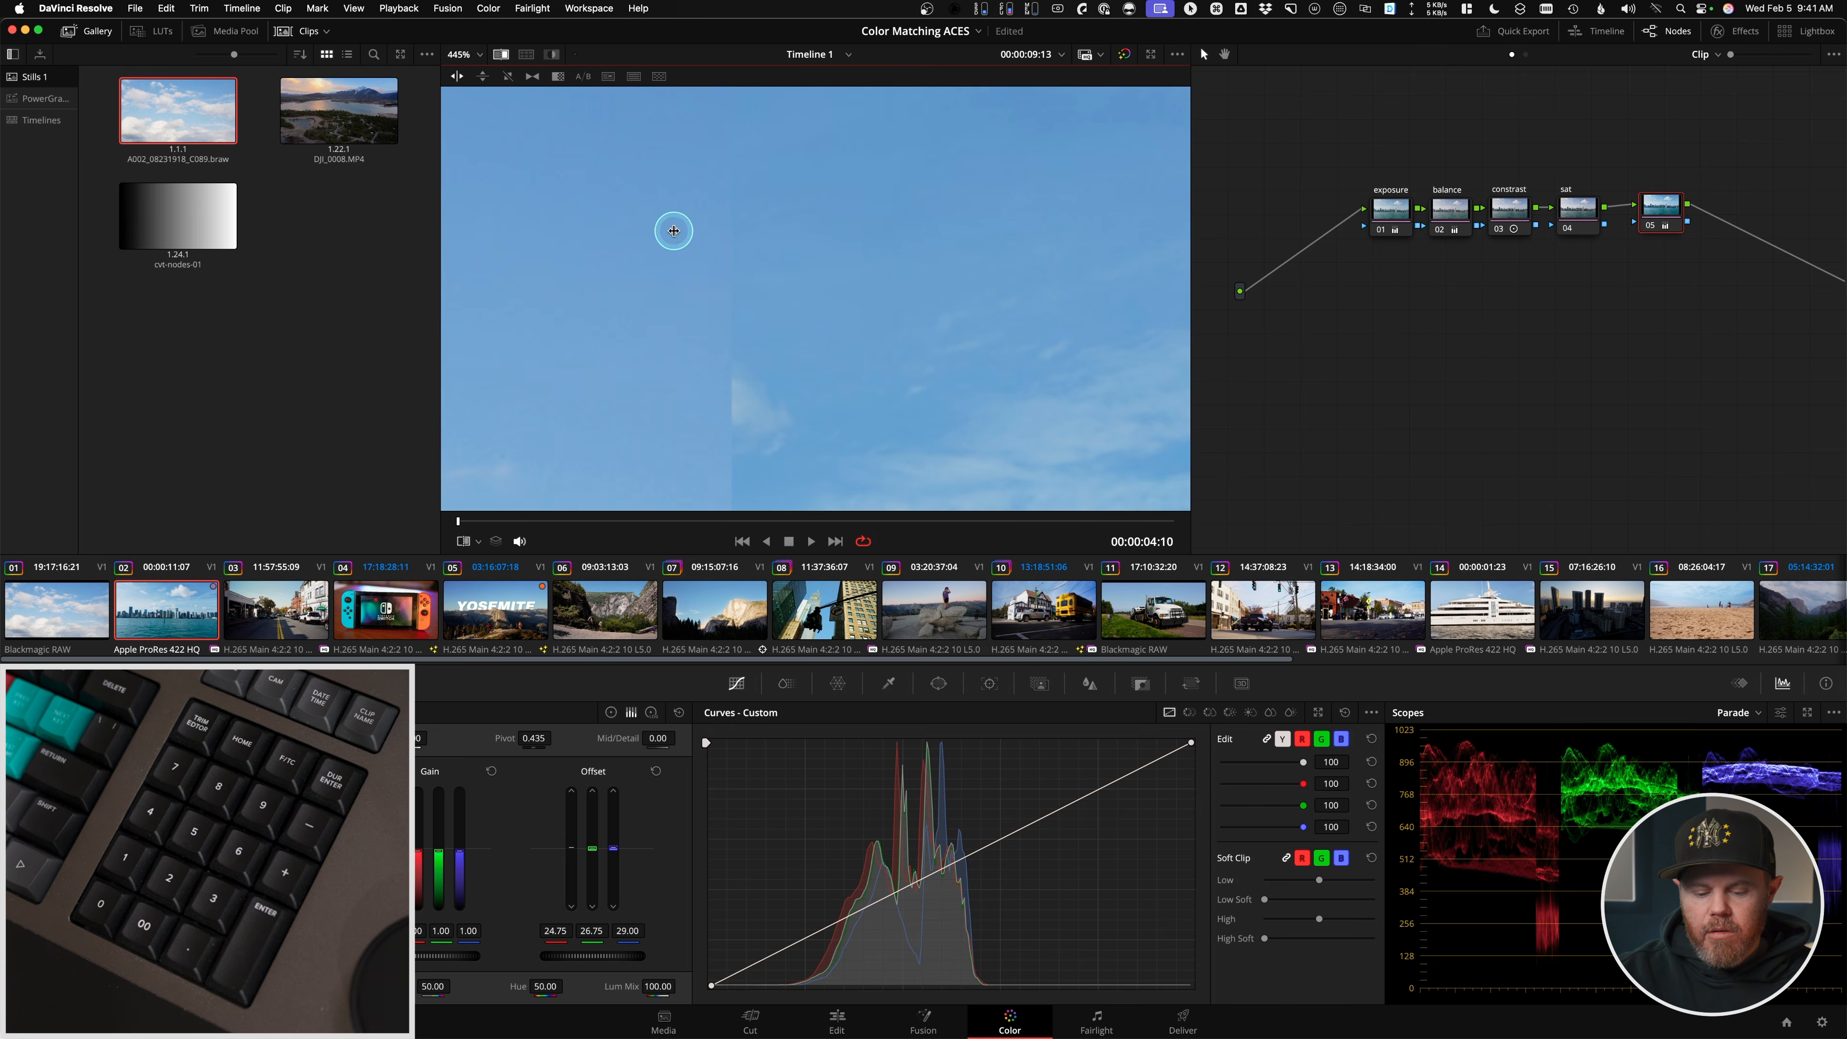
- View the red channel again and set node 05's red offset to 25.00 to match the sky still
key("g")
key("r")
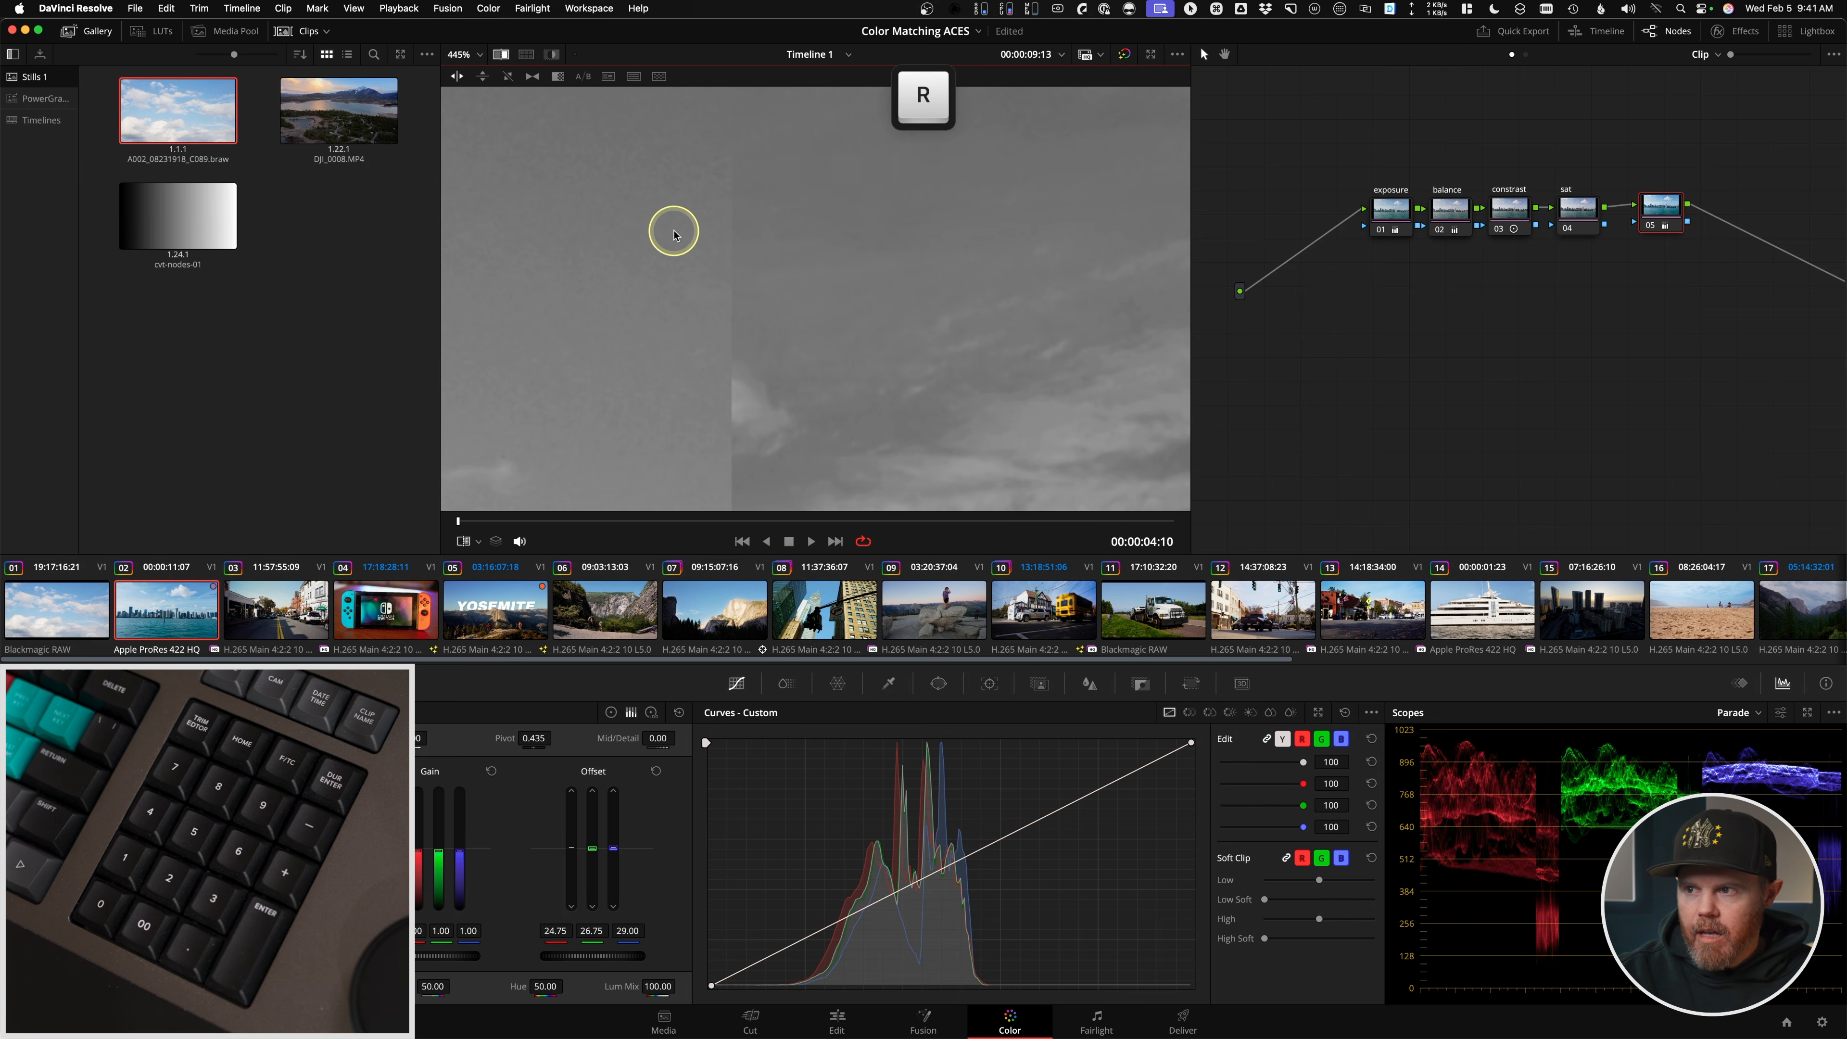
left_click(734, 208)
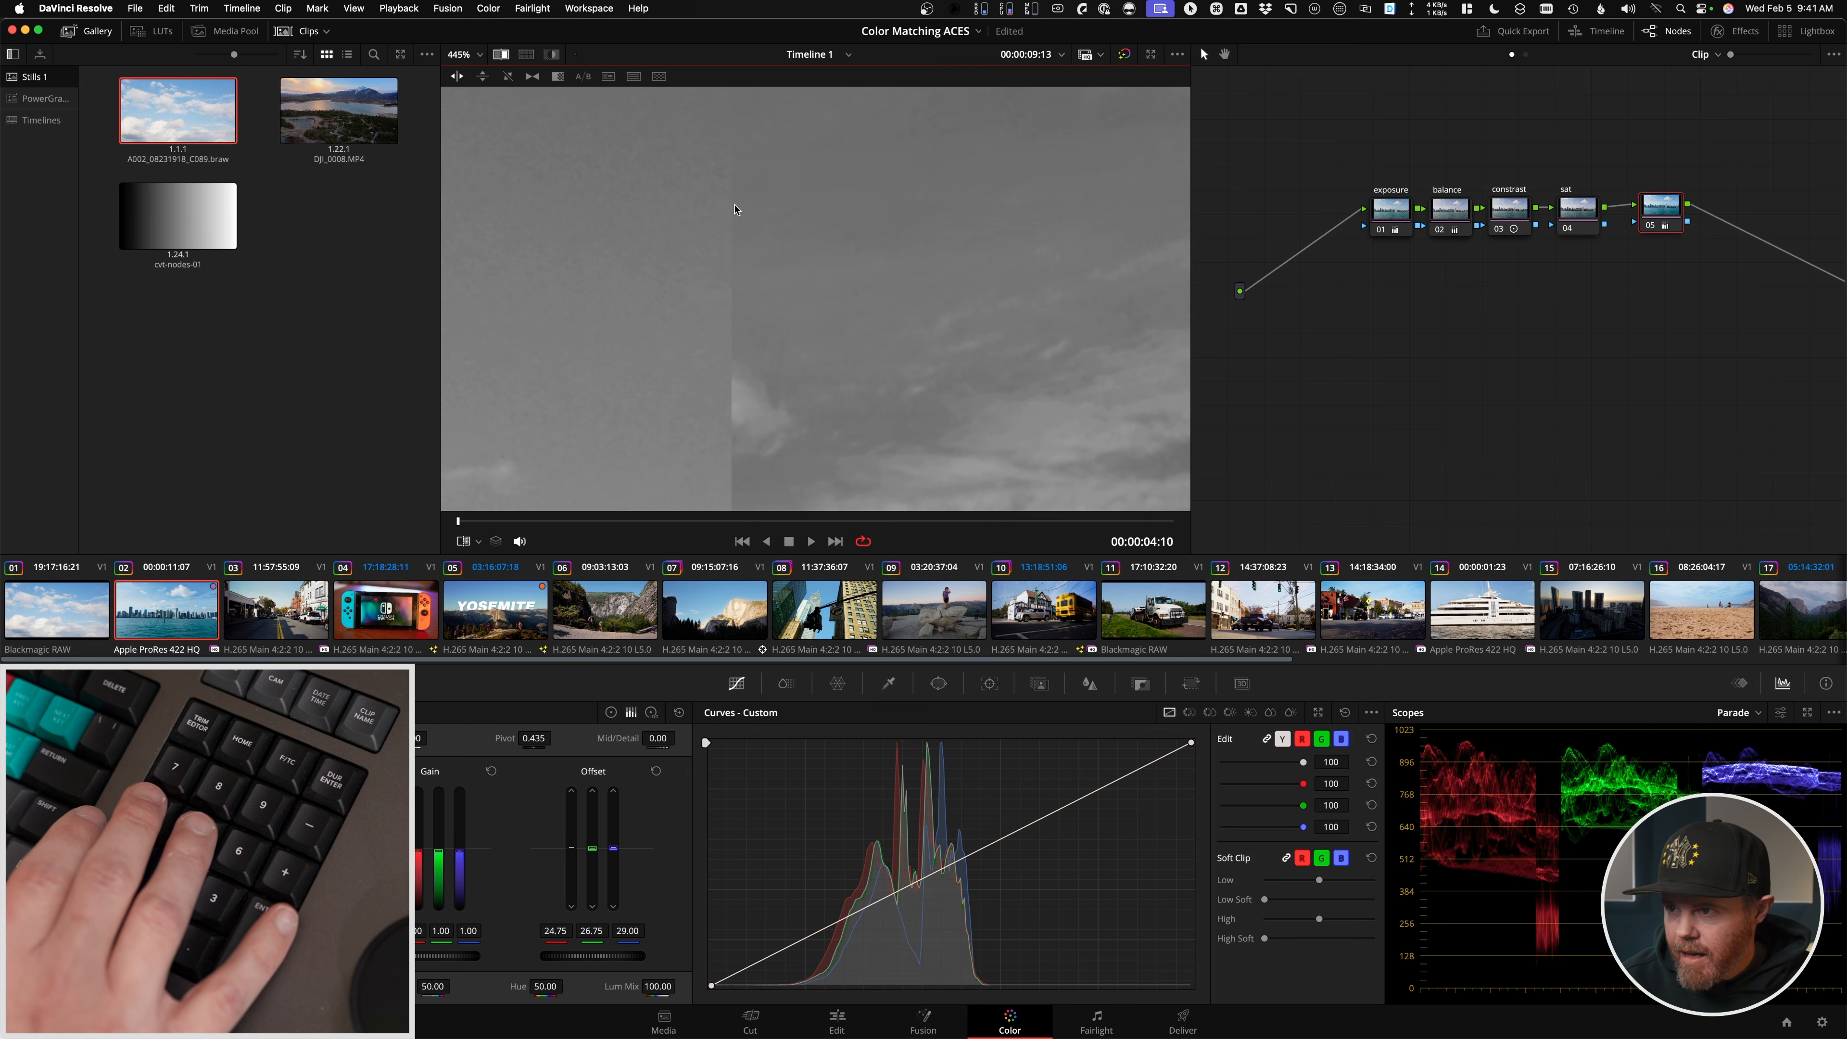
key("7")
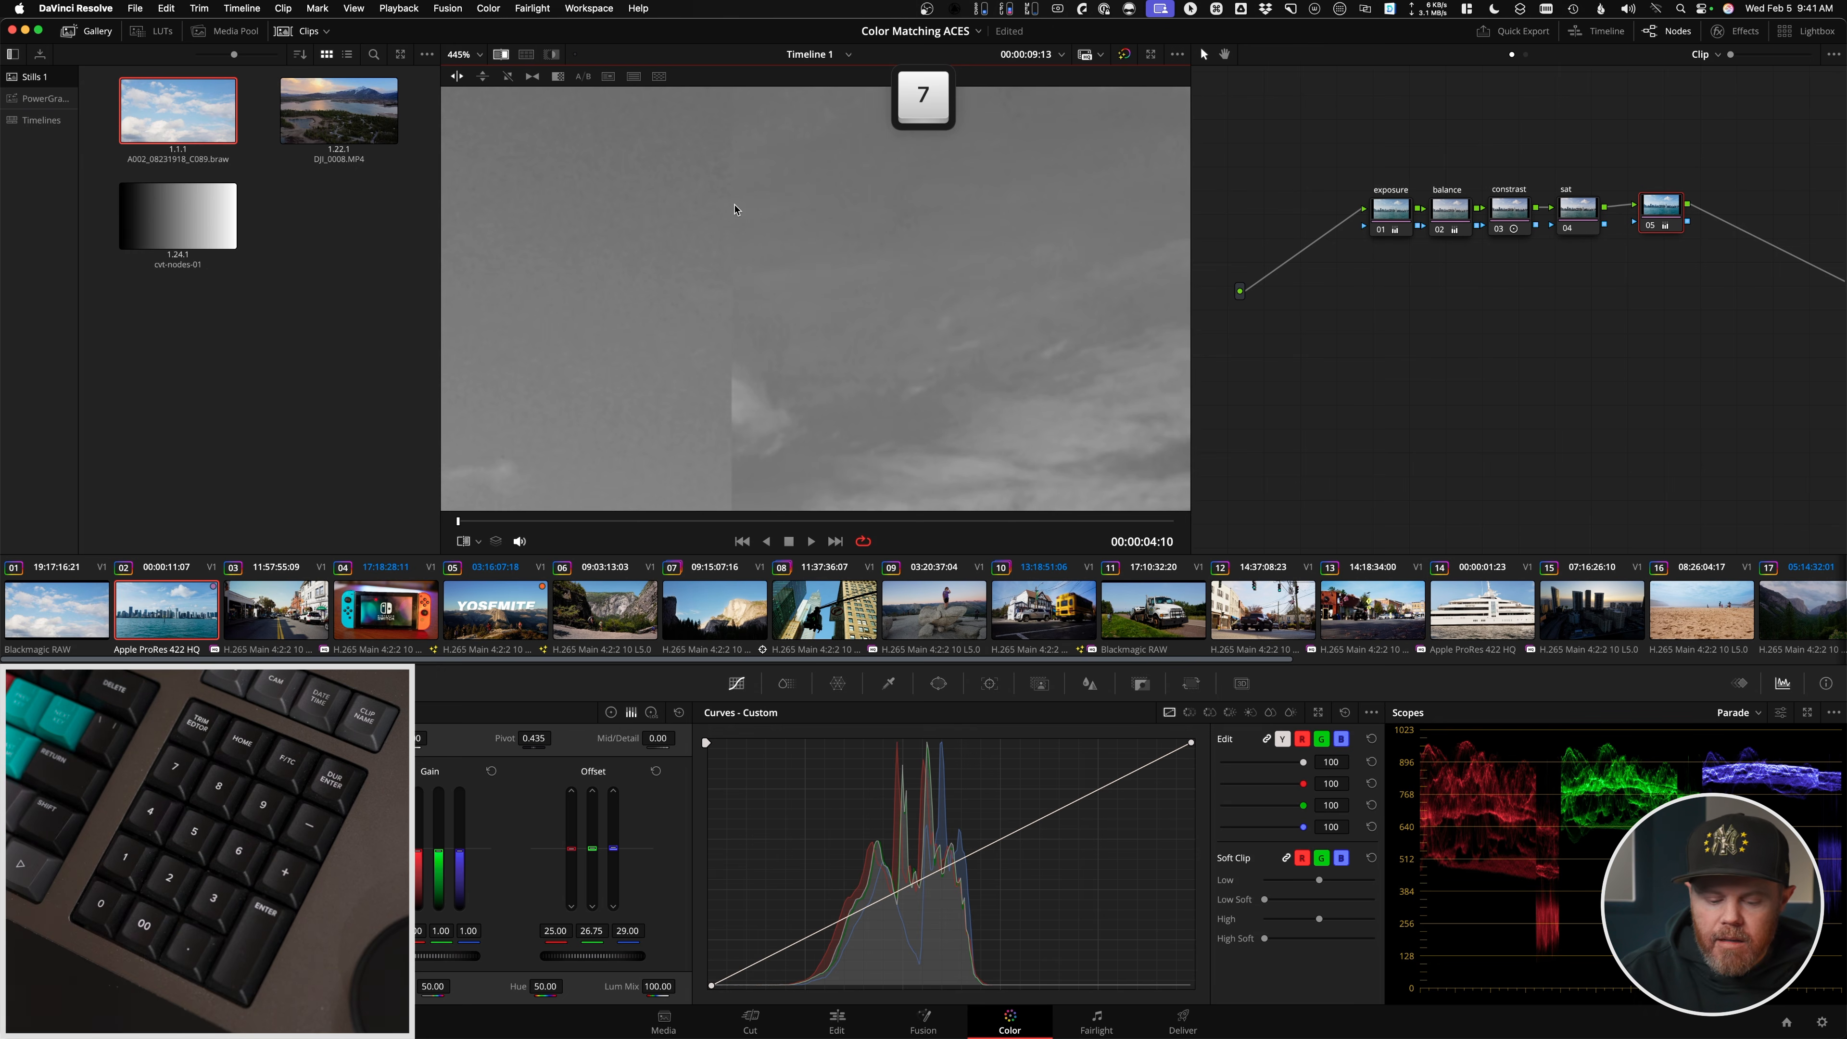
- Return to the full-color view of the whole frame and turn off the image wipe
key("c")
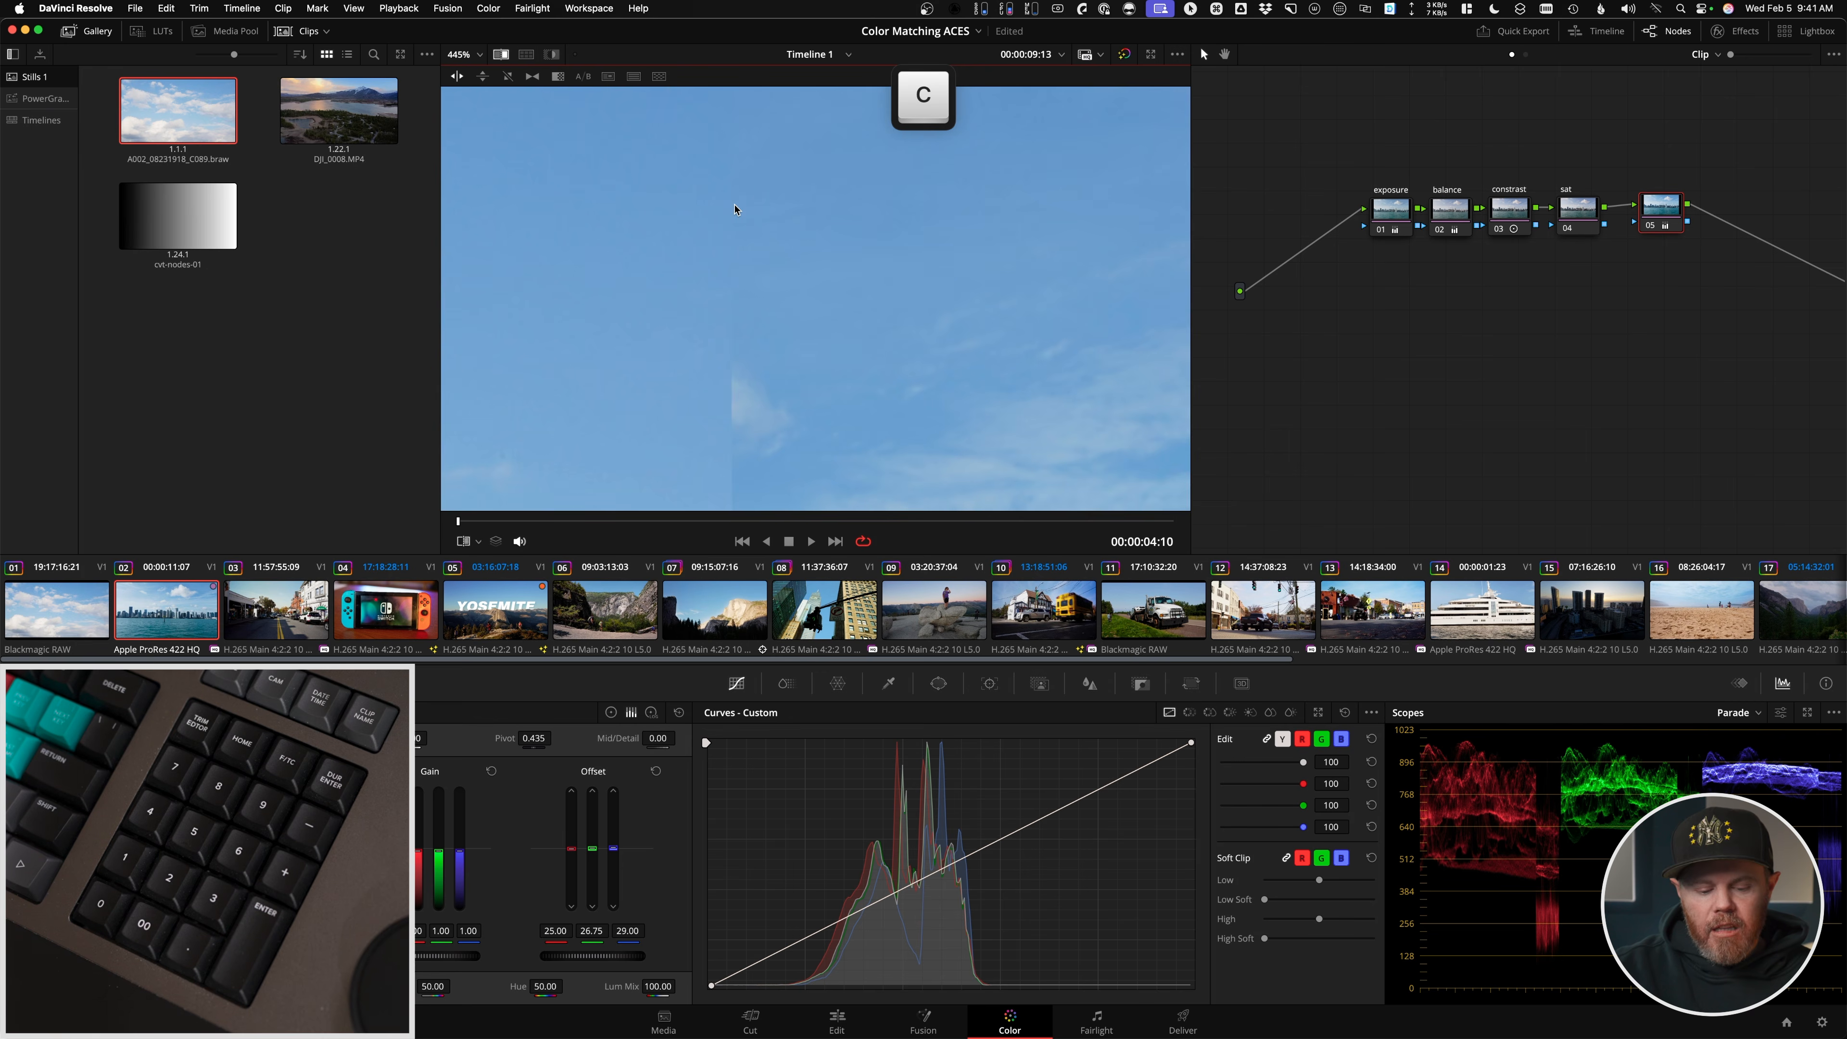
key("z")
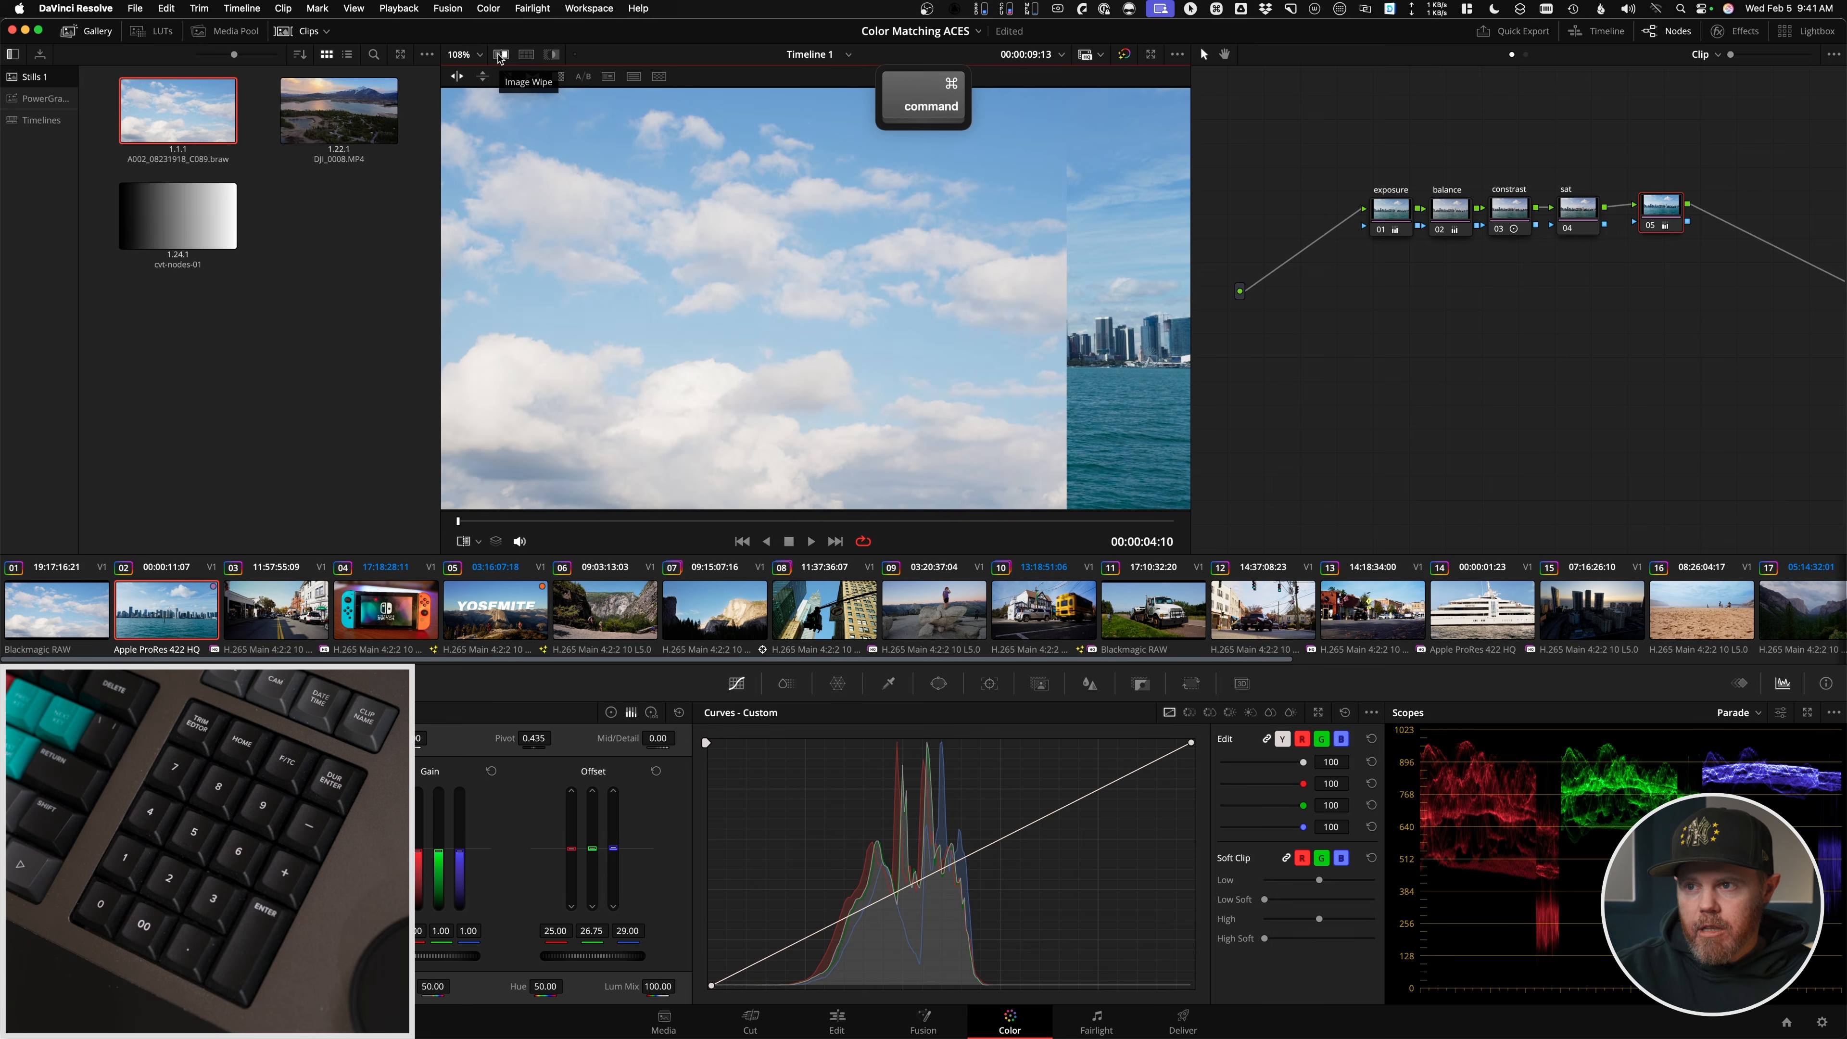
key("super+w")
scroll(823, 277, "down", 2)
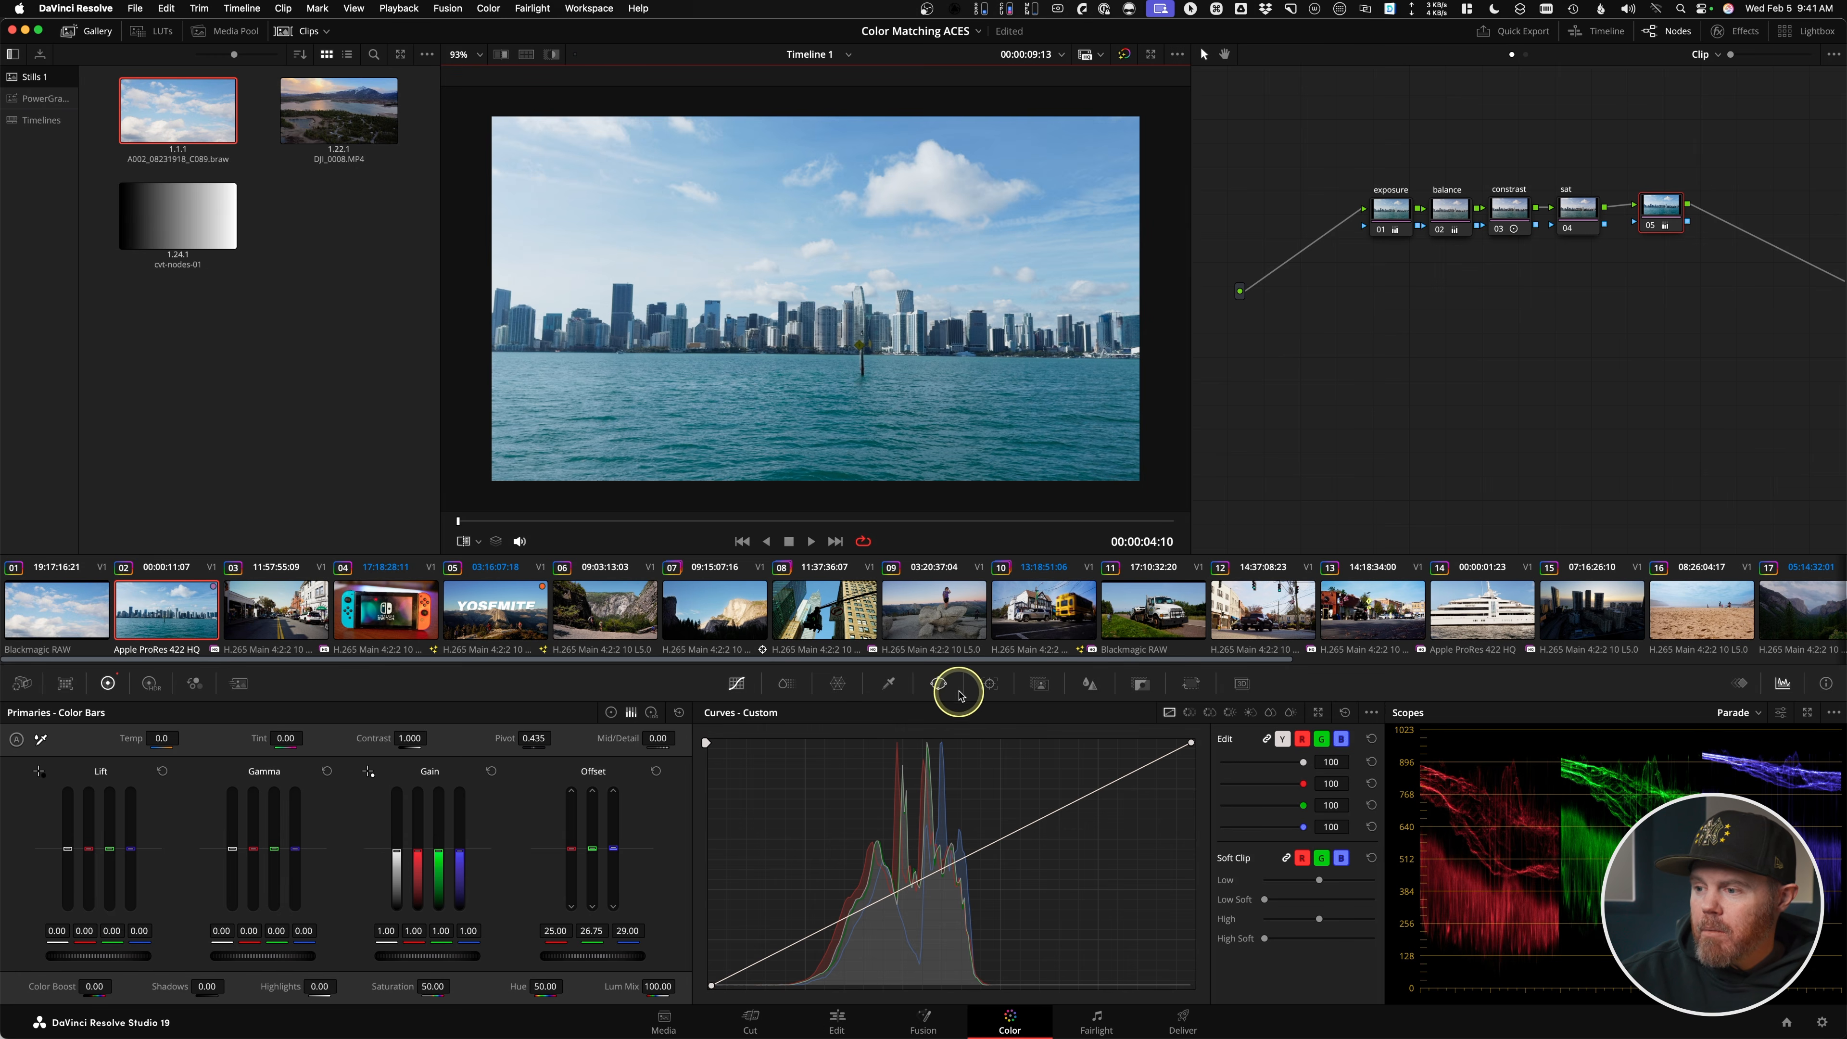
- Add a rectangular power window to node 05 and enlarge it to a size of 78.74
left_click(939, 683)
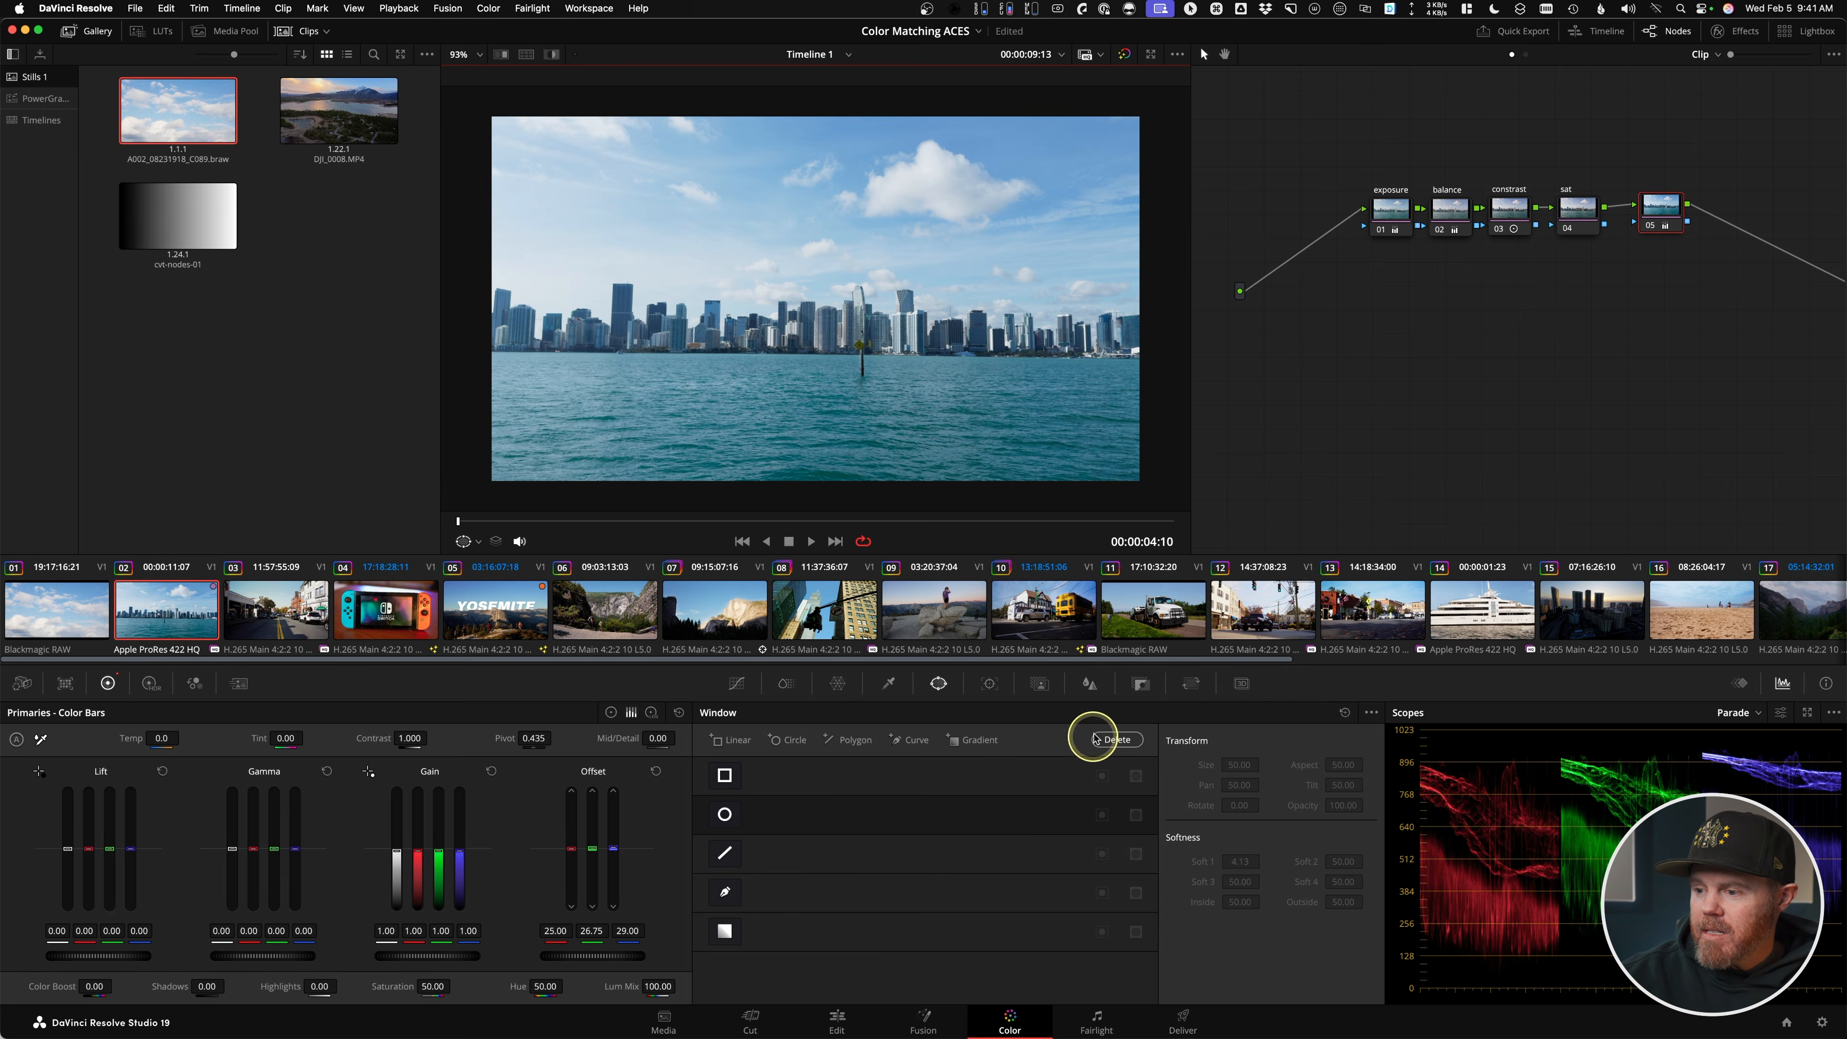
left_click(724, 775)
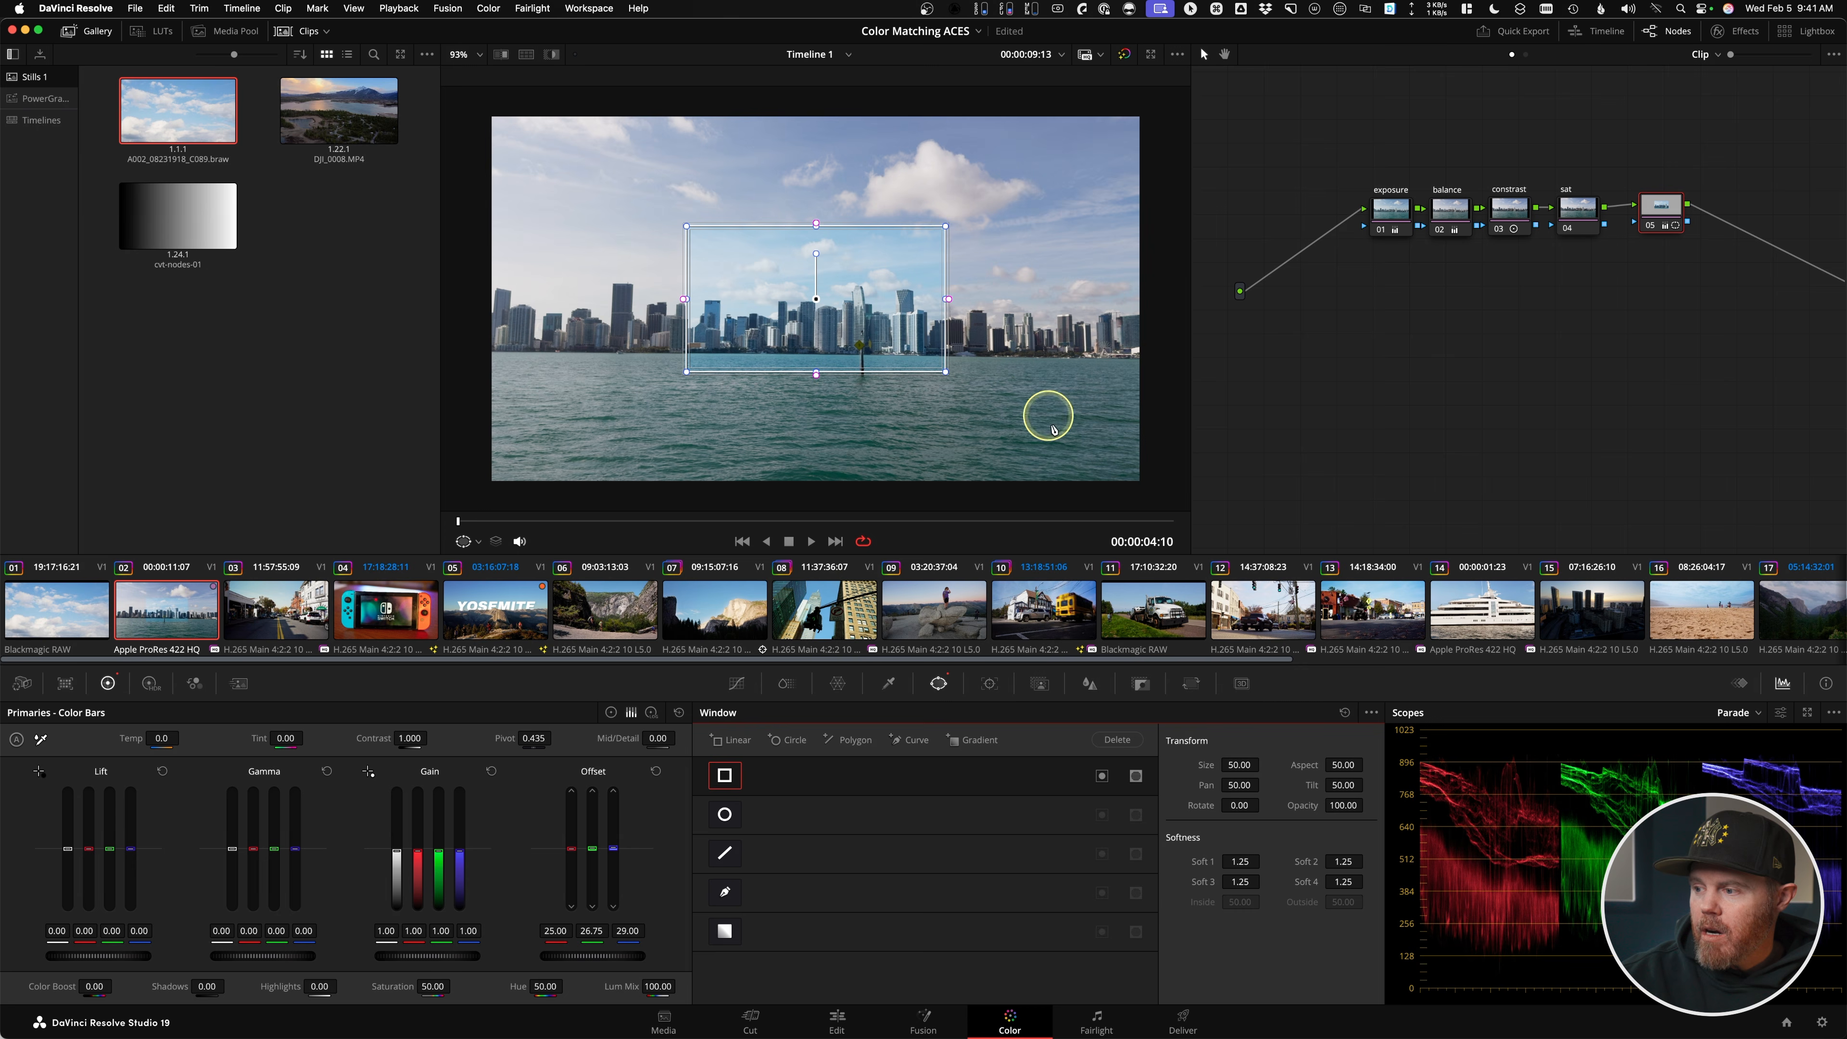
mouse_move(1234, 764)
left_mouse_down()
mouse_move(919, 519)
mouse_move(1221, 767)
mouse_move(1302, 767)
mouse_move(1229, 759)
mouse_move(1336, 742)
mouse_move(1236, 765)
left_mouse_up()
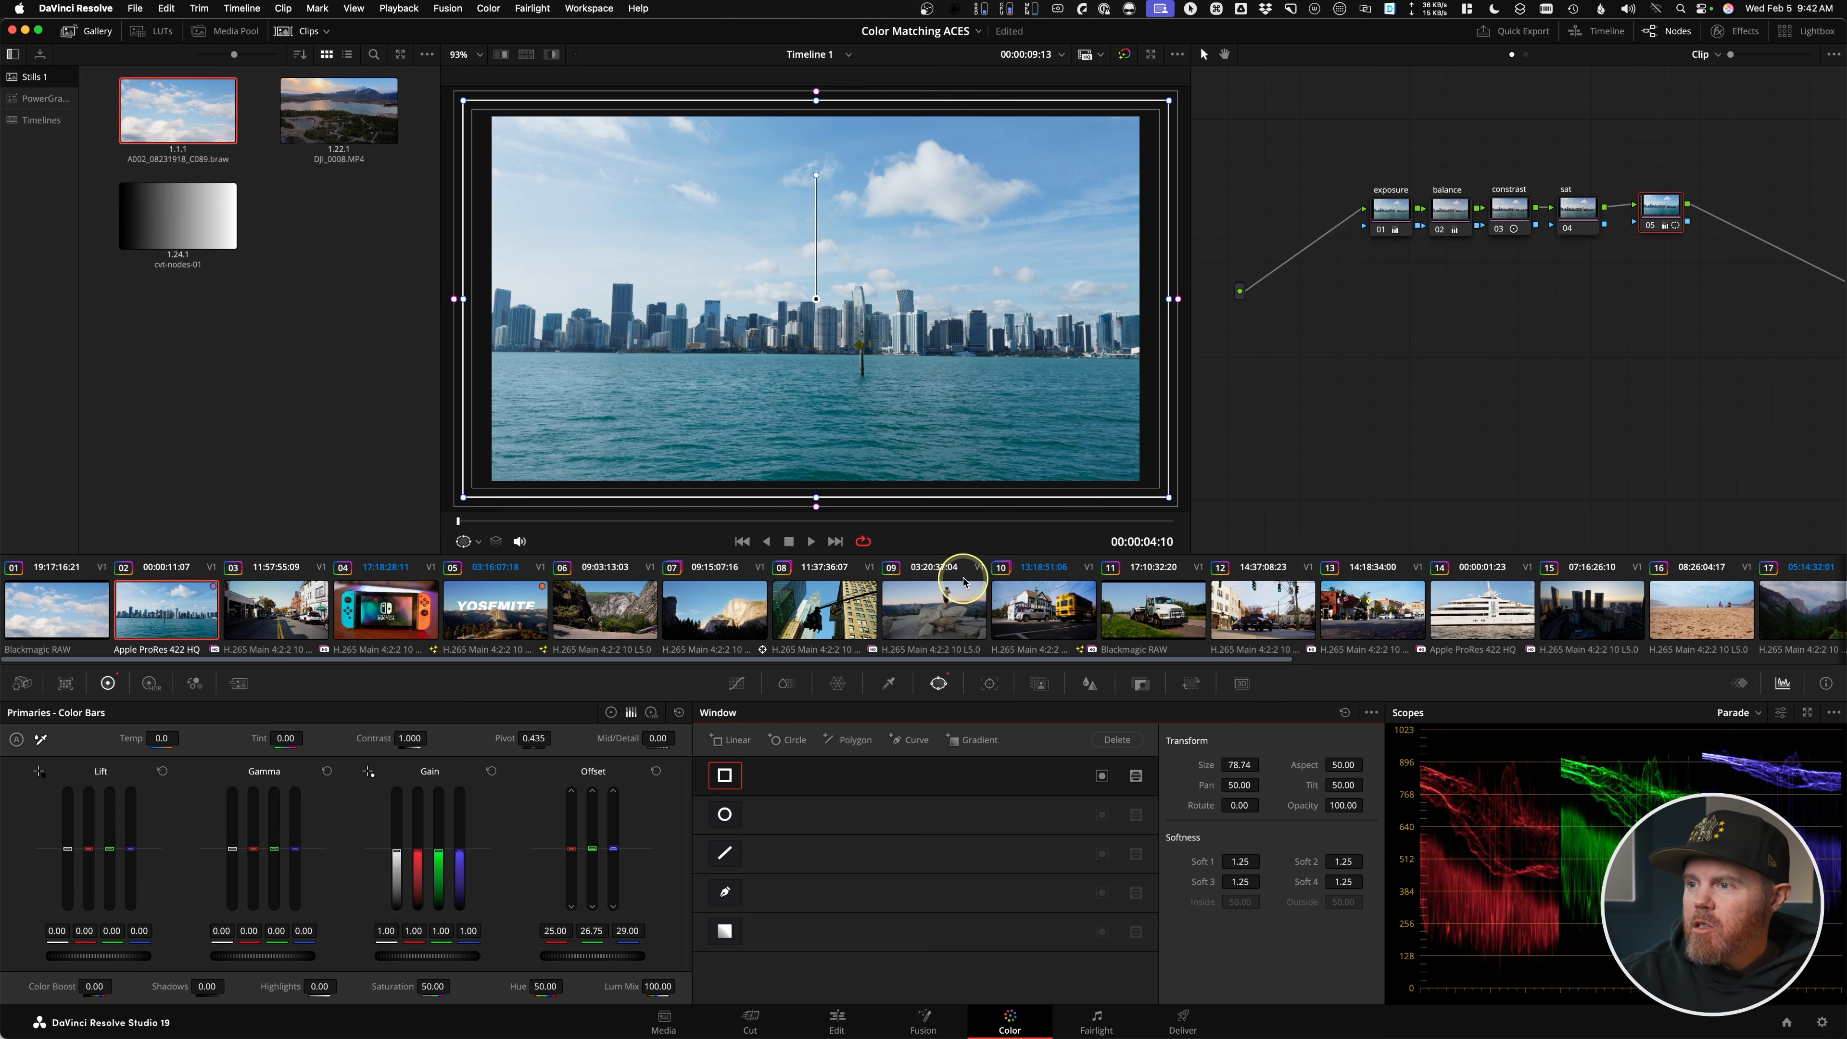
scroll(865, 417, "down", 3)
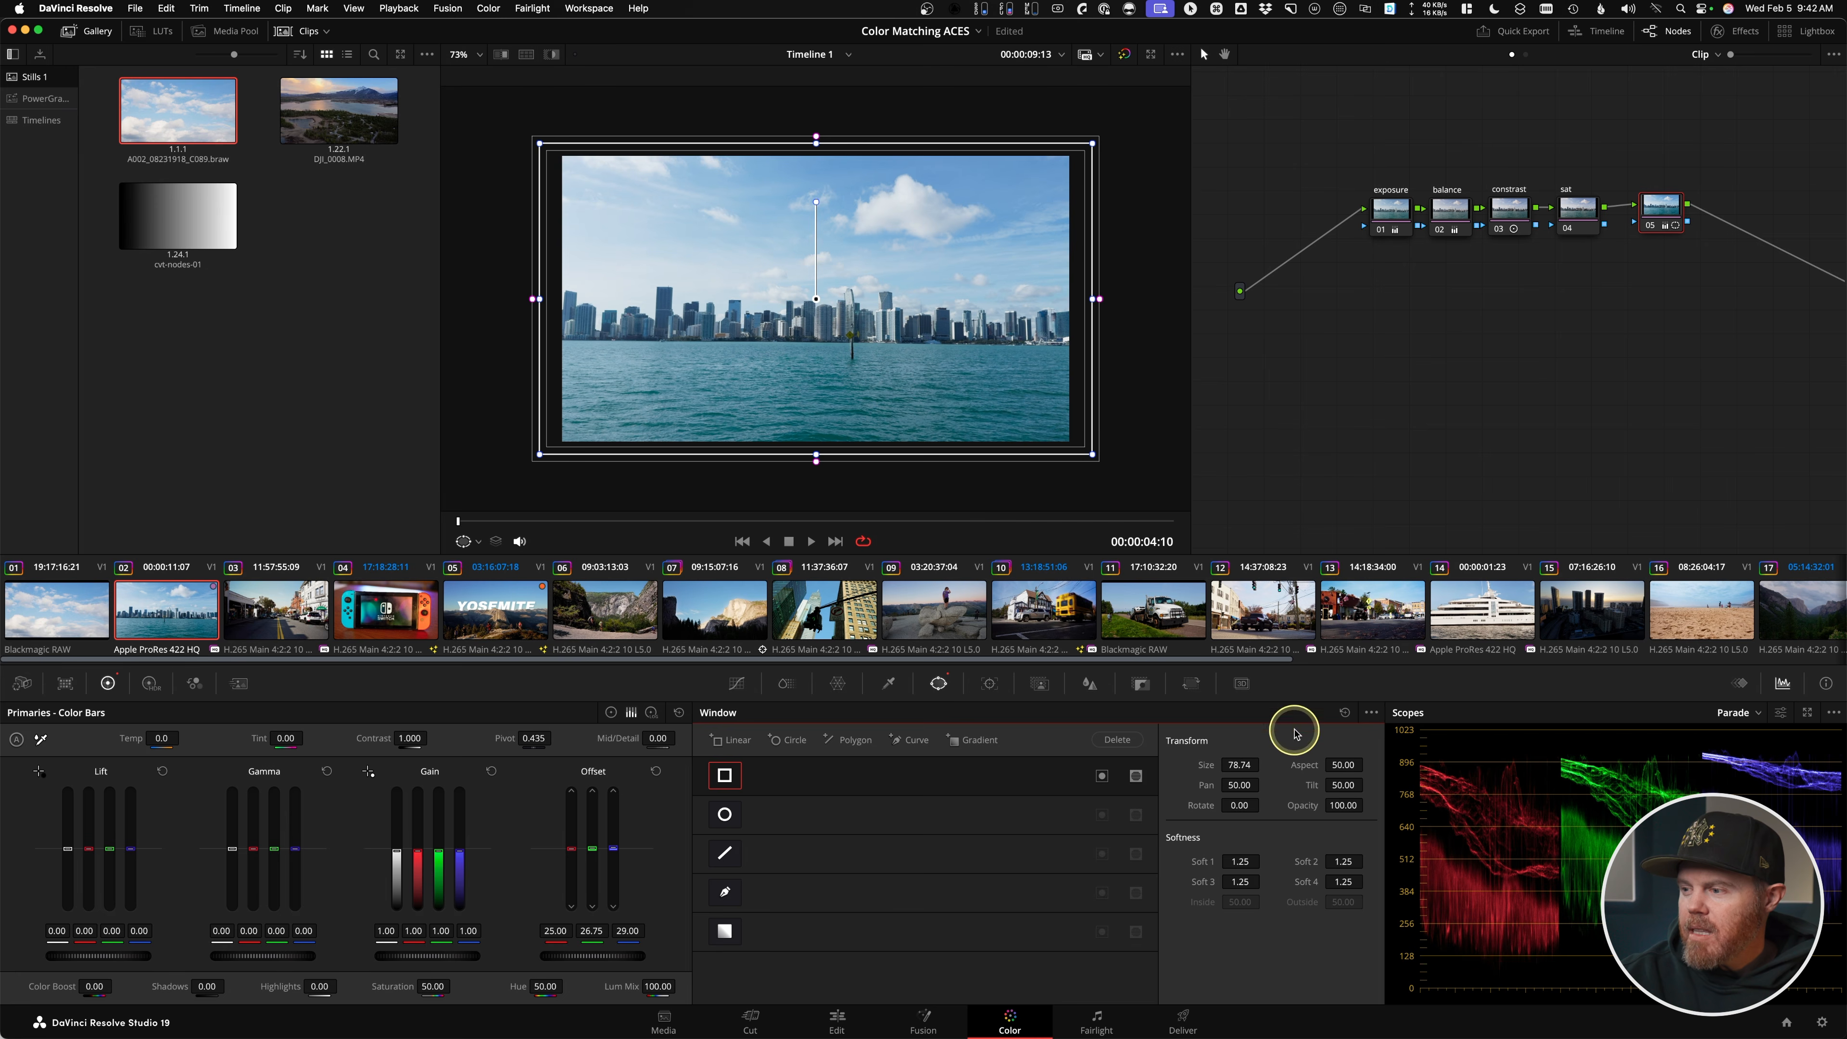
- Lower the window to a tilt of 31.78 at the waterline and soften its upper edge to a Soft 2 value of 5.71
left_click_drag(1341, 785, 836, 725)
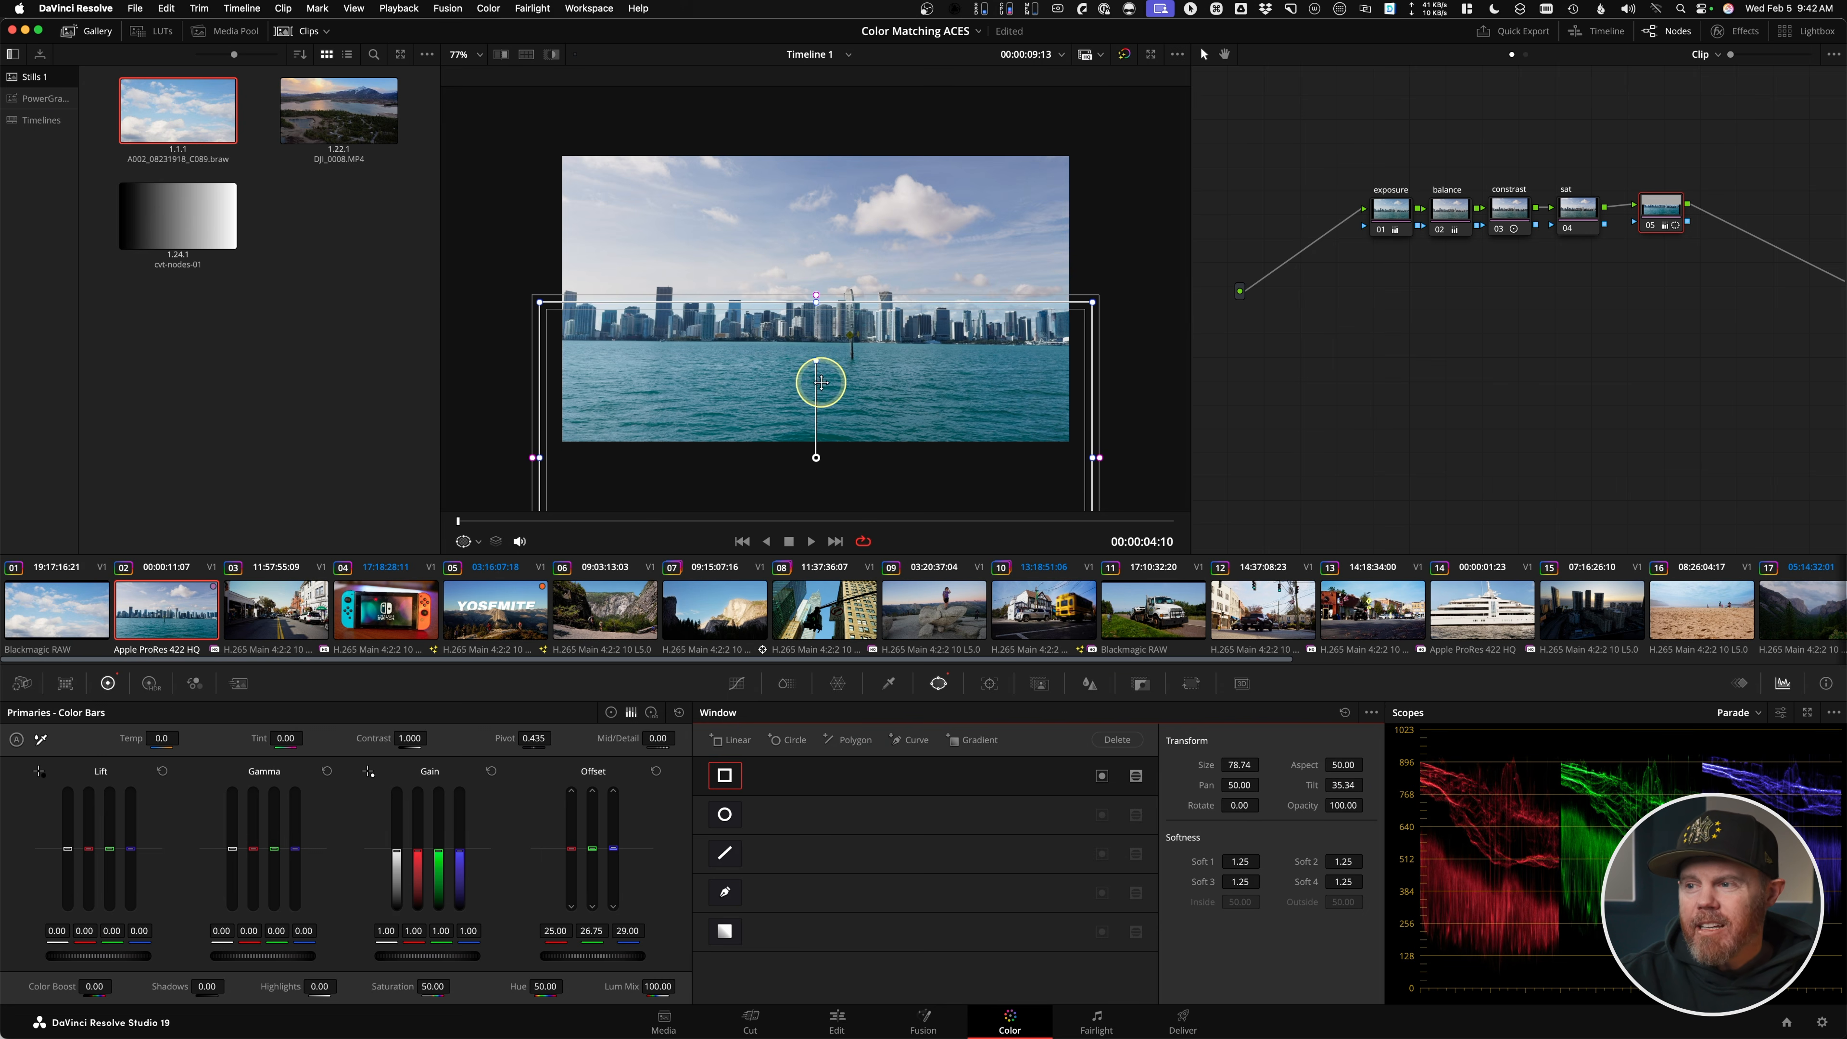
scroll(820, 383, "up", 3)
left_click_drag(817, 297, 816, 257)
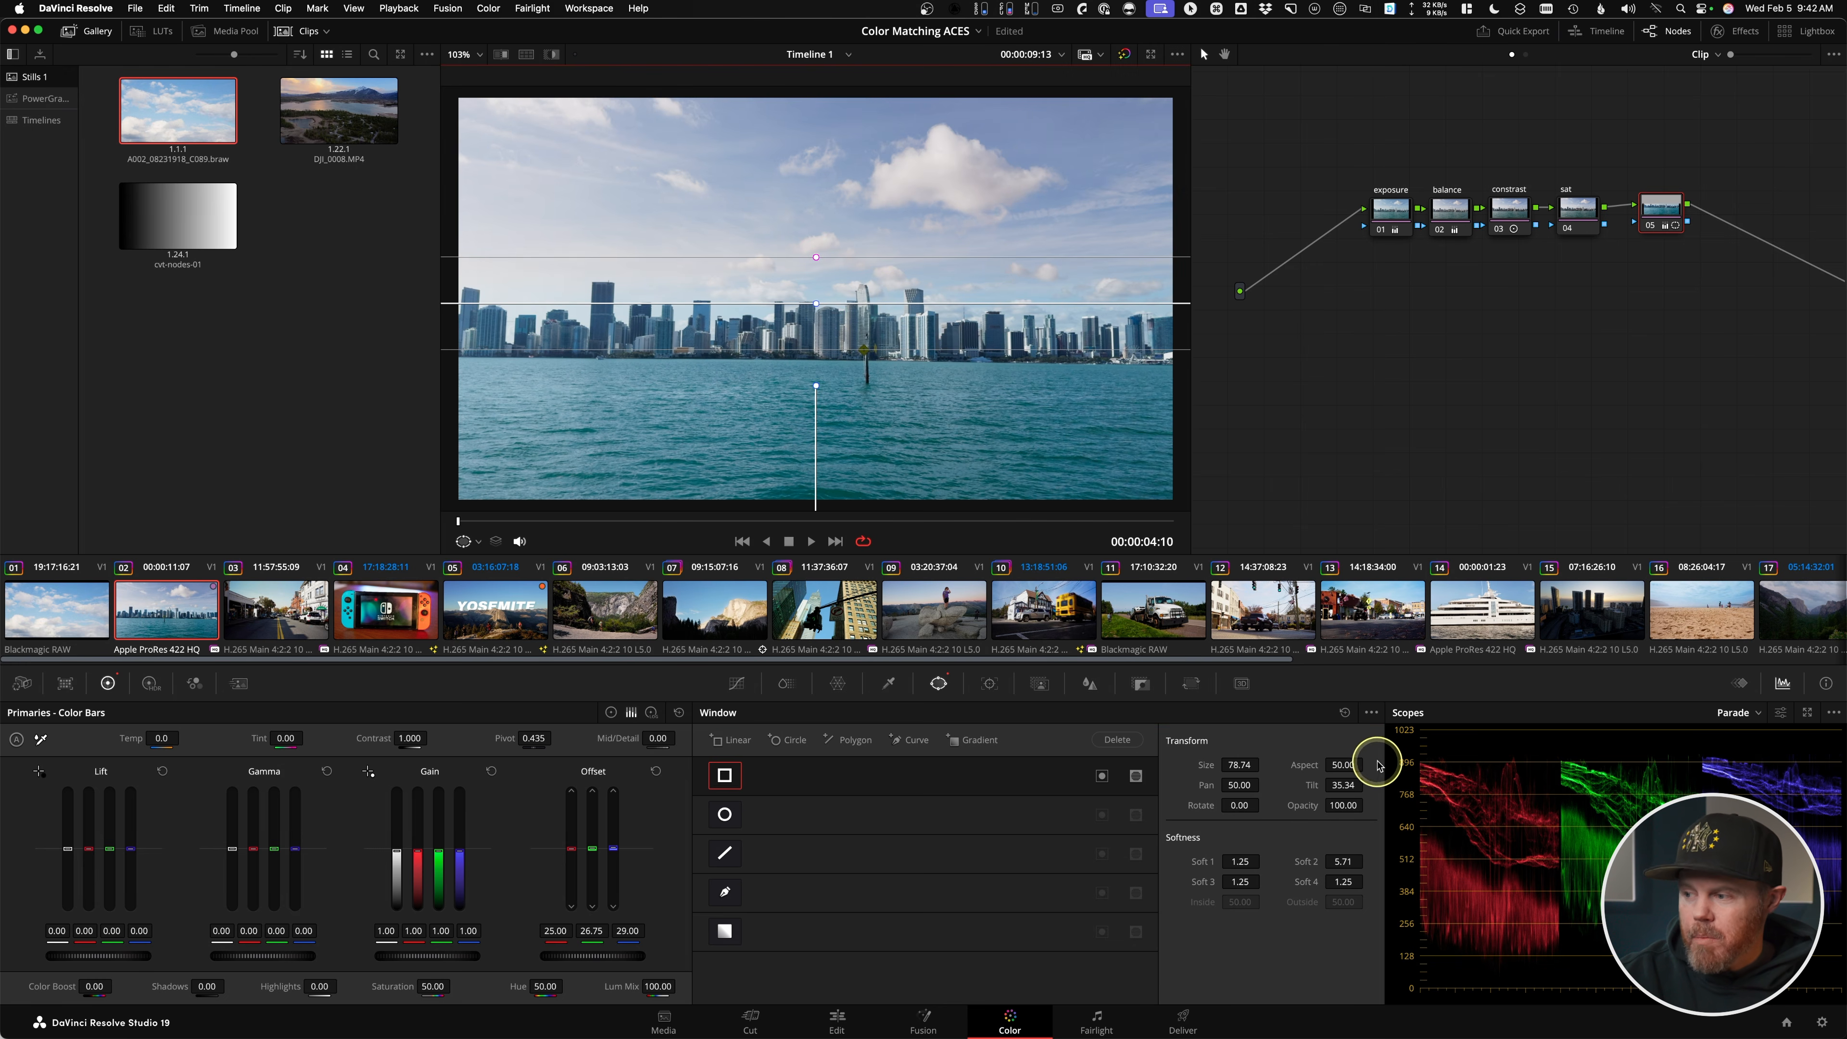
left_click_drag(1347, 784, 1195, 743)
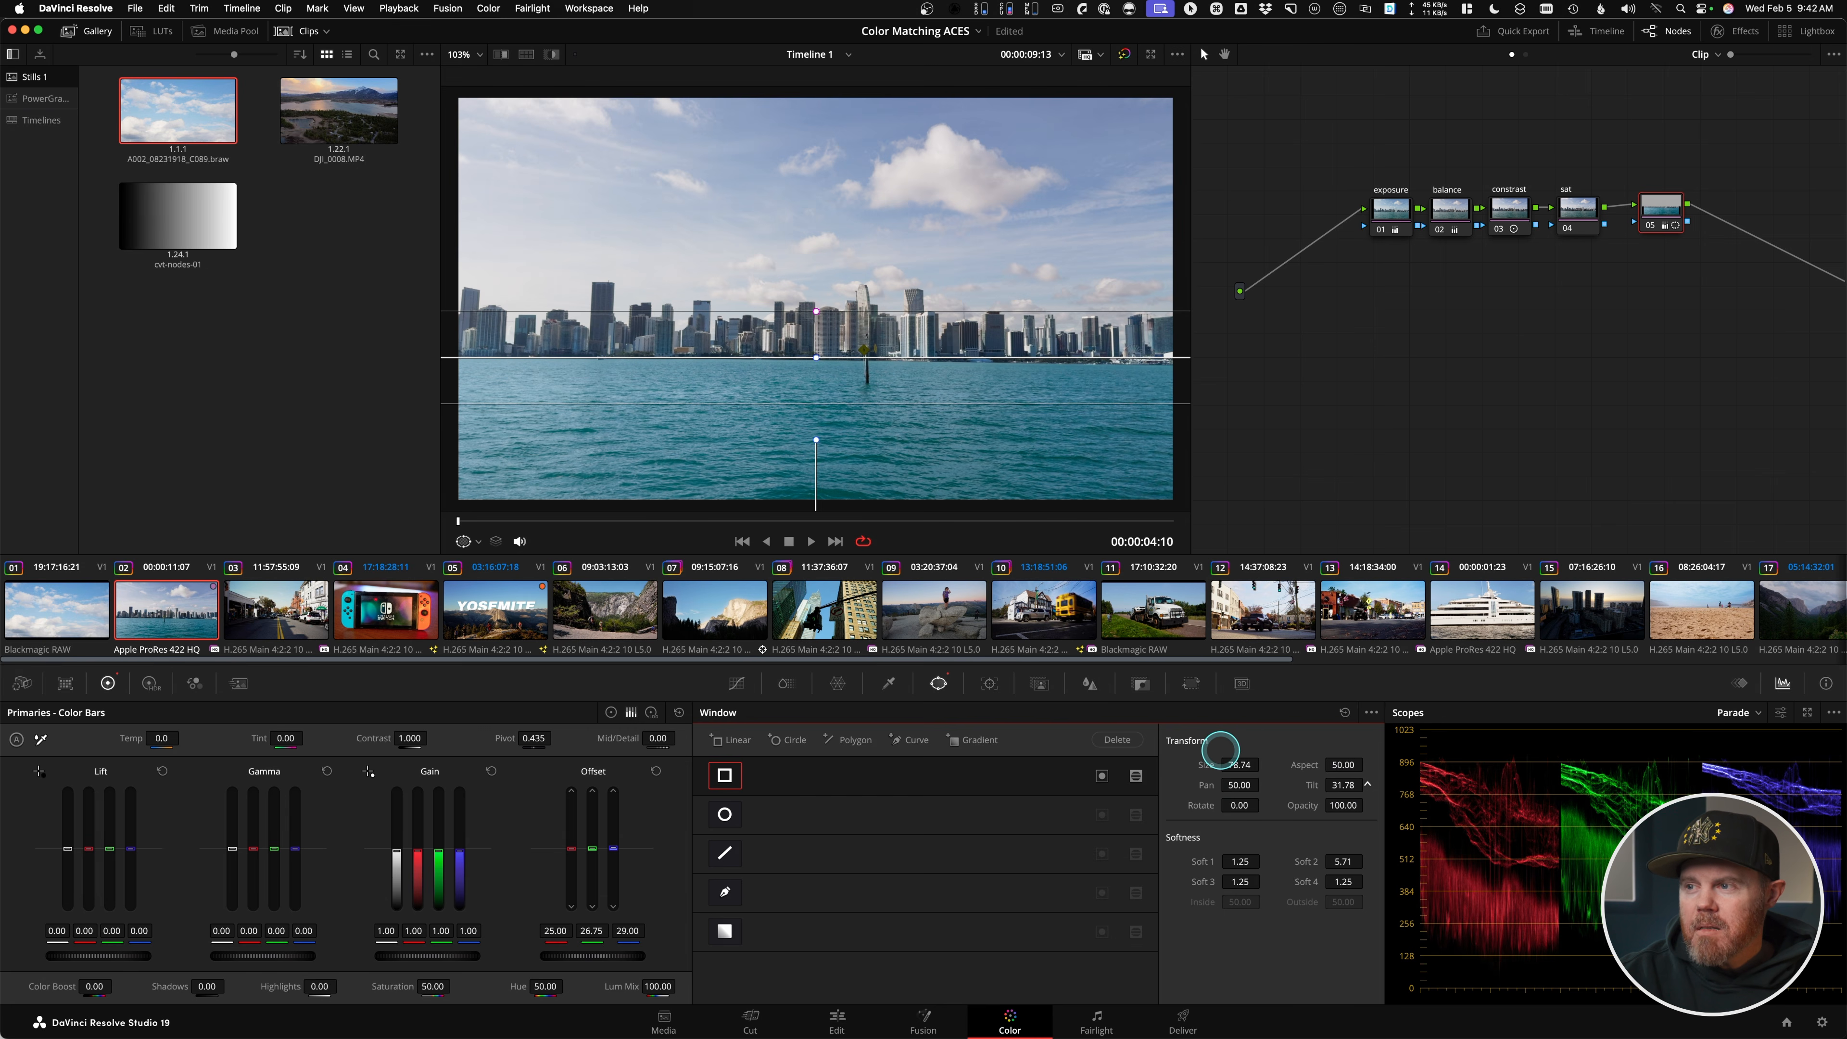
- Check the window's affected area with Highlight, invert the window to isolate the sky and skyline, and turn Highlight off
scroll(759, 310, "down", 2)
scroll(759, 309, "down", 3)
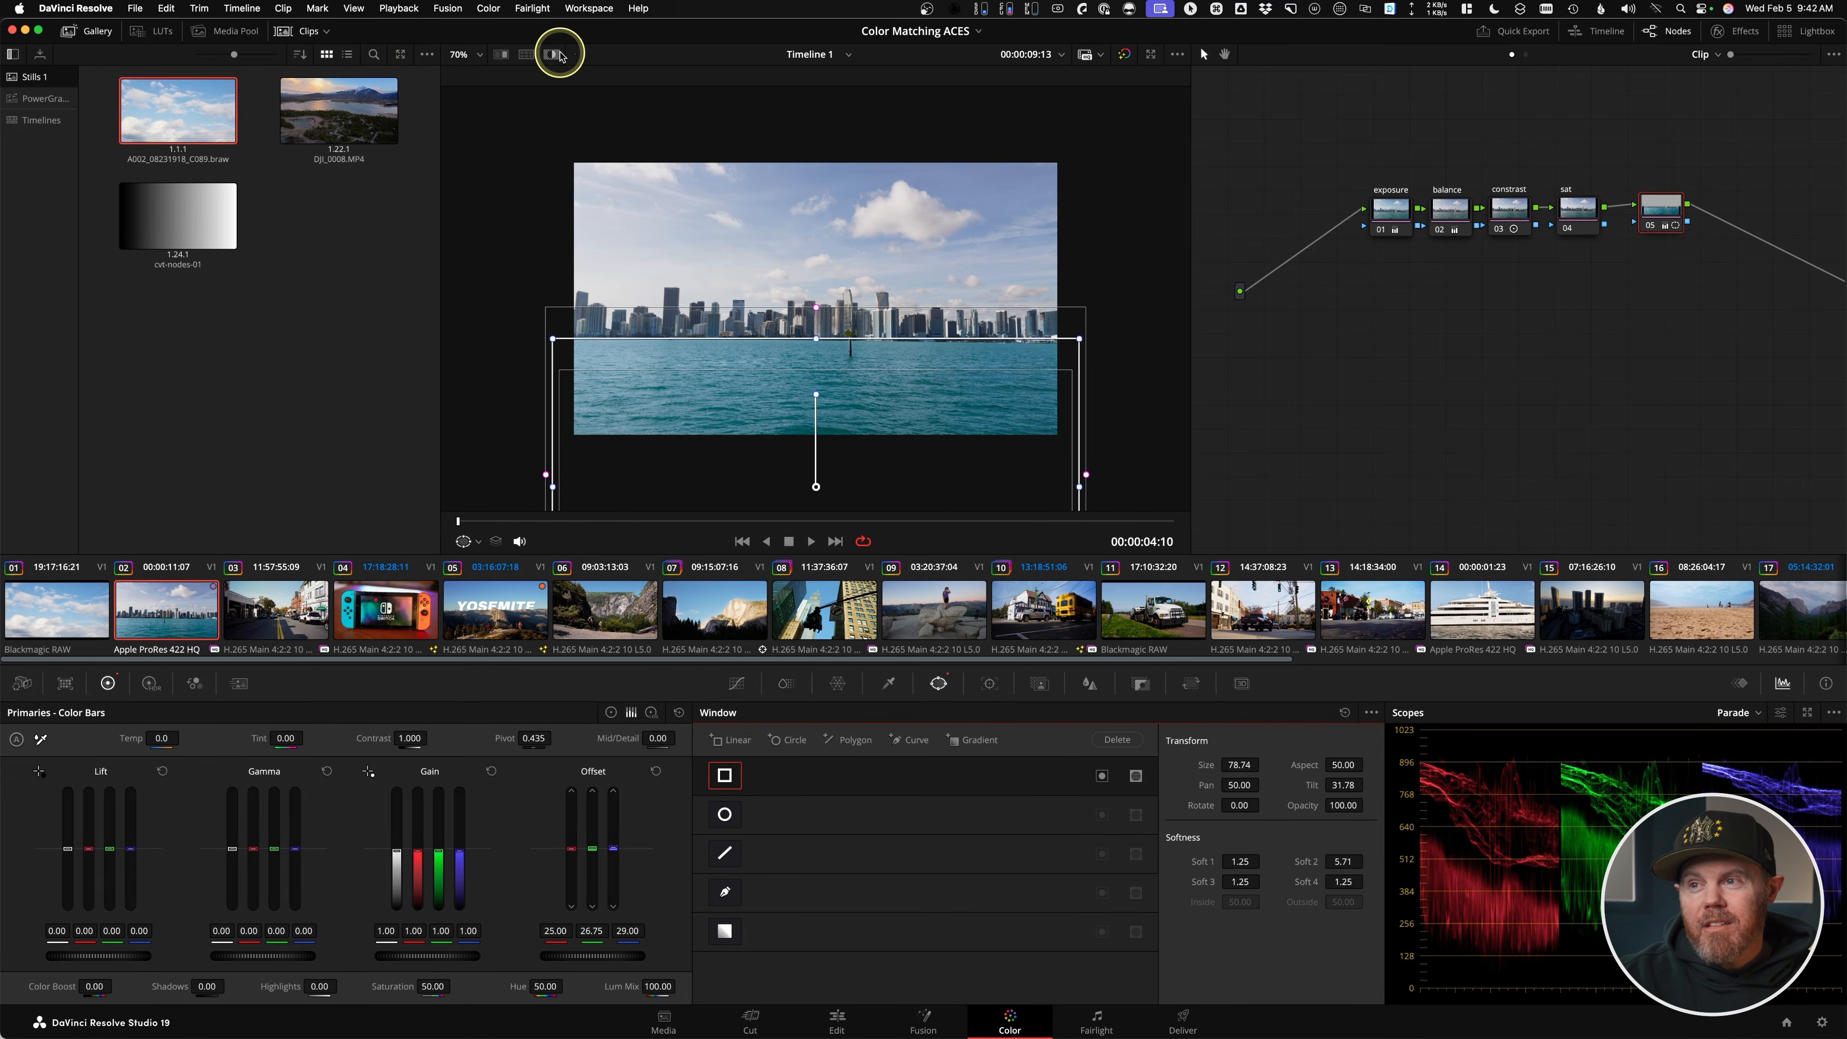
left_click(552, 55)
key("ctrl")
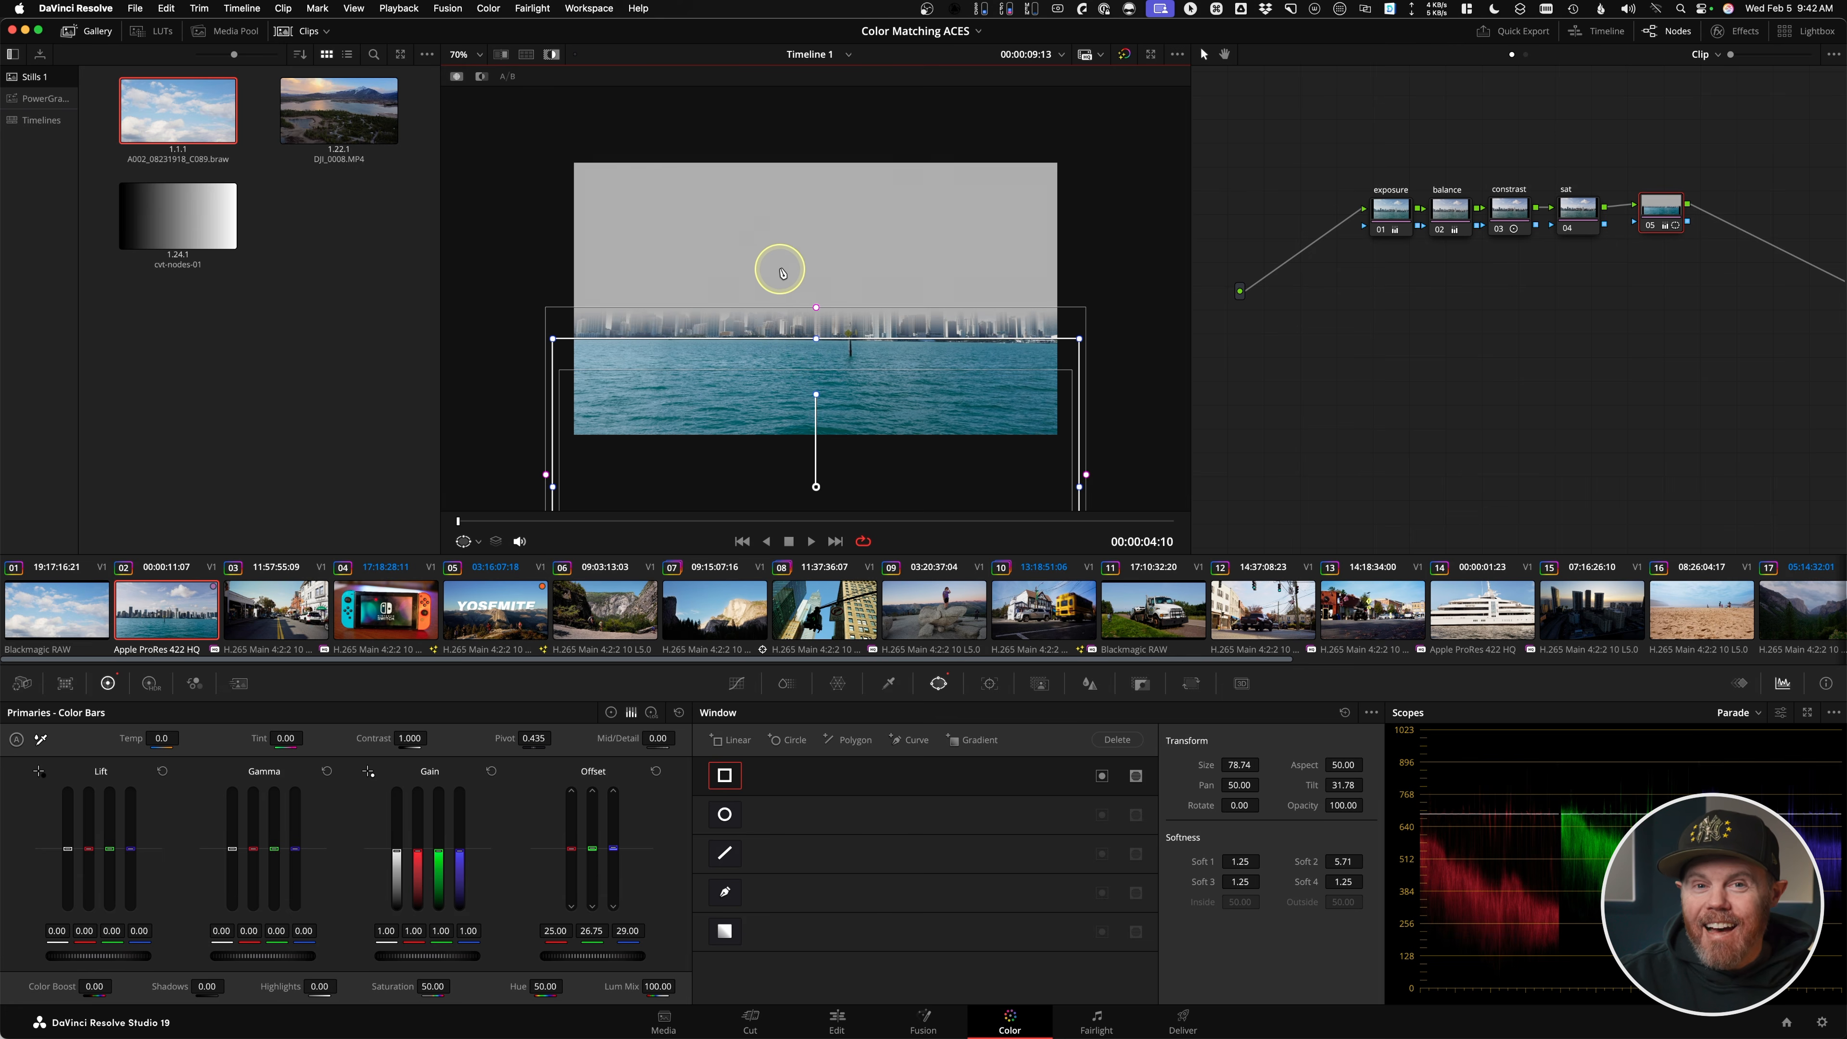
key("ctrl")
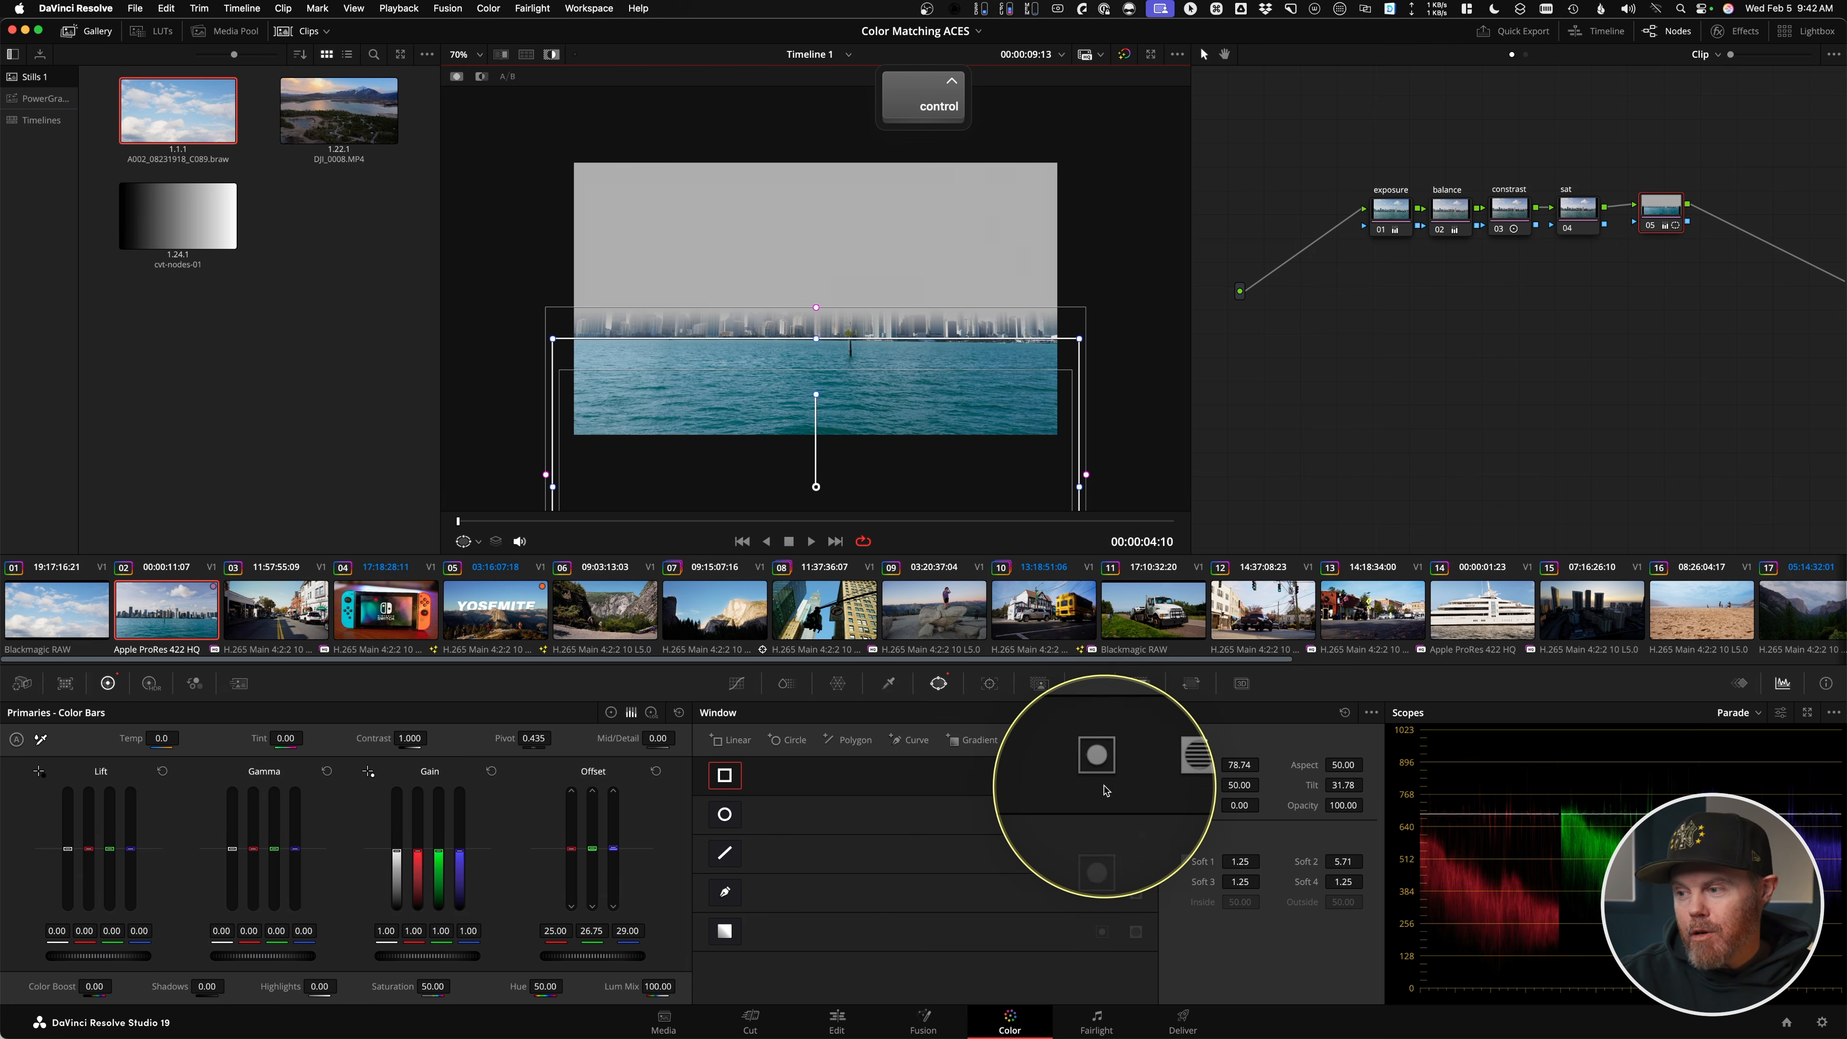
left_click(1102, 776)
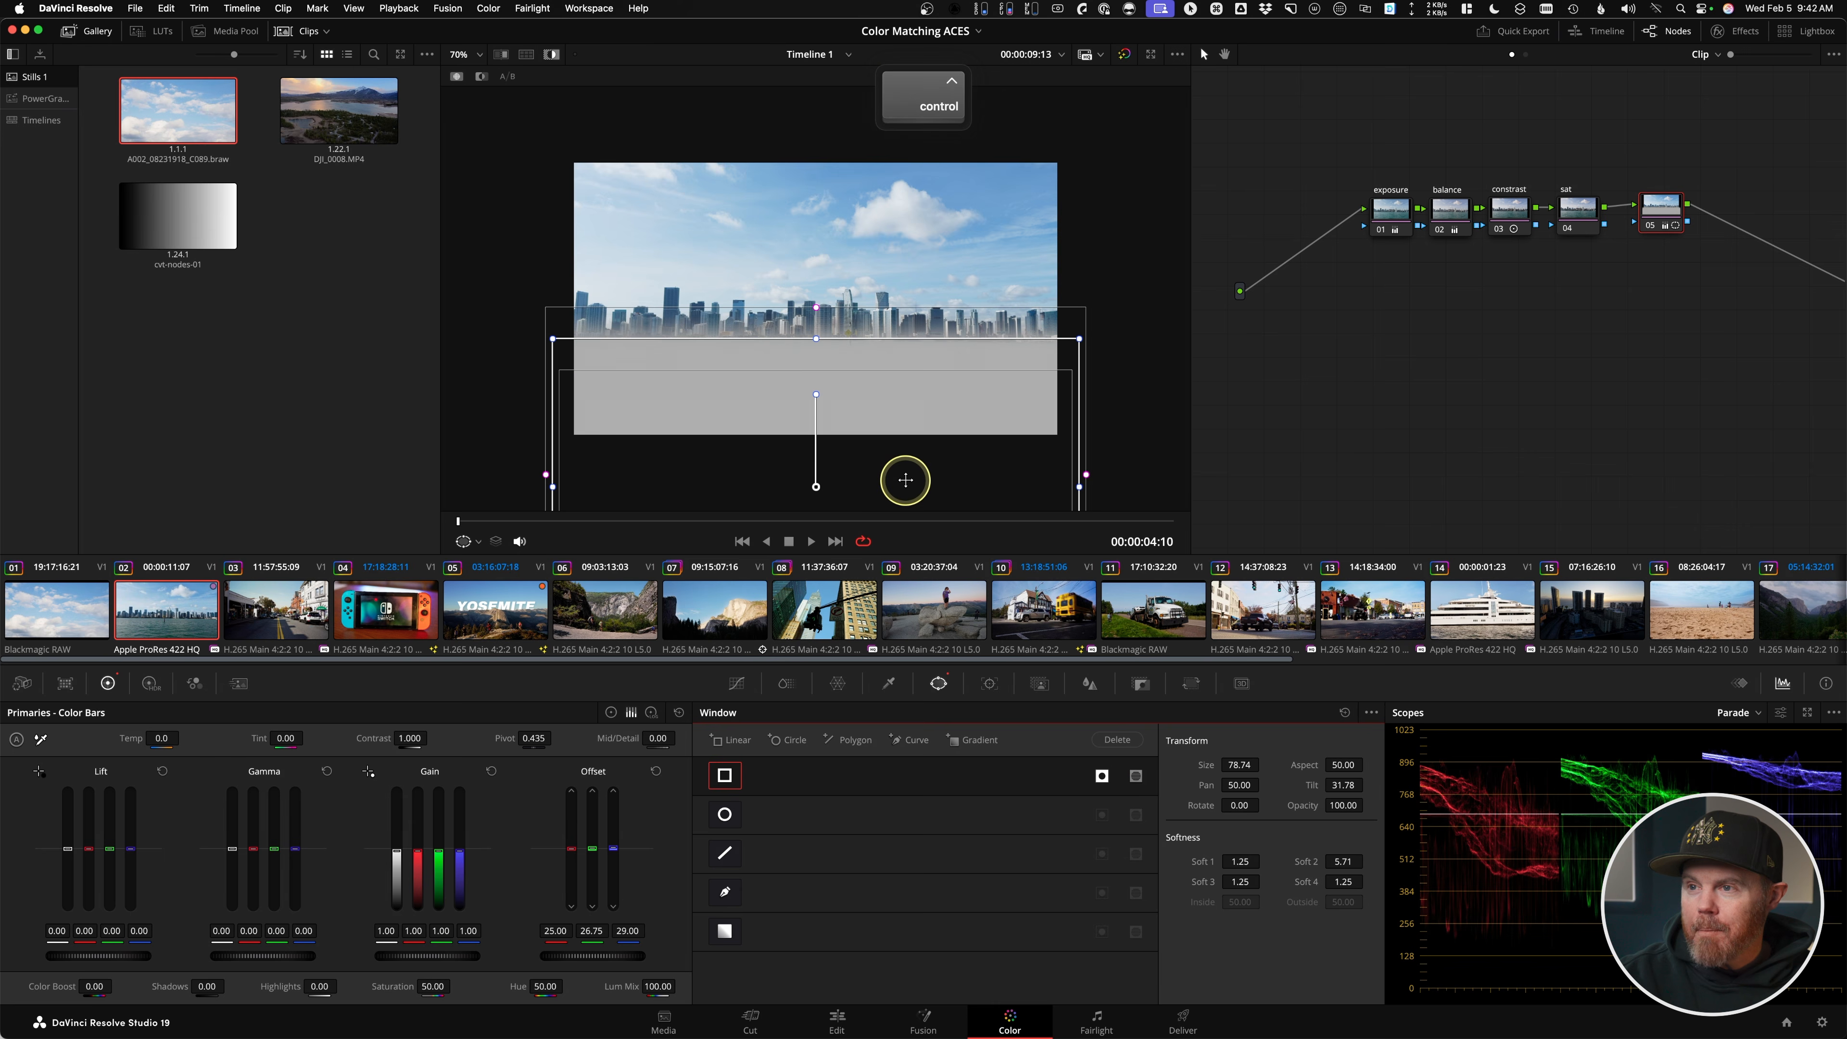
left_click(551, 54)
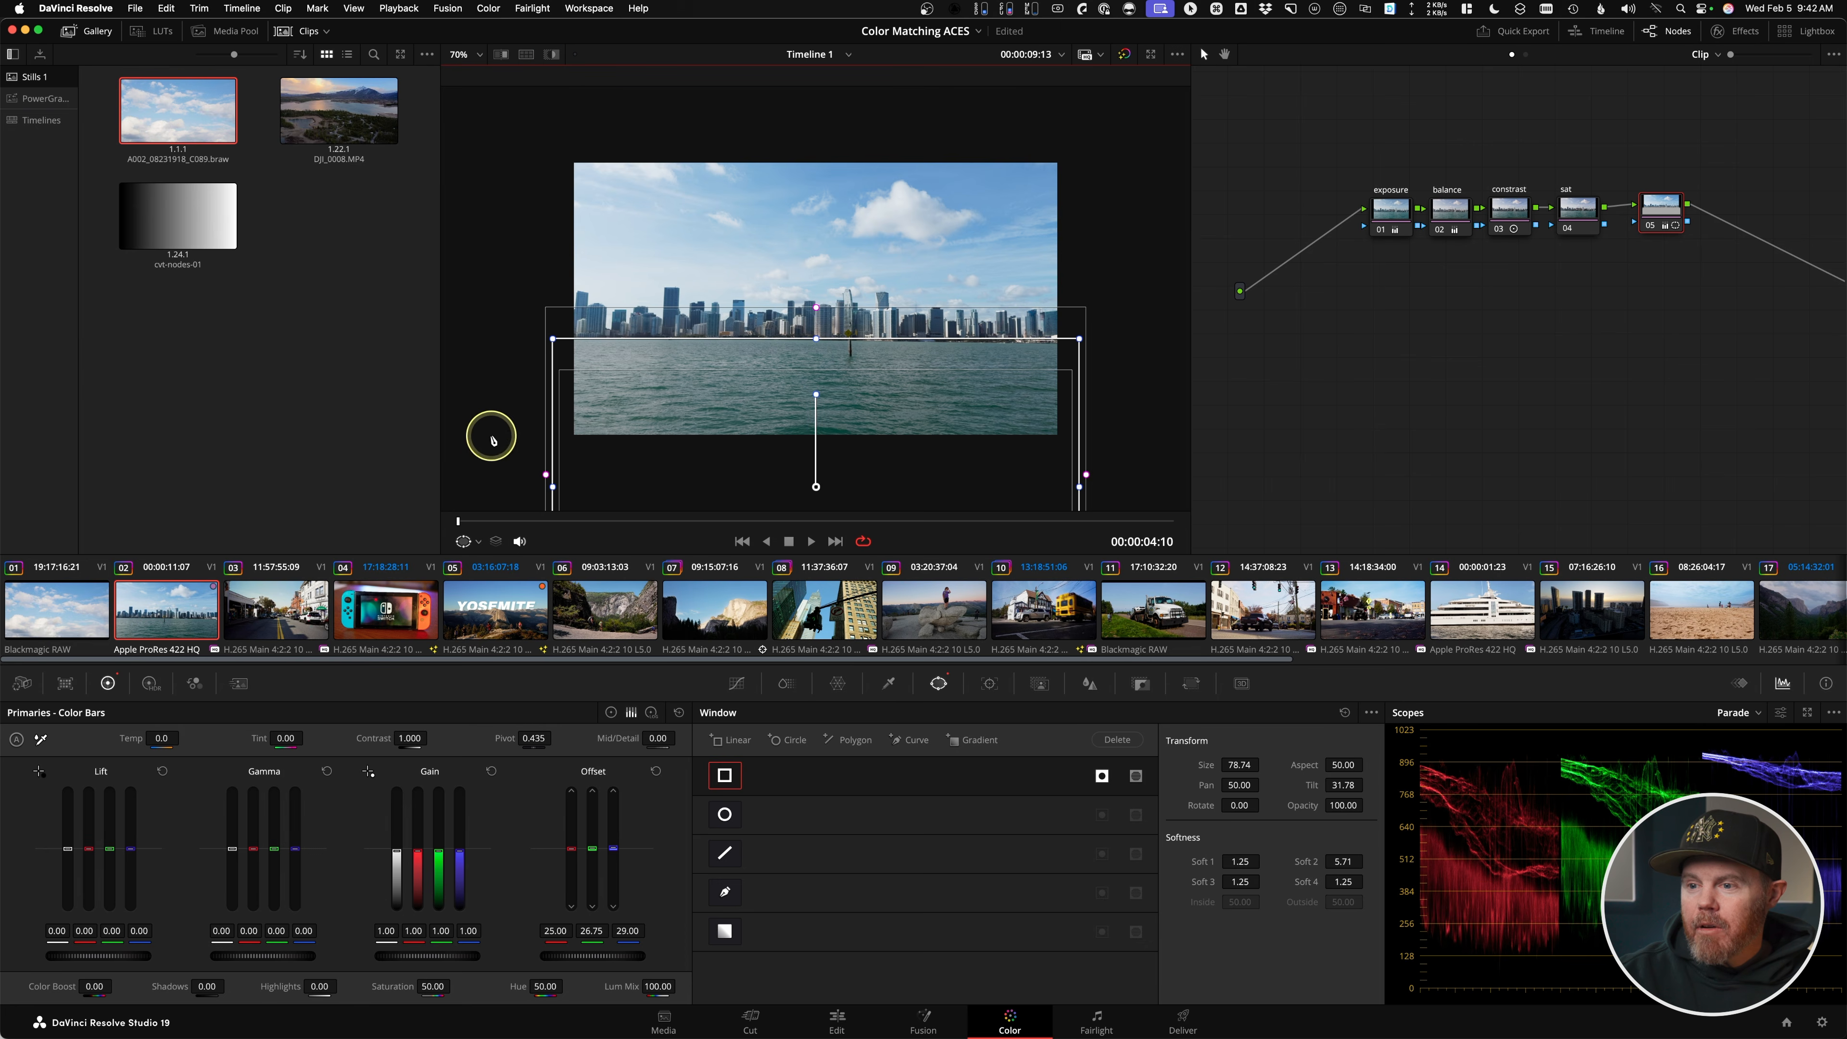
- Hide the power window overlay and toggle node 05 off and on to compare the image with and without the sky correction
left_click(477, 542)
left_click(482, 562)
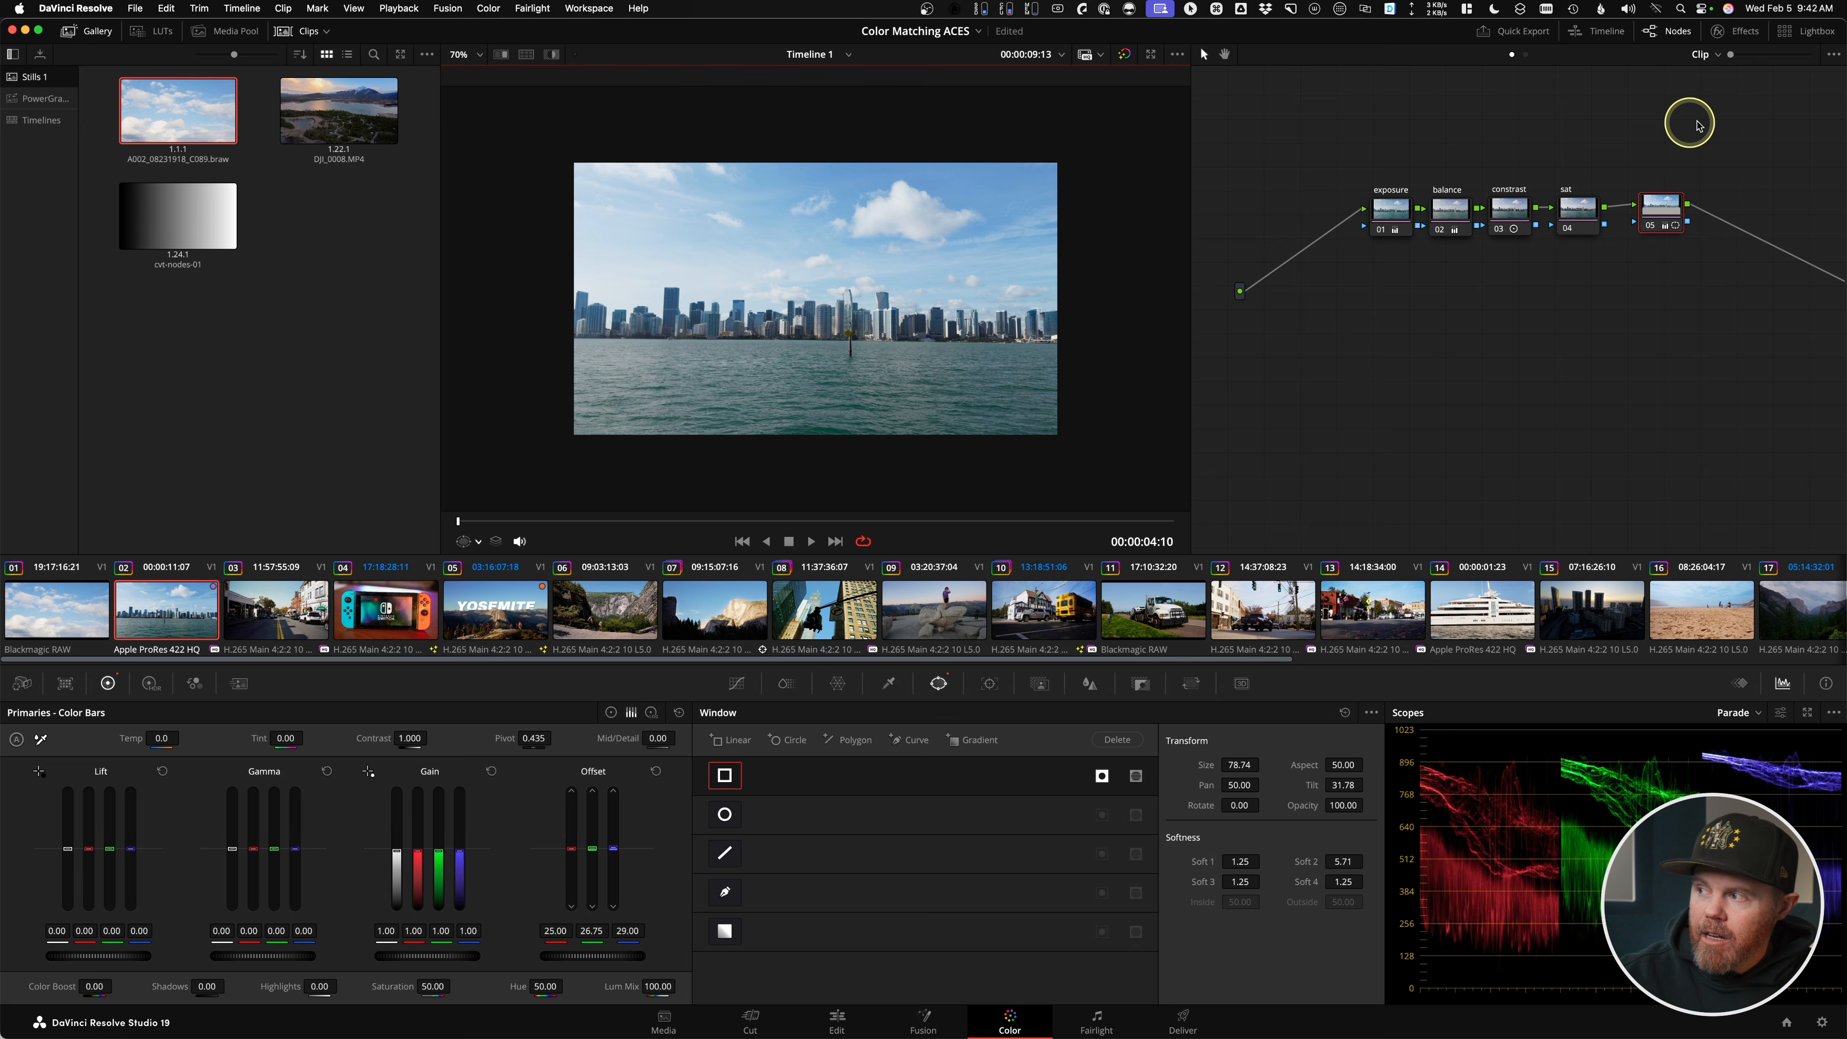
key("super+d")
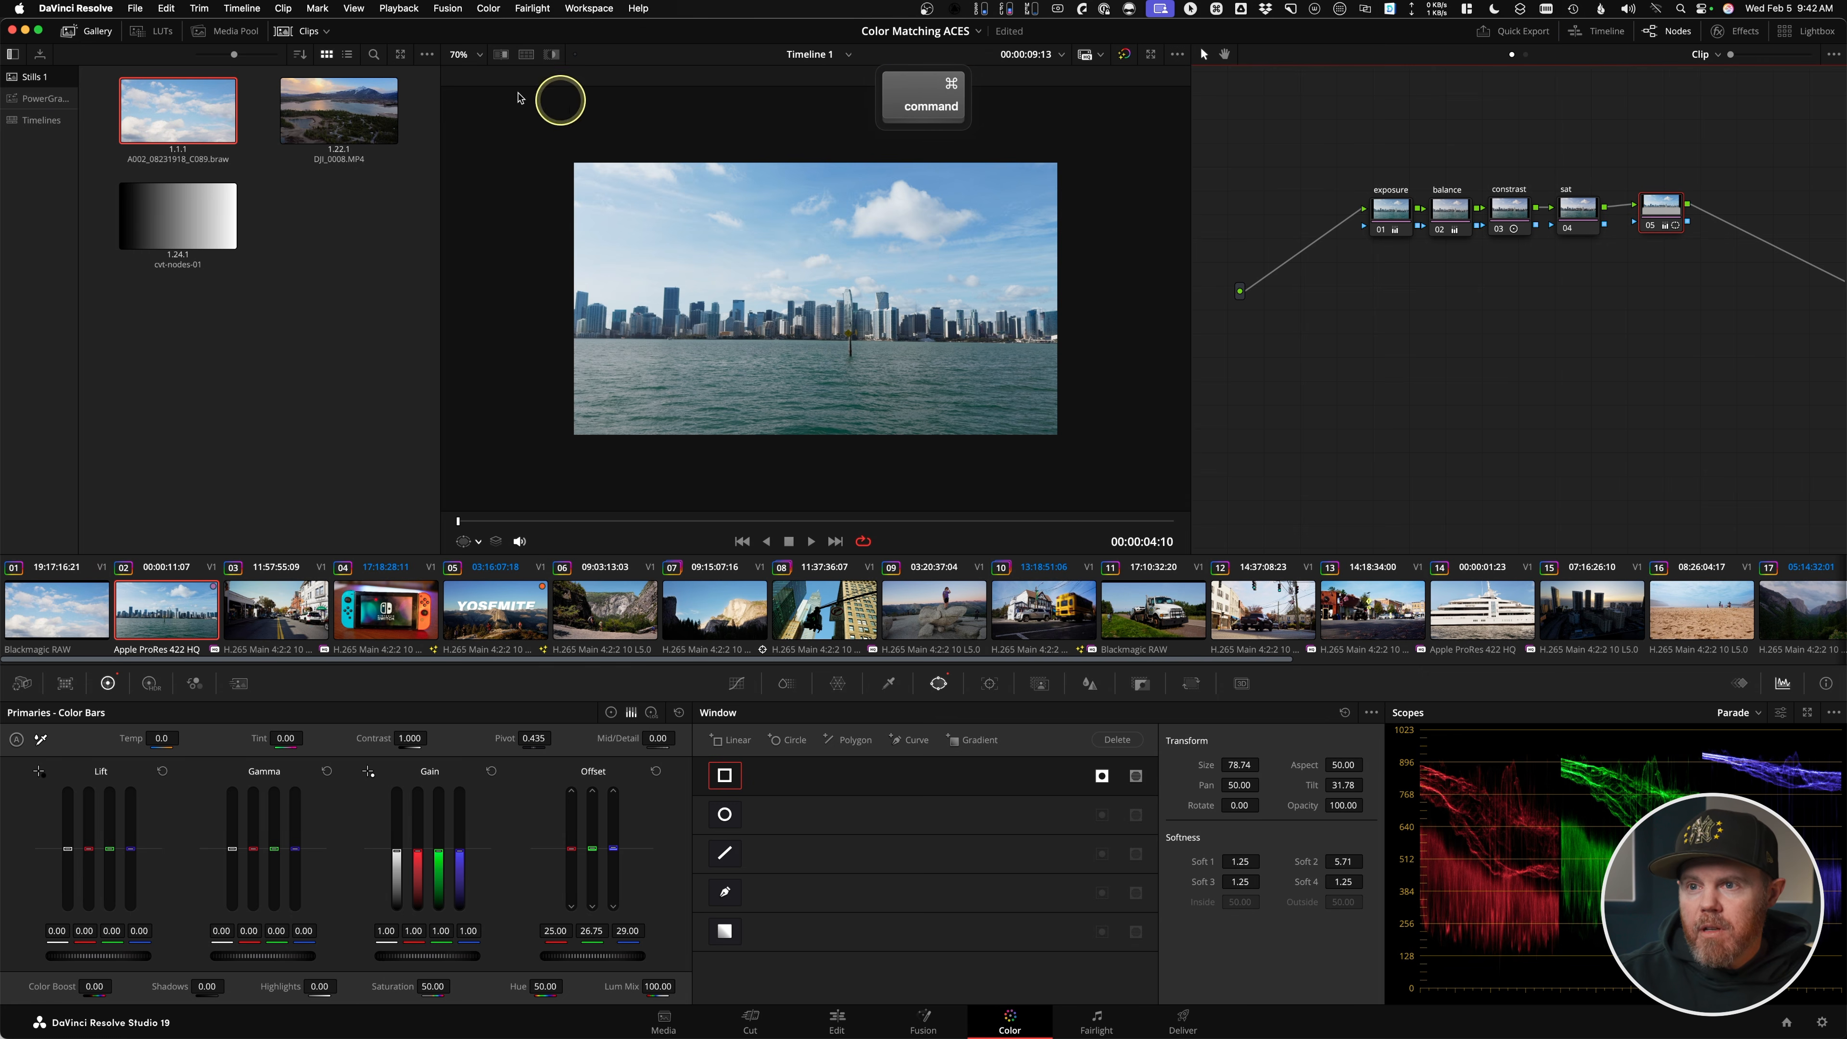
- Display the sky still as a wipe against clip 02 and move the divider to about the middle of the frame
double_click(226, 127)
left_click_drag(989, 255, 811, 232)
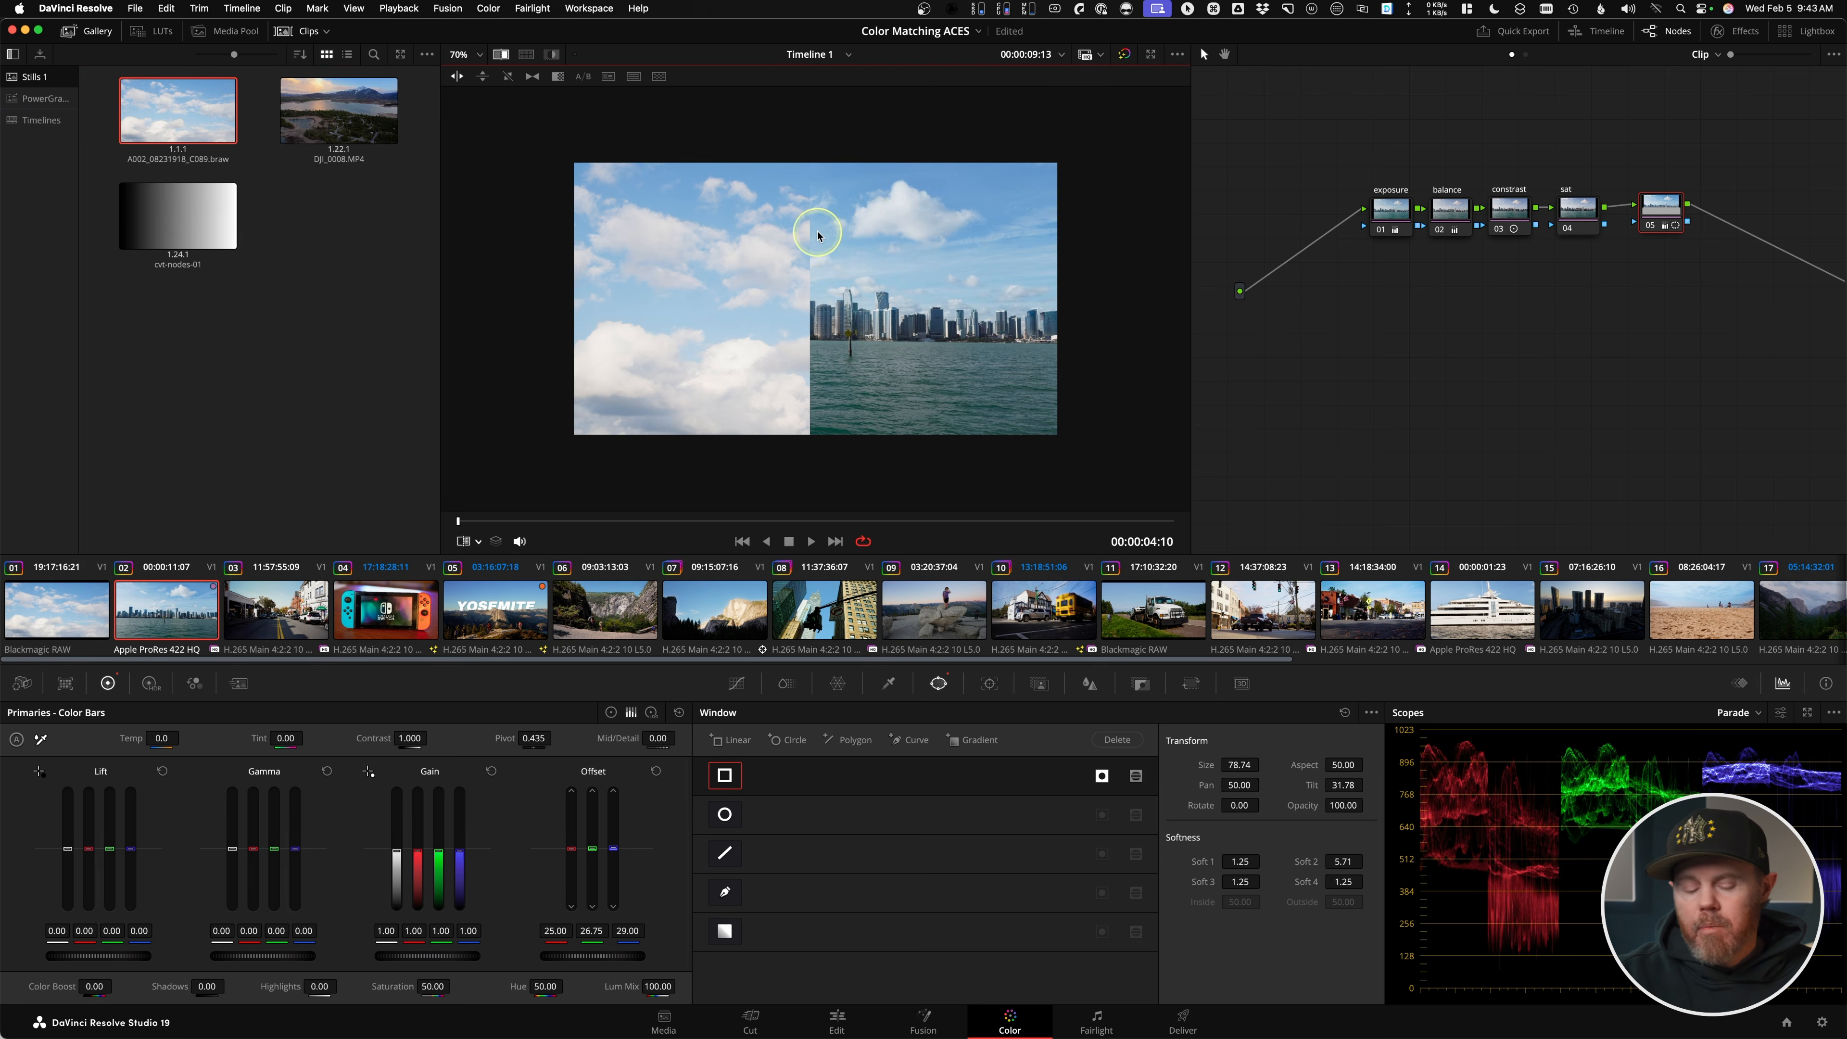
- Turn off the wipe and switch back and forth between clips 01 and 02 to compare their skies
key("super+w")
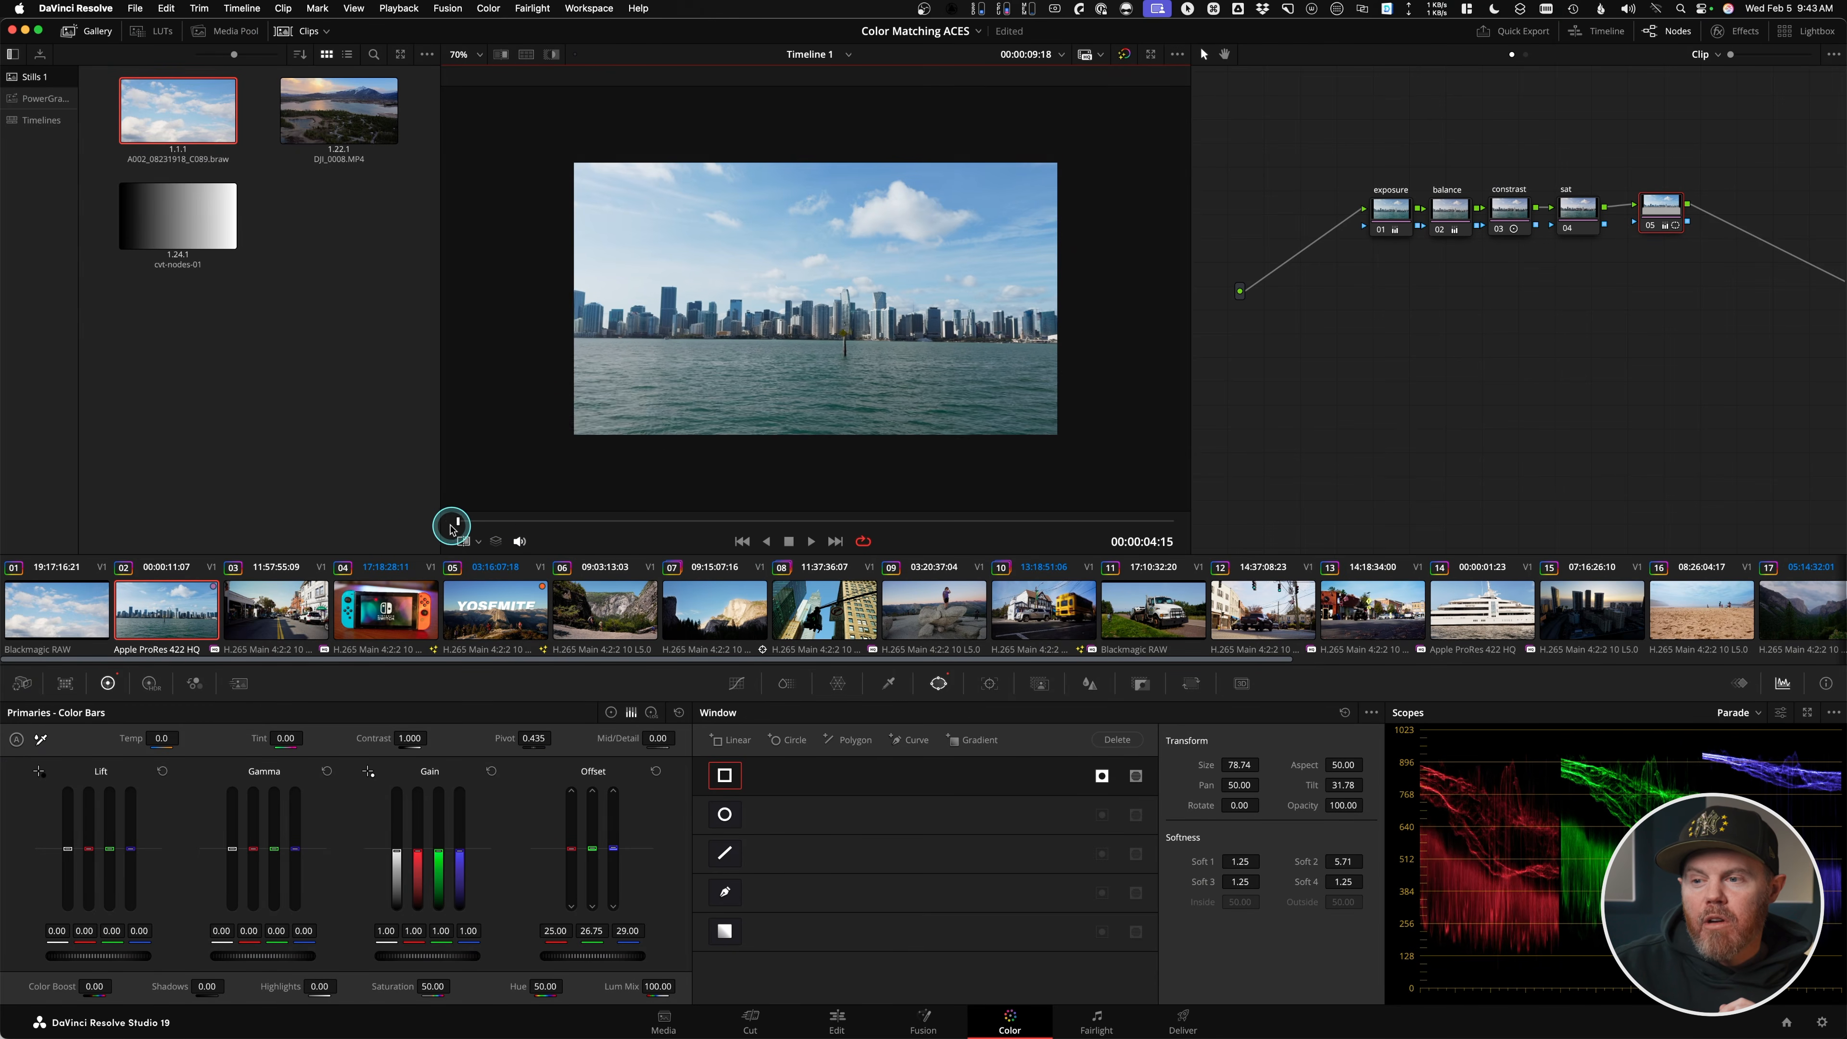
key("Left")
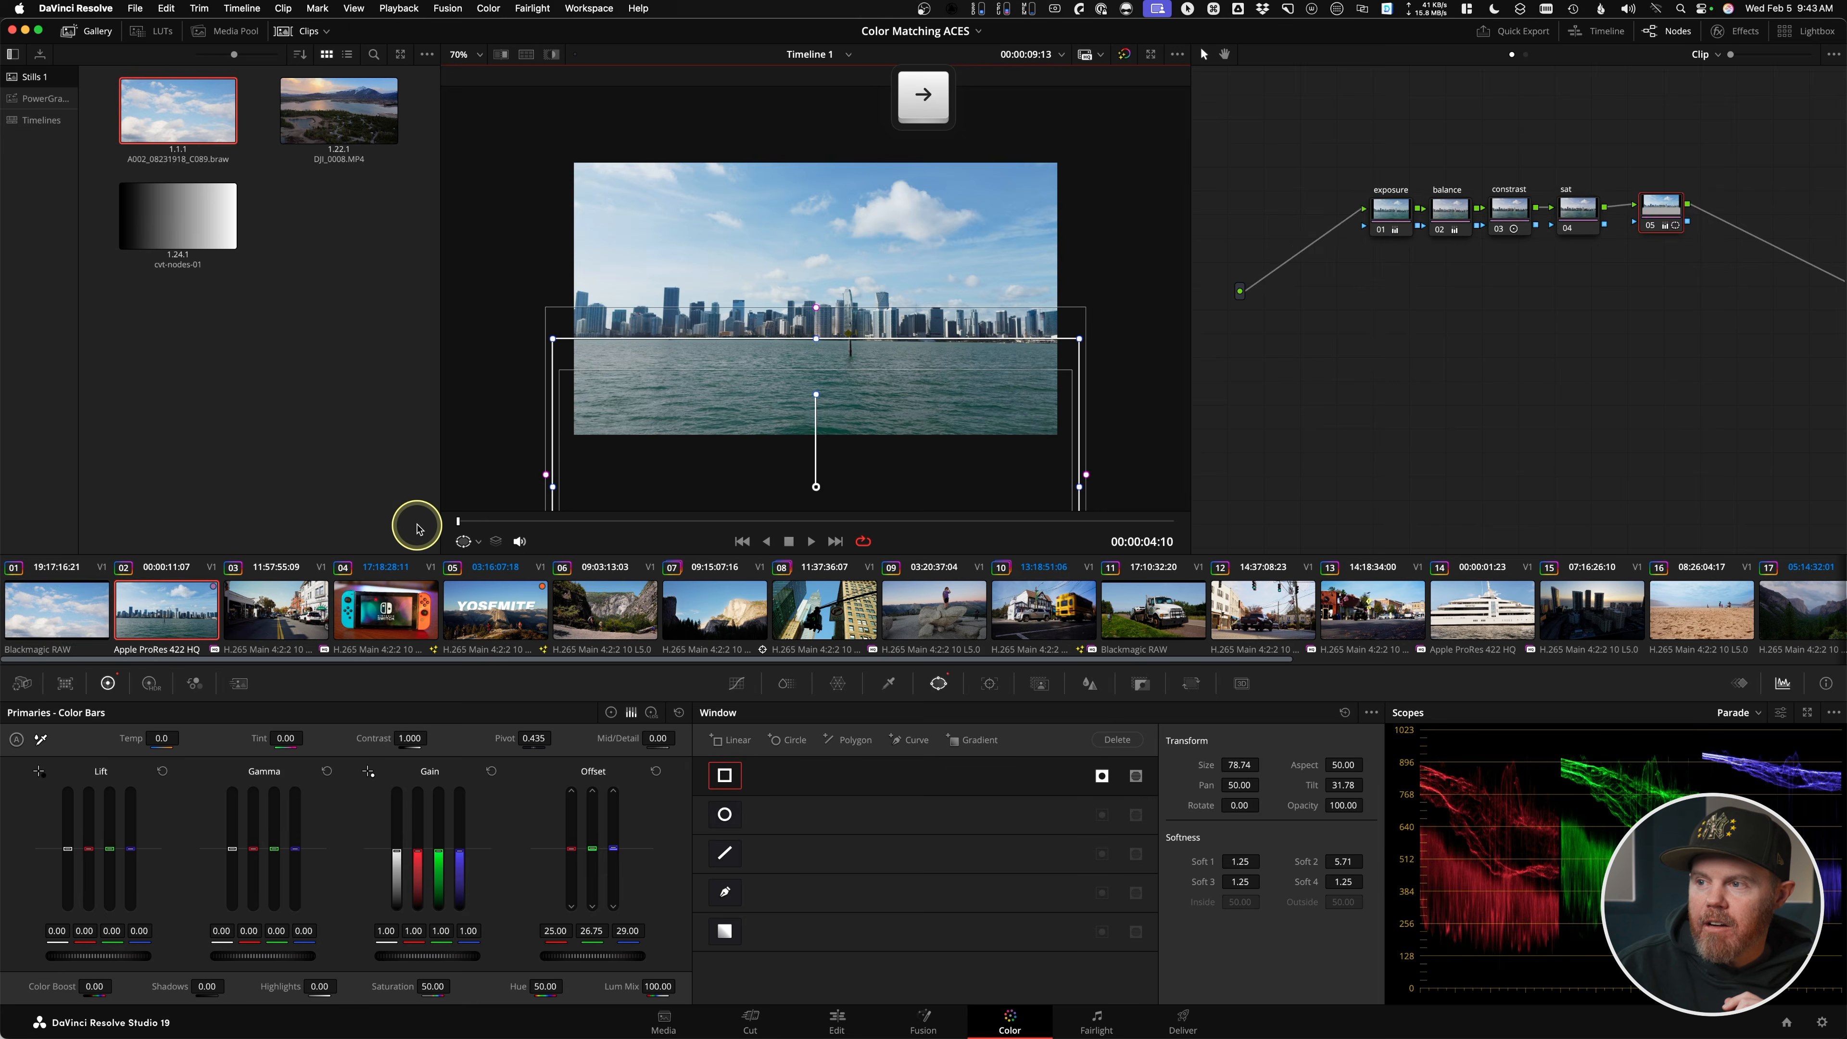
key("Right")
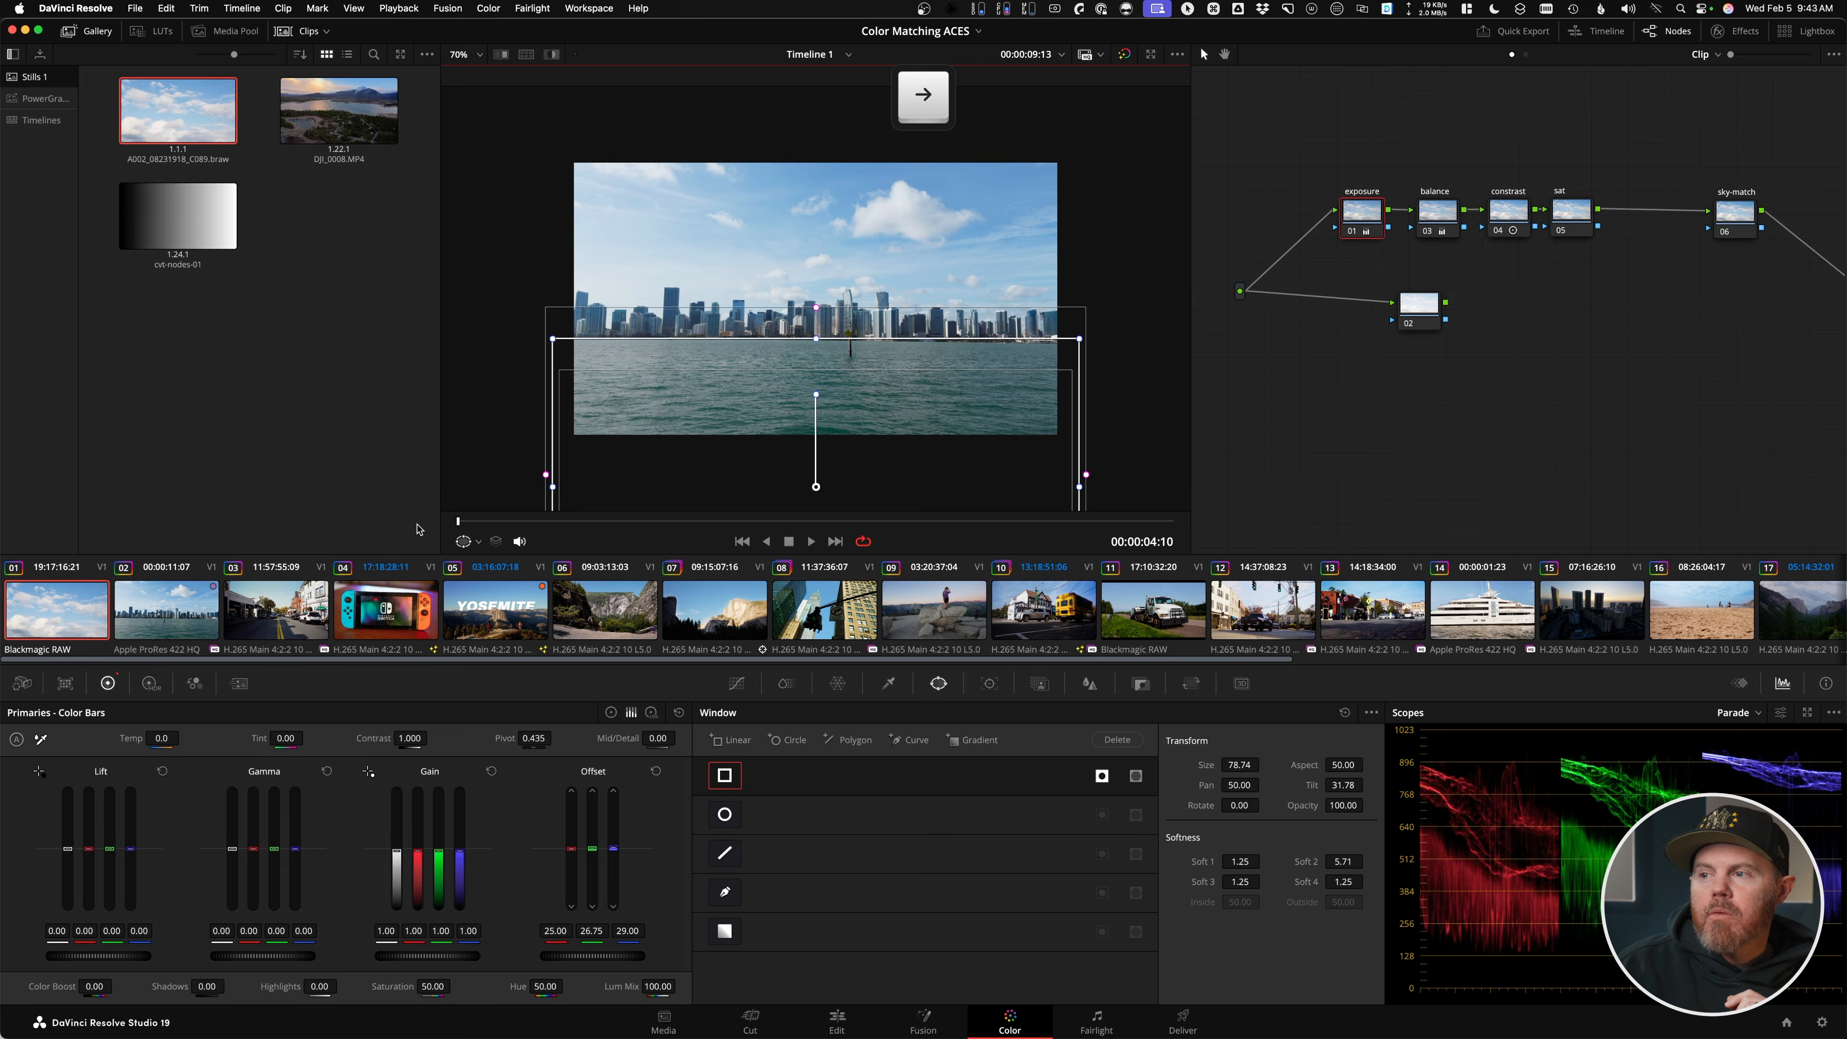
key("Left")
key("Right")
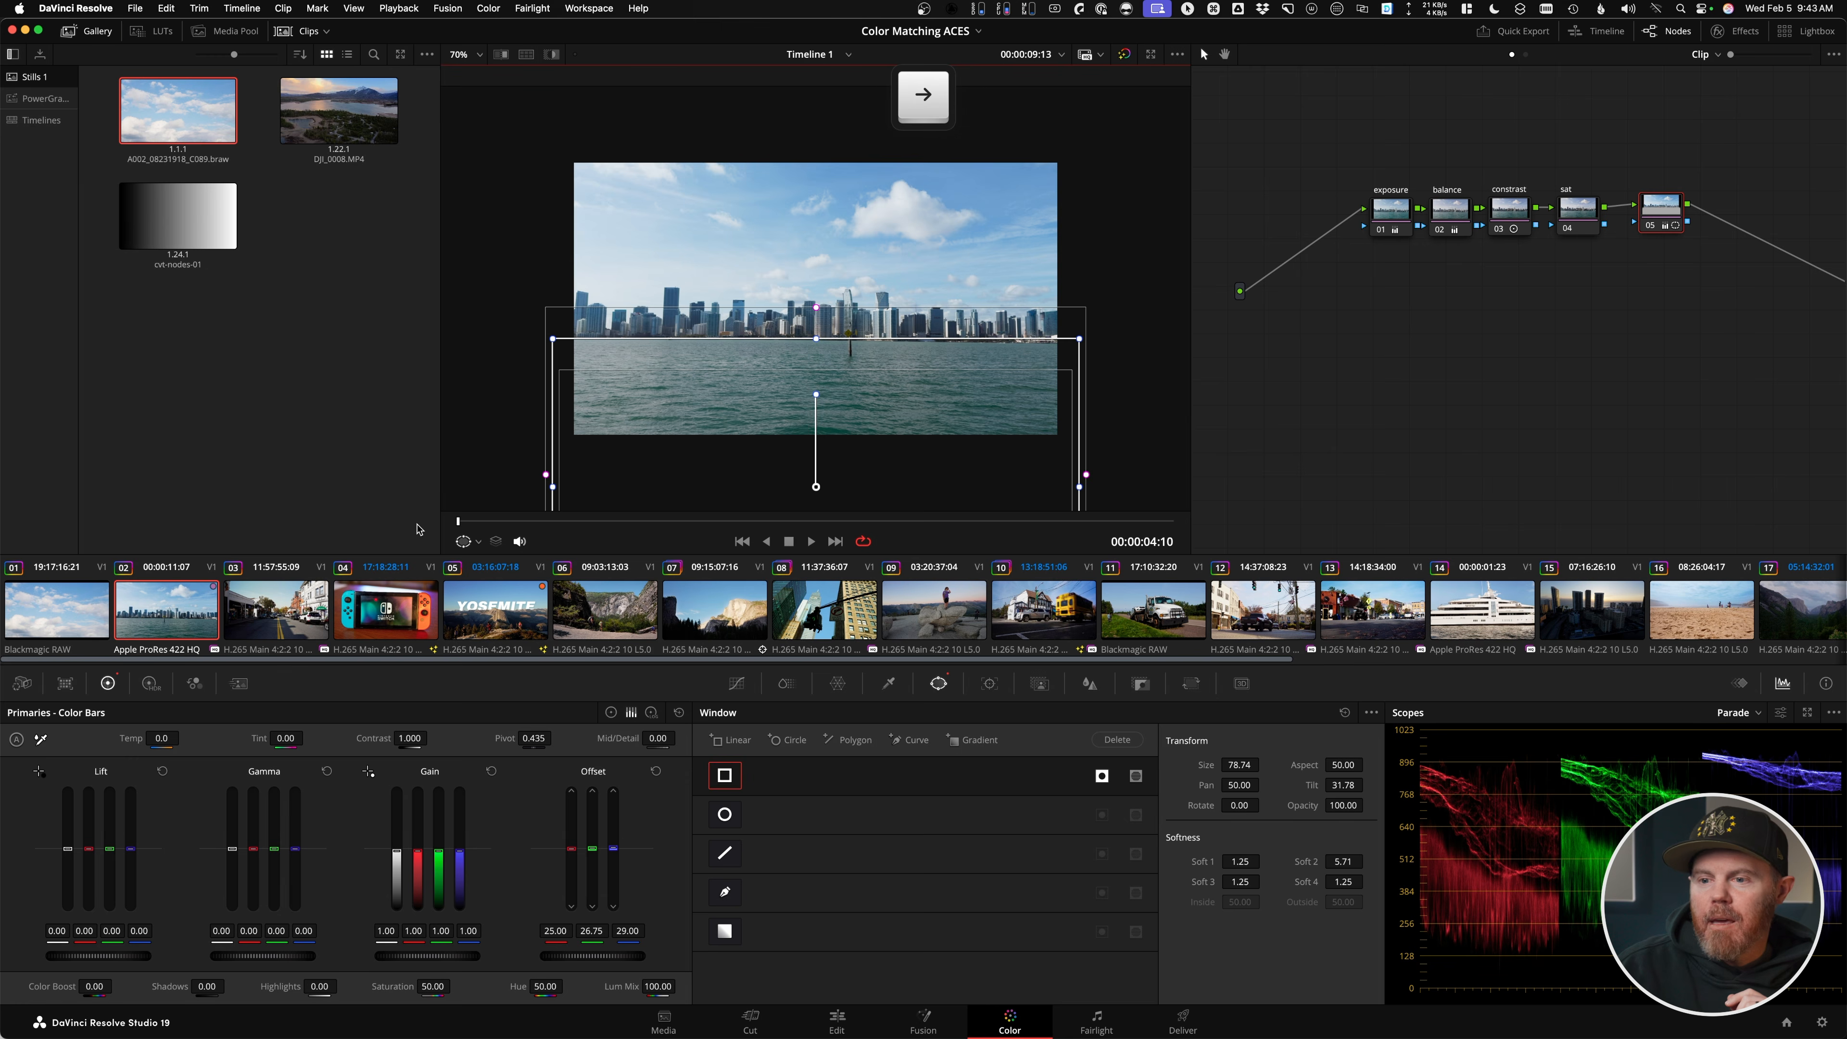
- Select clip 03 and wipe the sky still against it, with the clip's sky and storefronts on one side and the still on the other
left_click(274, 596)
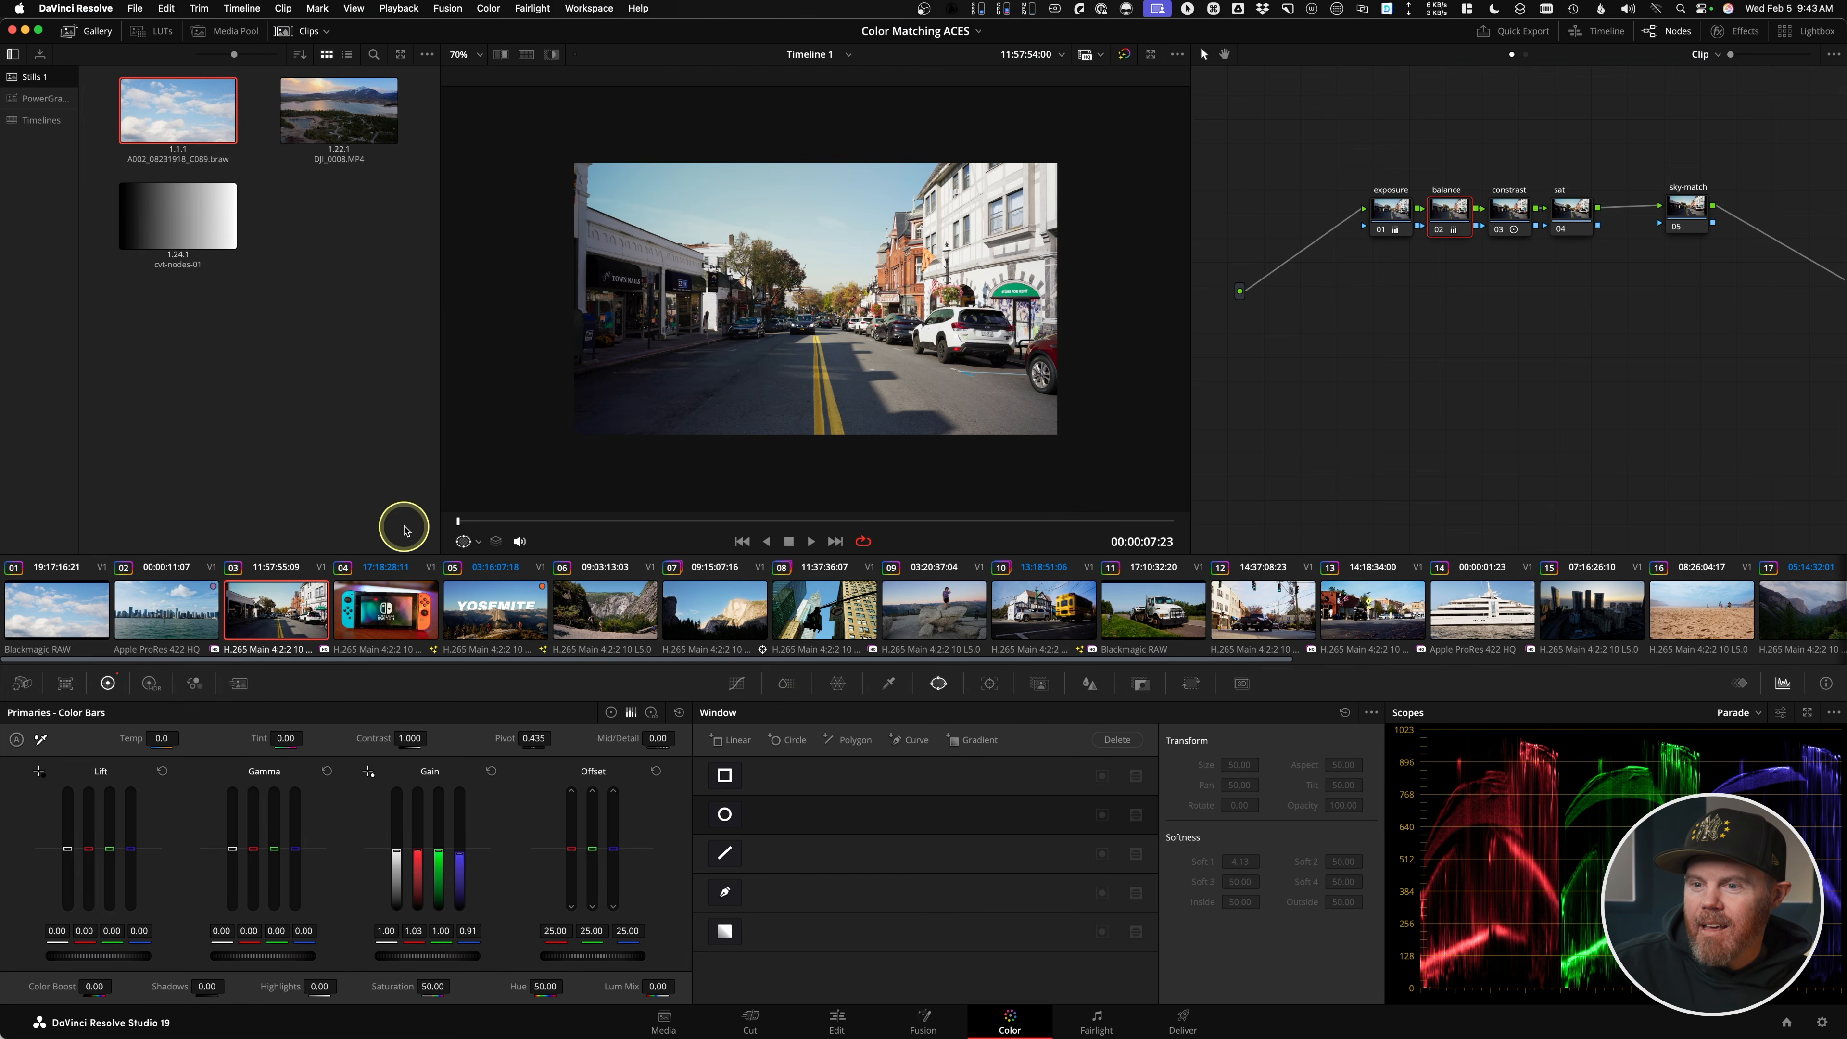
key("super+w")
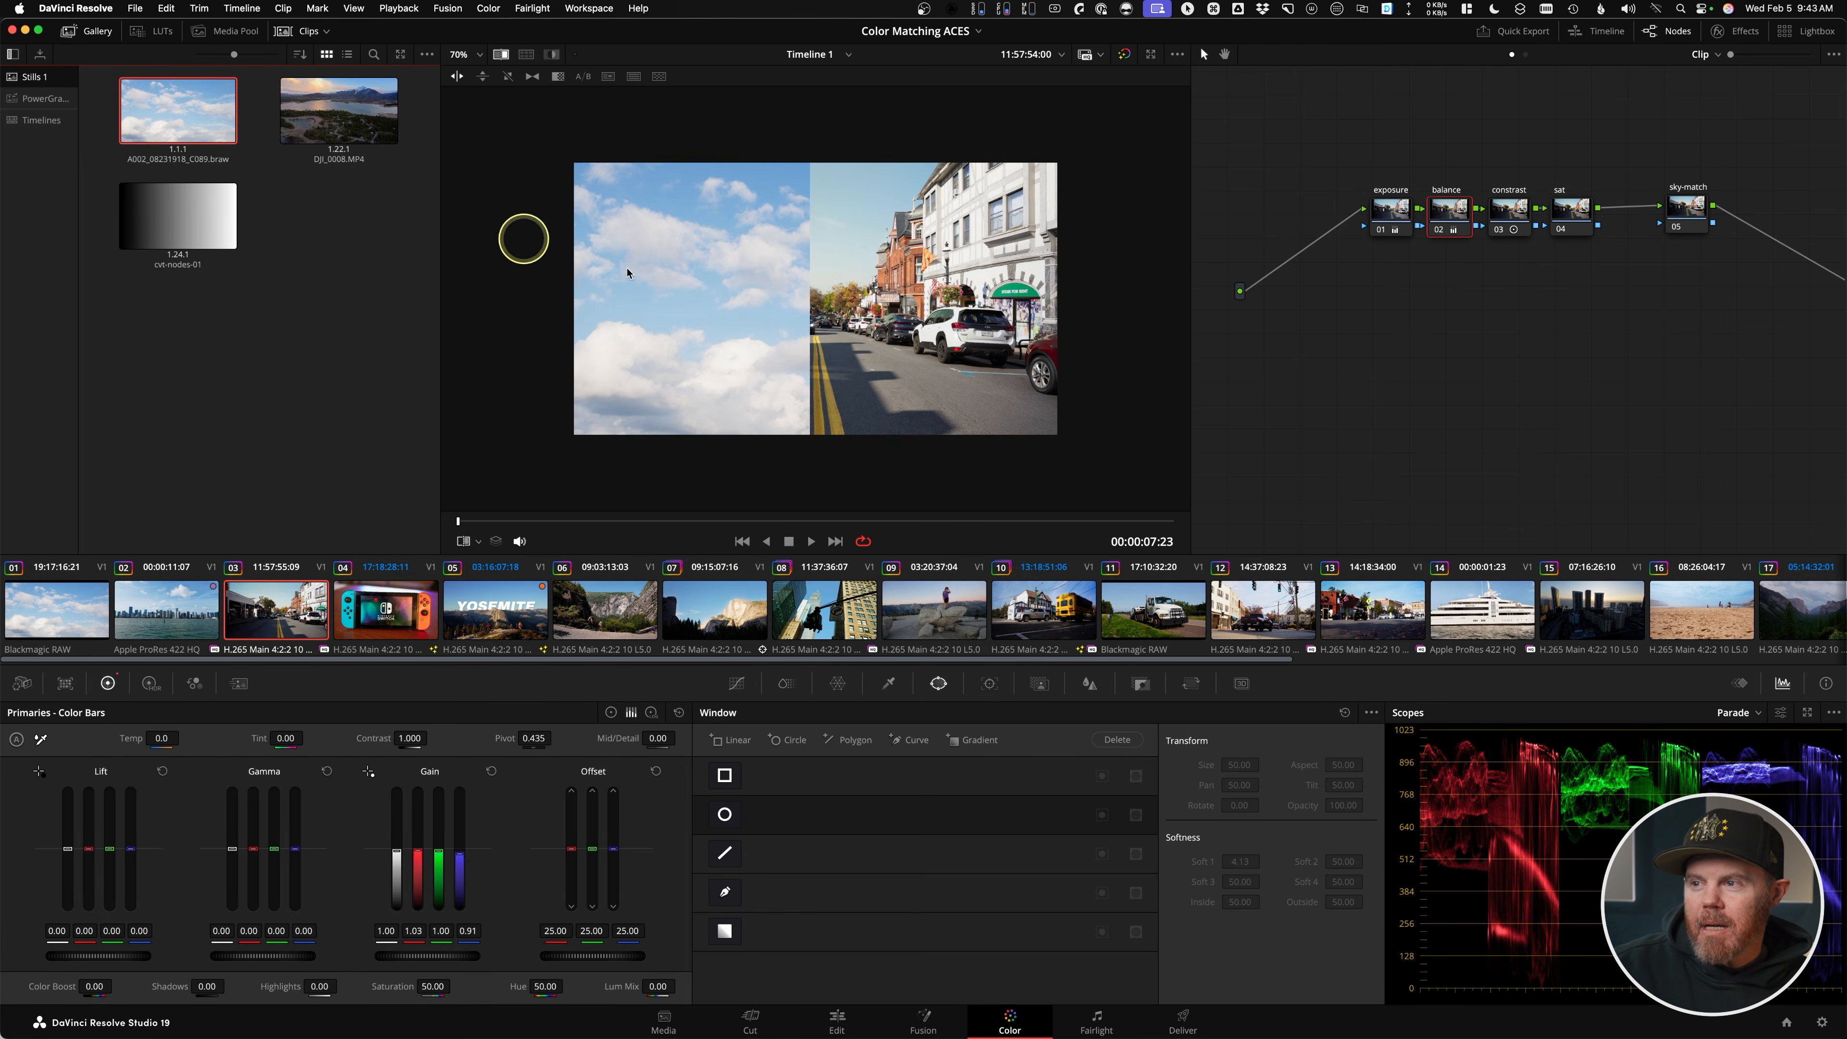
mouse_move(787, 277)
left_mouse_down()
mouse_move(868, 279)
mouse_move(748, 269)
mouse_move(1047, 320)
mouse_move(771, 278)
mouse_move(915, 281)
mouse_move(813, 289)
mouse_move(930, 311)
mouse_move(818, 291)
left_mouse_up()
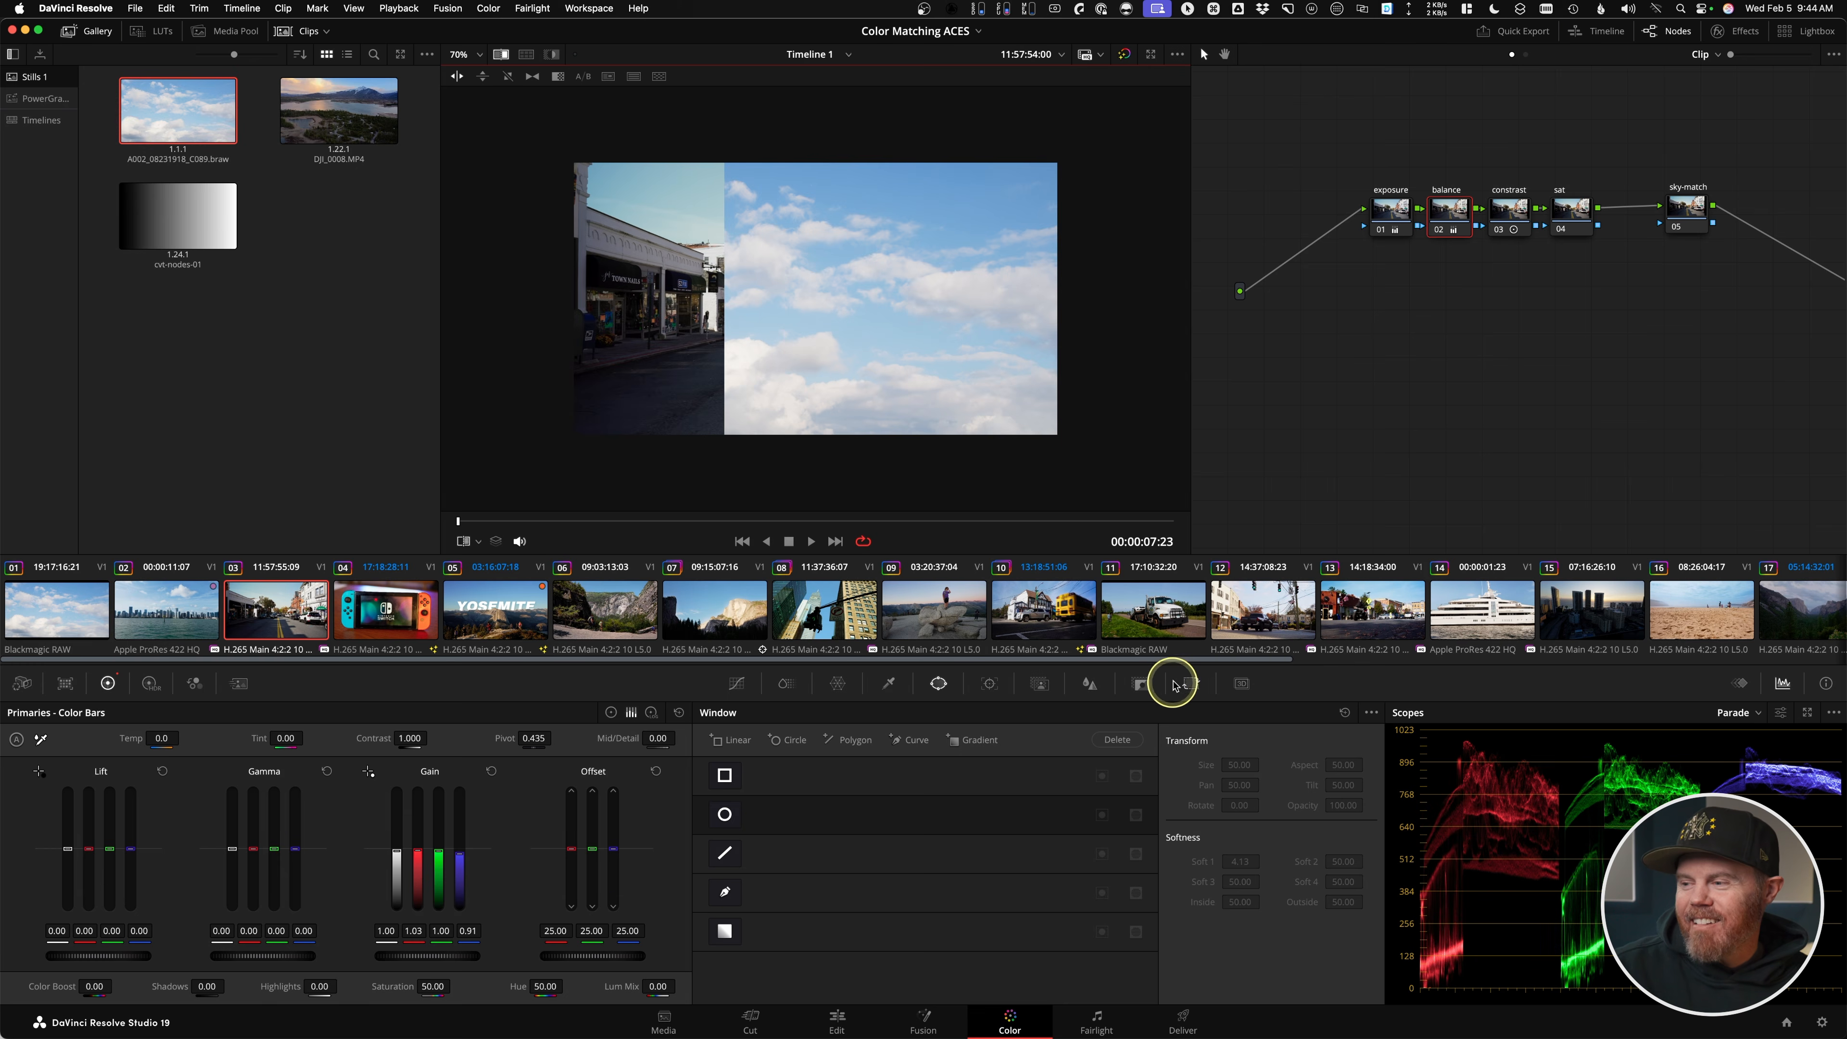
- Set the sizing mode to Reference Sizing and flip the sky still horizontally
key("ctrl")
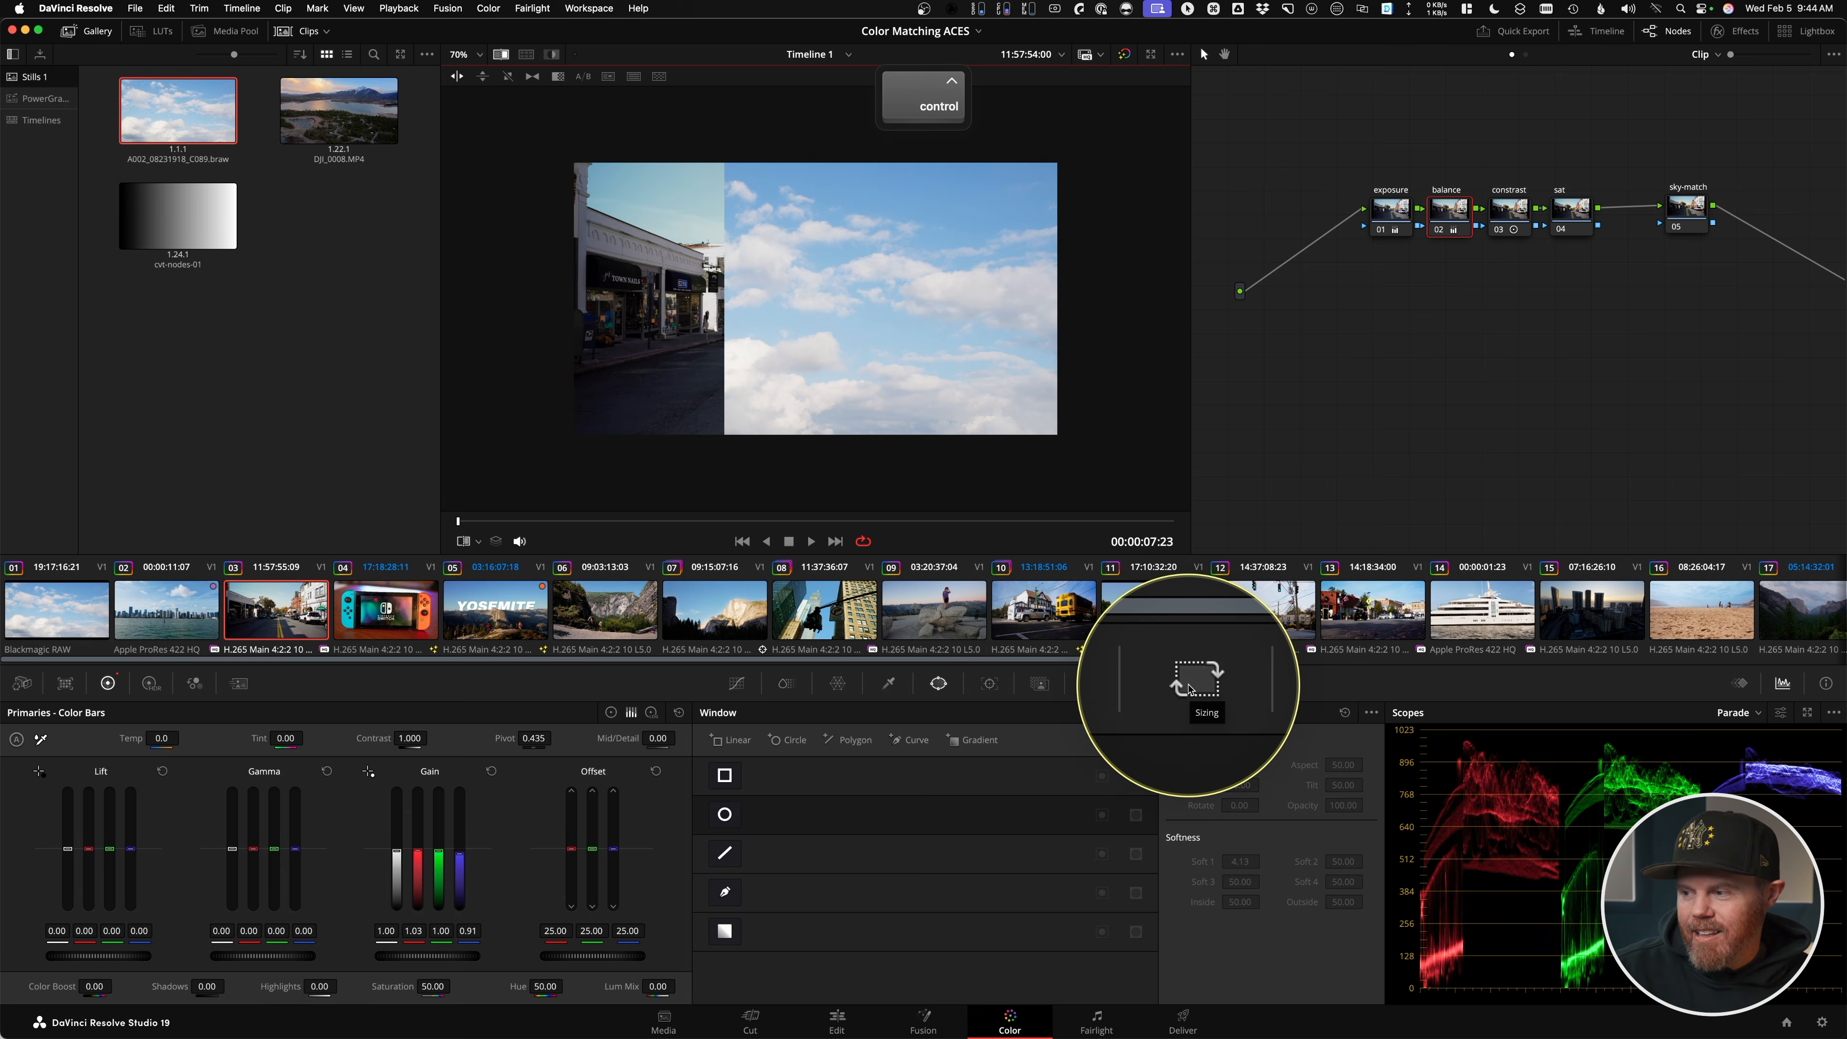
left_click(1189, 686)
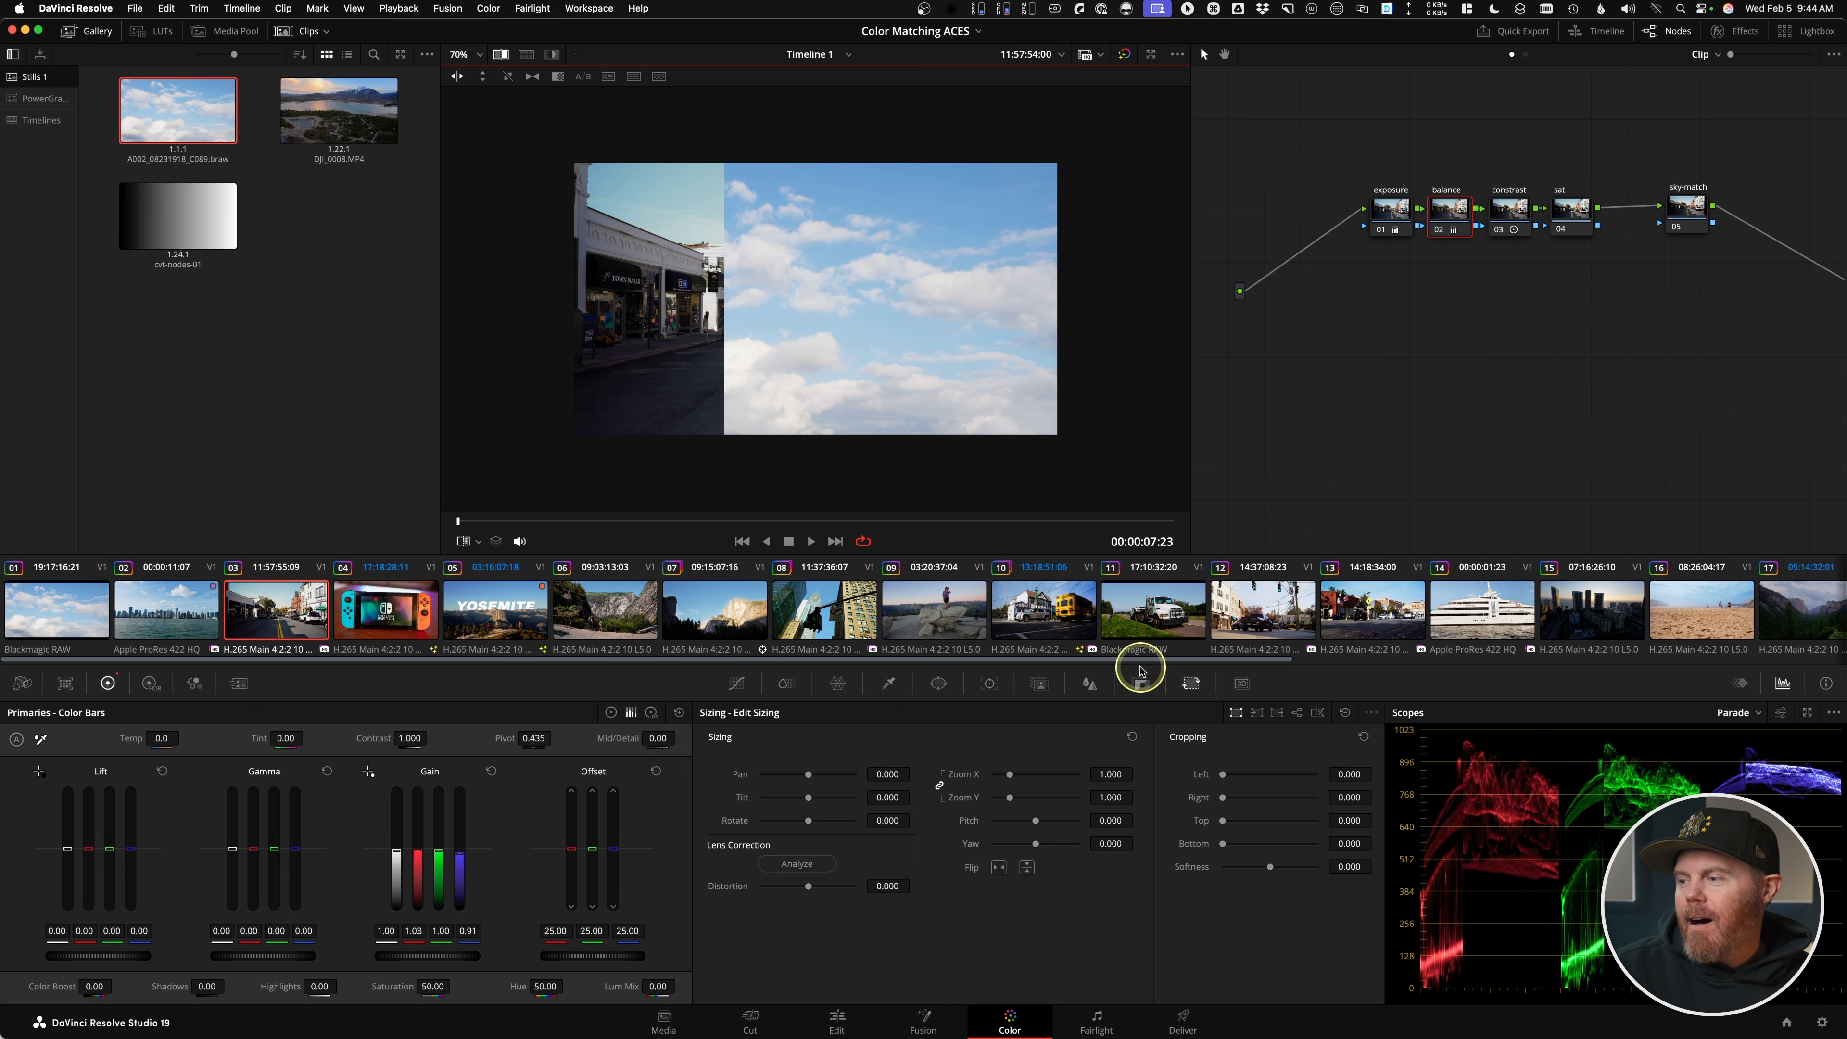
key("ctrl")
left_click(1320, 716)
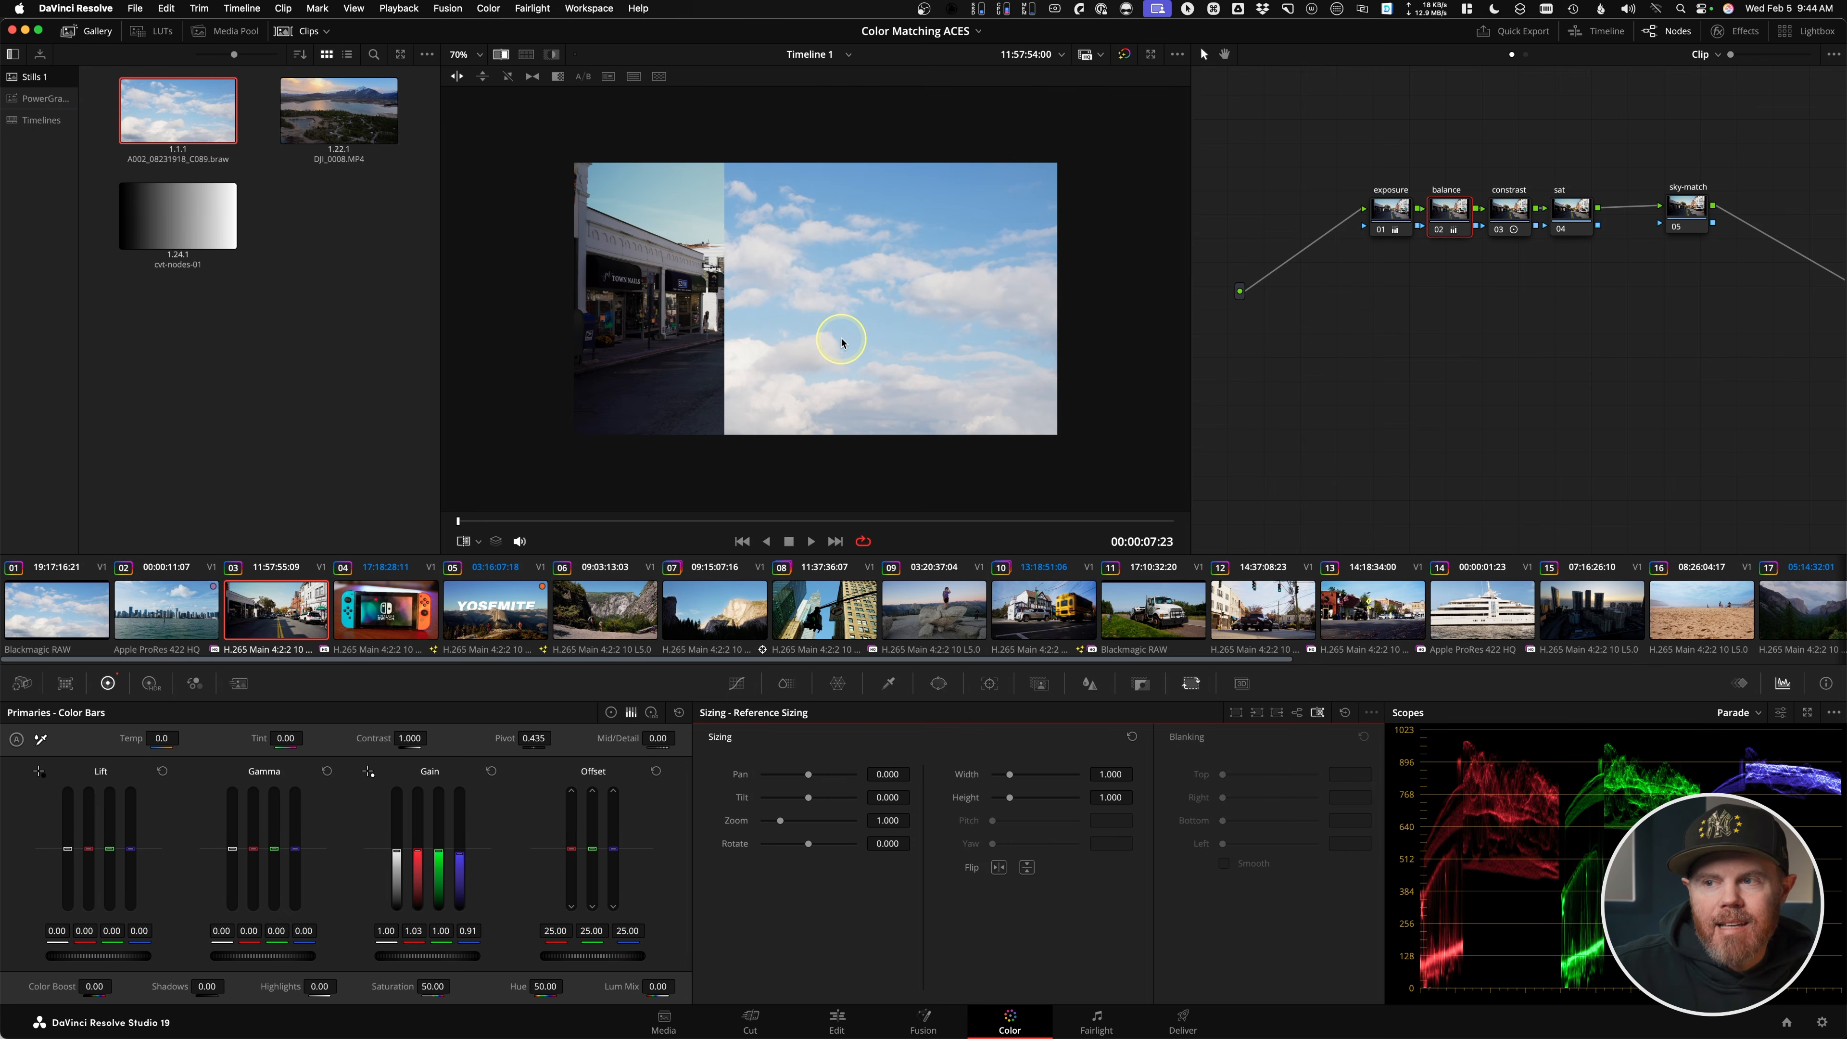
left_click(494, 54)
left_click(495, 53)
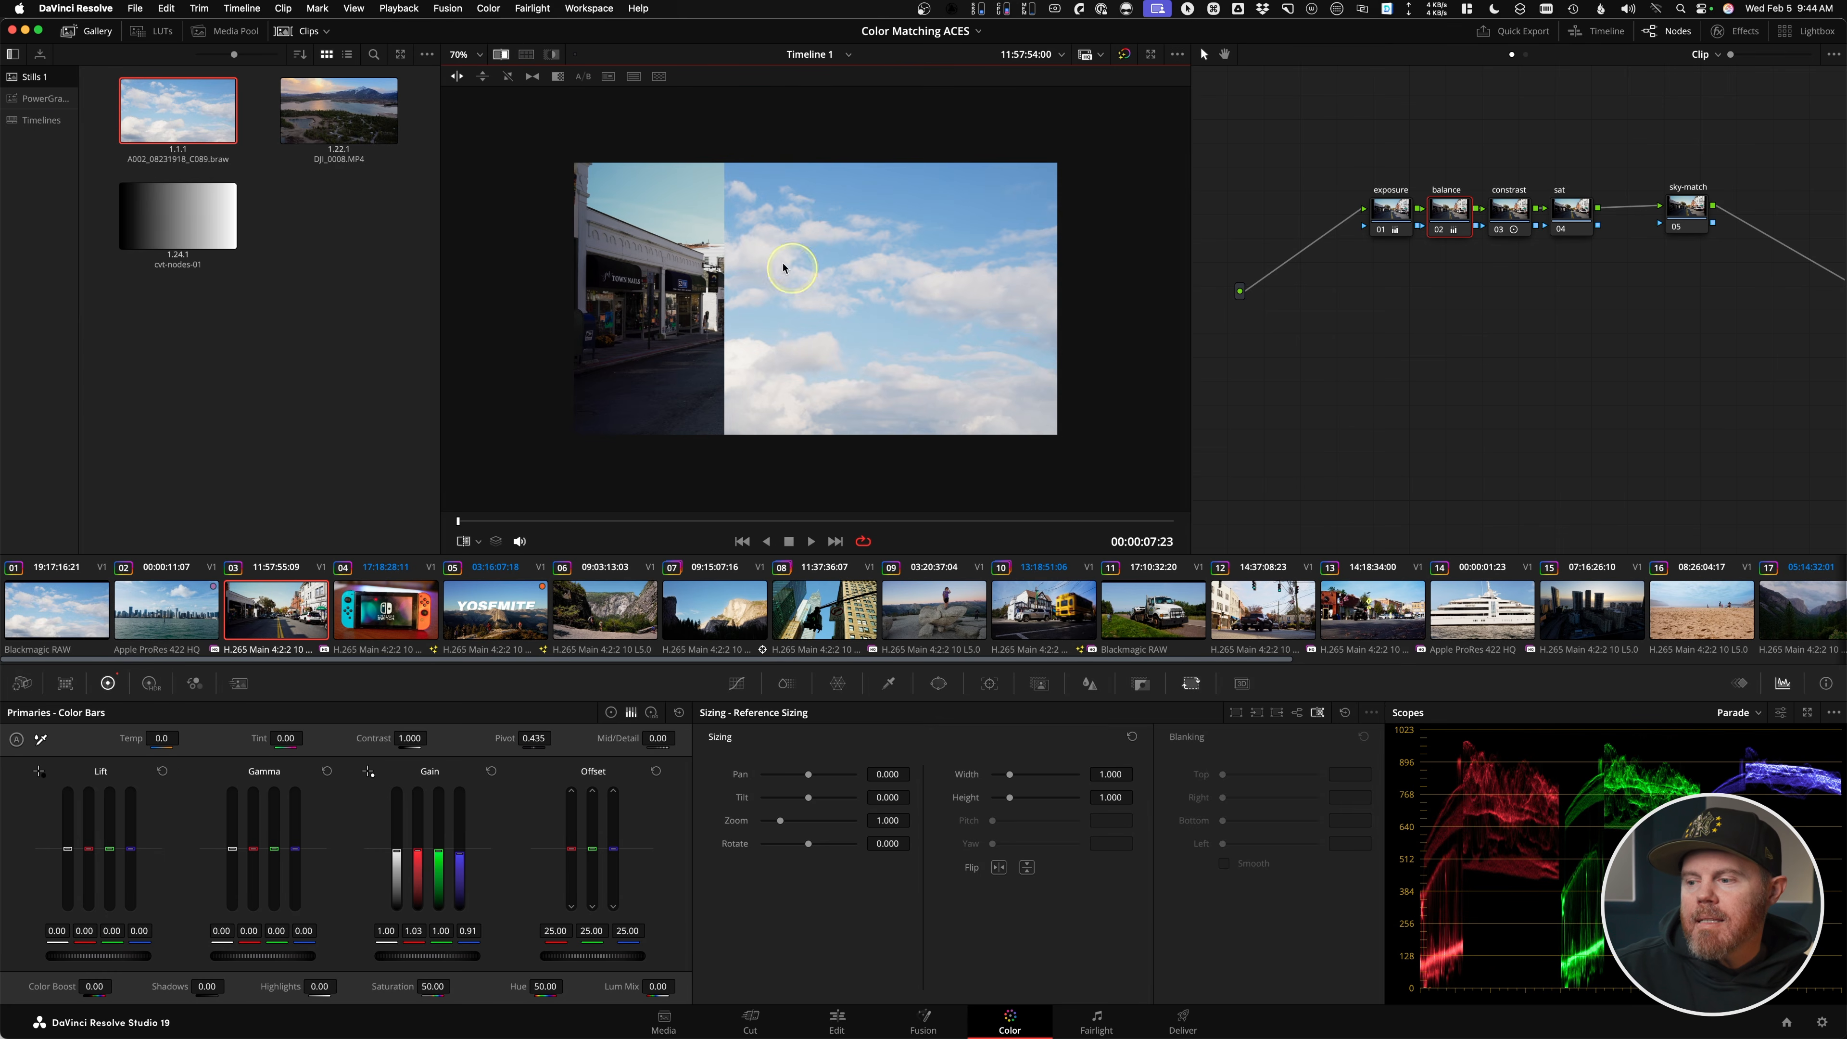
left_click(999, 868)
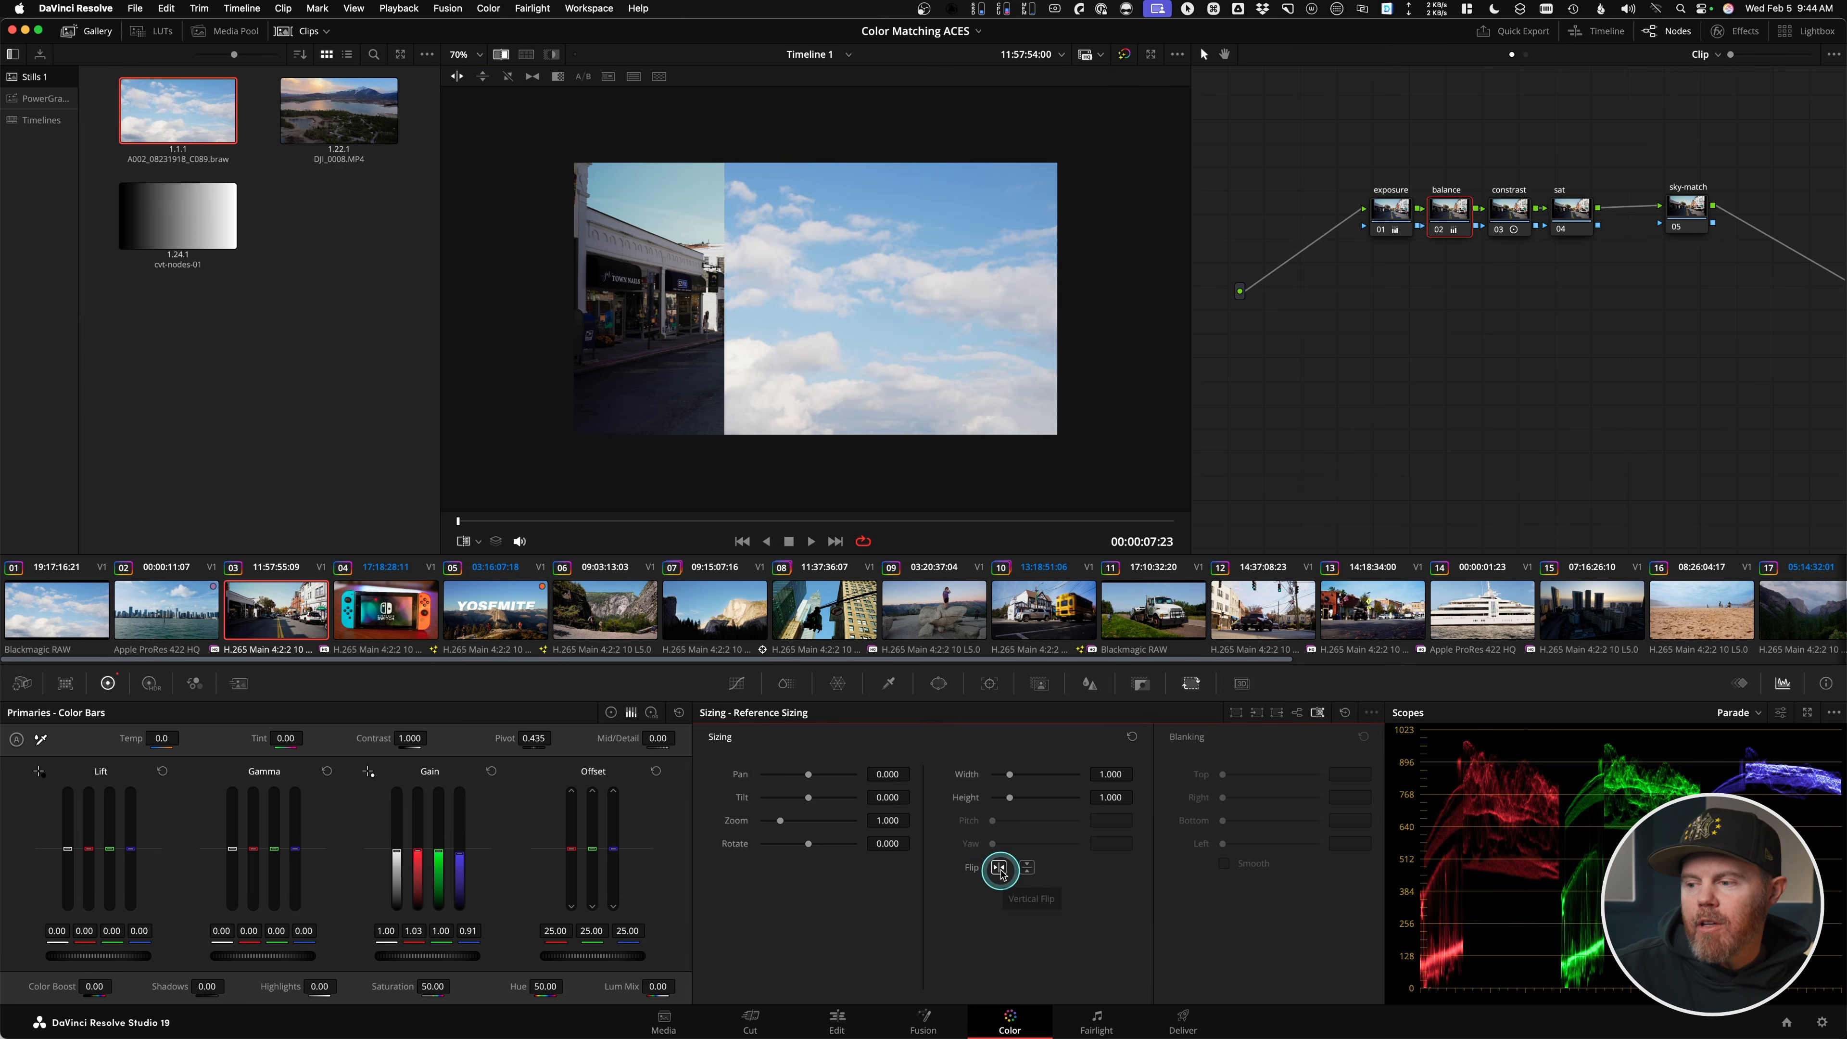
left_click(999, 868)
left_click(999, 868)
left_click(999, 868)
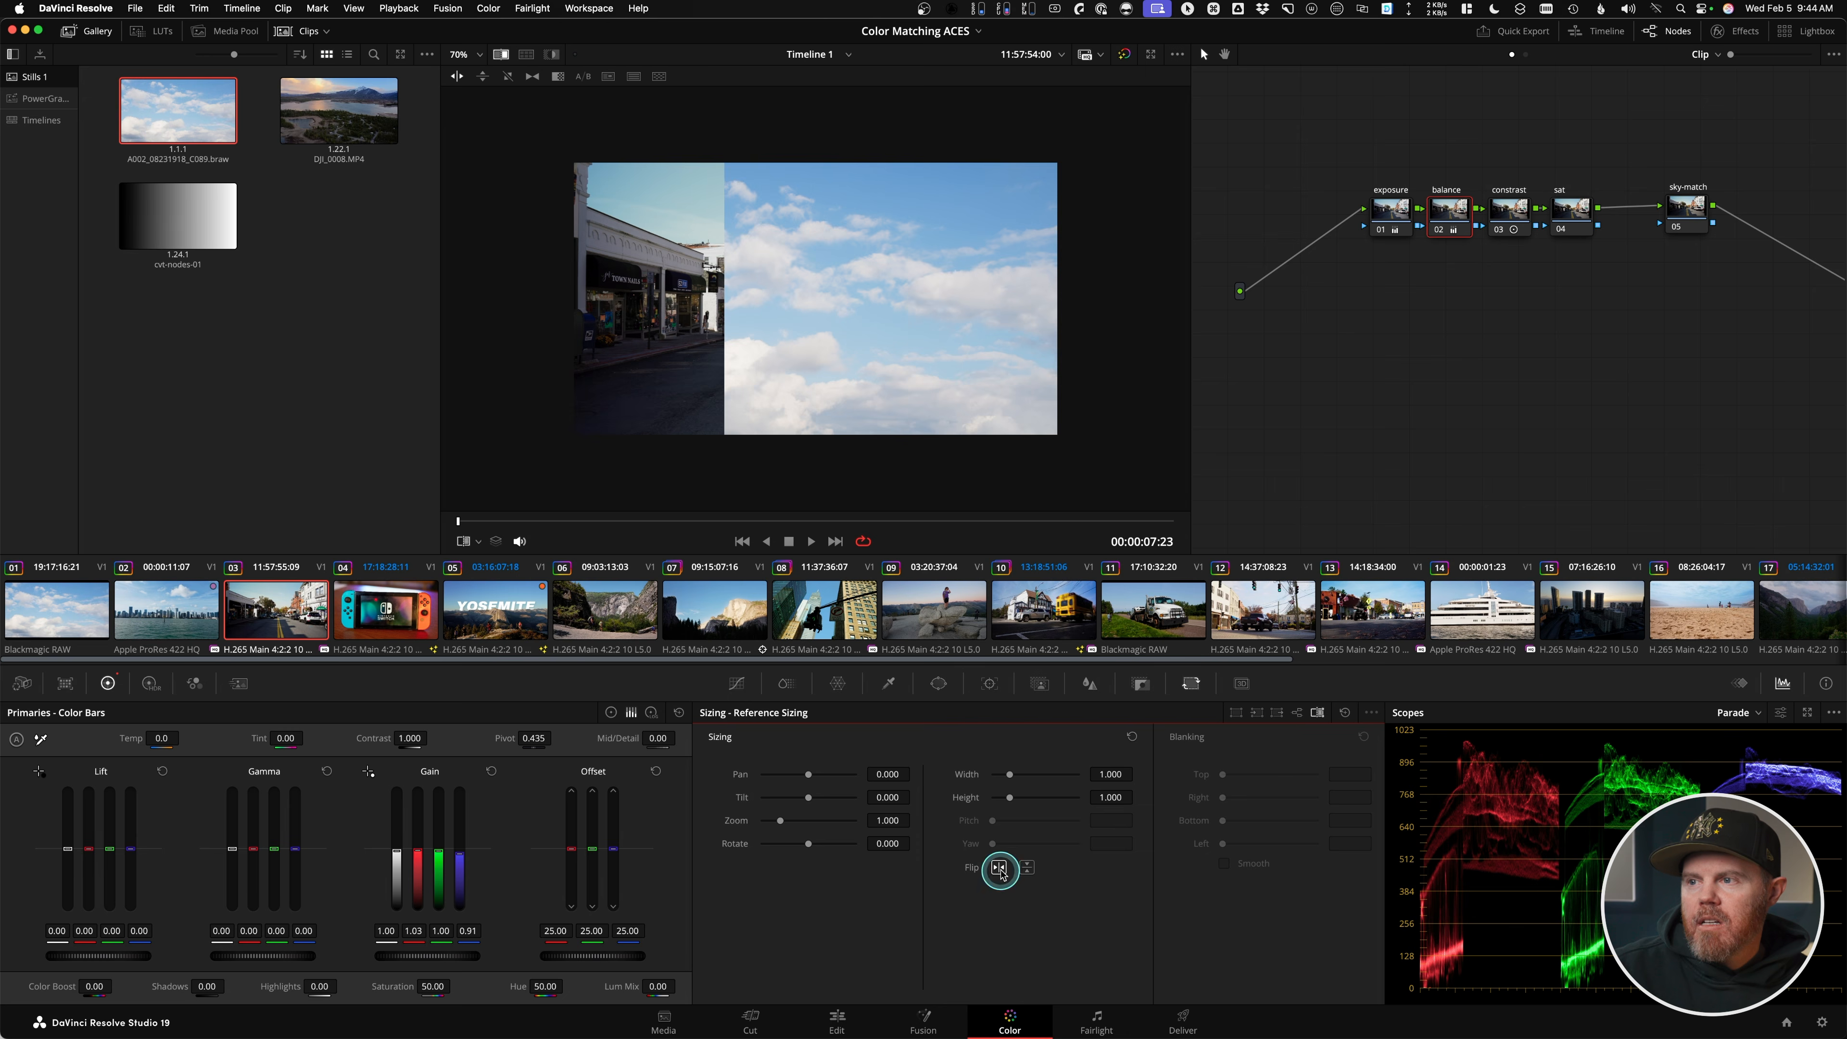
left_click(999, 868)
- Reposition the wipe and enlarge the viewer image to 176% so clip 03's sky meets the flipped still's blue sky
left_click_drag(808, 280, 738, 295)
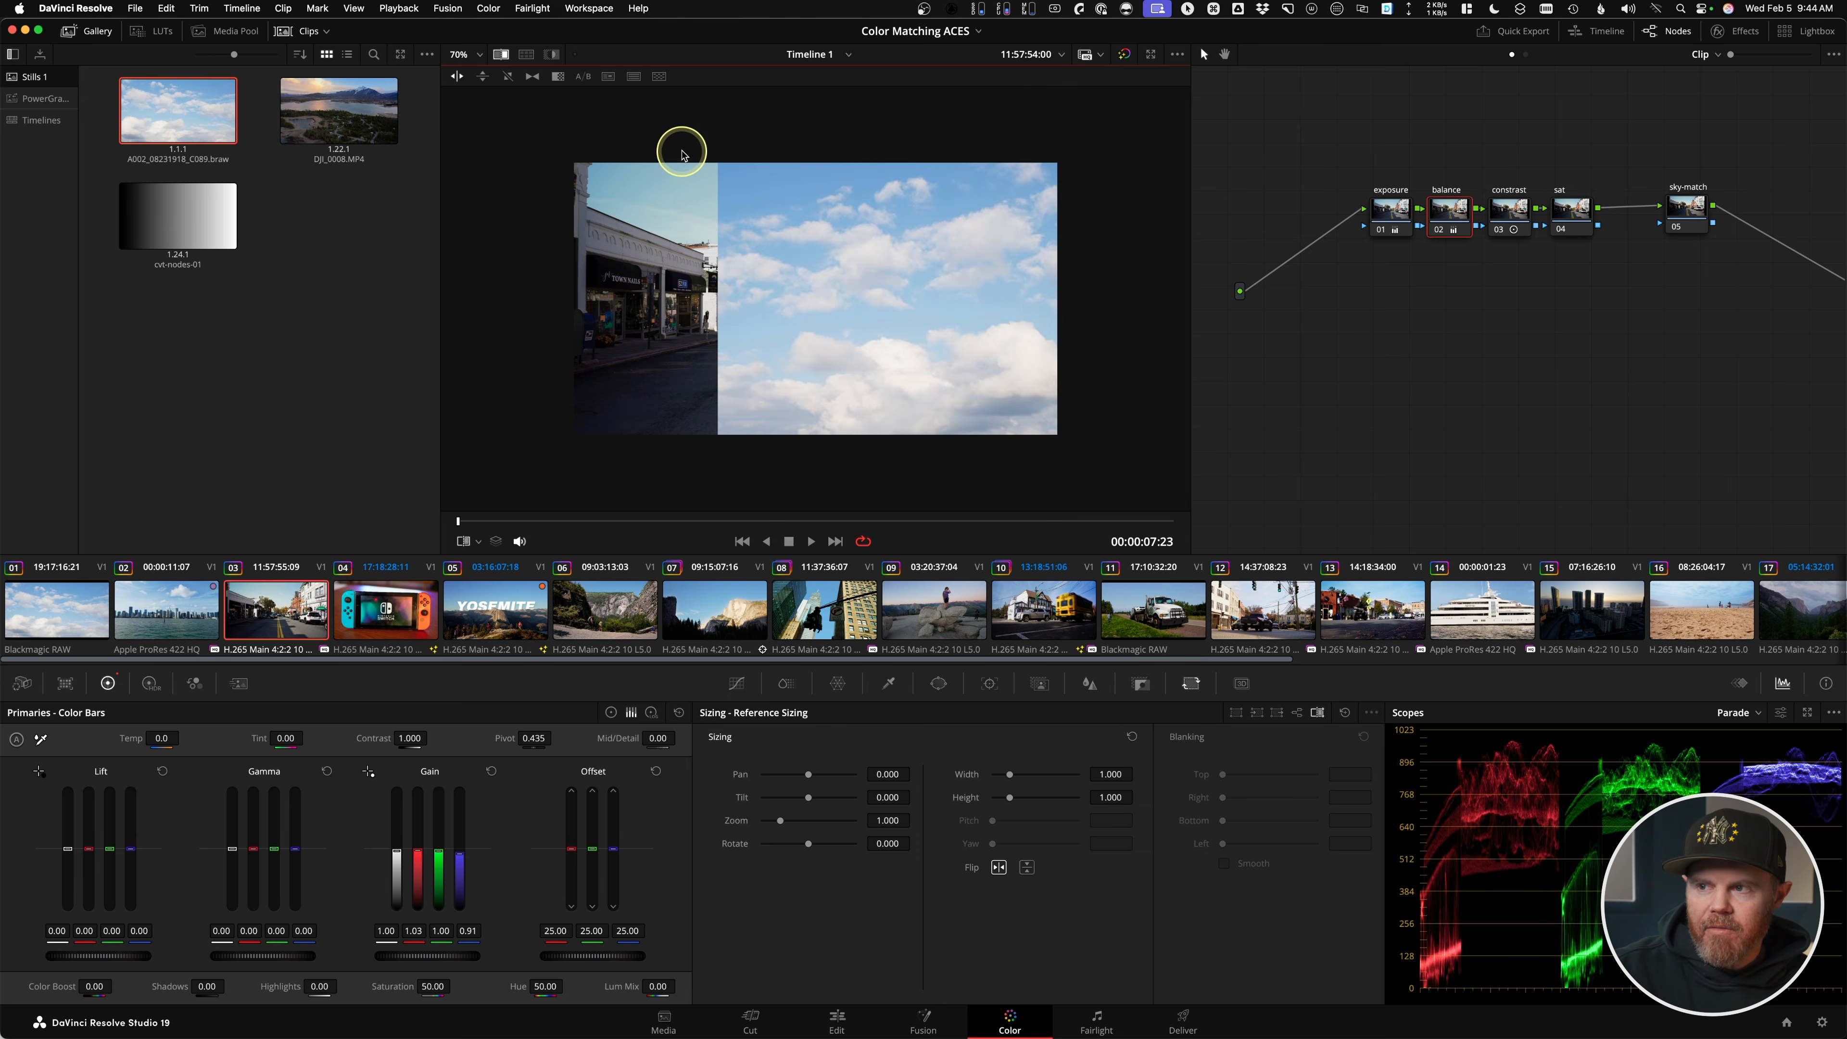
scroll(693, 156, "up", 3)
scroll(747, 231, "up", 6)
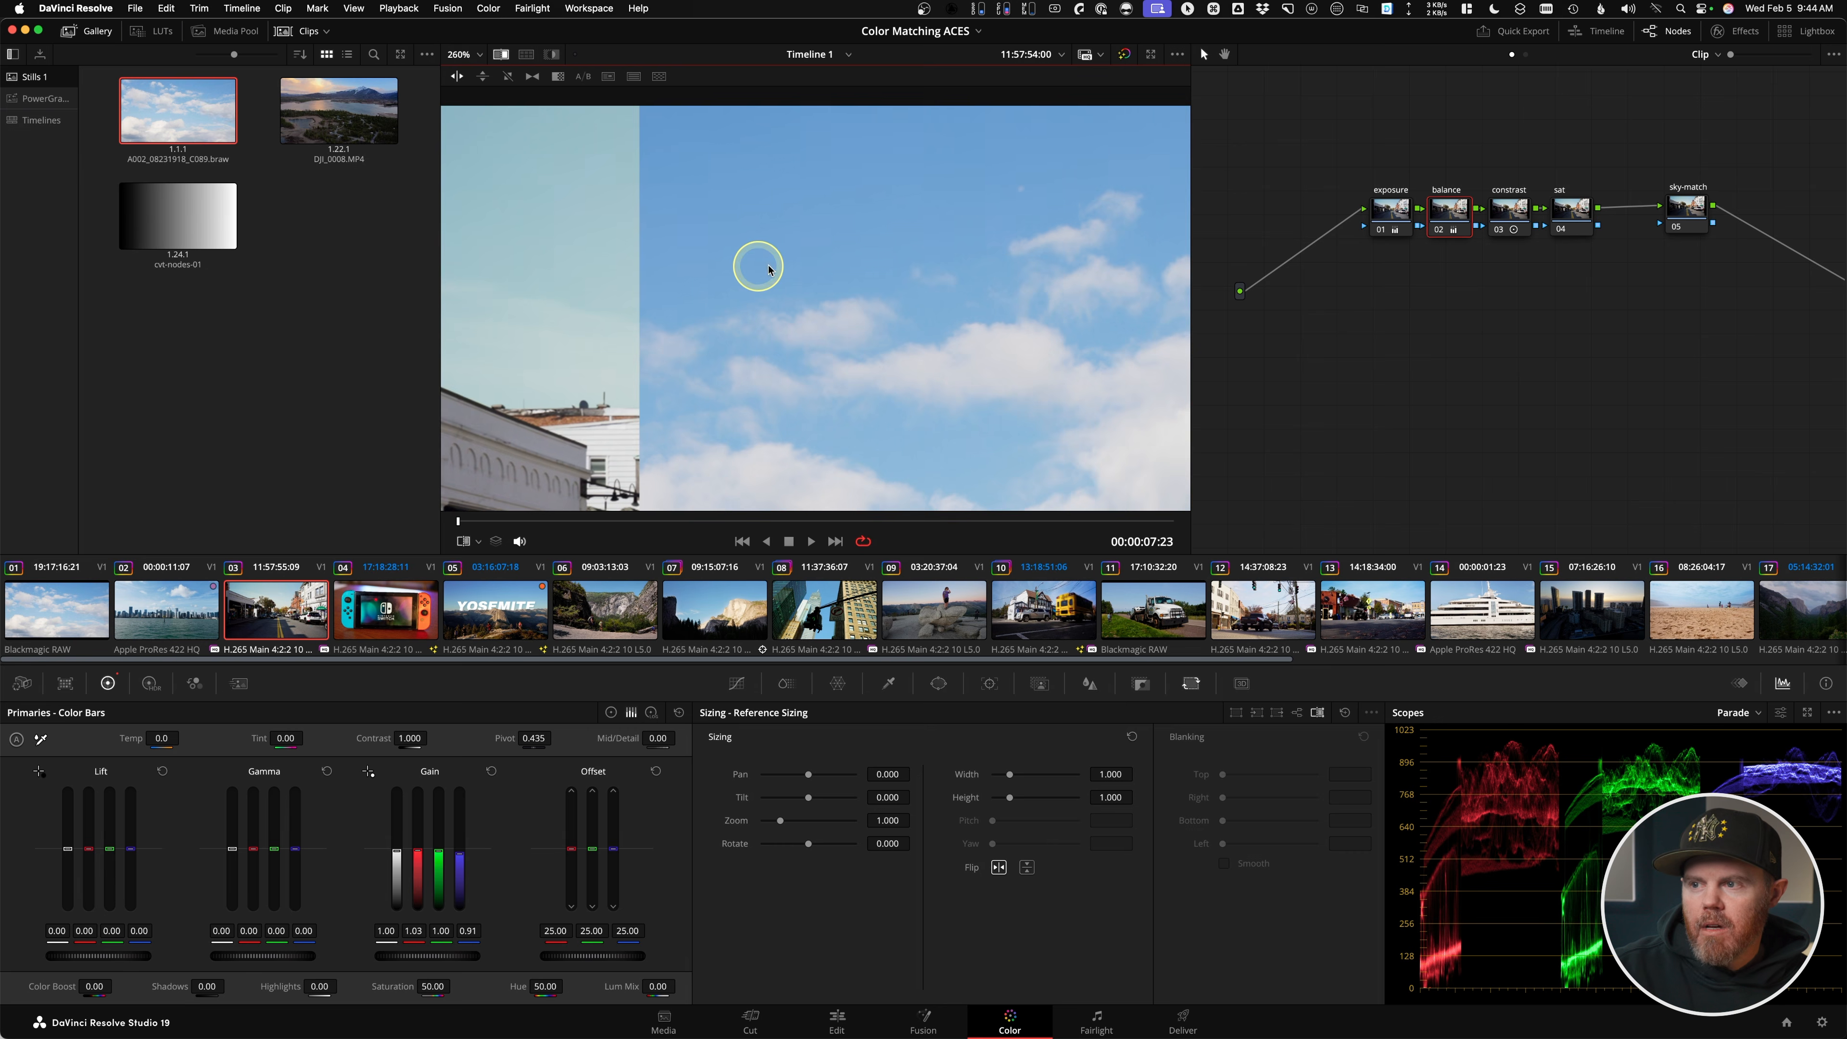
left_click(997, 867)
left_click(997, 867)
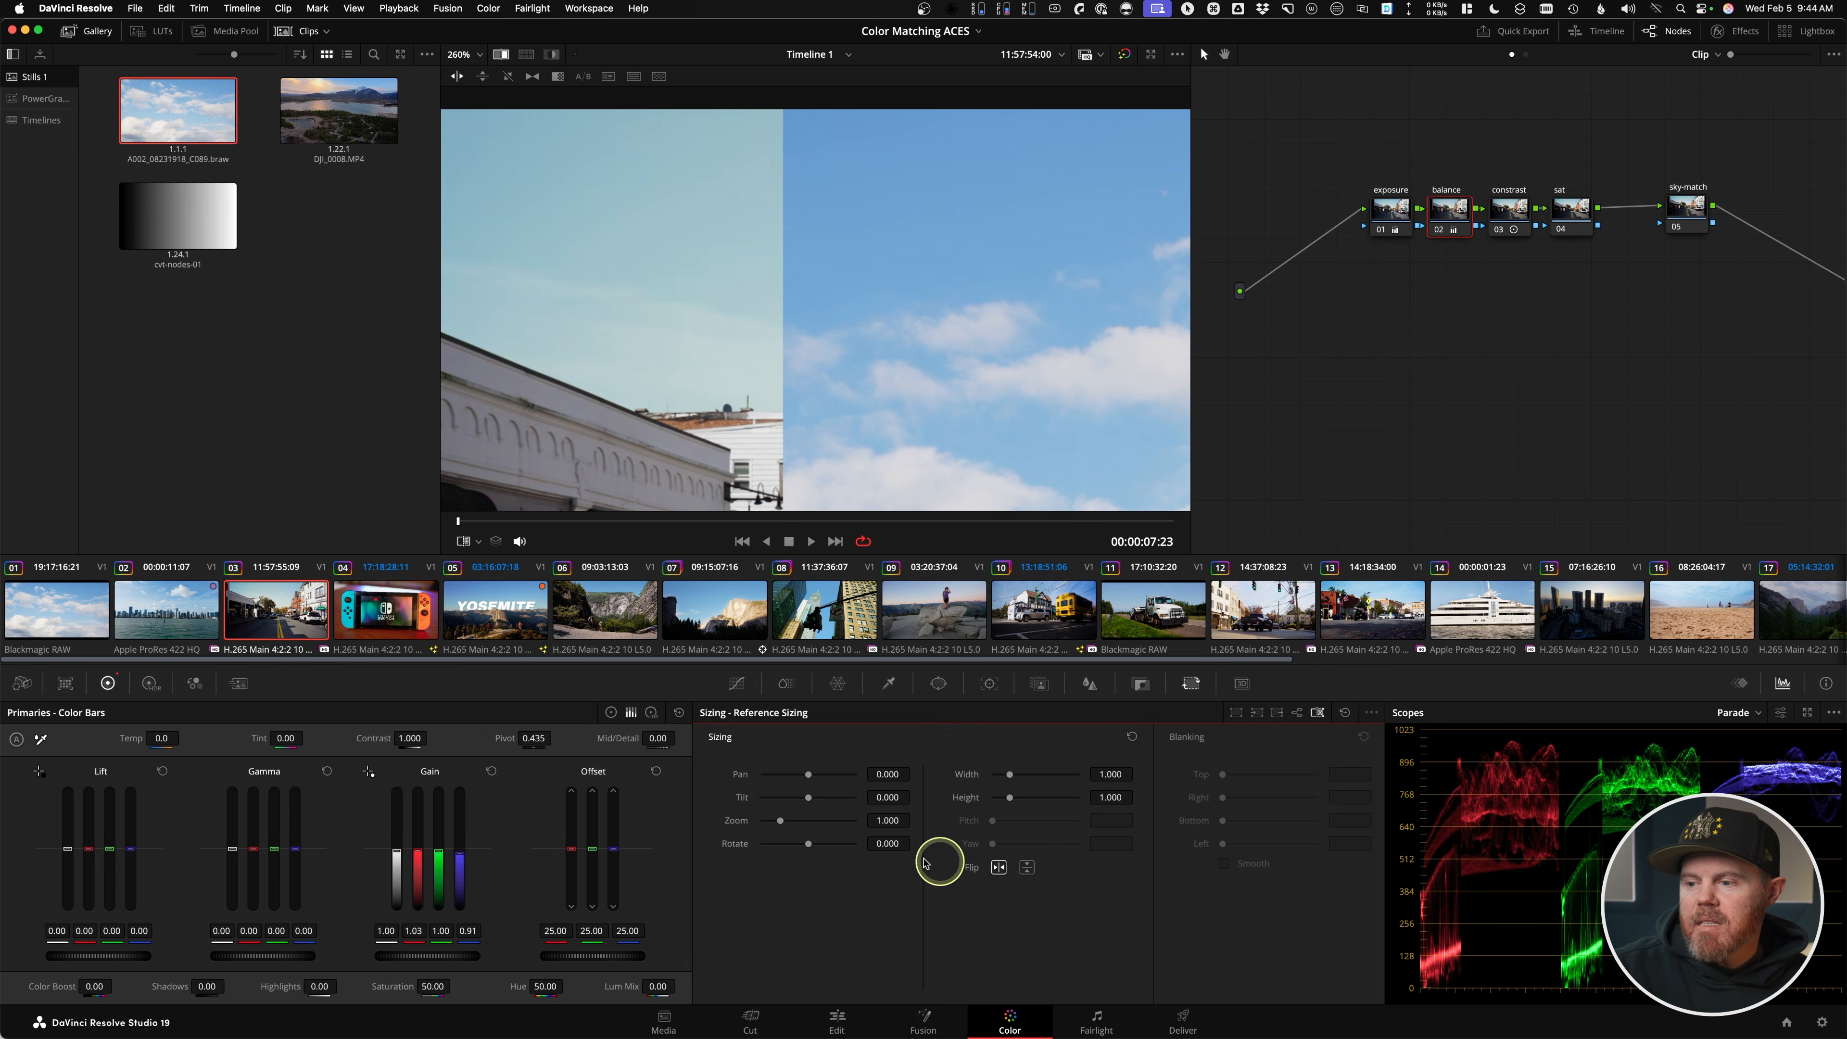
scroll(828, 365, "down", 3)
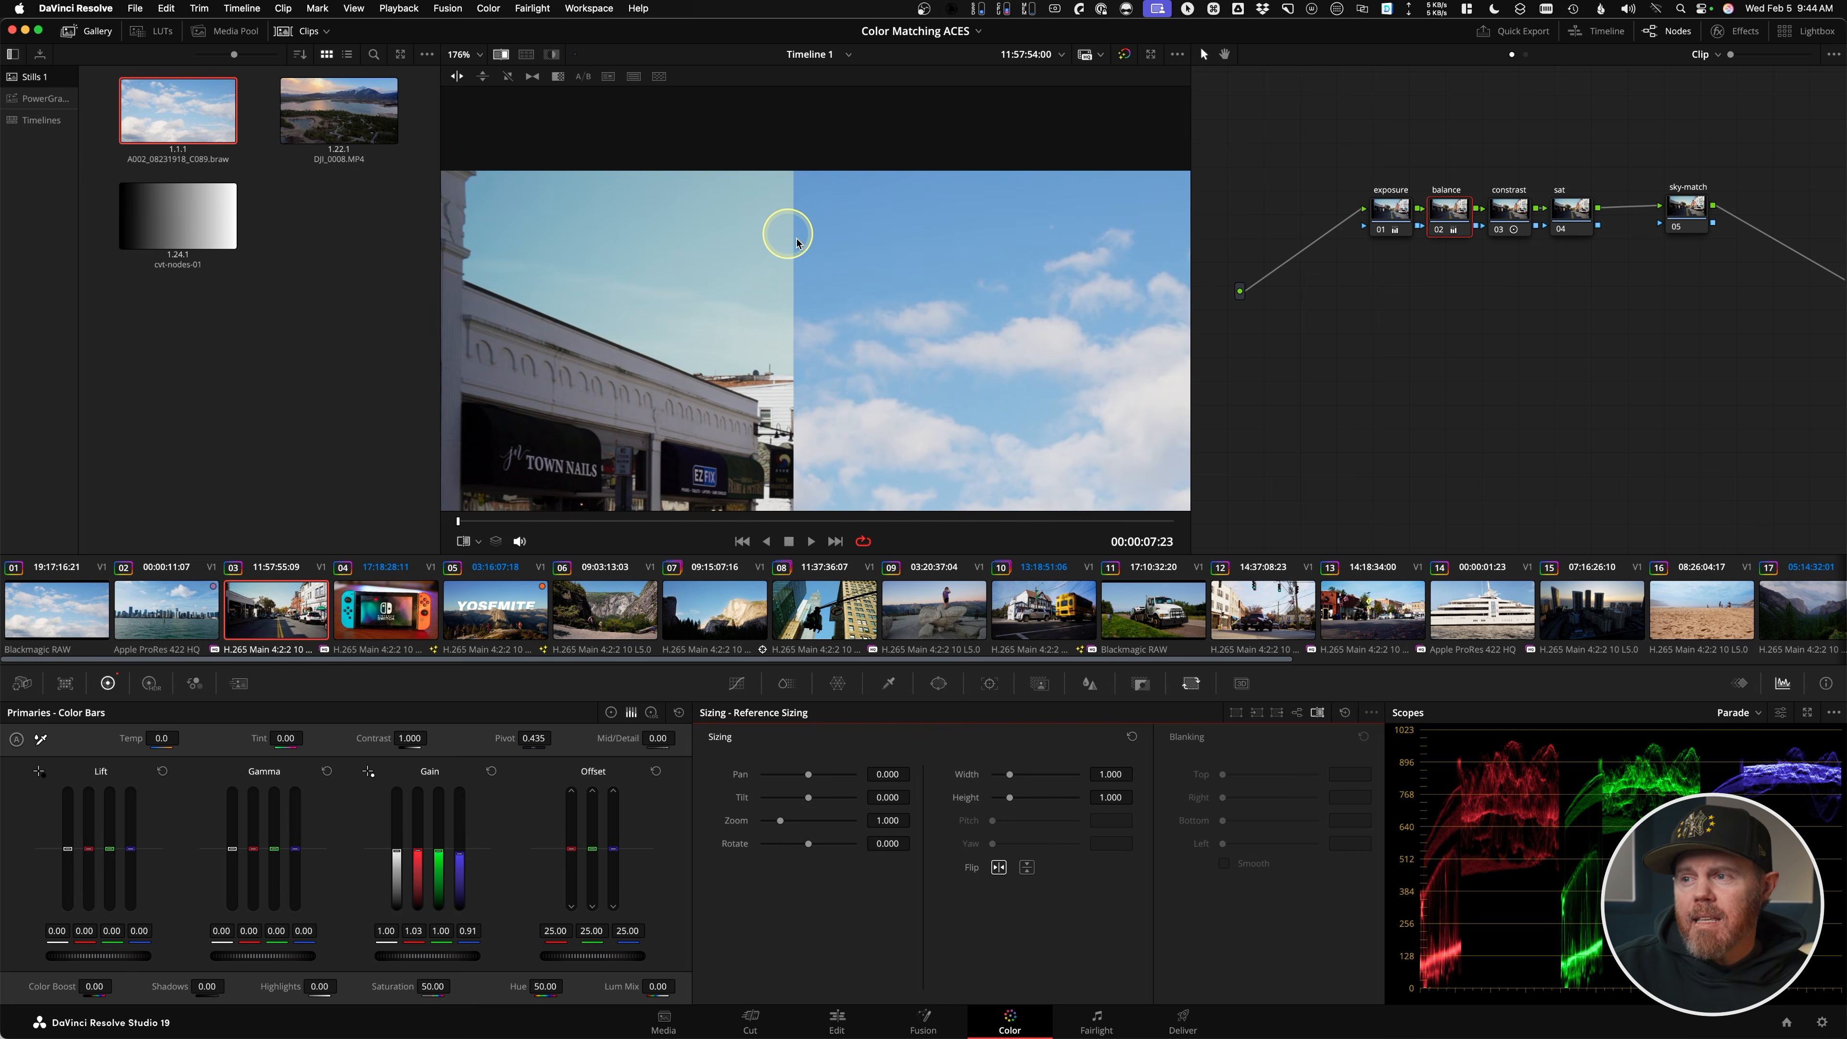
left_click_drag(836, 241, 878, 213)
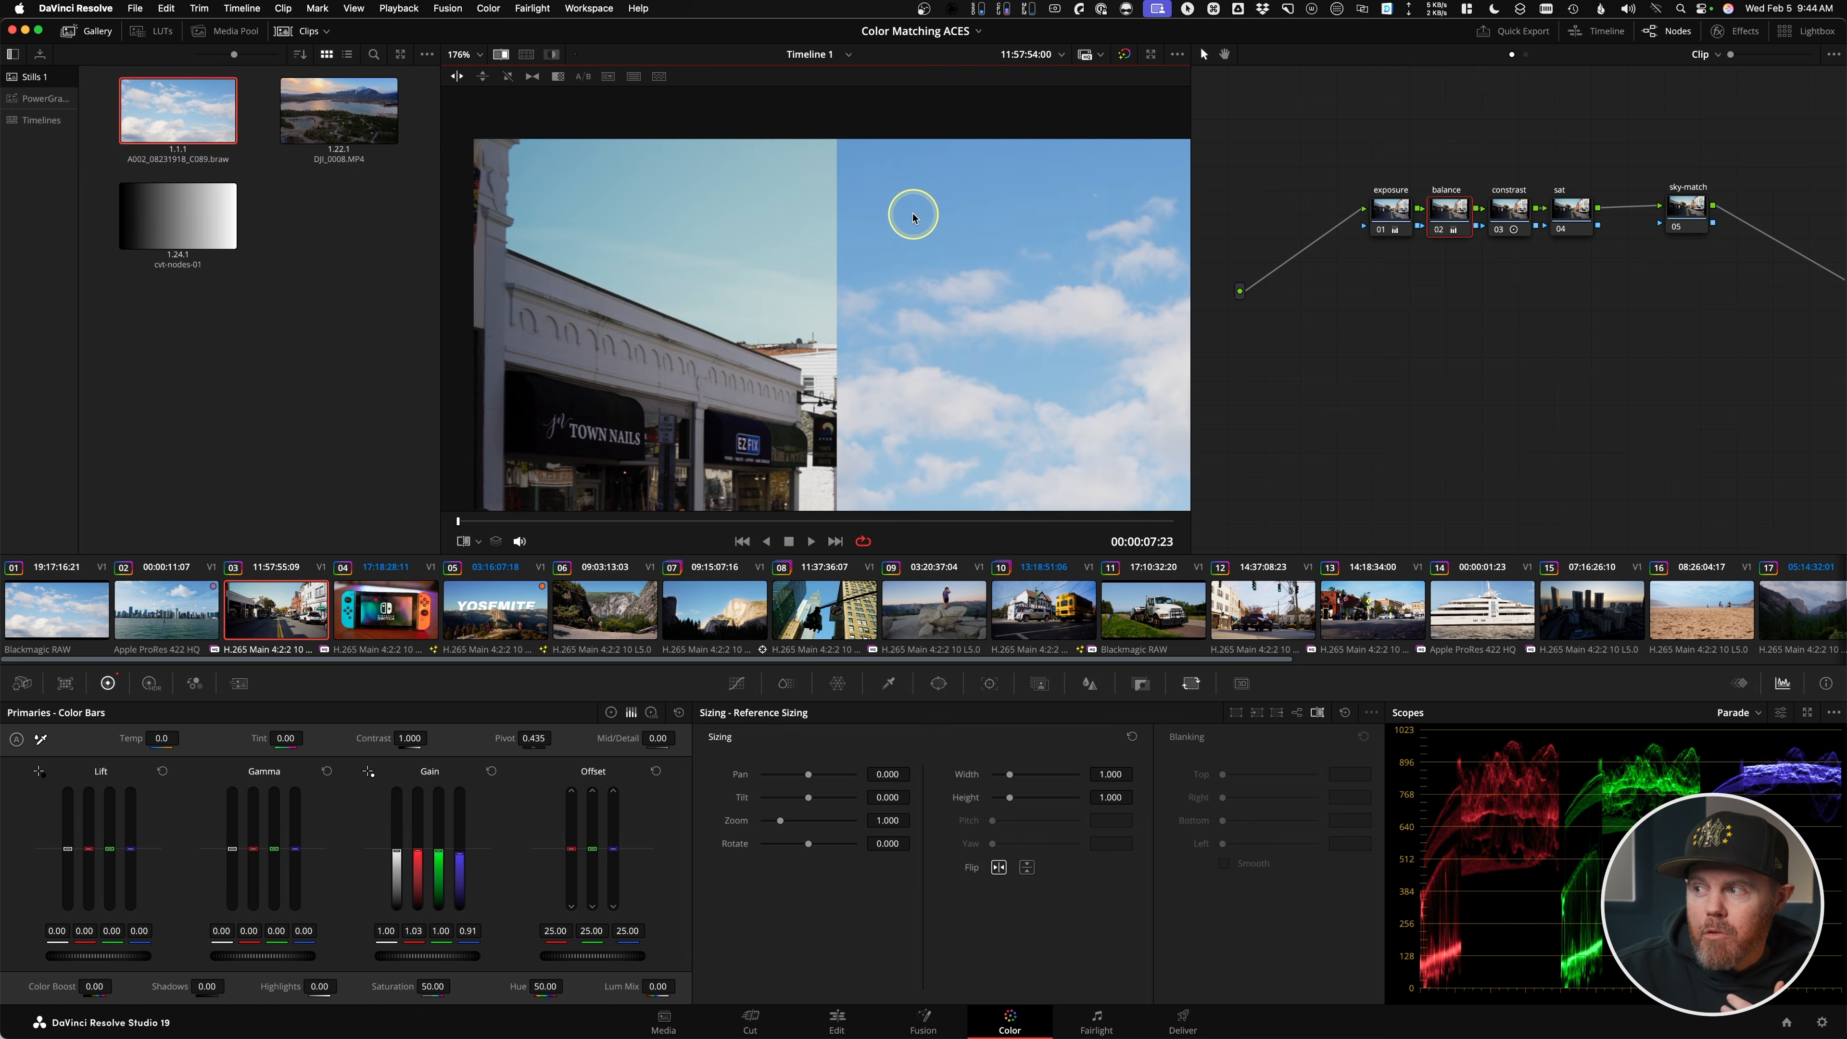
- Select clip 03's sky-match node, view only the green channel, and lower the green offset to 19.75 to match the still
mouse_move(1681, 215)
left_mouse_down()
mouse_move(1642, 224)
mouse_move(1657, 218)
left_mouse_up()
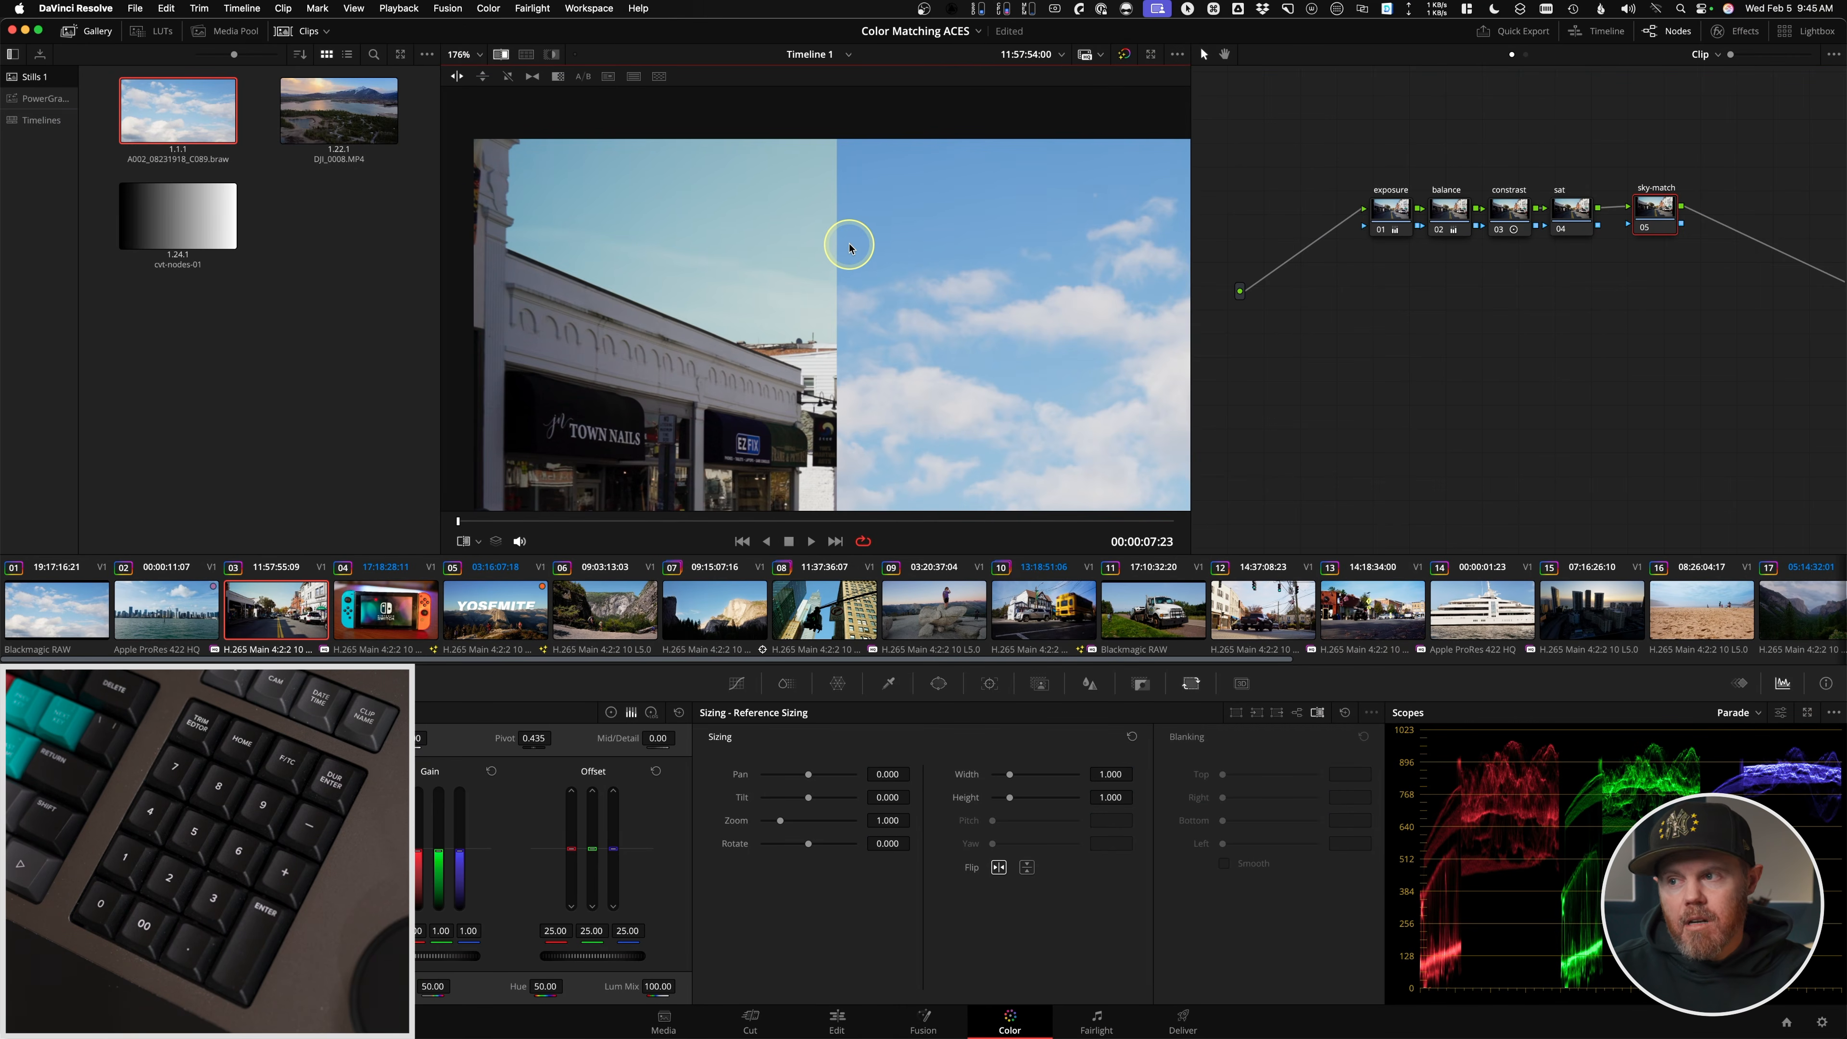
key("g")
left_click_drag(845, 214, 690, 205)
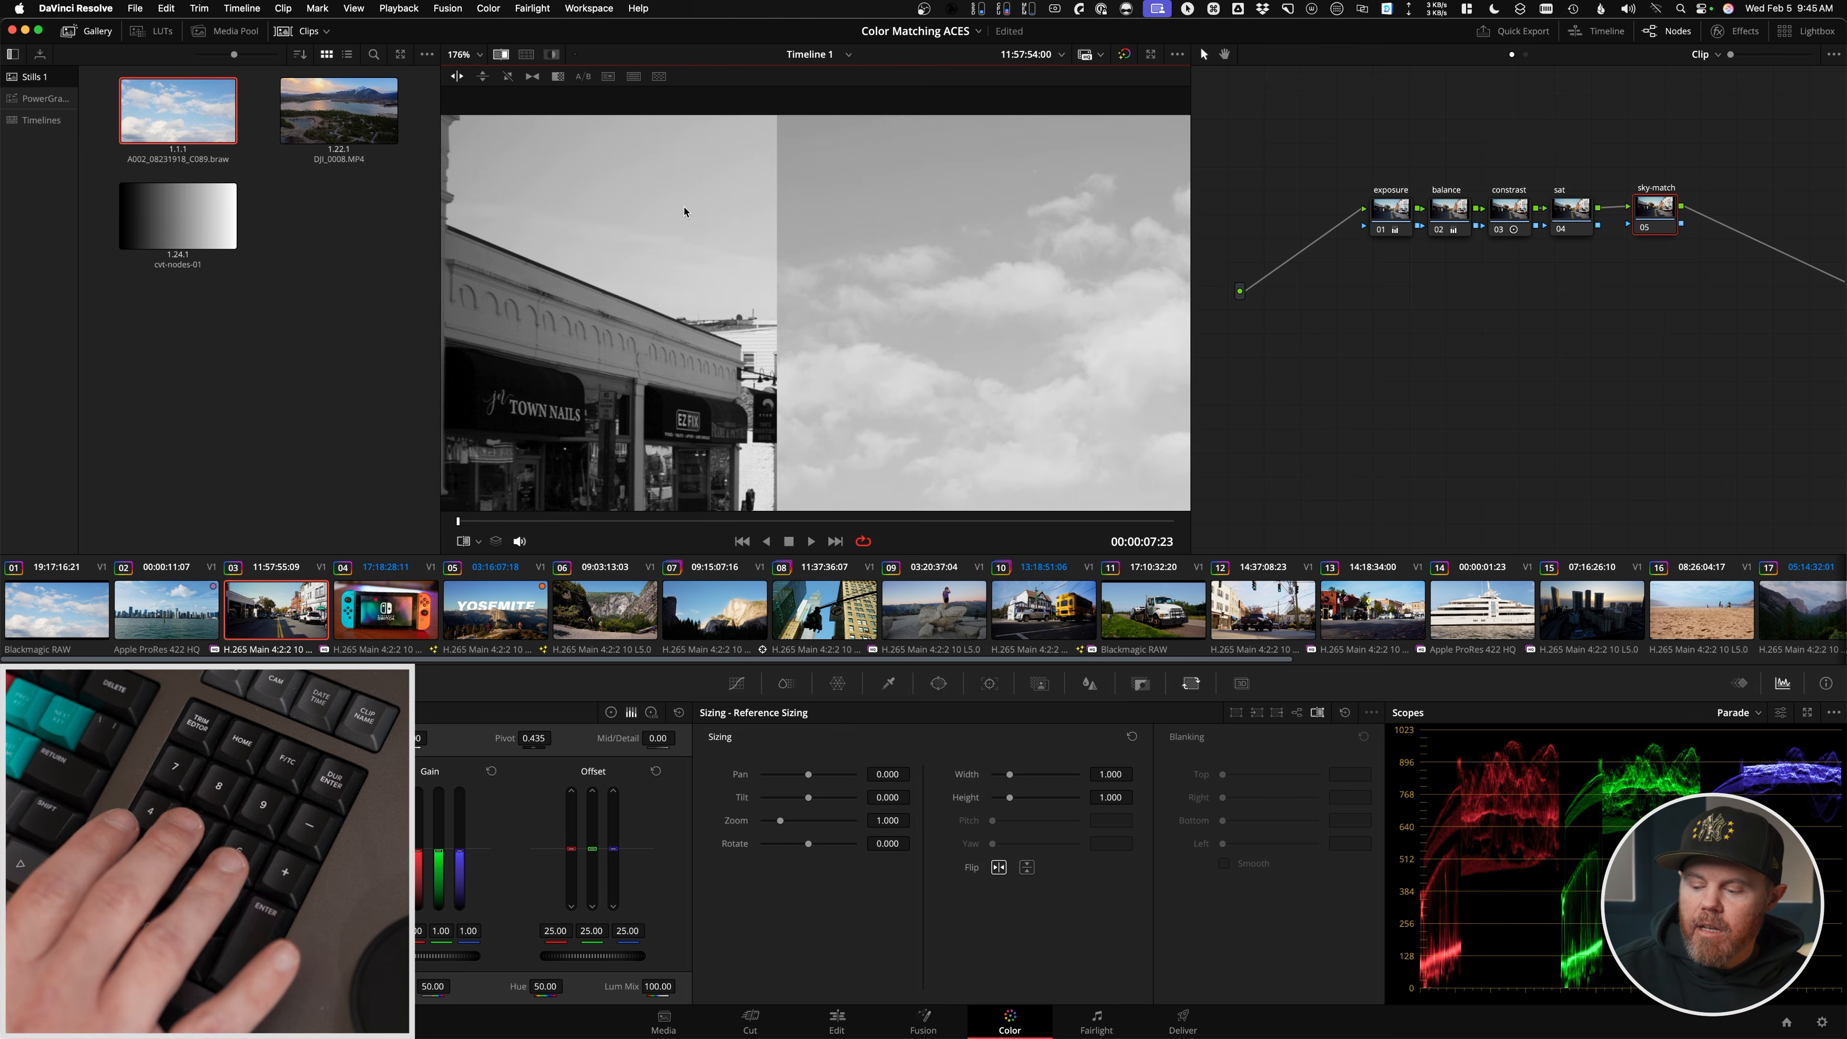
key("5")
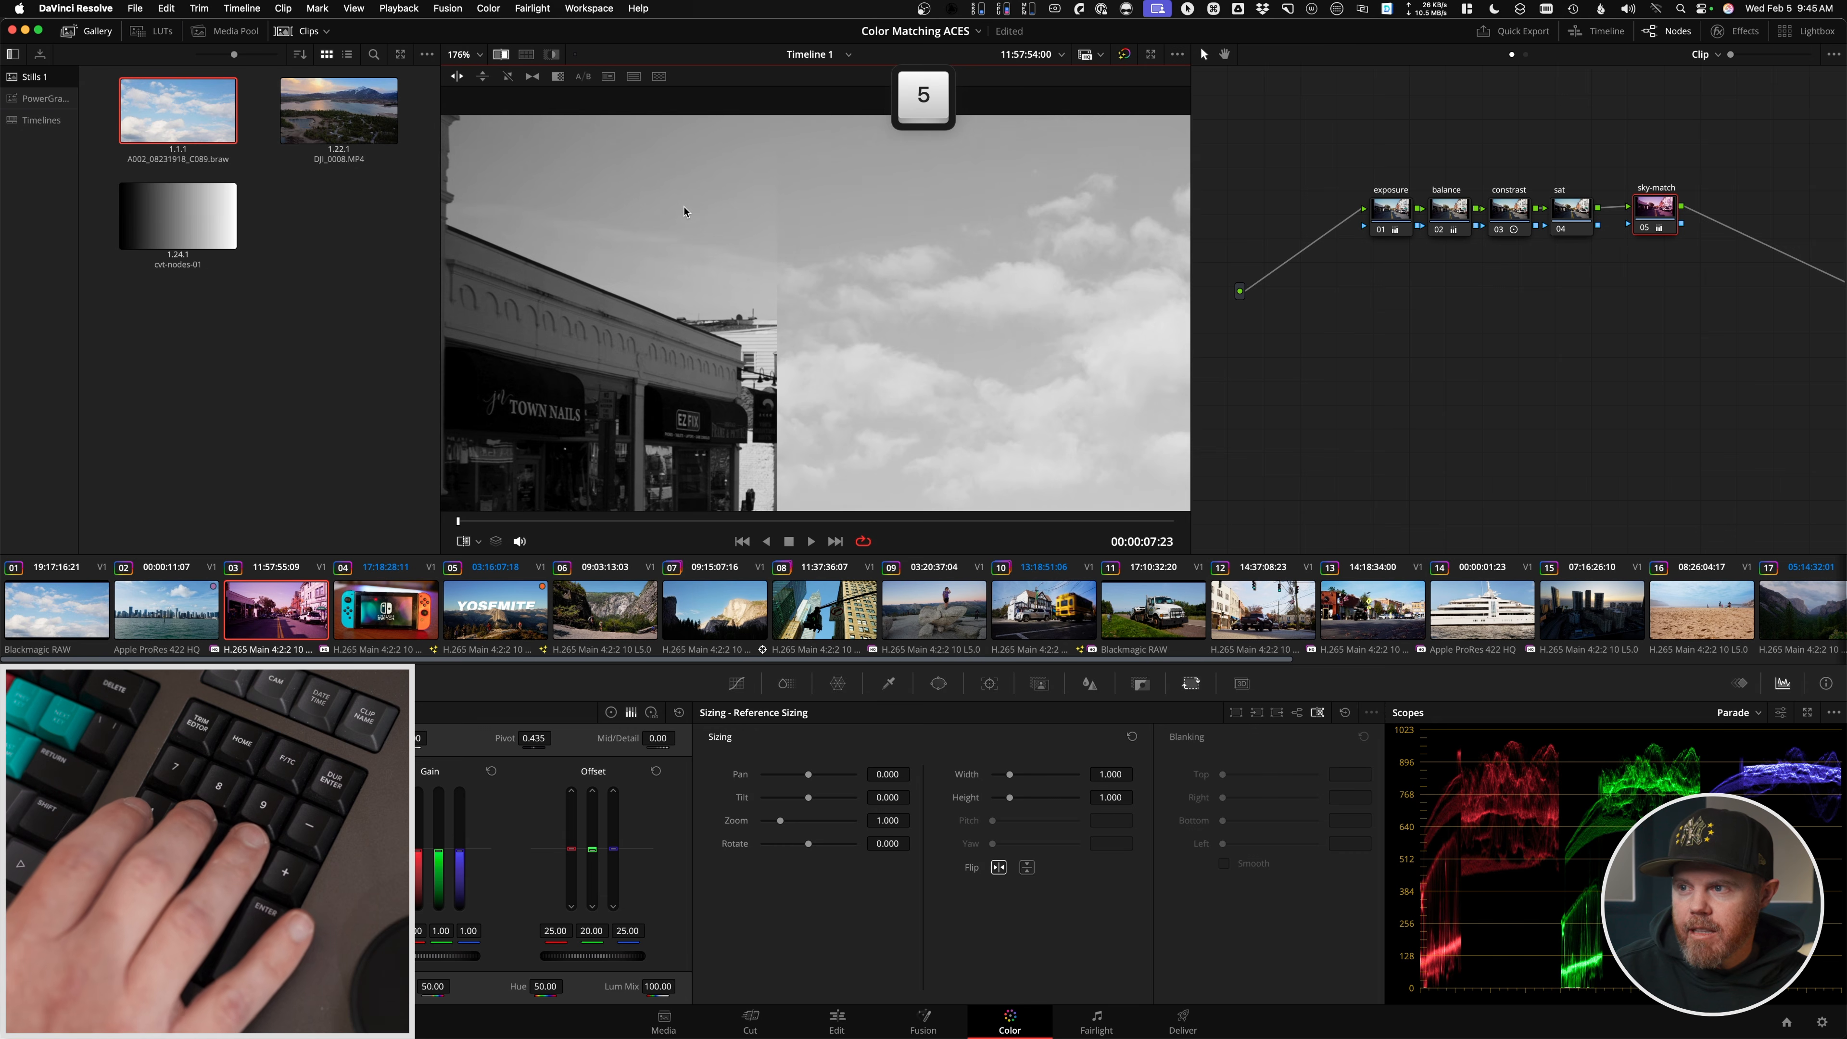
key("8")
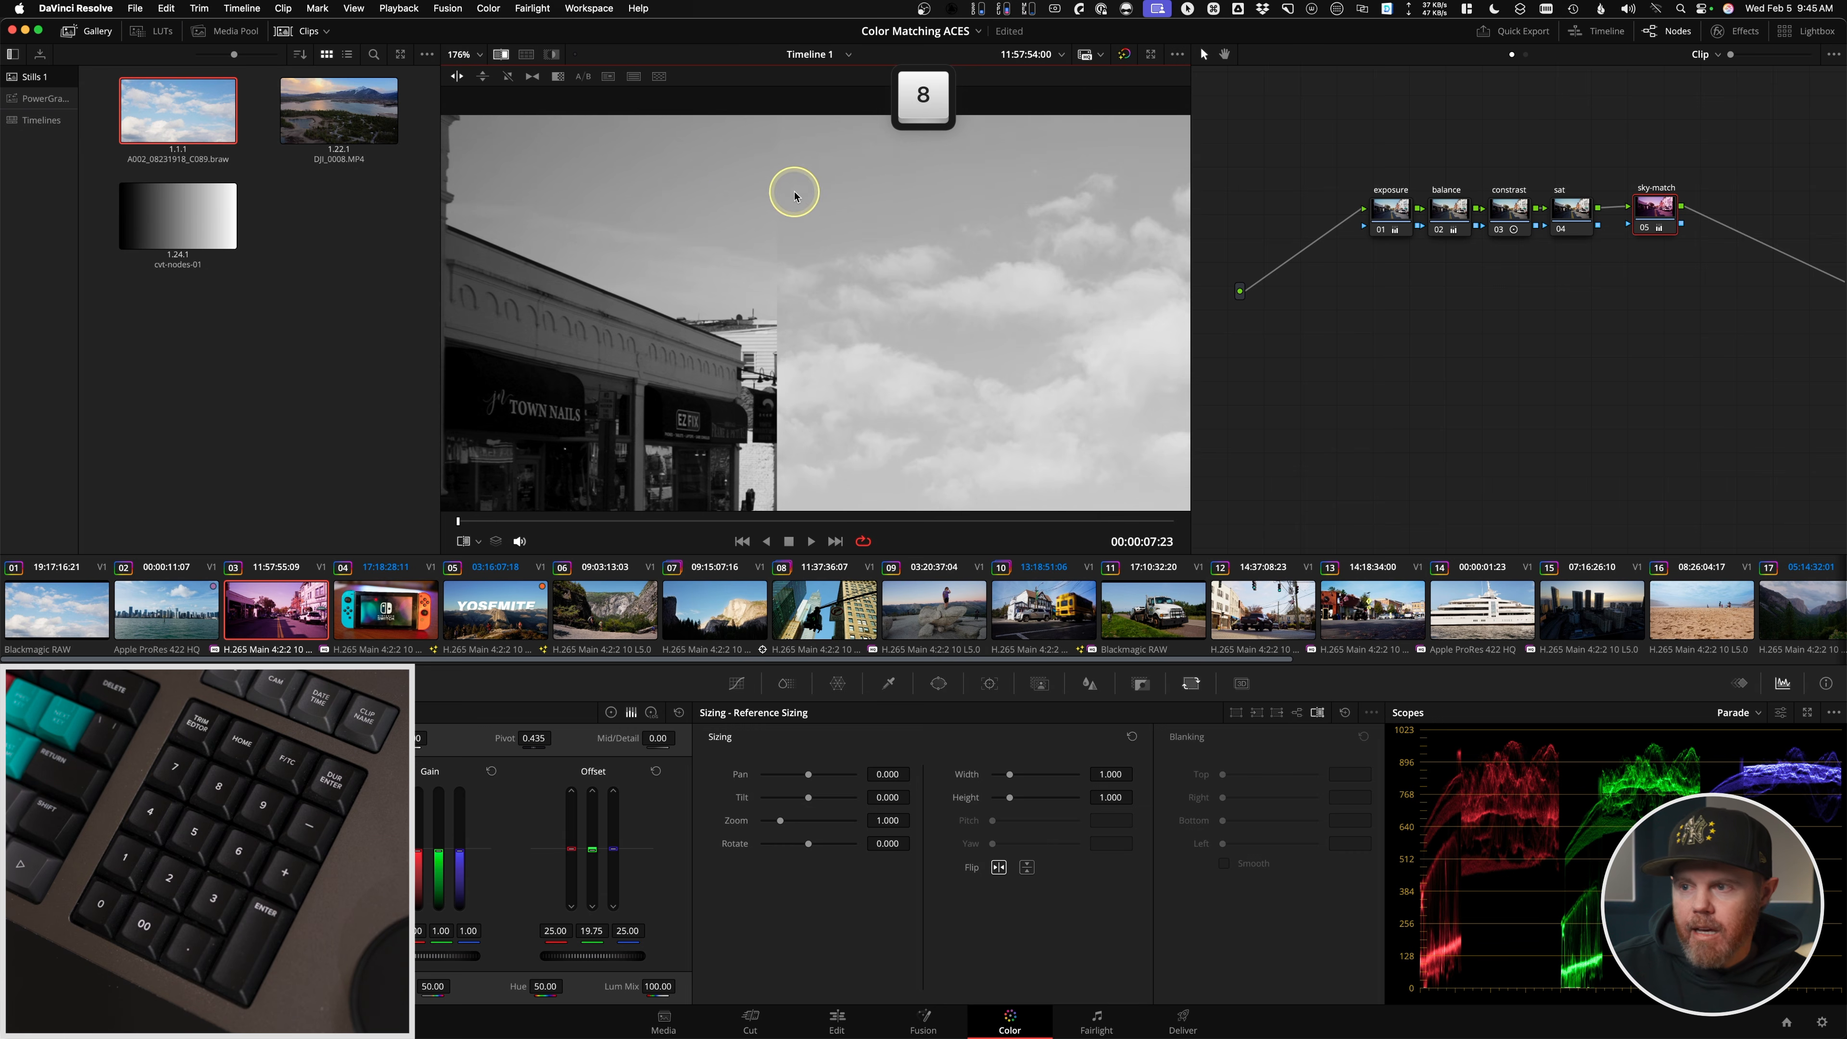
key("ctrl")
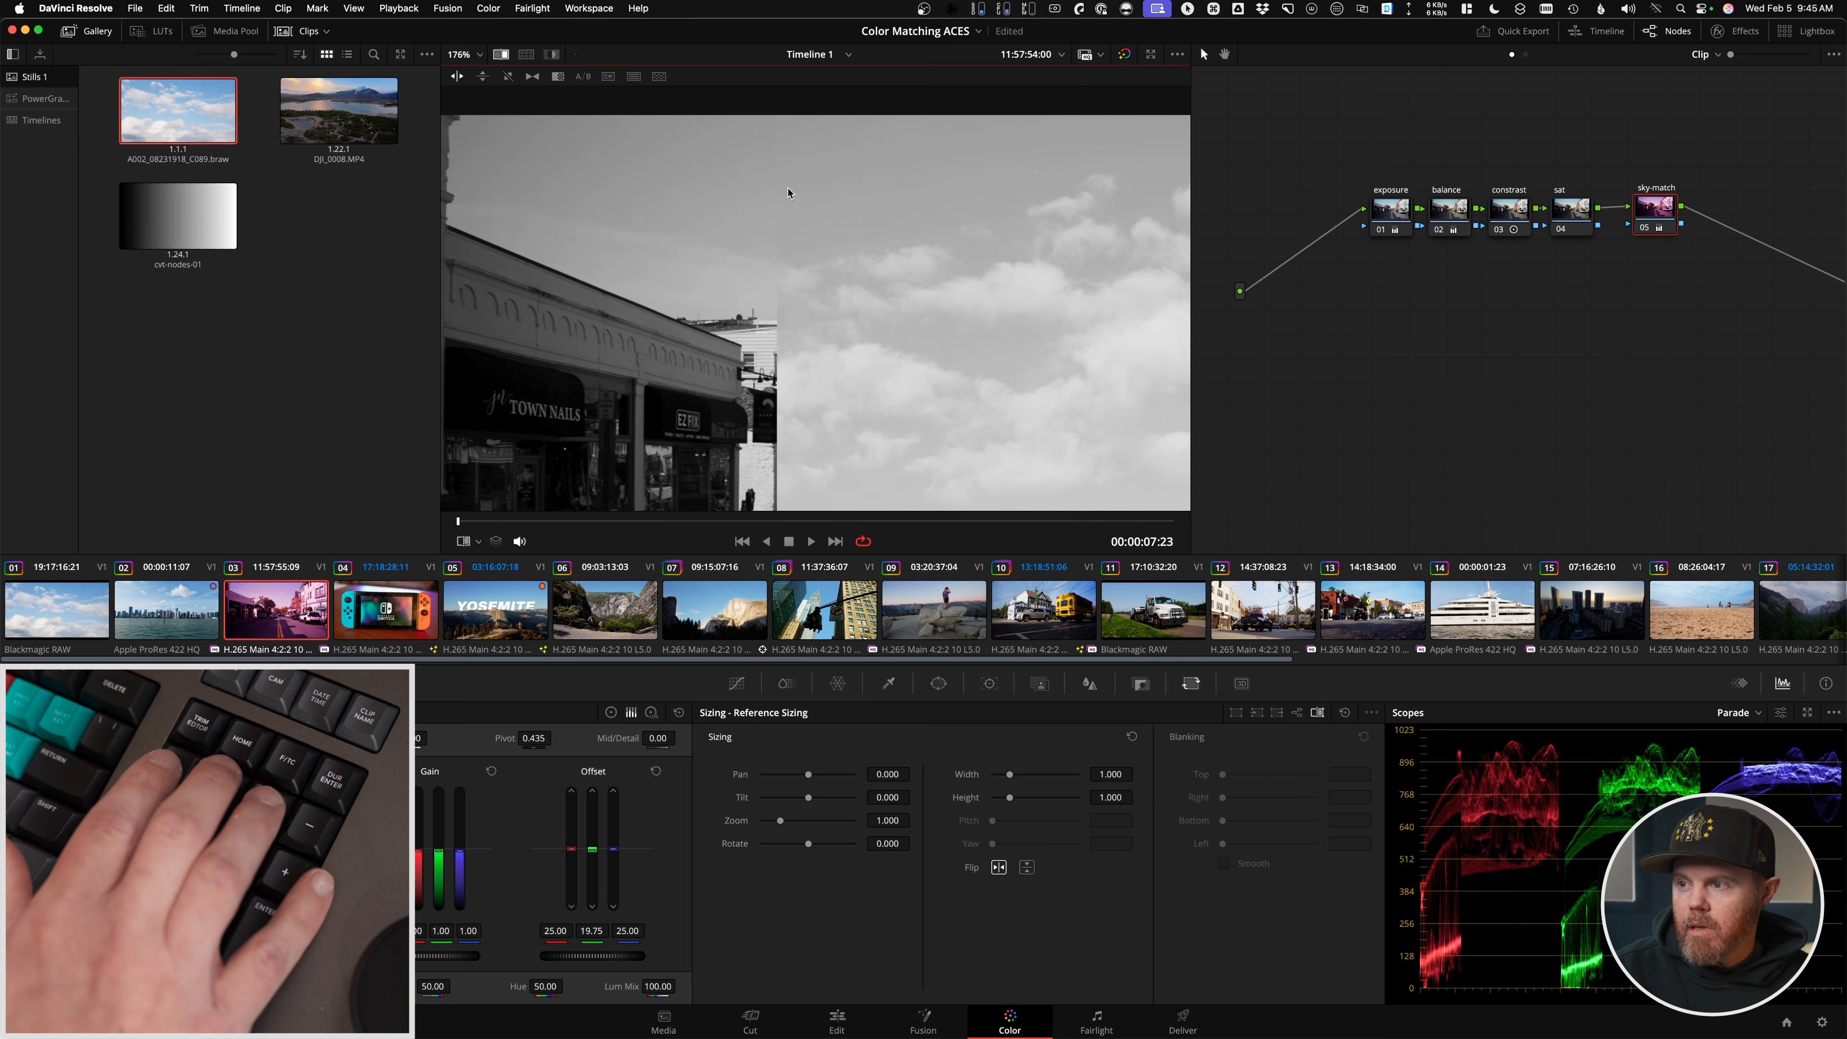
key("7")
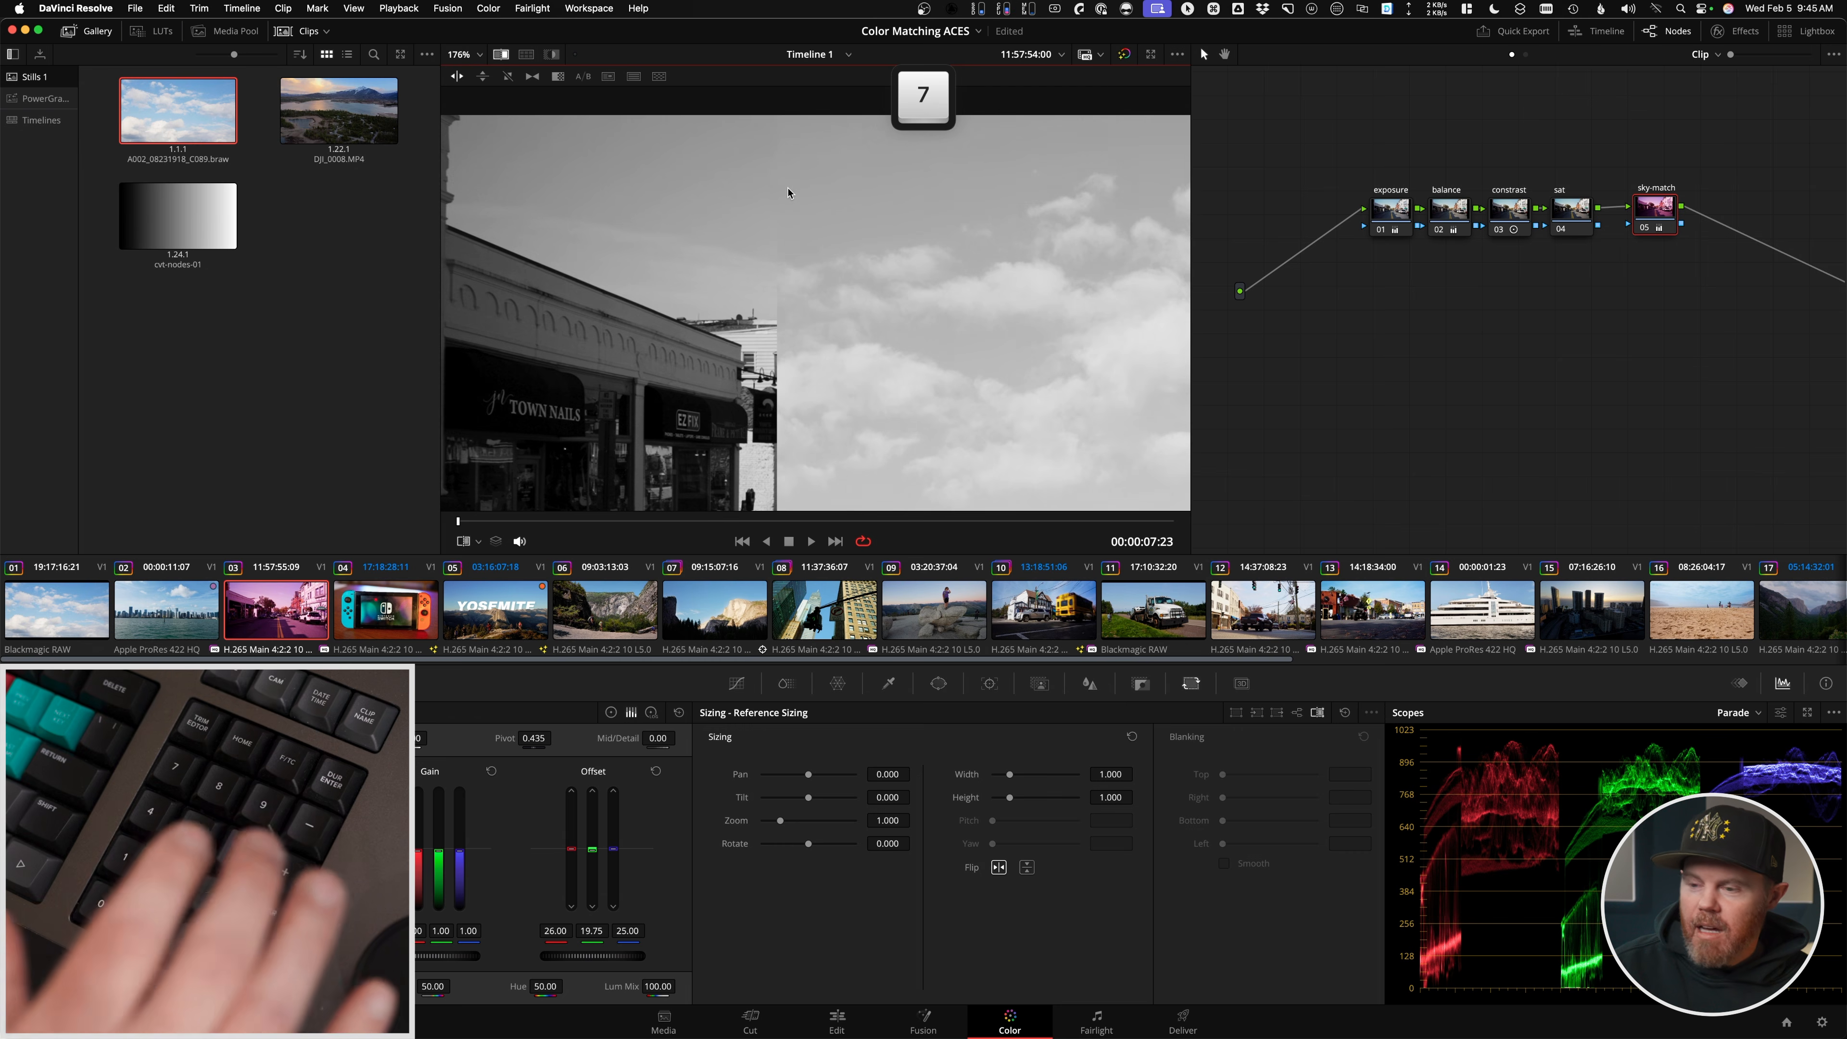
key("super+z")
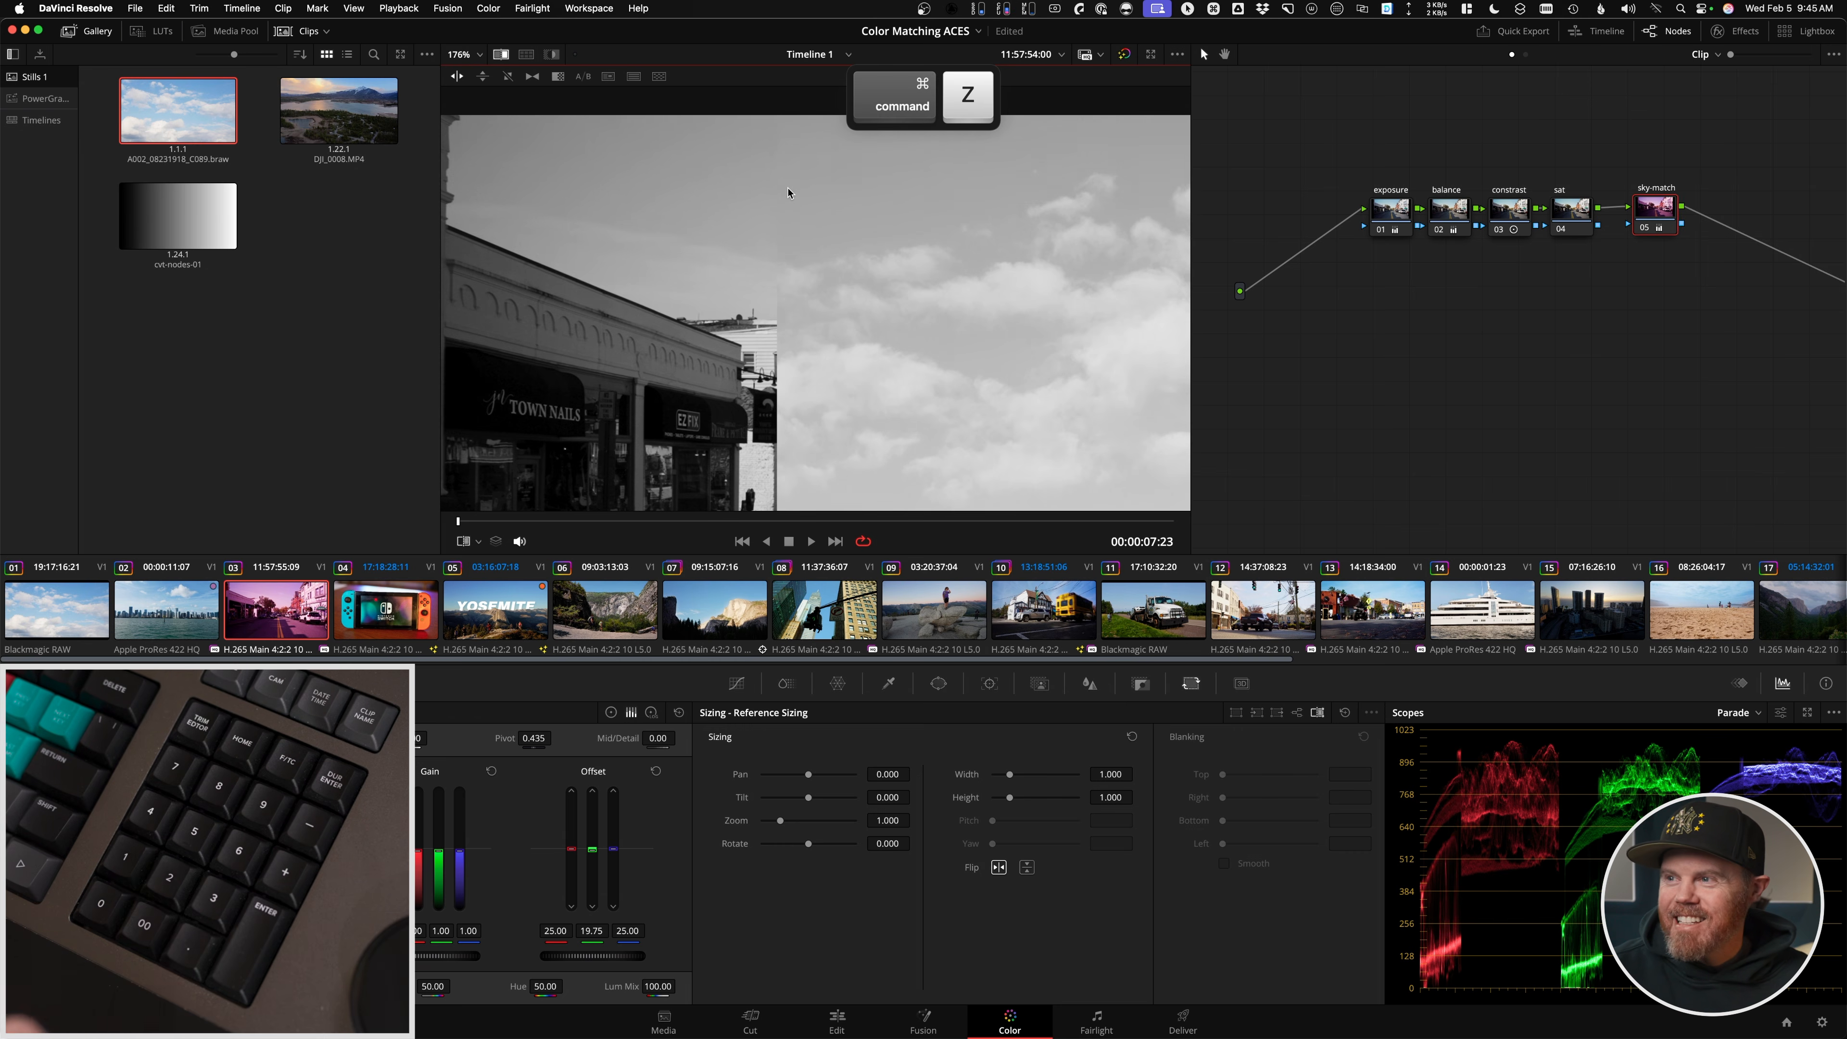
- View only the red channel and lower the red offset to 18.75 to match the still's sky
key("r")
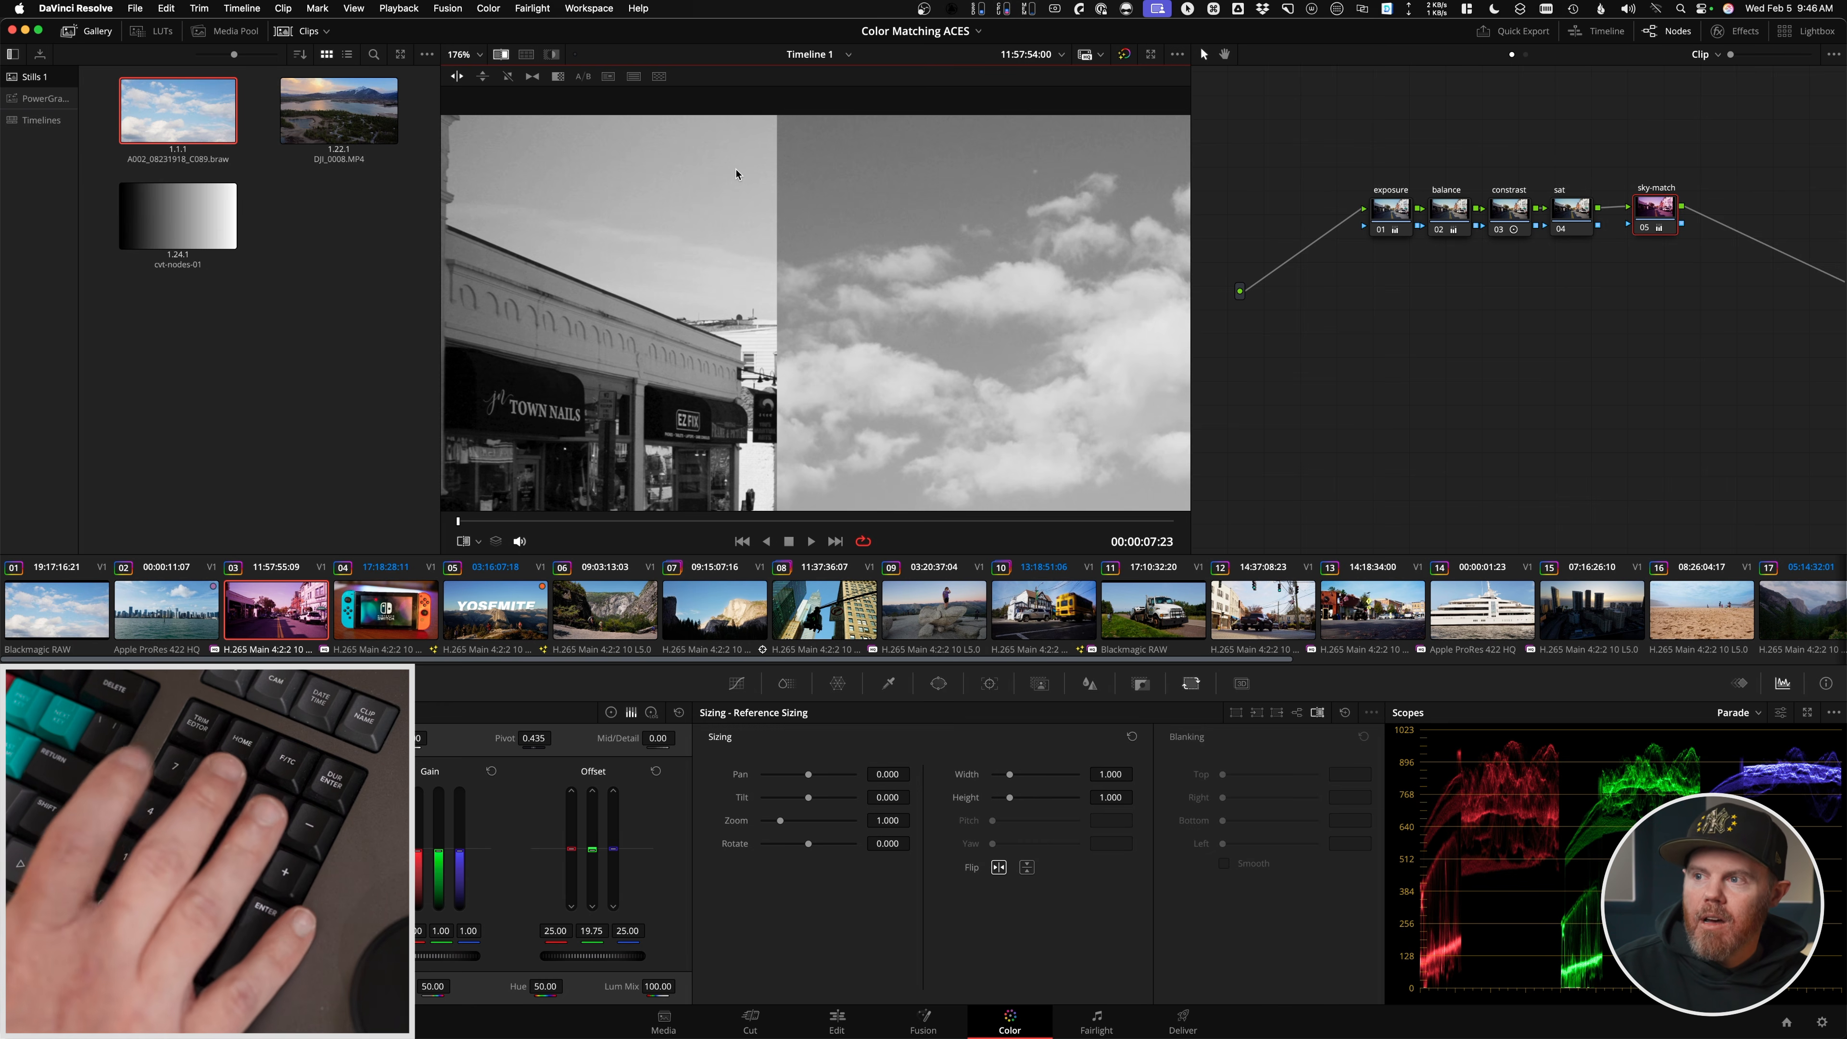
key("4")
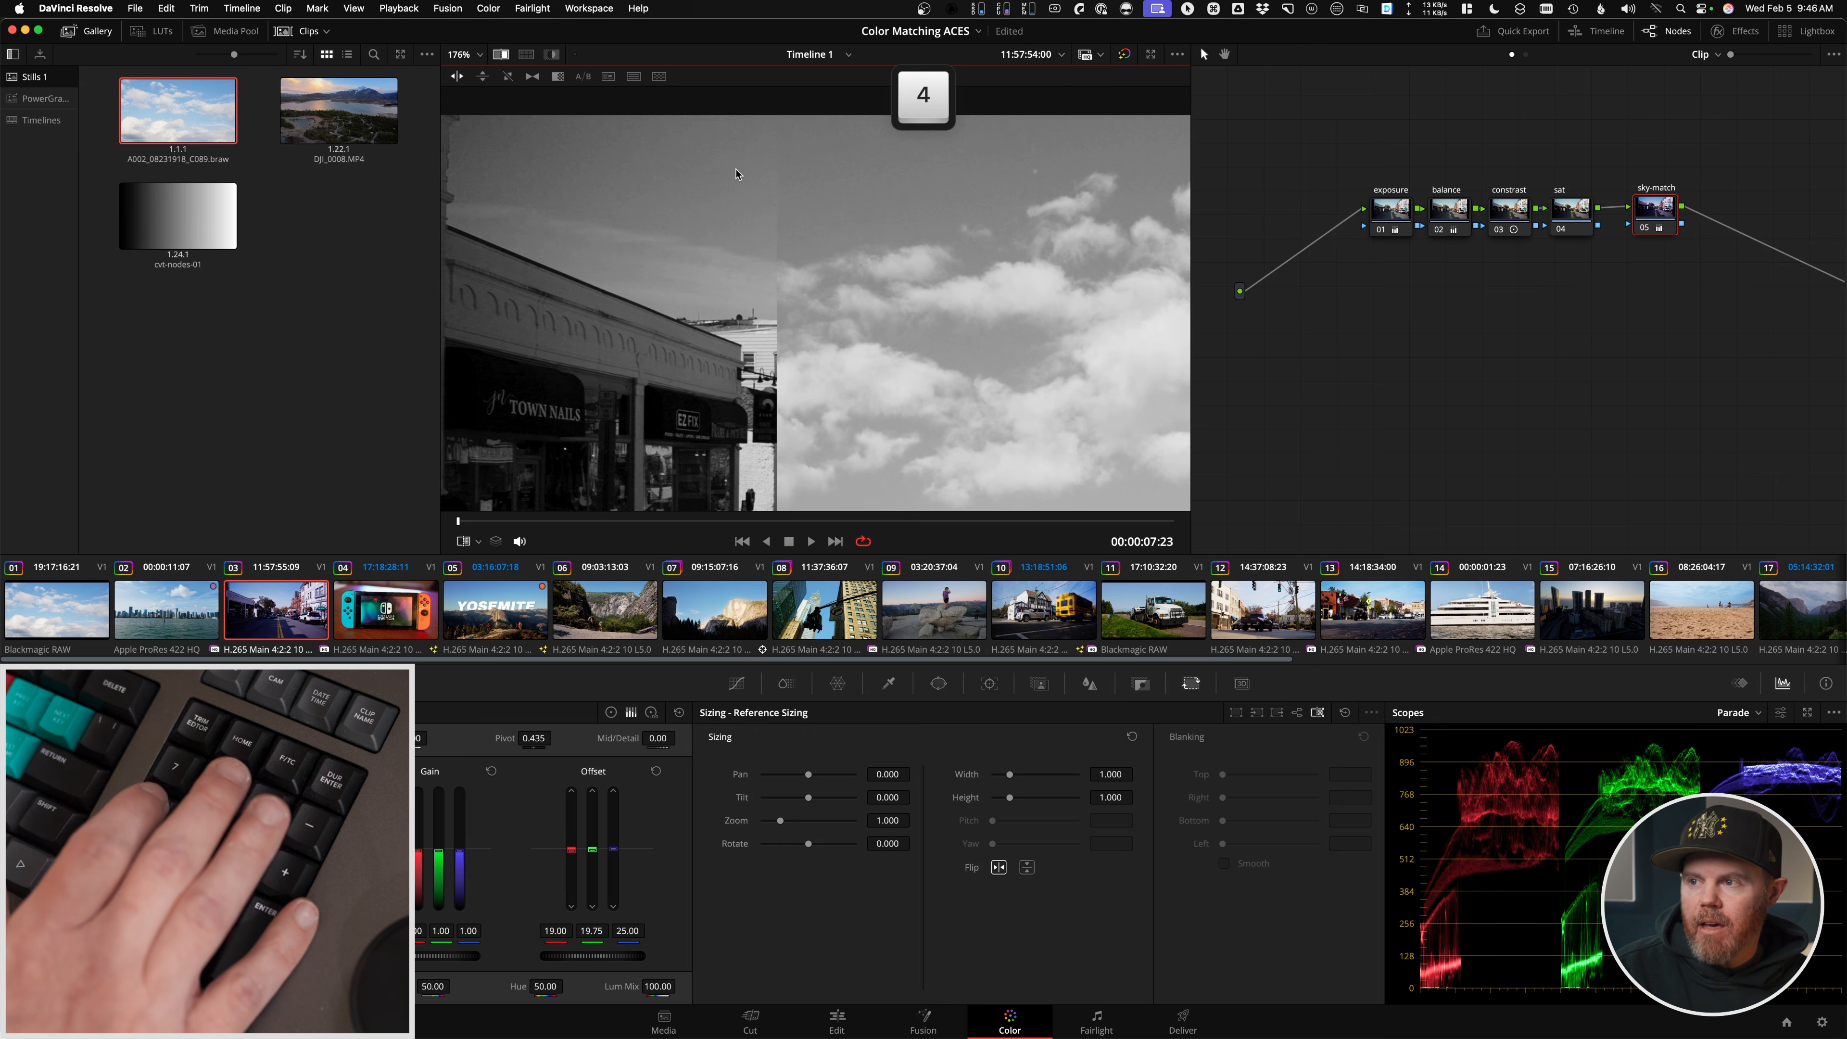
key("4")
key("7")
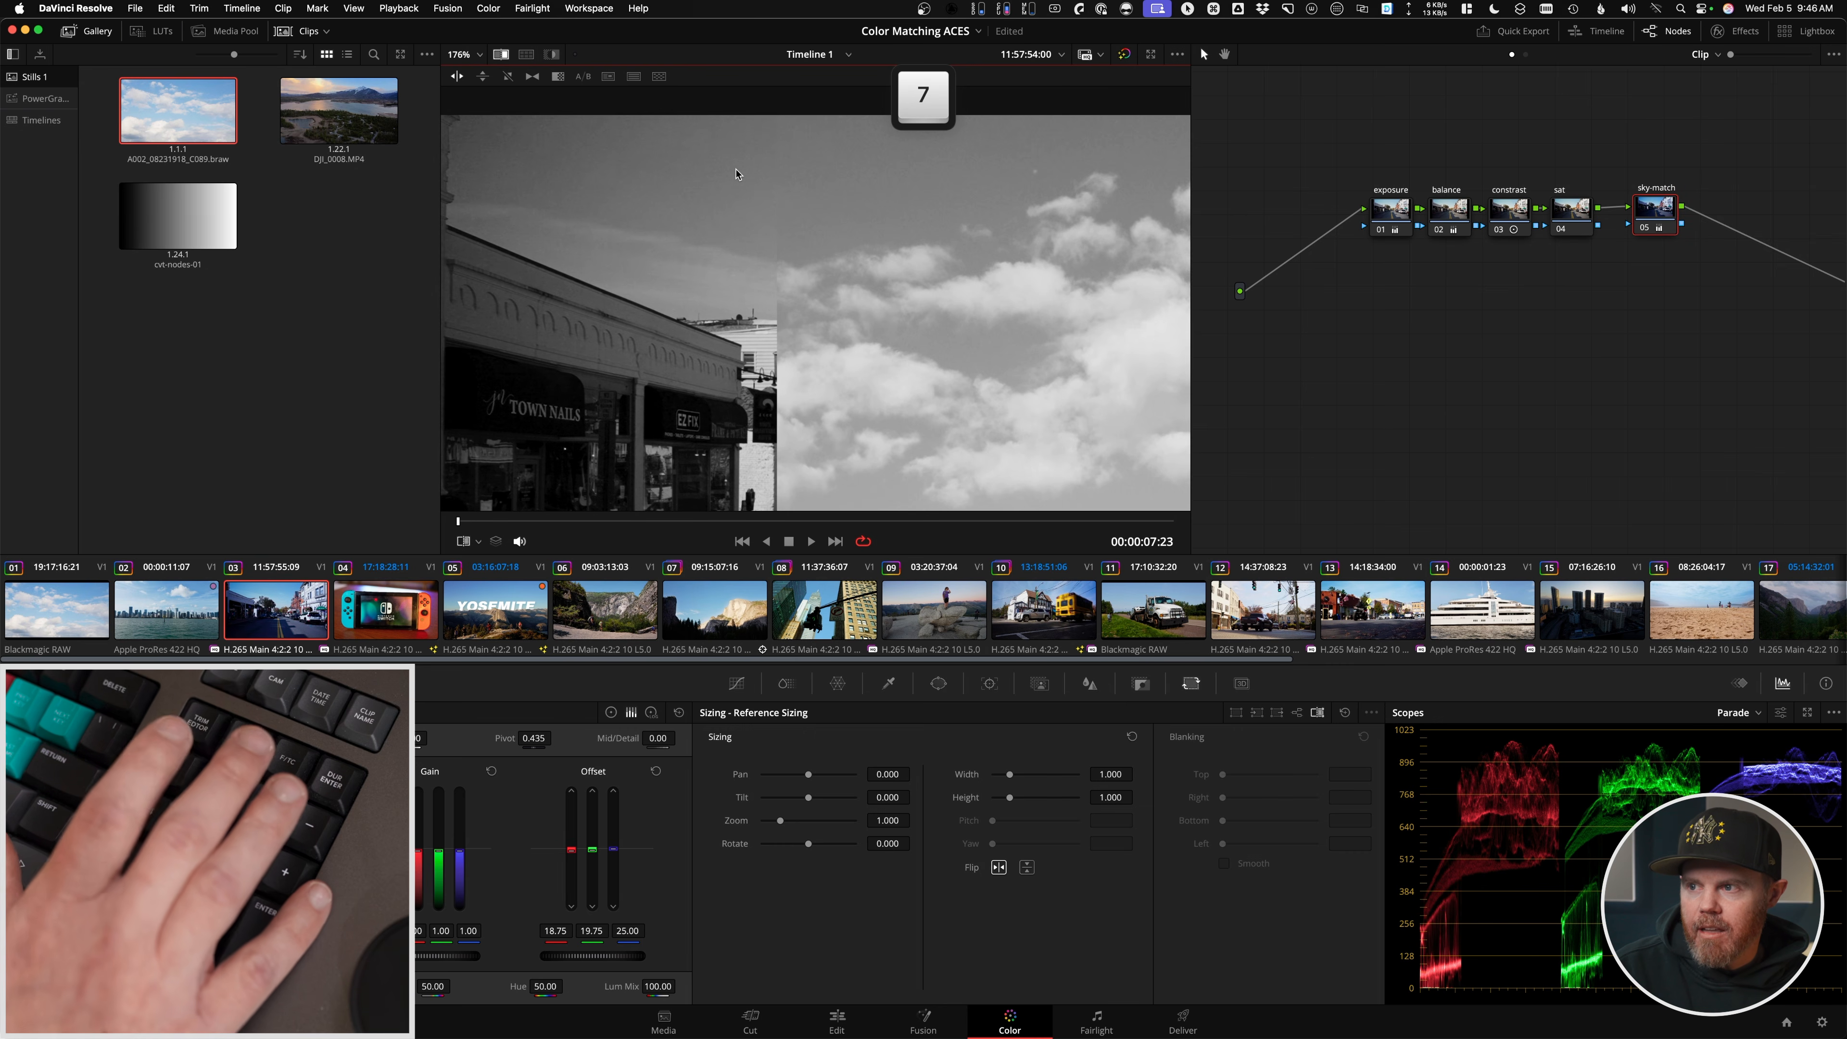
key("4")
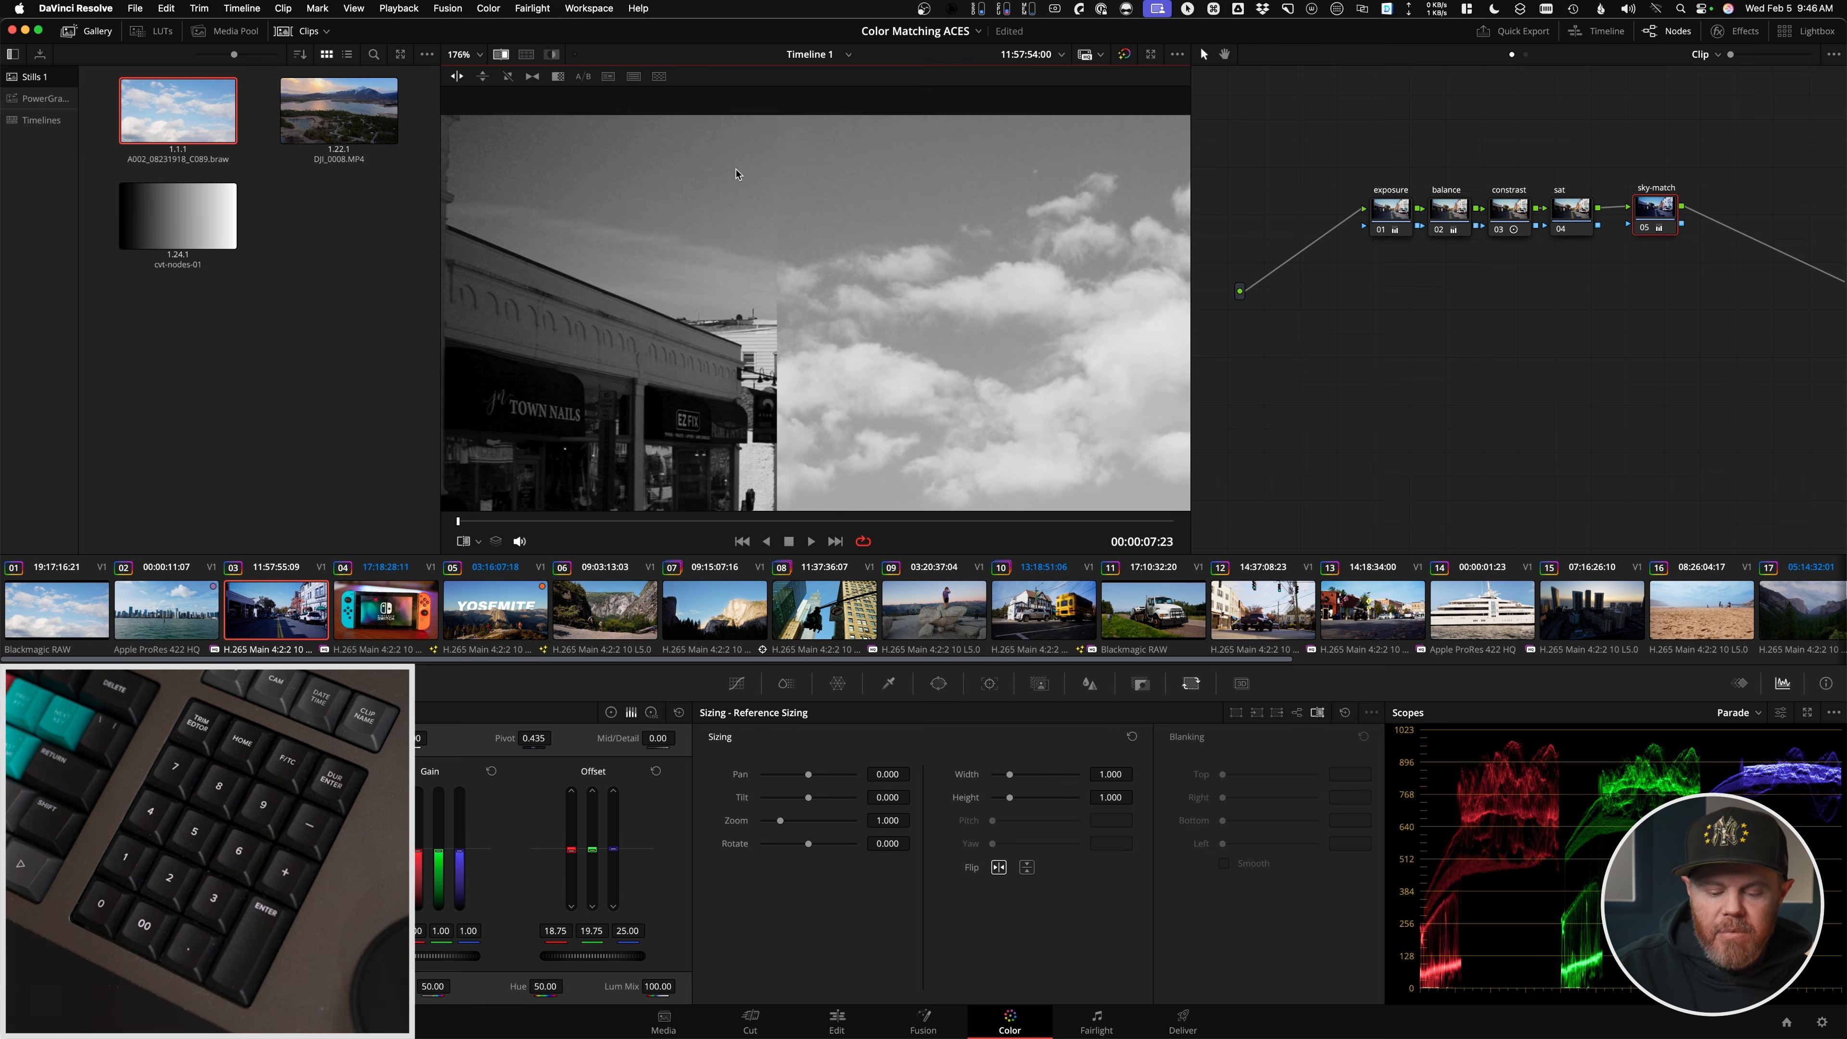
- Set the blue offset to 24.75 while viewing the blue channel, and switch the viewer back to the green channel
key("b")
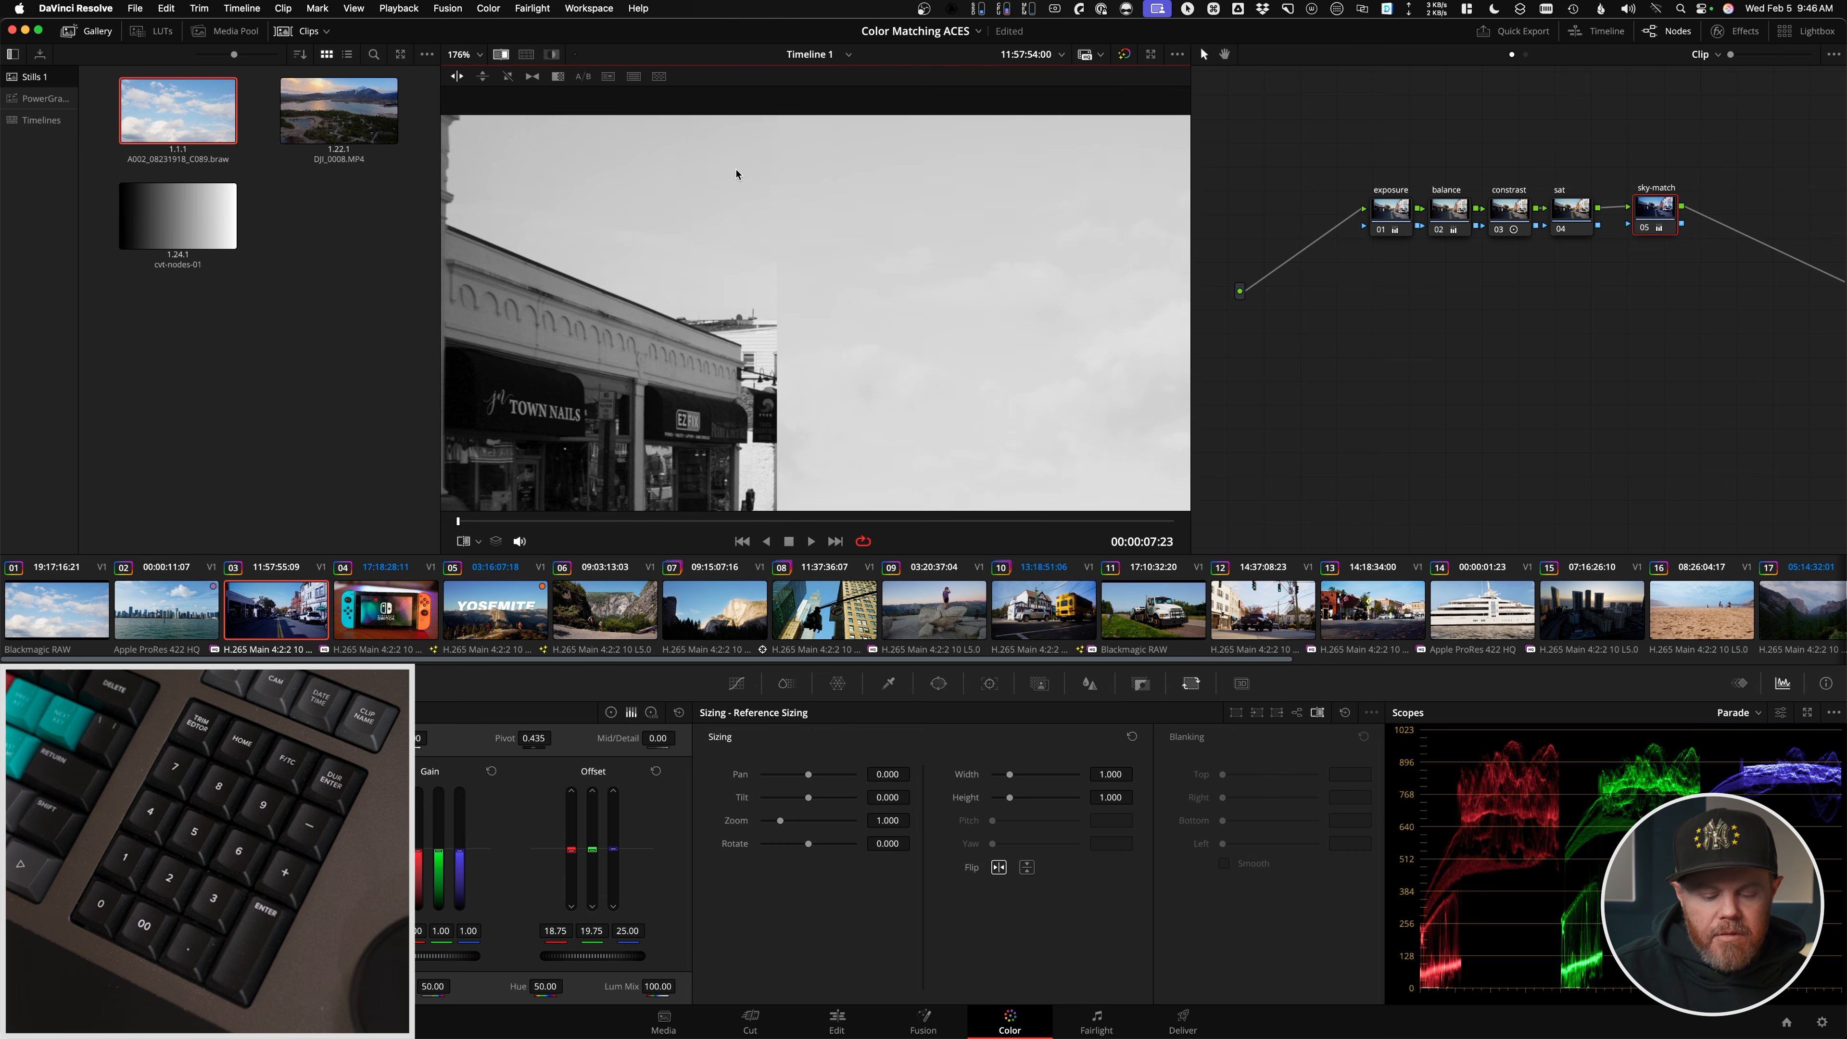
key("c")
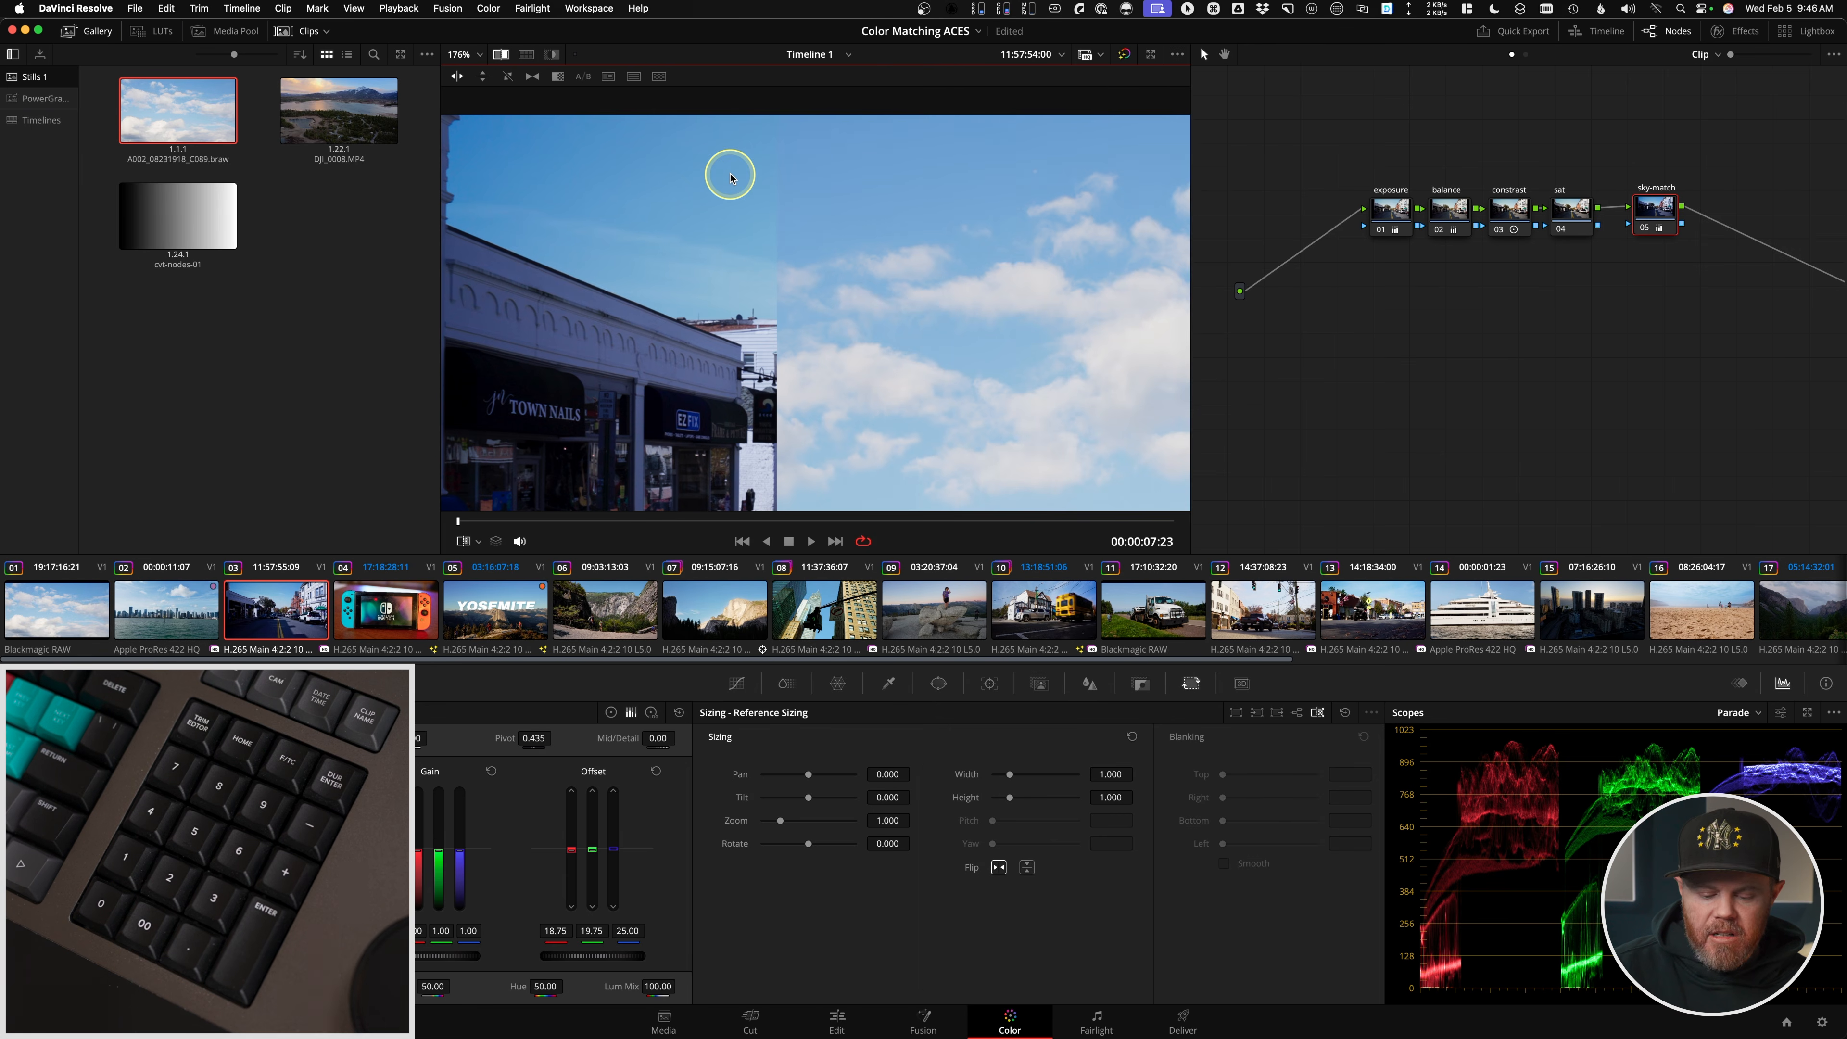
key("b")
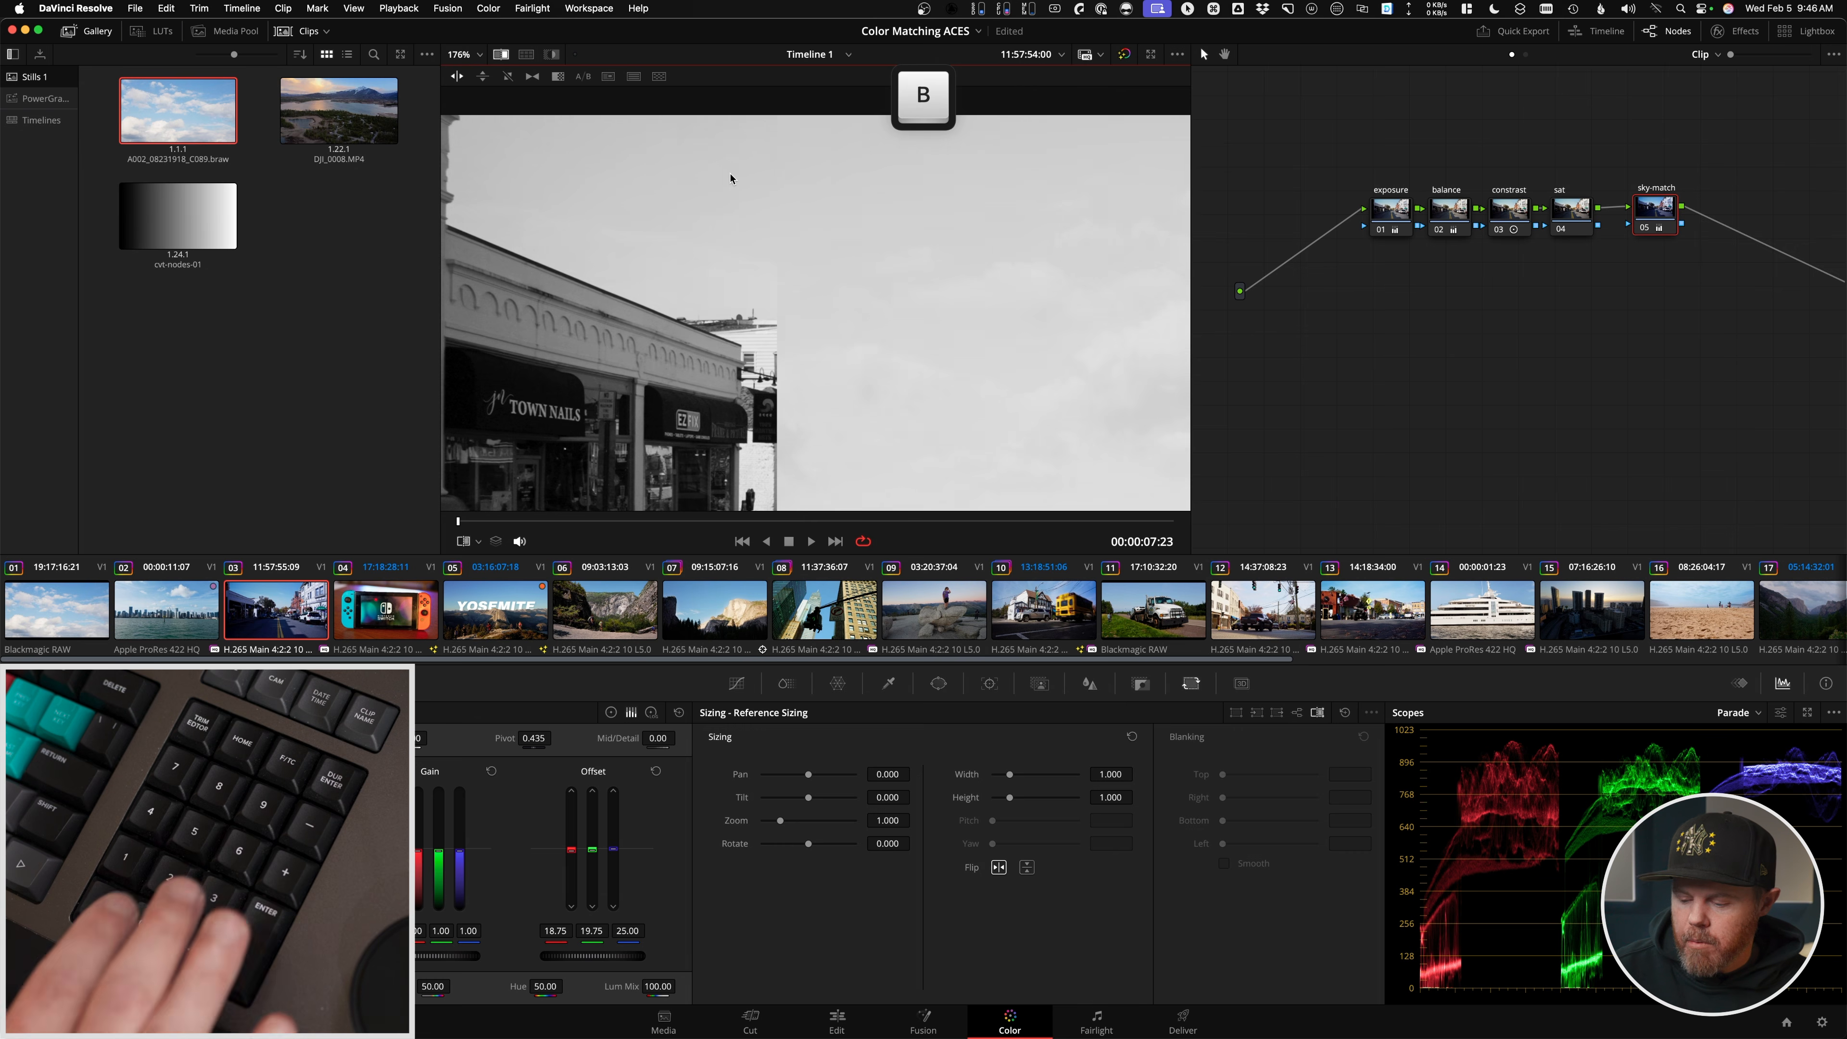
key("6")
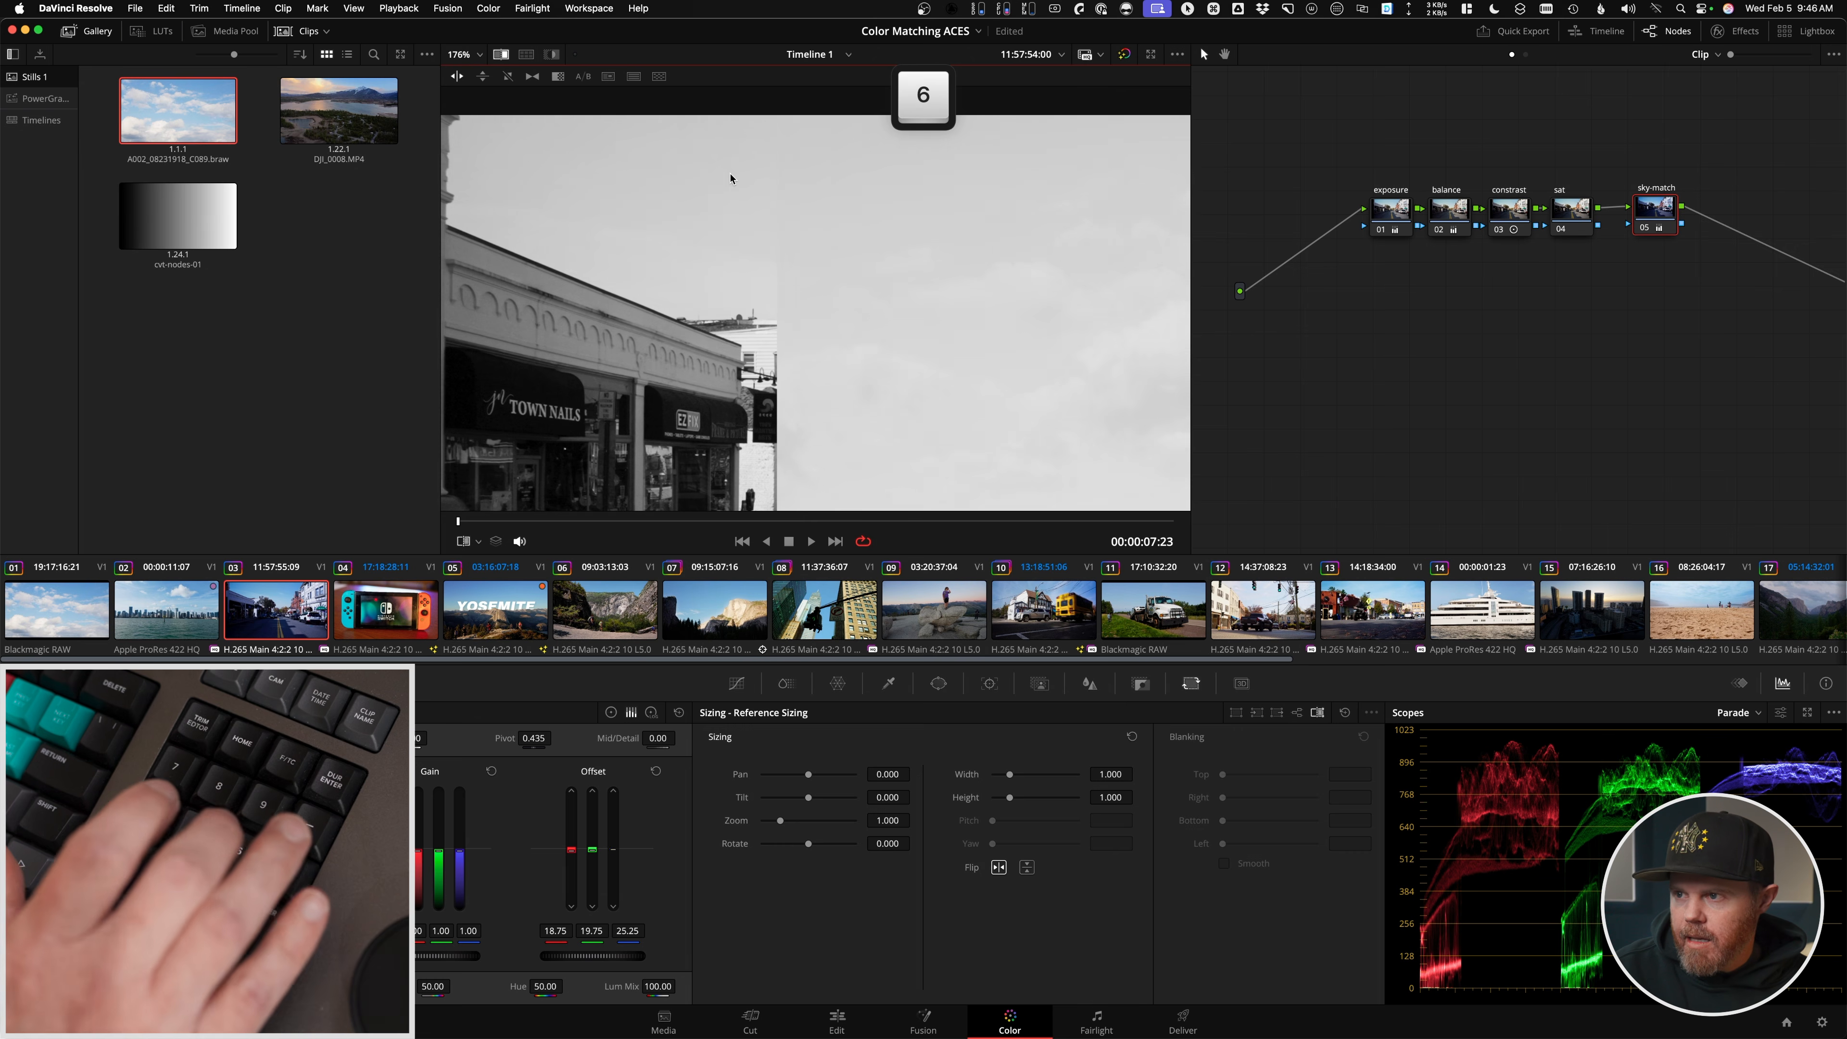
key("g")
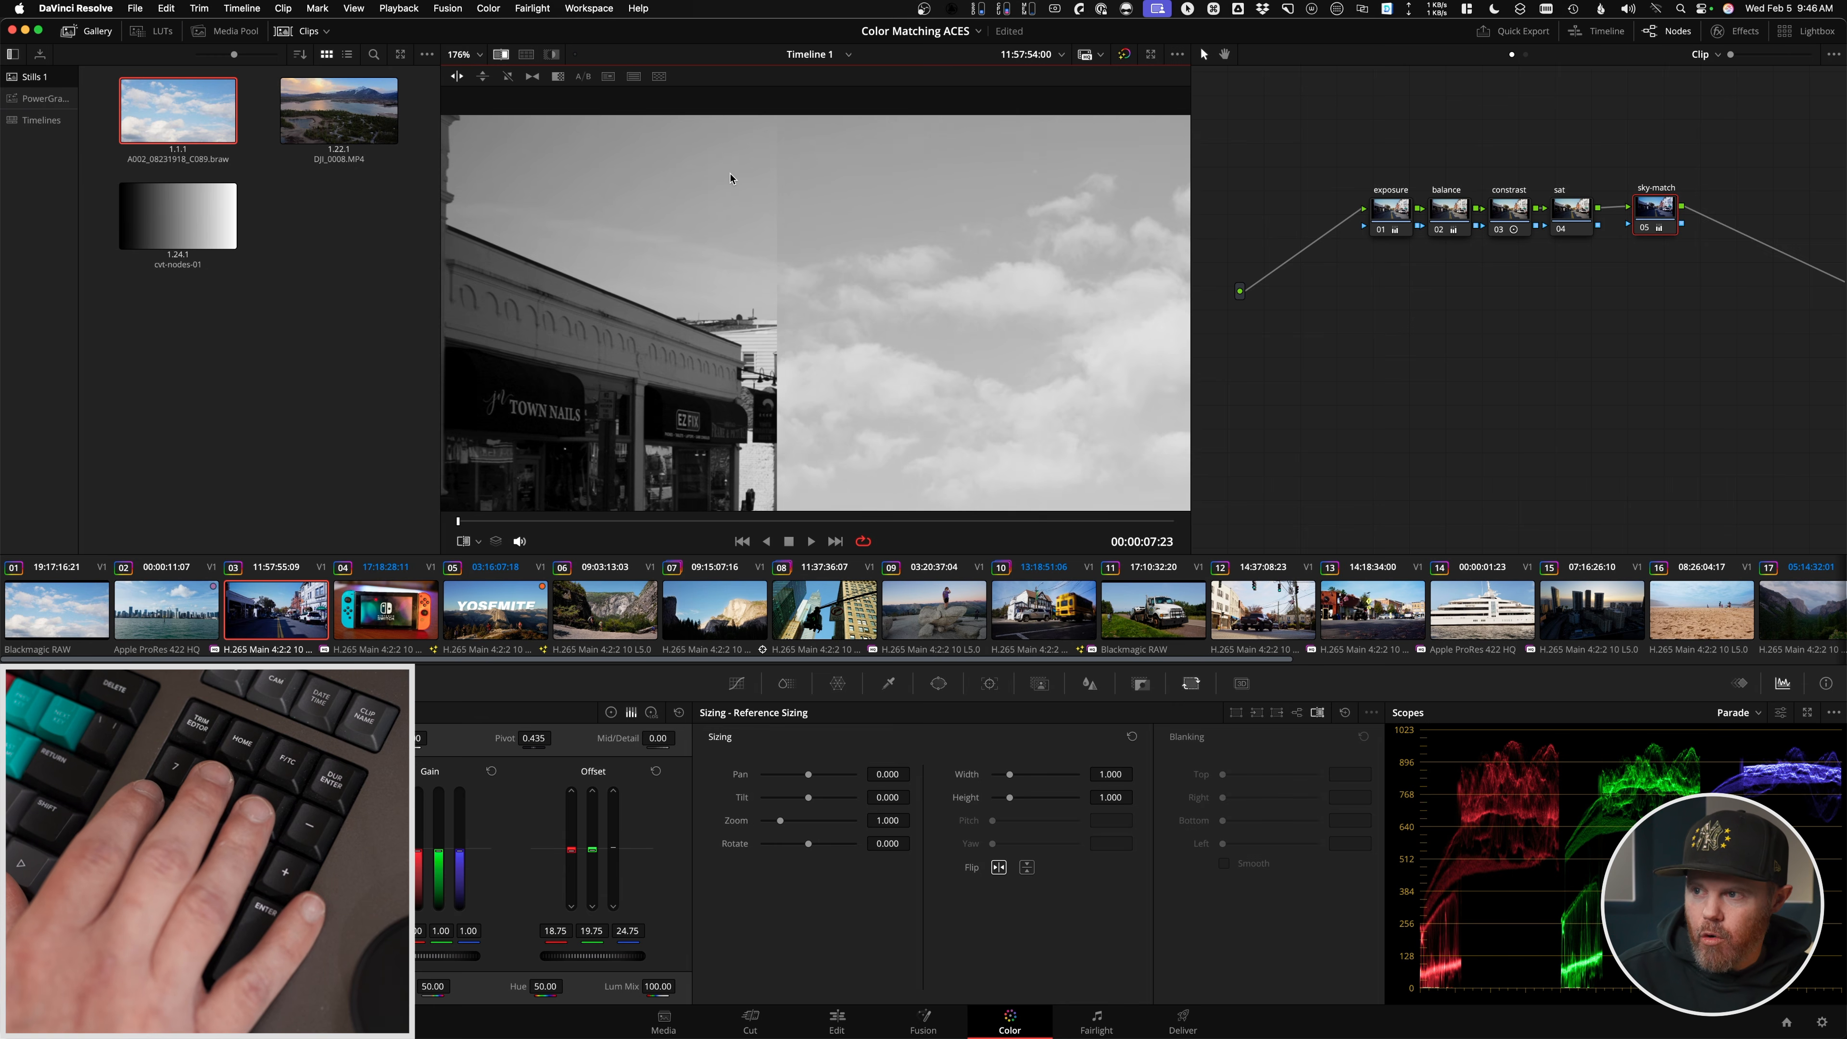
key("super")
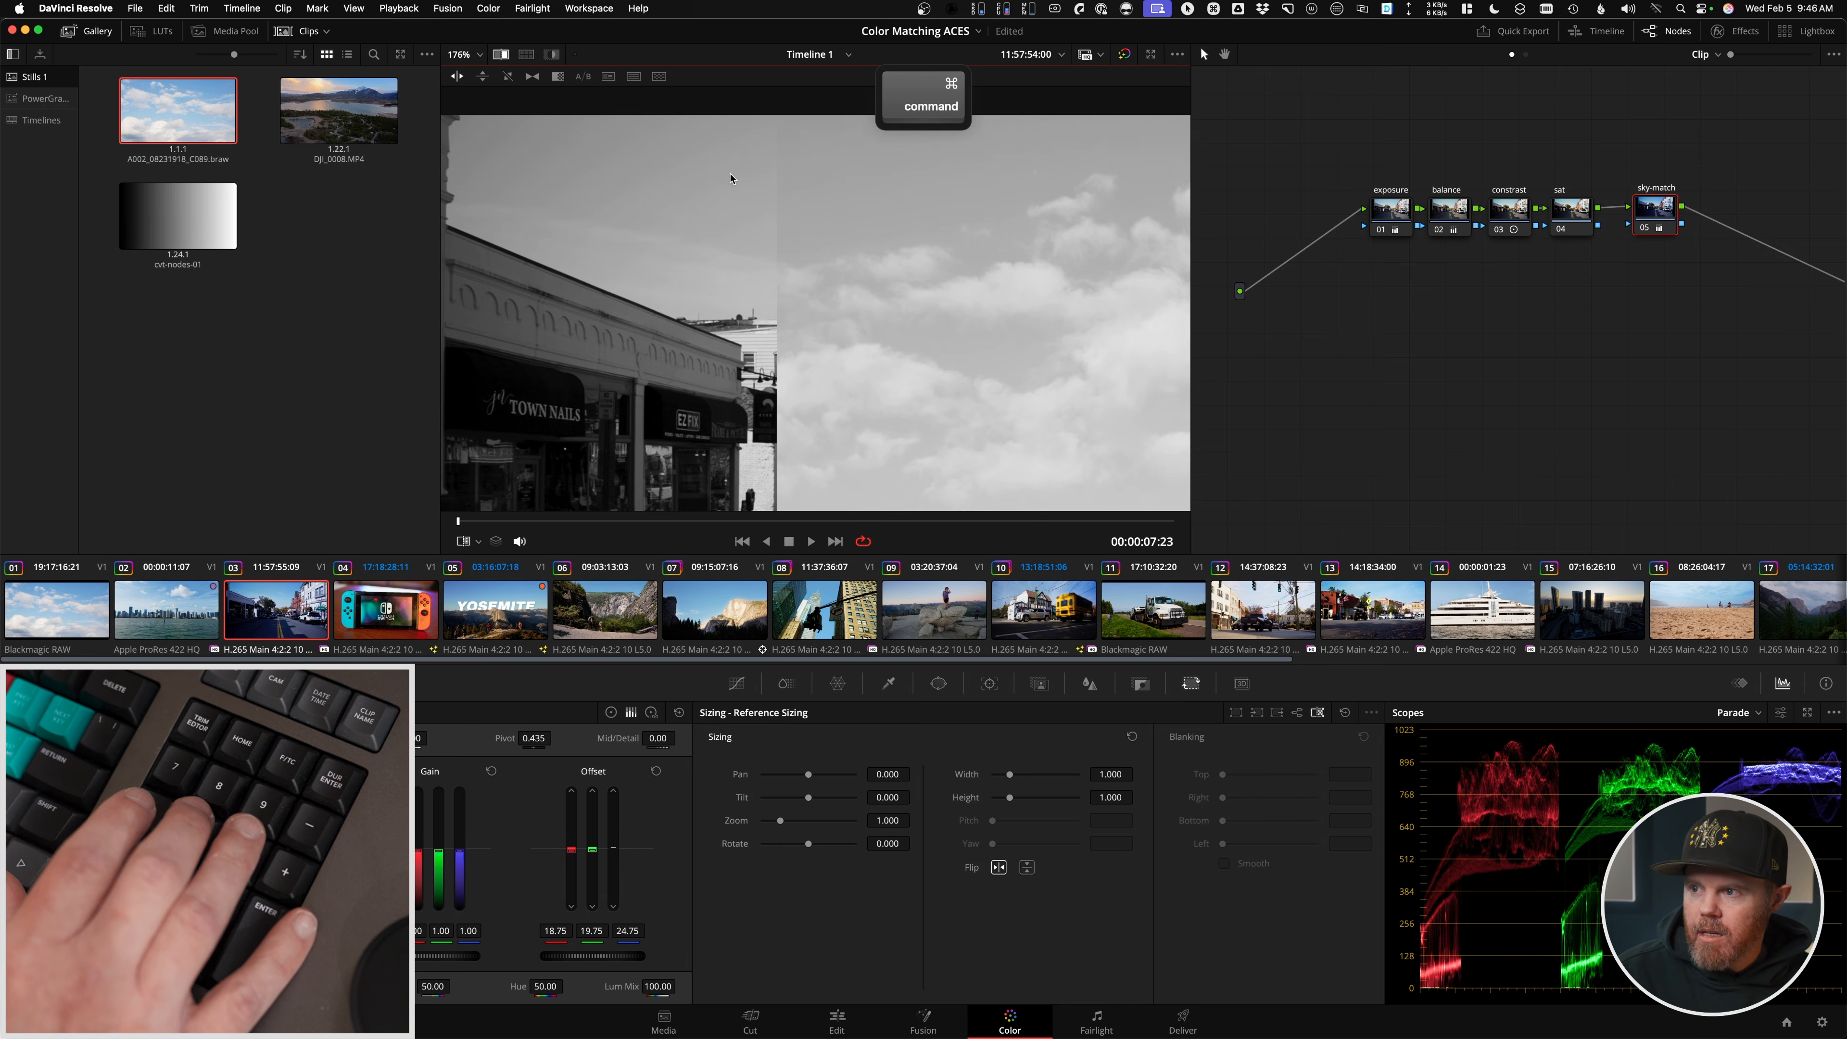
- Fine-tune clip 03's sky match by setting the green offset to 19.25 and the red offset to 18.50, and restore the full-color view
key("5")
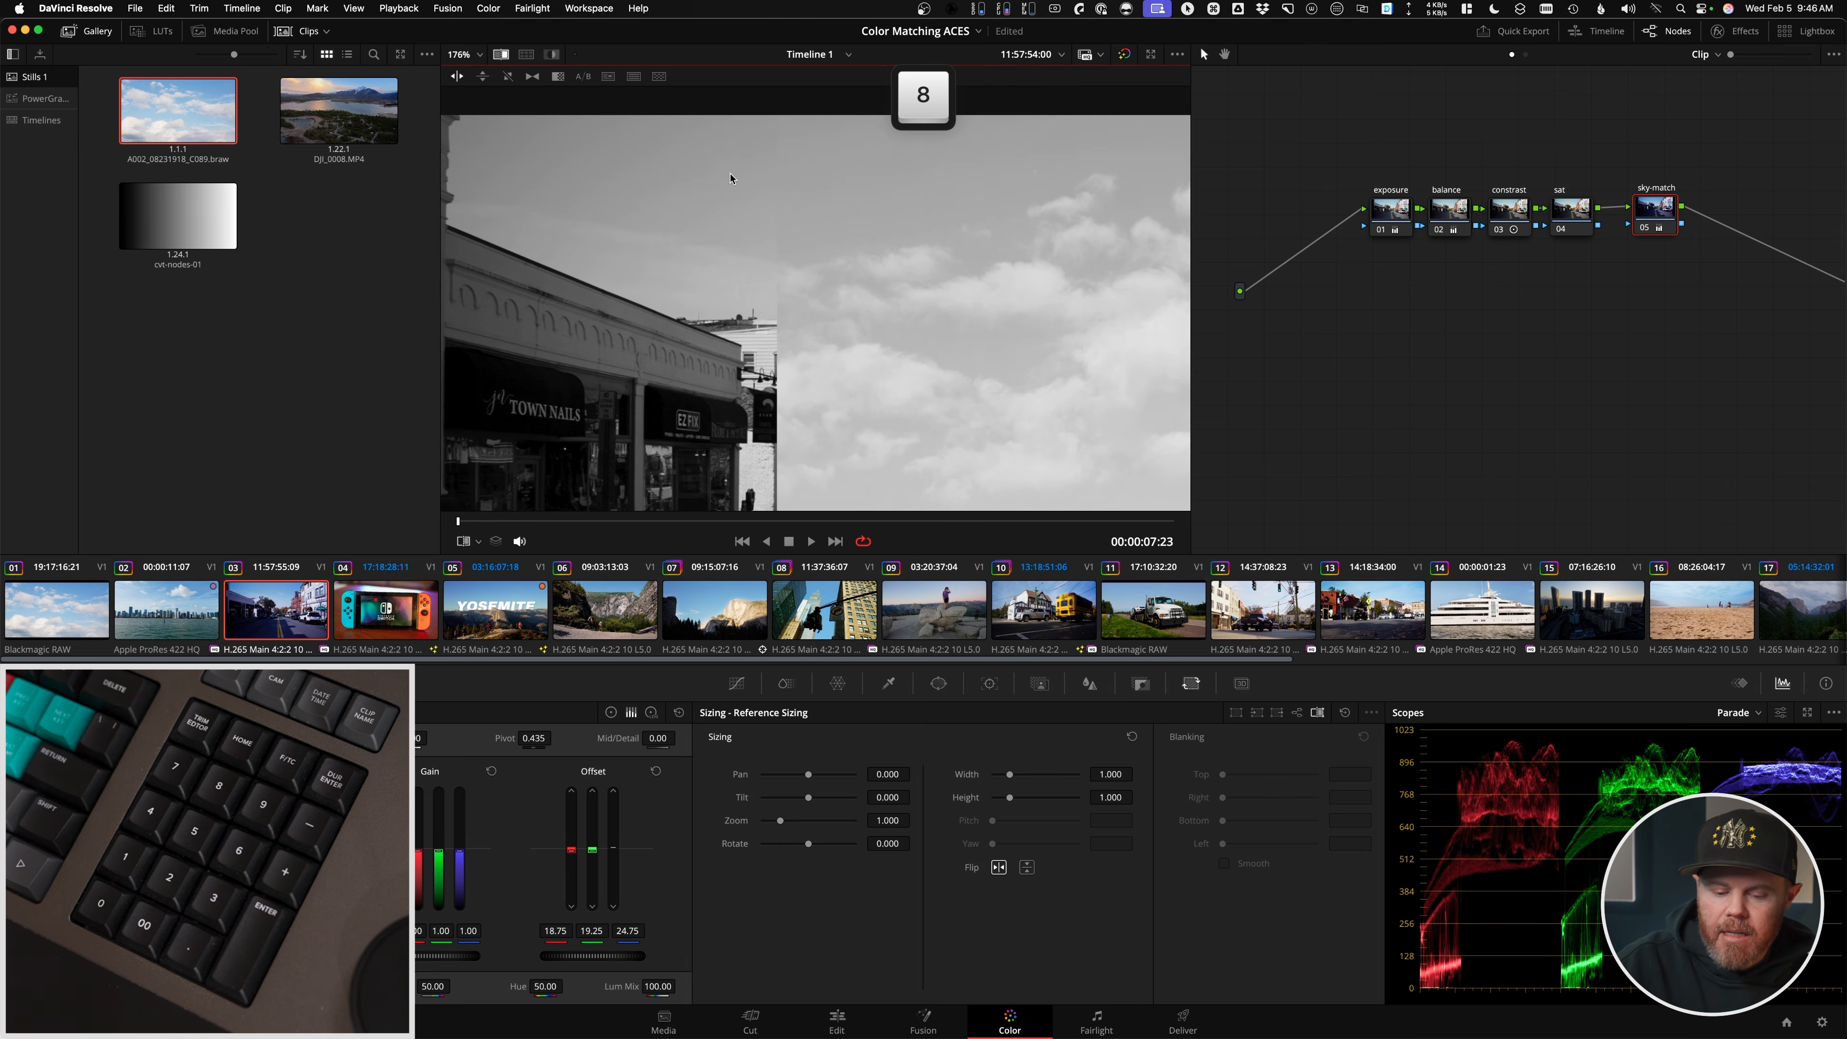
key("r")
key("7")
key("4")
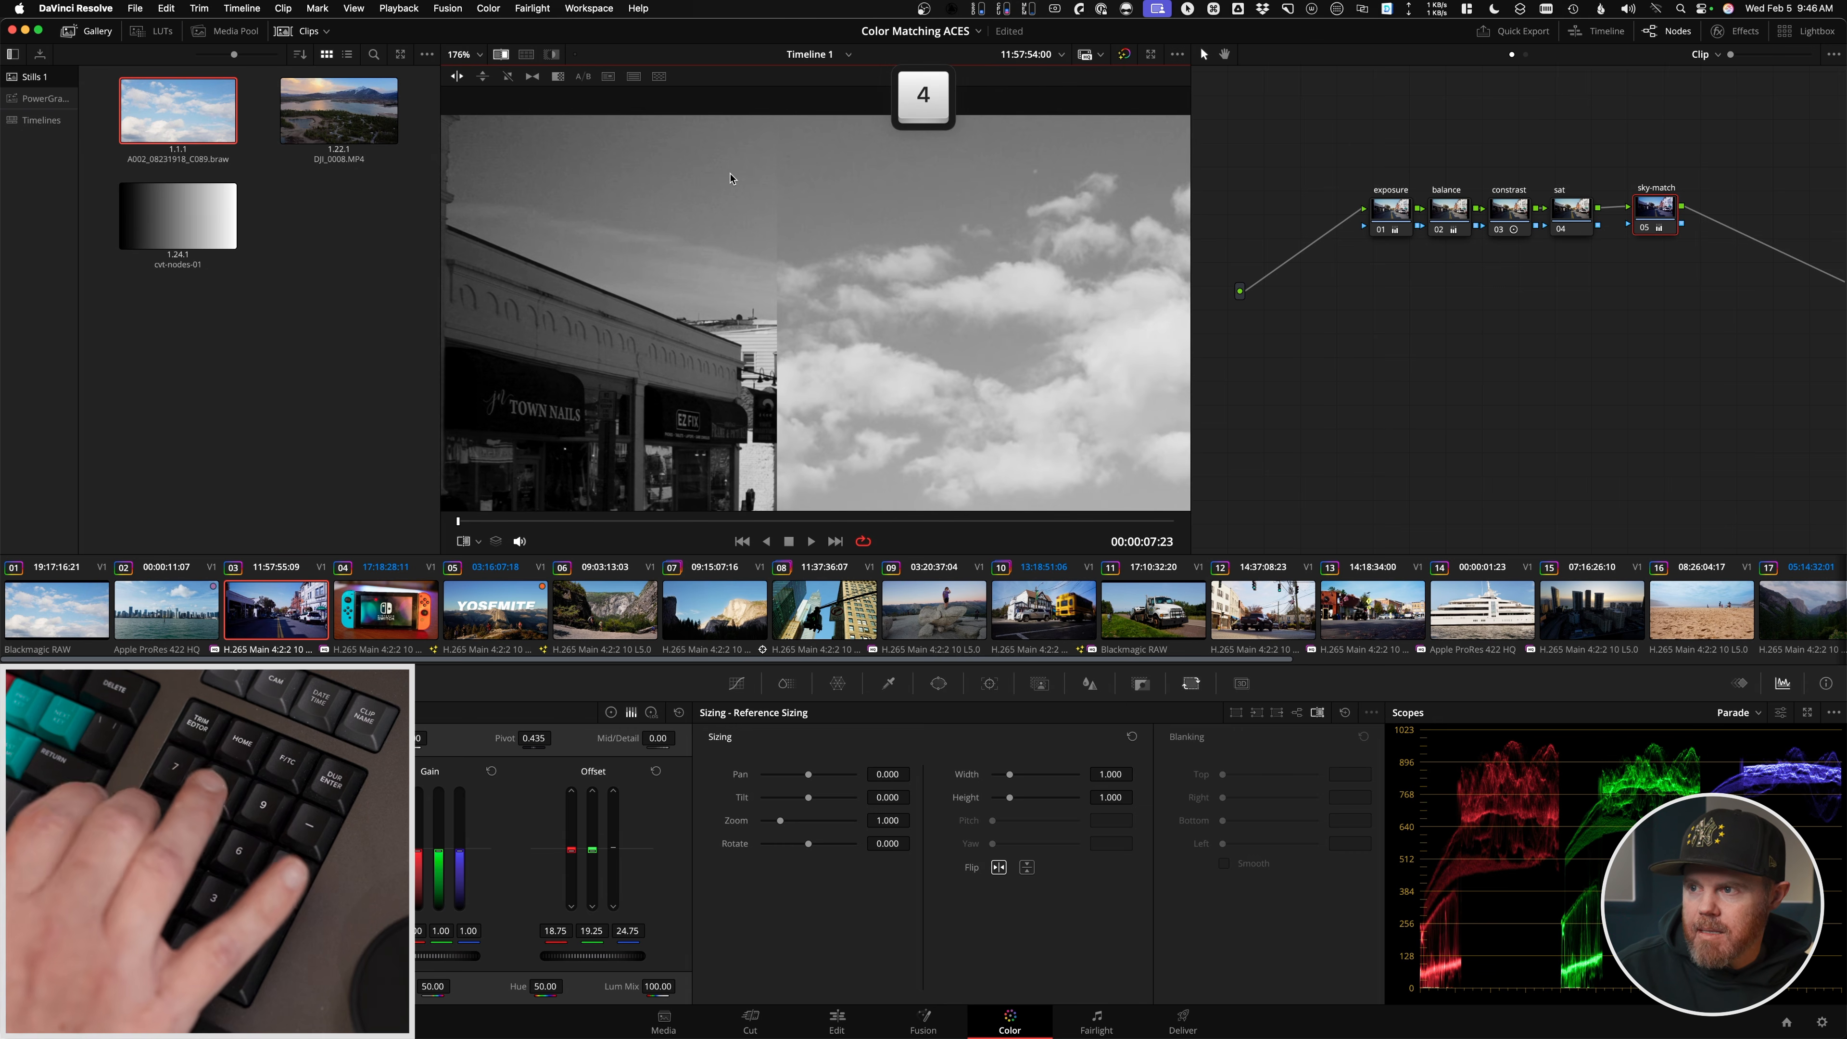
key("c")
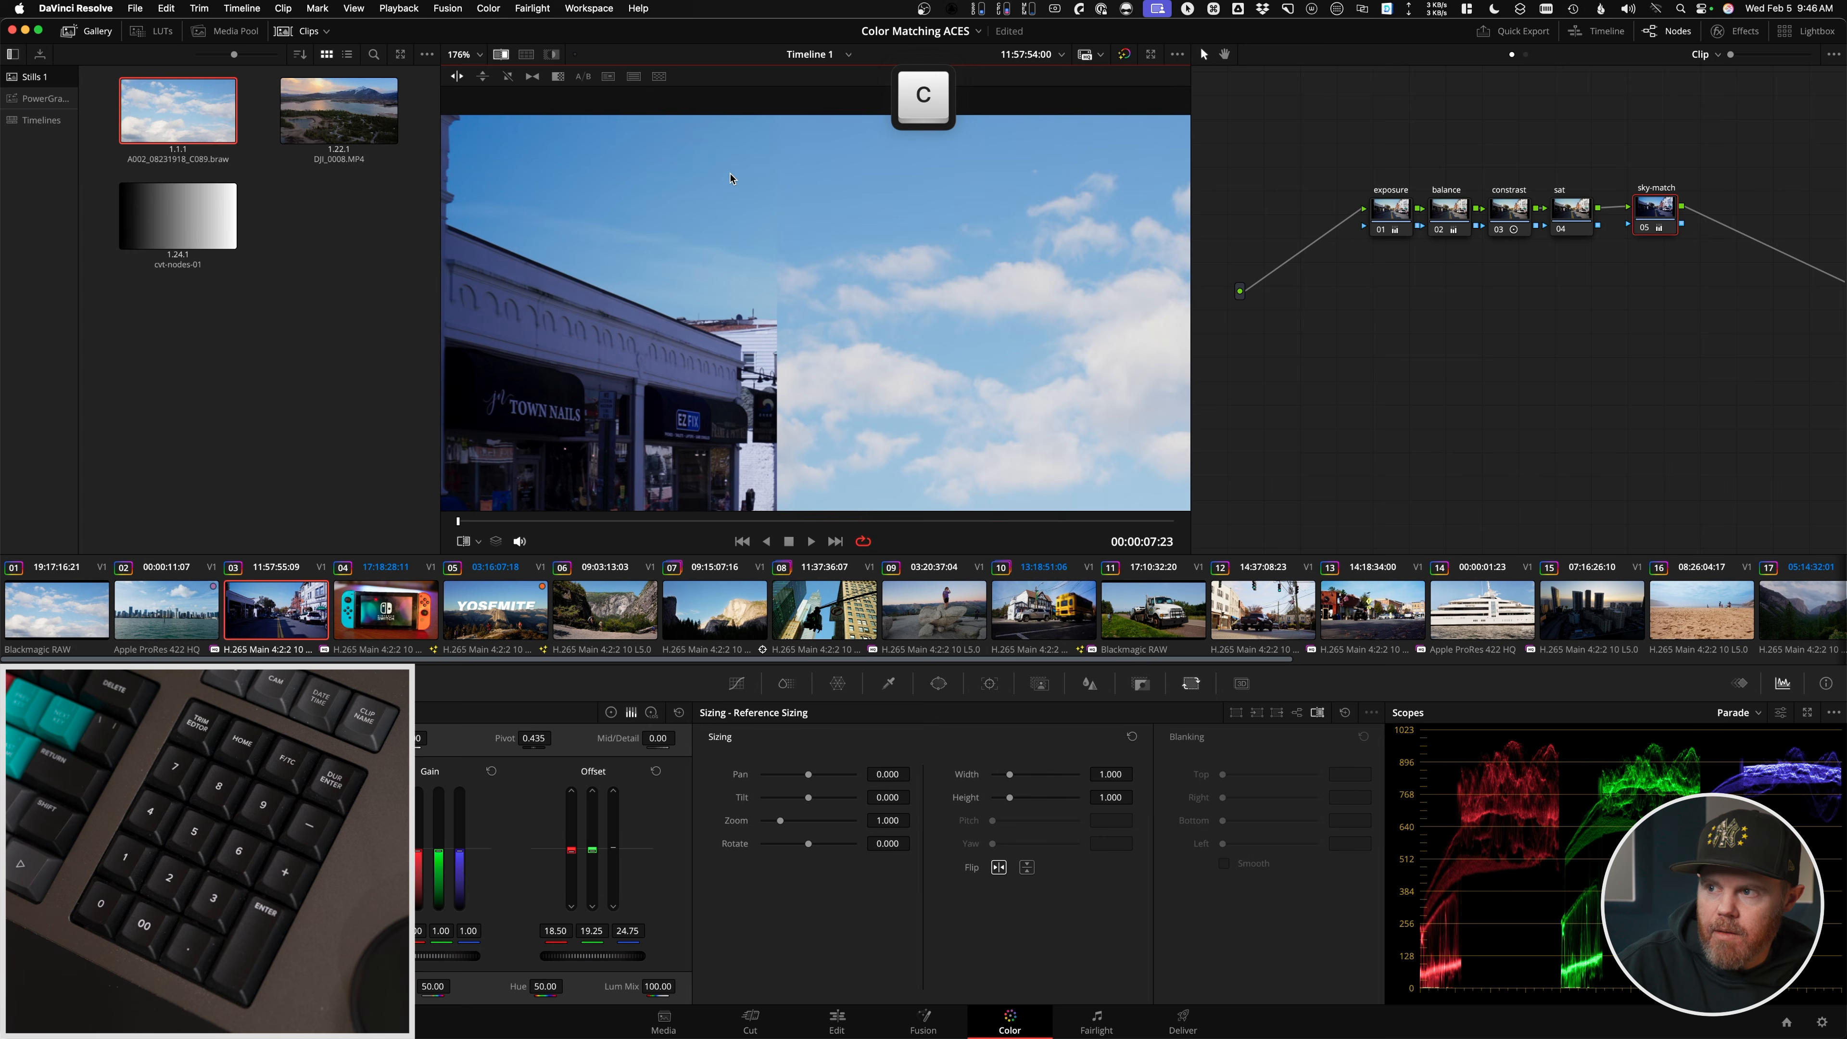
- Compare the two skies in color by shifting the wipe boundary and fitting the image, and turn the image wipe off
mouse_move(744, 202)
left_mouse_down()
mouse_move(866, 235)
mouse_move(758, 223)
mouse_move(869, 215)
mouse_move(726, 226)
left_mouse_up()
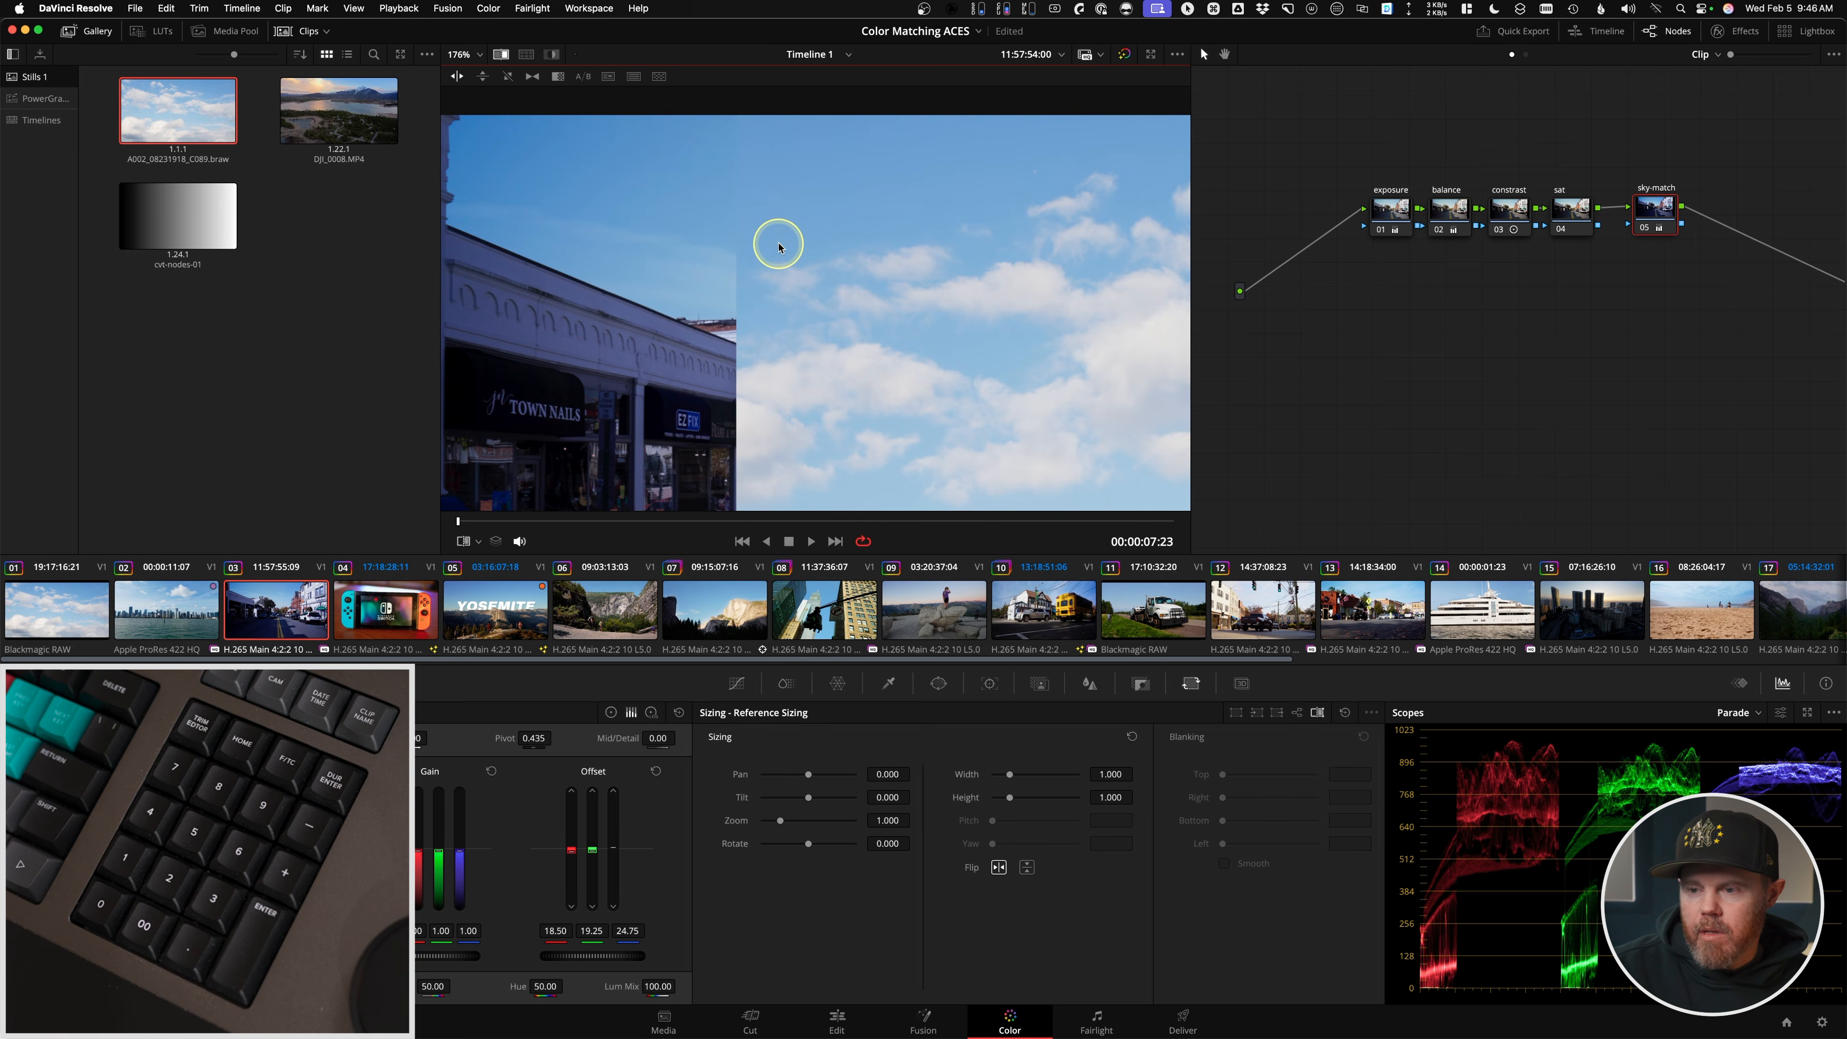
key("z")
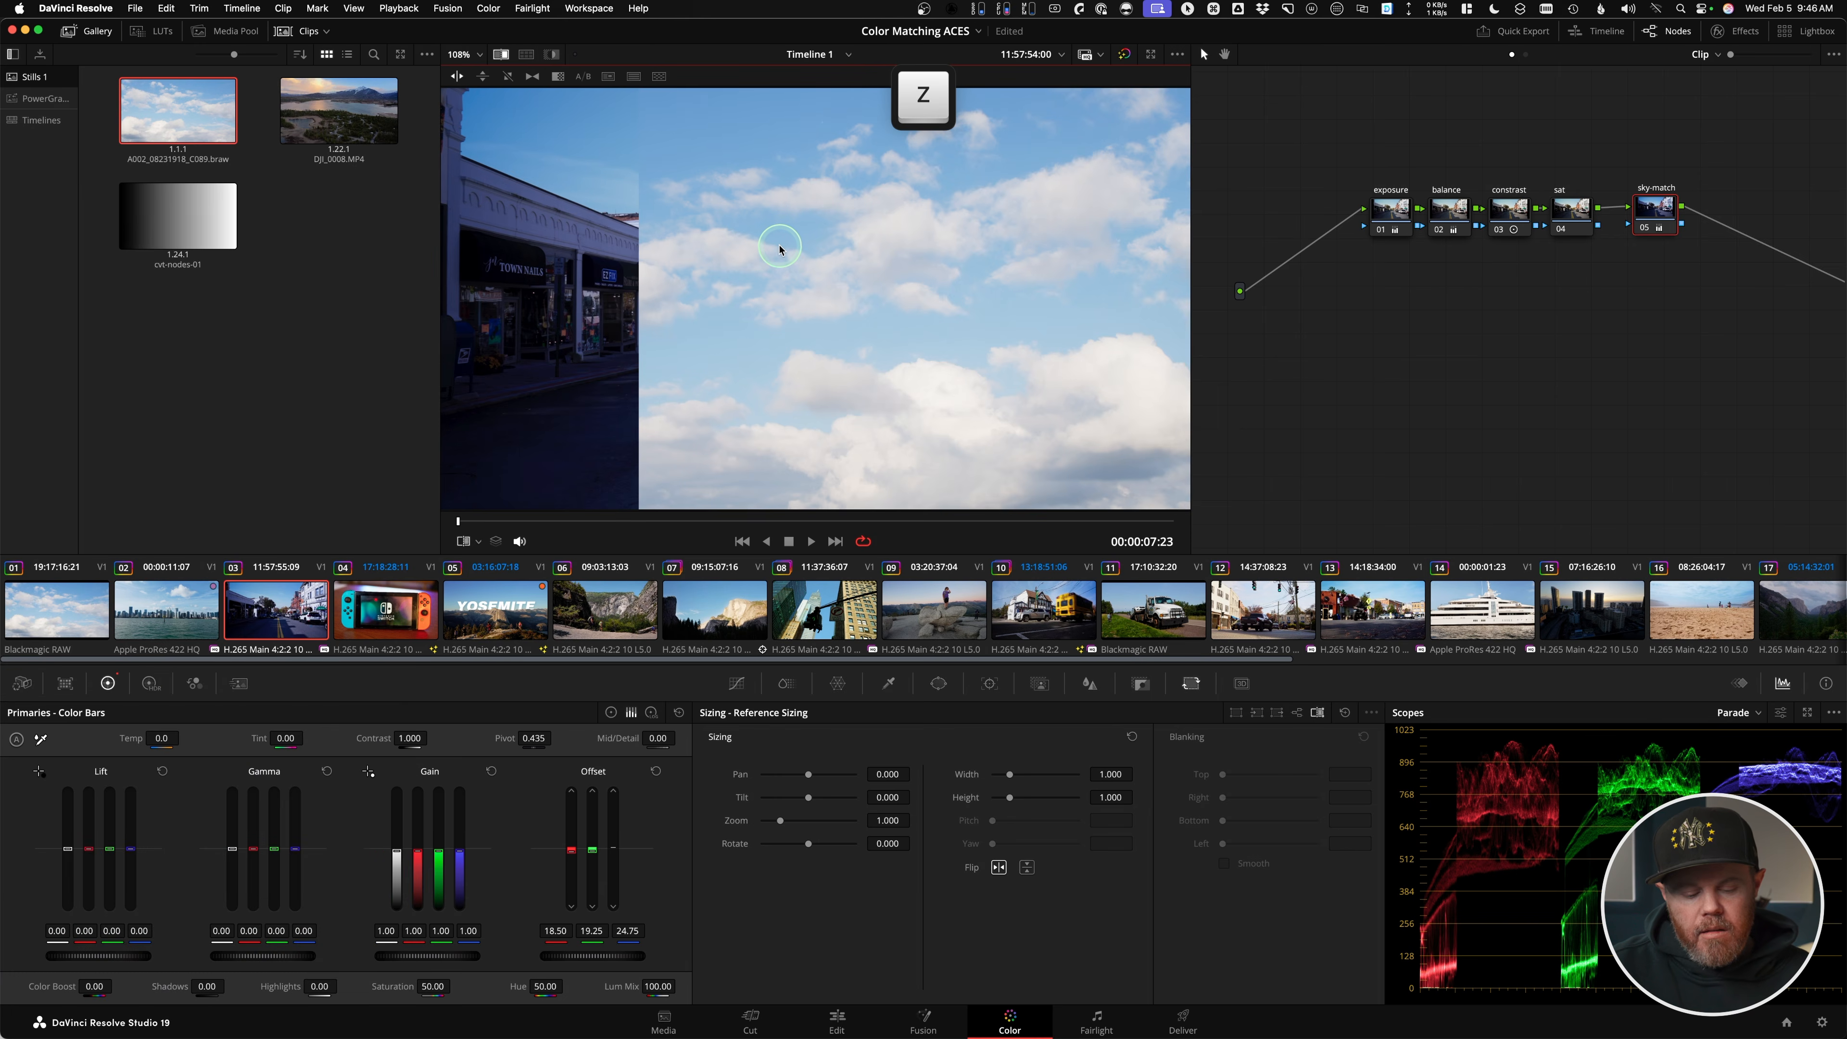
key("super+w")
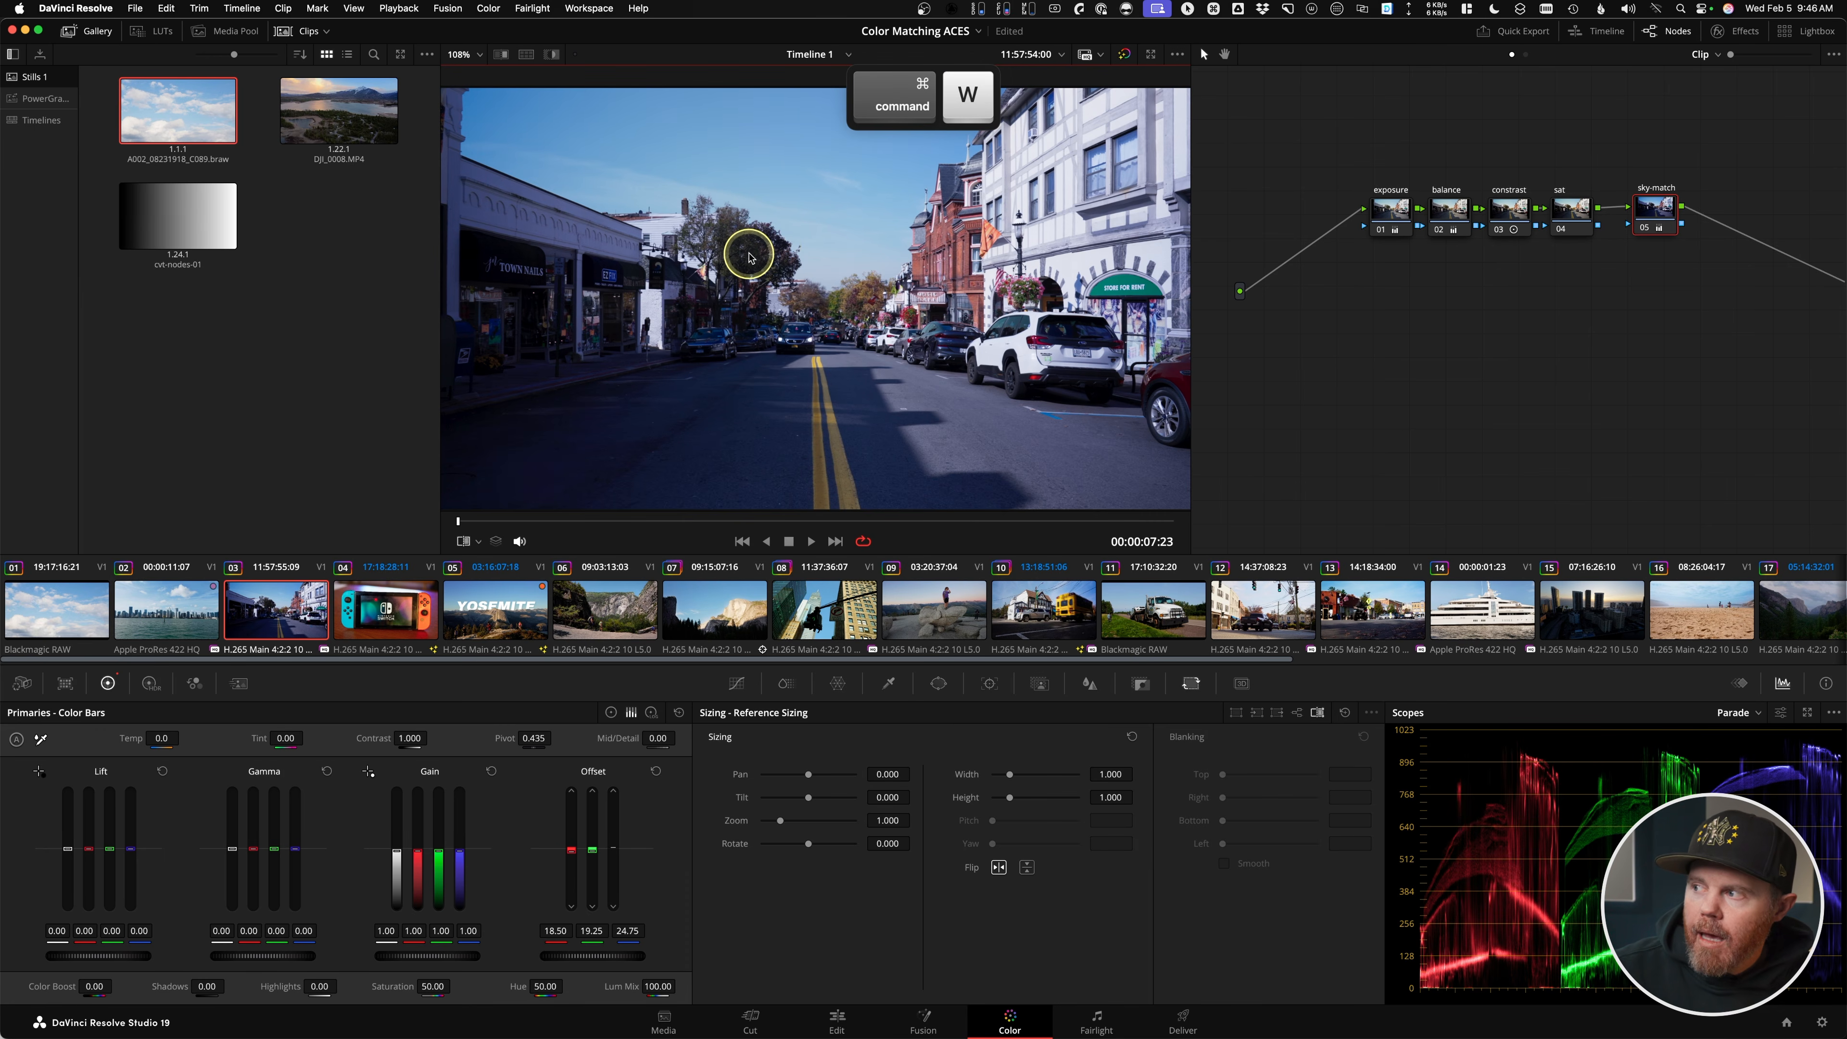
scroll(763, 309, "down", 2)
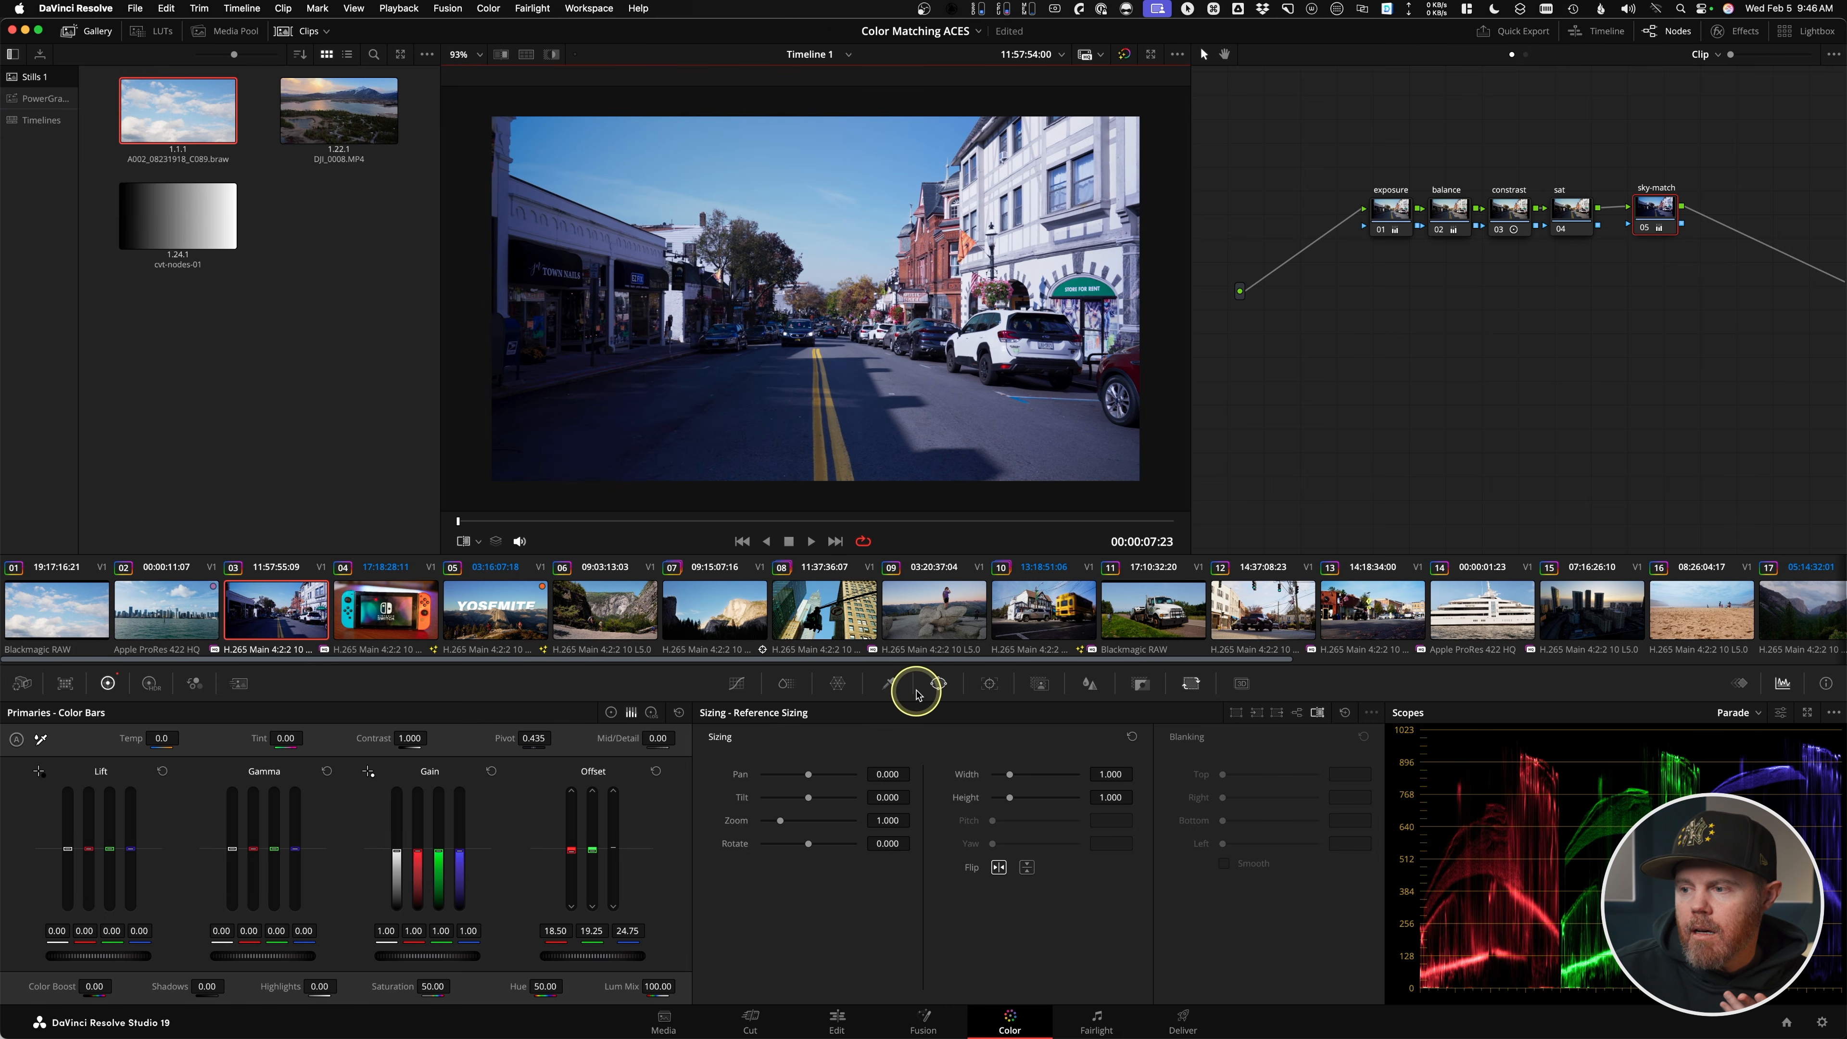
- Start a curve power window on the sky-match node, tracing the rooftops and trees from the image's upper-left corner to the brick building
left_click(935, 682)
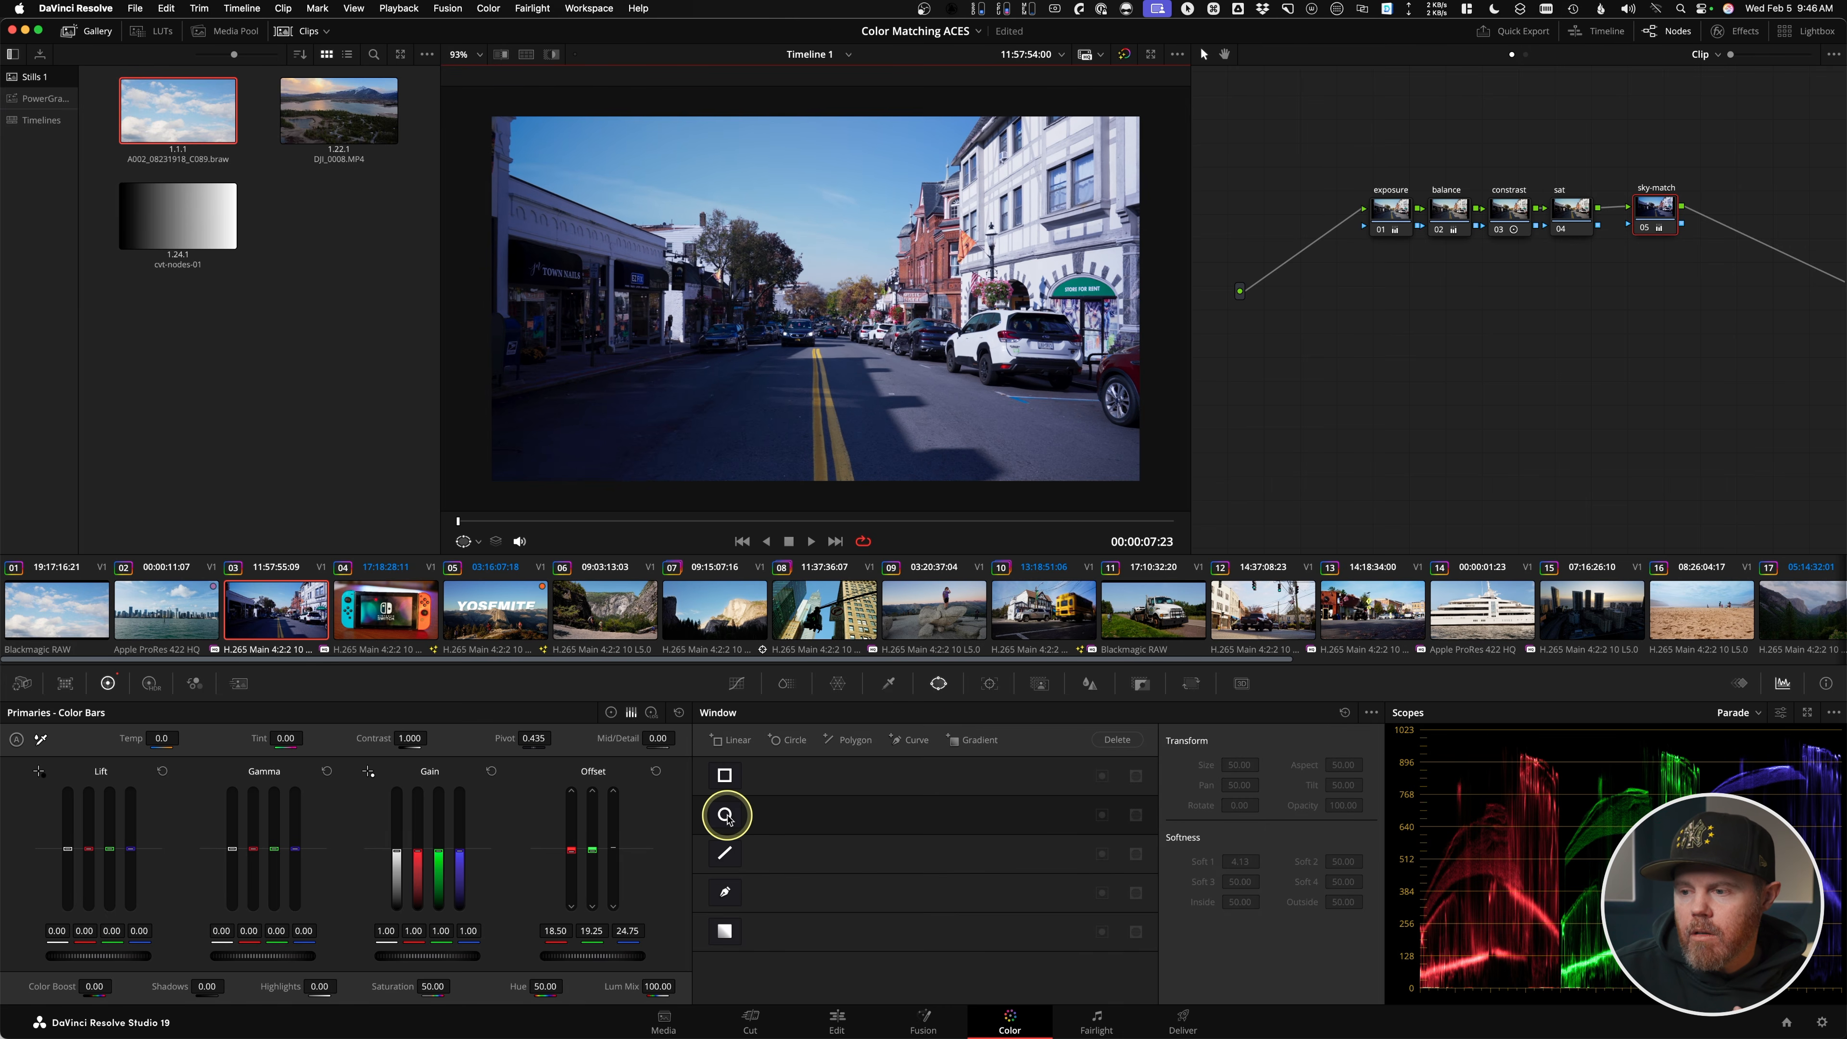
scroll(680, 401, "down", 2)
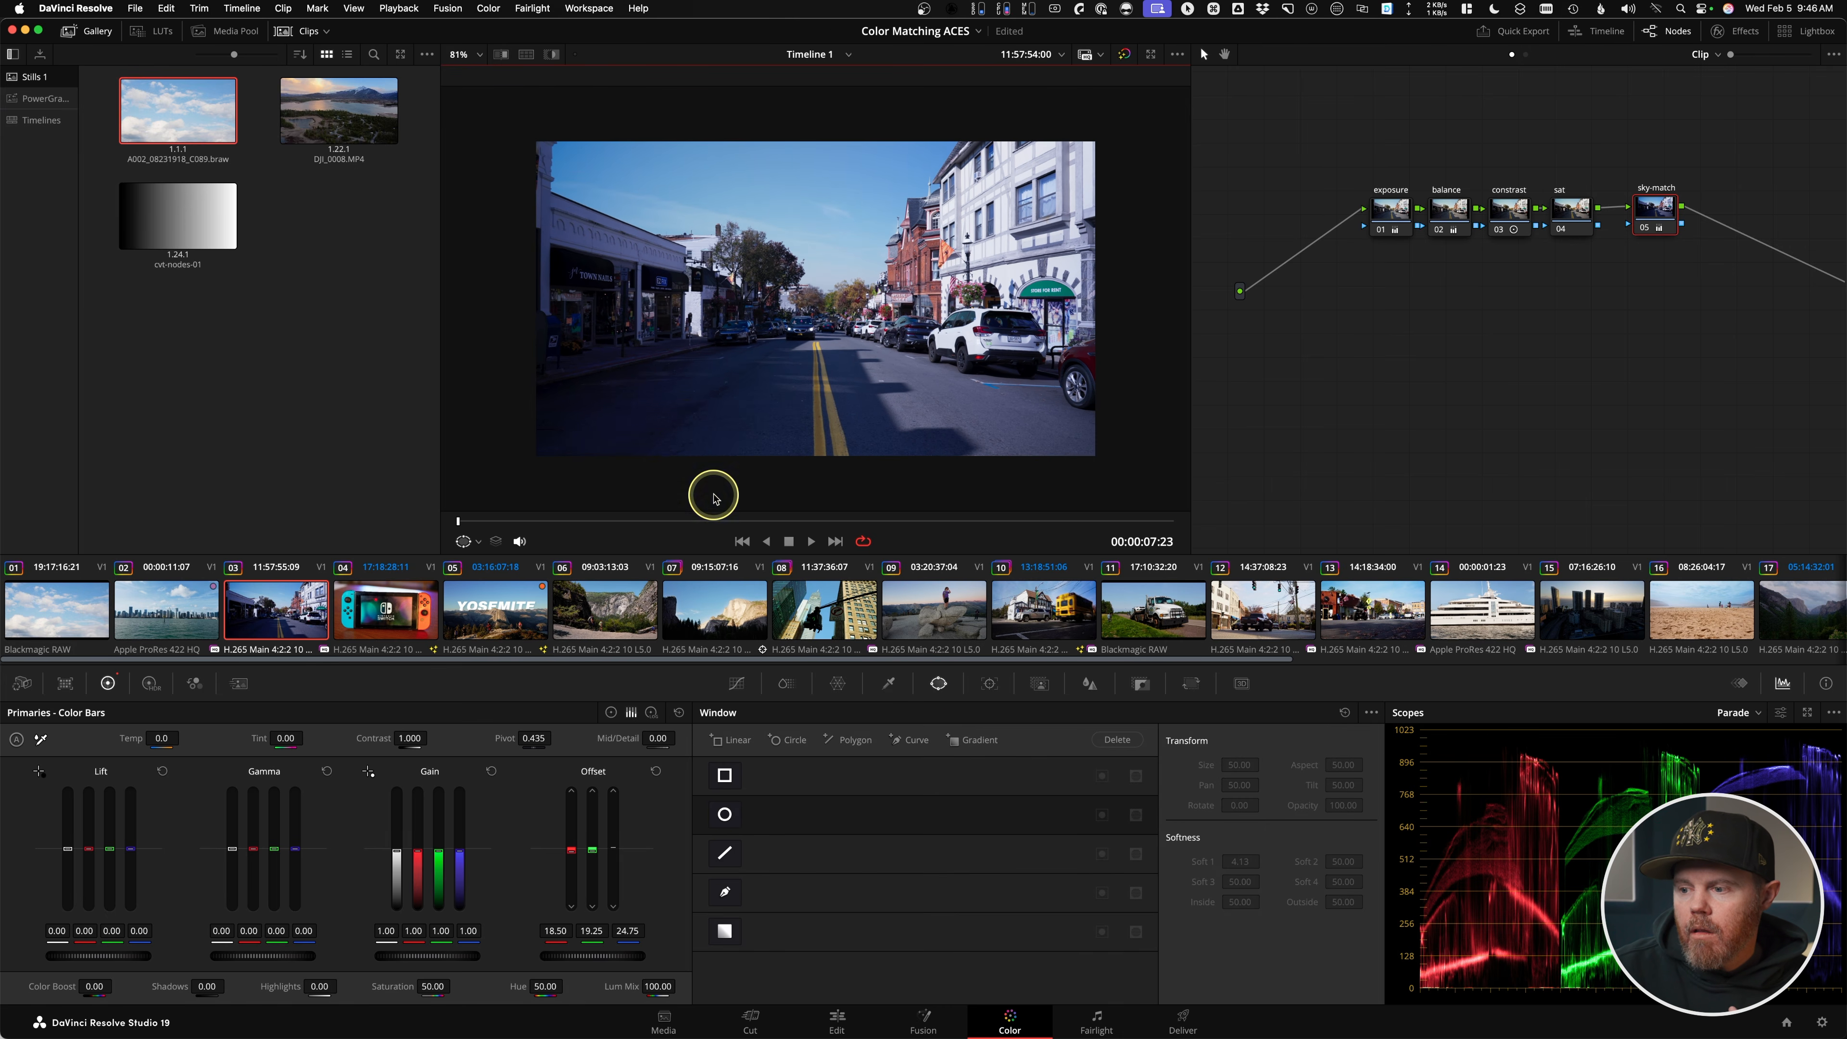
left_click(725, 895)
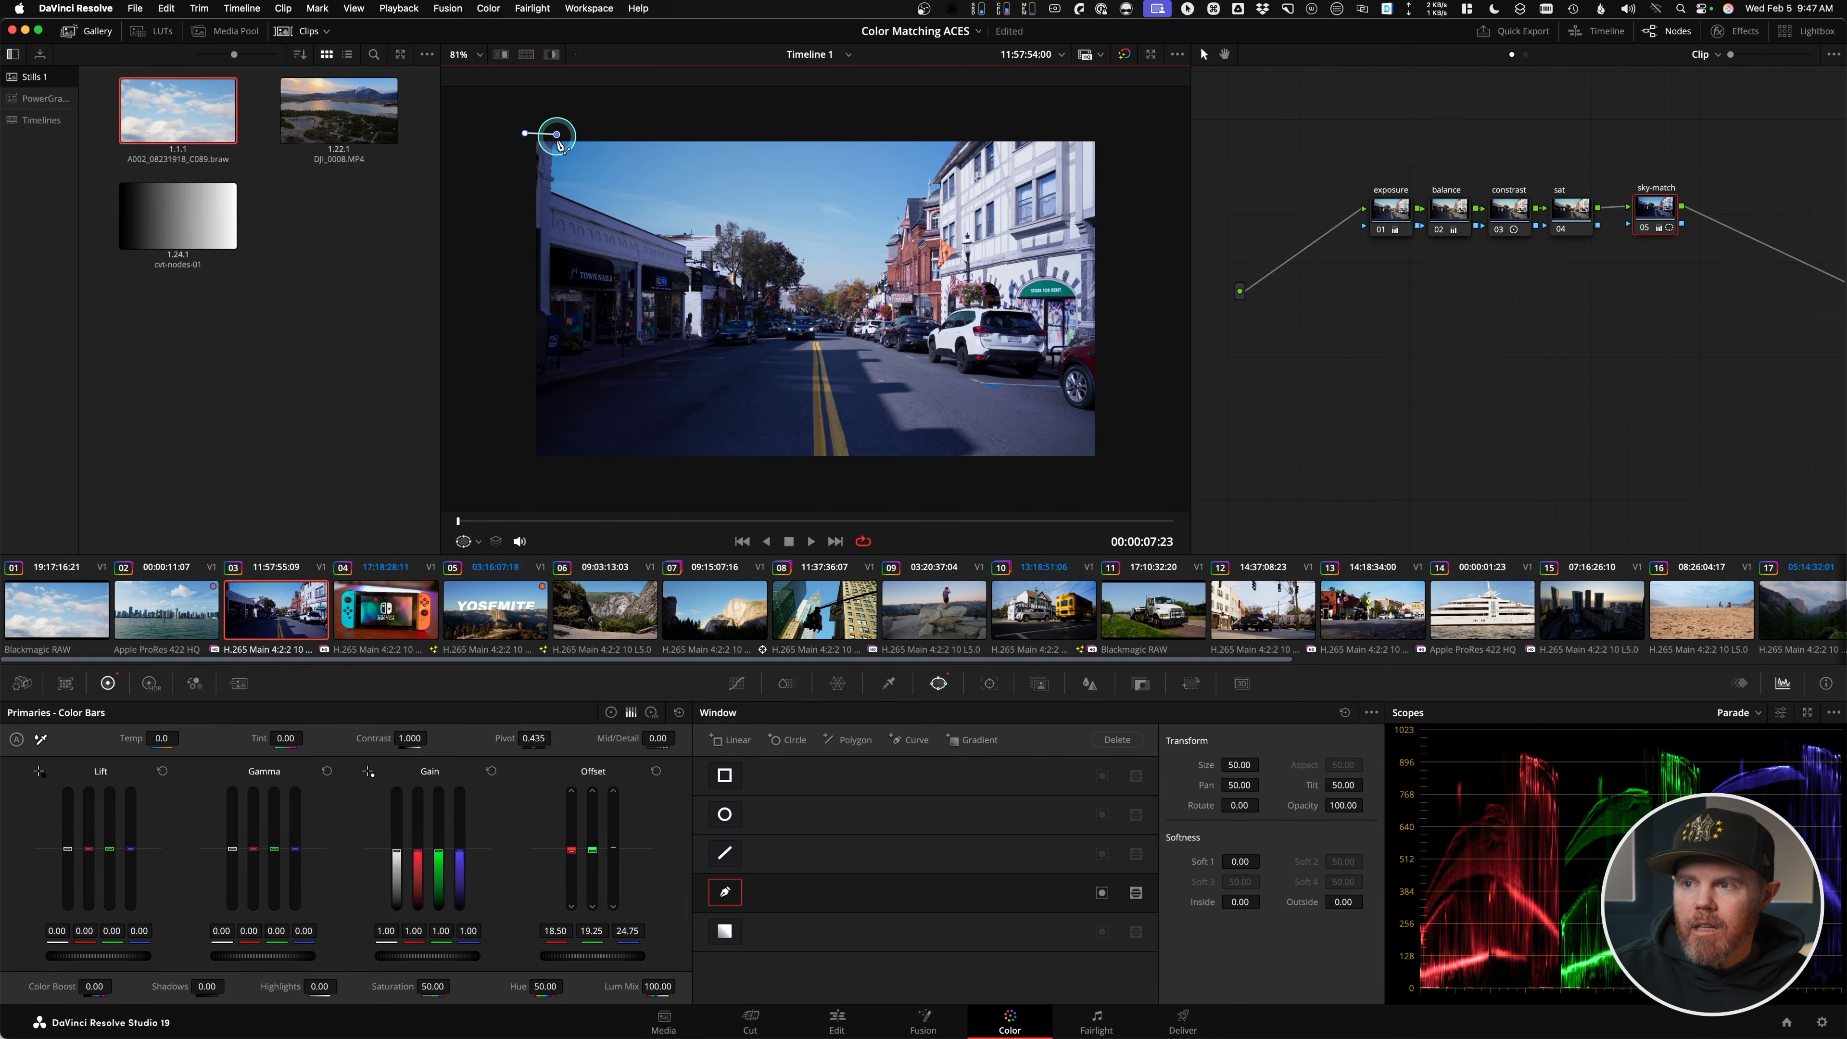
left_click(551, 192)
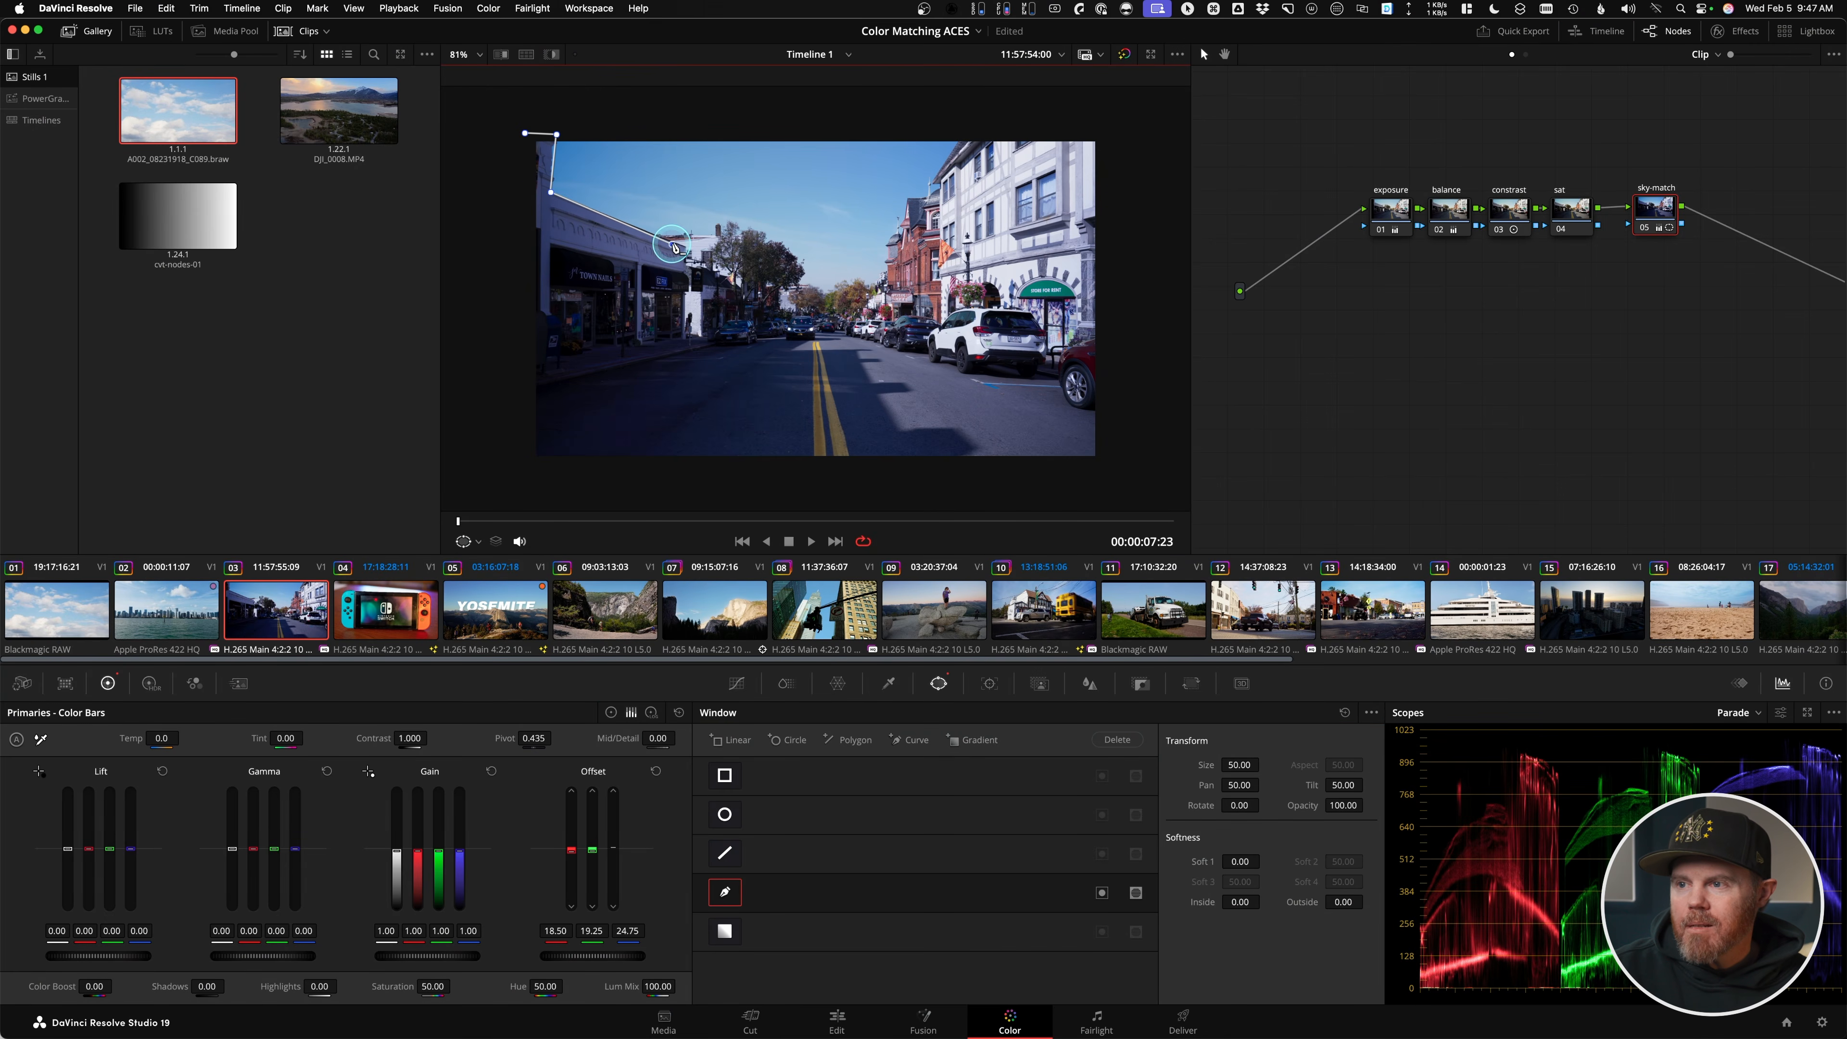
left_click(730, 236)
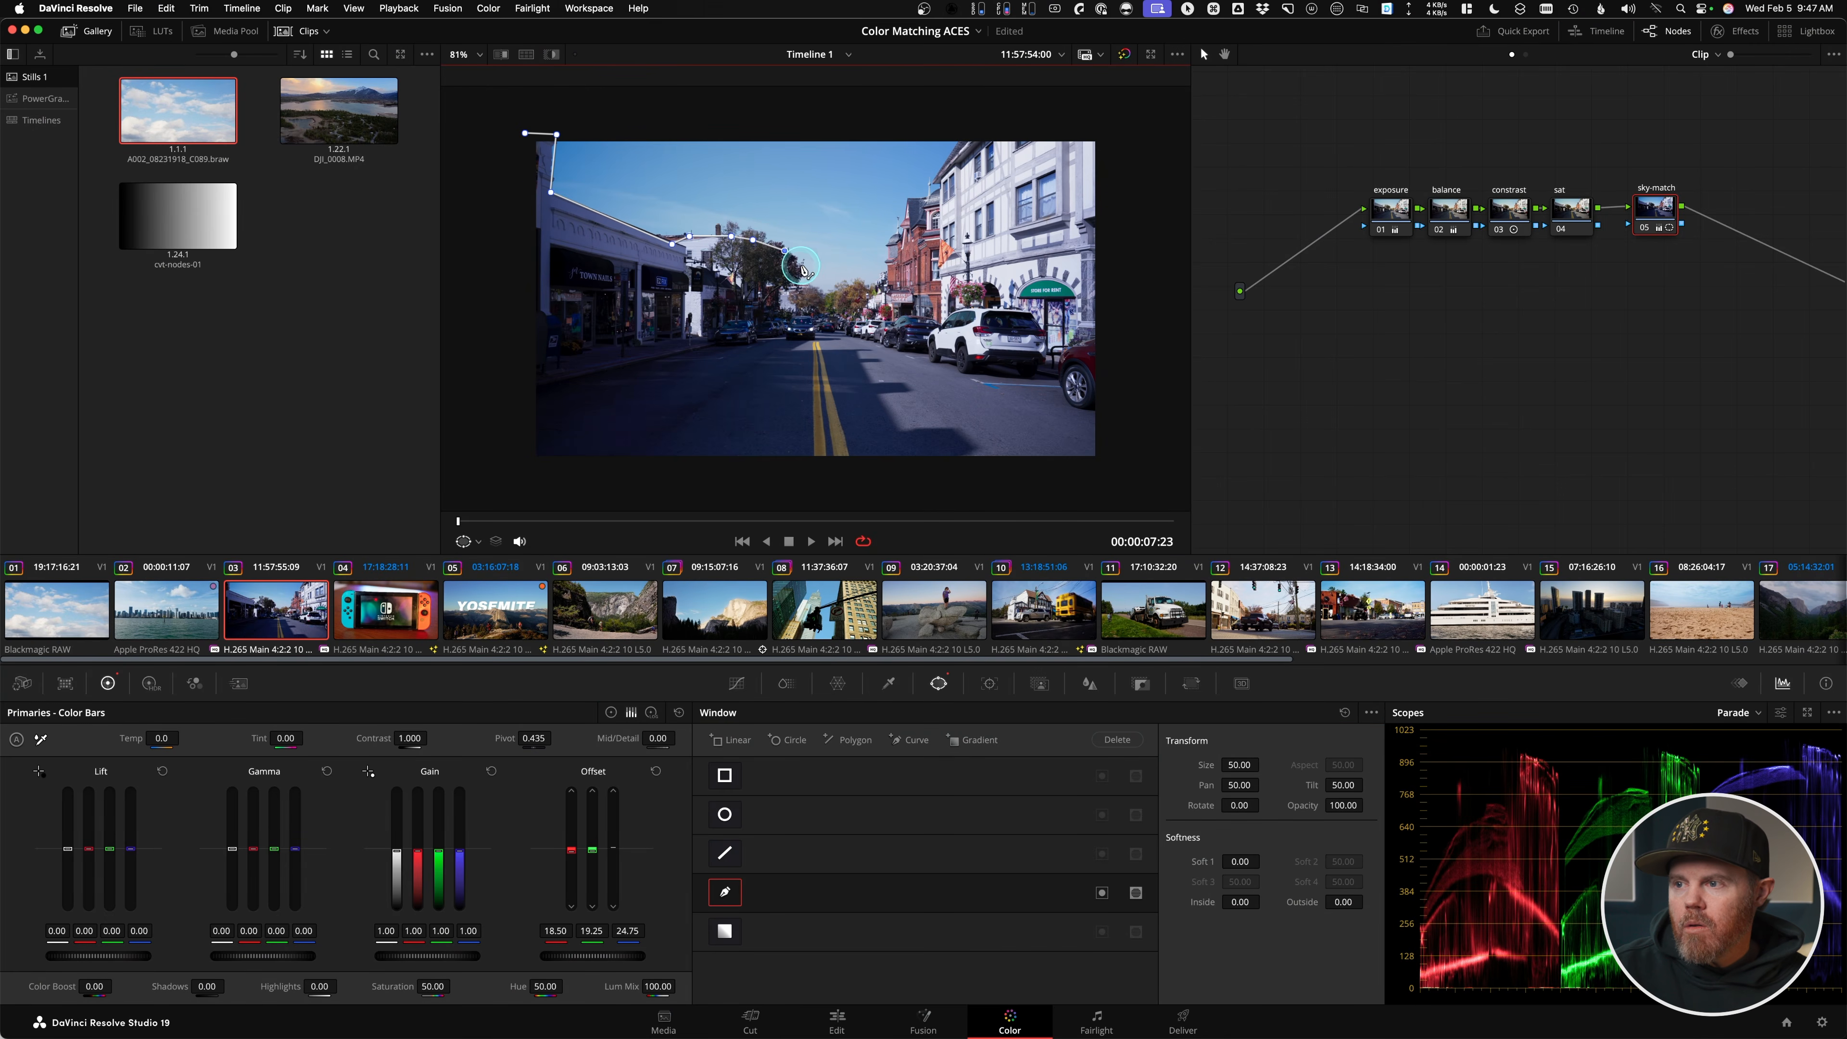
left_click(823, 293)
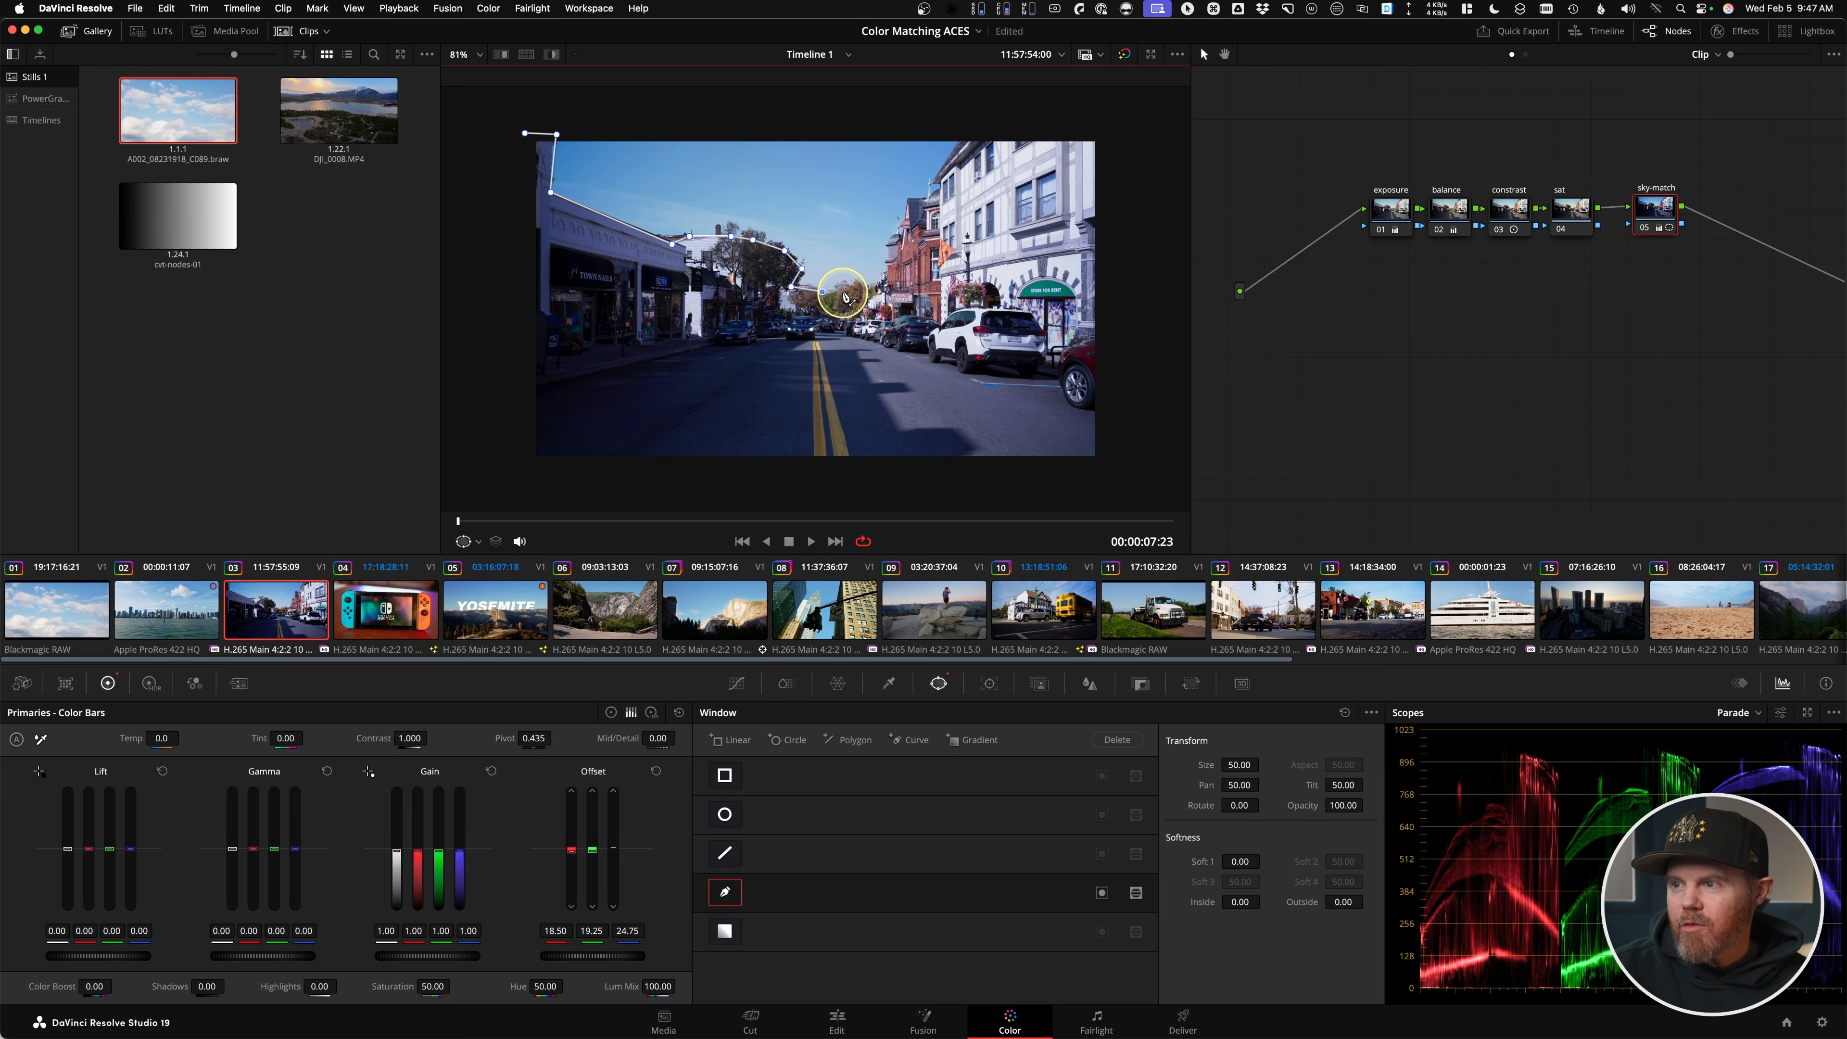
left_click(881, 289)
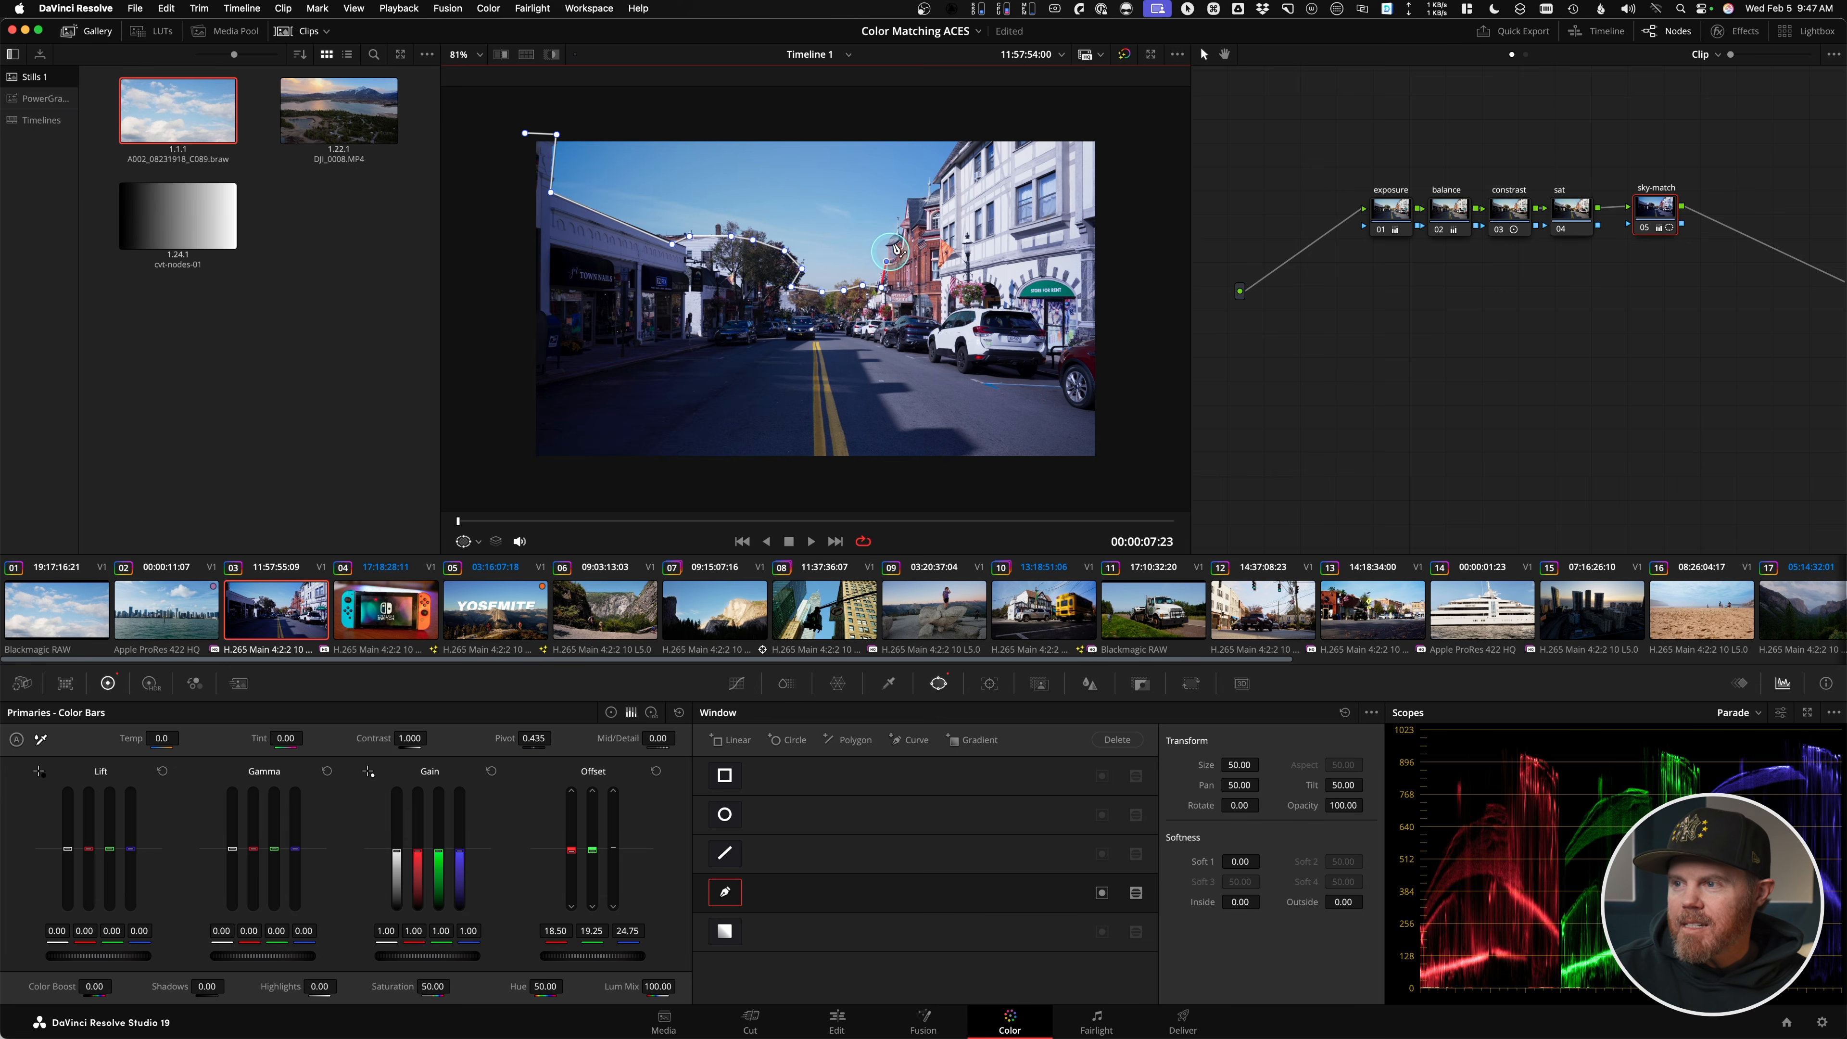
left_click(893, 239)
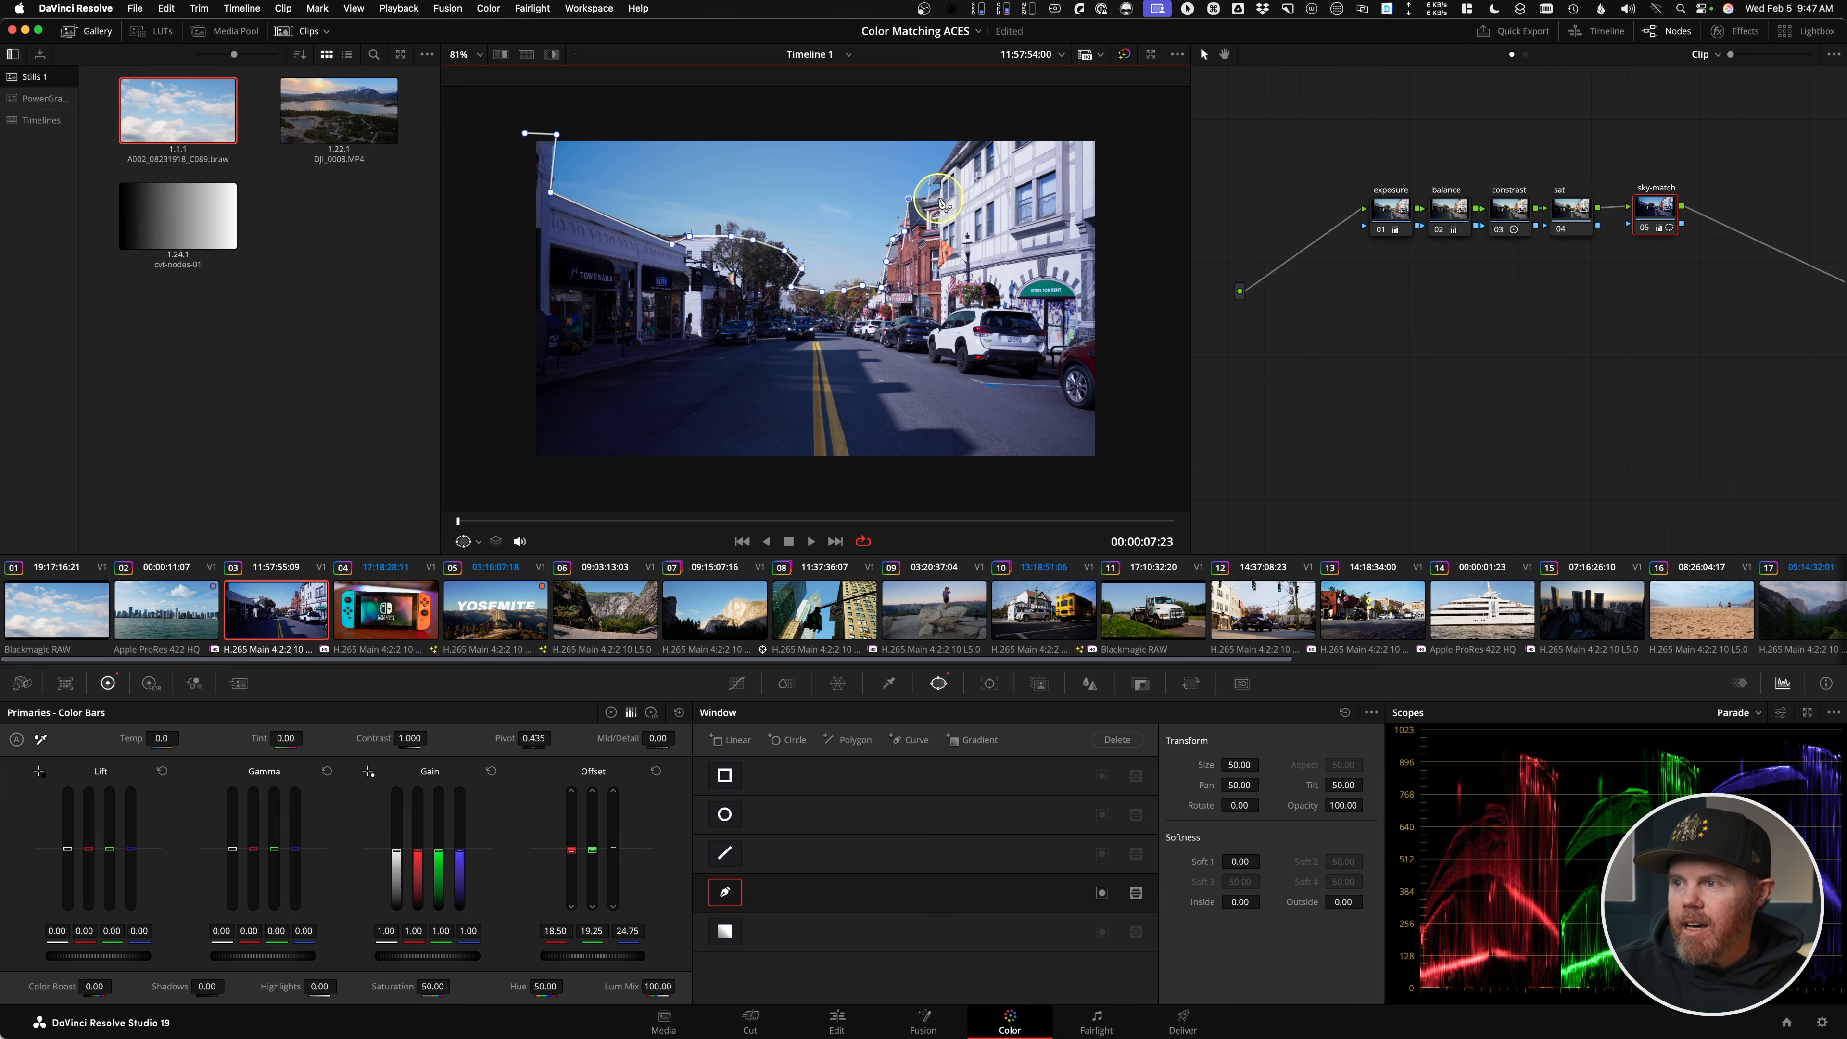
- Continue the curve up past the right-hand building and close it around the outside of the frame so it encloses the street and buildings
left_click(973, 128)
left_click(1129, 123)
left_click(1135, 484)
left_click(508, 486)
left_click(526, 135)
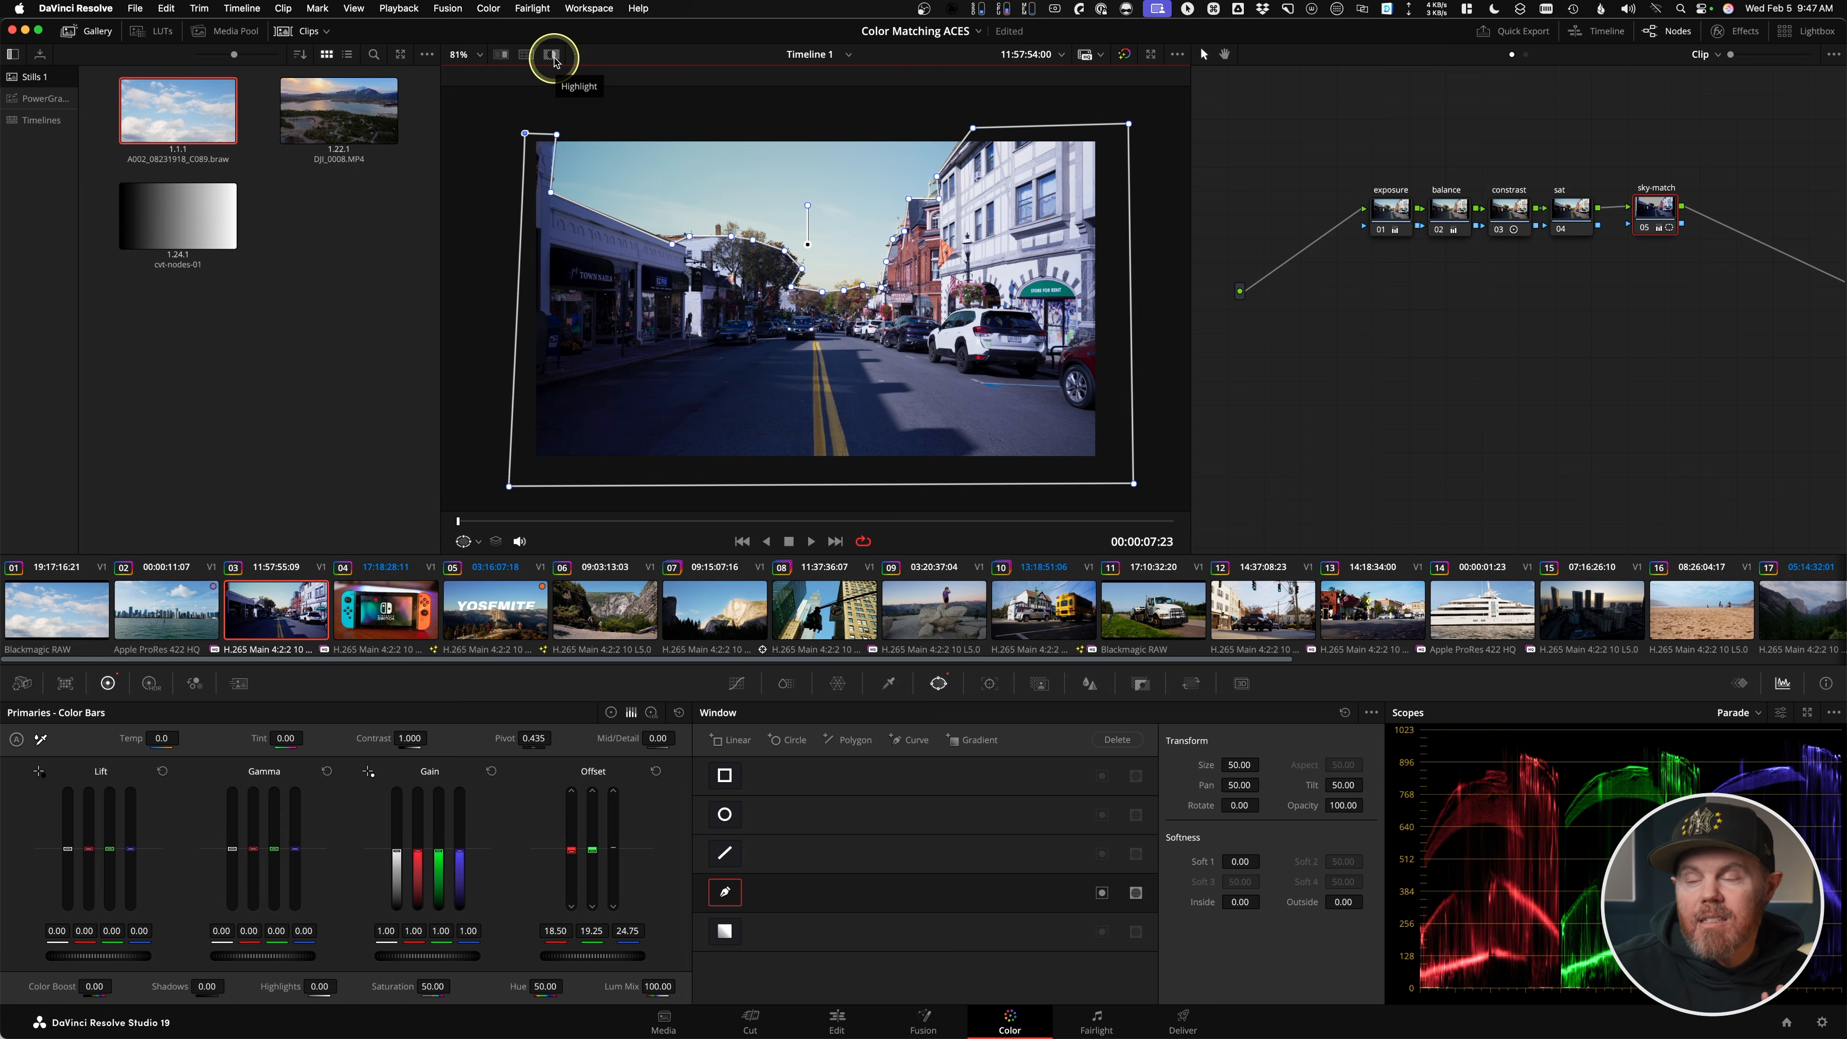
- Highlight the window's selection in the viewer and invert the curve window so only the sky is affected
key("ctrl")
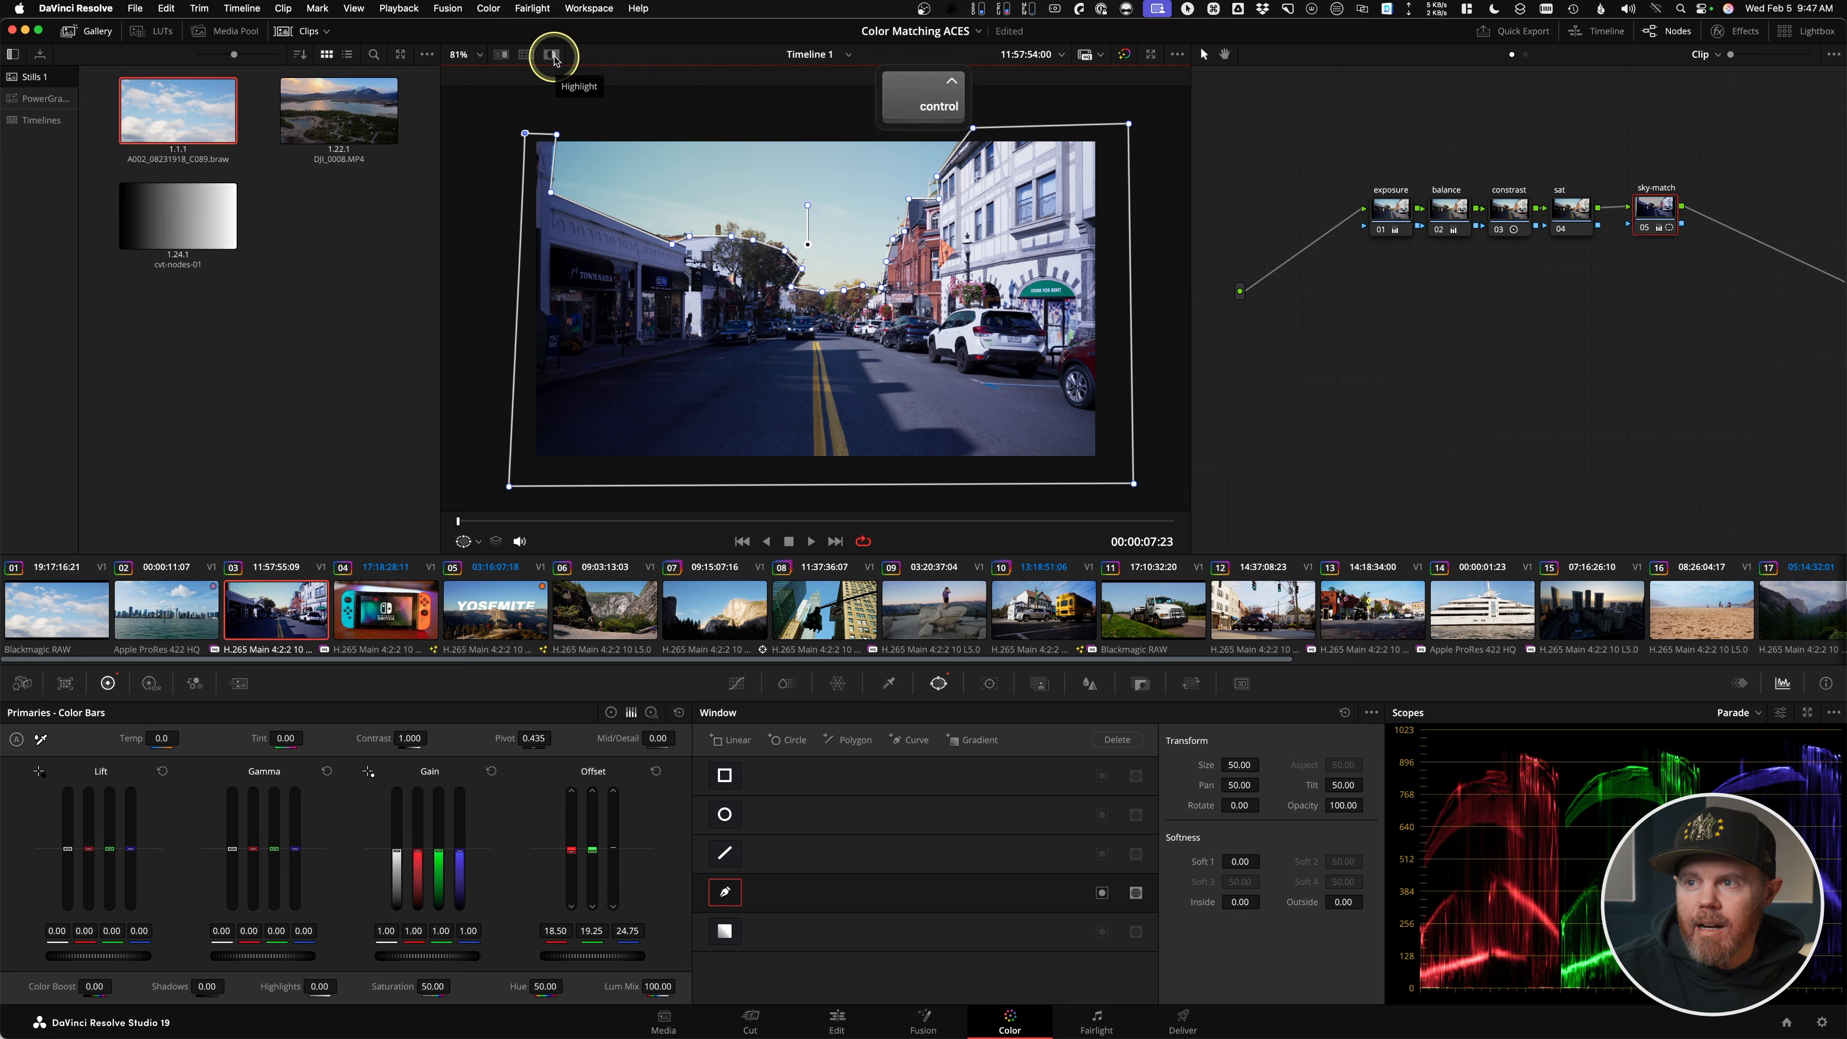
left_click(553, 57)
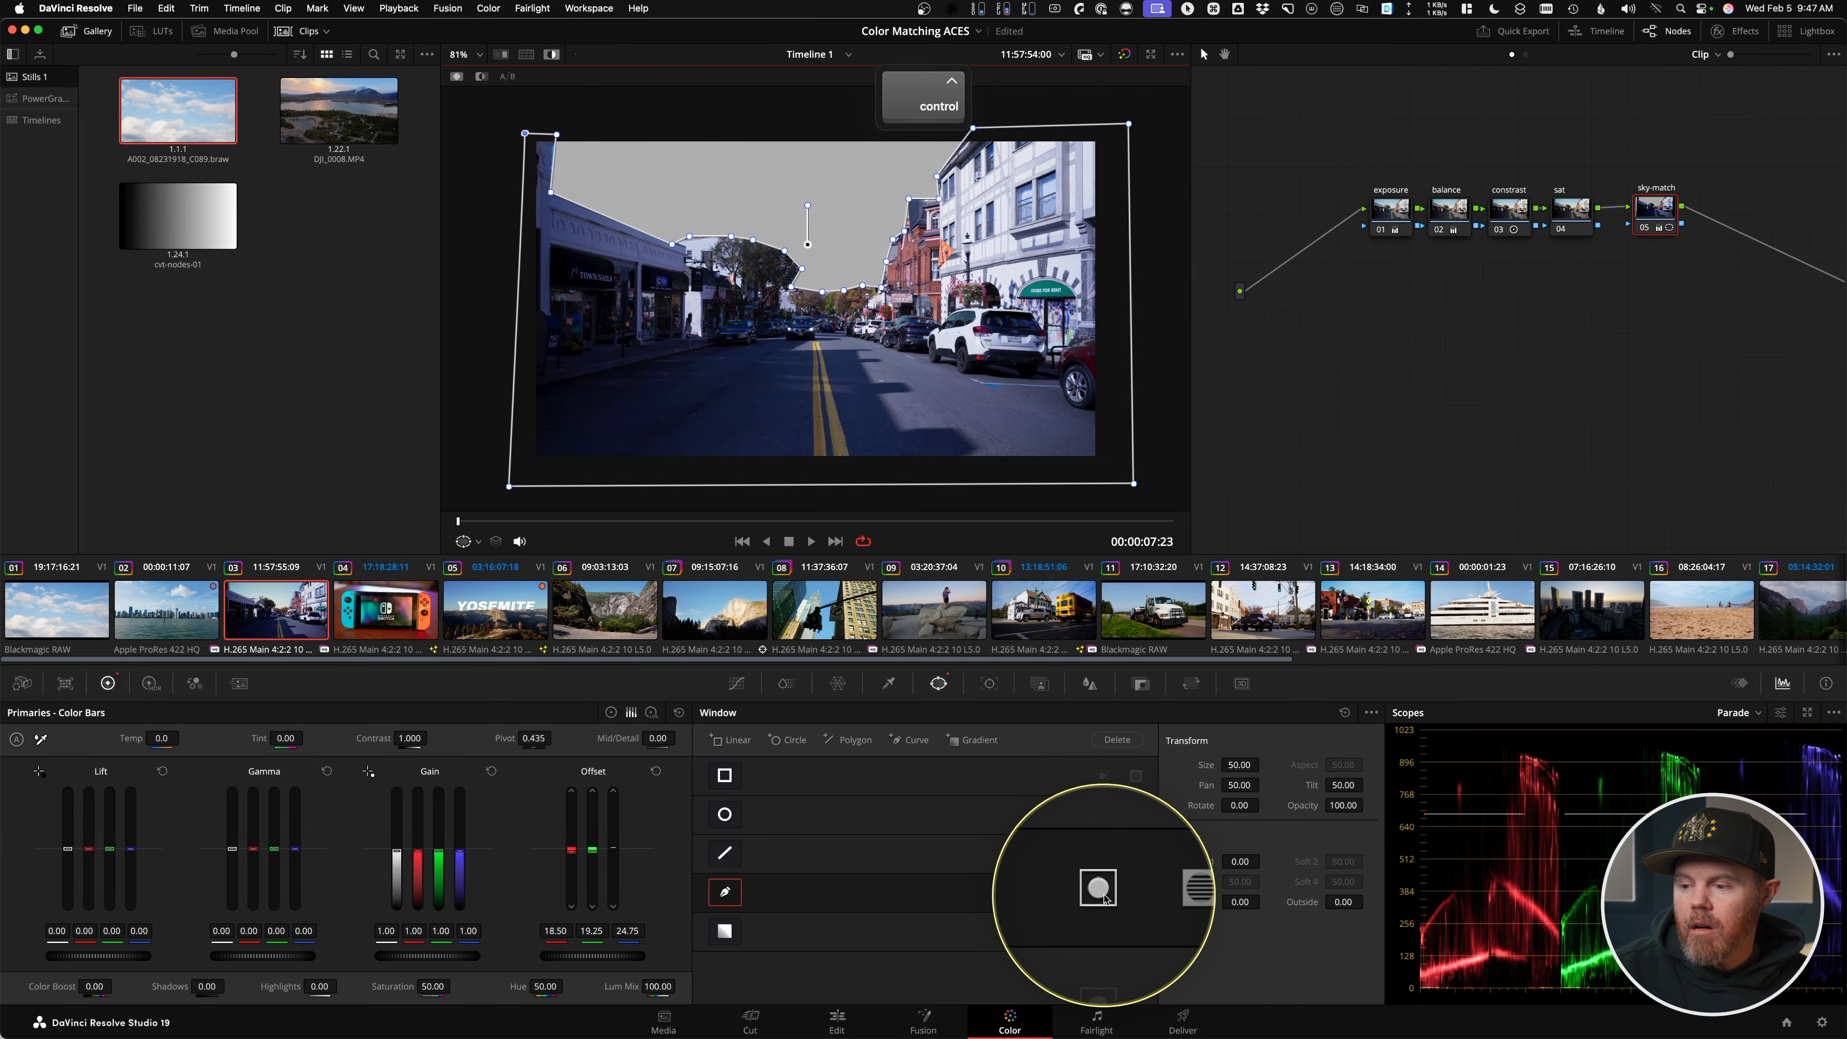
left_click(1102, 895)
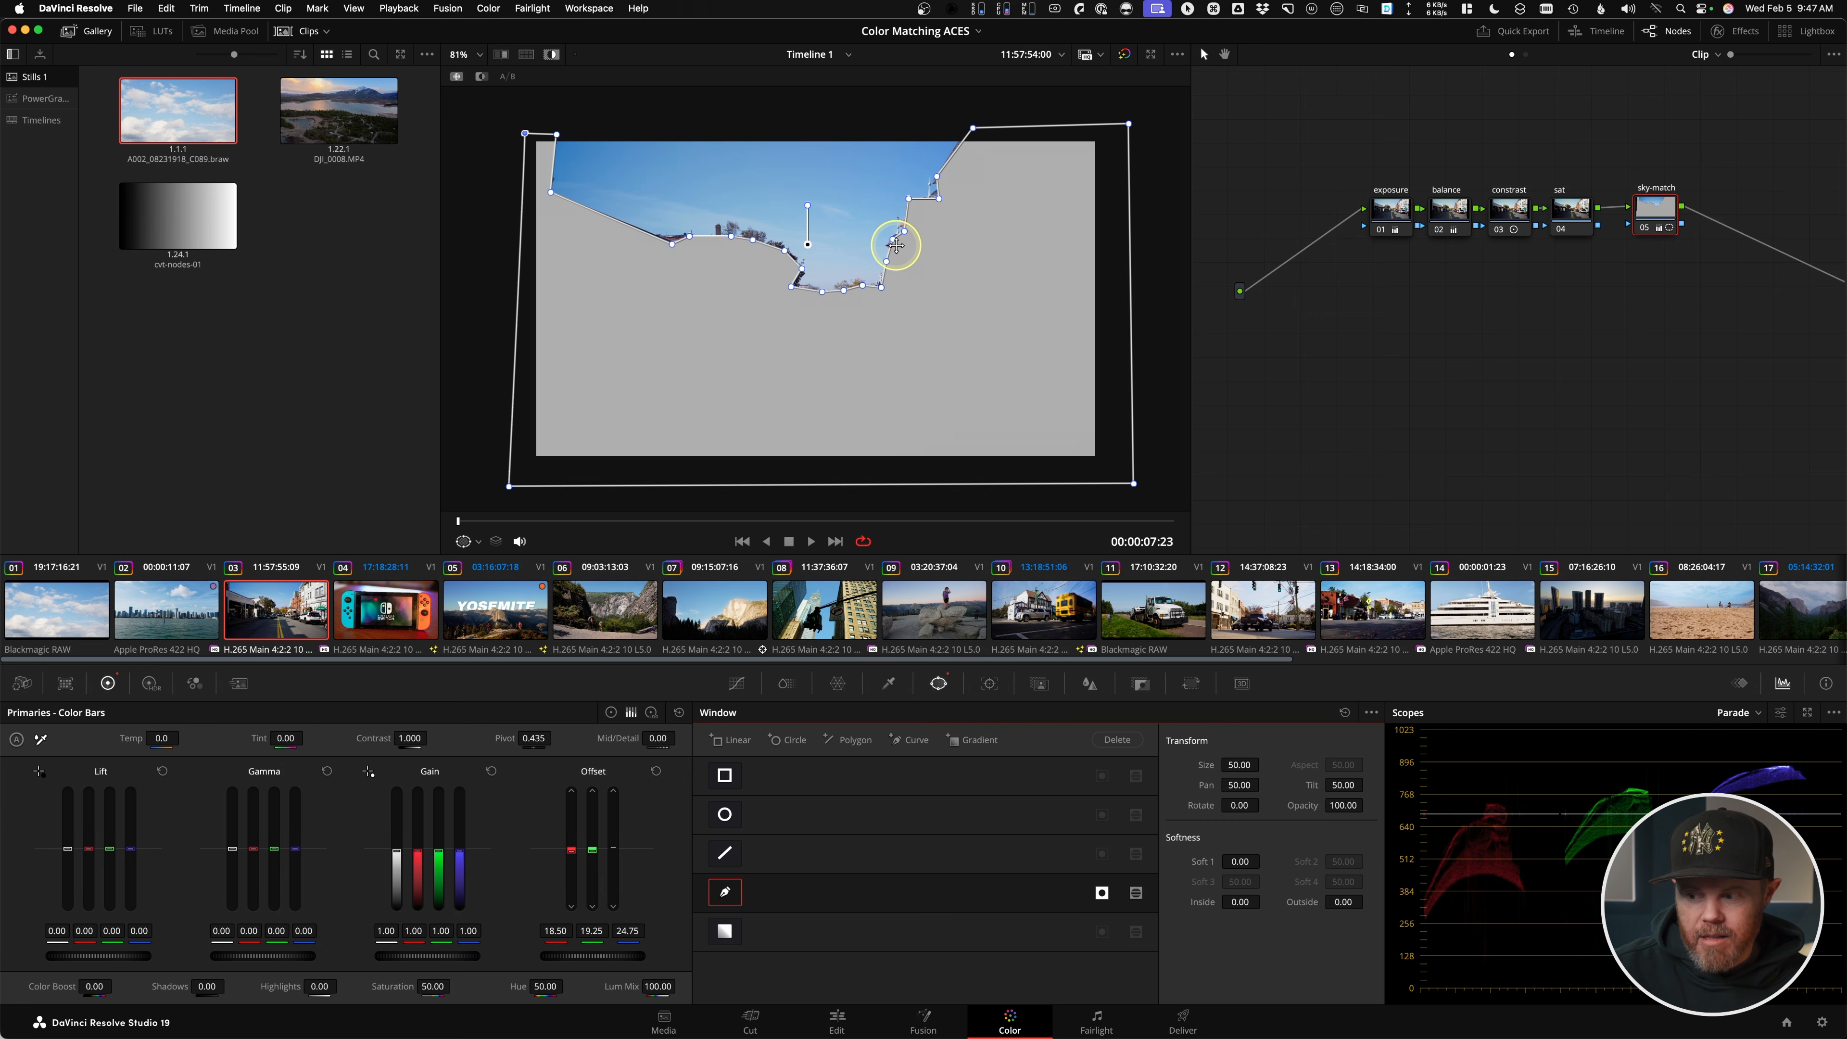
- Soften the curve window's edge to a Soft 1 value of 7.94 and inspect the transition along the rooftops
key("ctrl")
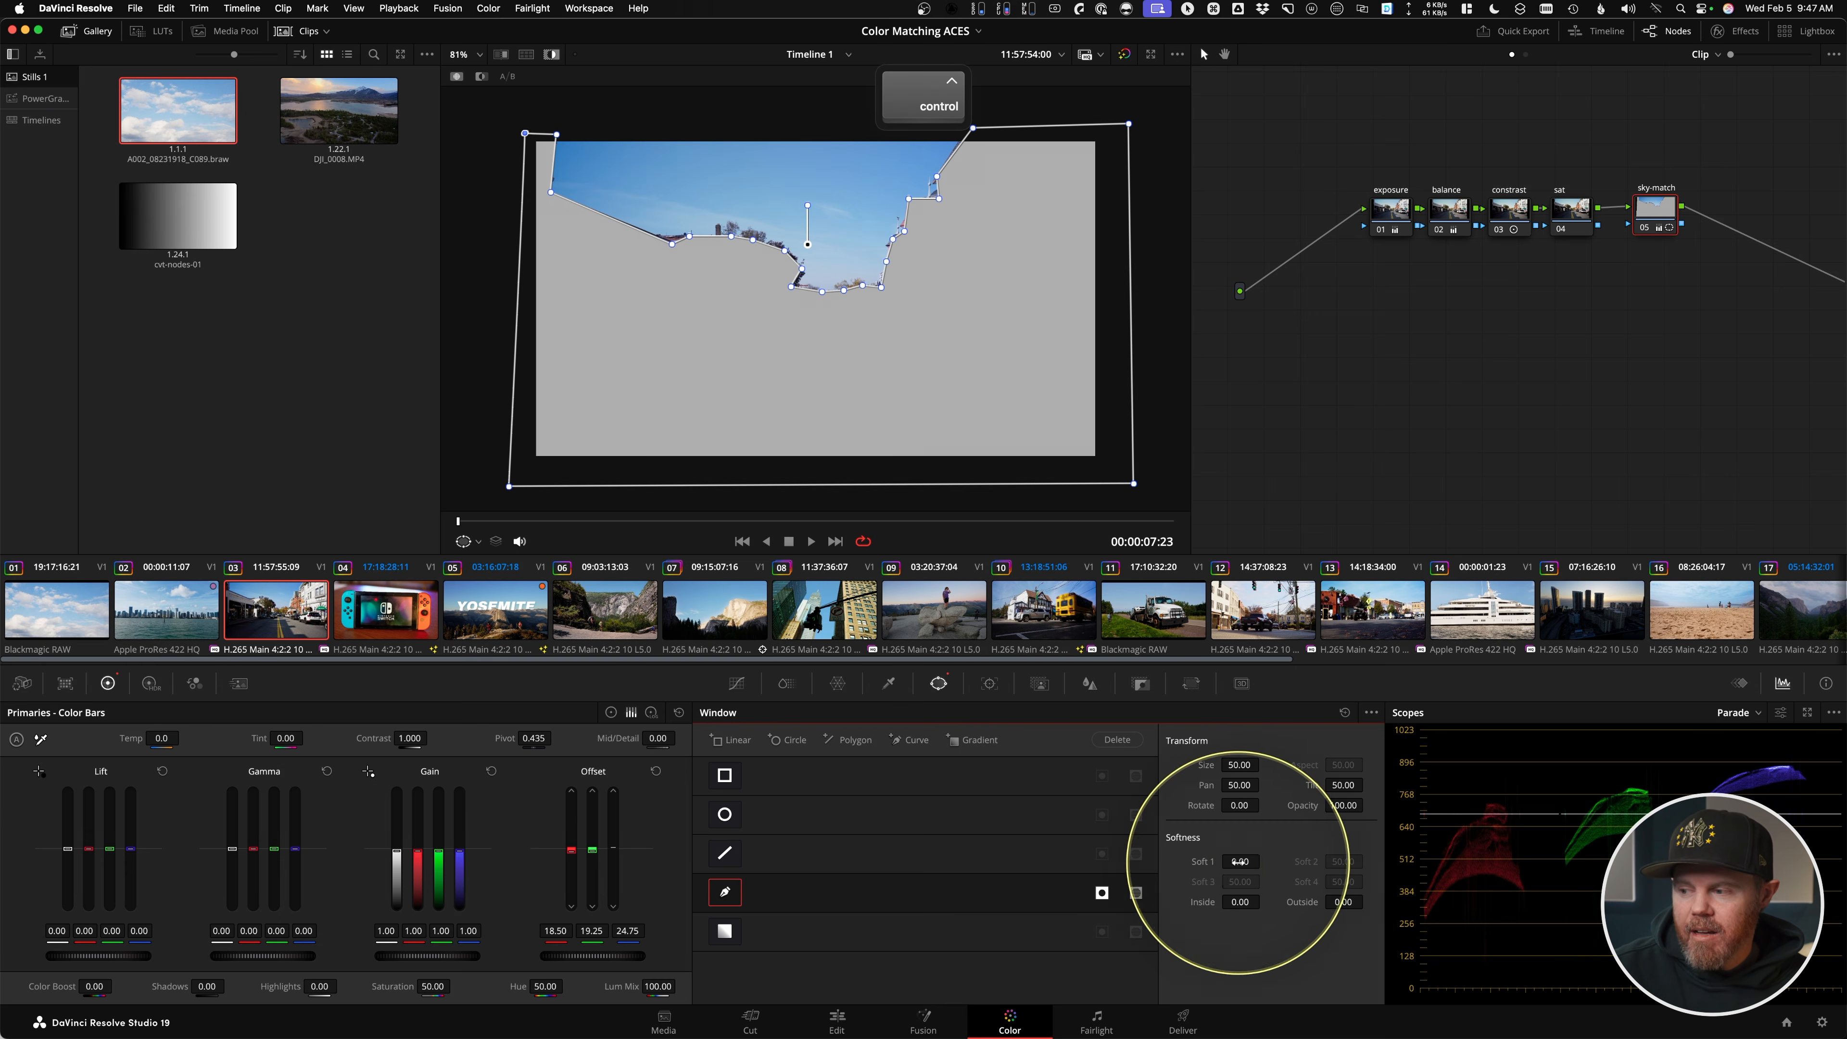
left_click_drag(1265, 860, 1519, 848)
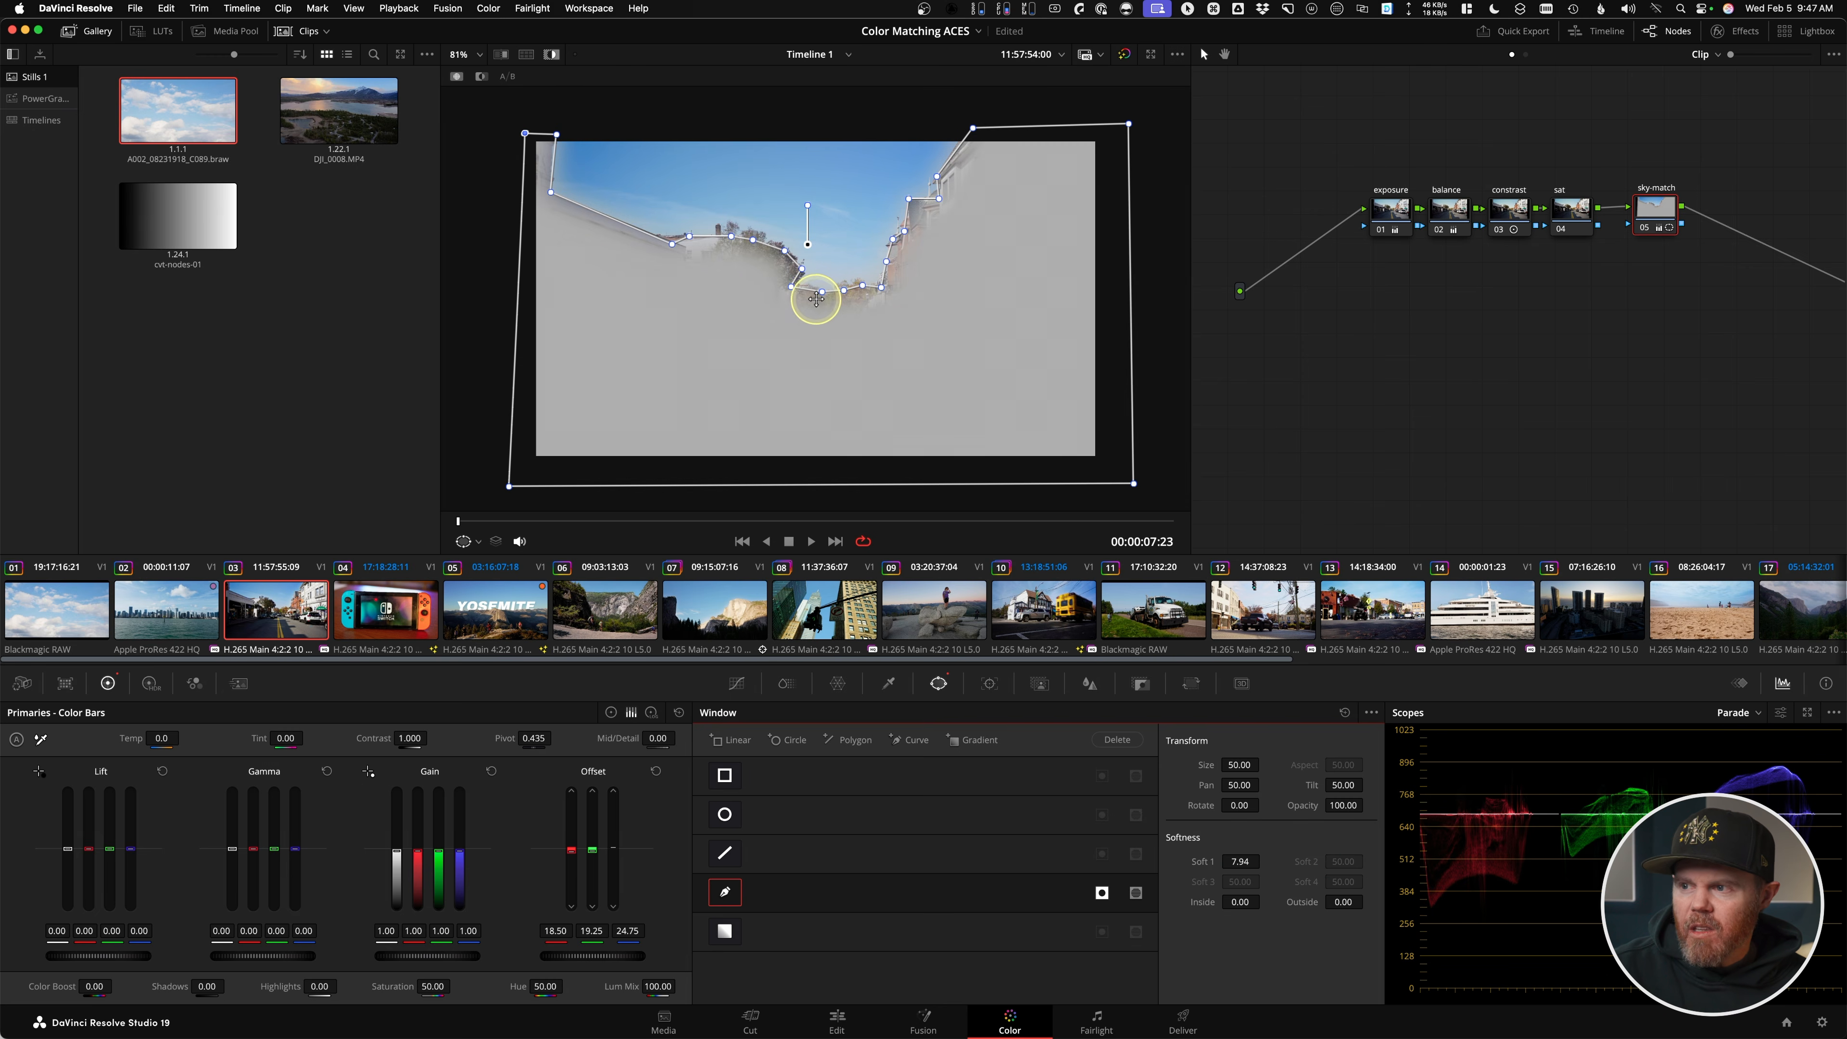
scroll(812, 297, "up", 5)
scroll(816, 297, "down", 5)
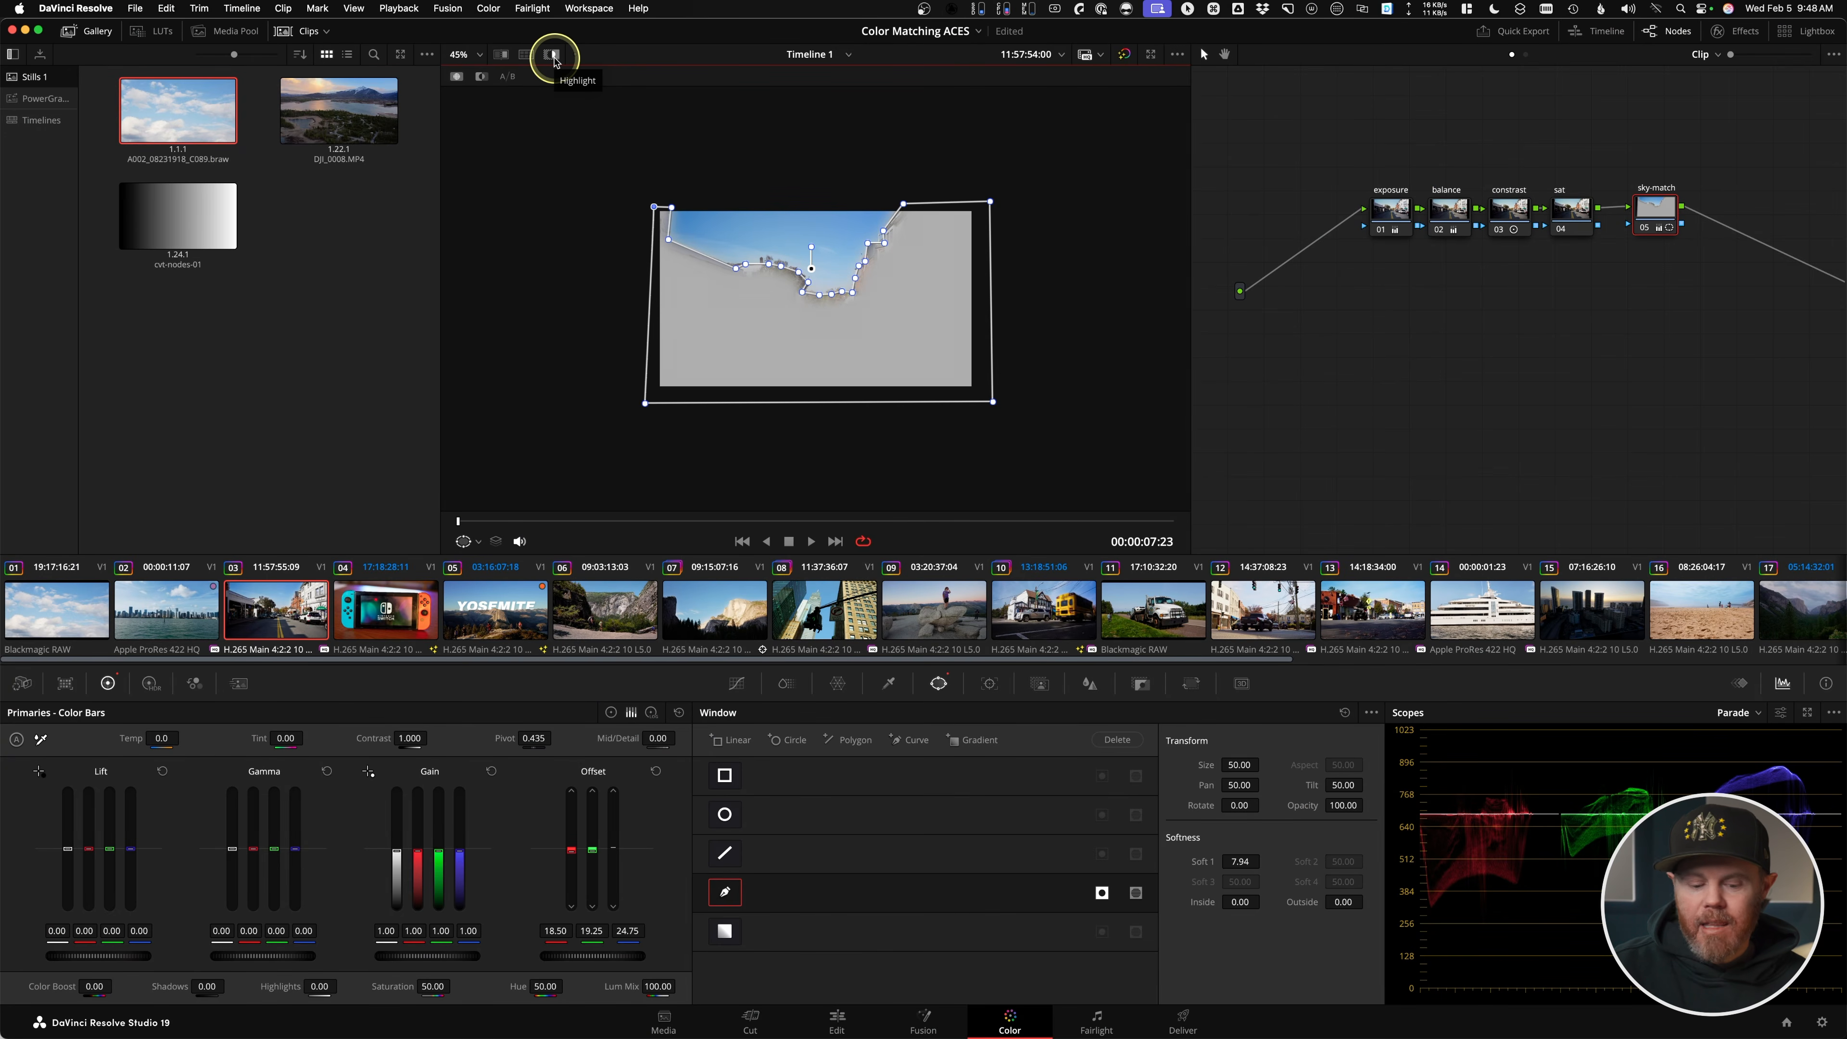
- Turn off the highlight view and hide the power window's on-screen controls
key("shift+h")
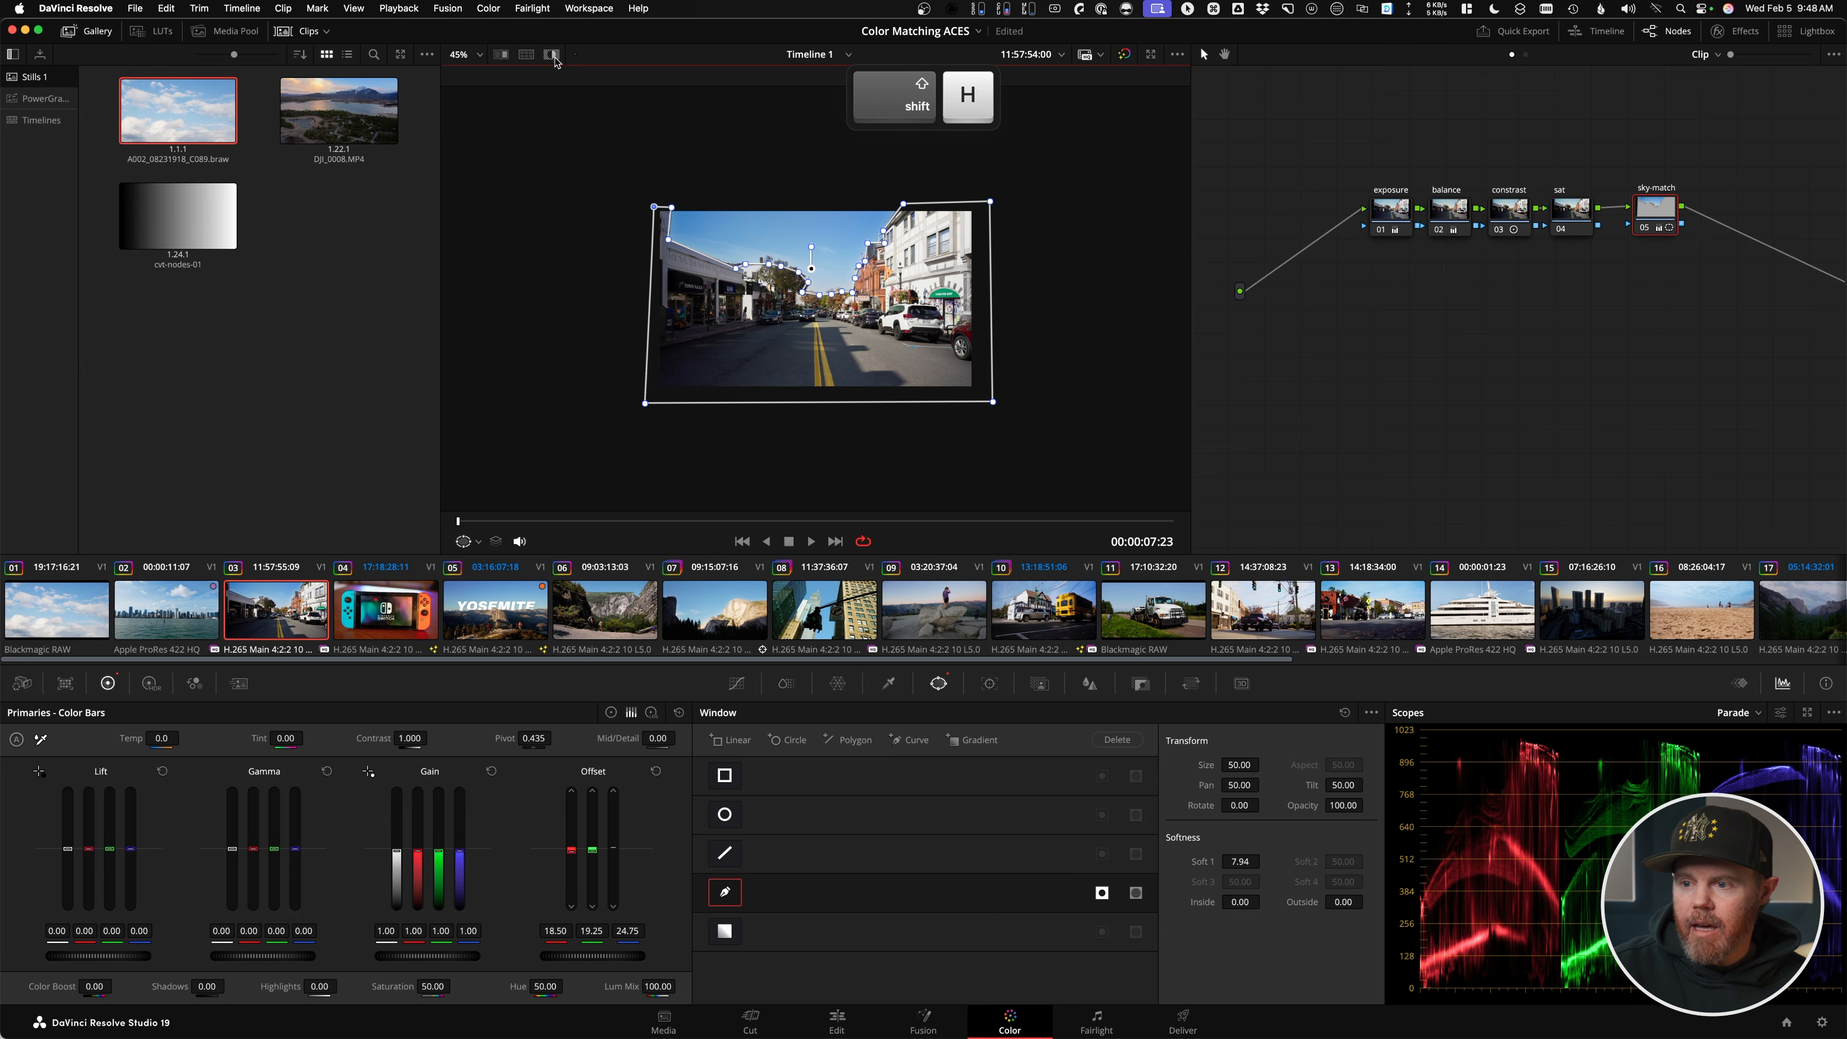
left_click(473, 541)
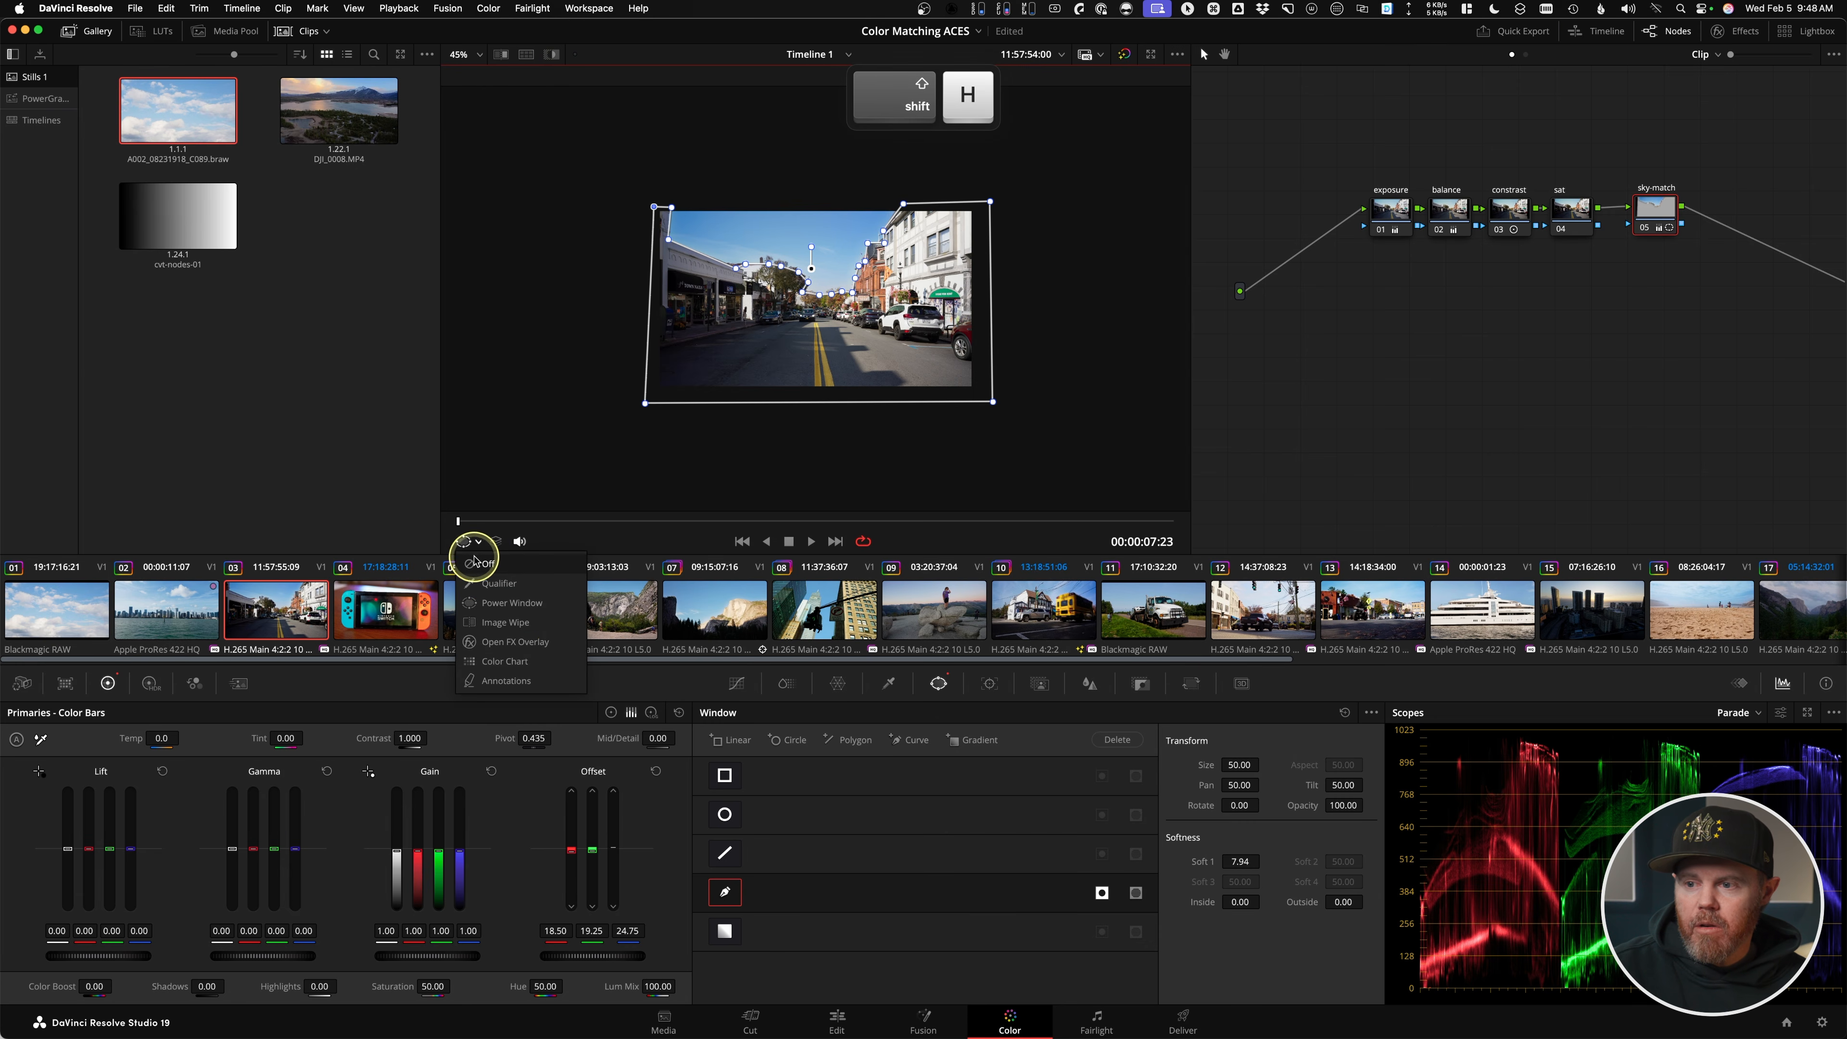
left_click(480, 563)
- Compare clip 03's masked sky with the reference still by sweeping a wipe across the image, and turn the wipe off
scroll(810, 273, "up", 3)
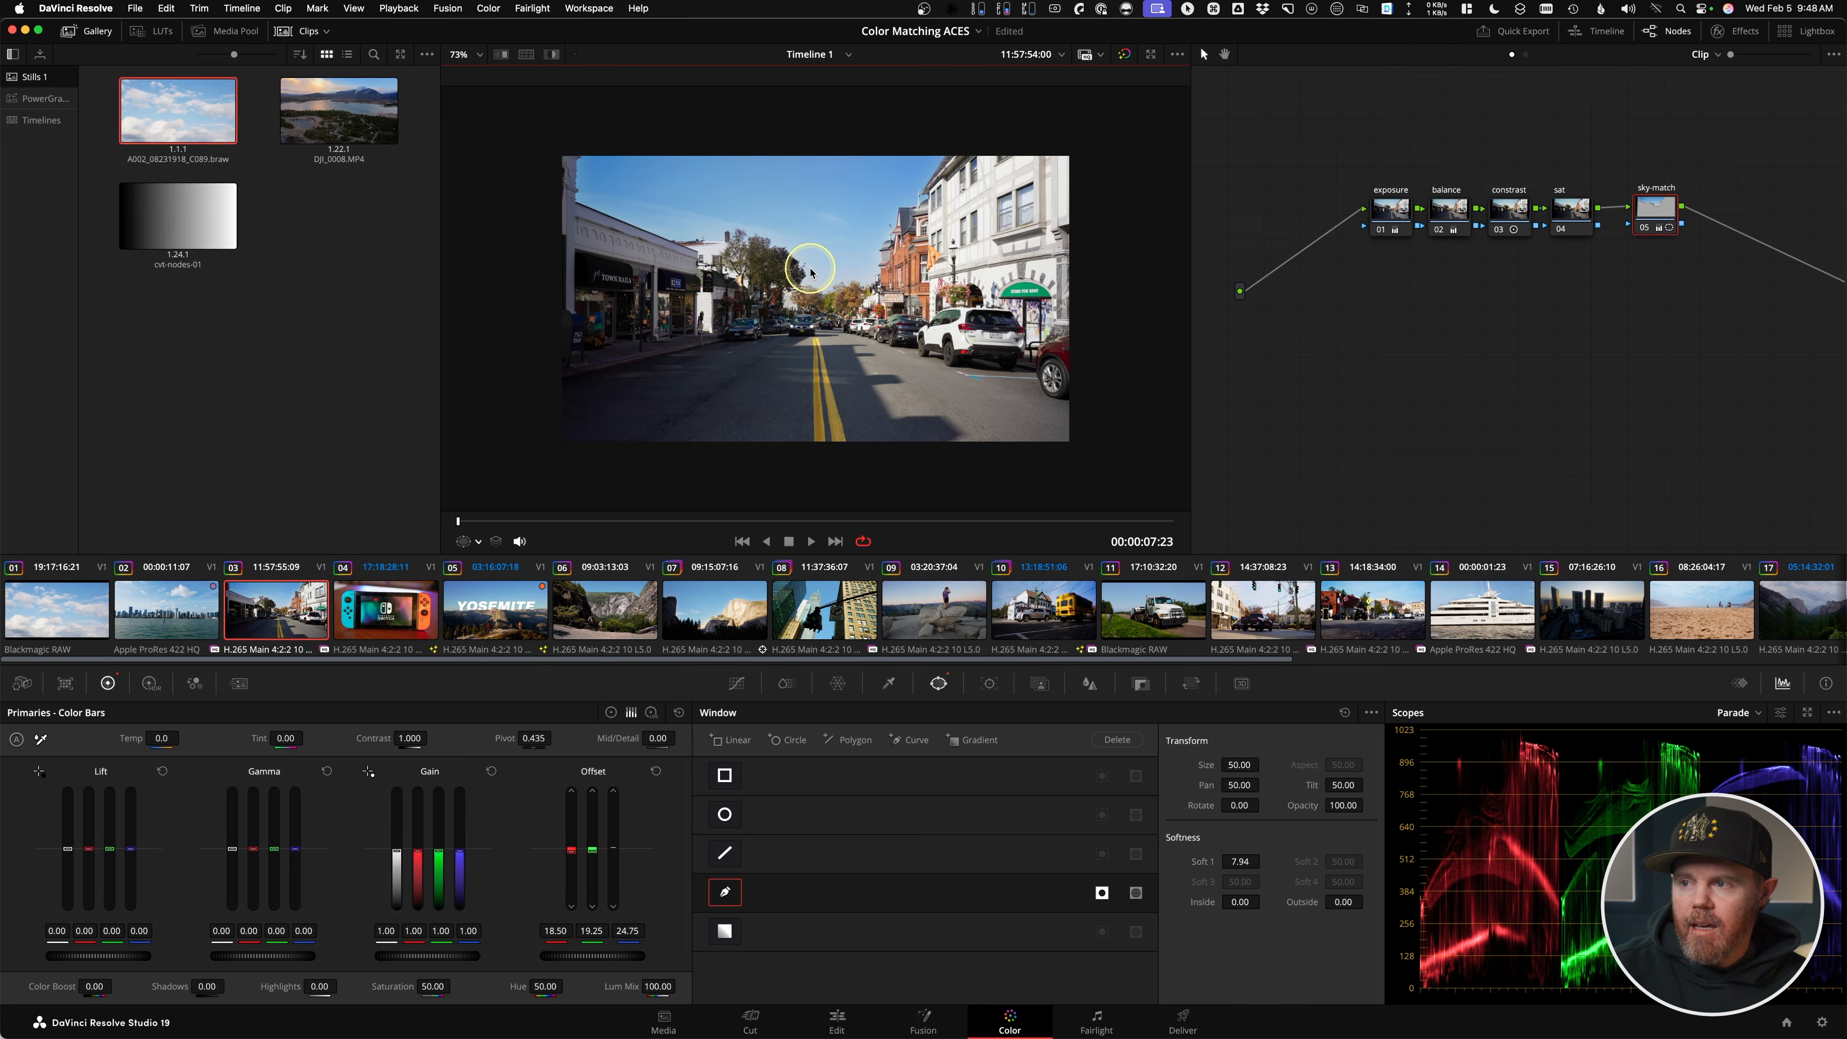
scroll(810, 272, "up", 1)
key("super+w")
left_click_drag(729, 286, 814, 321)
left_click_drag(1059, 326, 822, 287)
key("super+w")
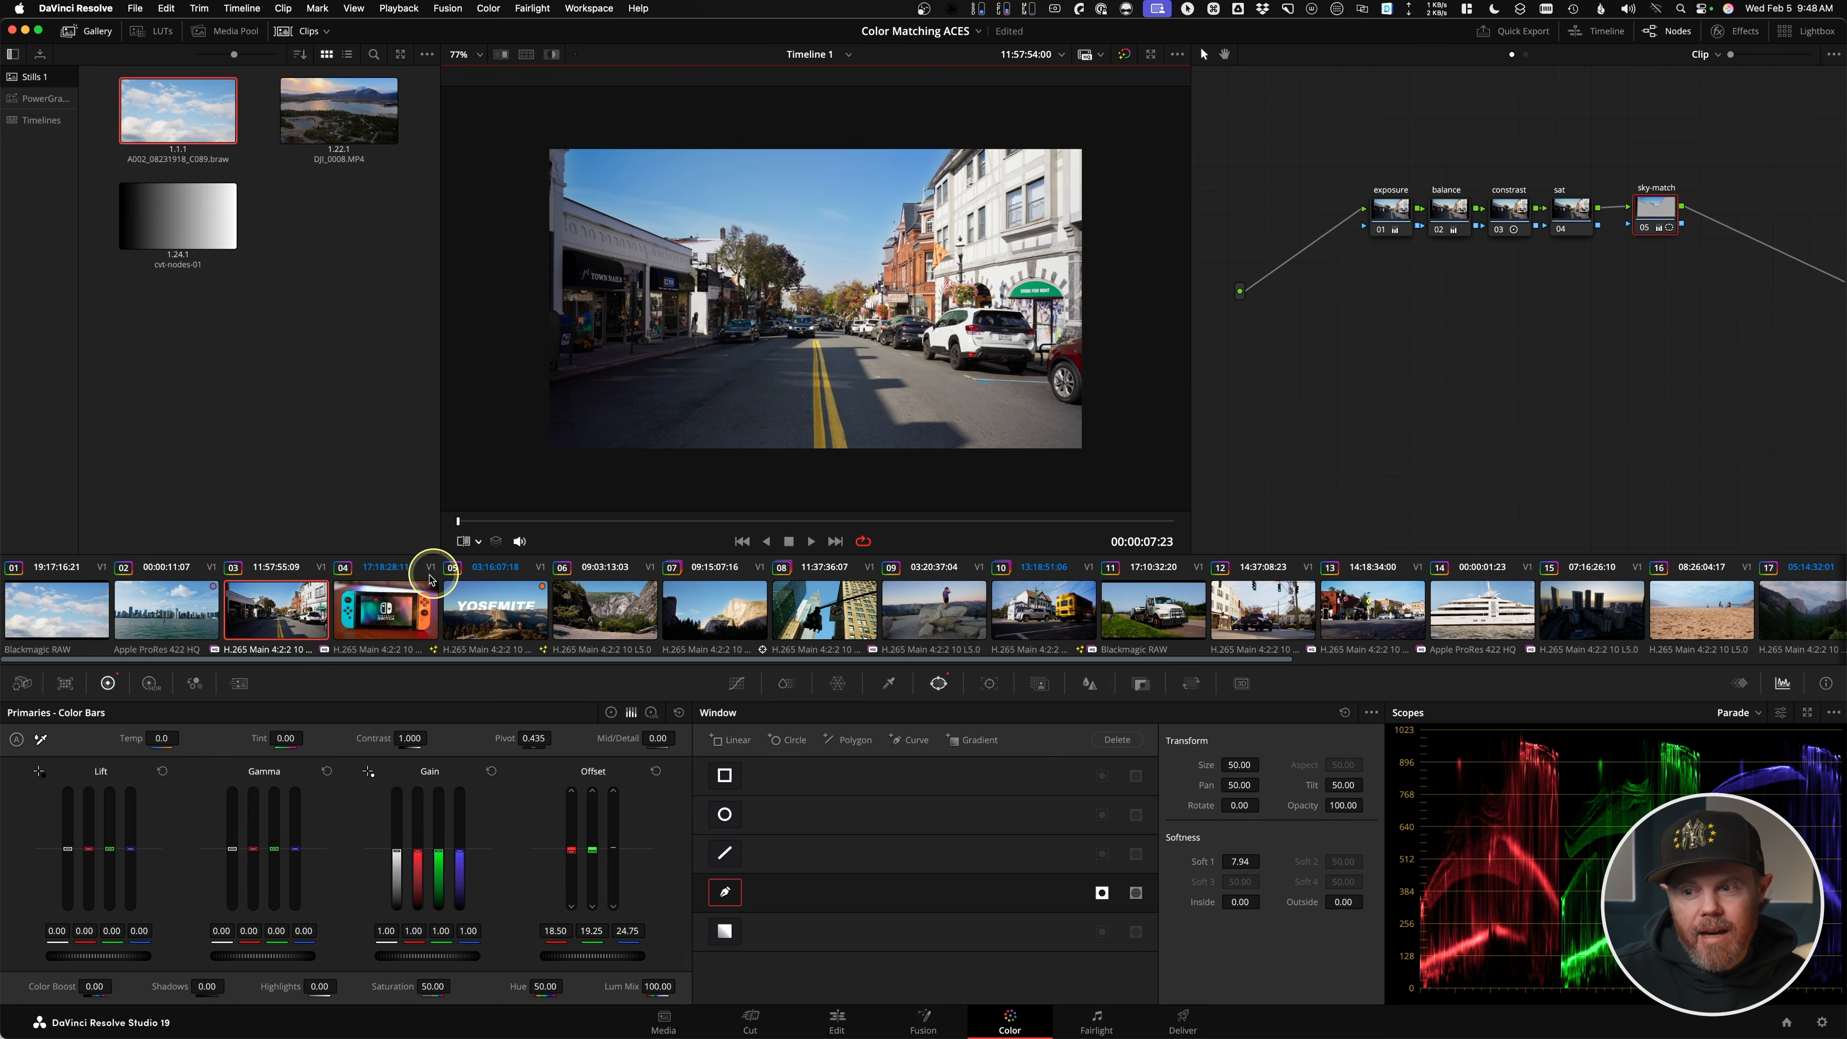
- View clip 04, go to the Nintendo Switch PNG in clip 23, and grab a still of it to the gallery
left_click(389, 605)
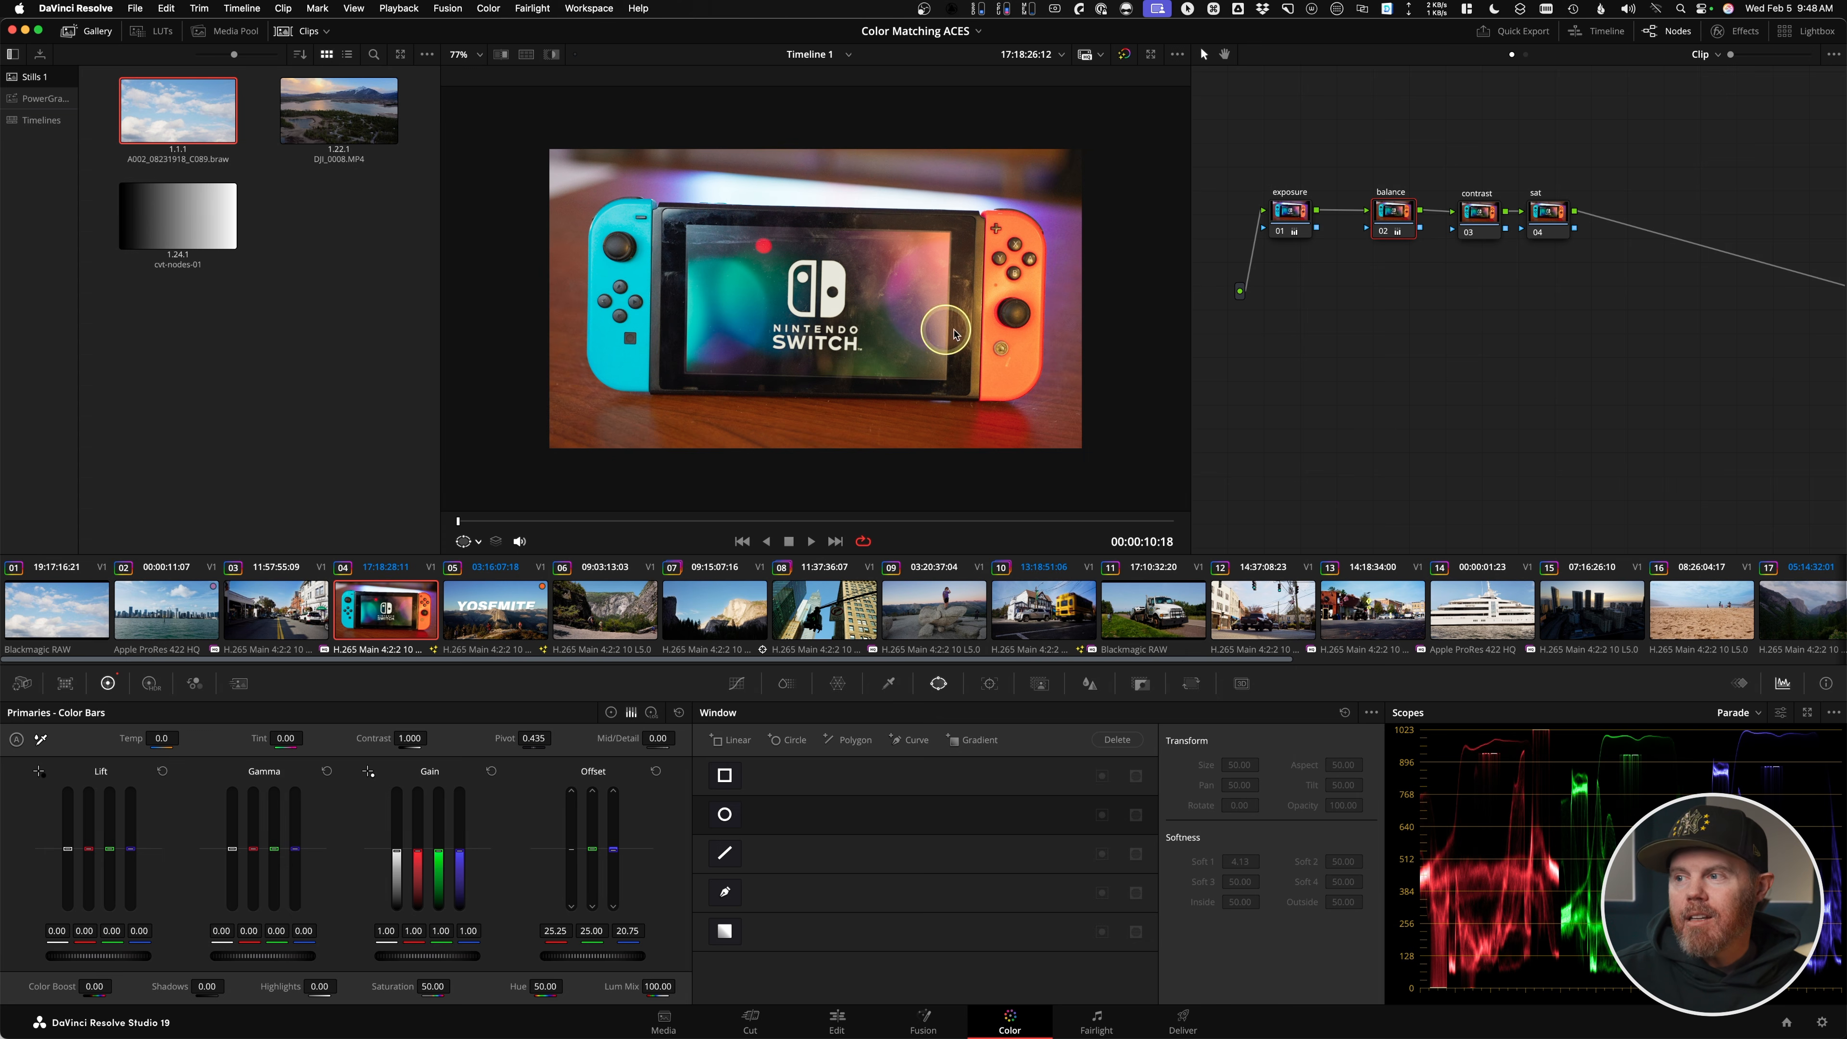
left_click_drag(695, 661, 1502, 669)
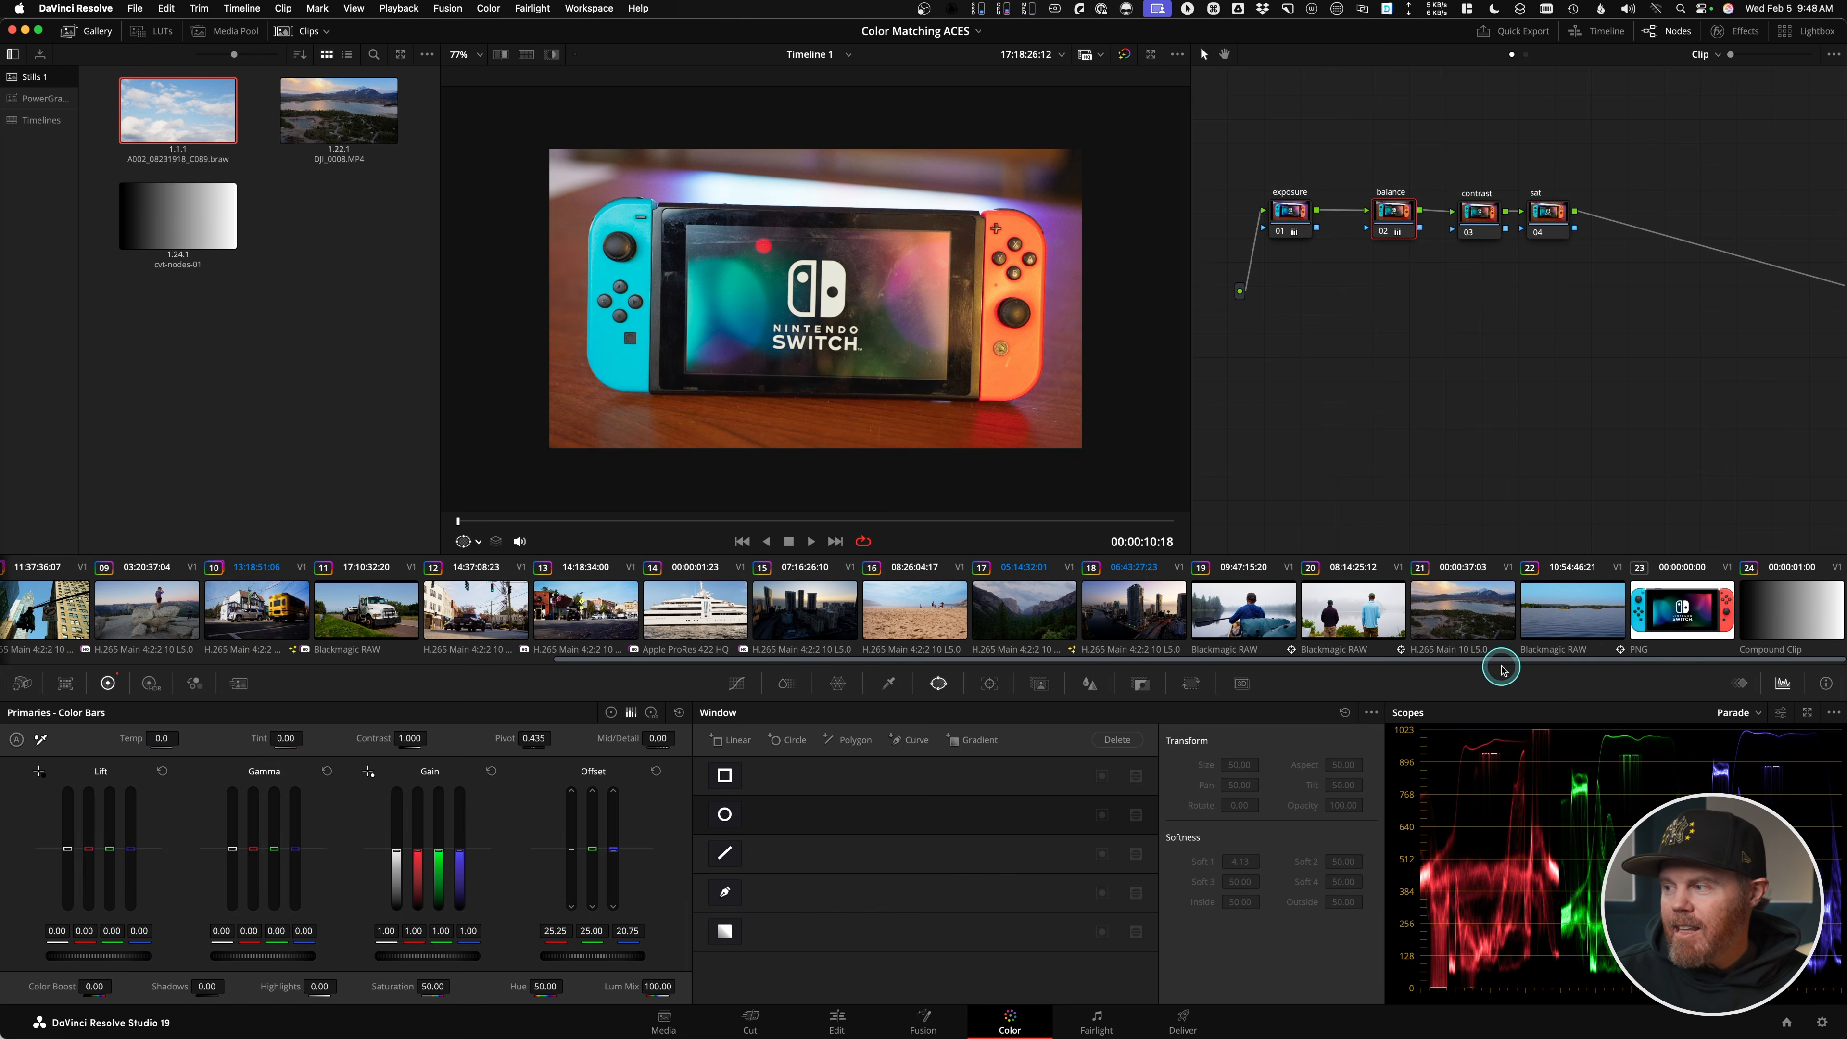
left_click(1700, 617)
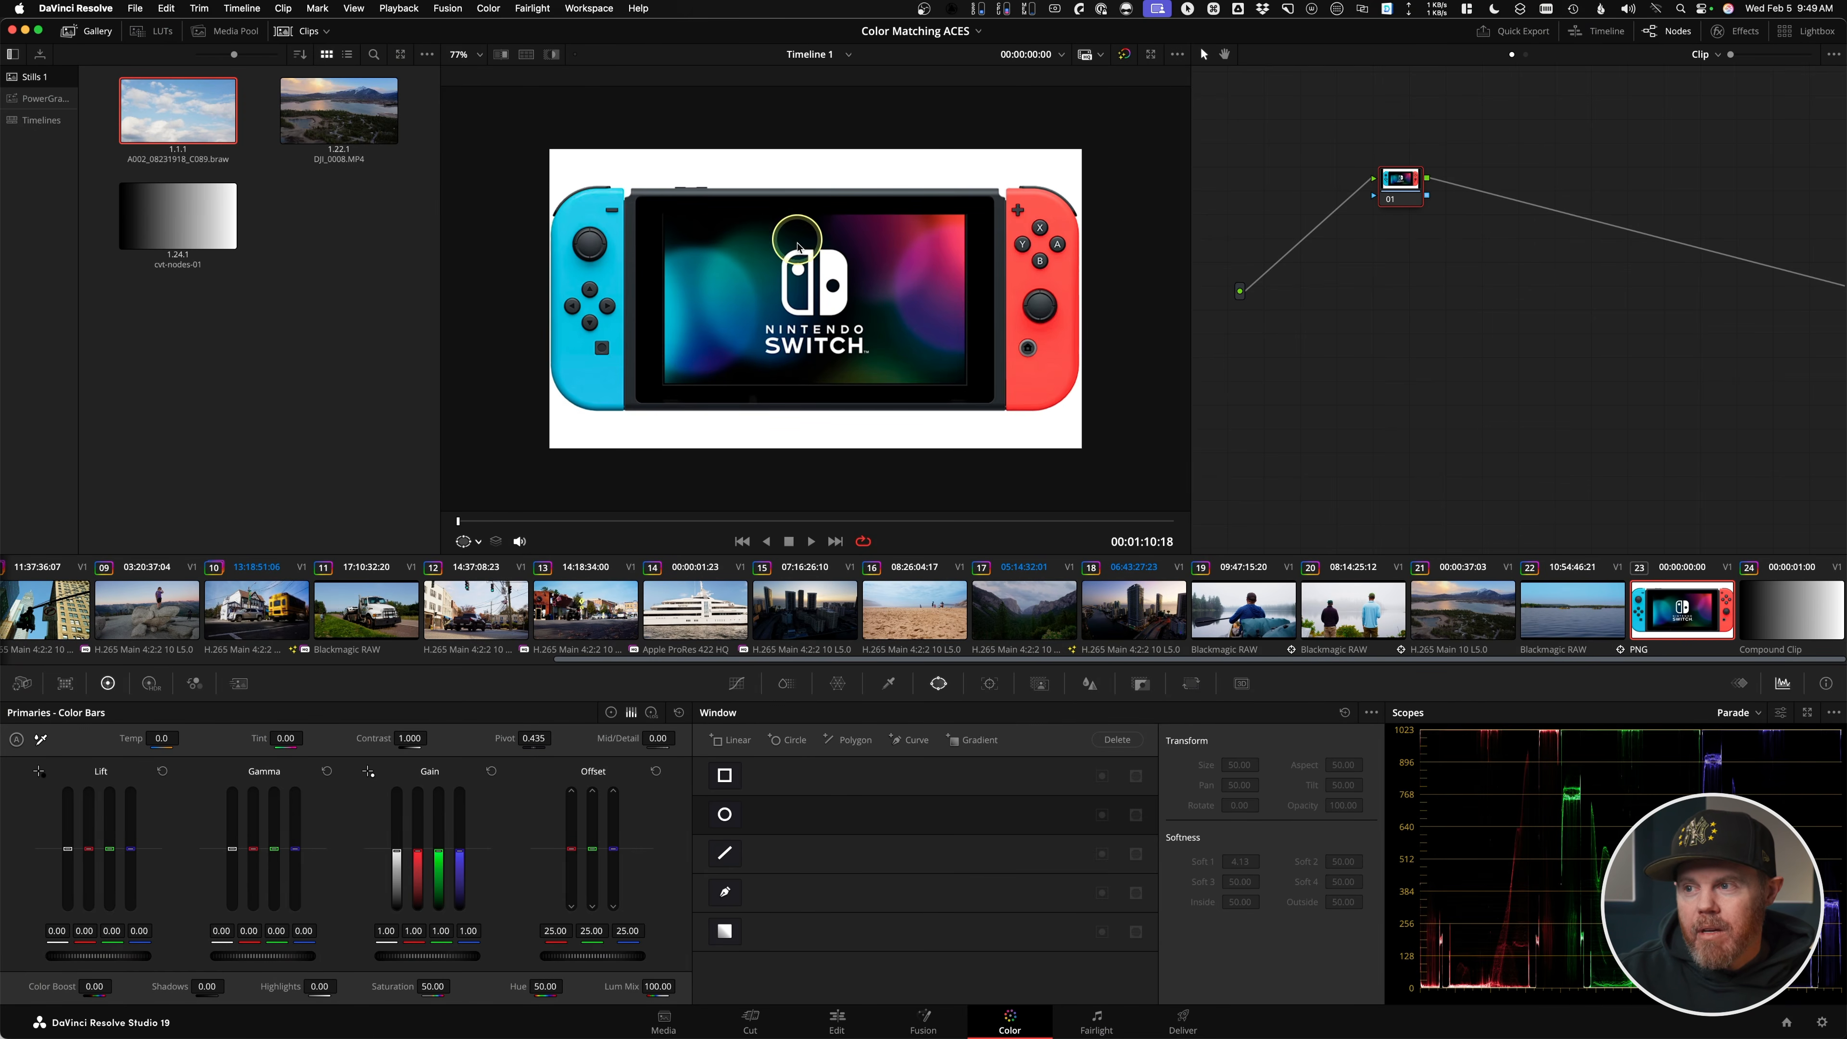
right_click(707, 209)
left_click(727, 221)
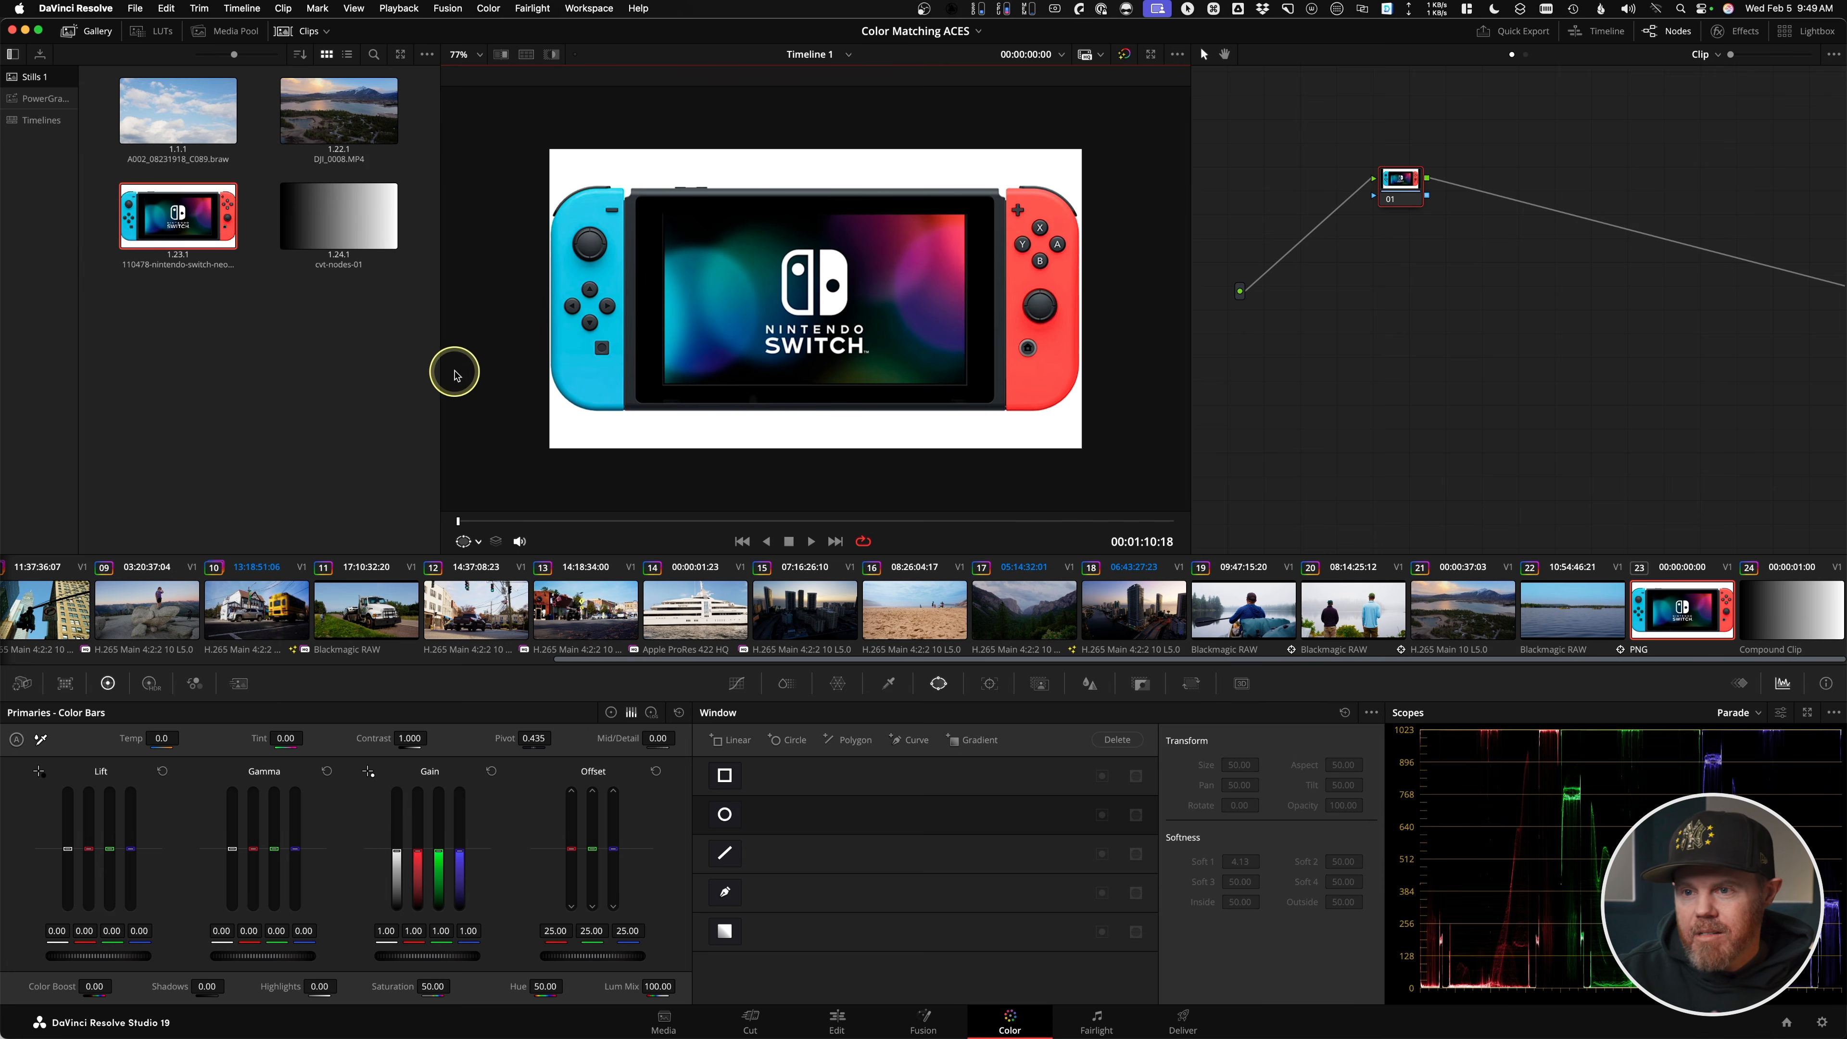
- On clip 04, add a serial node after the sat node and label it blue
left_click_drag(902, 659, 186, 660)
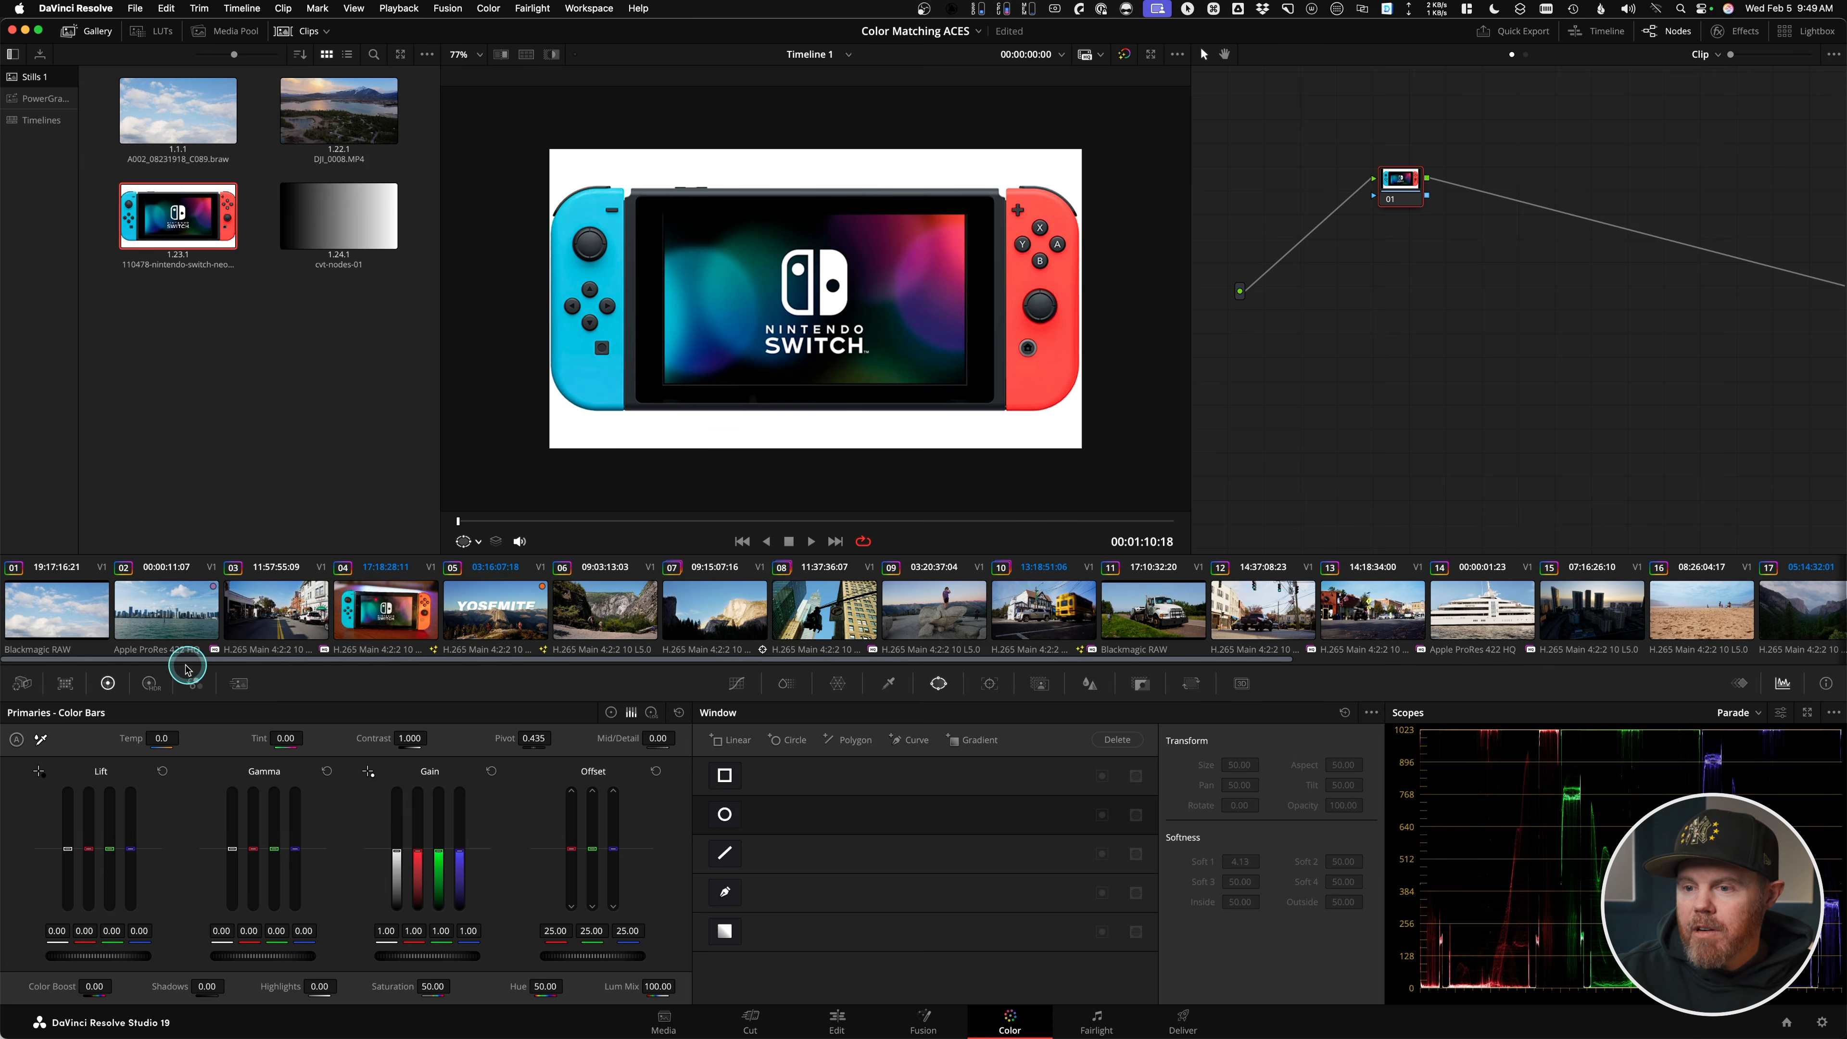
left_click(363, 608)
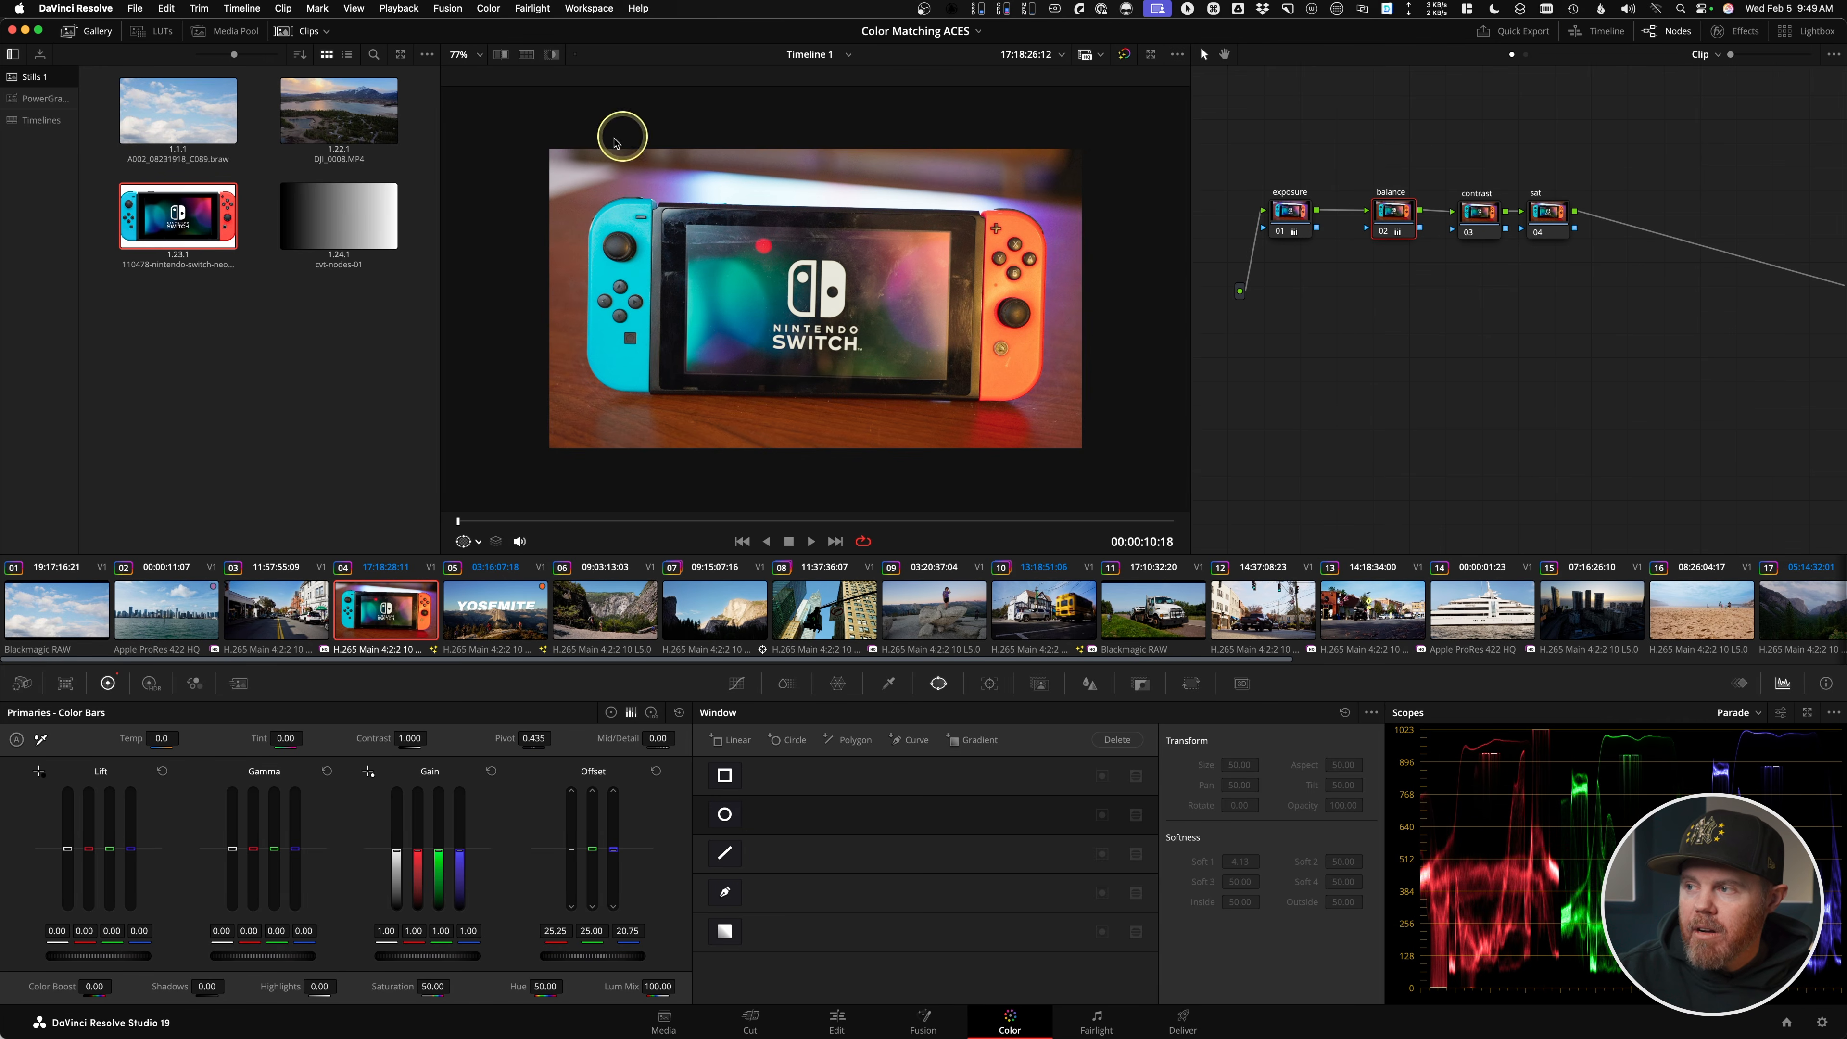
left_click_drag(1549, 212, 1580, 210)
key("alt+s")
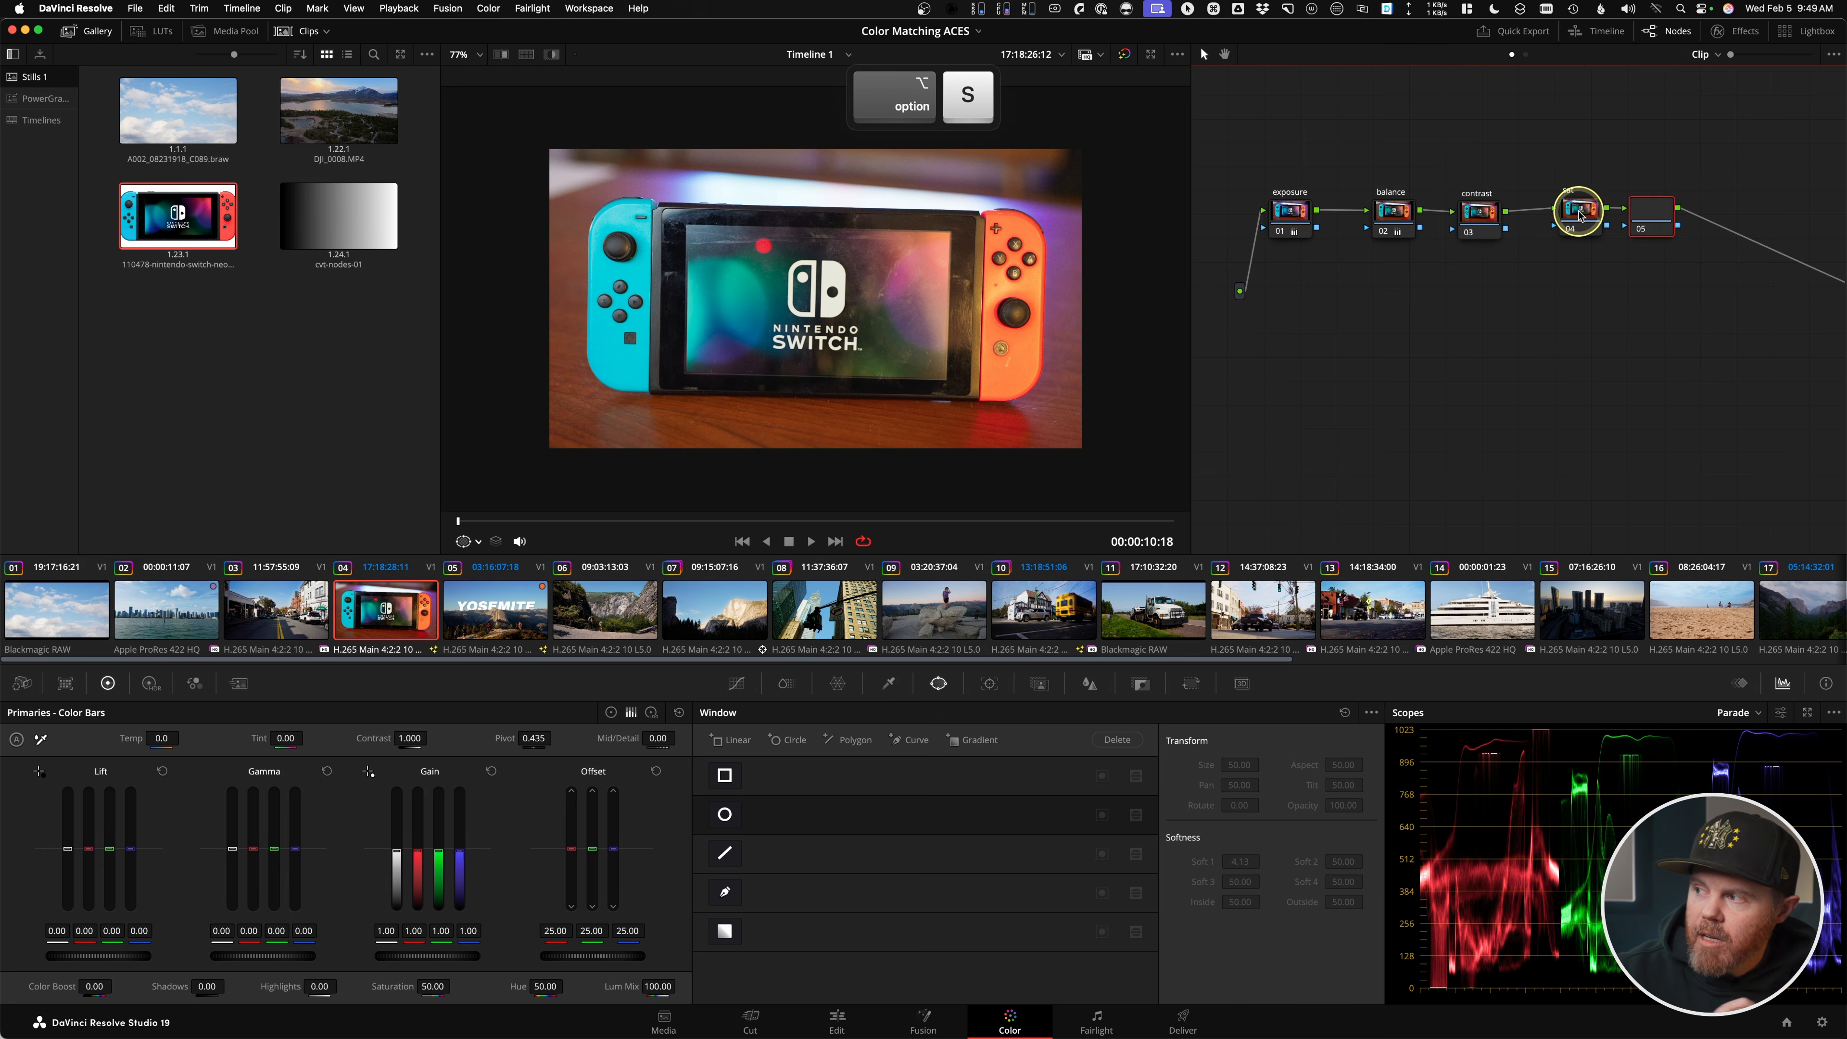
right_click(1659, 218)
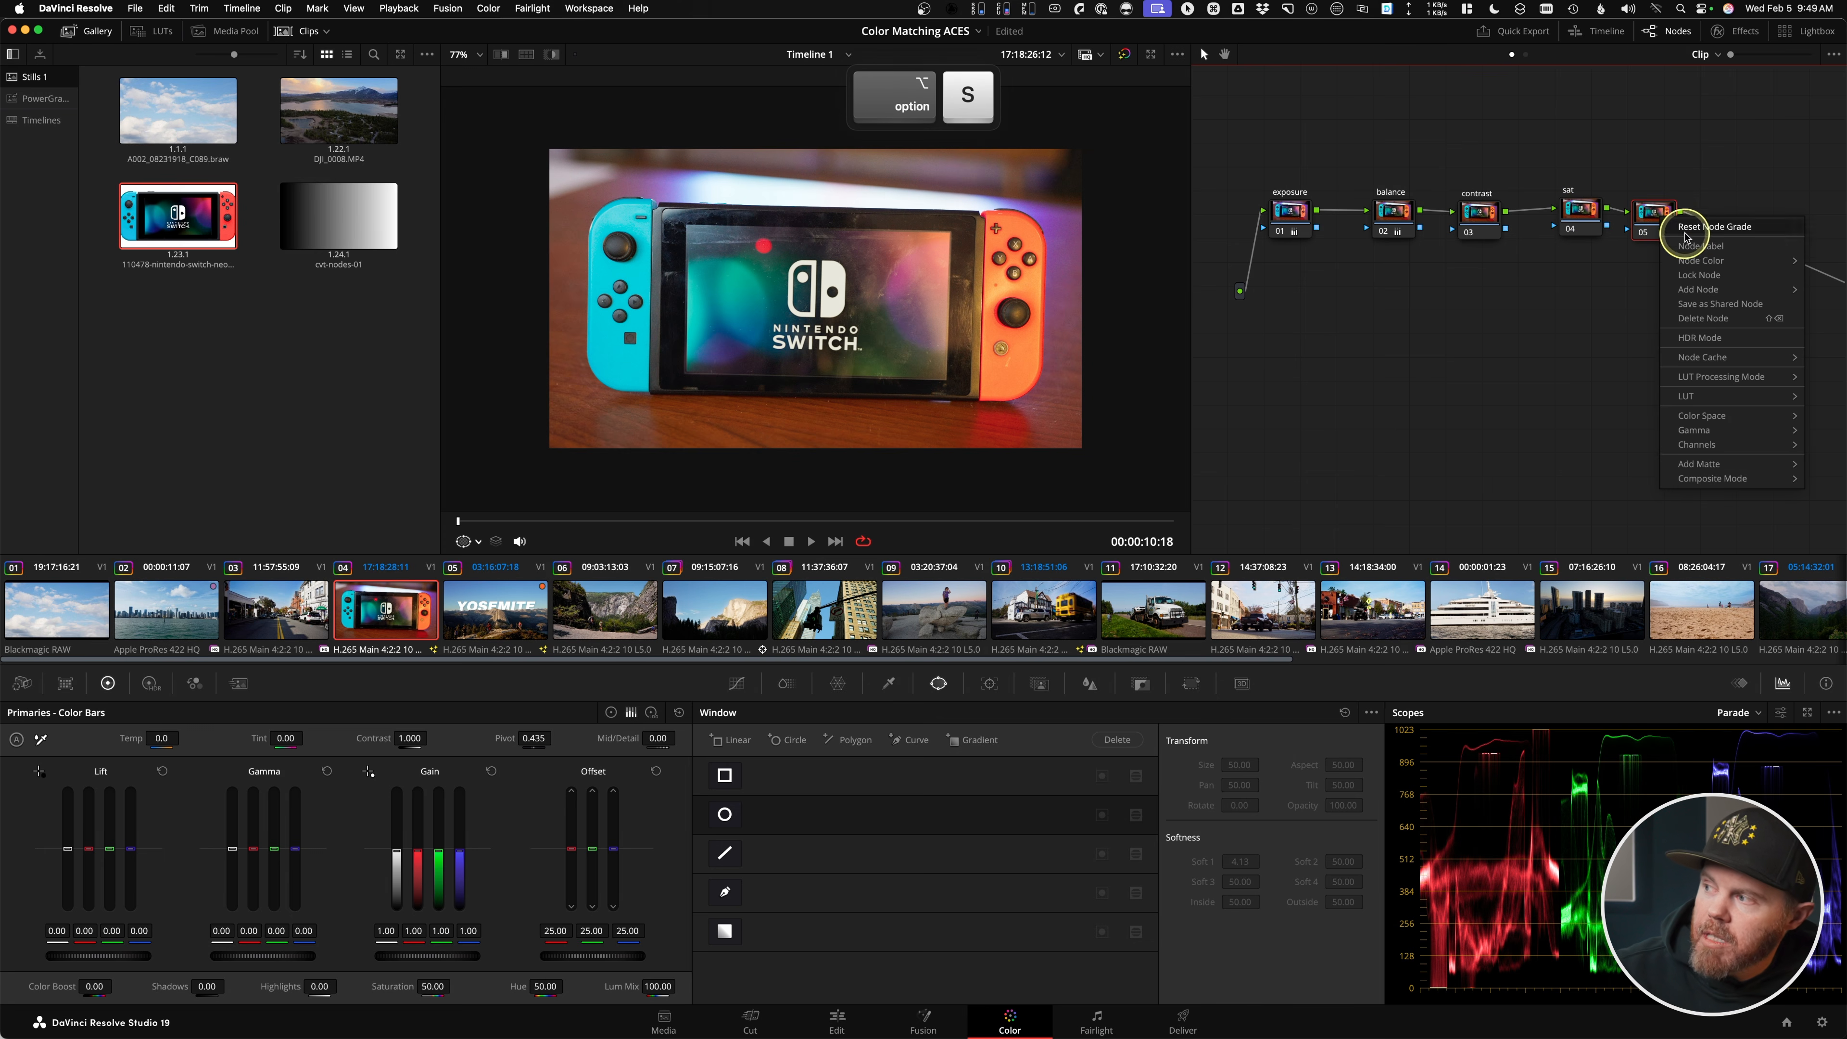
left_click(1691, 246)
type("bl")
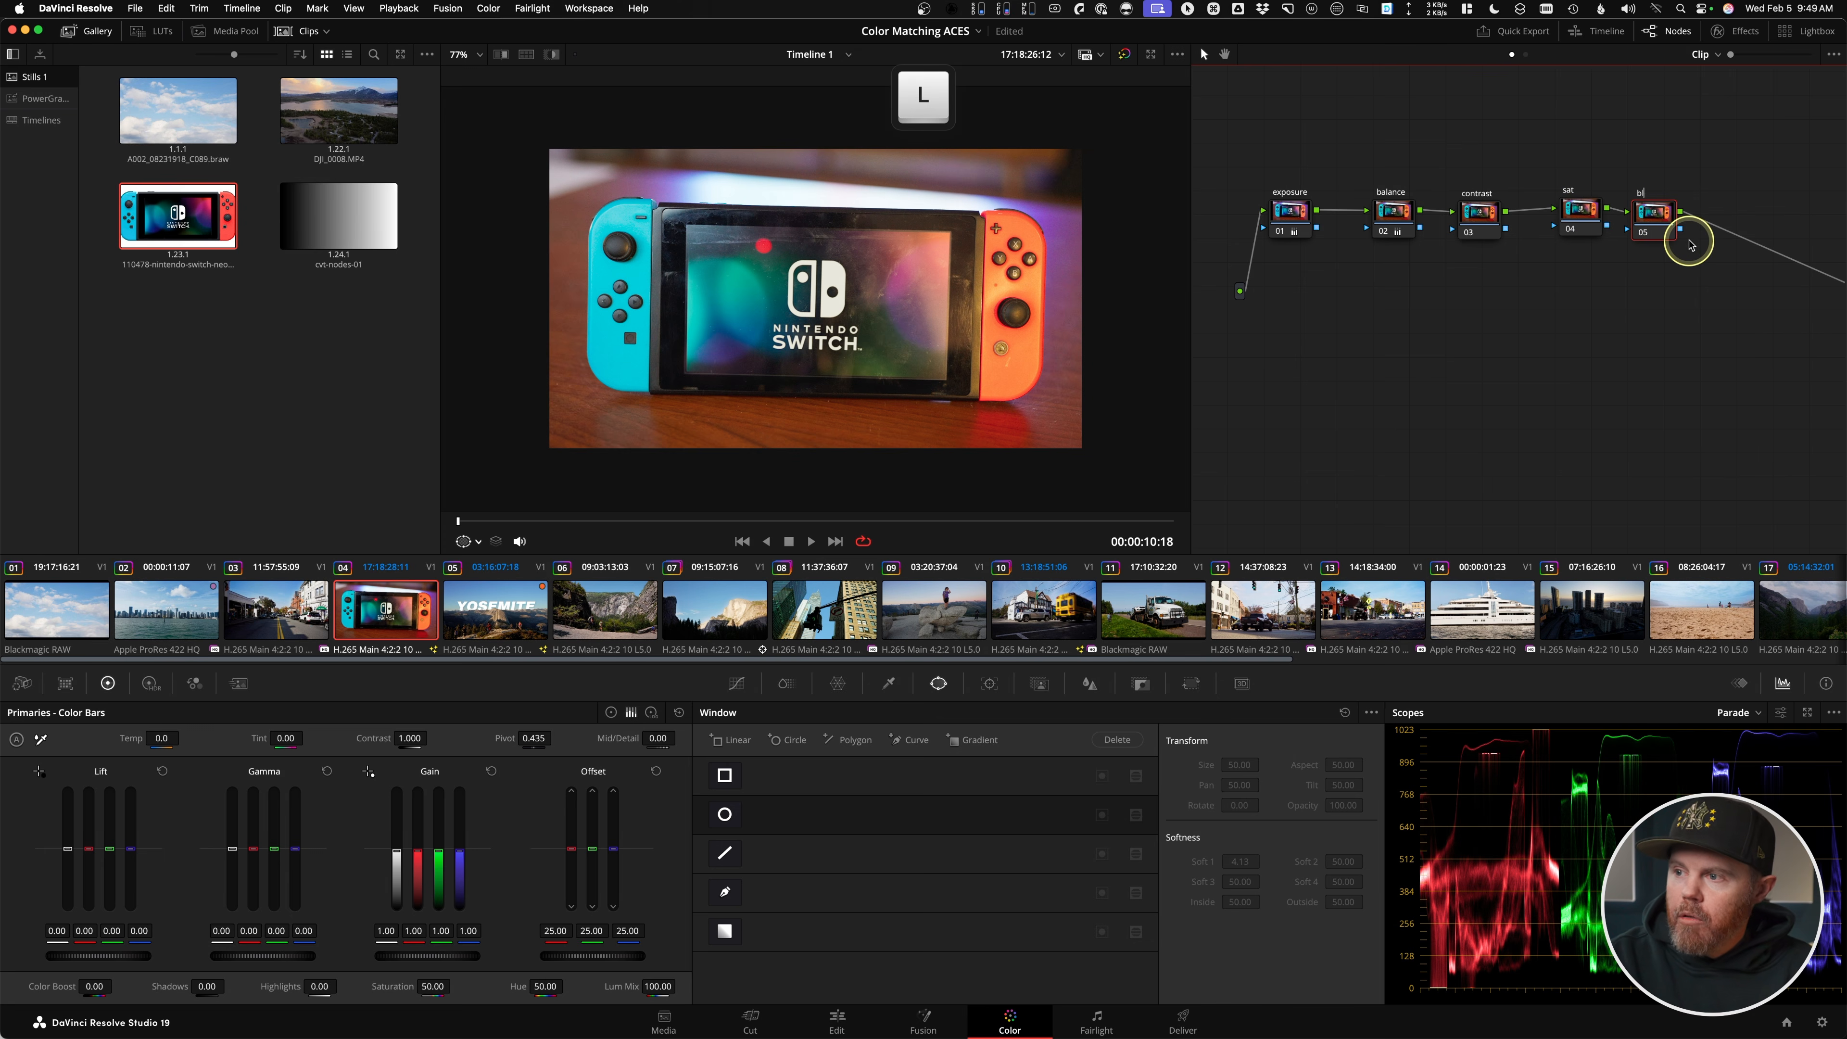
type("ue")
key("Return")
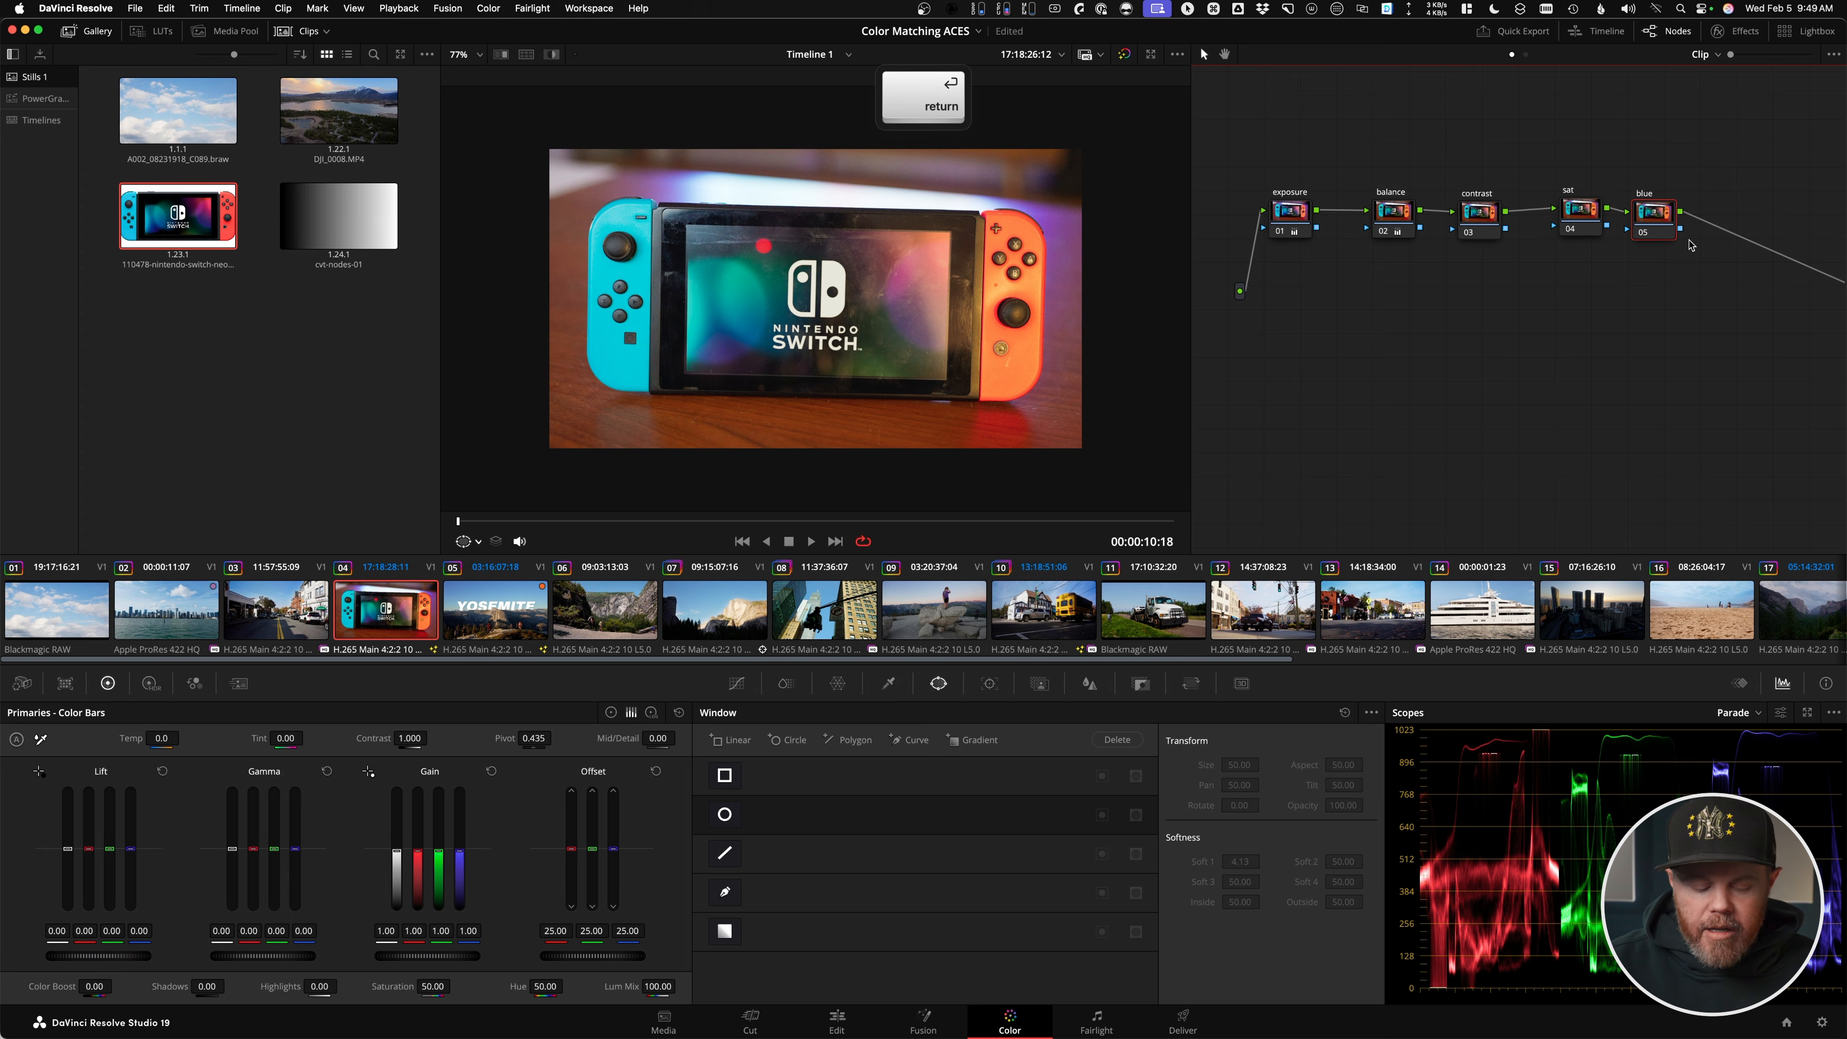
- Add another serial node after the blue node and label it red
key("alt+s")
right_click(1724, 237)
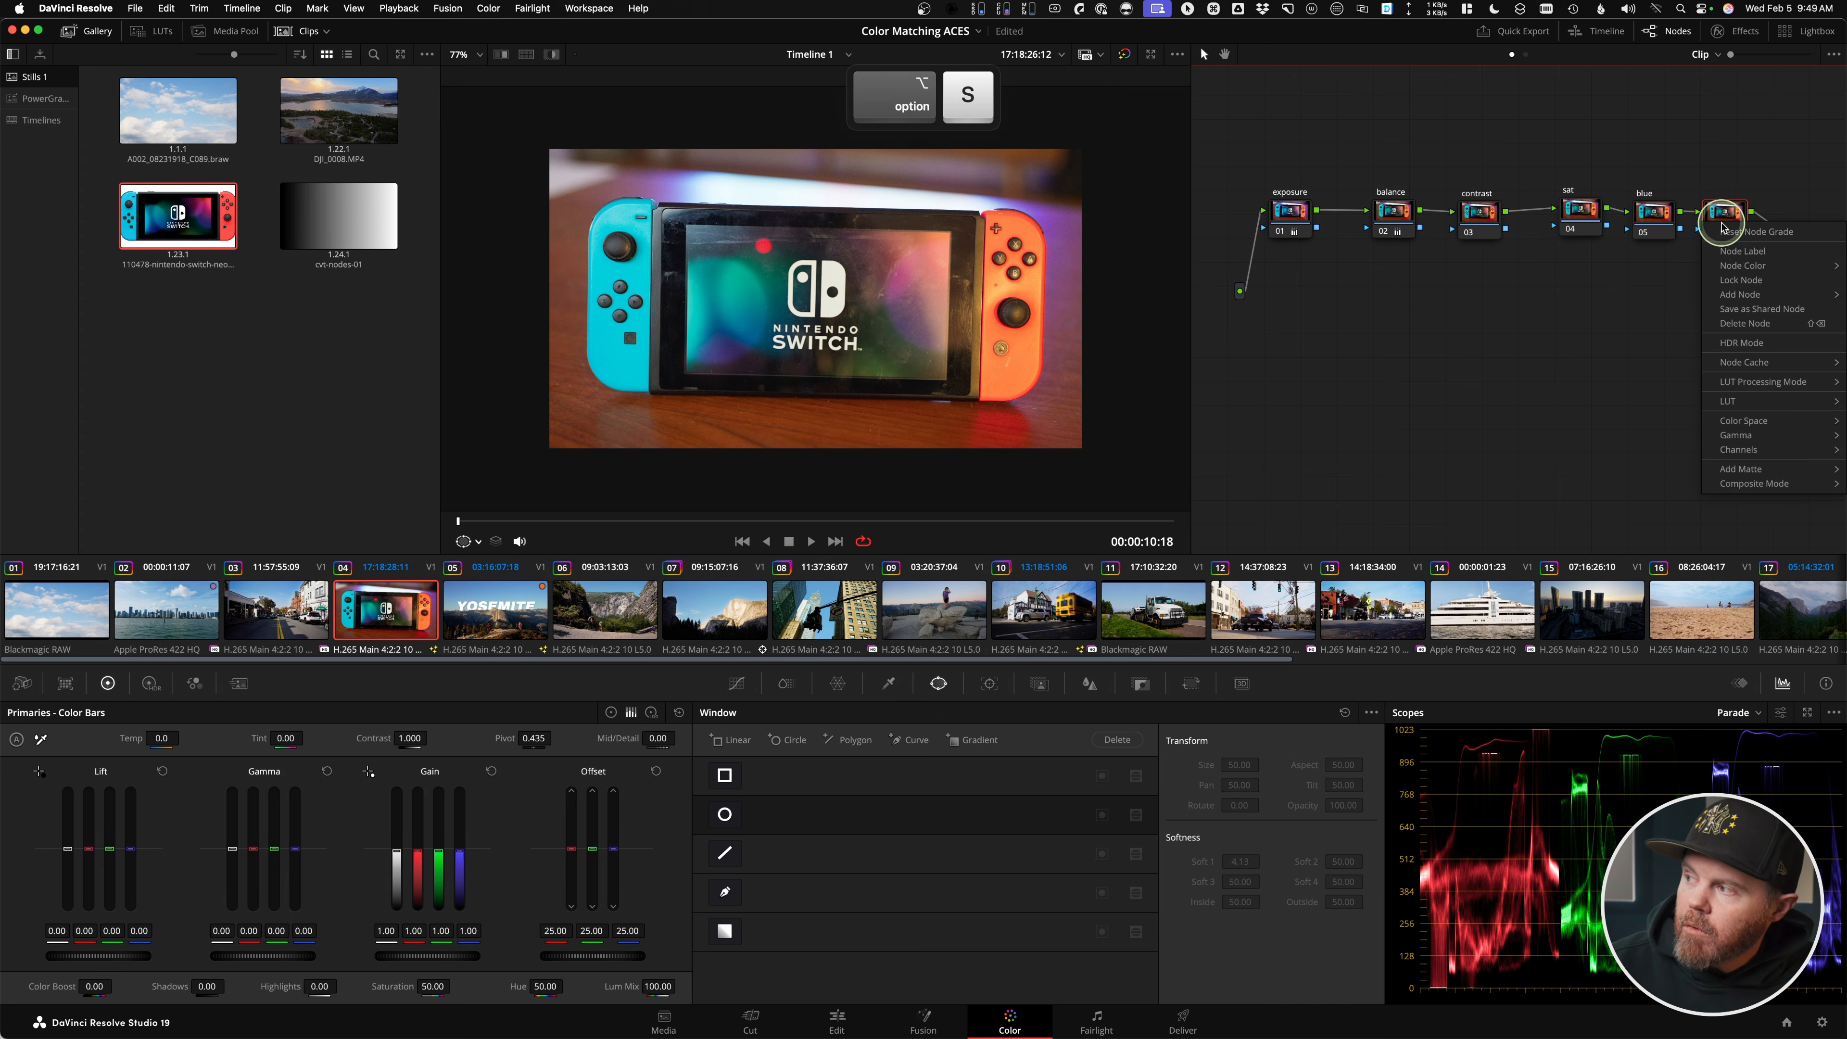
left_click(1740, 258)
type("red")
key("Return")
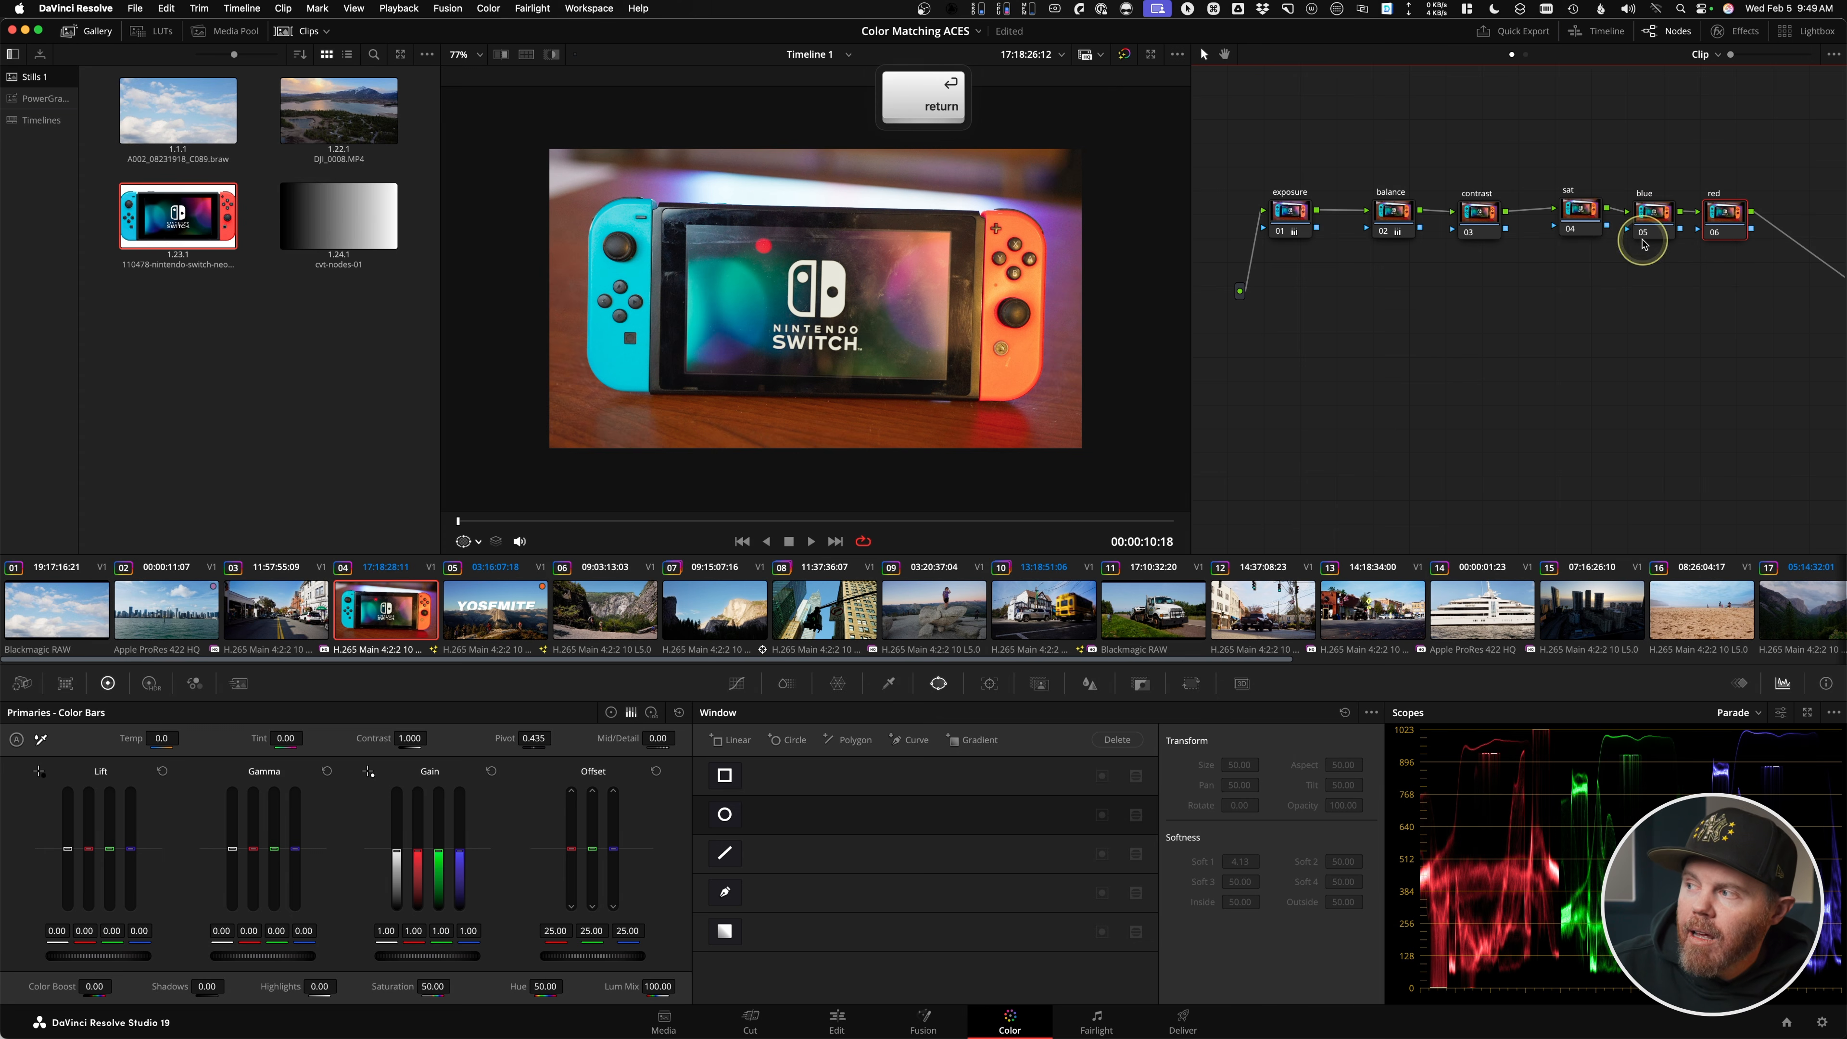
- Select the blue node and wipe the Nintendo Switch still against clip 04, placing the split across the blue controller
left_click(1653, 214)
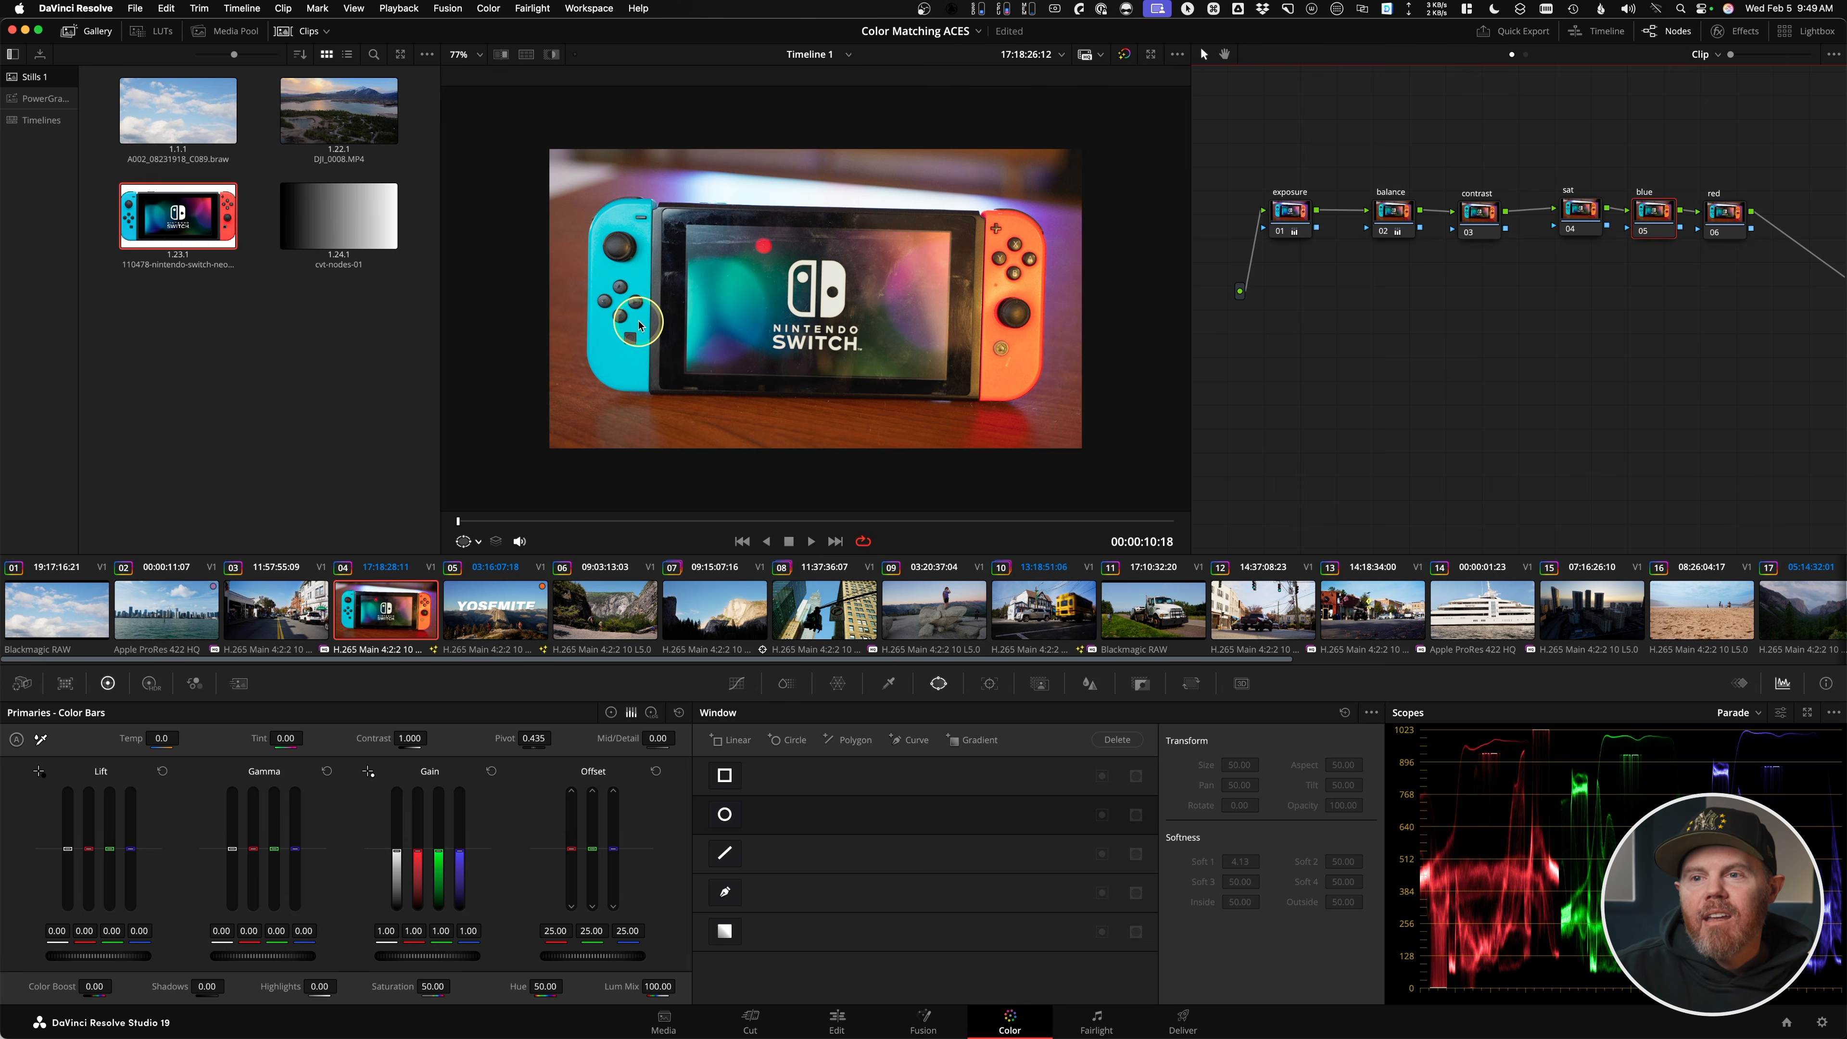
double_click(169, 214)
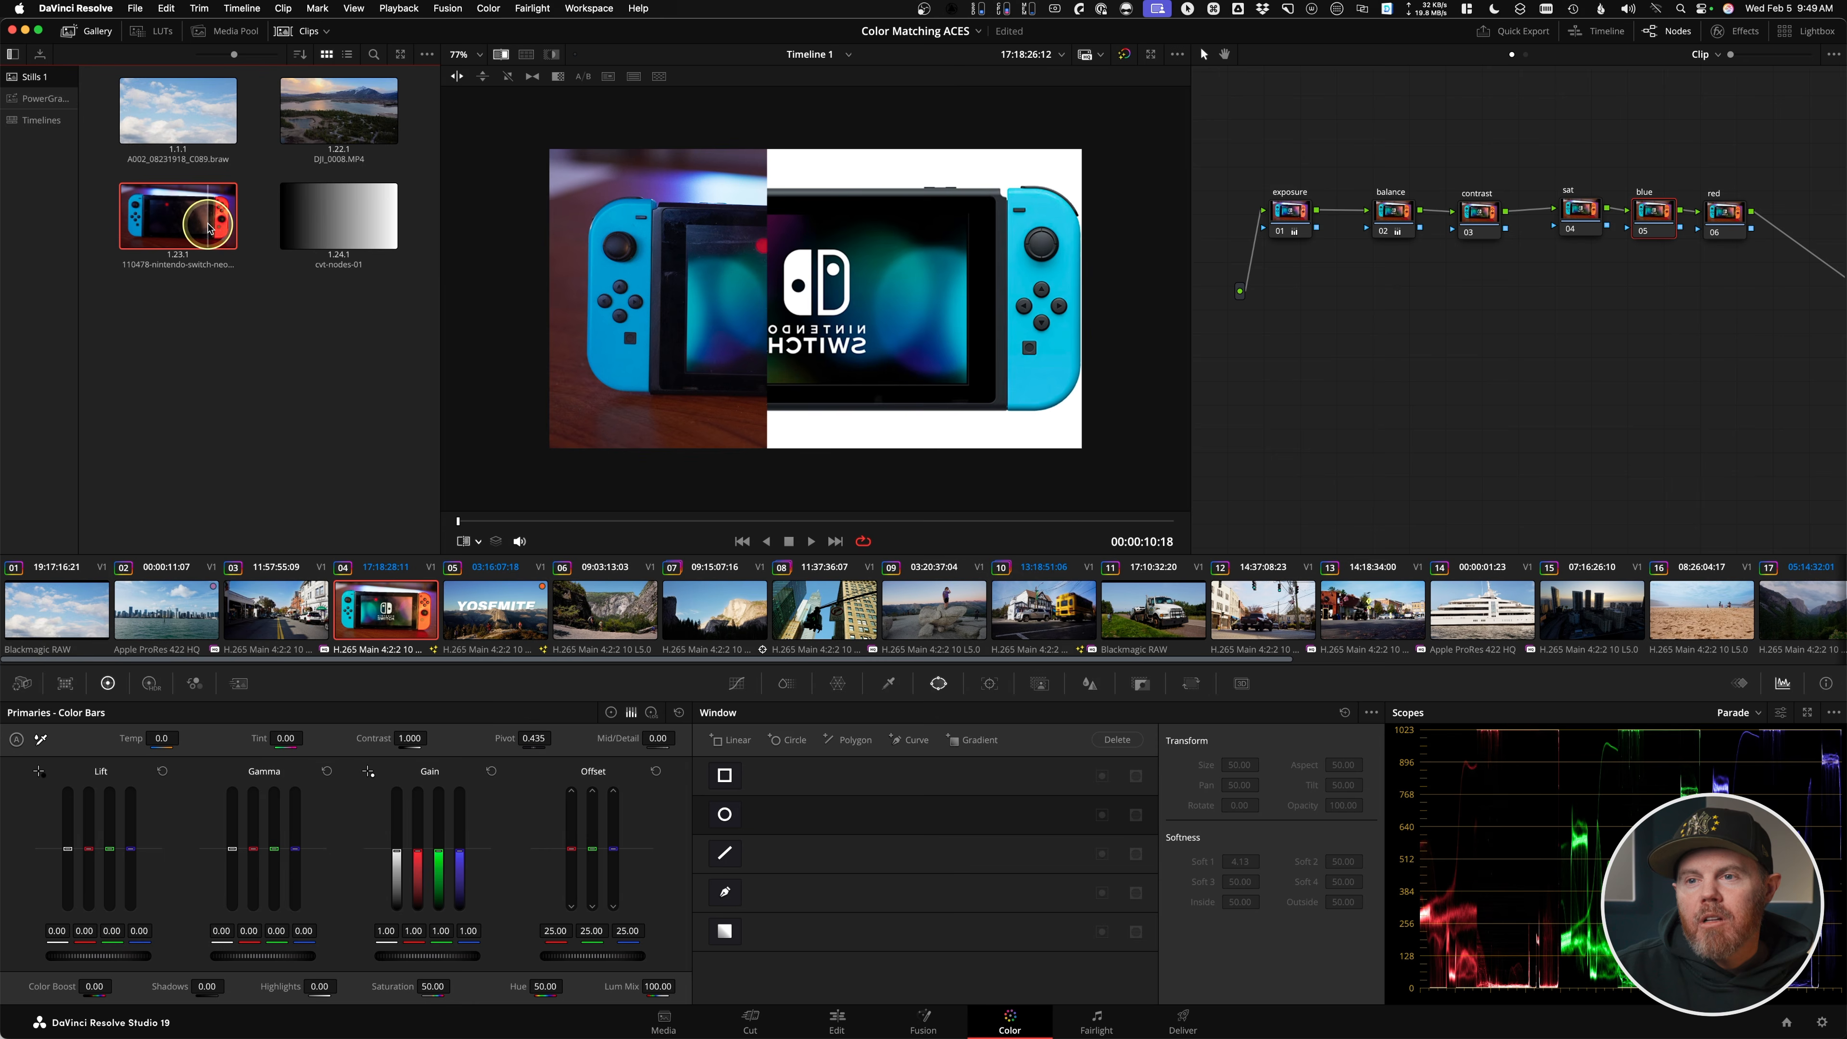
left_click_drag(936, 299, 638, 275)
scroll(640, 279, "up", 5)
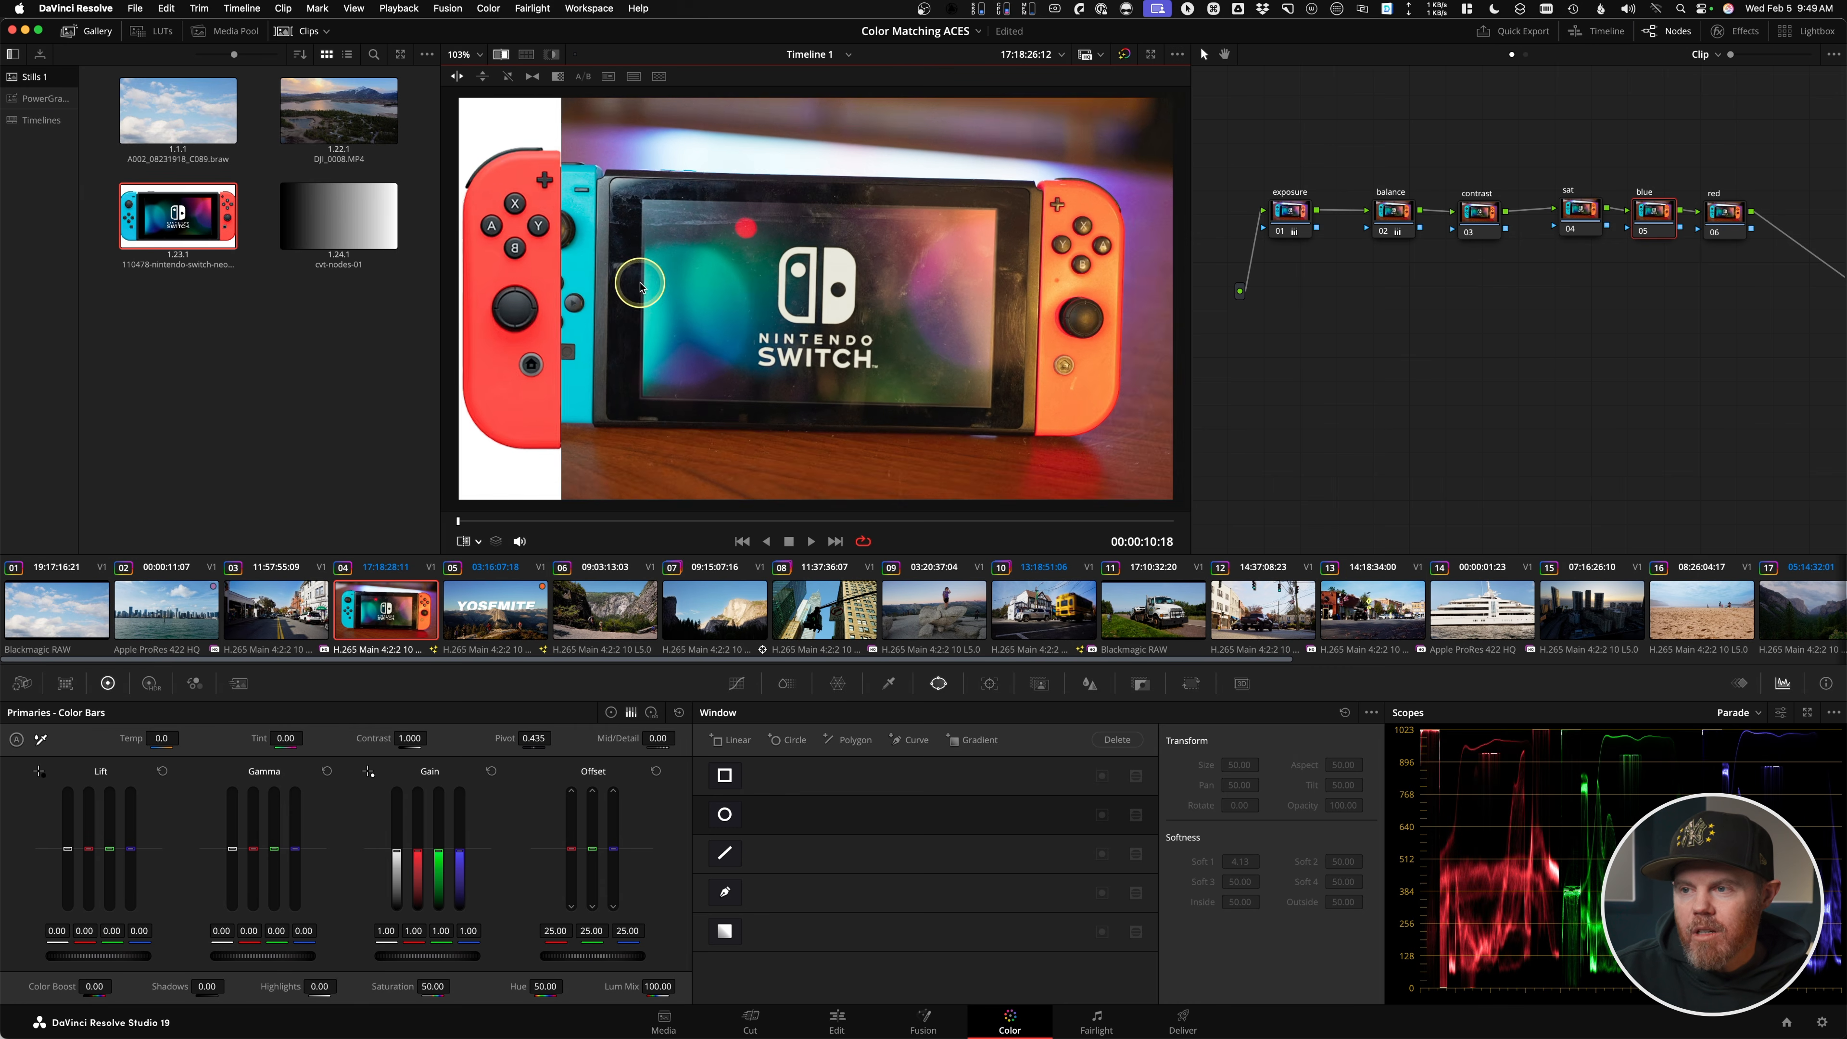
left_click_drag(676, 305, 618, 306)
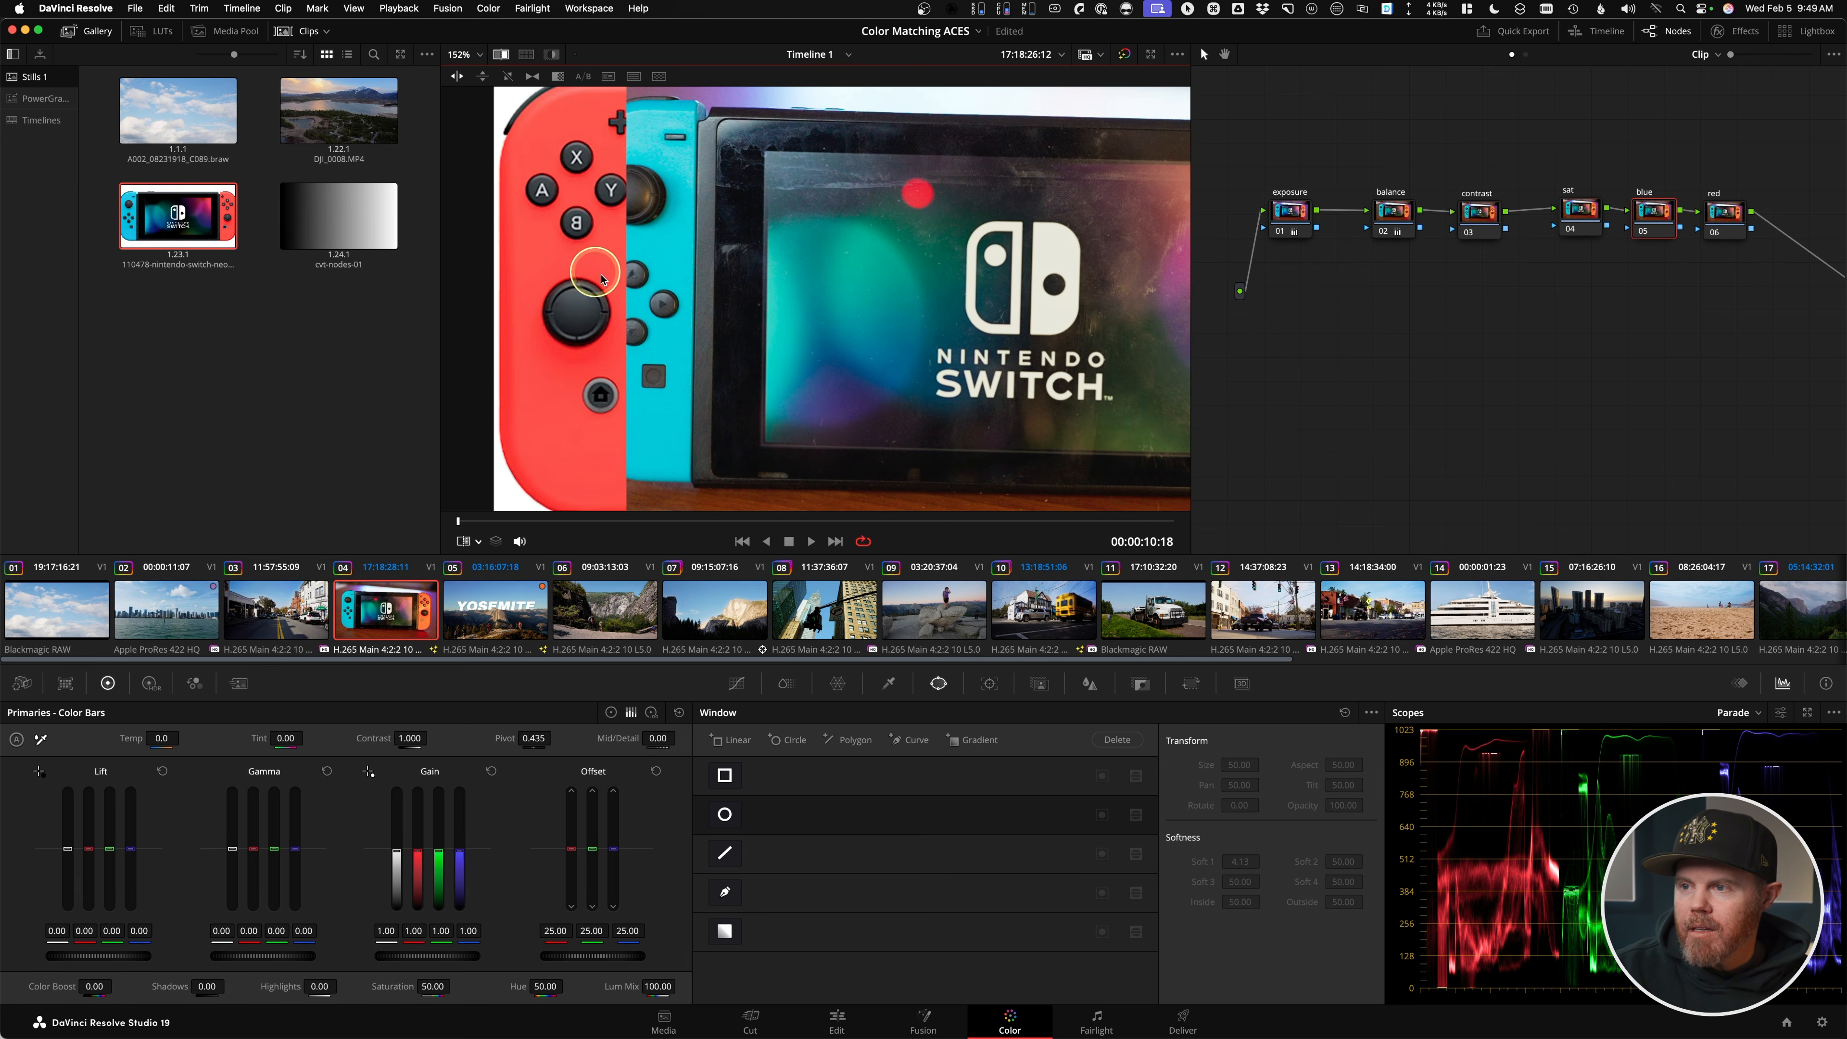
- Turn off the horizontal flip in the reference sizing and set the still's pan to 263.817 so its blue controller overlaps the clip's
left_click(1191, 684)
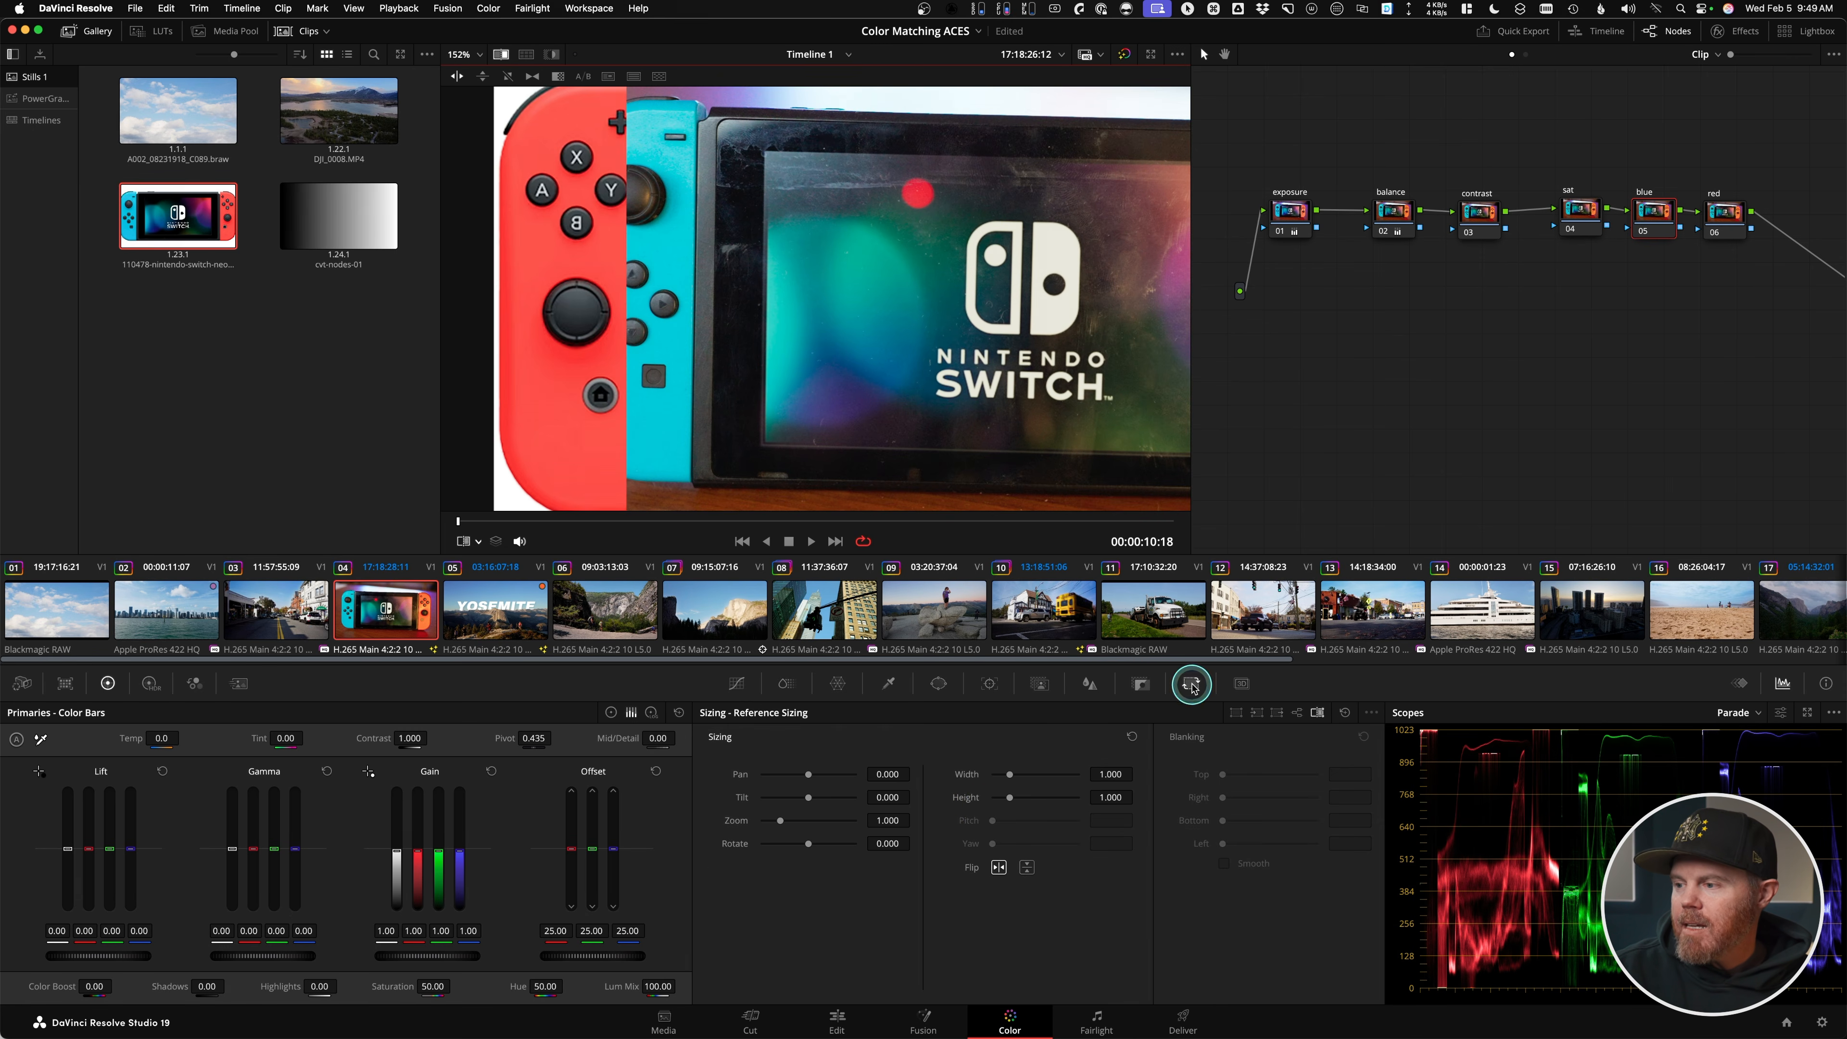
left_click(998, 867)
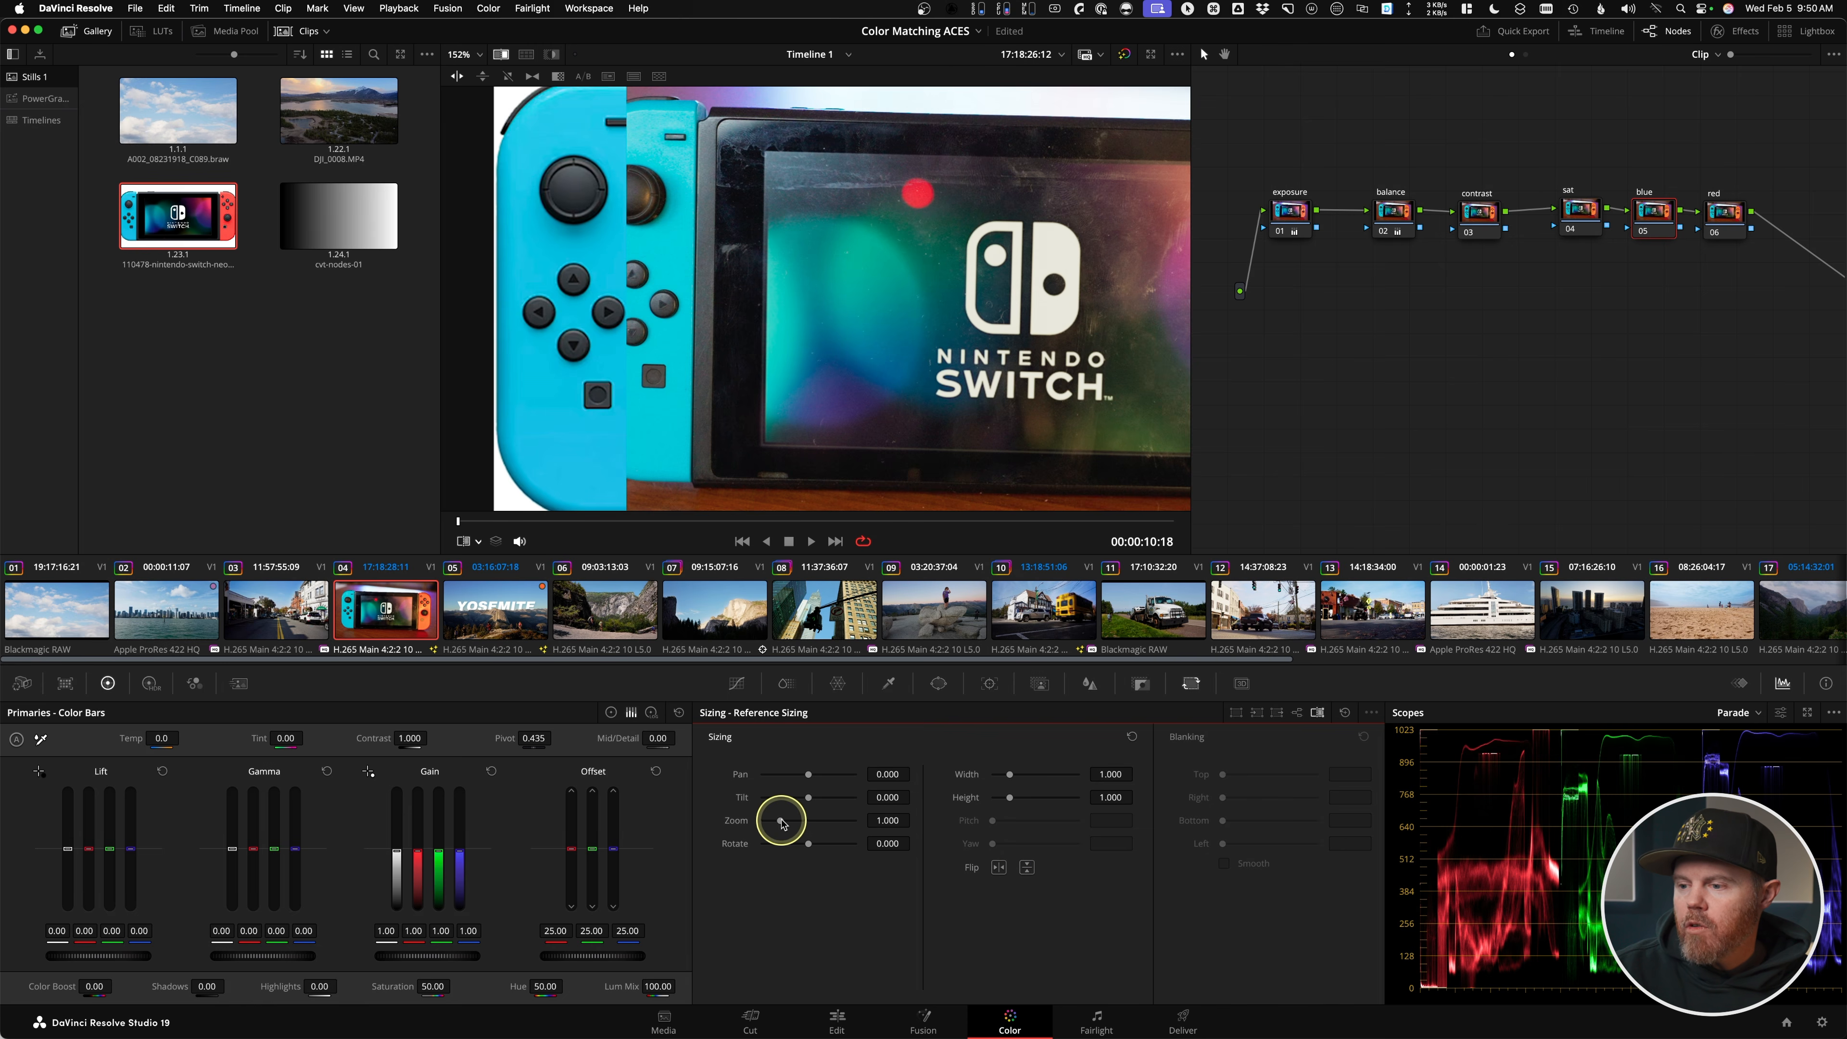
left_click_drag(782, 823, 813, 779)
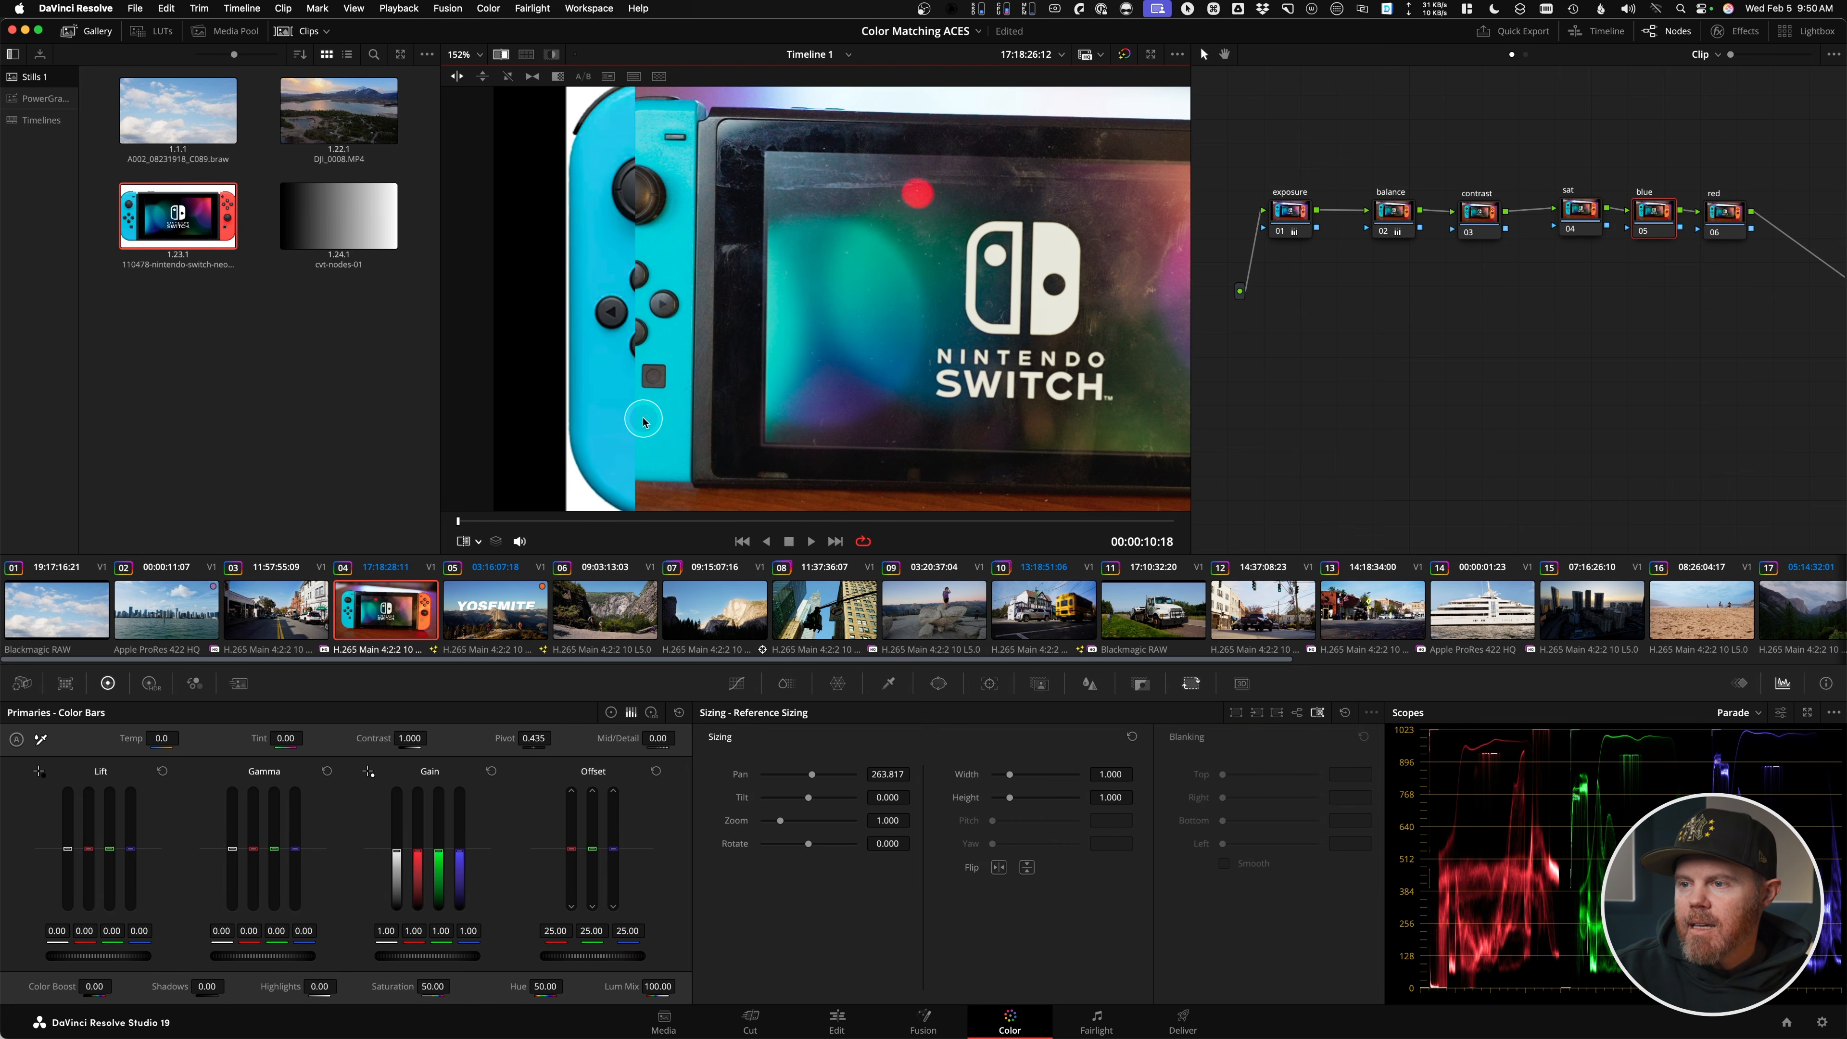
- View only the green channel at the blue controller's wipe edge and match it with a green offset of 23.50
scroll(667, 459, "up", 3)
scroll(689, 247, "up", 5)
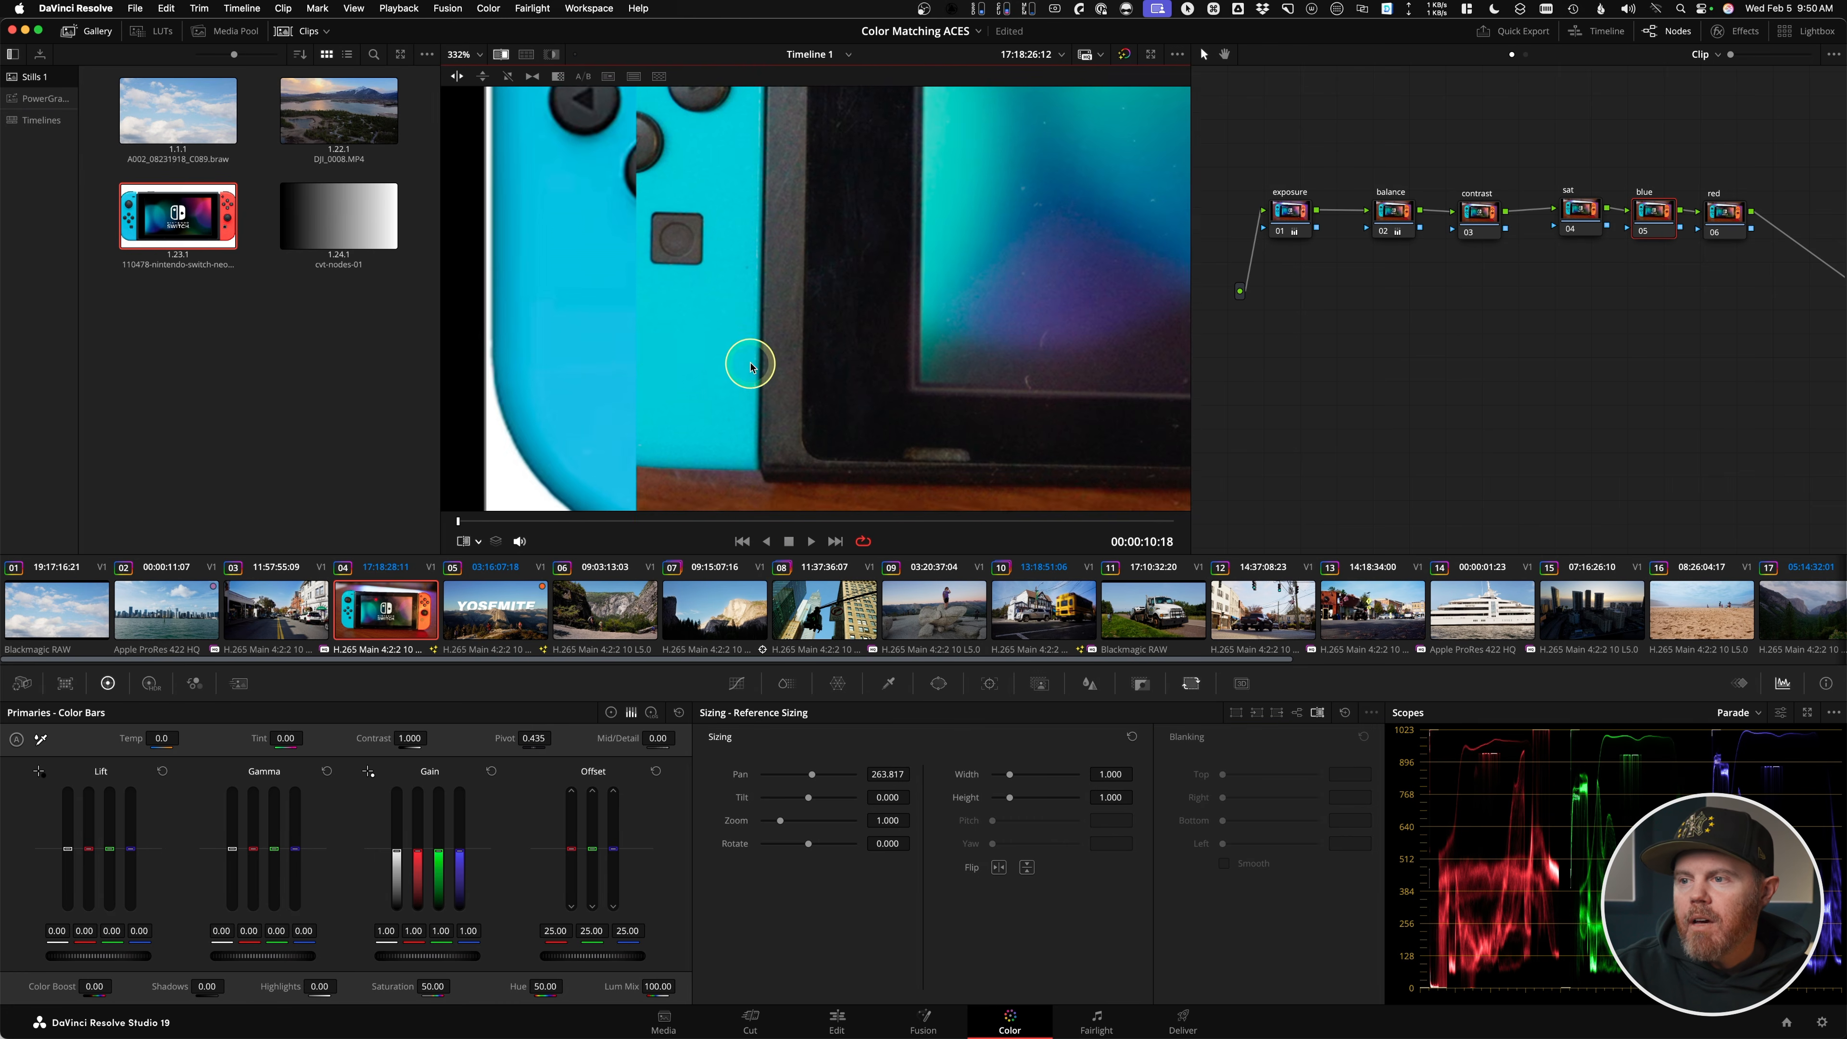
left_click_drag(816, 314, 933, 272)
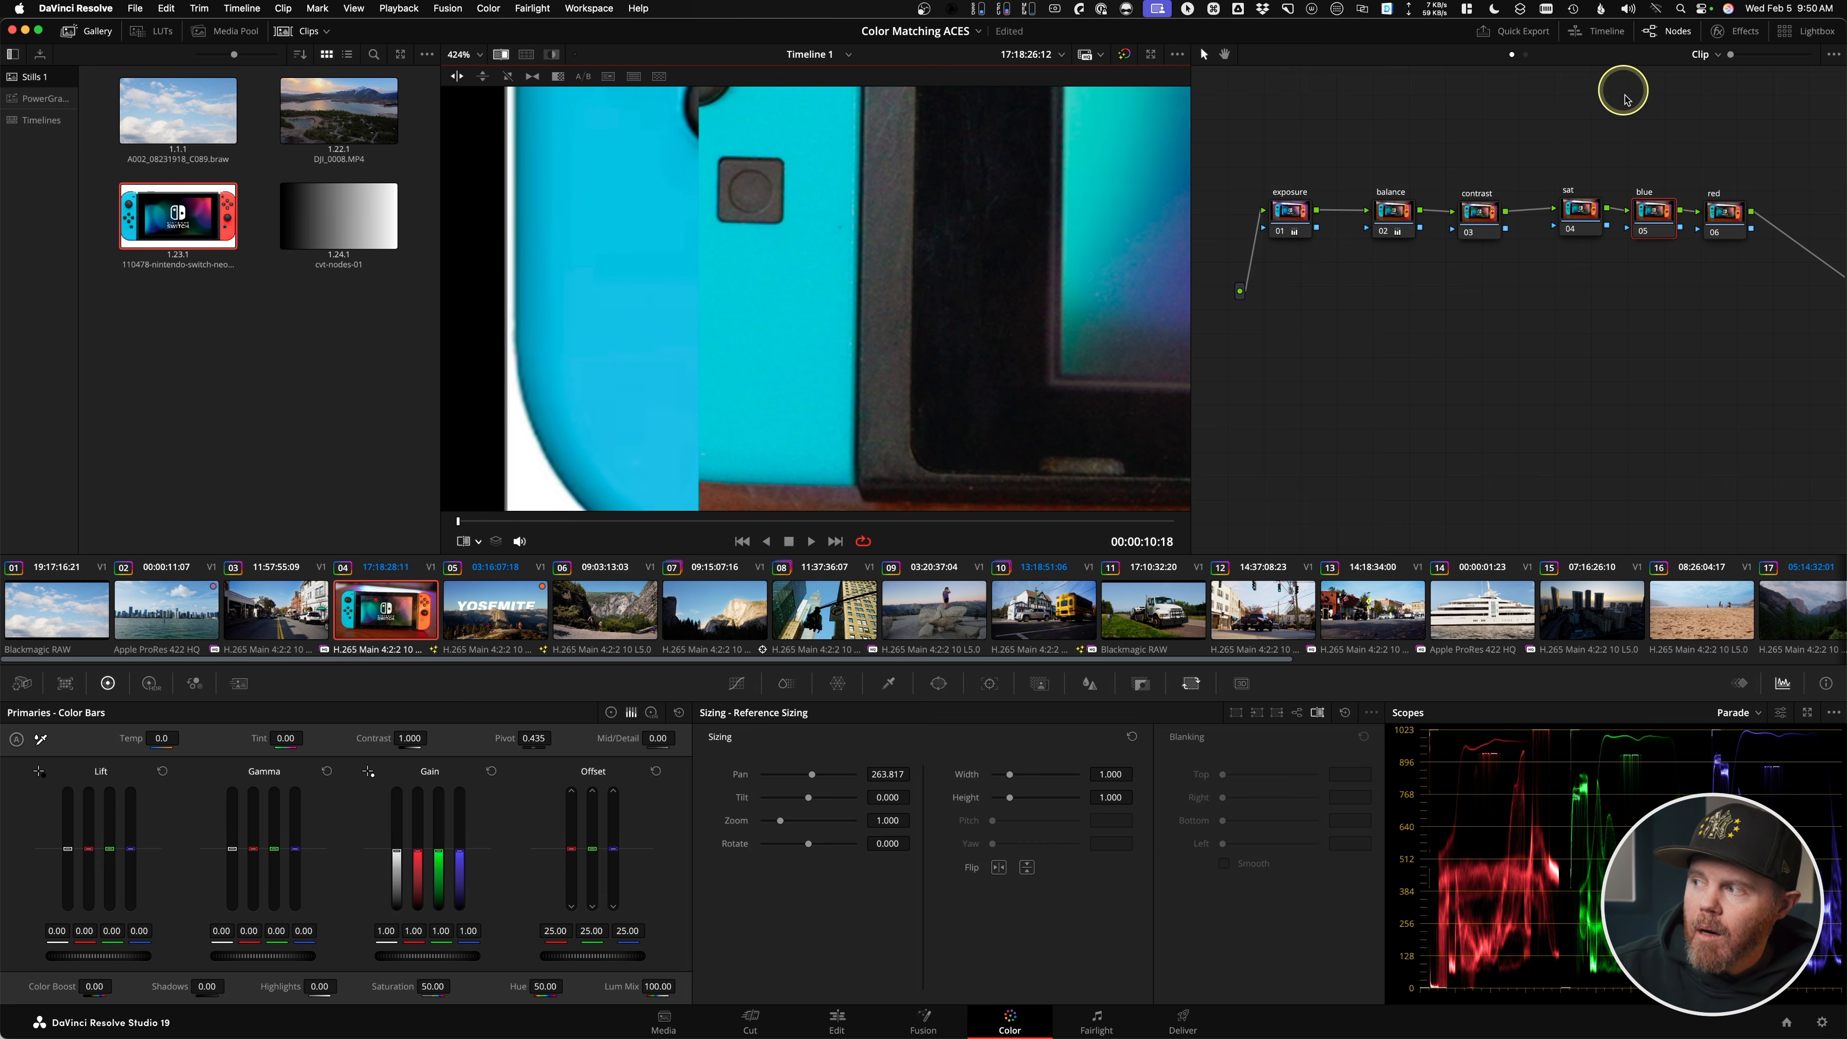
key("g")
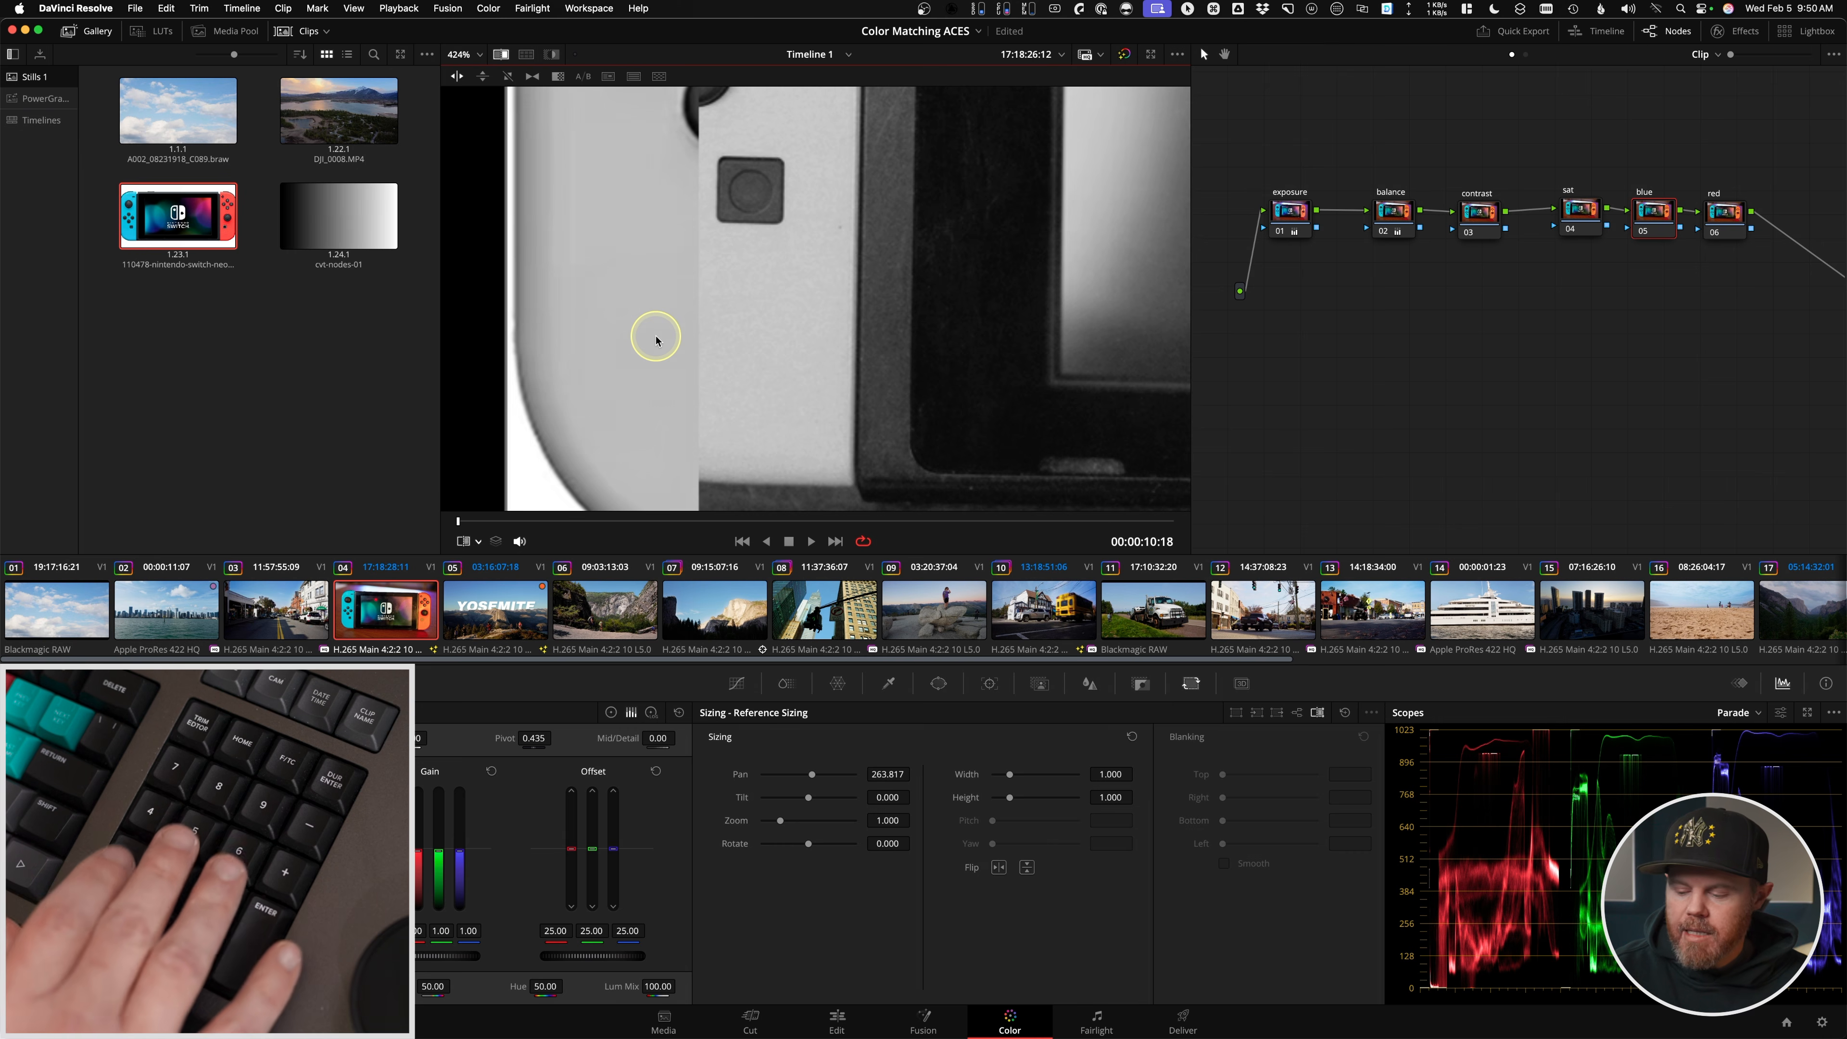
key("5")
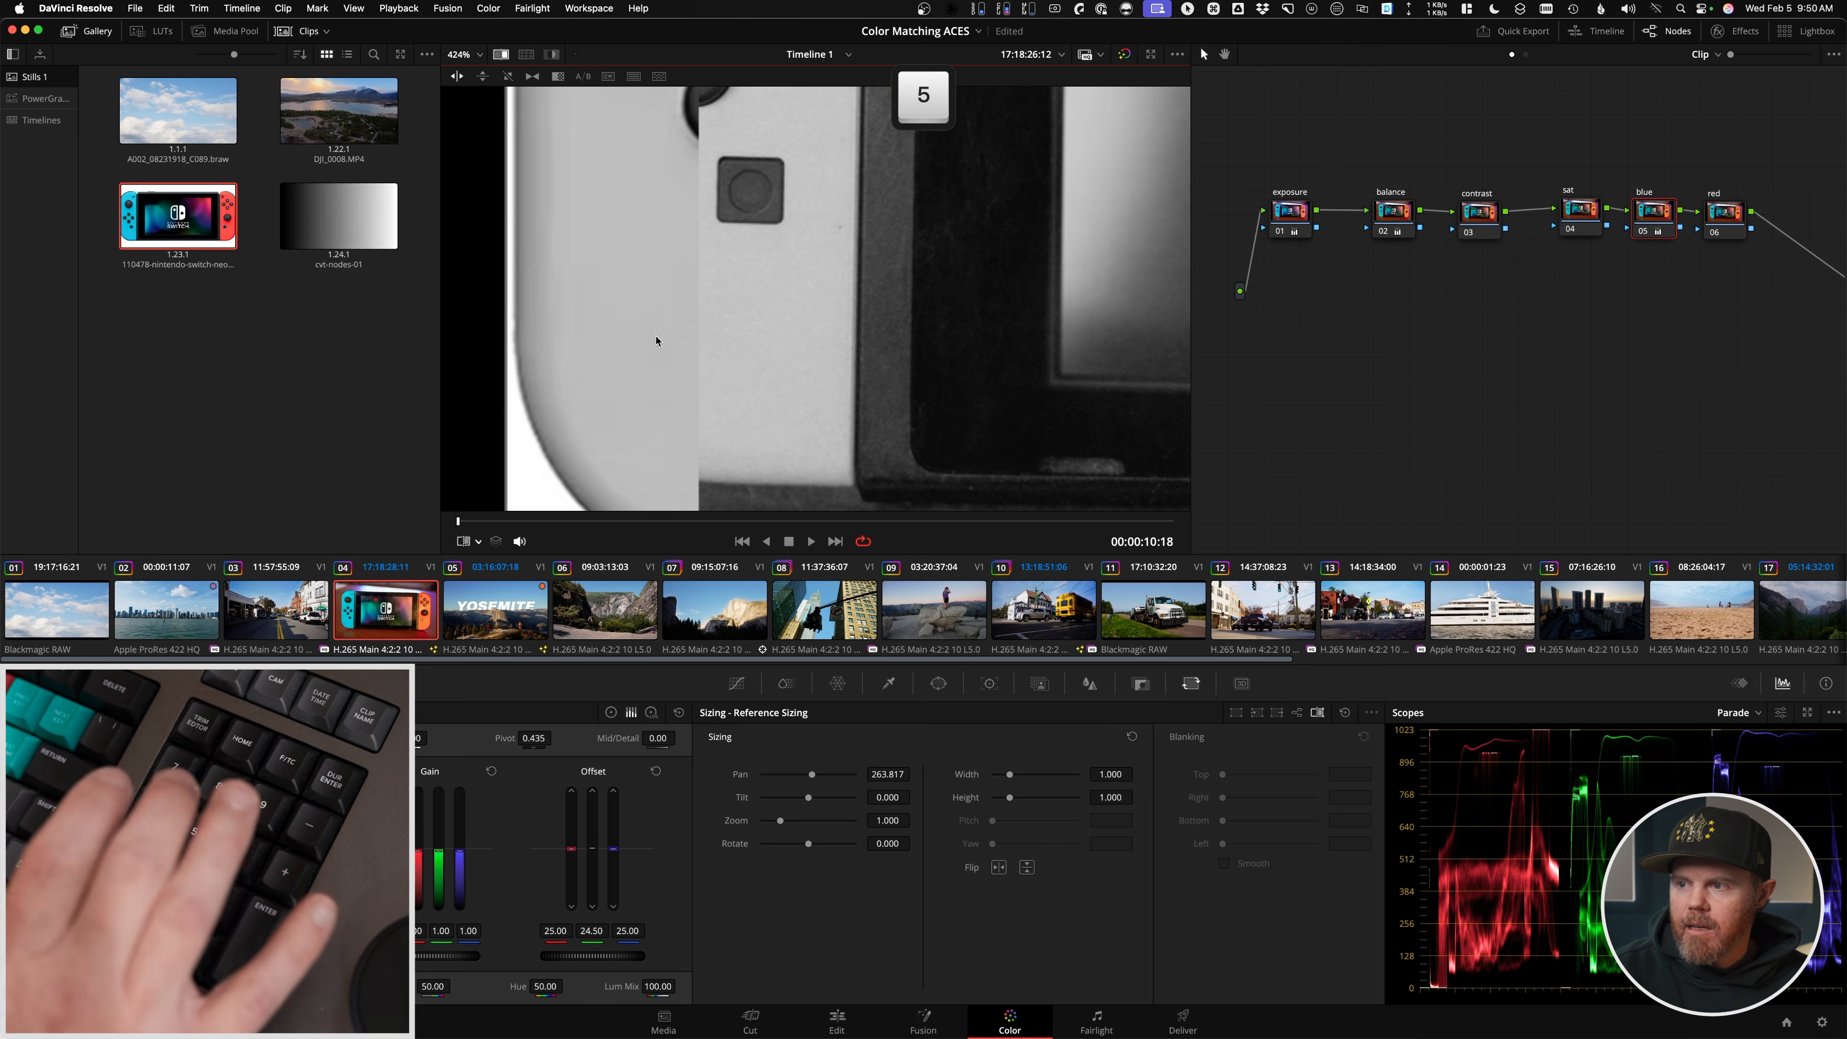
key("8")
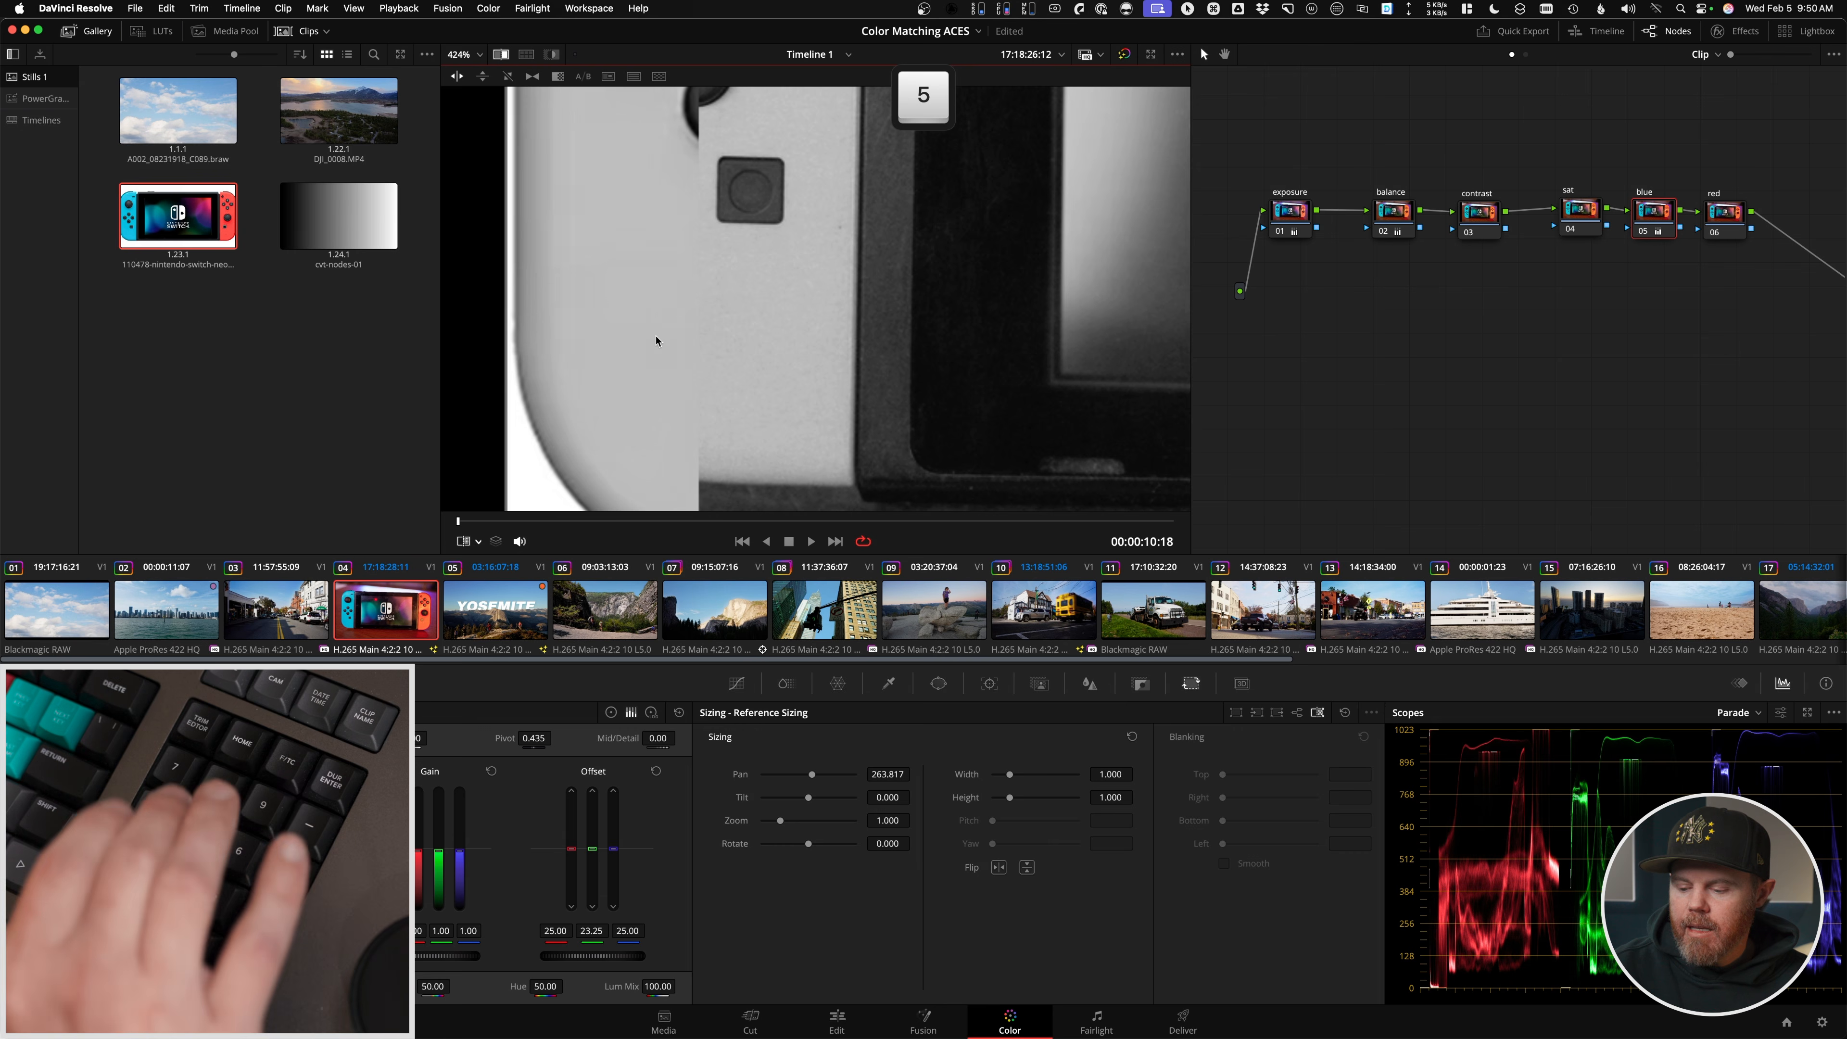
left_click(783, 295)
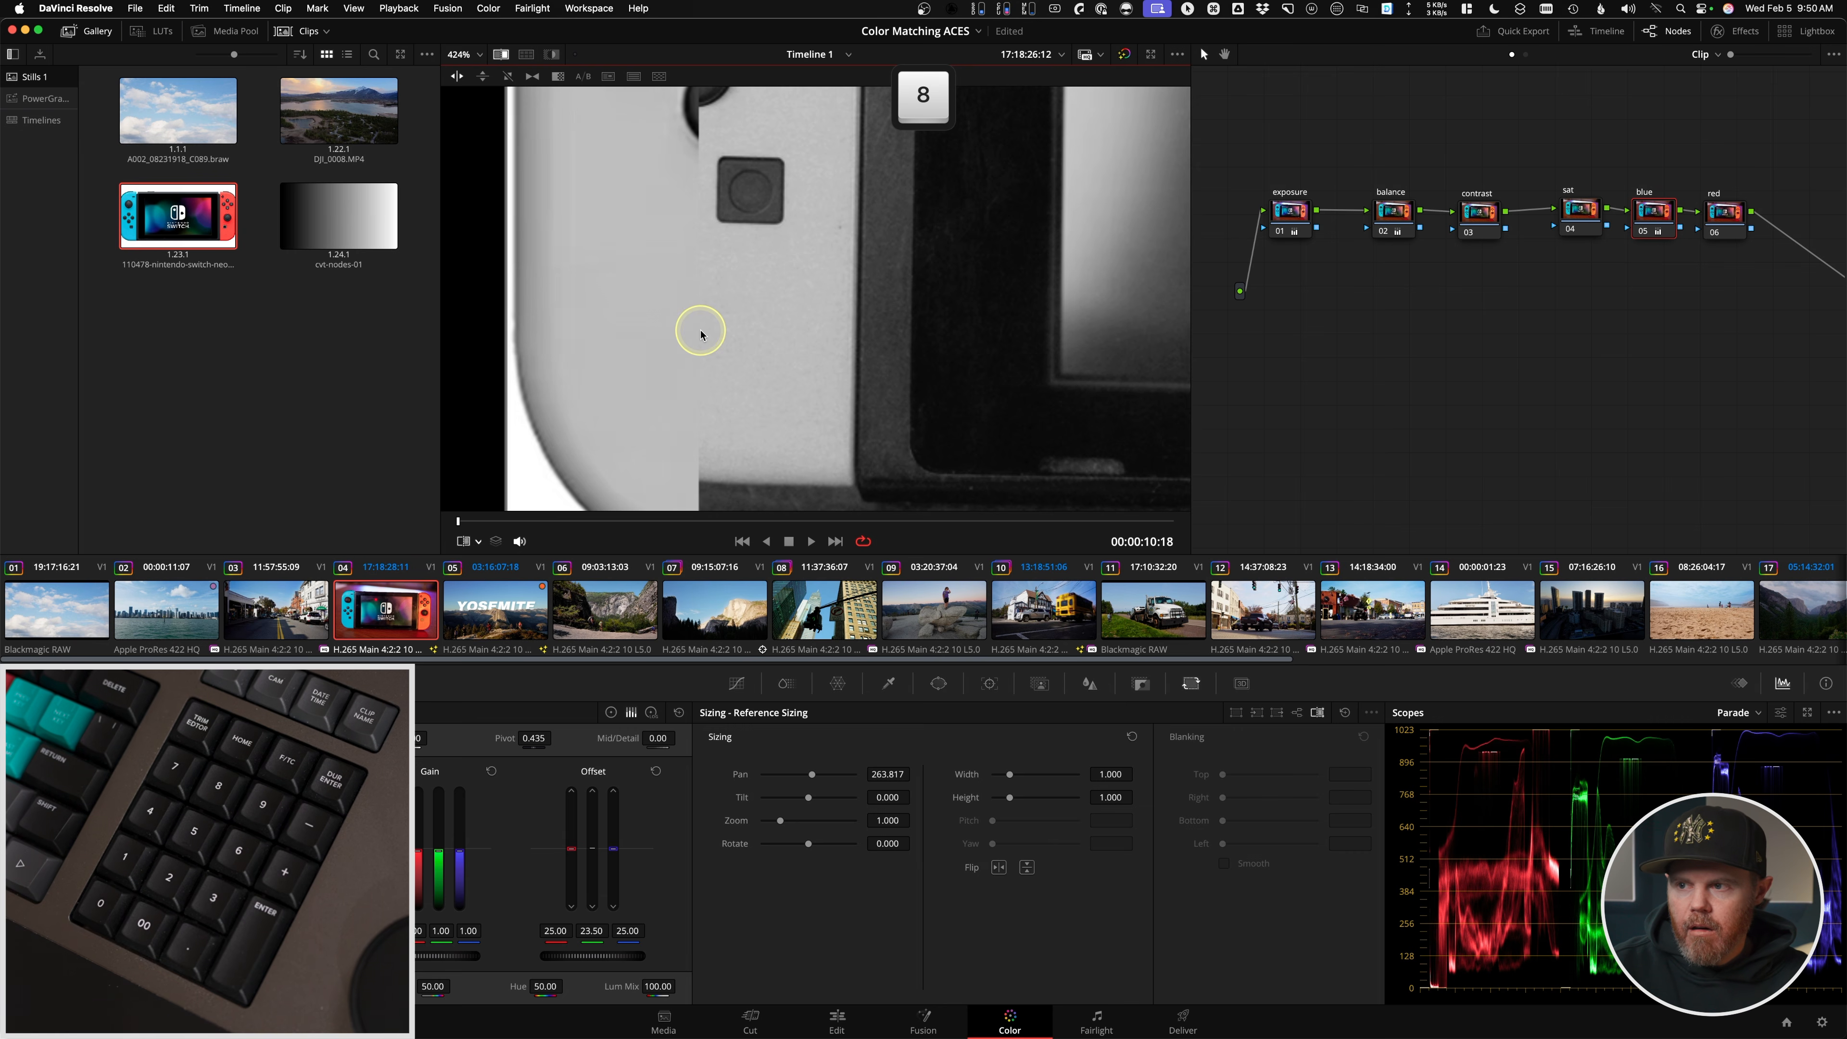
- View only the red channel and lower the blue node's red offset to 23.50
key("r")
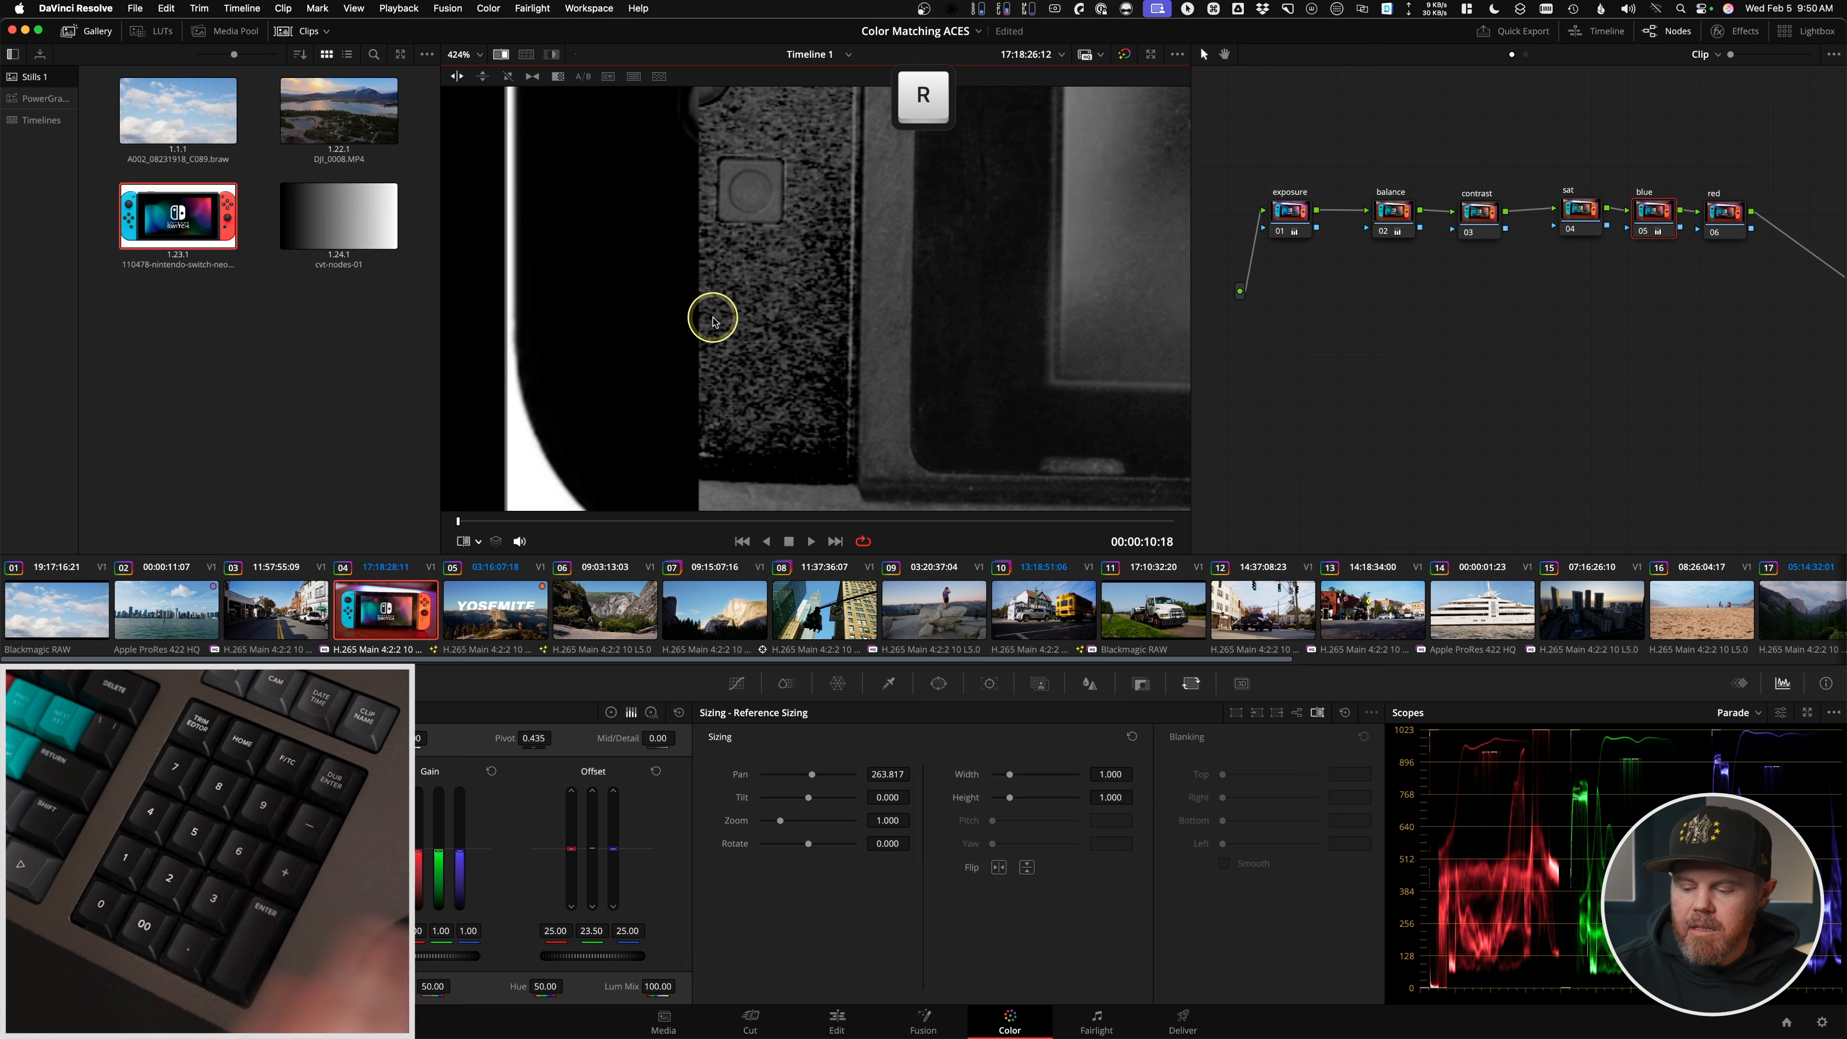
key("super")
key("4")
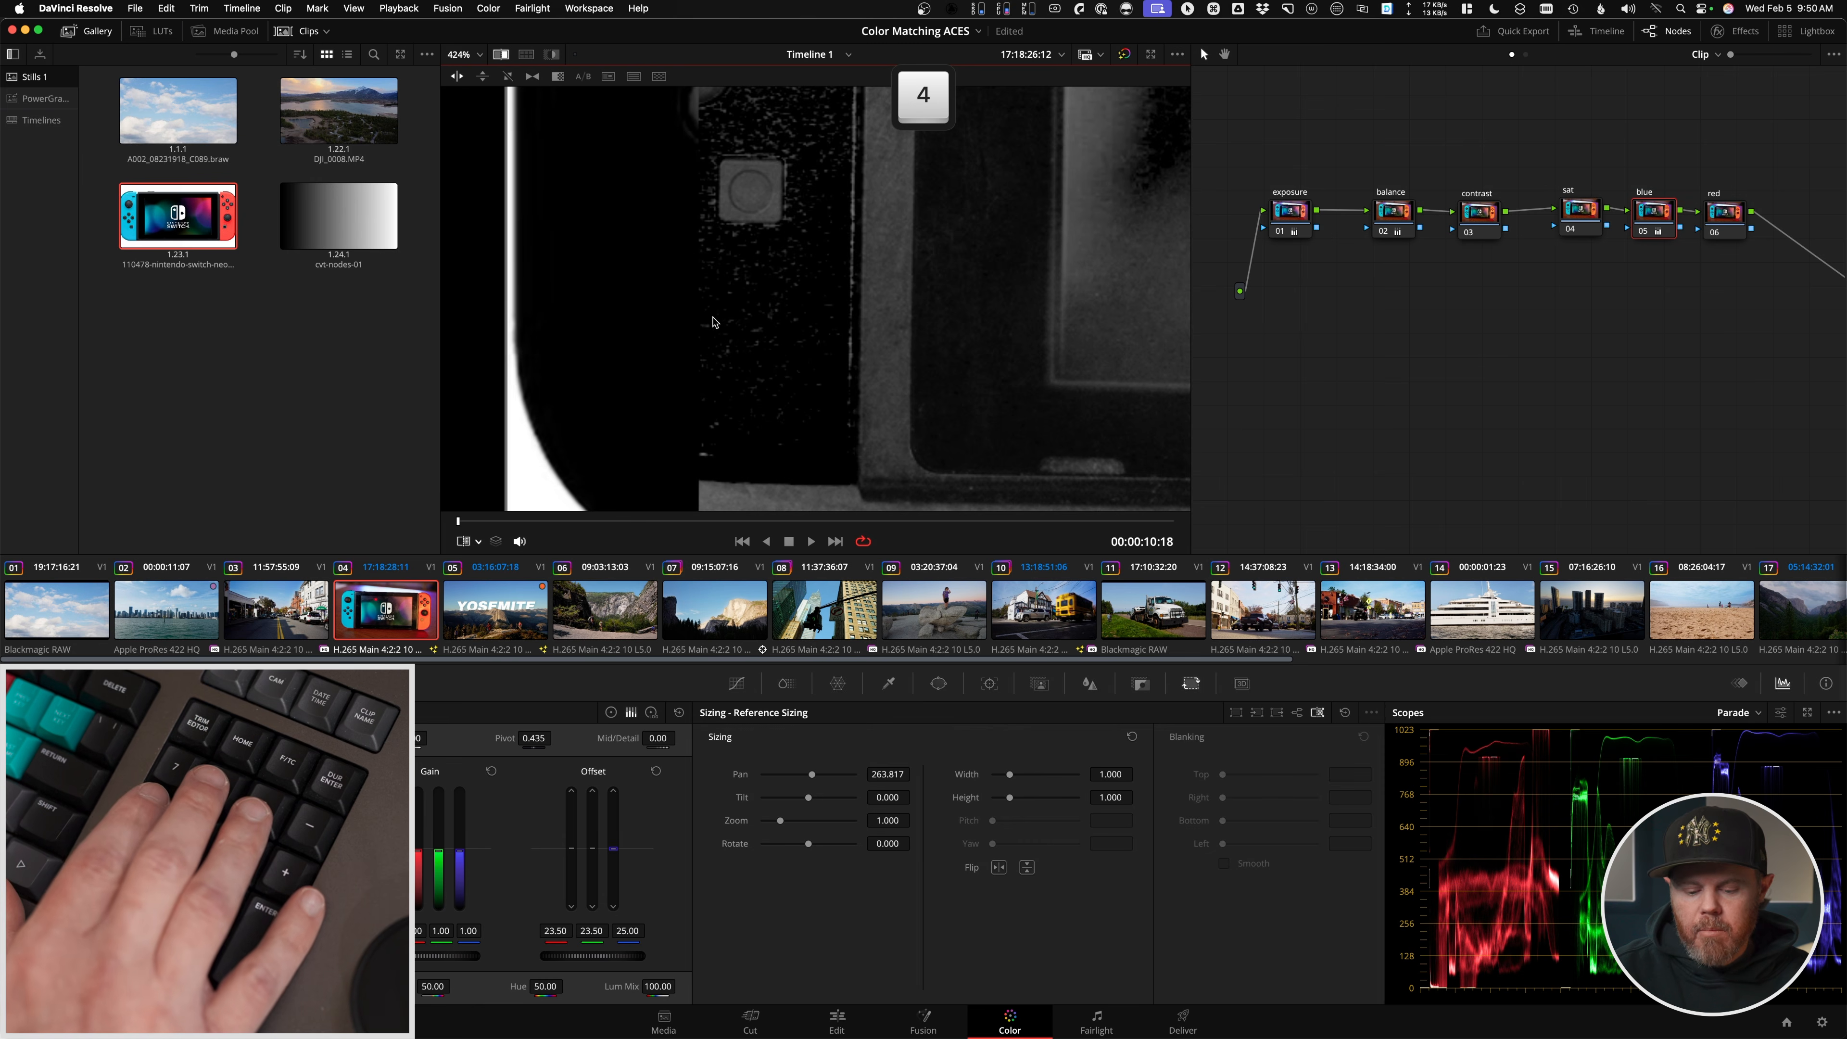
- View only the blue channel and raise the blue node's blue offset to 28.25
key("b")
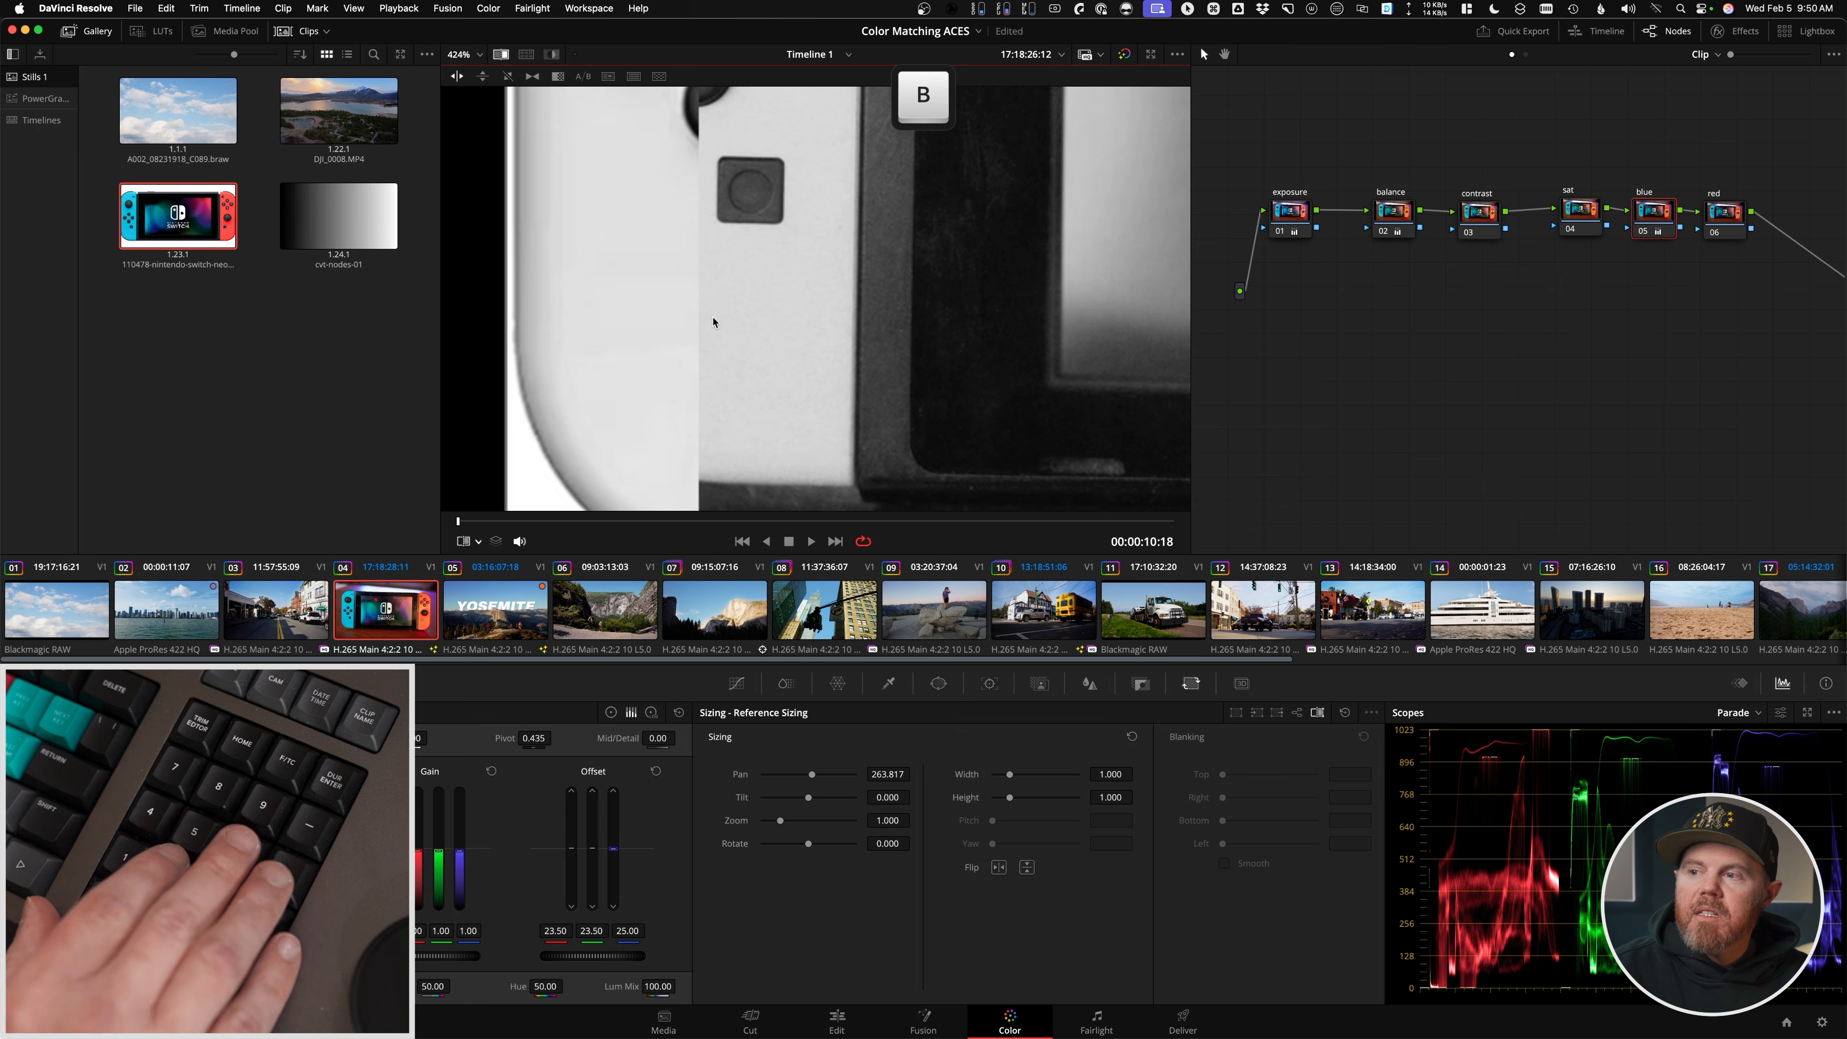
key("super")
key("9")
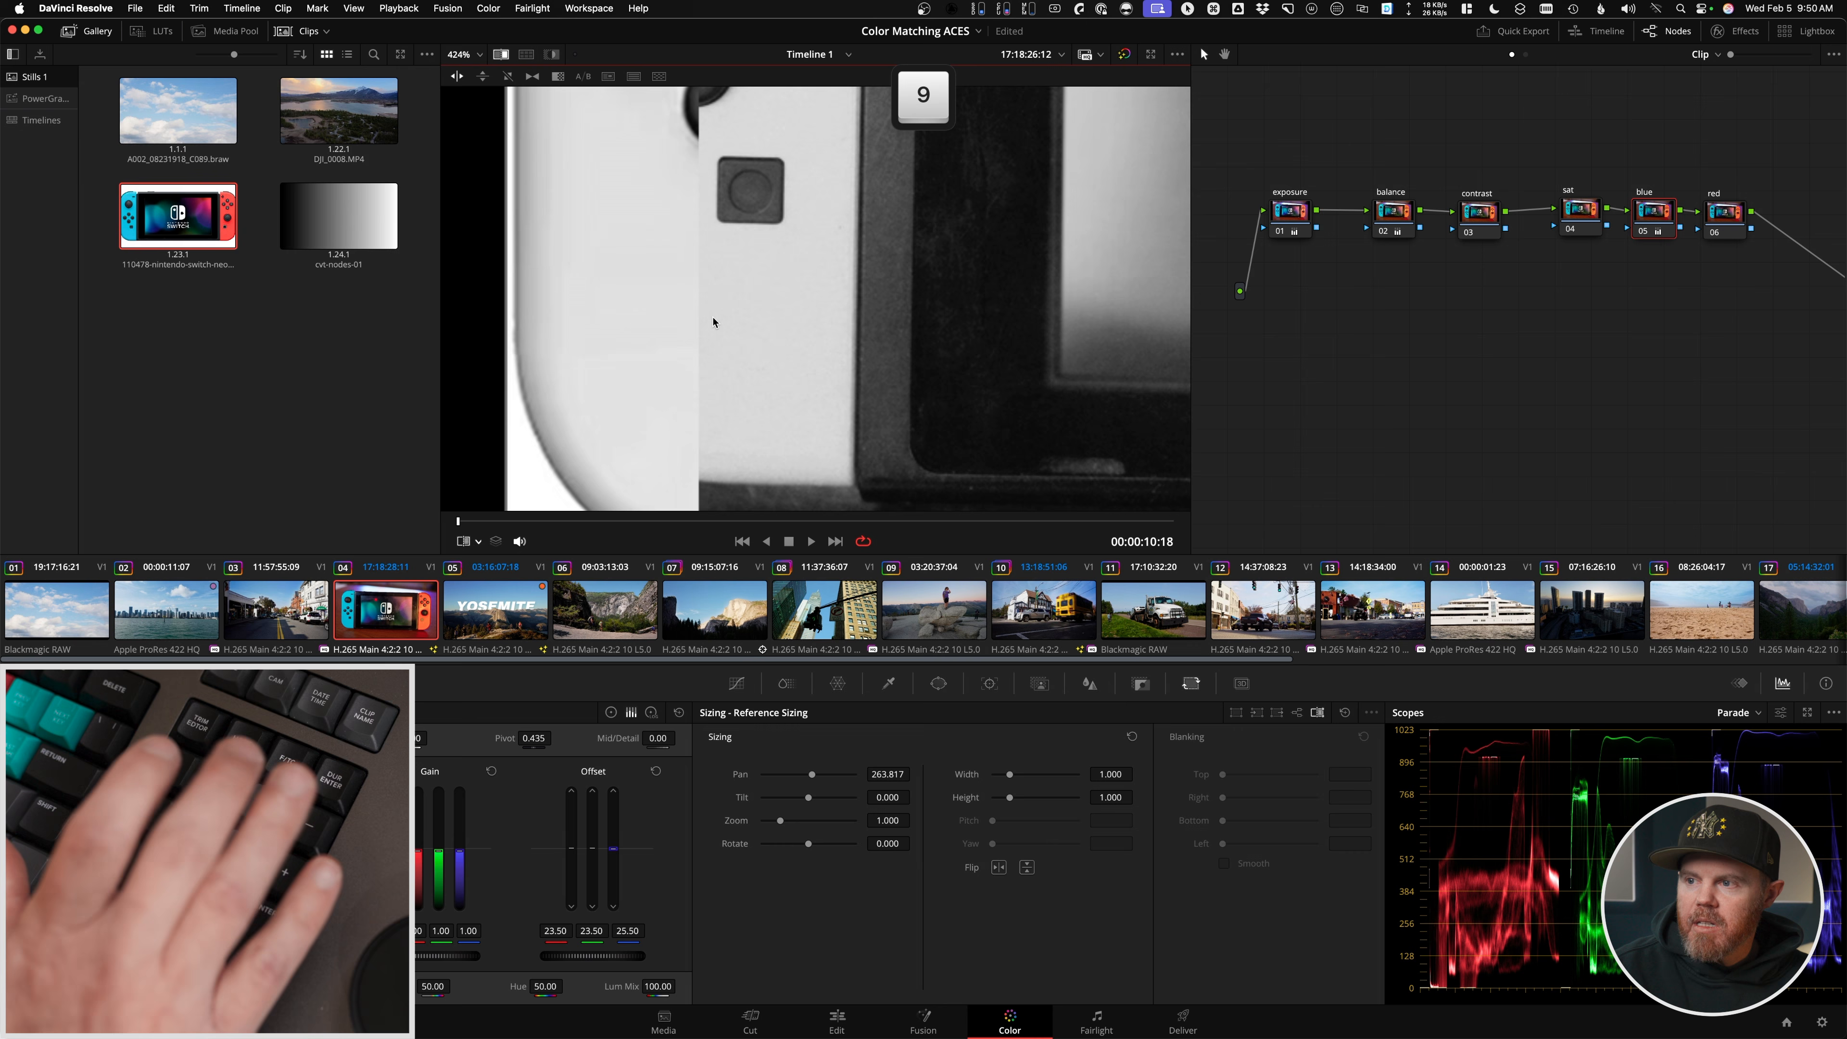
key("9")
key("9")
key("9")
key("9")
key("9")
key("9")
key("9")
key("9")
key("9")
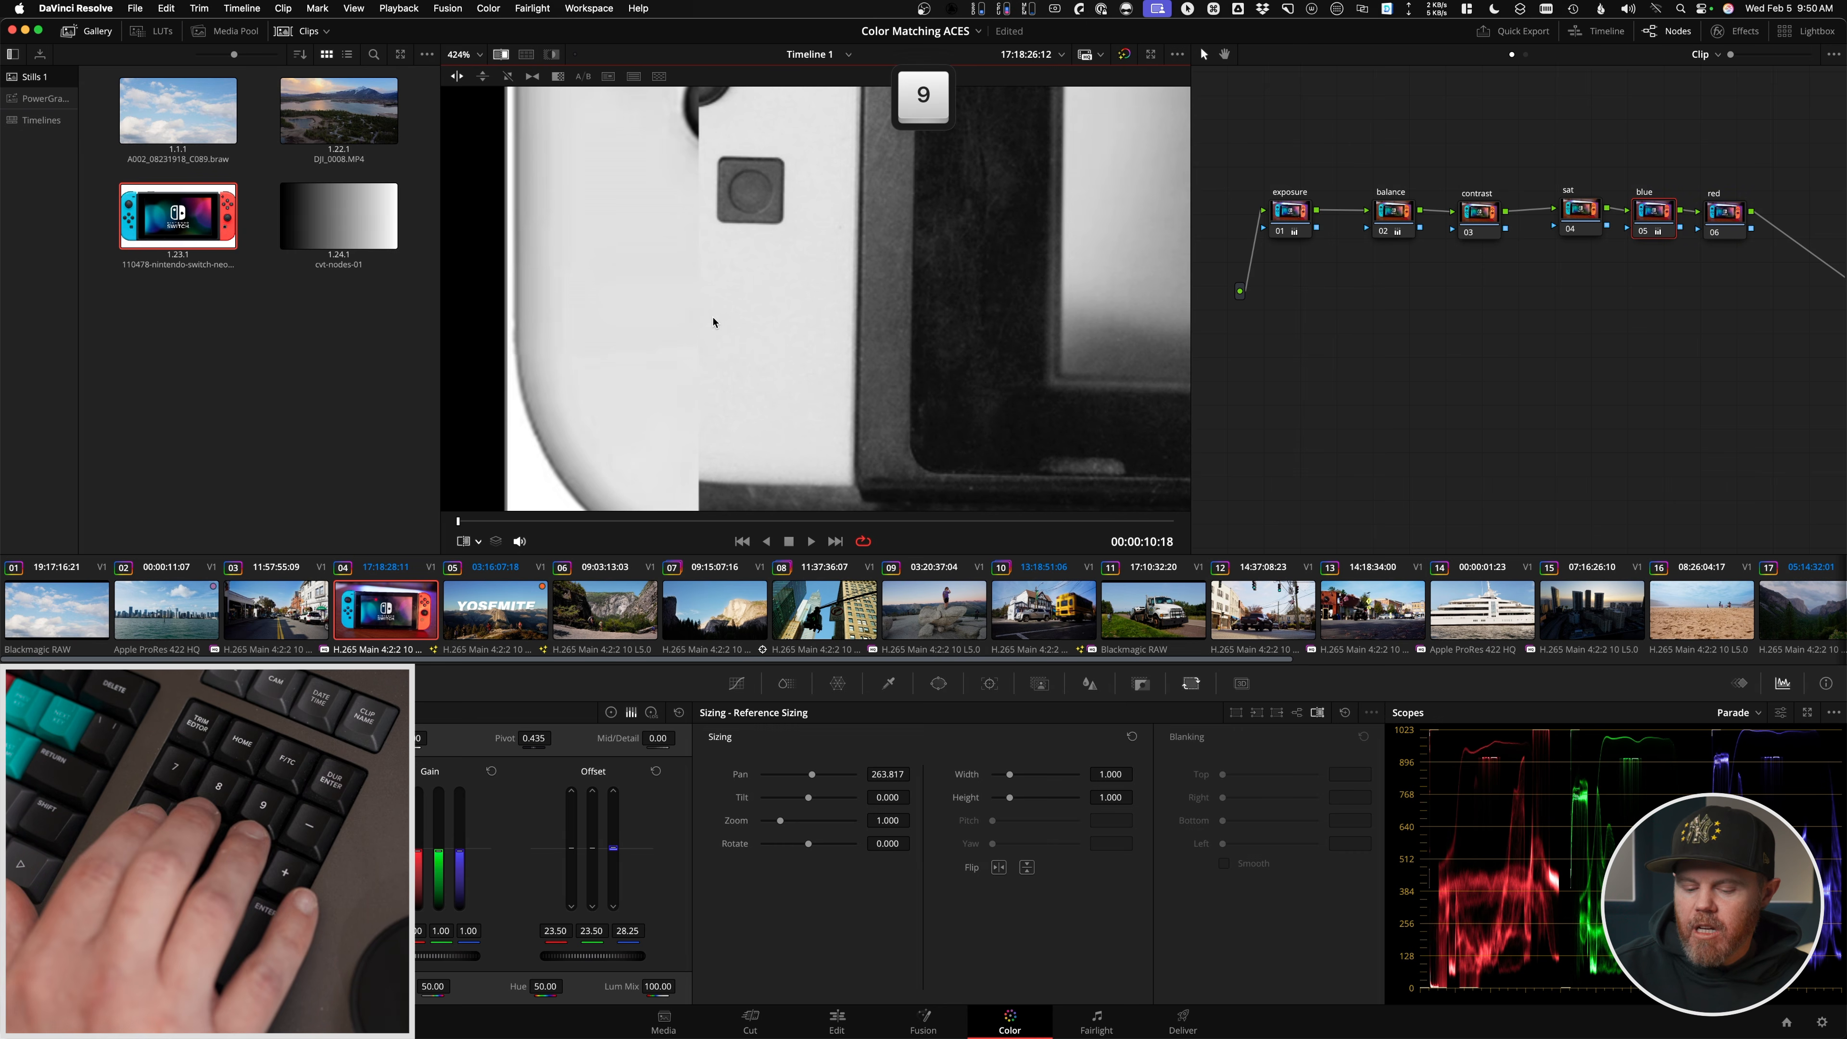
- Check the blue controller's match in each channel and in full color, compare it across the wipe, and turn the wipe off
key("r")
key("g")
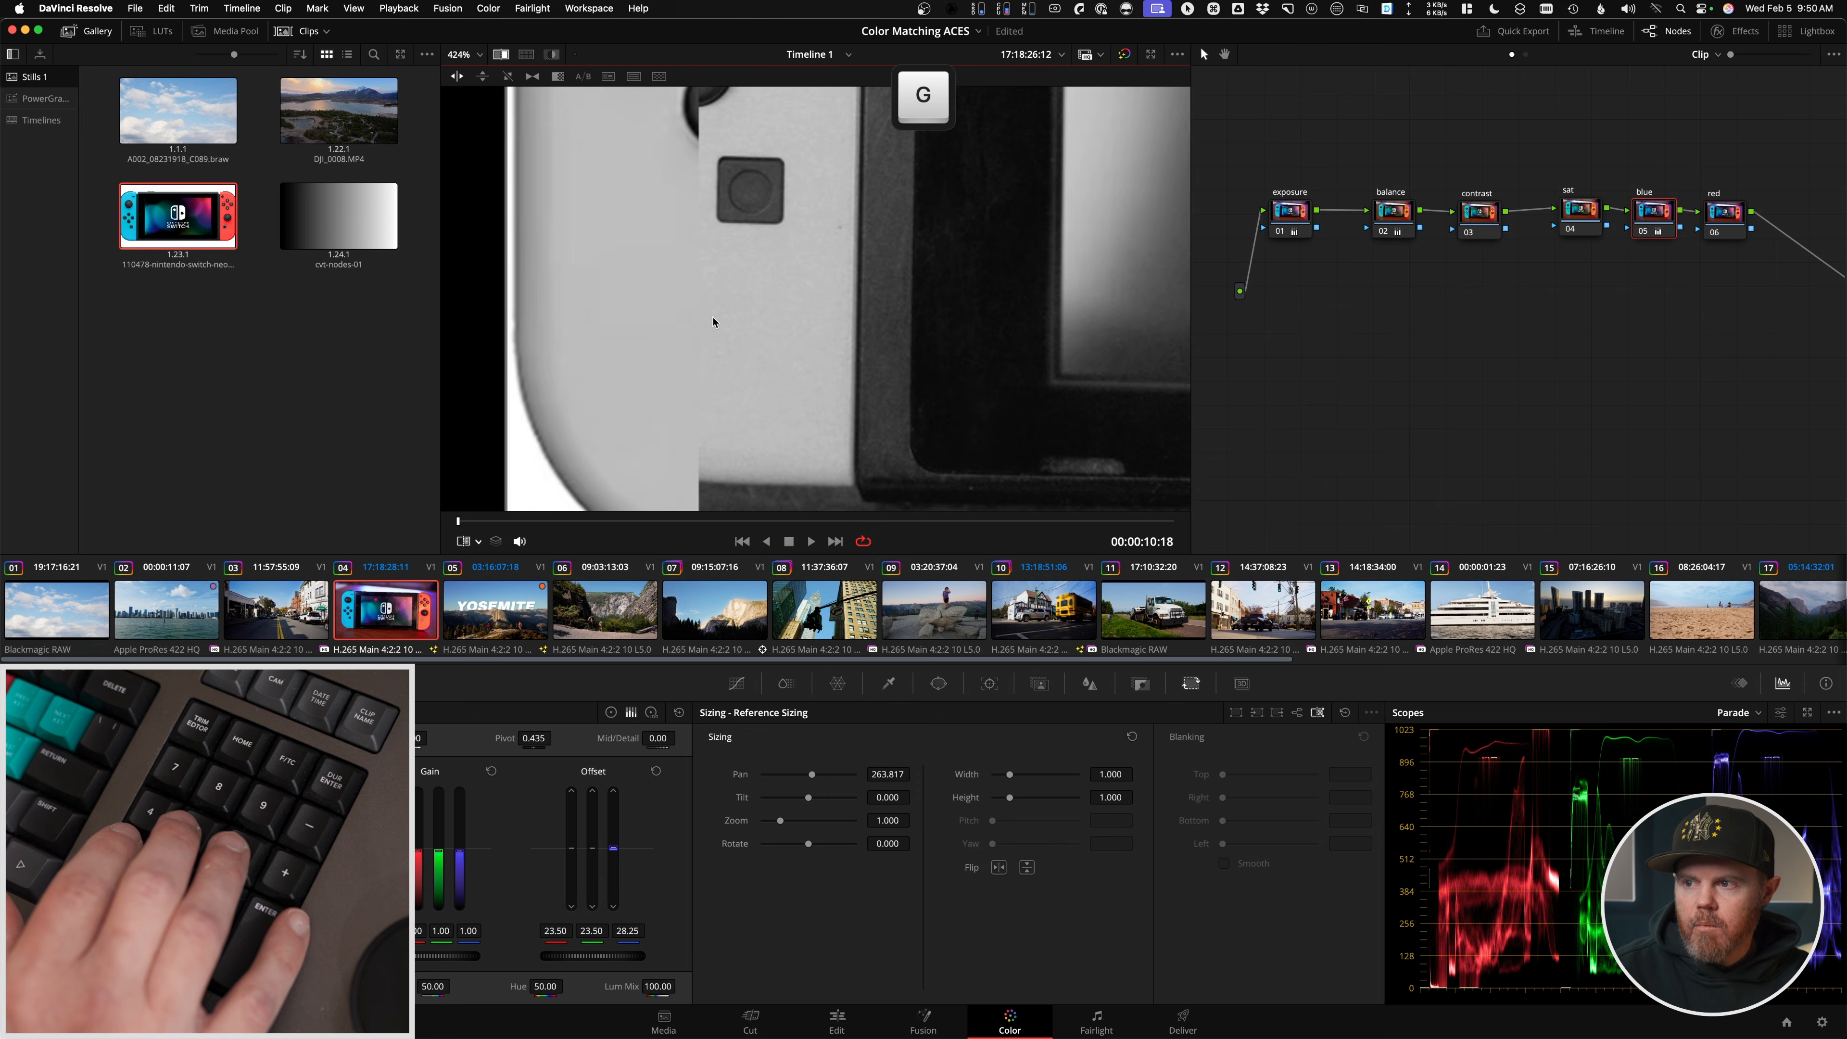
key("b")
key("c")
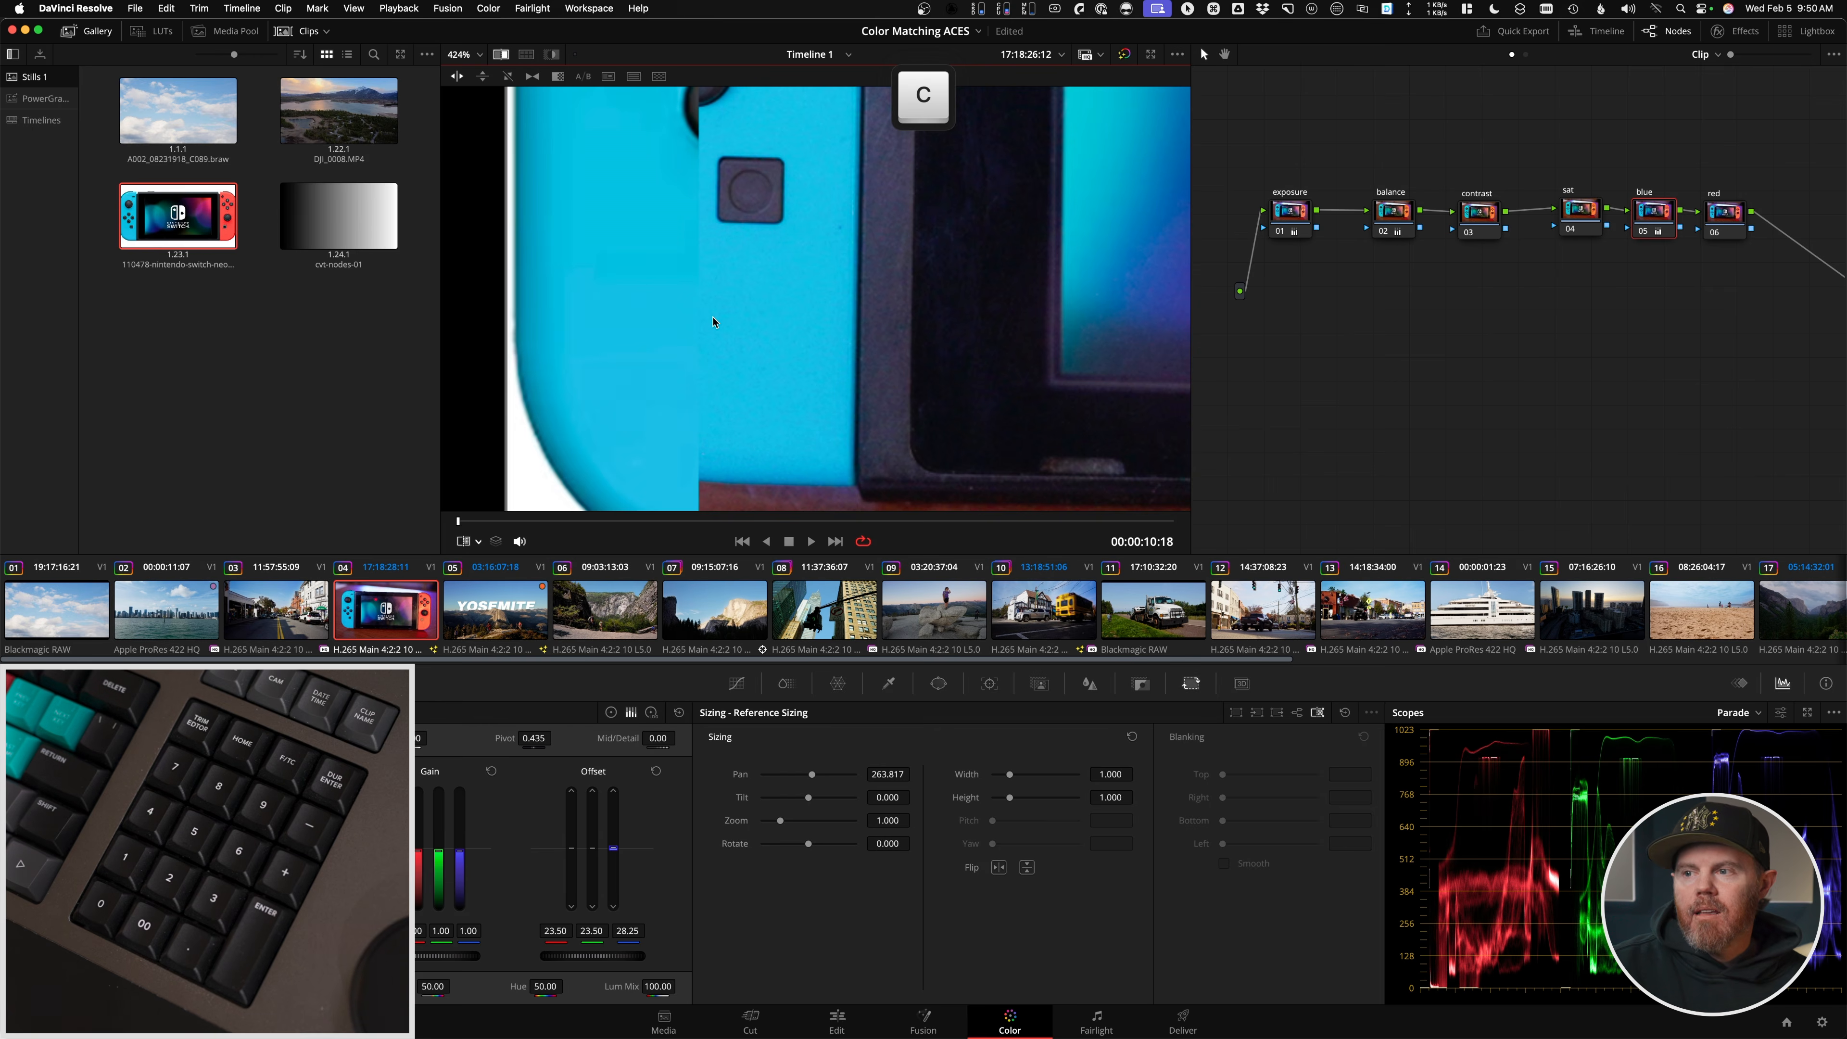
key("shift+z")
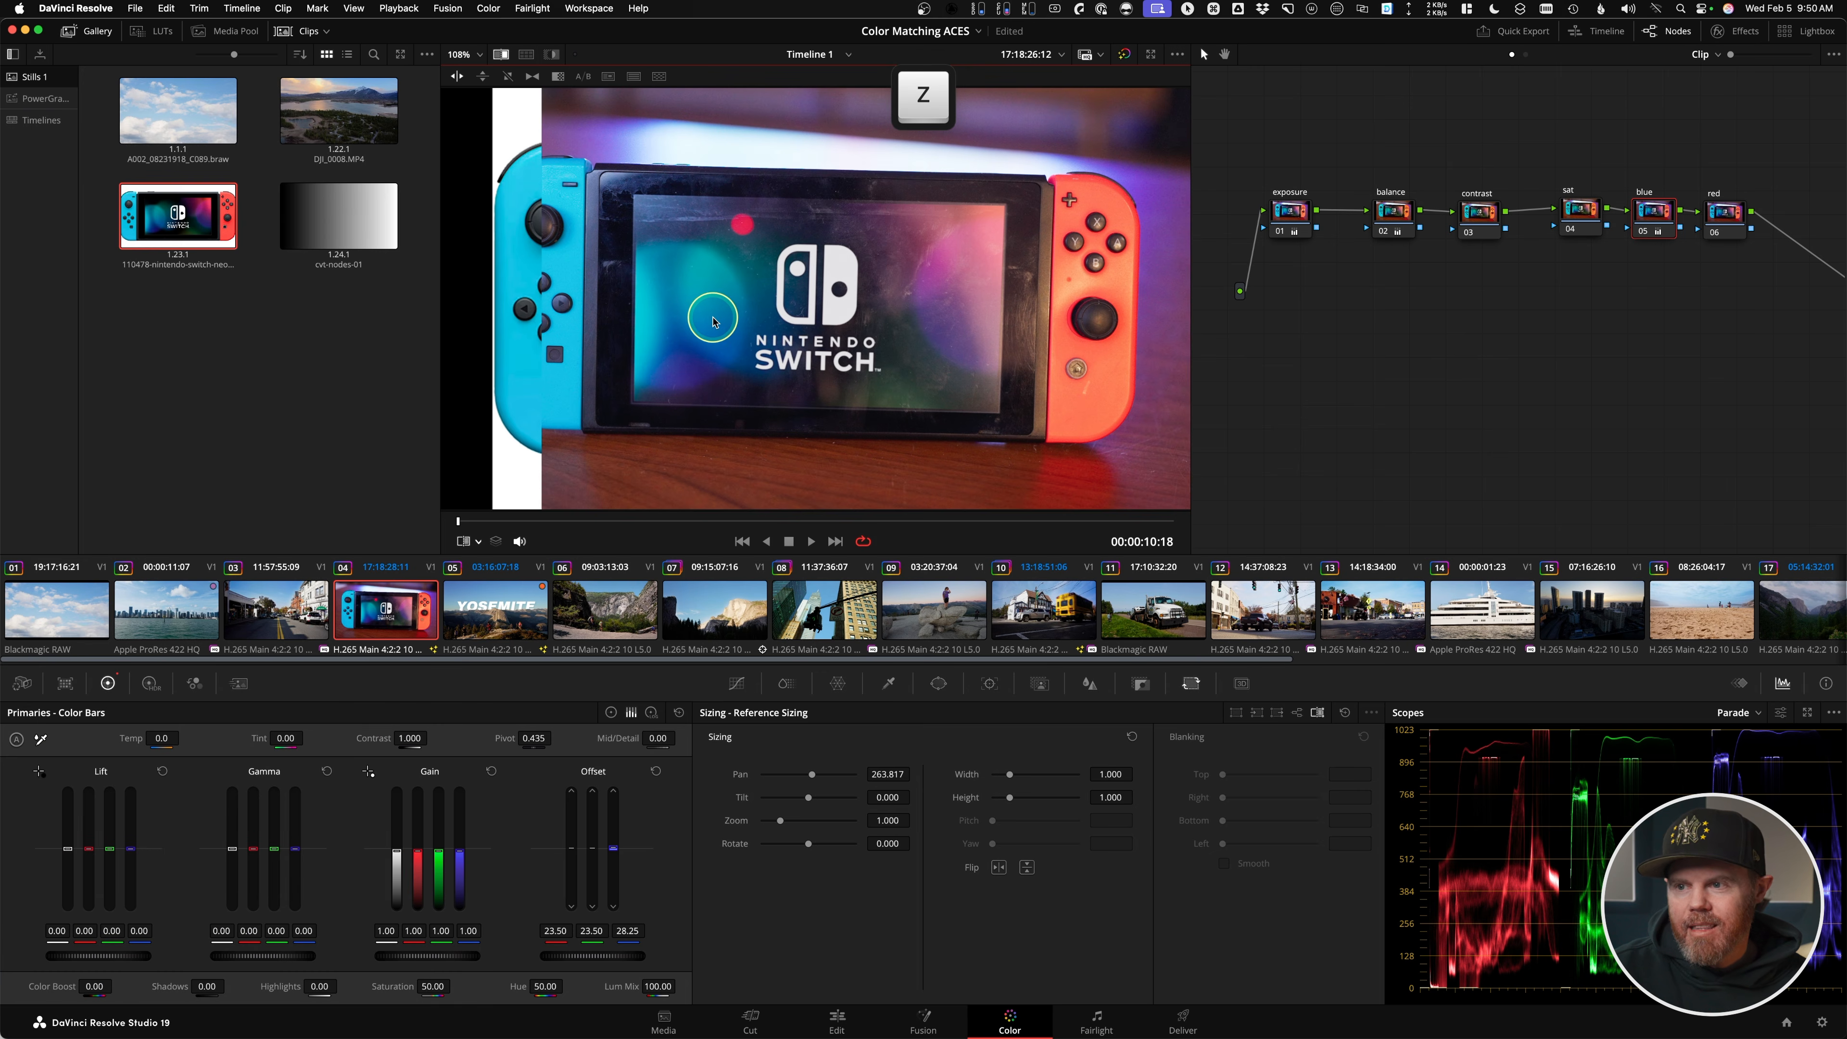
scroll(742, 330, "up", 3)
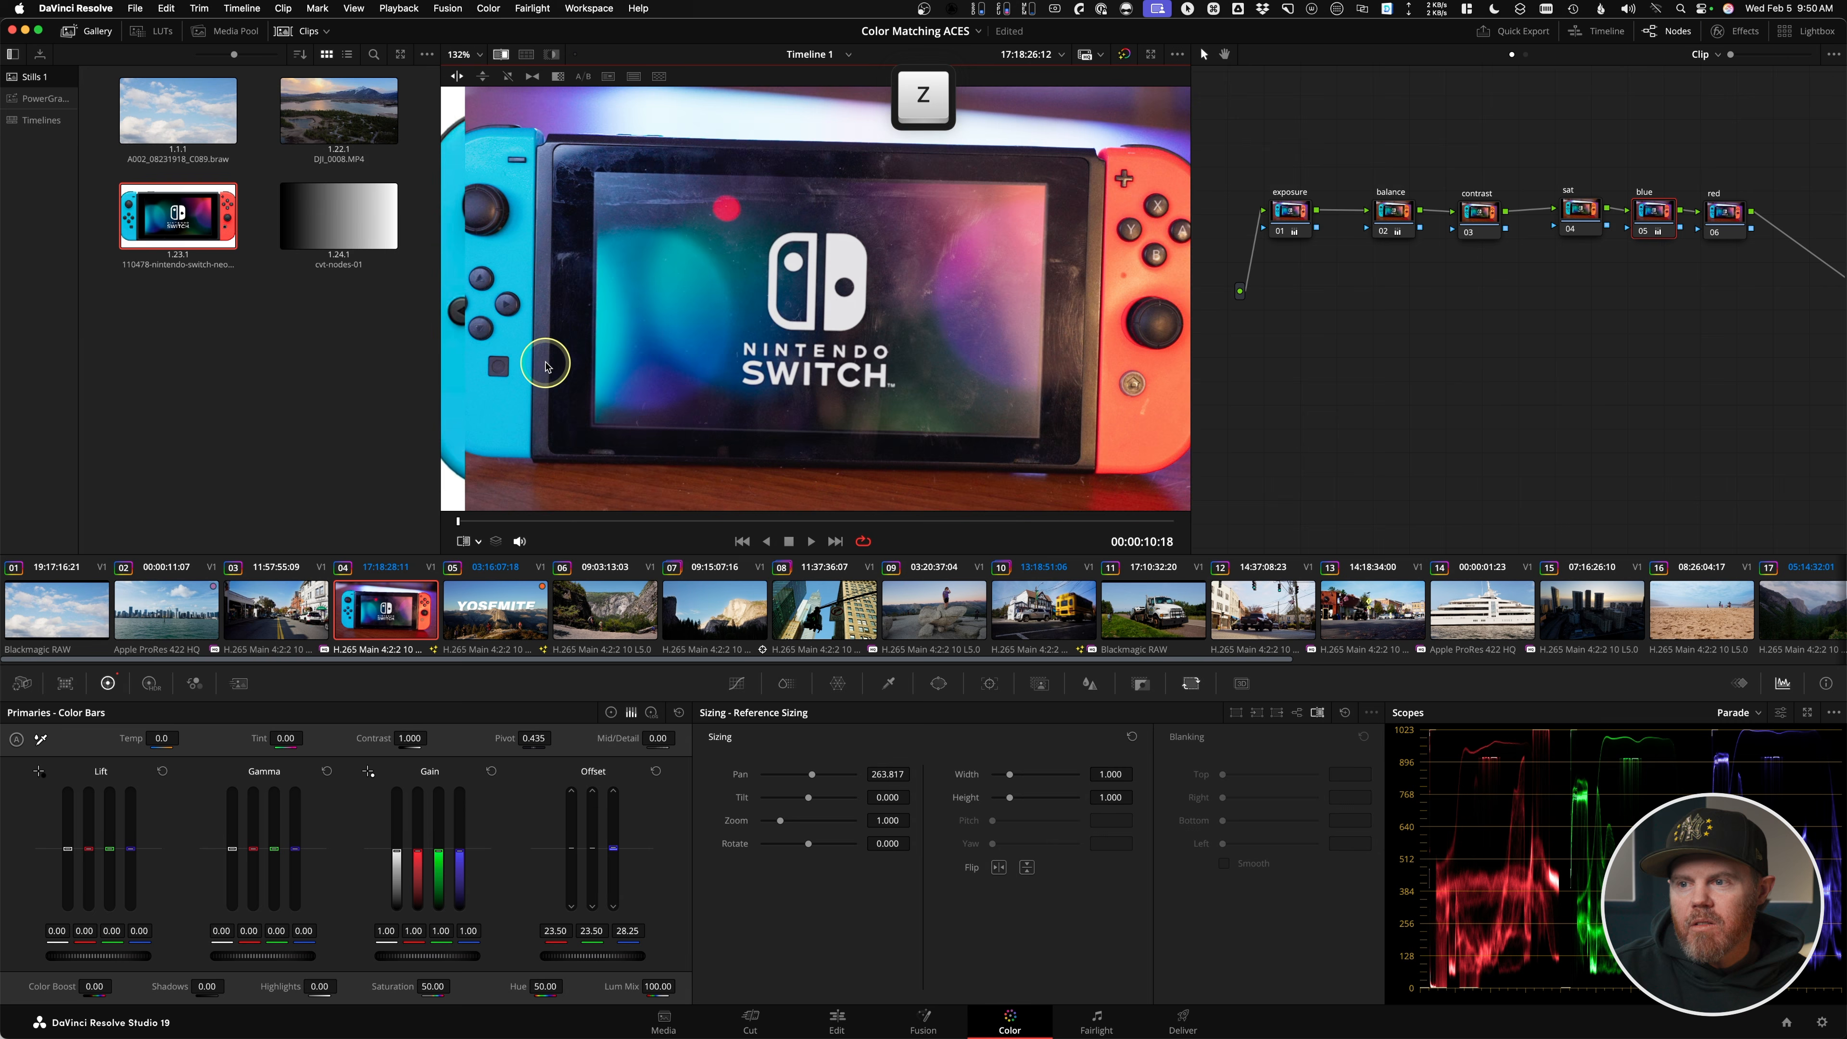
left_click_drag(743, 329, 937, 312)
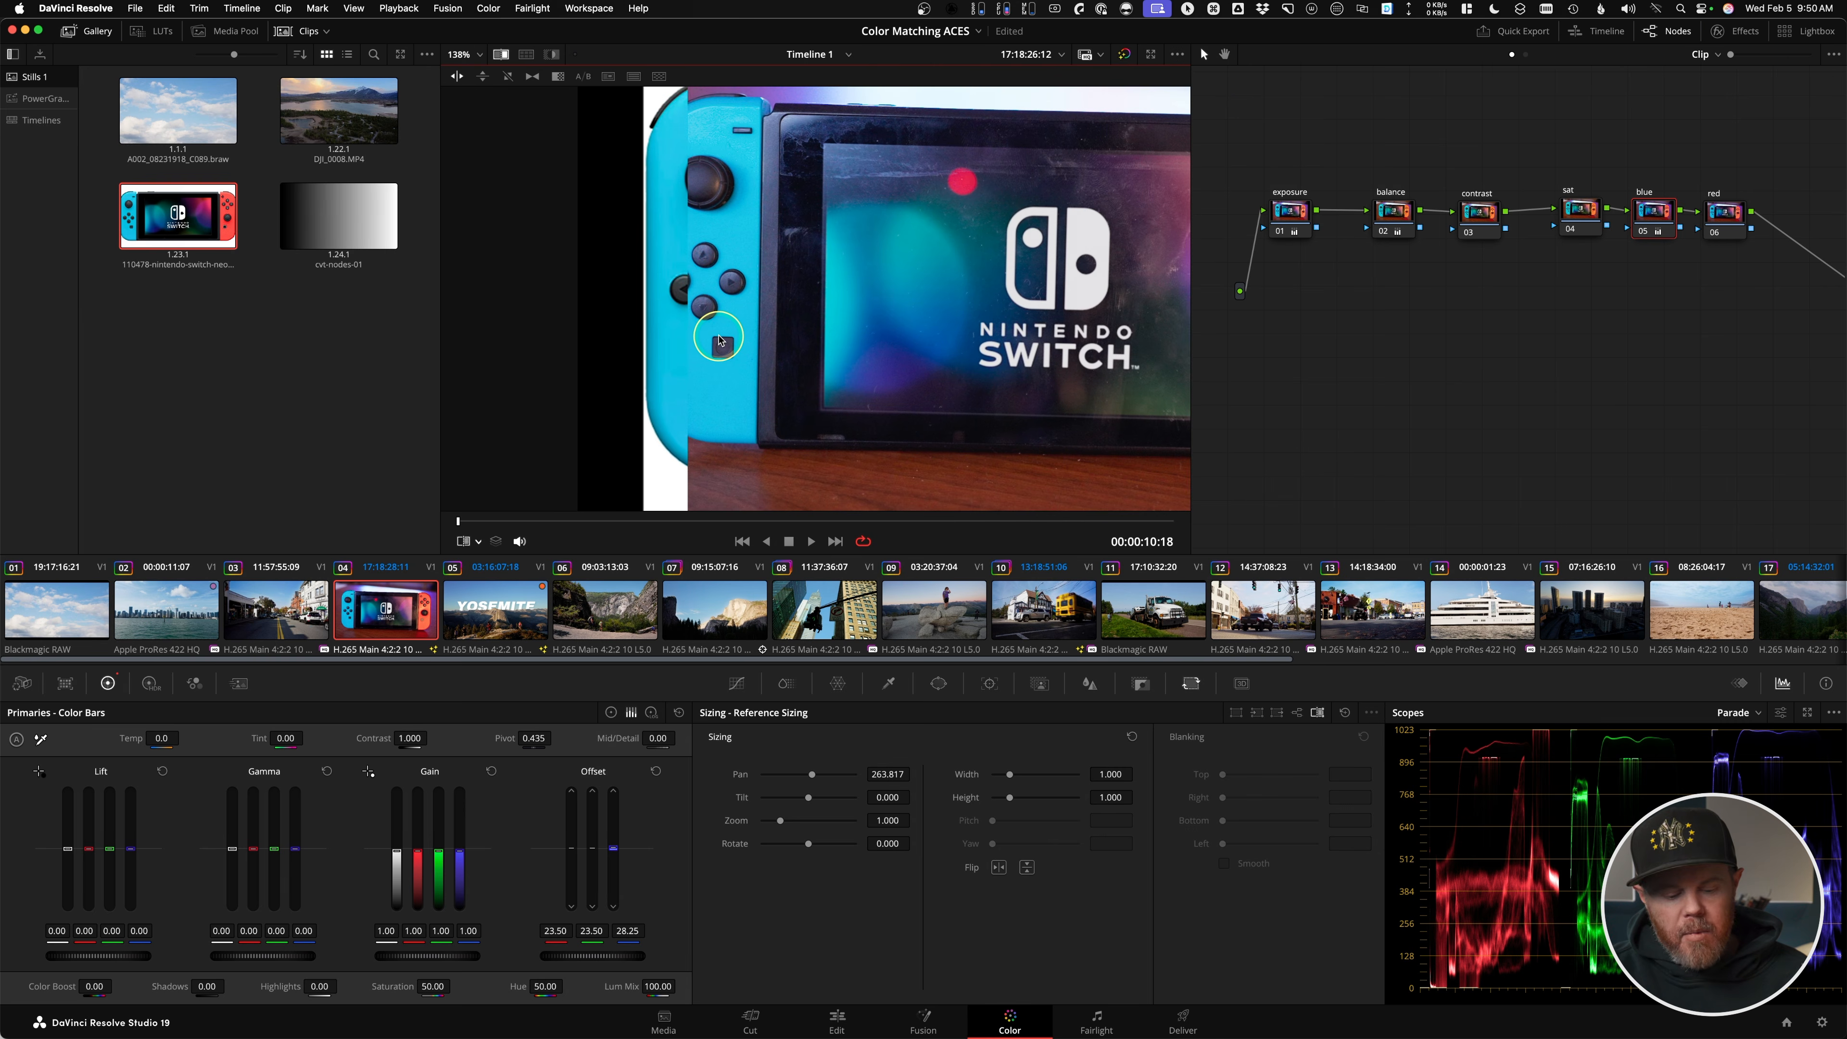
key("shift+z")
key("super+w")
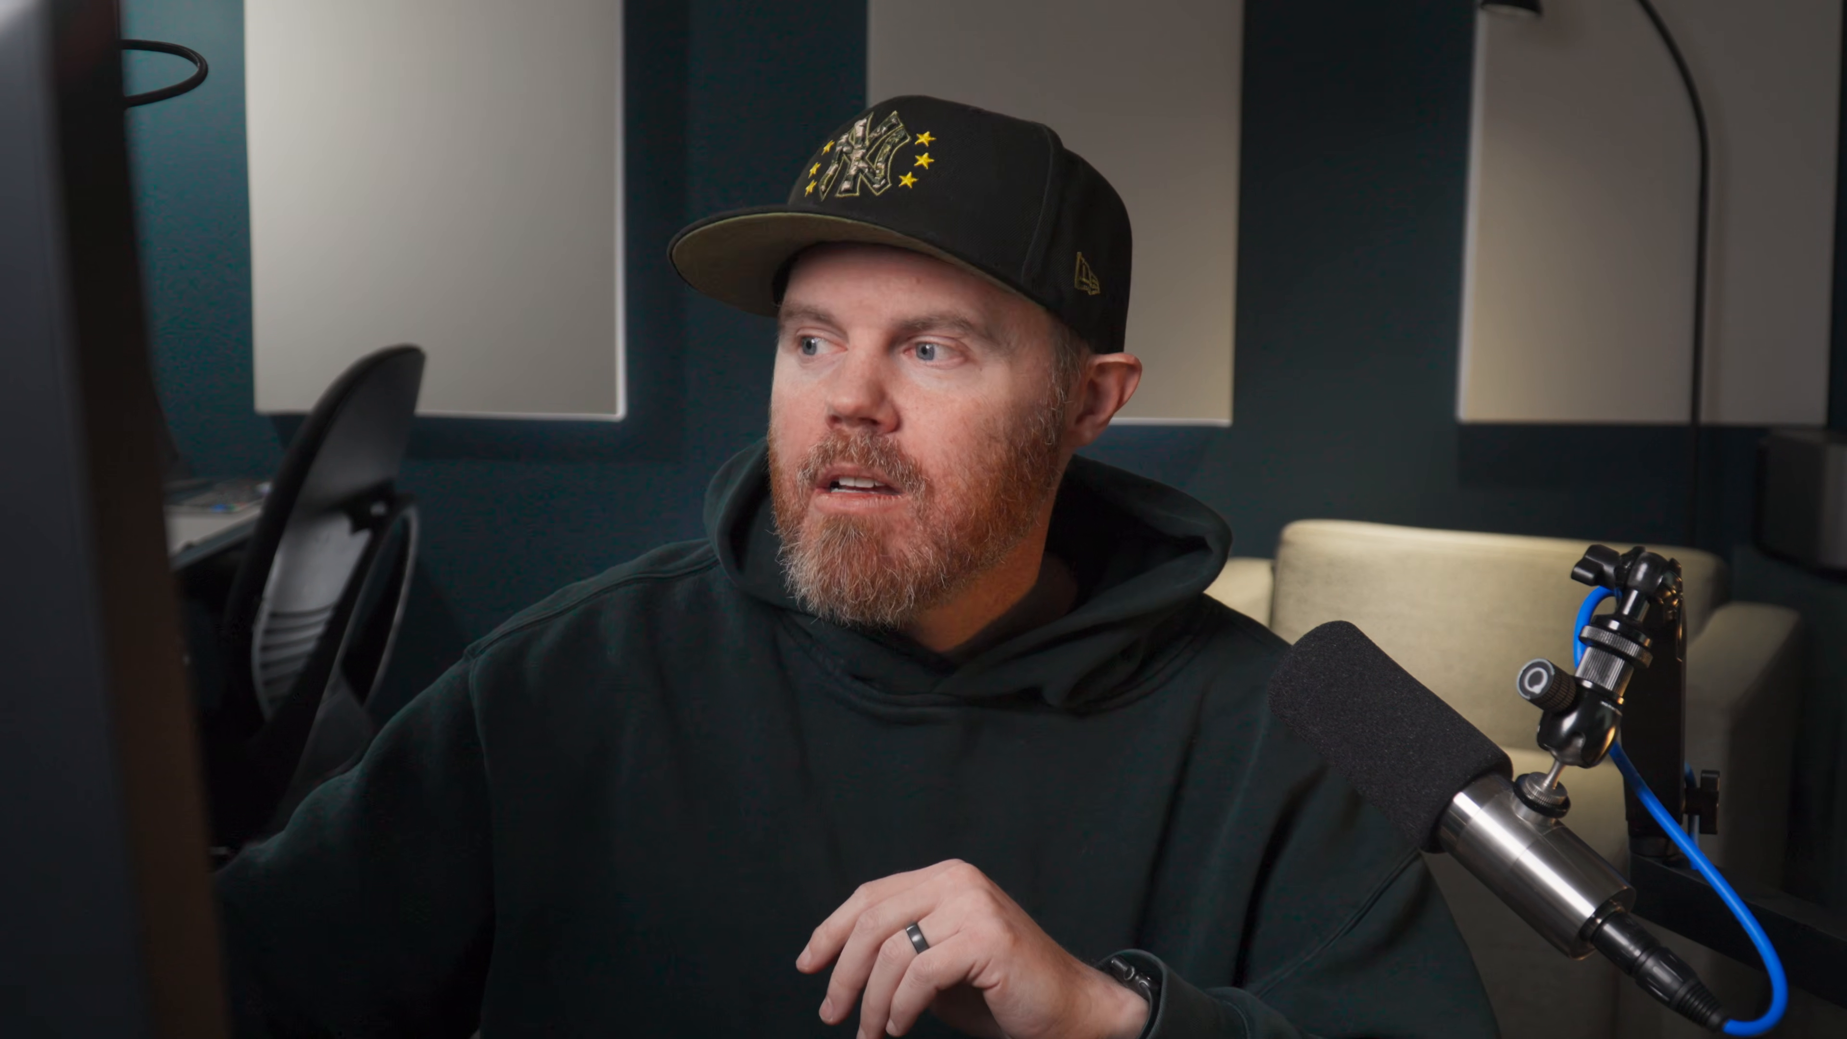
- Add a separate corrector node below the exposure node and connect the source input to it
right_click(1300, 341)
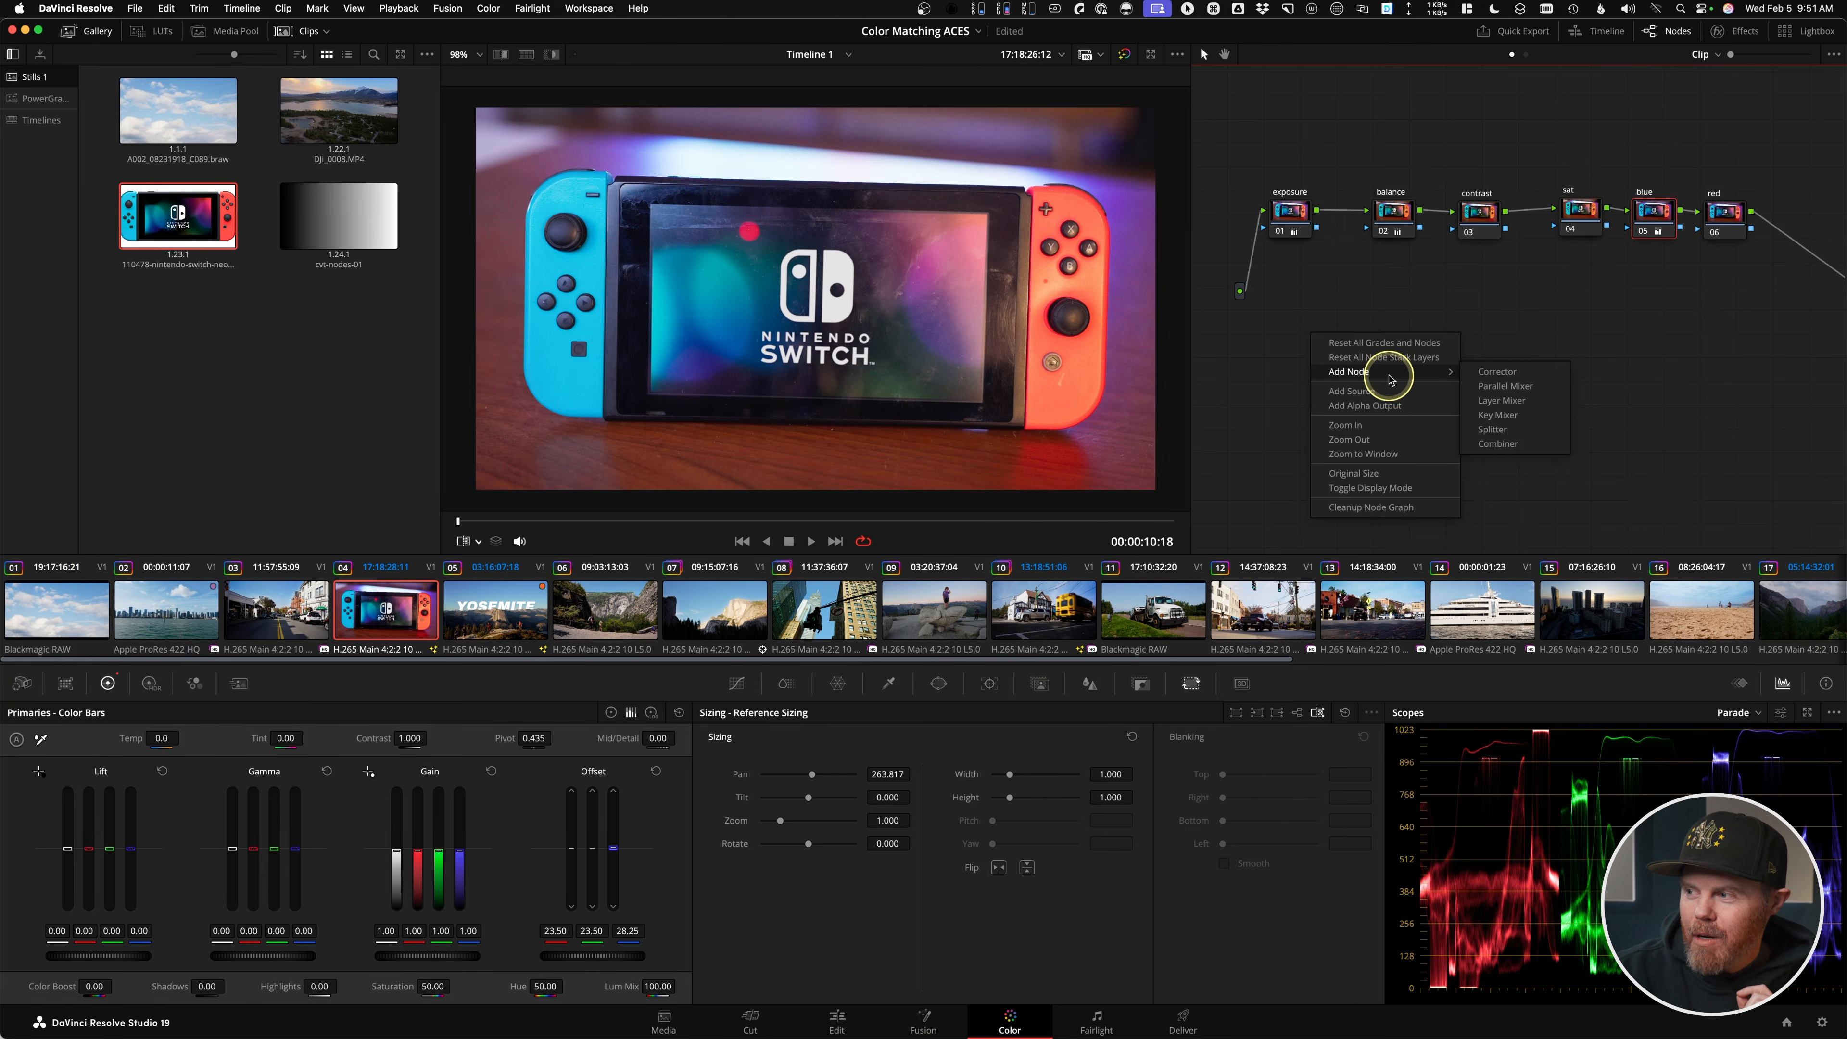
left_click(1496, 372)
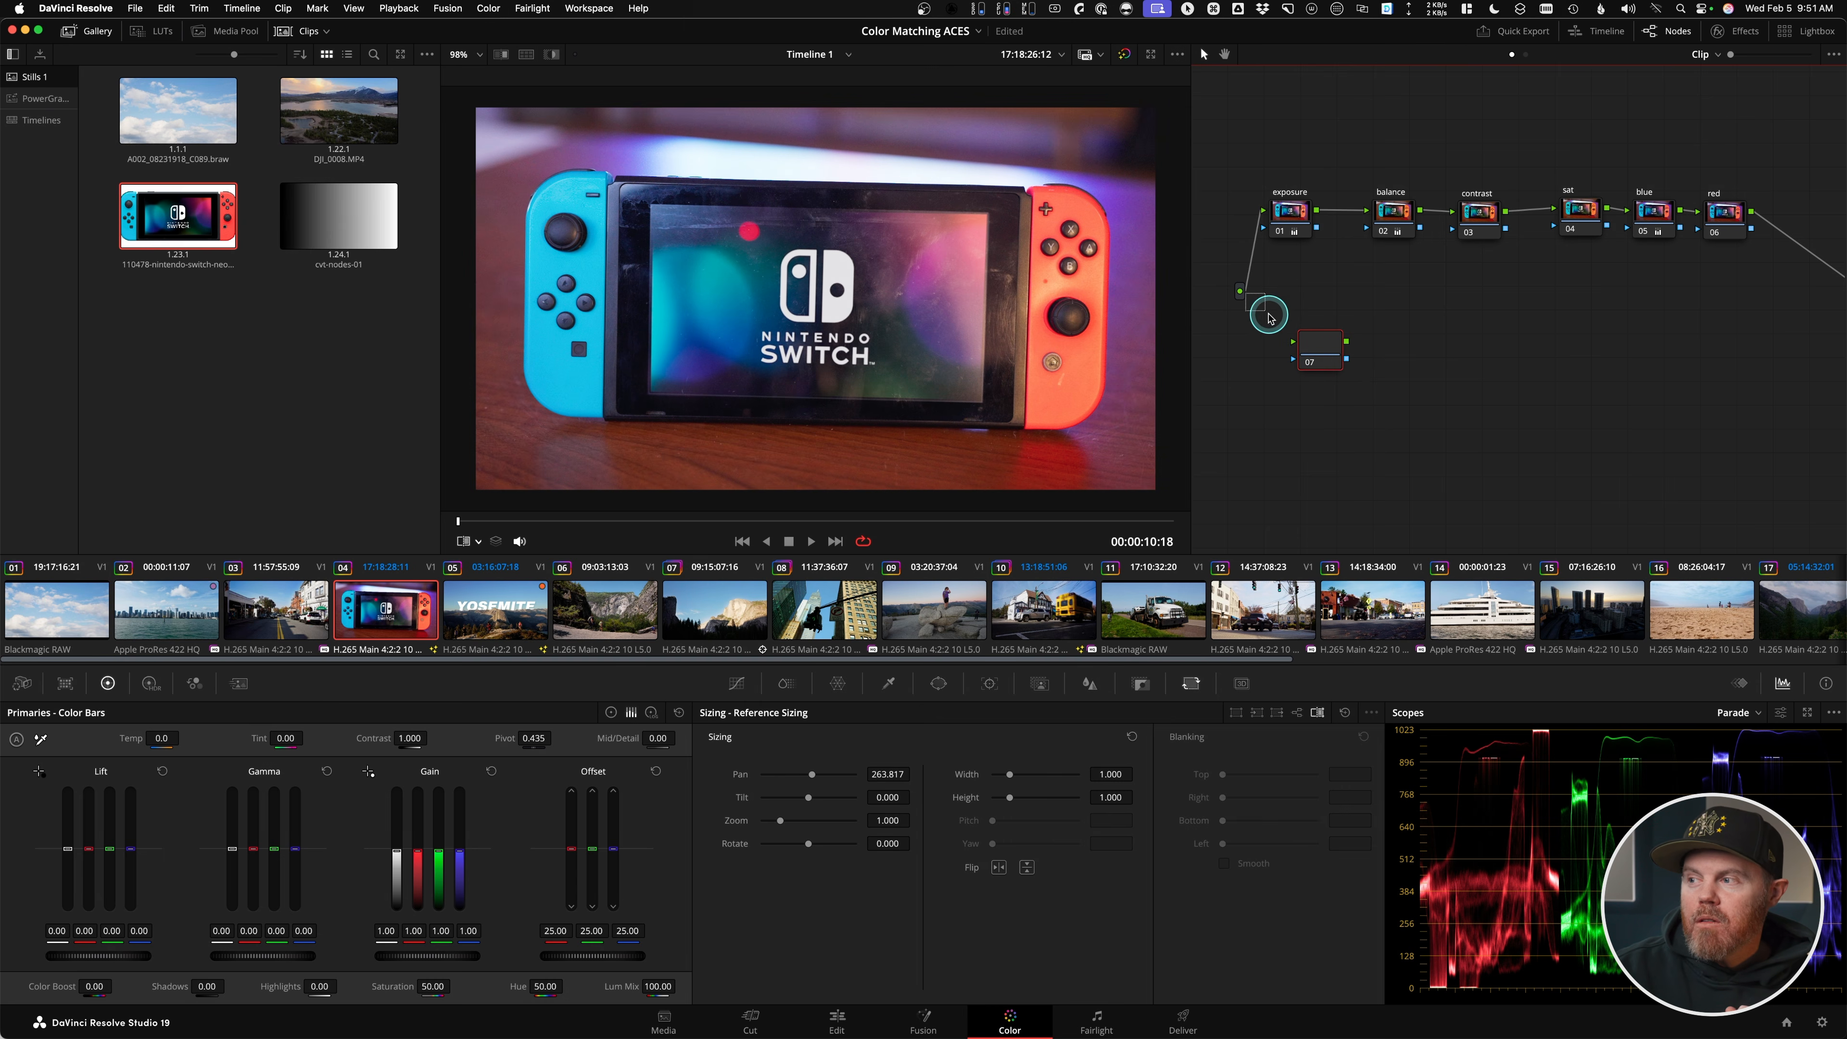
left_click_drag(1265, 331, 1322, 358)
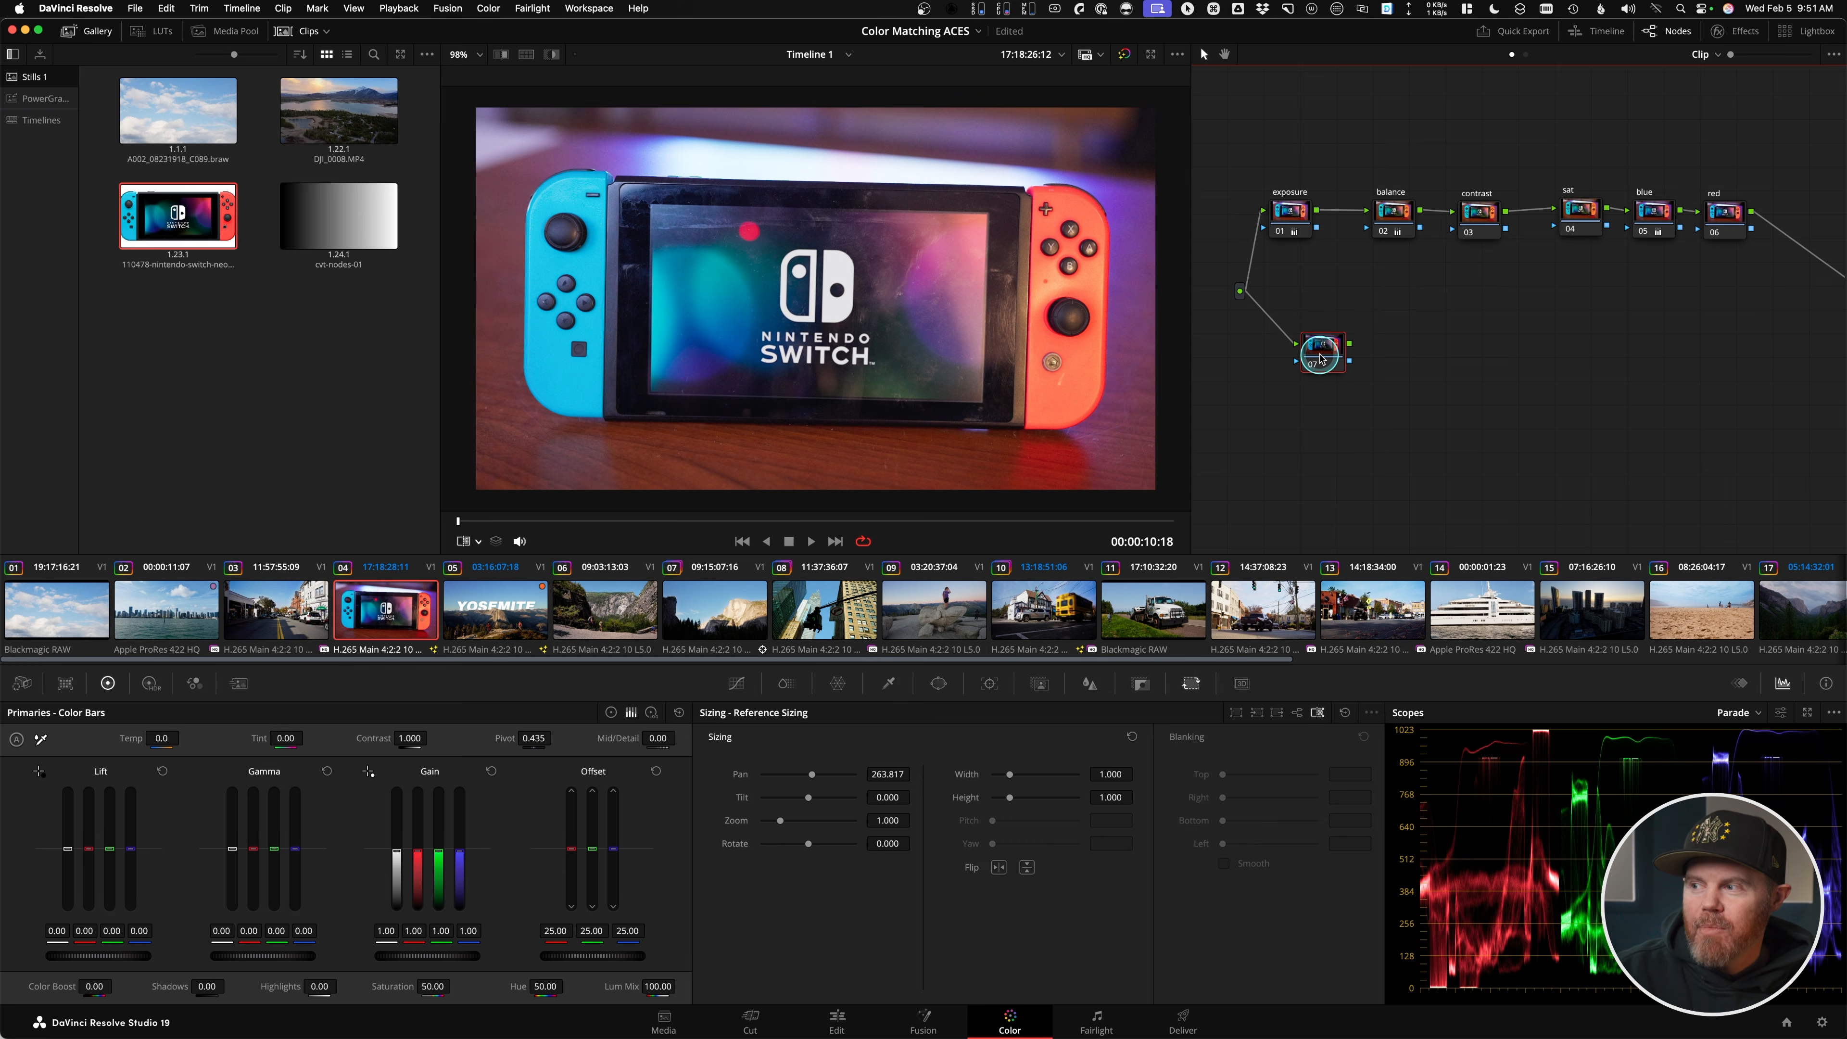
- Key the blue controller in the separate node with the 3D qualifier and highlight the selection as a black-and-white matte
left_click_drag(1338, 364, 1333, 338)
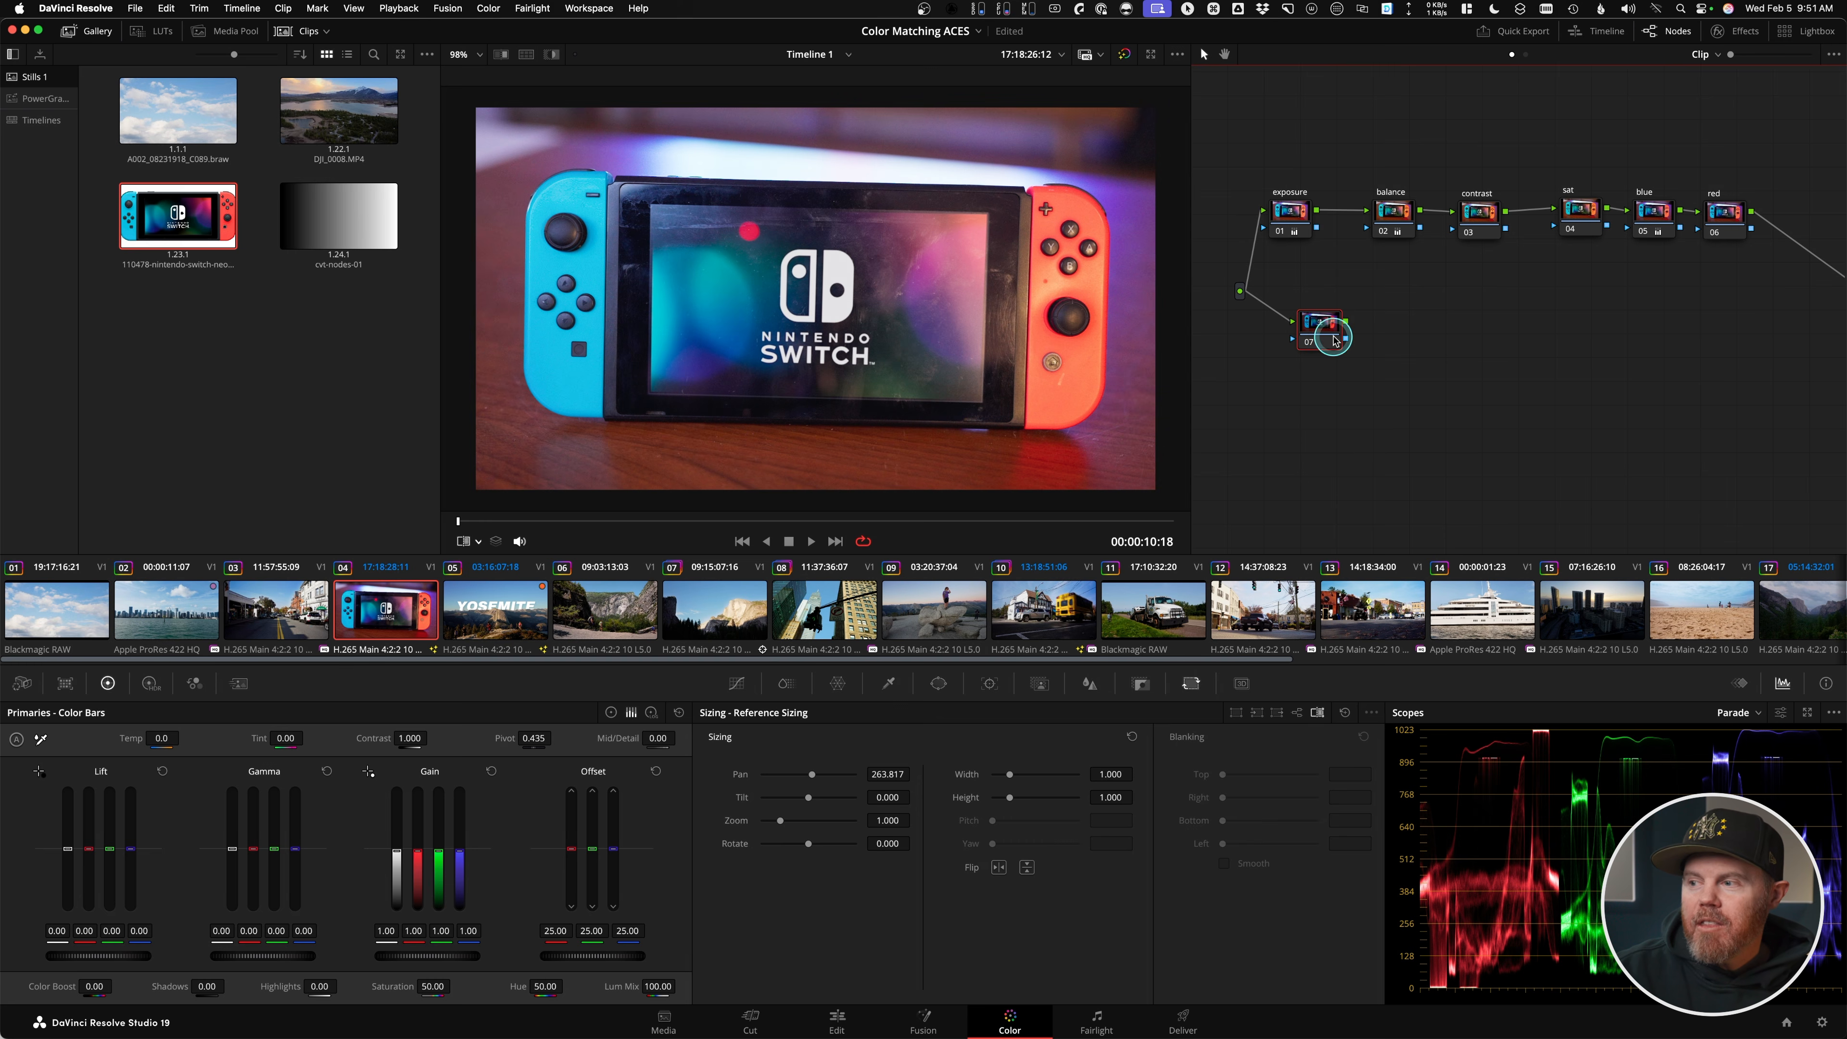
left_click(887, 686)
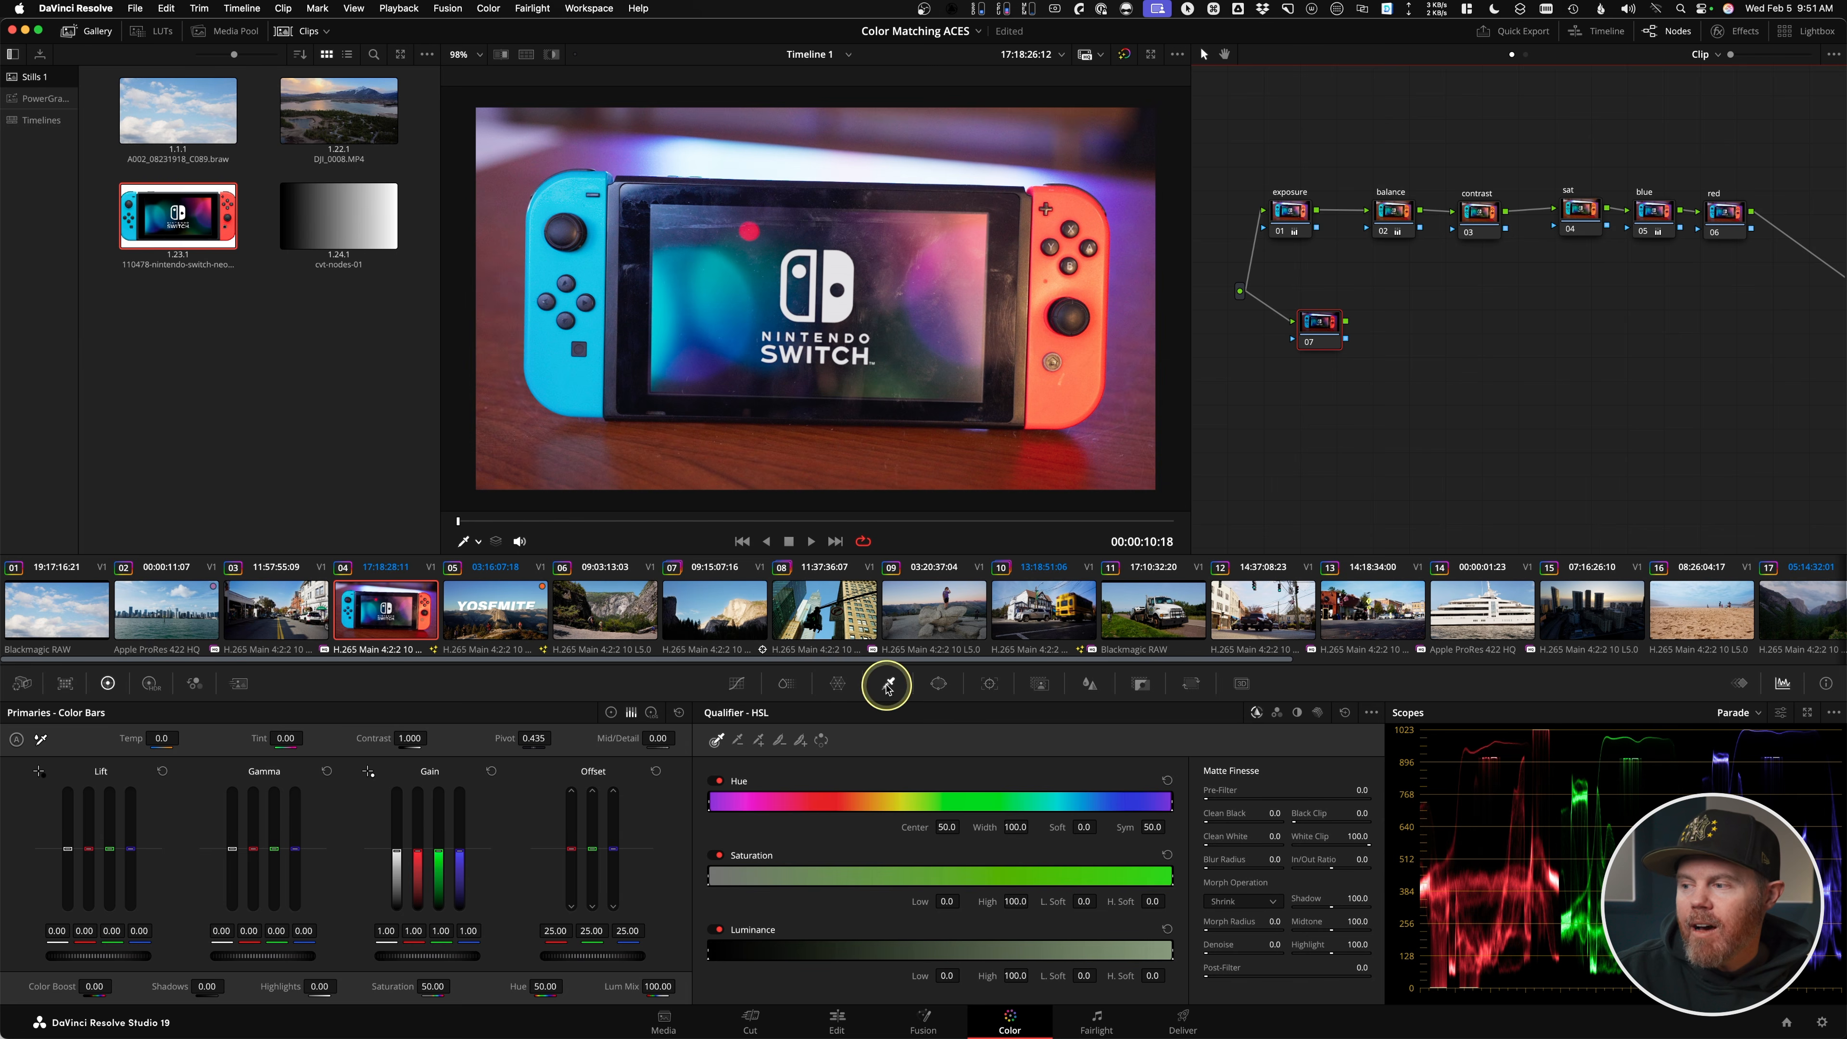
key("ctrl")
left_click(1317, 714)
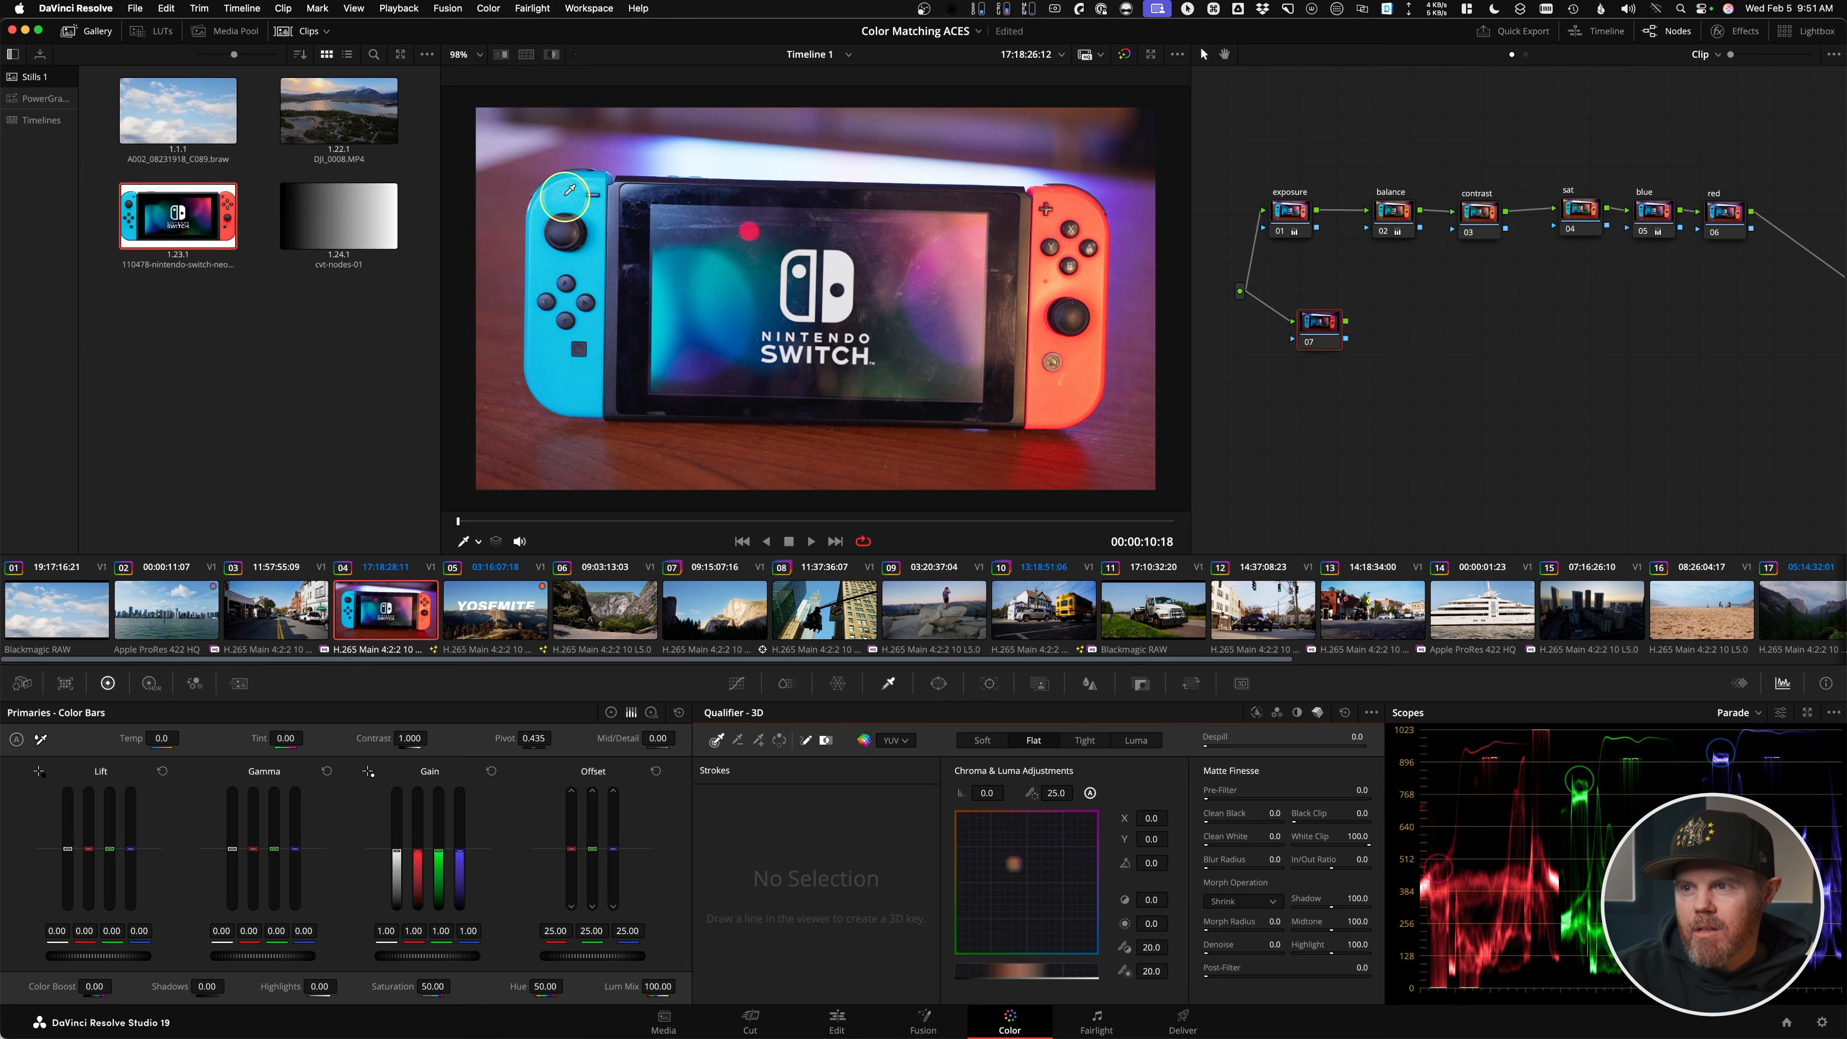
left_click_drag(568, 189, 535, 253)
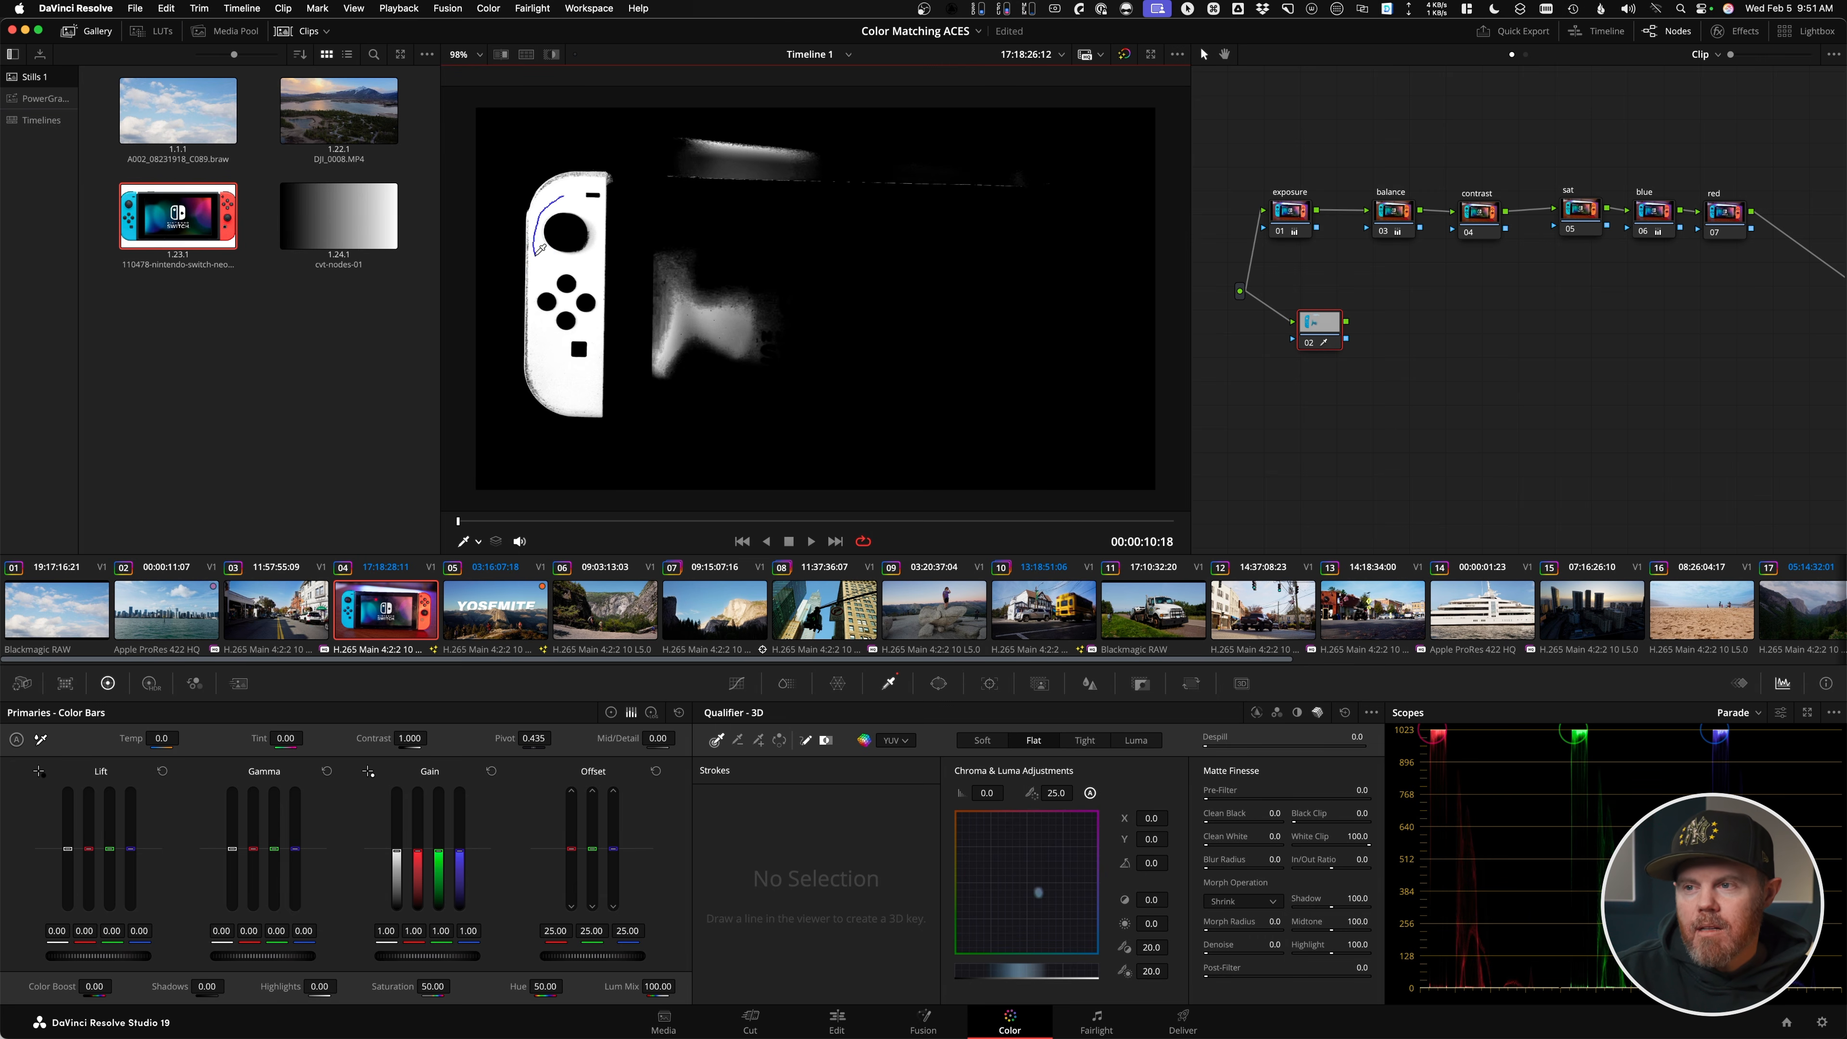
left_click_drag(541, 248, 538, 253)
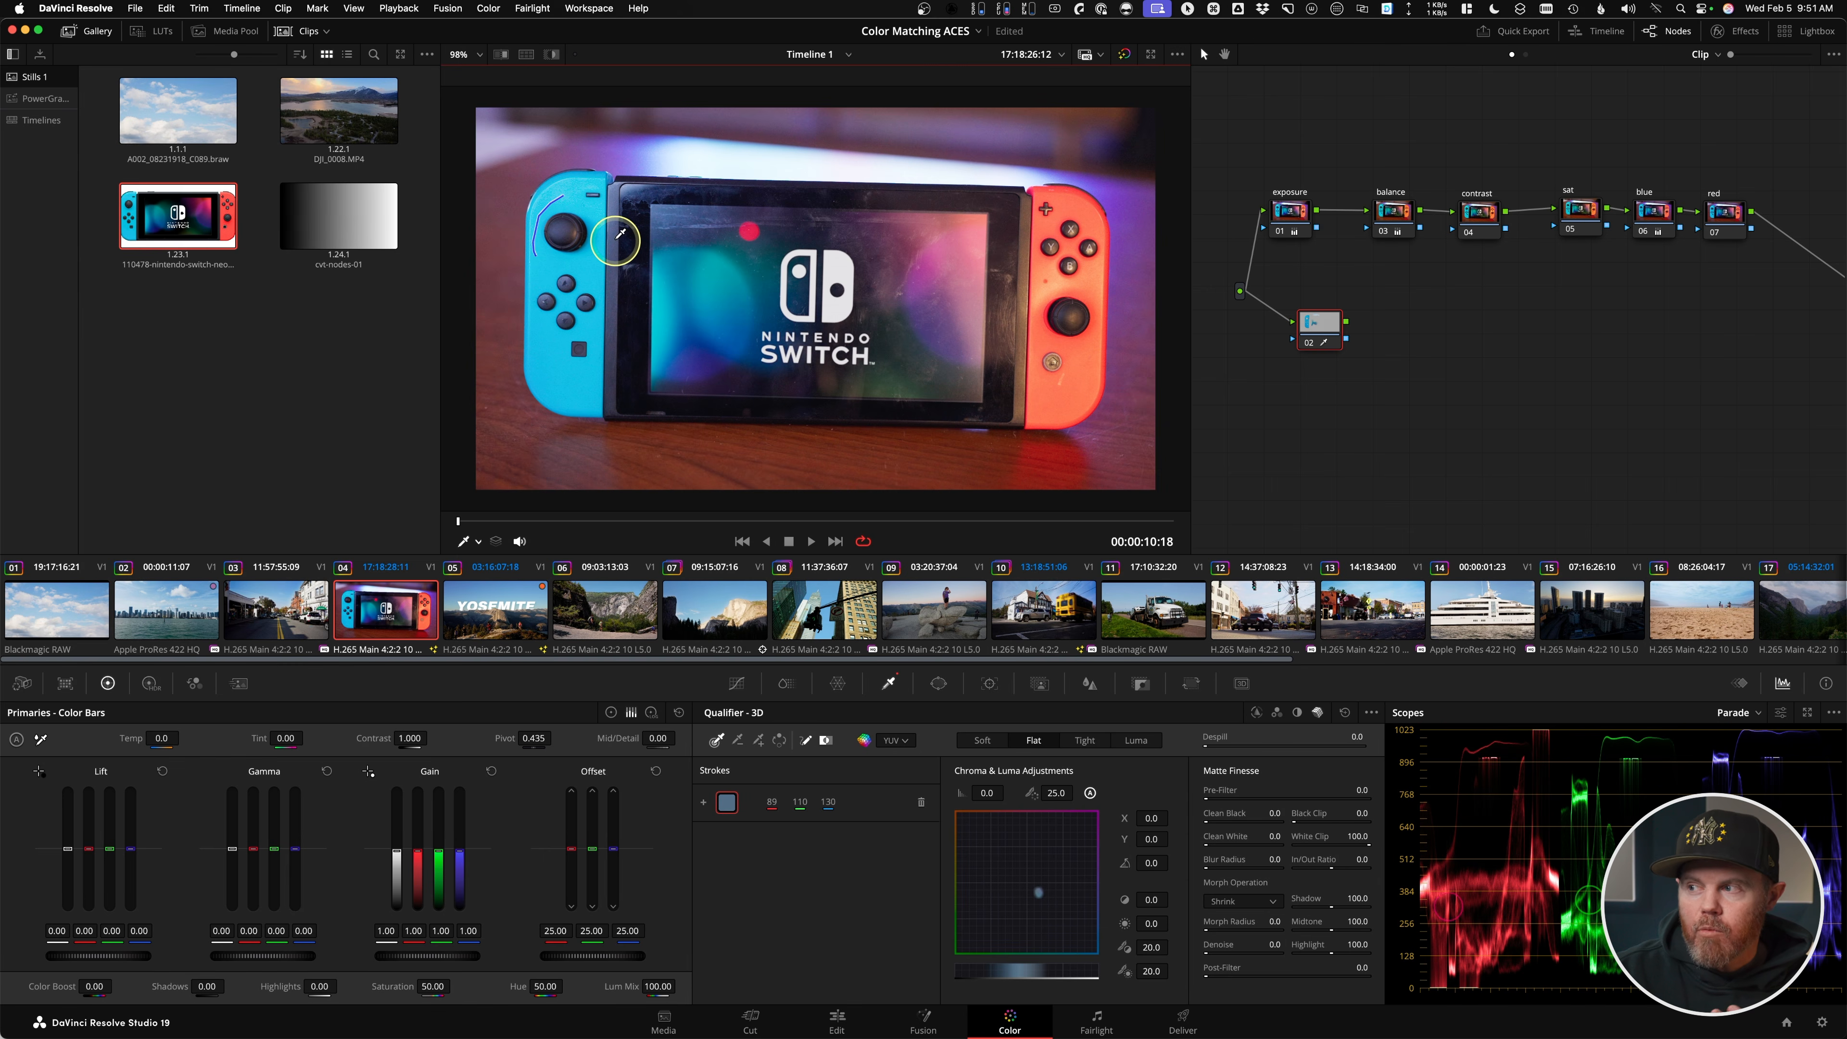
left_click(553, 55, "ctrl")
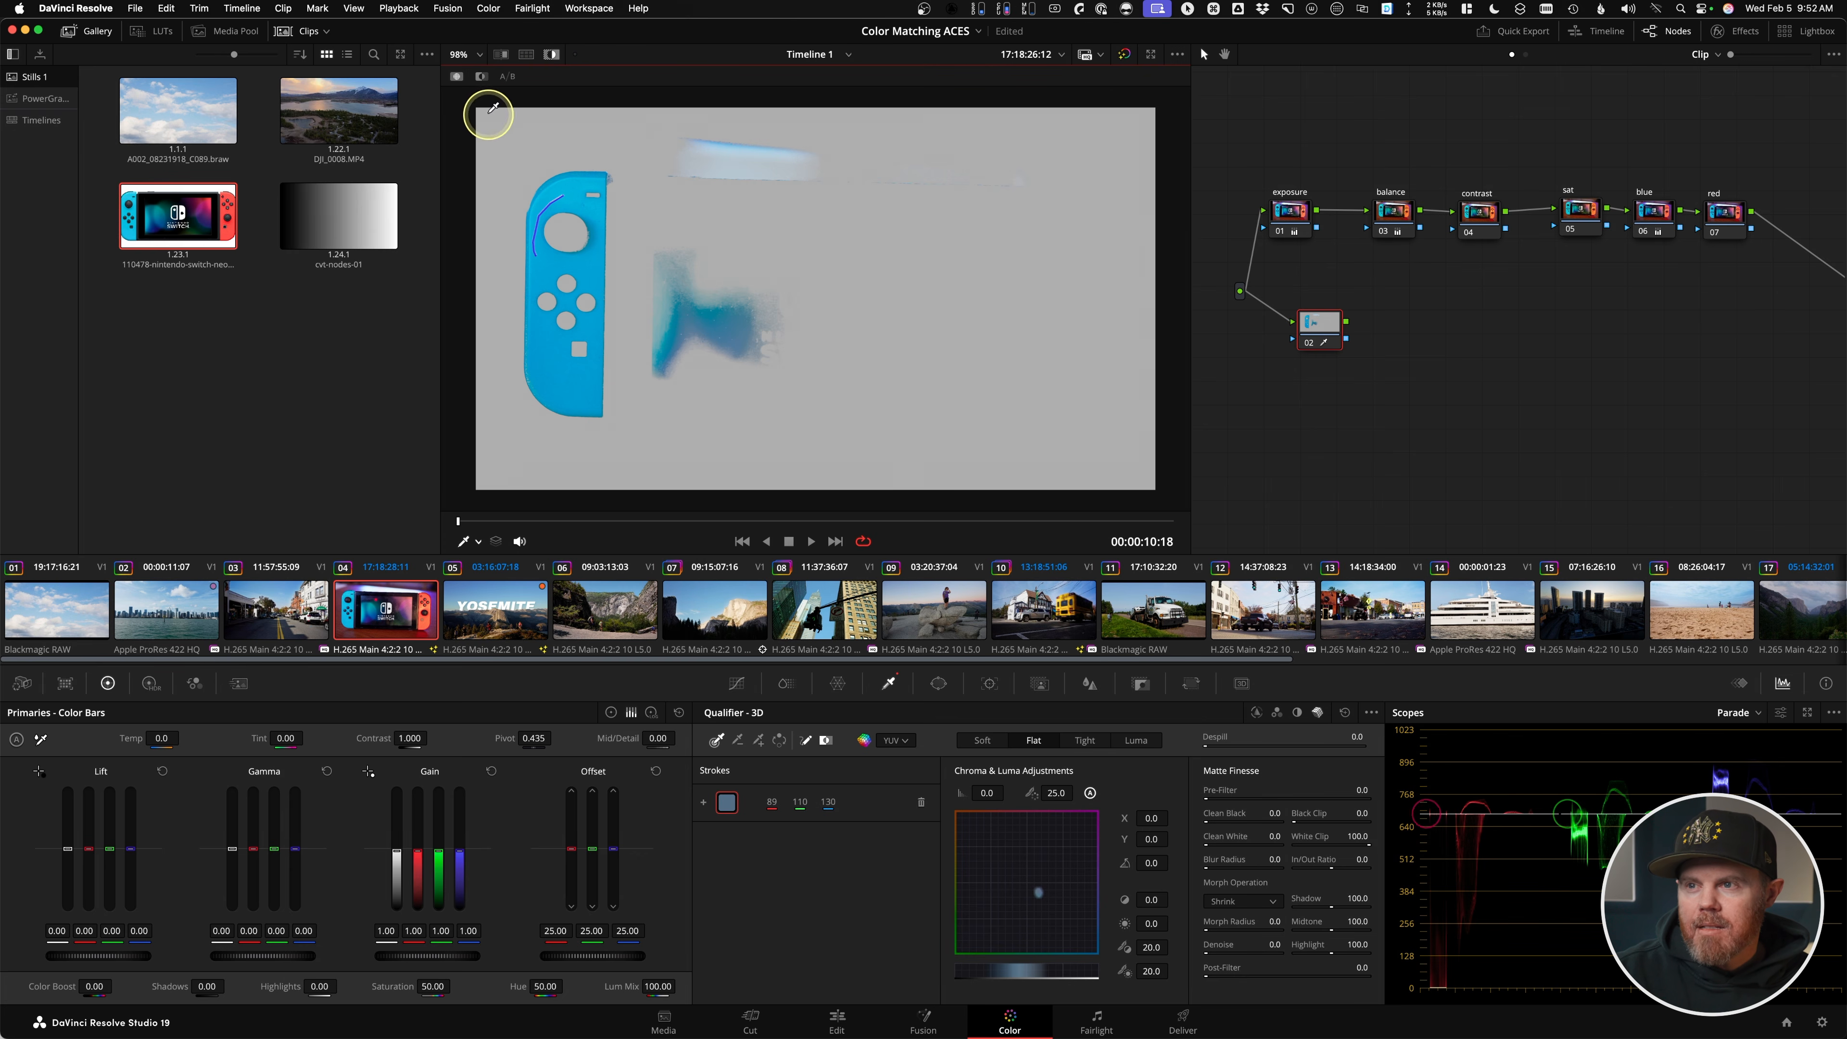
left_click(480, 77, "ctrl")
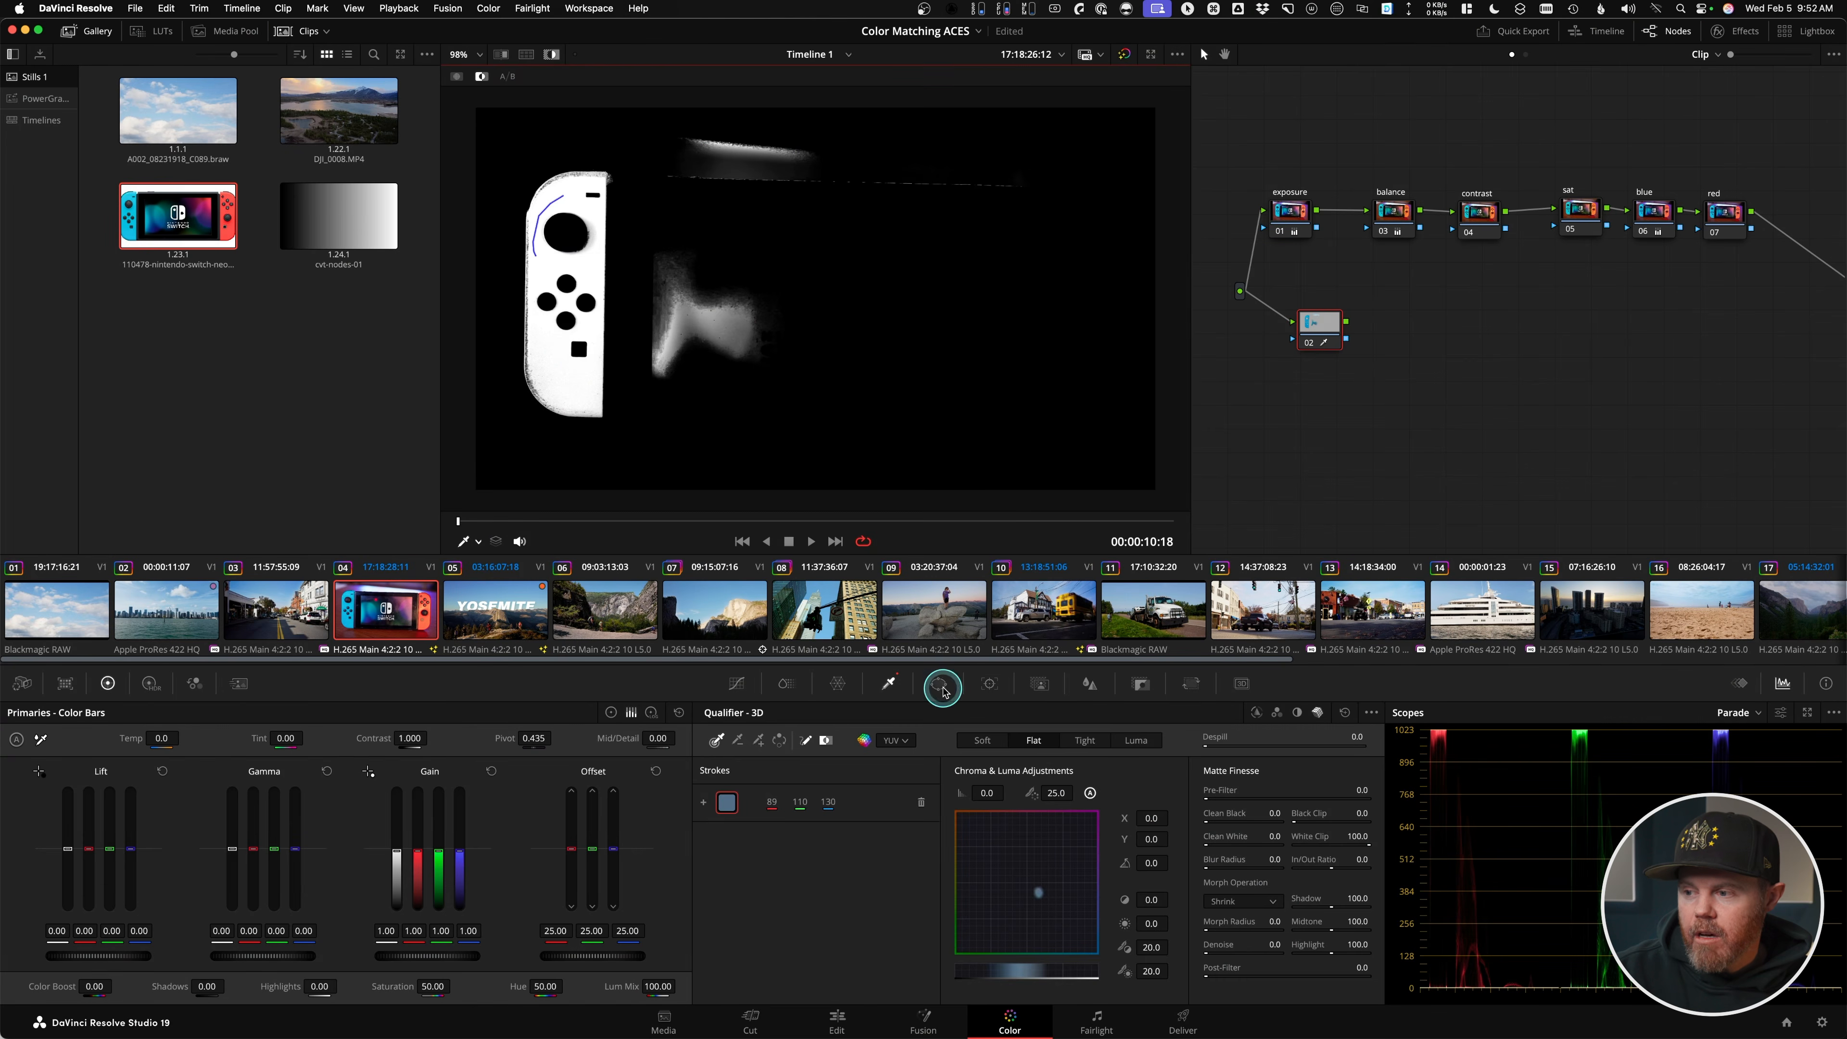
- Draw a closed curve window around the blue controller to exclude the stray keyed areas on the screen and background
left_click(942, 688)
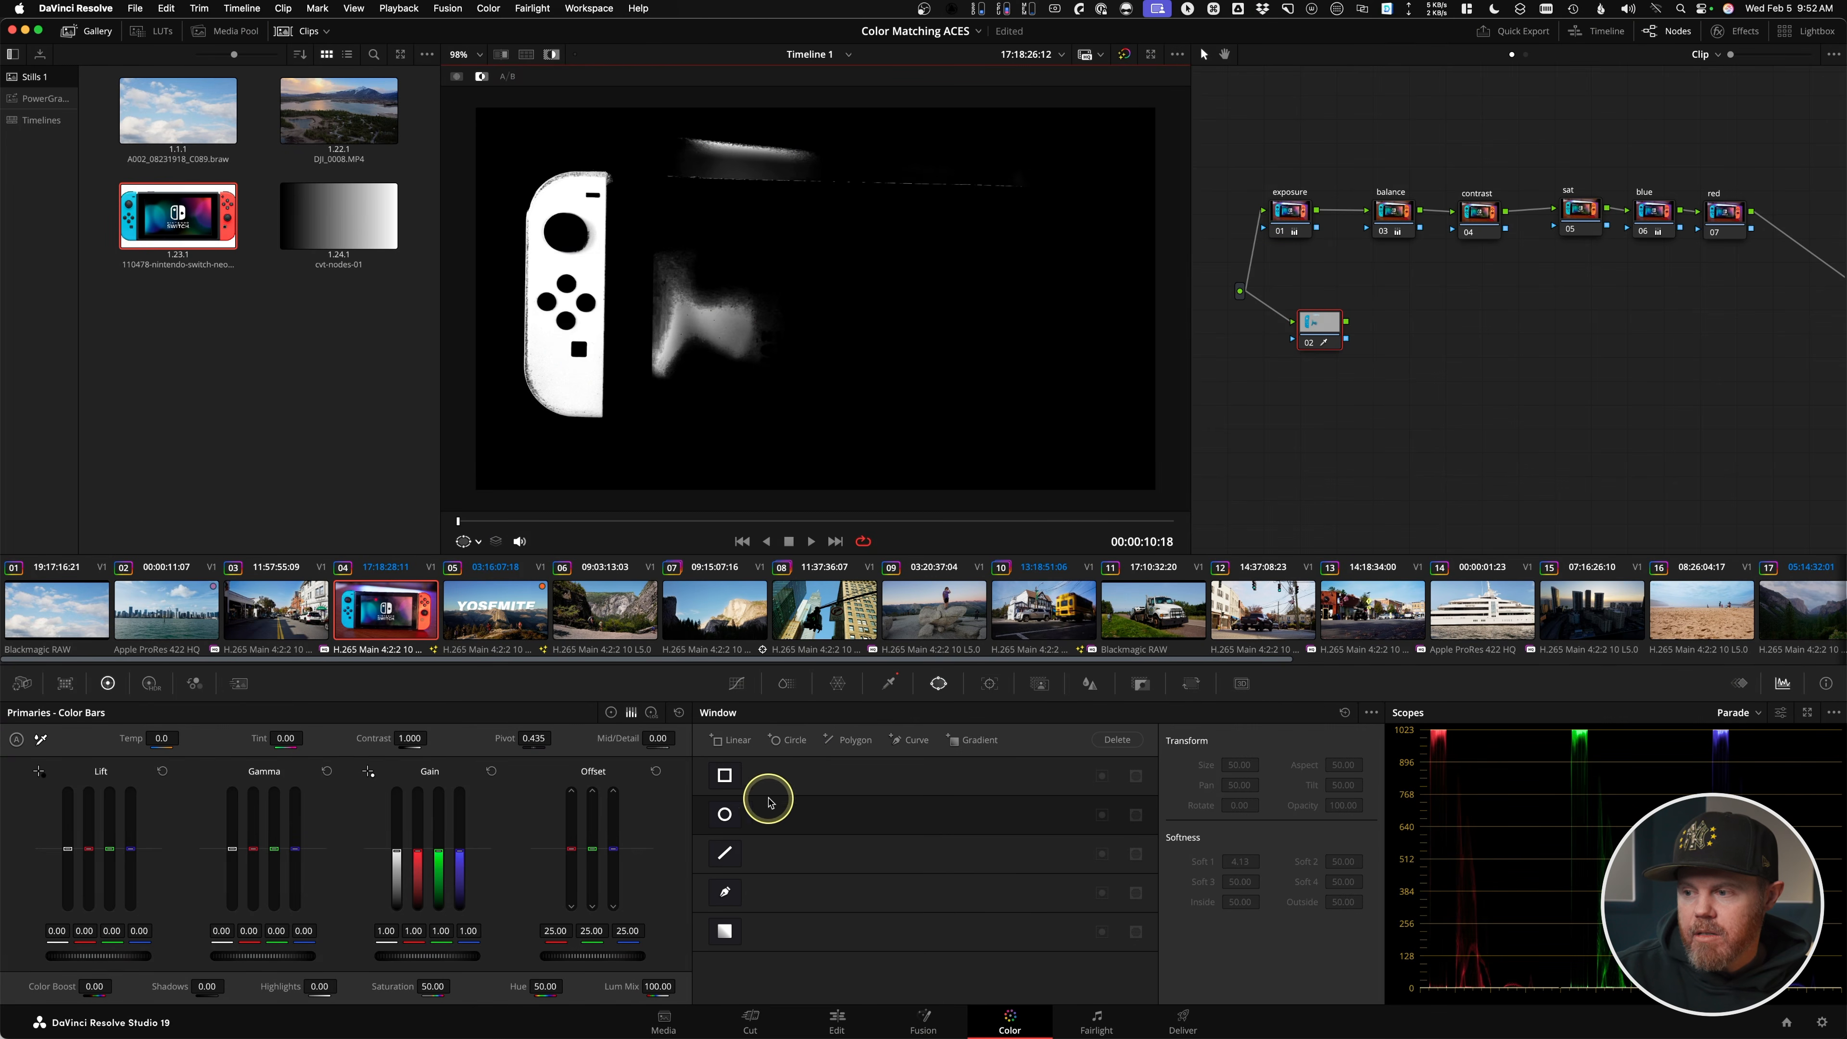
left_click(734, 893)
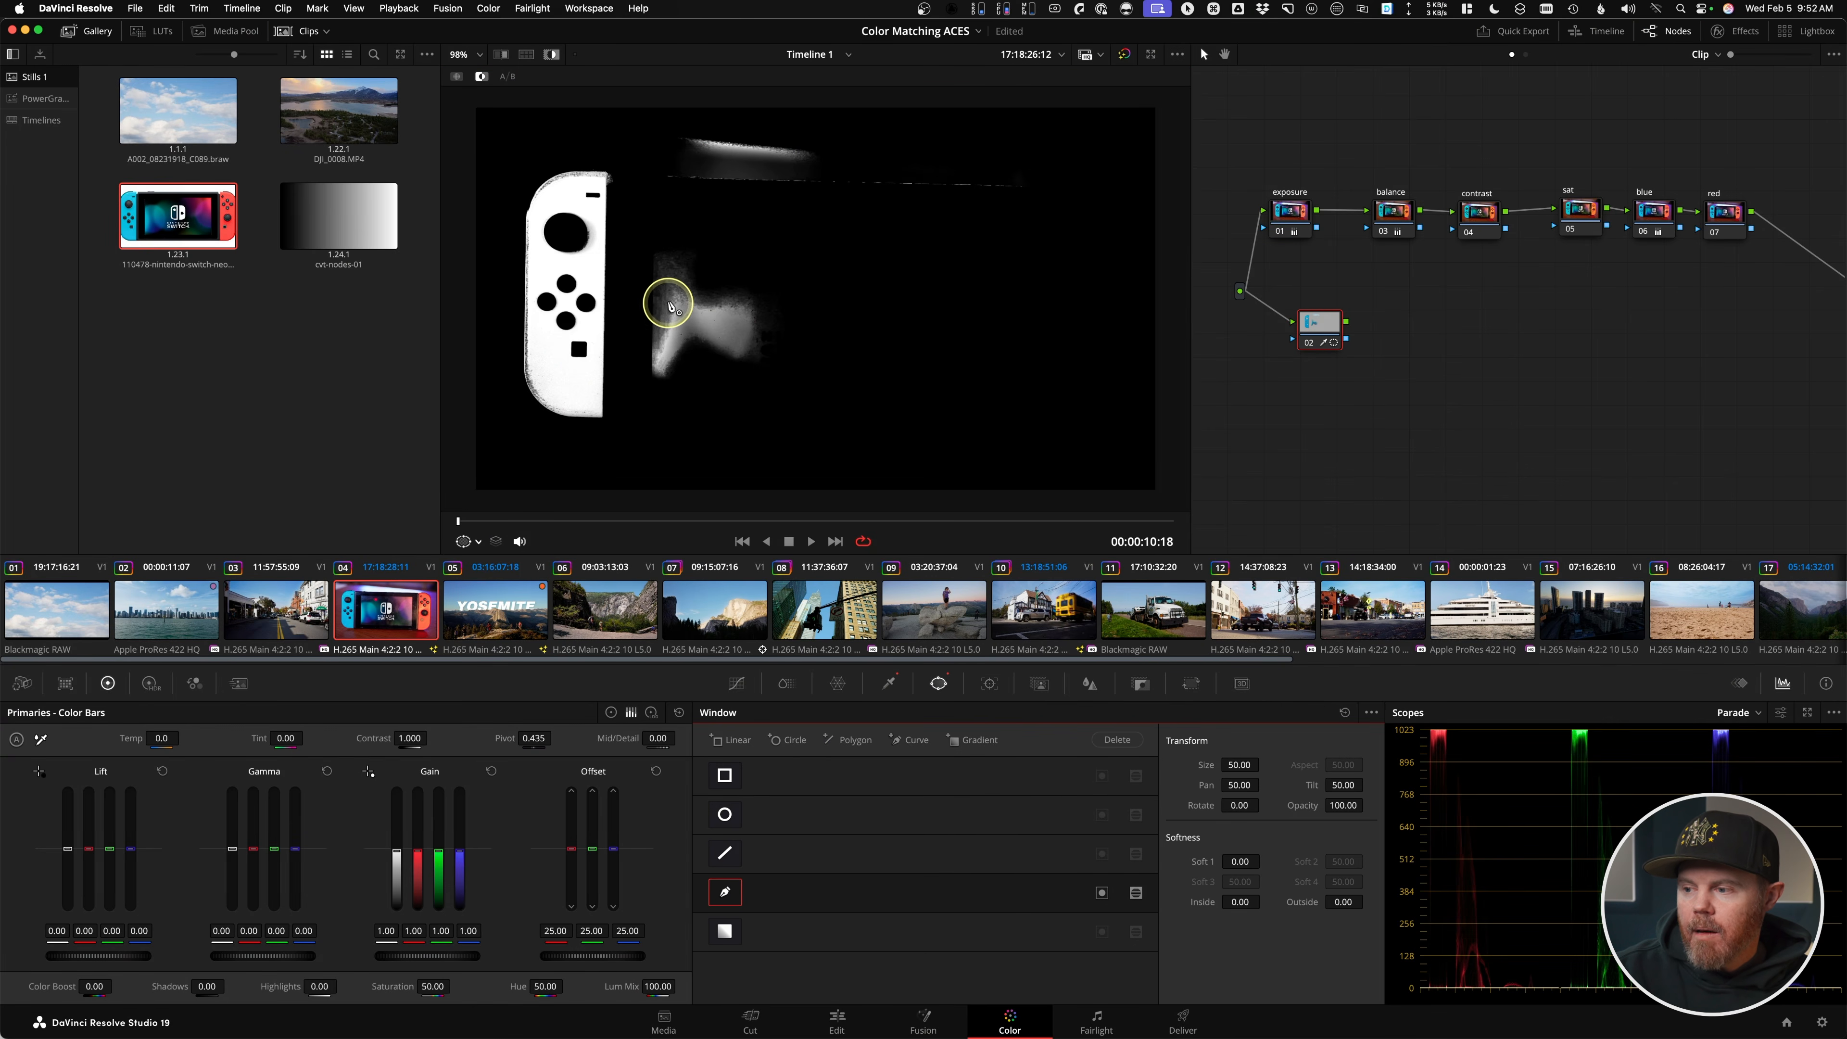
left_click(549, 159)
left_click(514, 205)
left_click(502, 318)
left_click(507, 401)
left_click(554, 439)
left_click(614, 442)
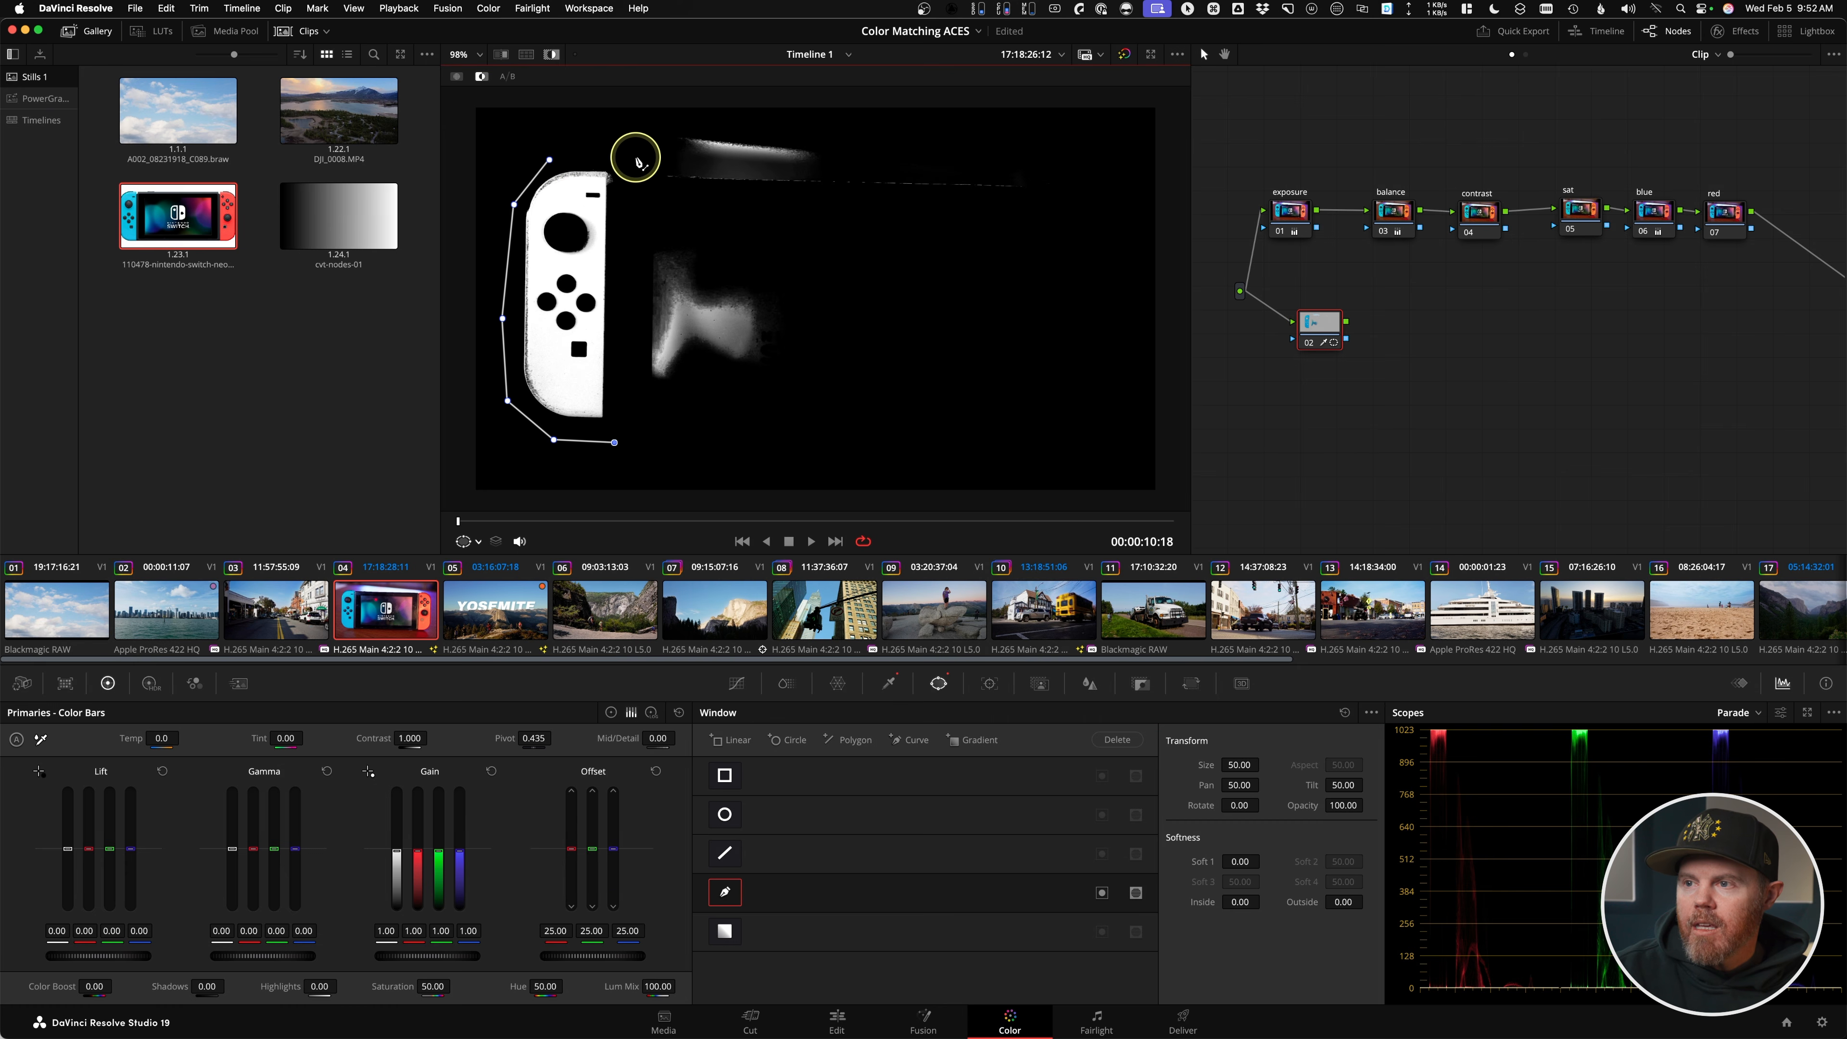
left_click(625, 152)
left_click(549, 159)
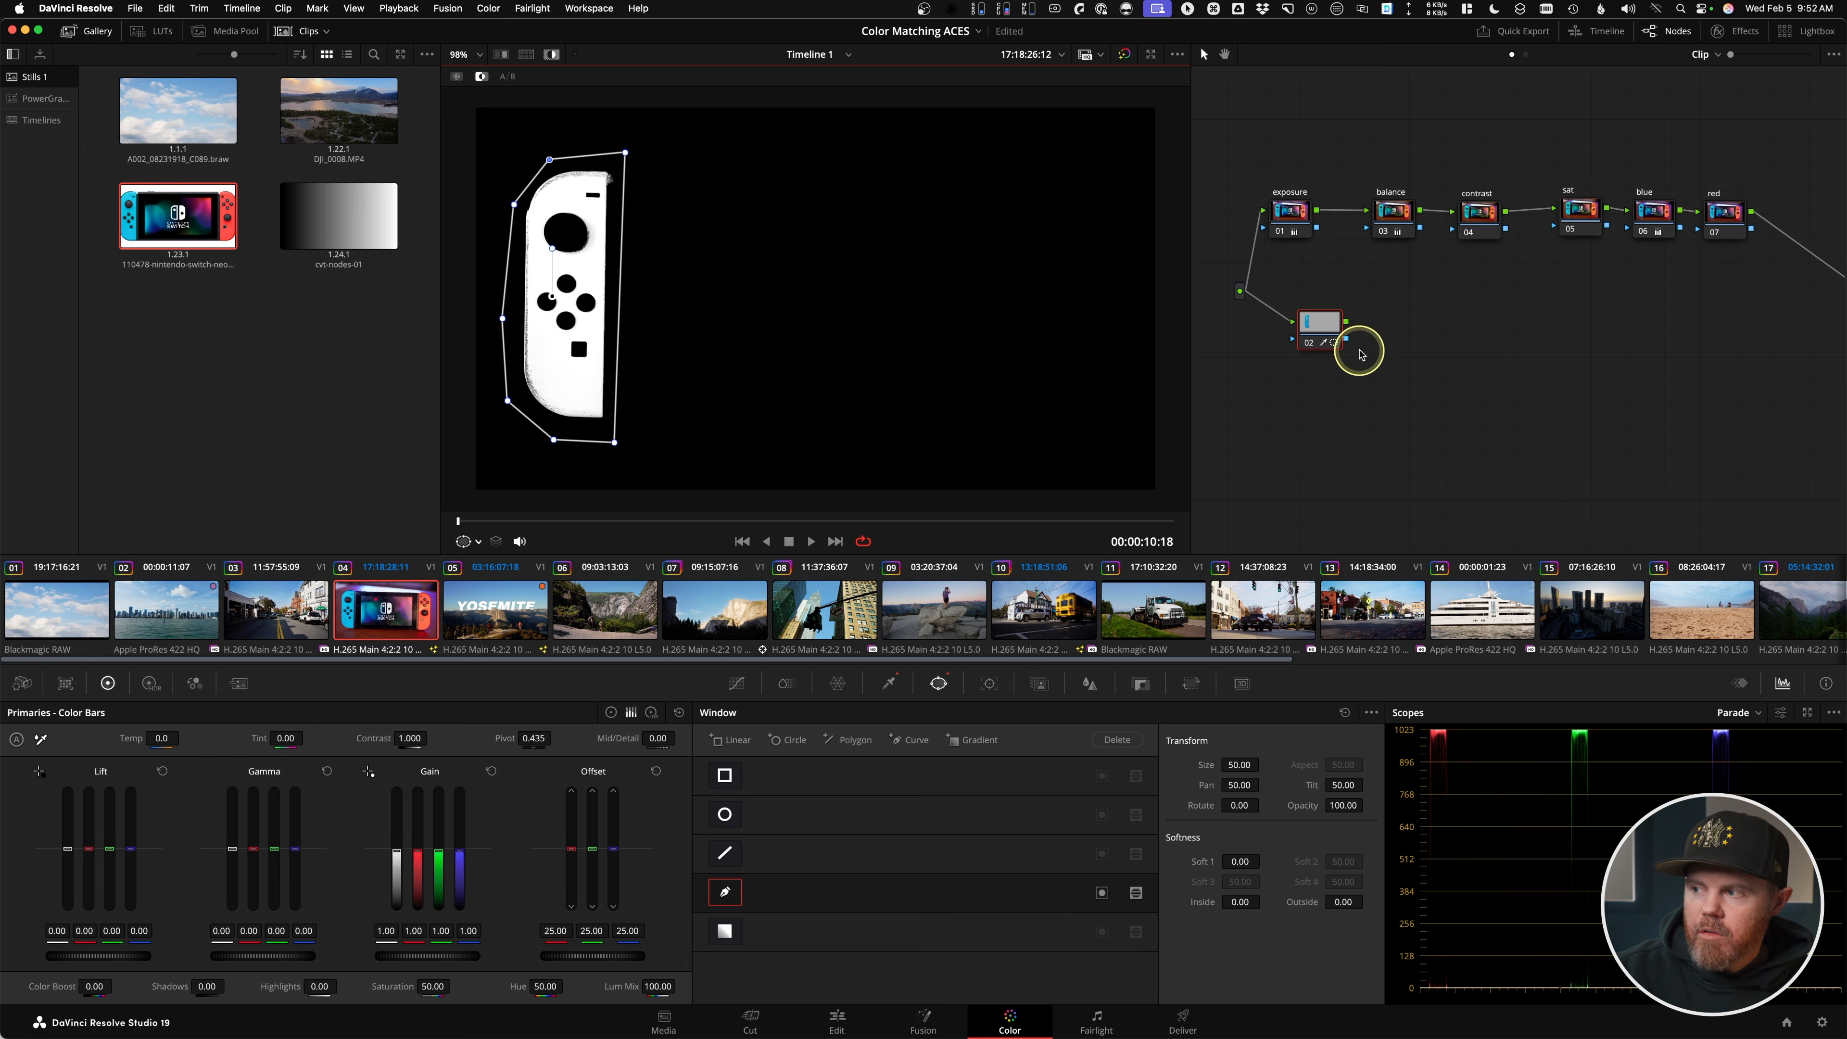
- Connect the separate key node's alpha output to the blue node's key input and turn off the highlight view
key("ctrl")
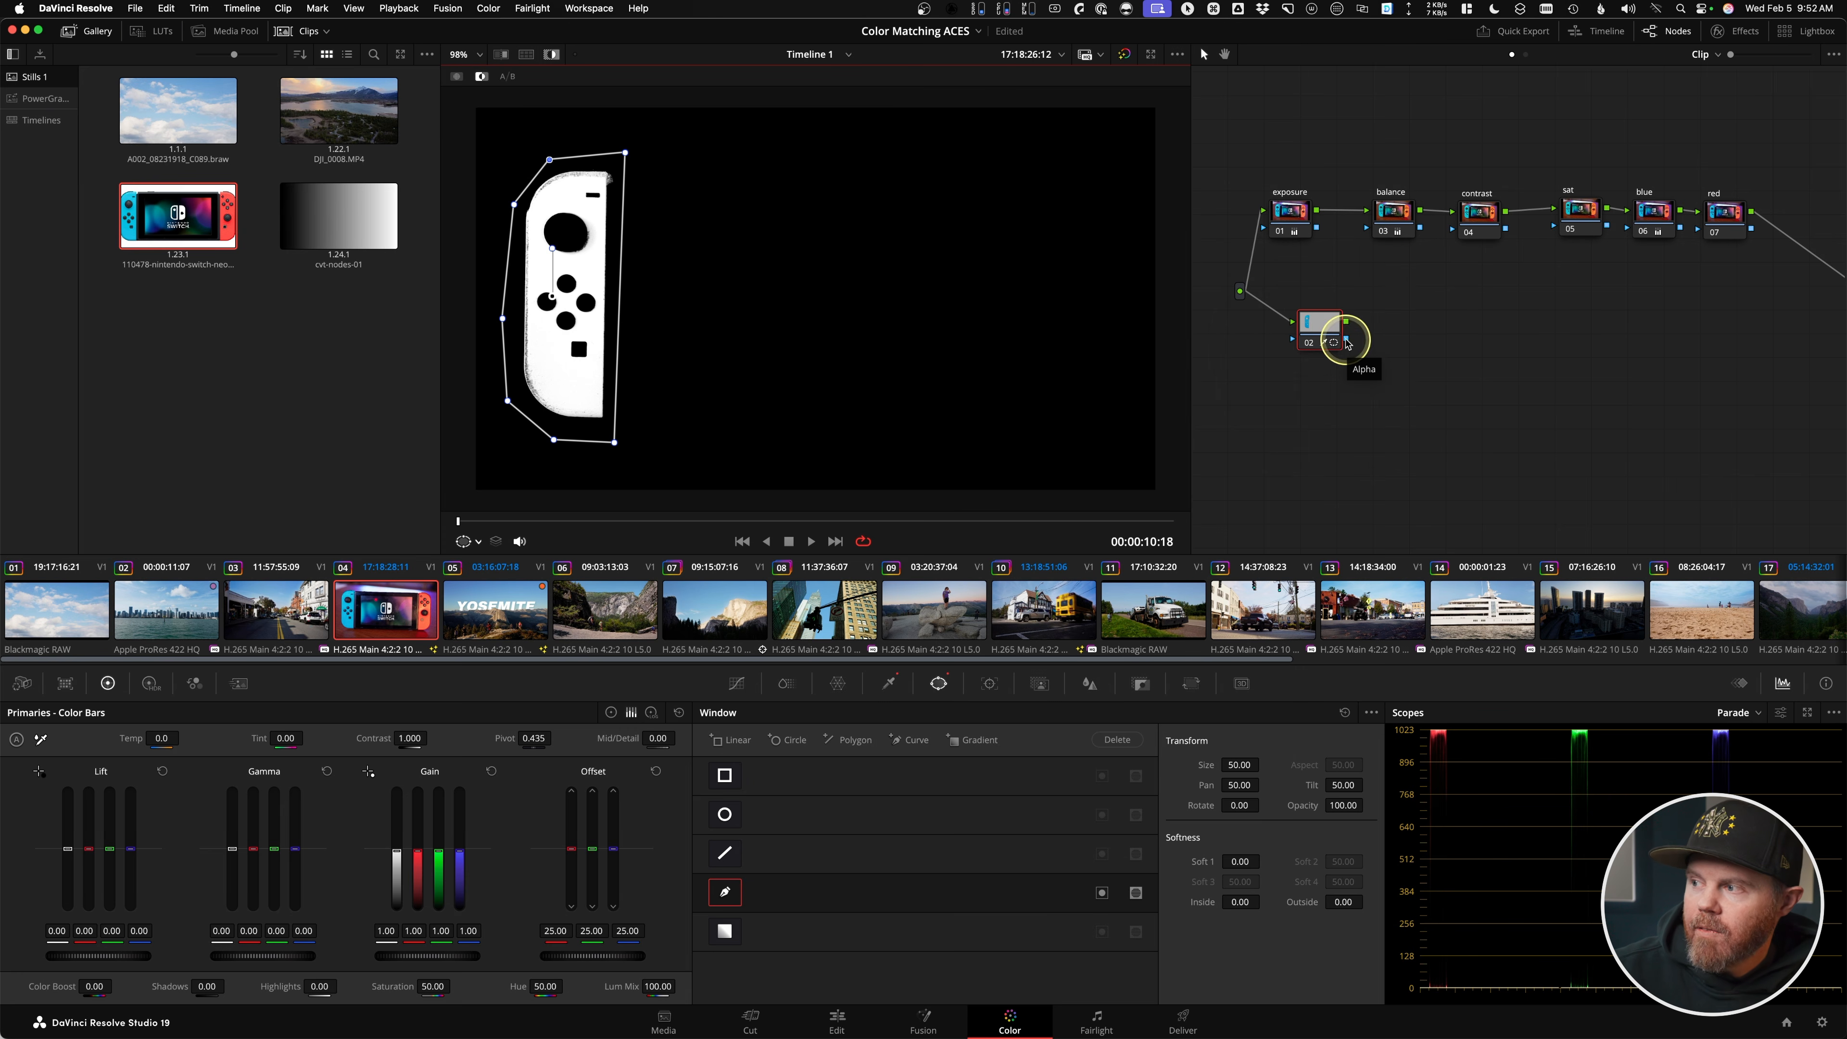
left_click_drag(1346, 344, 1637, 226)
left_click_drag(1652, 222, 1655, 217)
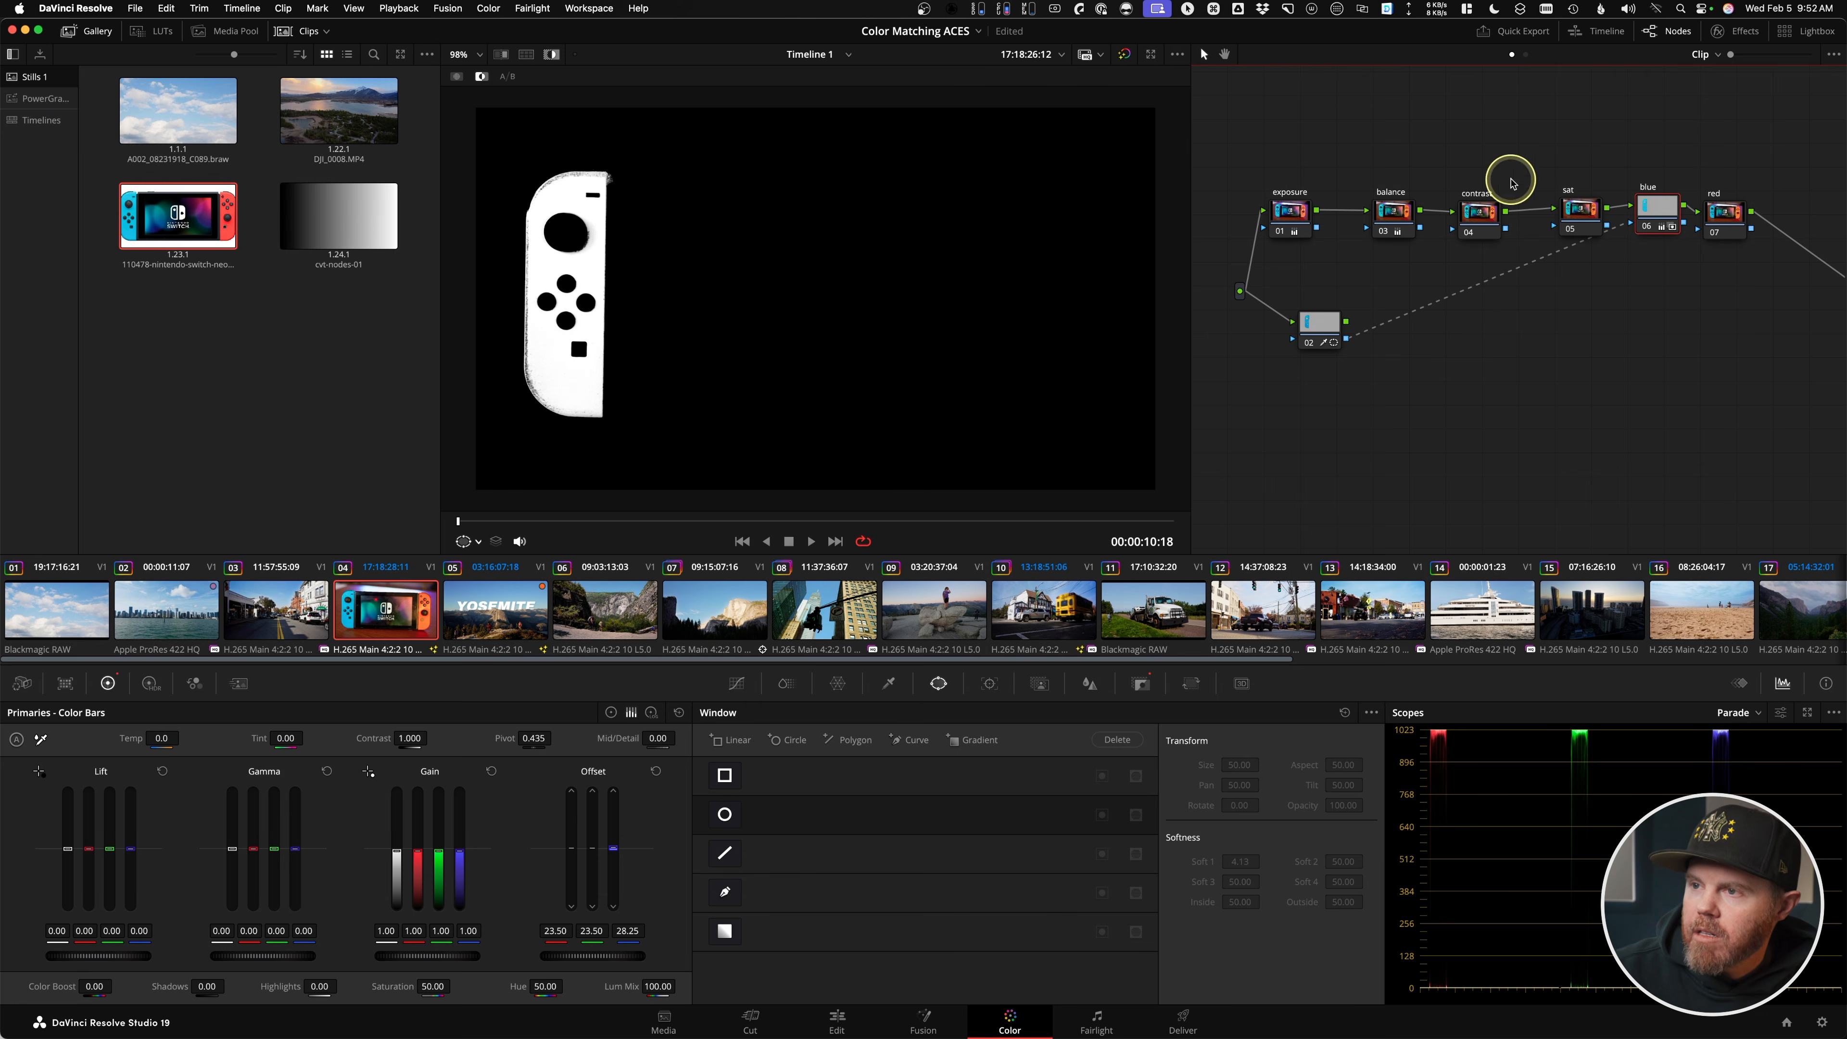
left_click(551, 54)
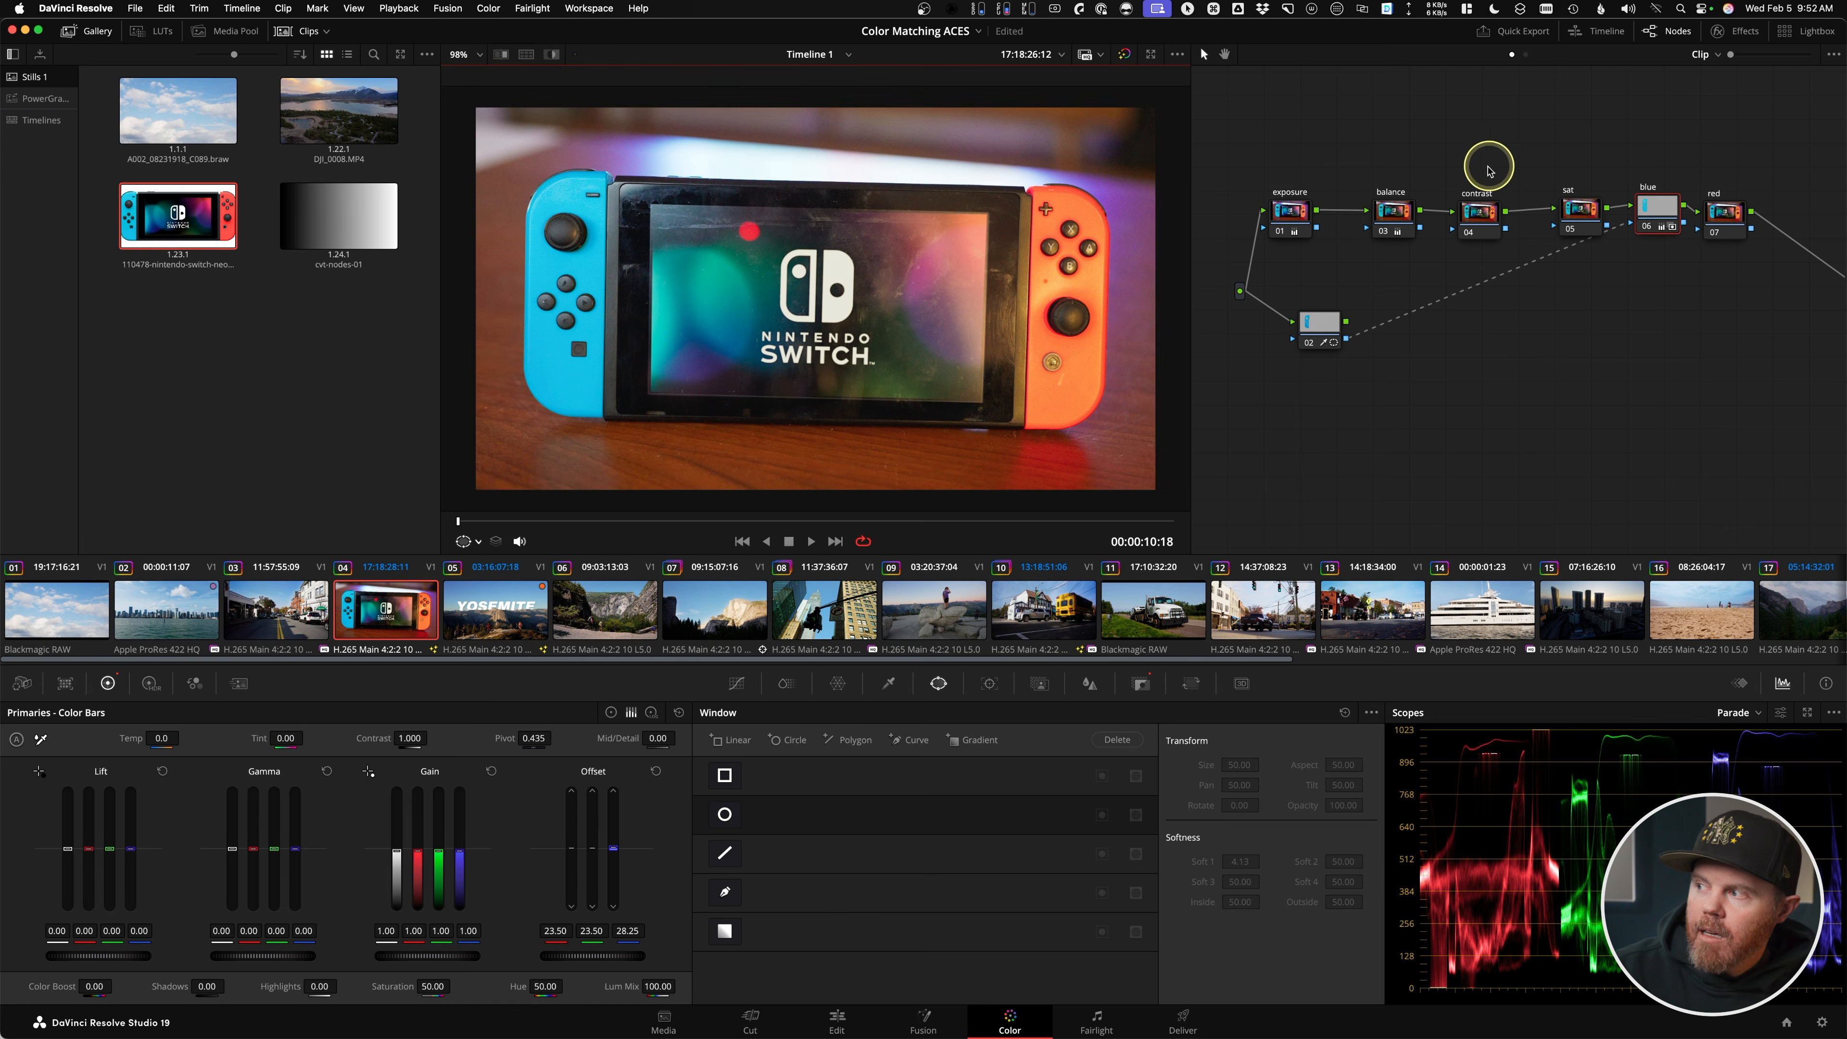
- Toggle the blue node off and on to check that its correction affects only the blue controller
left_click(1665, 210)
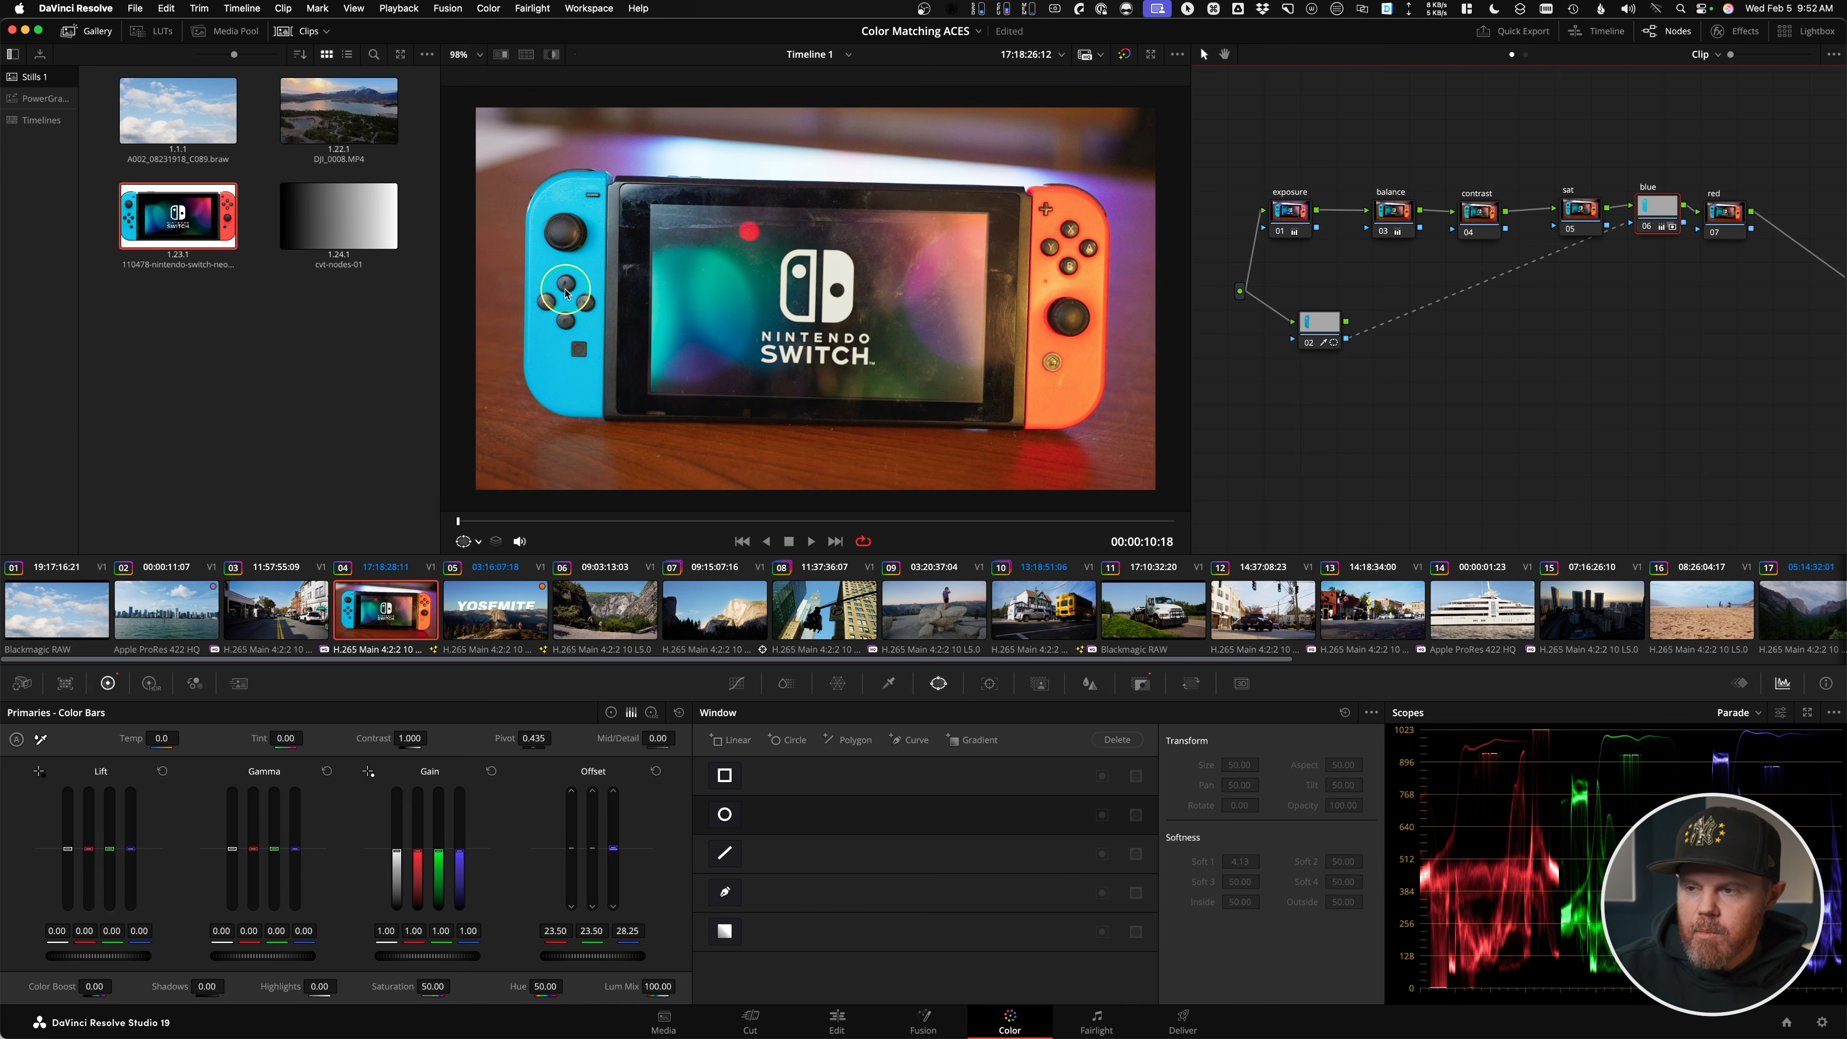
scroll(567, 291, "up", 5)
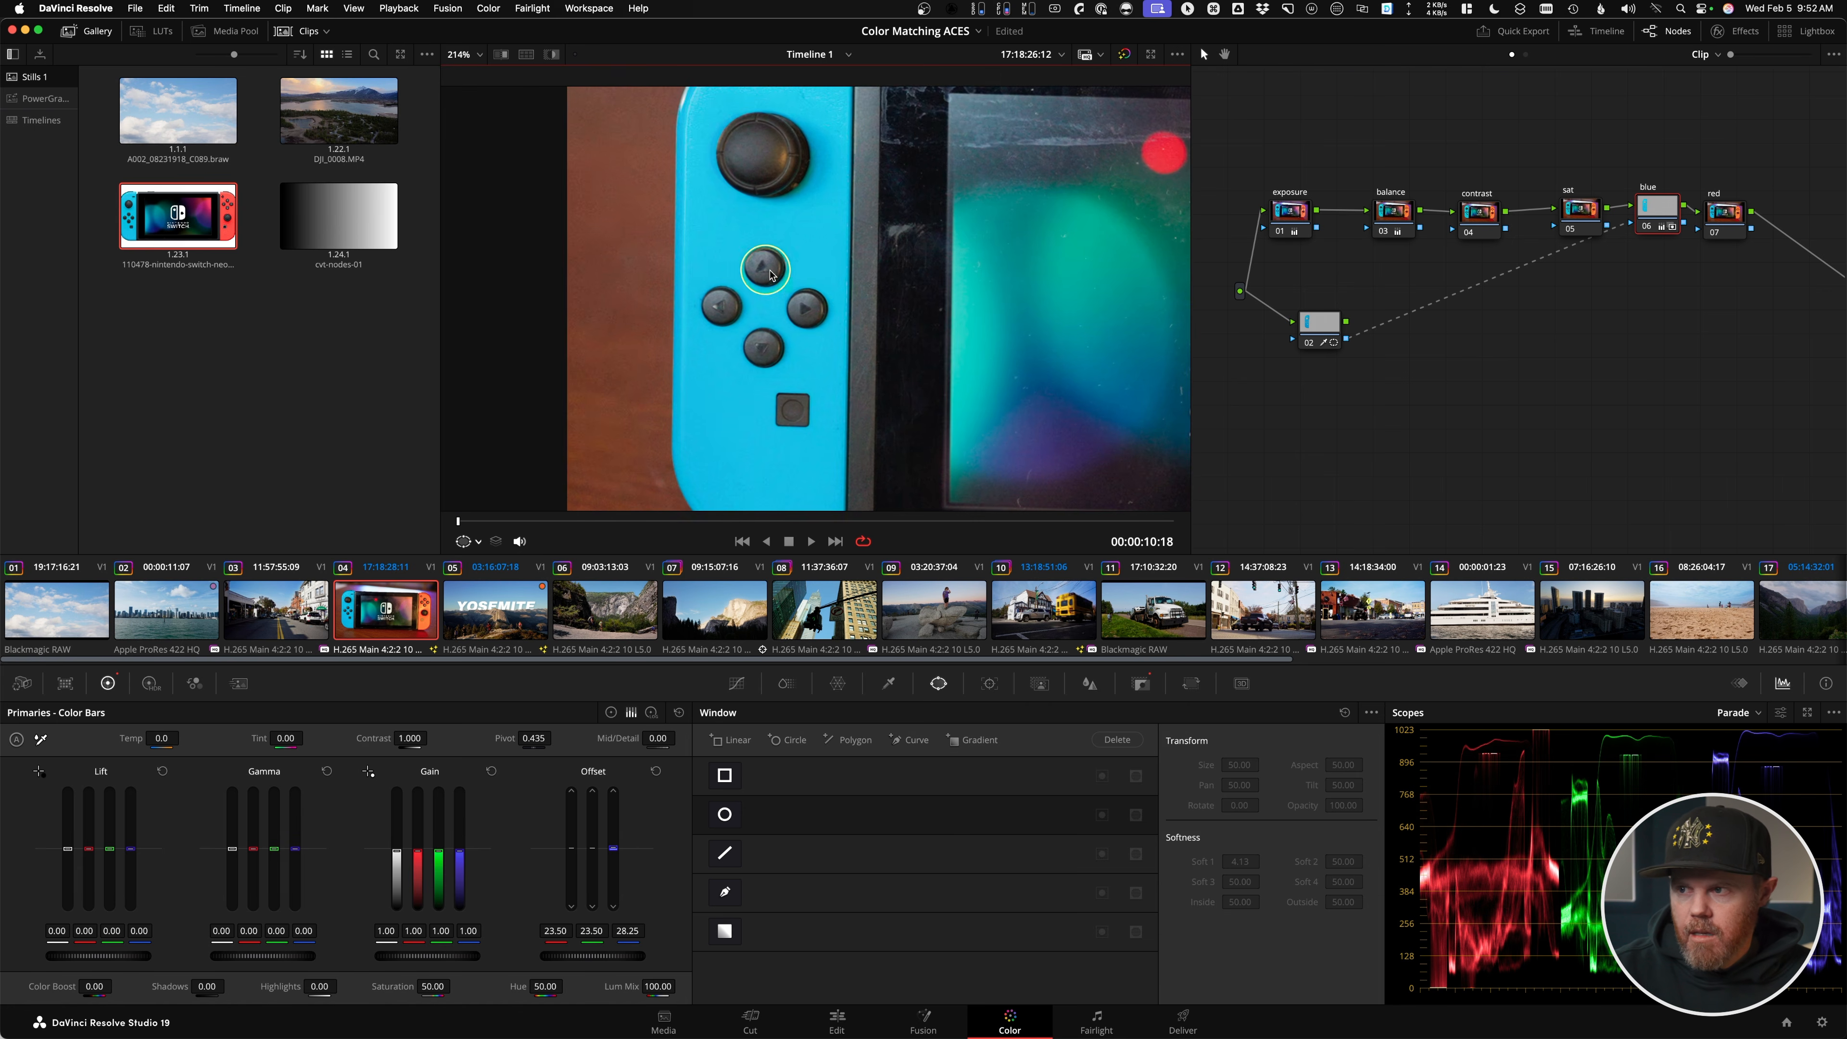
key("super+d")
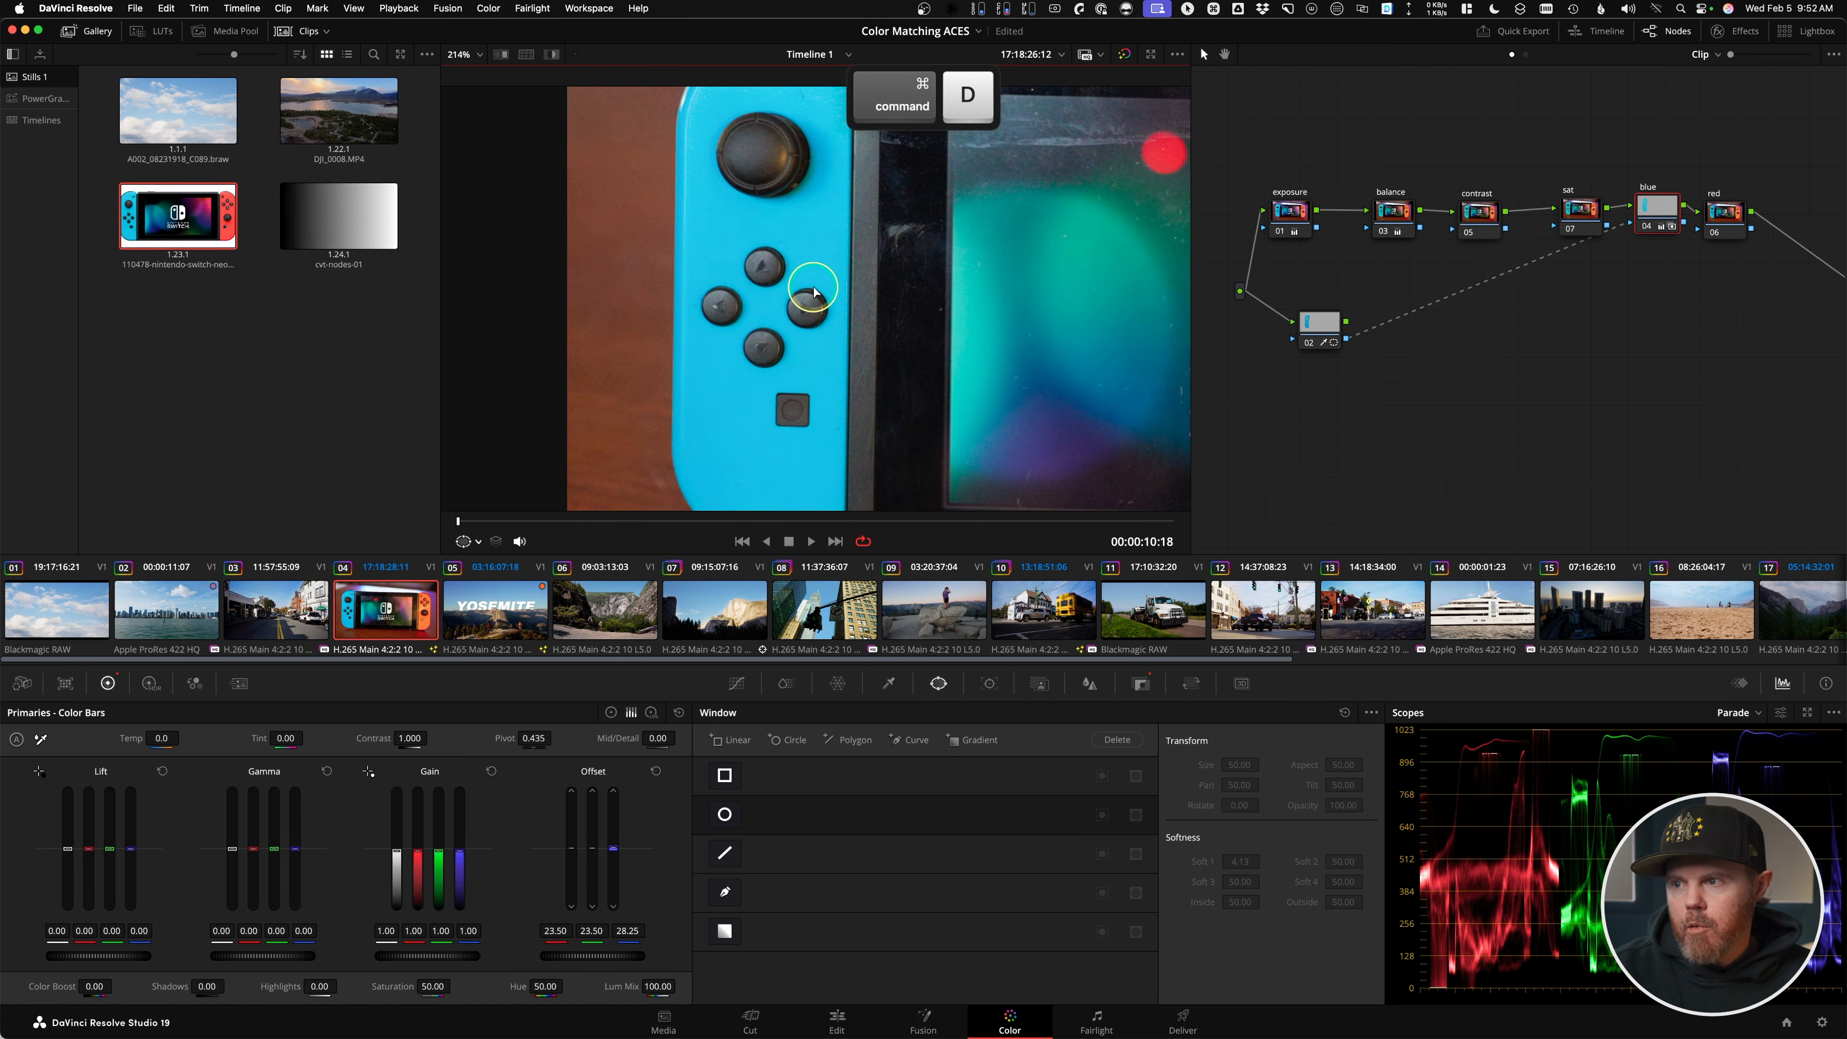
key("z")
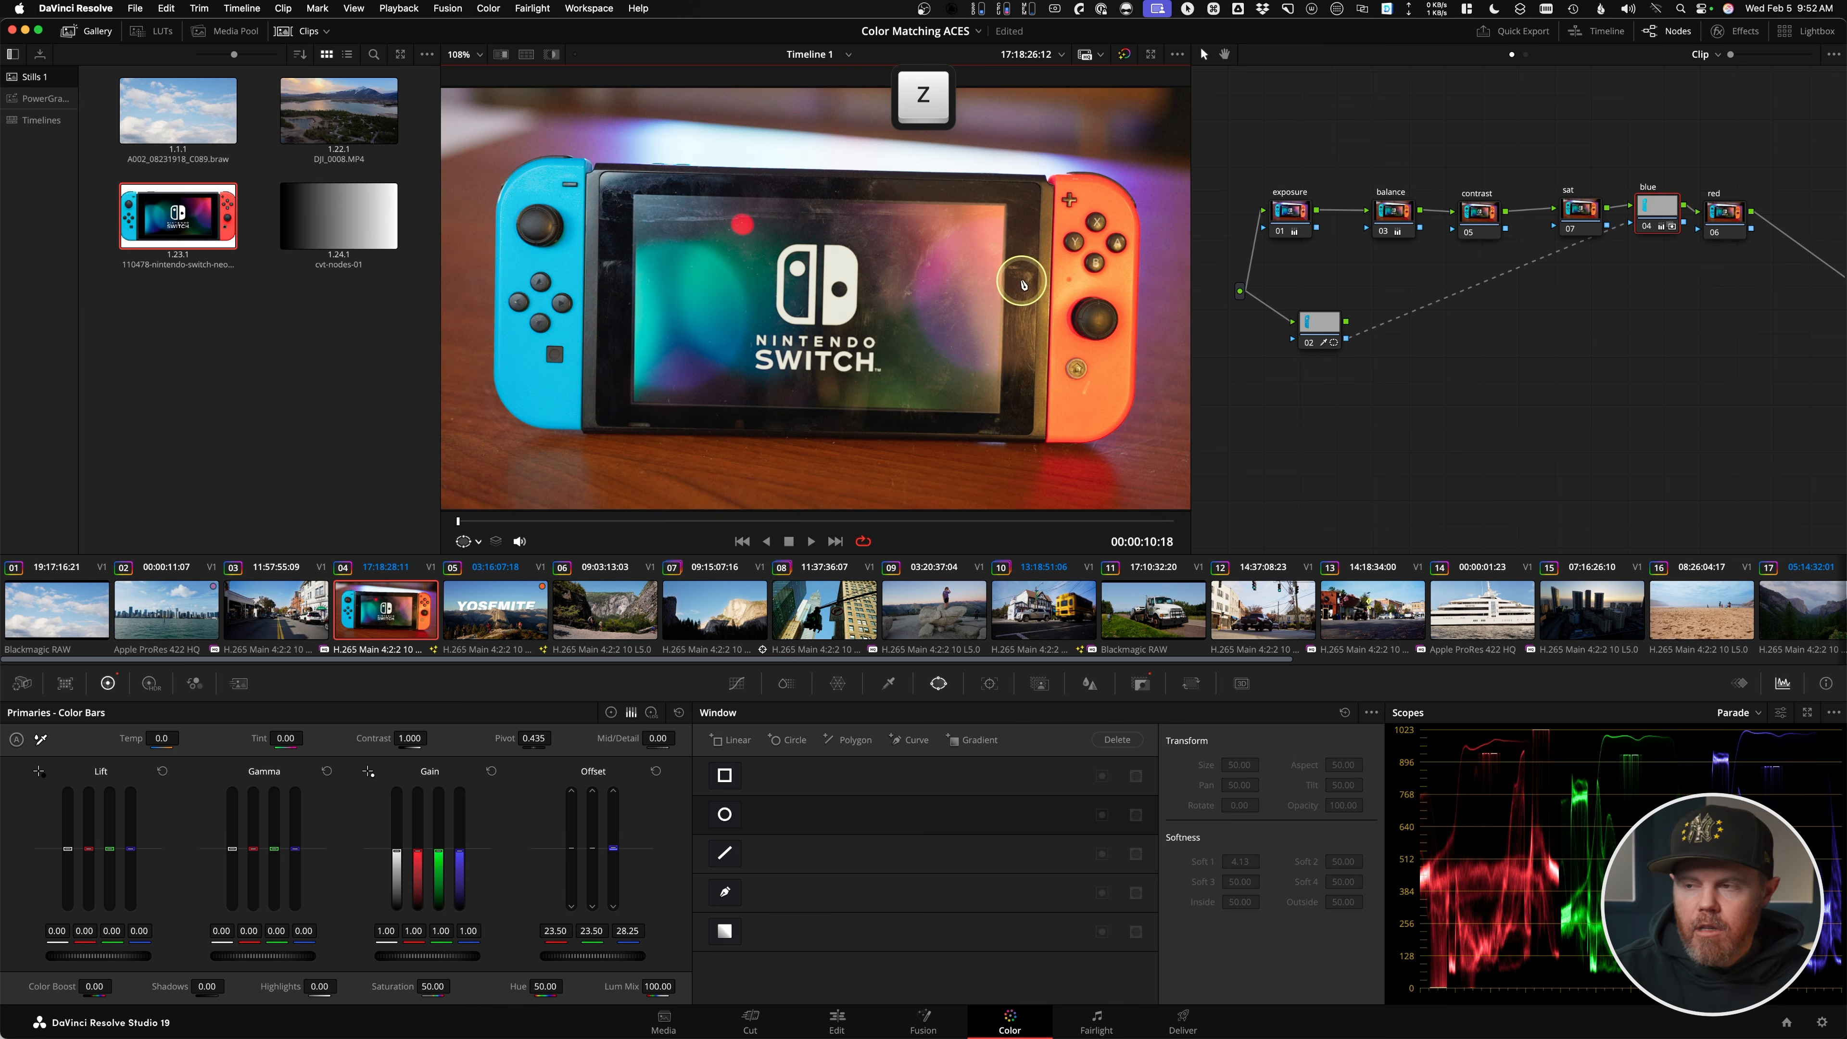
- Turn on the reference wipe and set the reference sizing pan to -332.183 to bring the still's red controller into view
key("super+w")
left_click_drag(983, 295, 1065, 295)
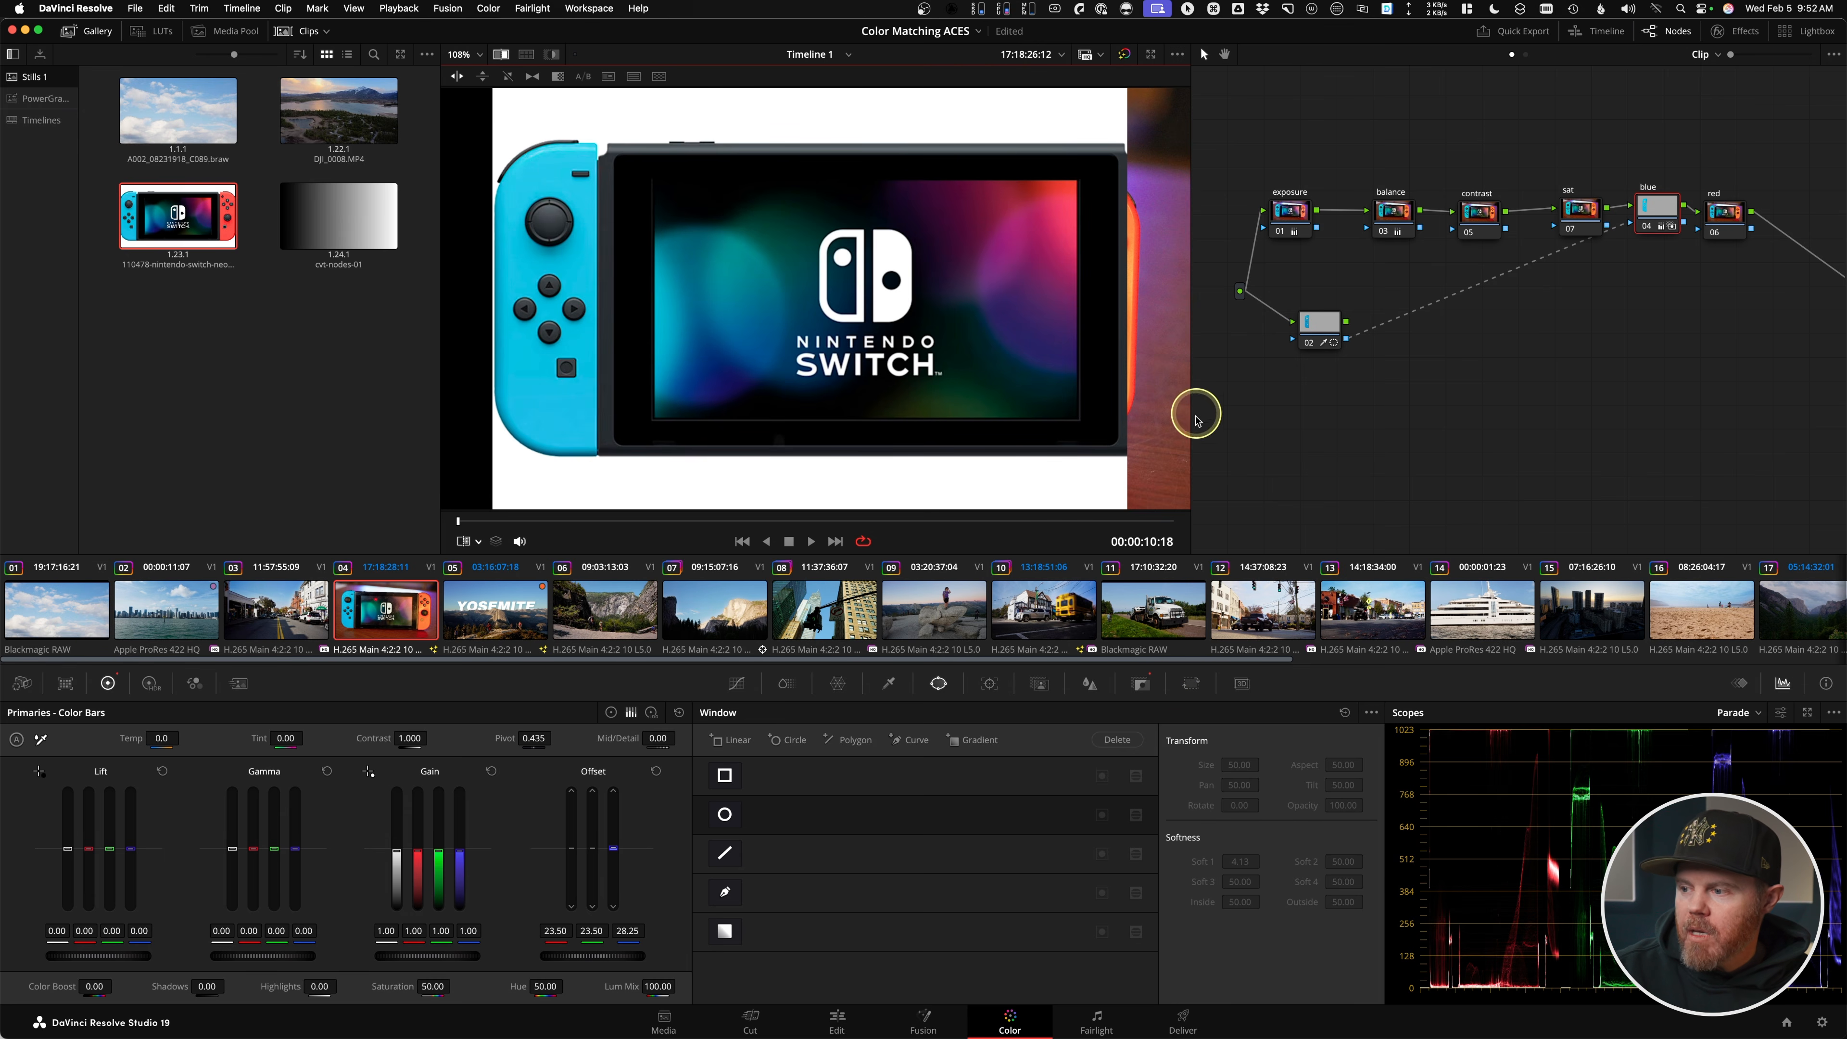
left_click(1042, 684)
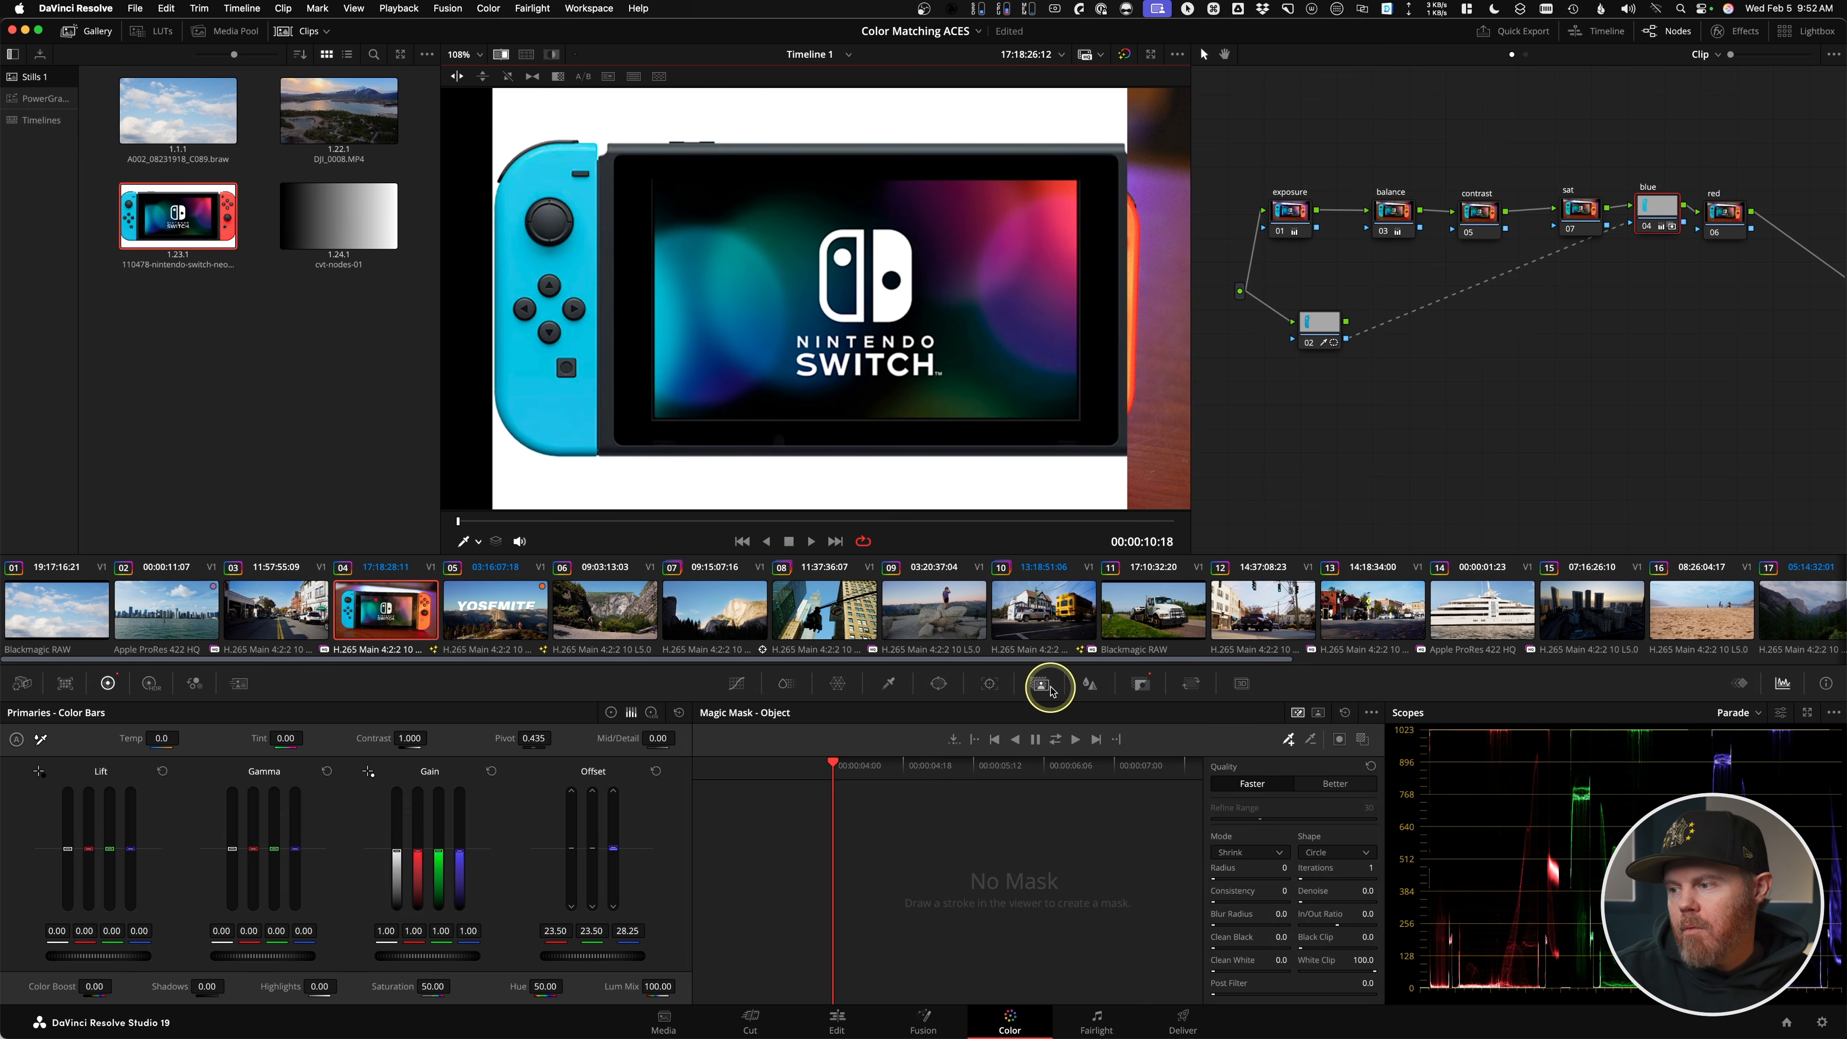
left_click(1140, 687)
left_click(1182, 688)
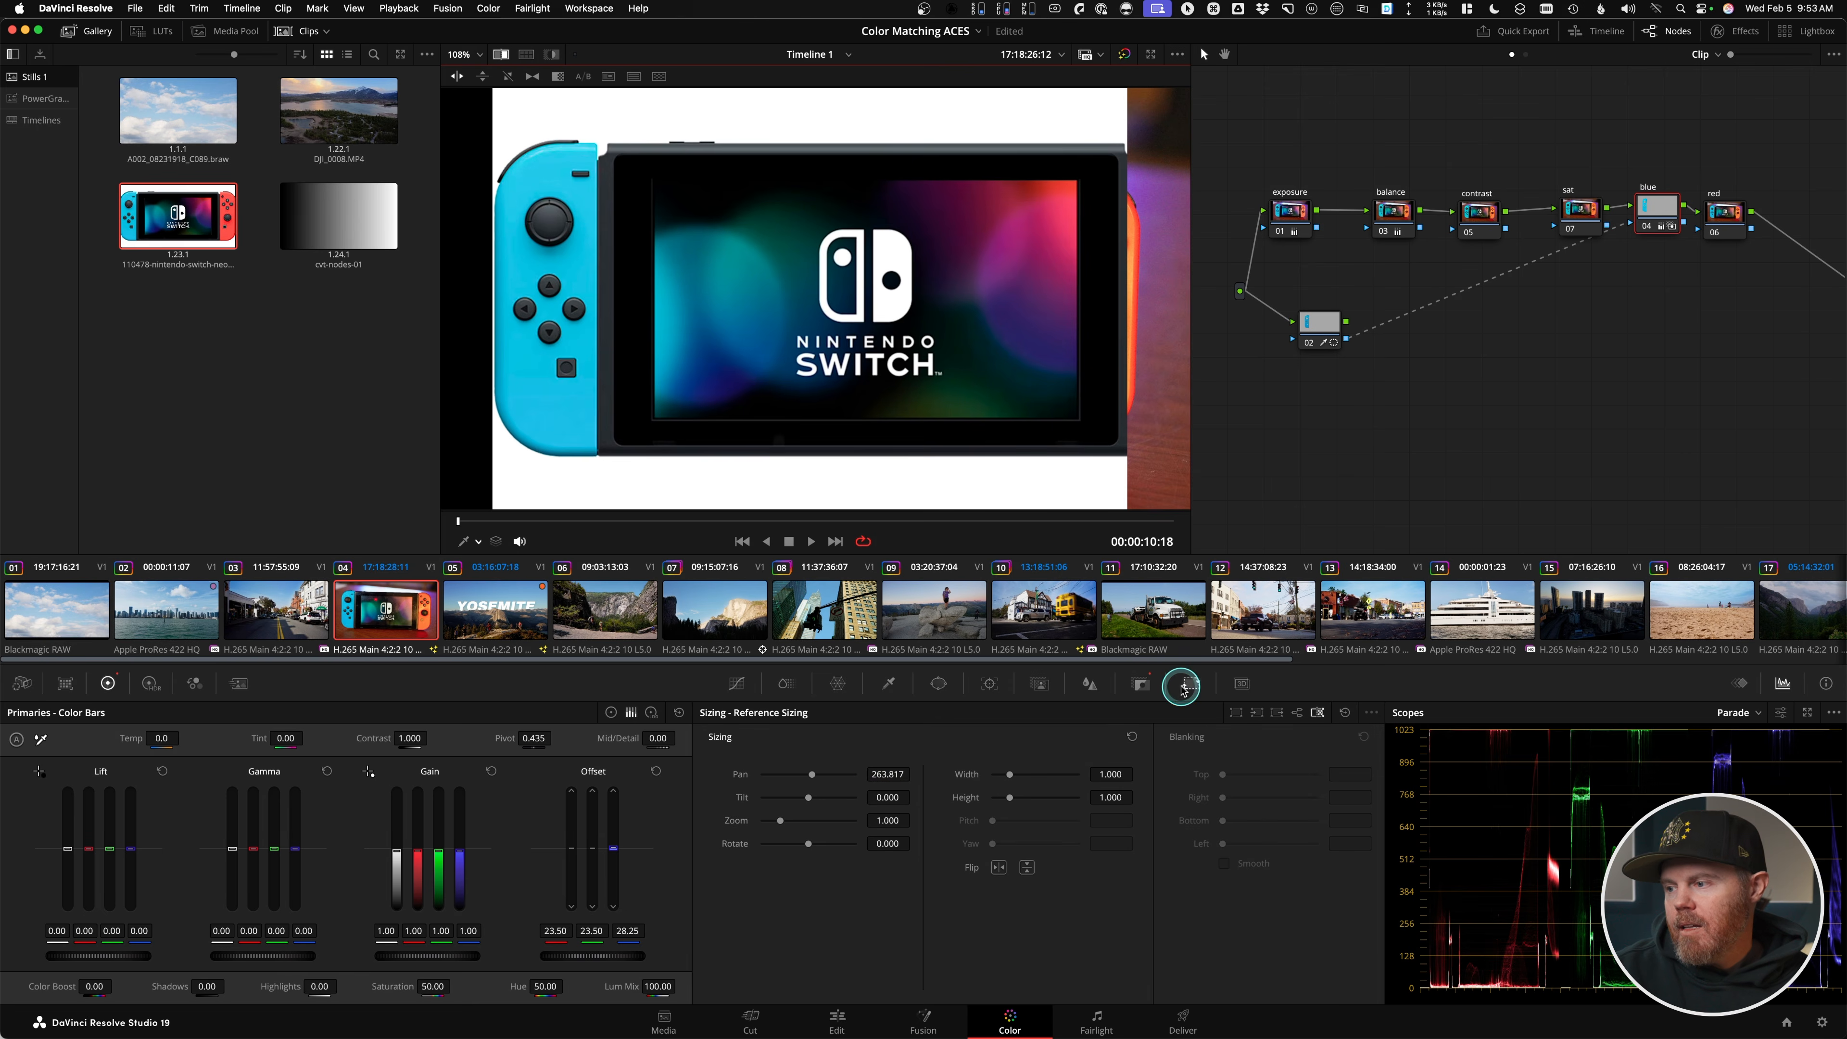
left_click_drag(884, 778, 25, 684)
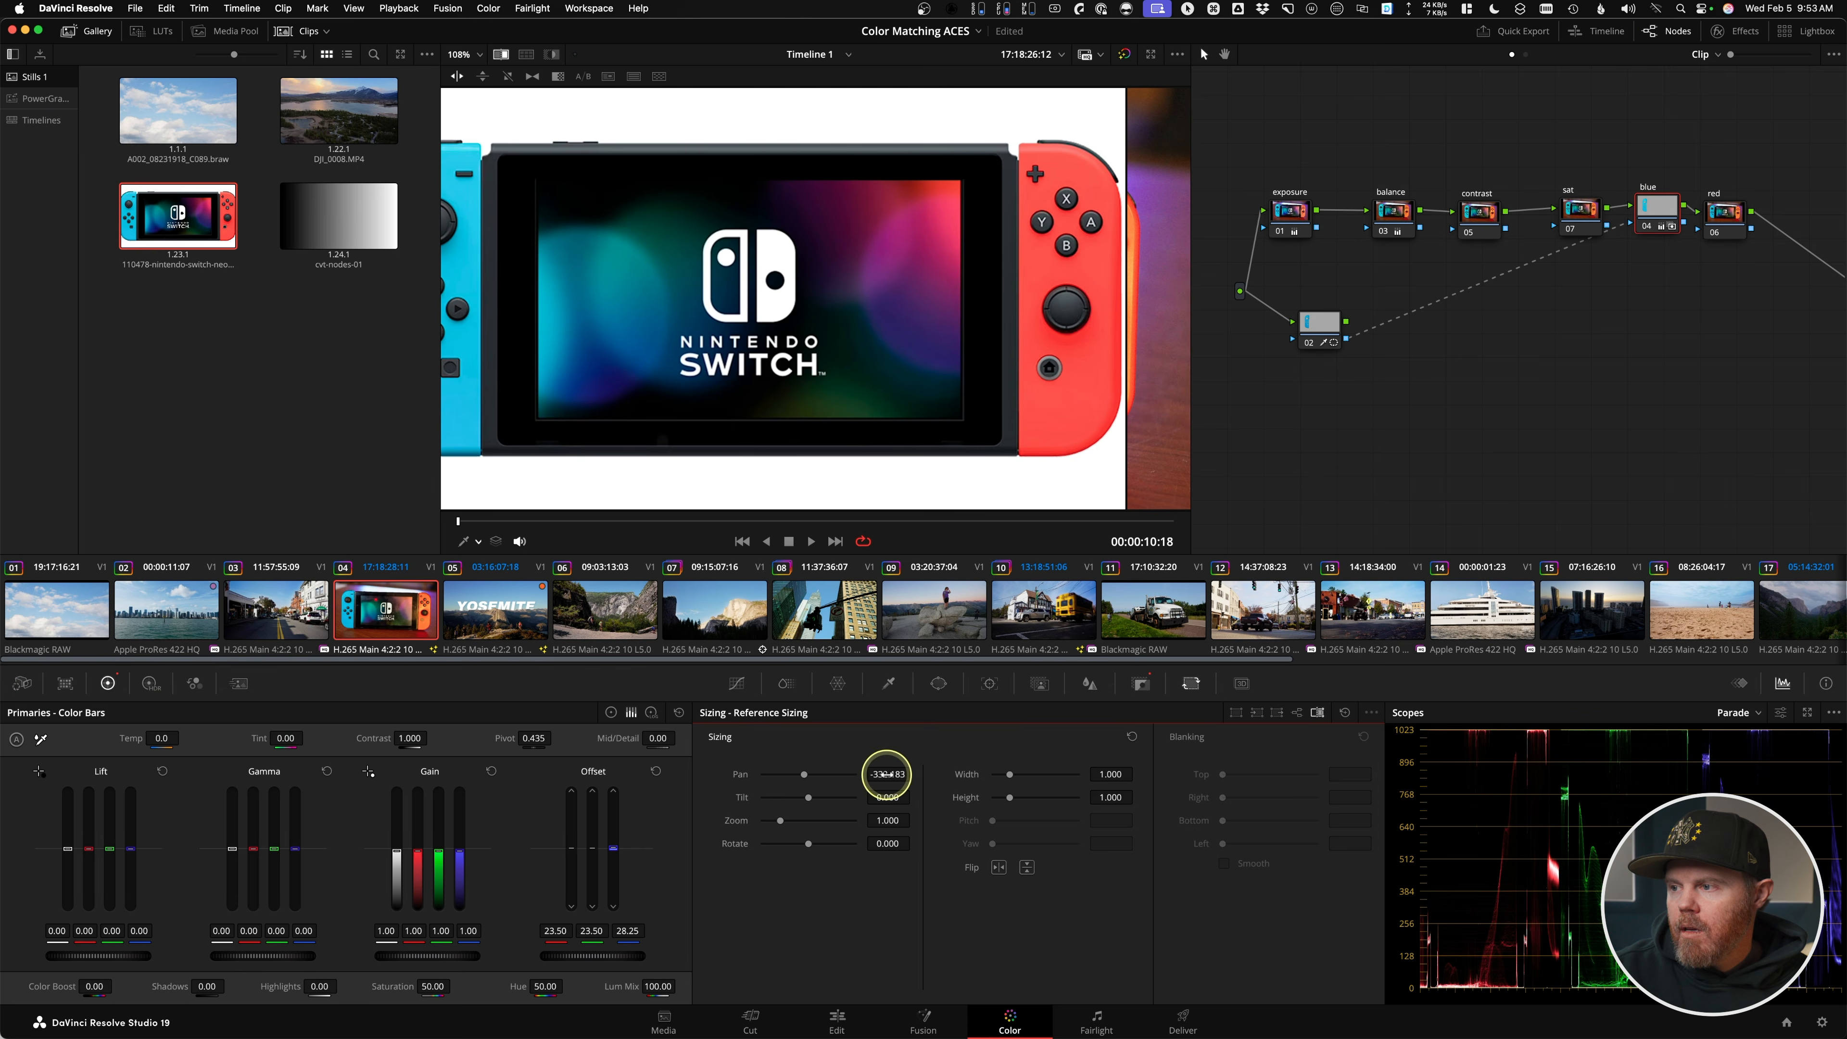
- Position the wipe line across the red controller so that the still and the clip sit side by side, enlarged
left_click(1112, 466)
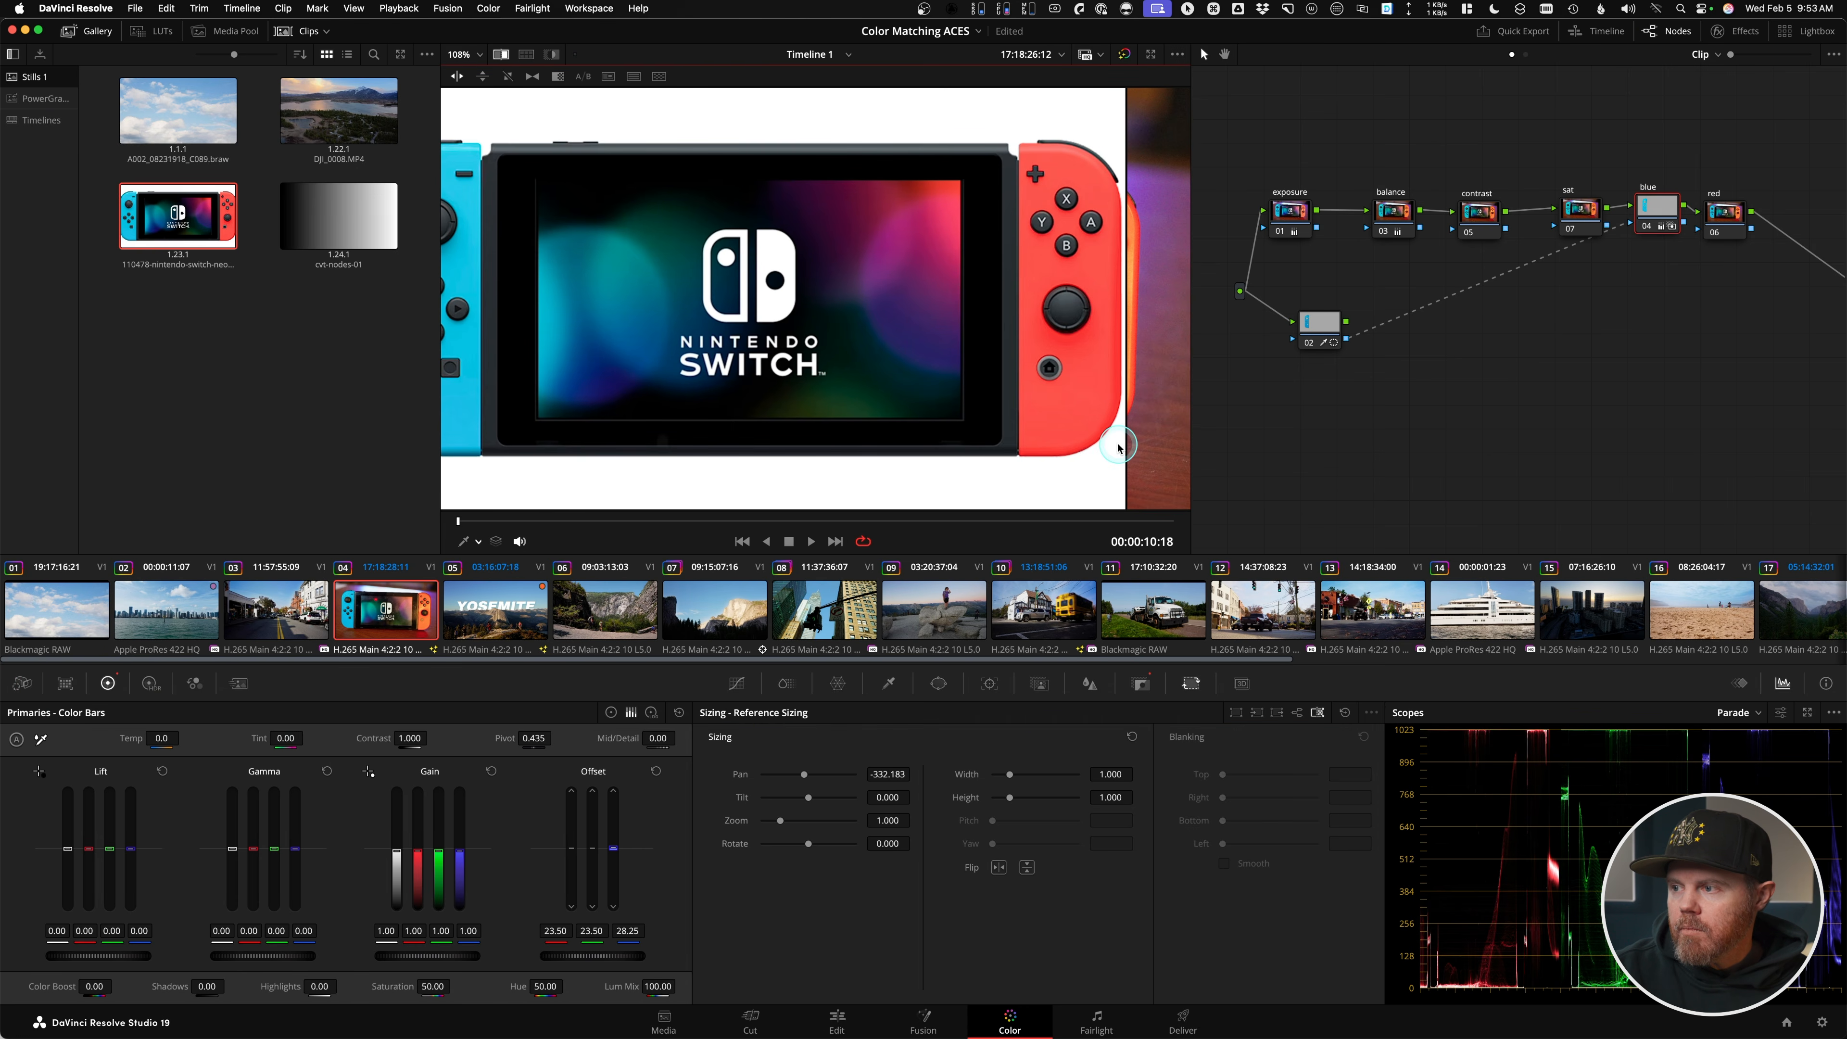
key("super+w")
key("super+w")
left_click_drag(1130, 413, 1087, 429)
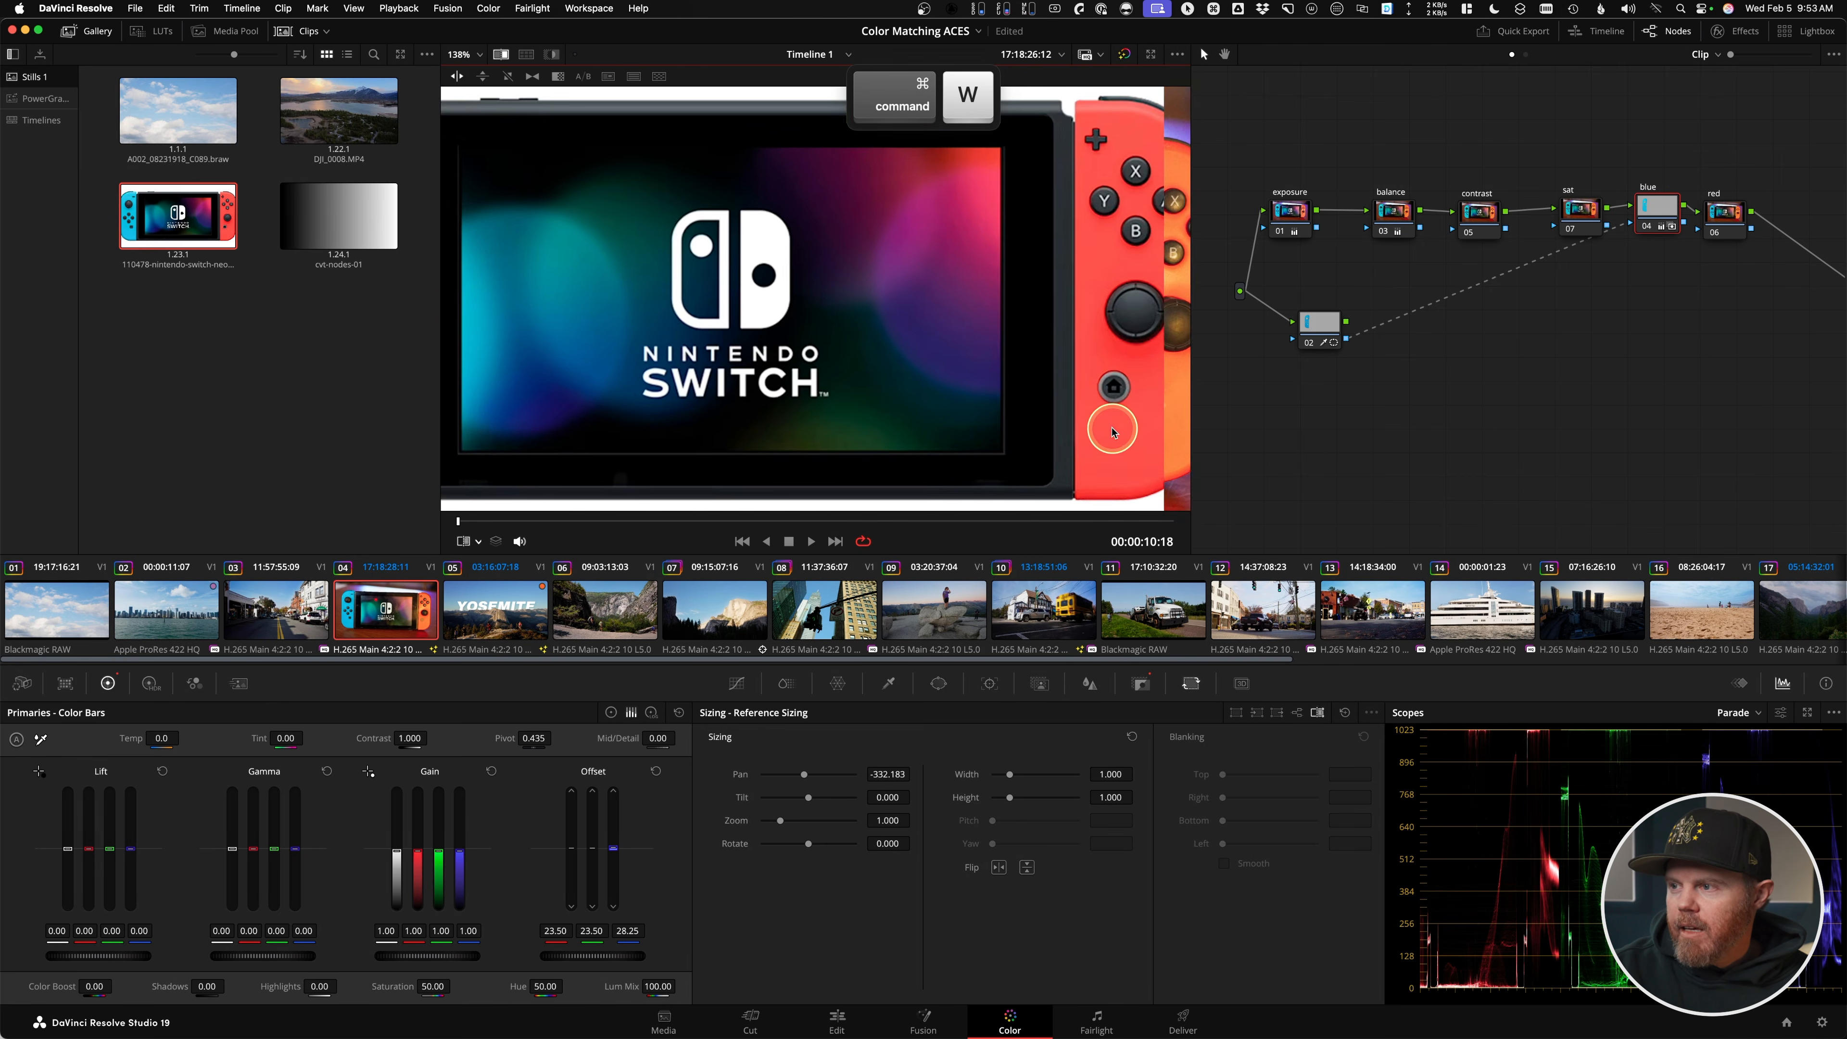
scroll(1087, 429, "up", 2)
left_click_drag(957, 388, 878, 410)
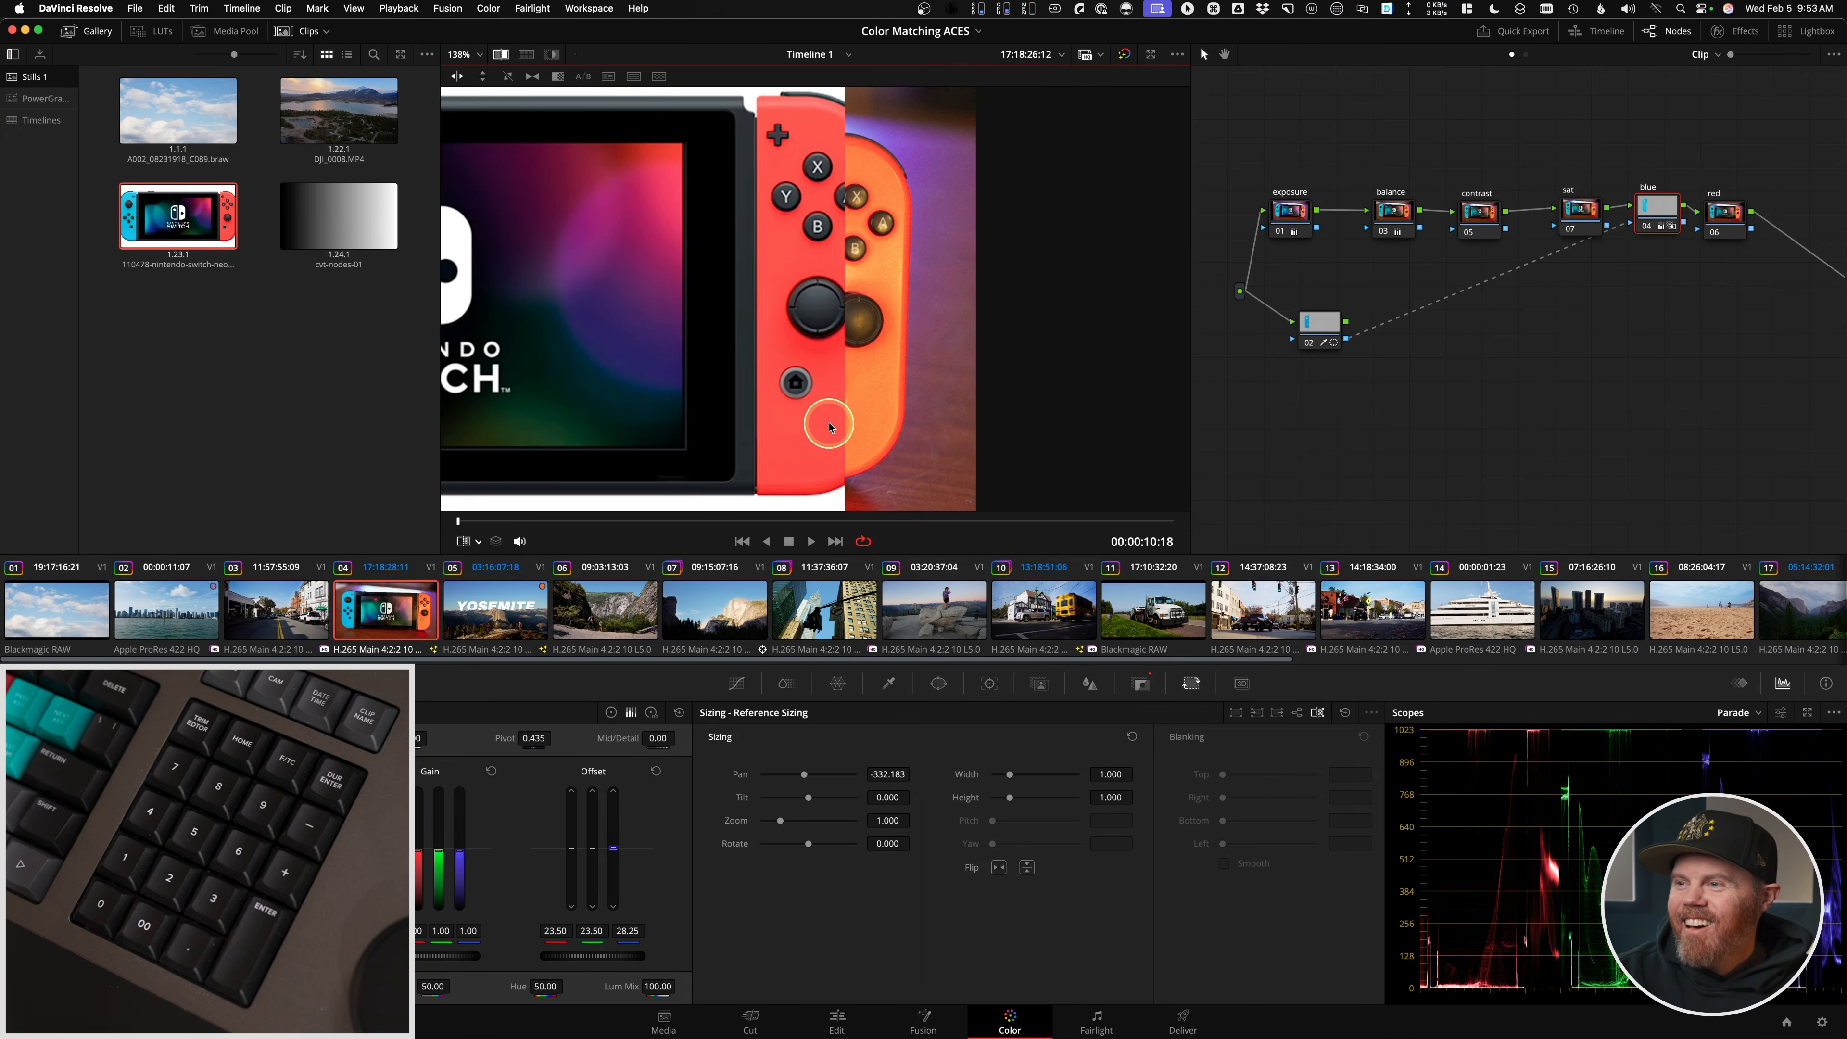
left_click_drag(825, 417, 722, 400)
- Select the red node, view only the green channel, and lower the node's green offset to 18.75
left_click(1757, 209)
left_click_drag(1759, 206, 1747, 210)
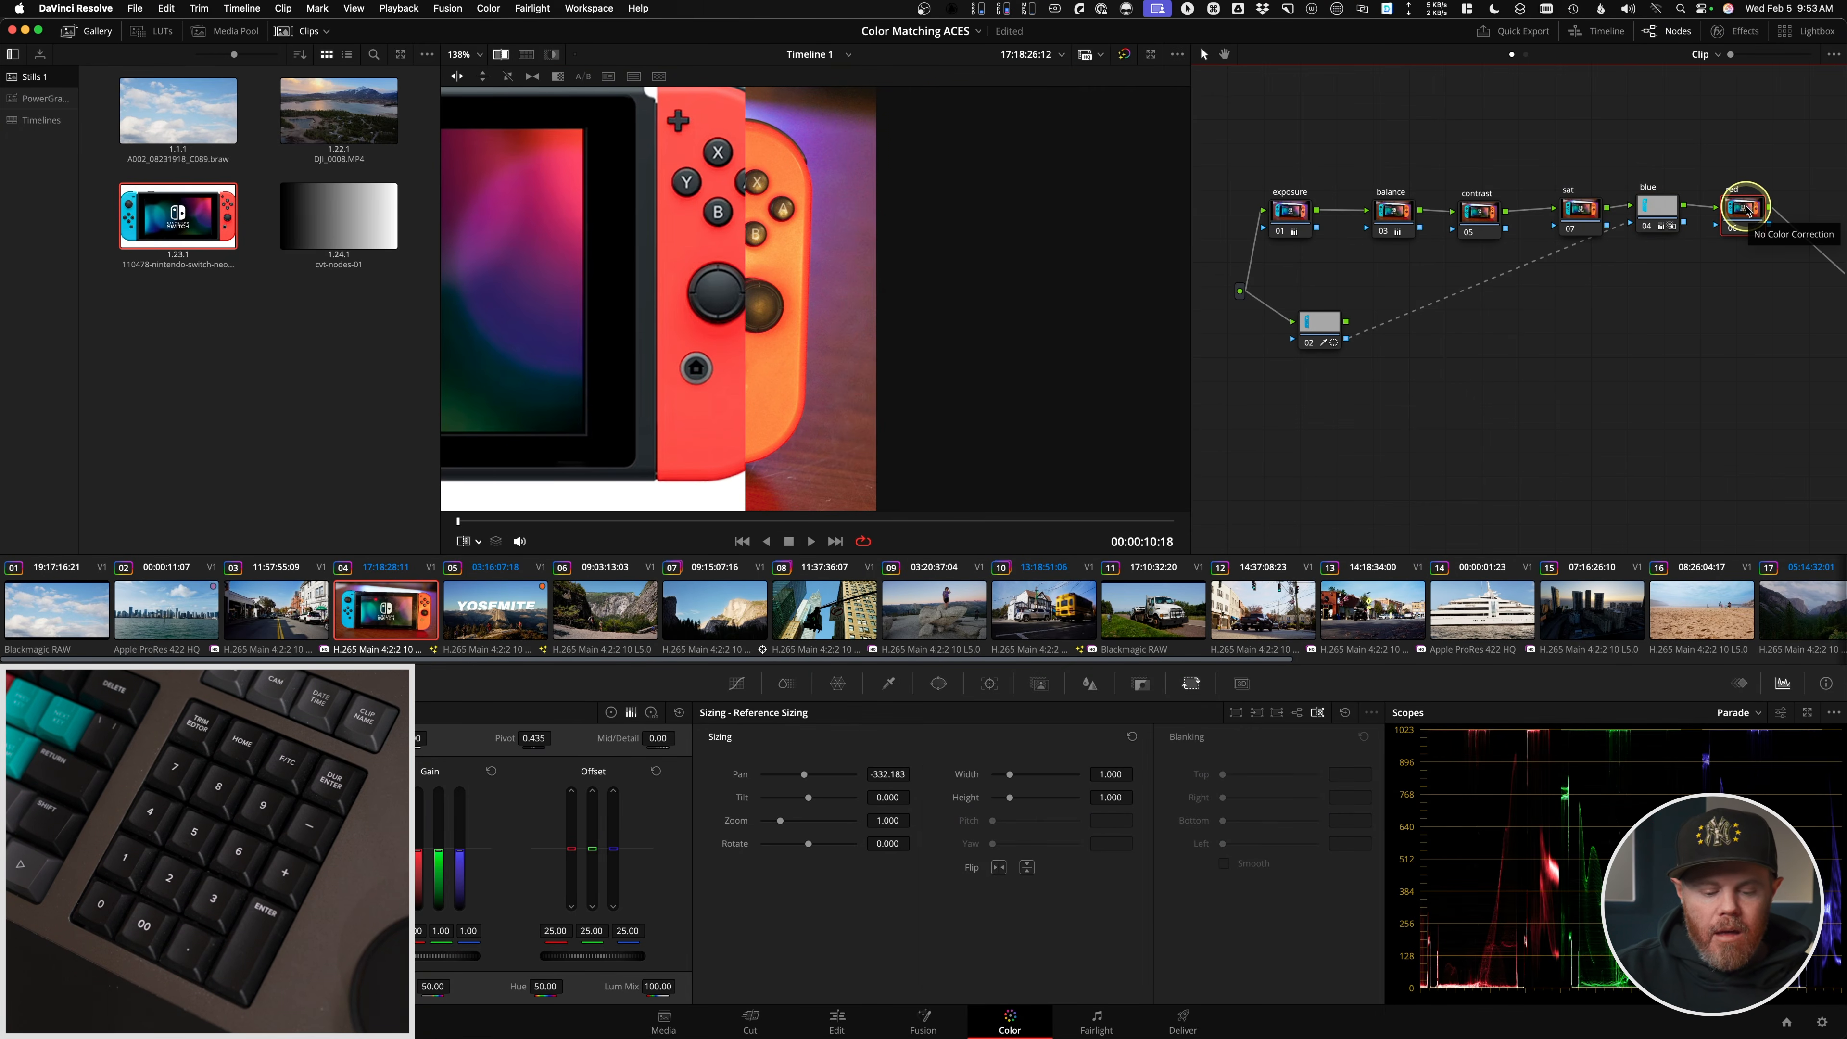
key("g")
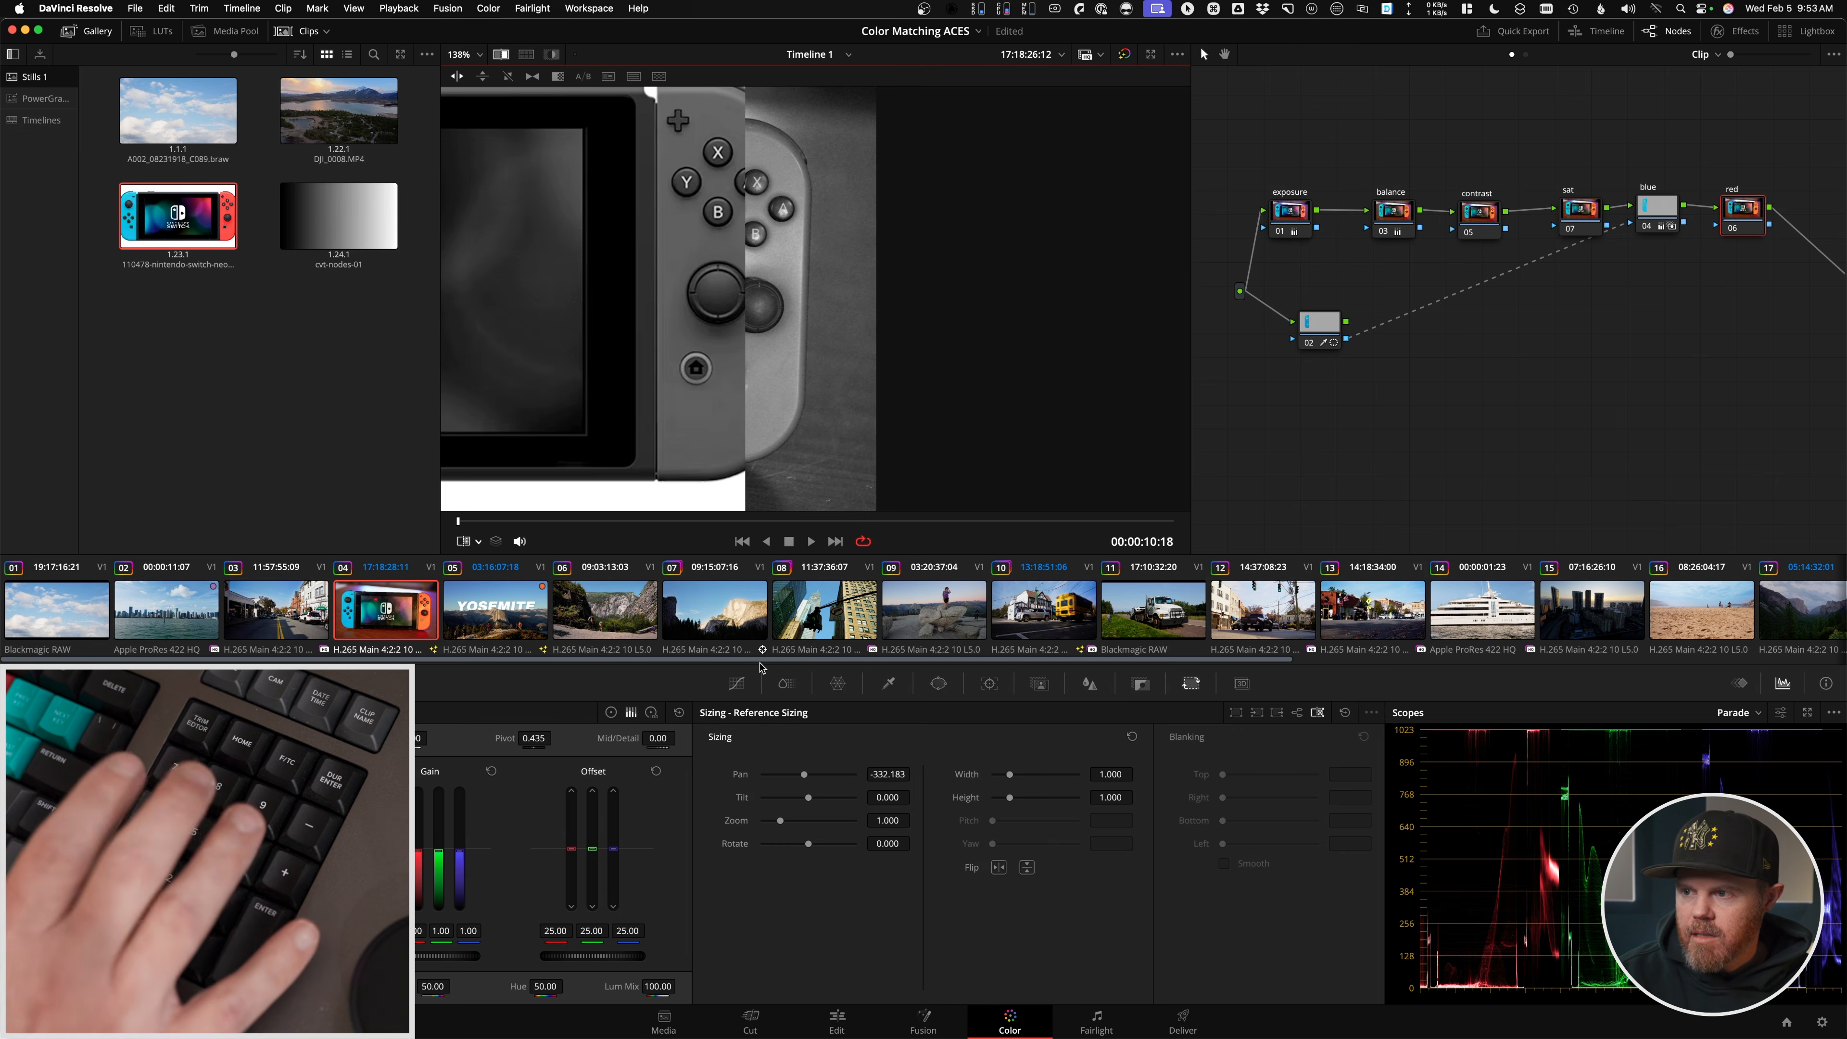
key("5")
key("5")
key("5")
key("5")
key("5")
key("5")
key("5")
key("5")
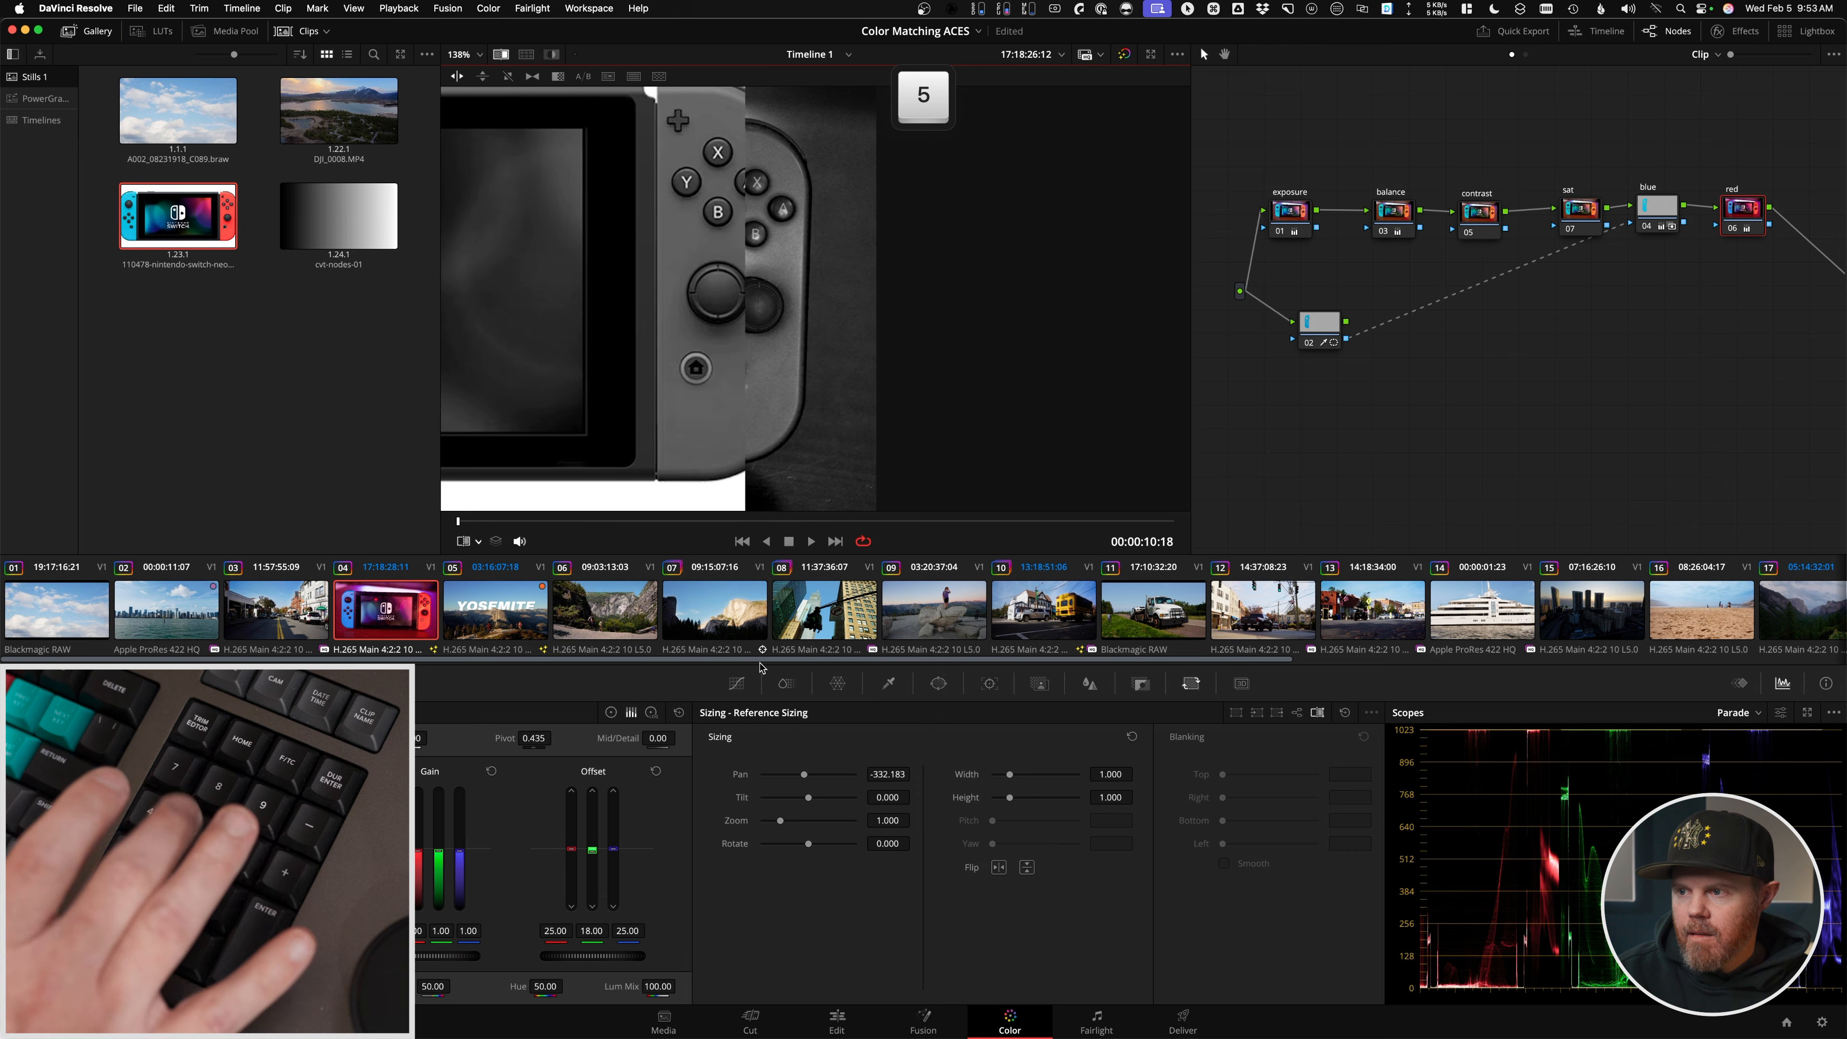
key("8")
key("8")
key("8")
key("8")
key("8")
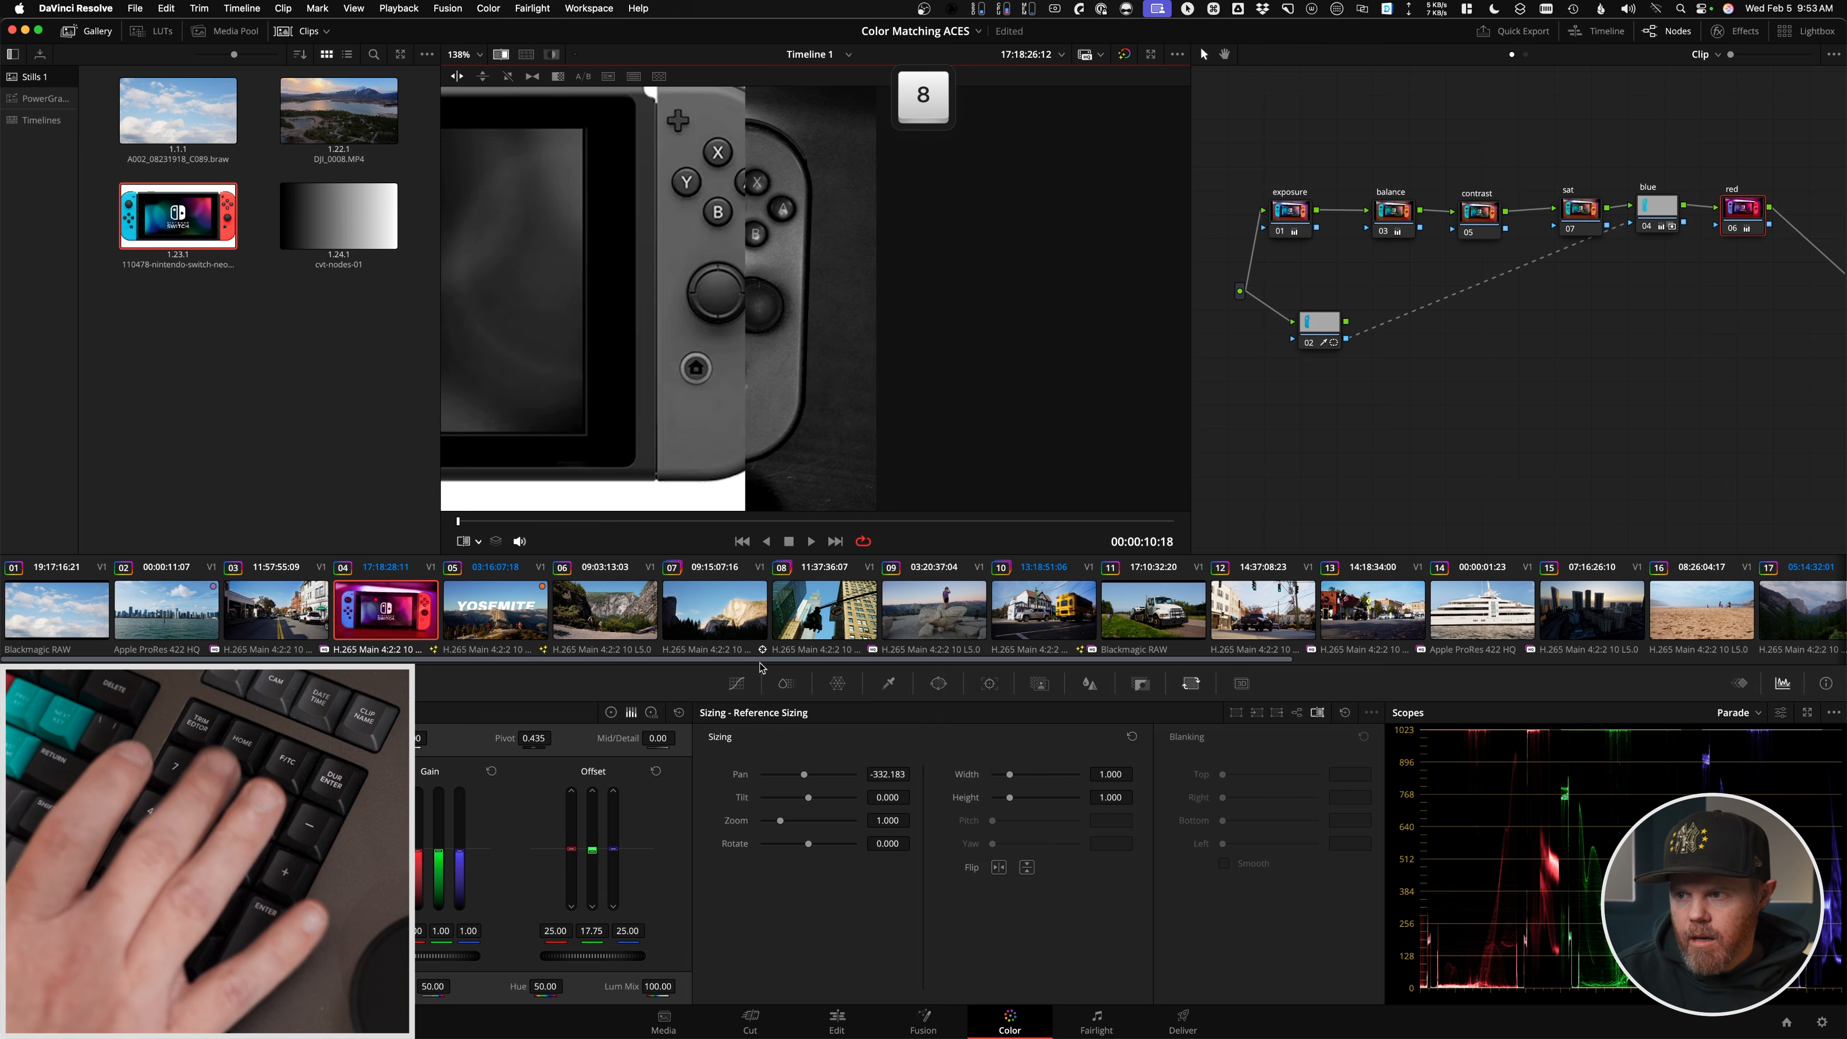
key("8")
key("8")
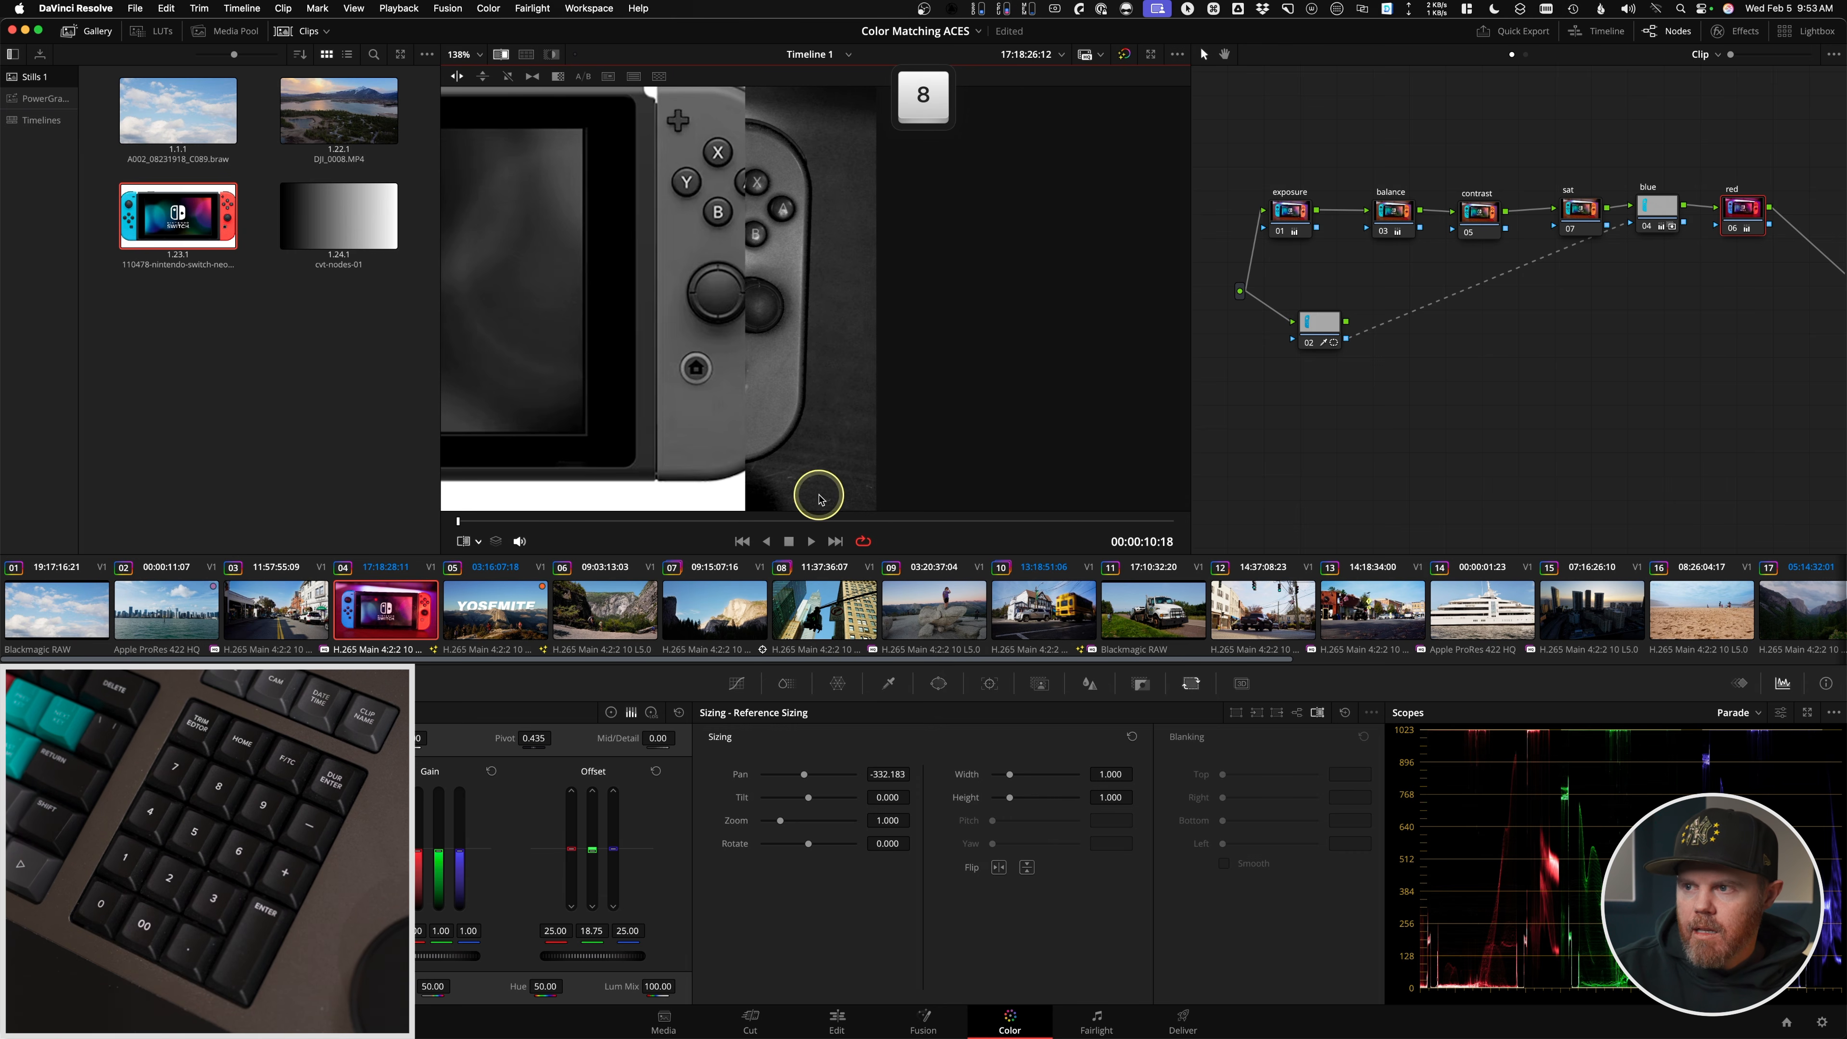
- Inspect the red controller closely across the wipe and fine-tune the red node's green offset to 19.25
scroll(818, 499, "up", 5)
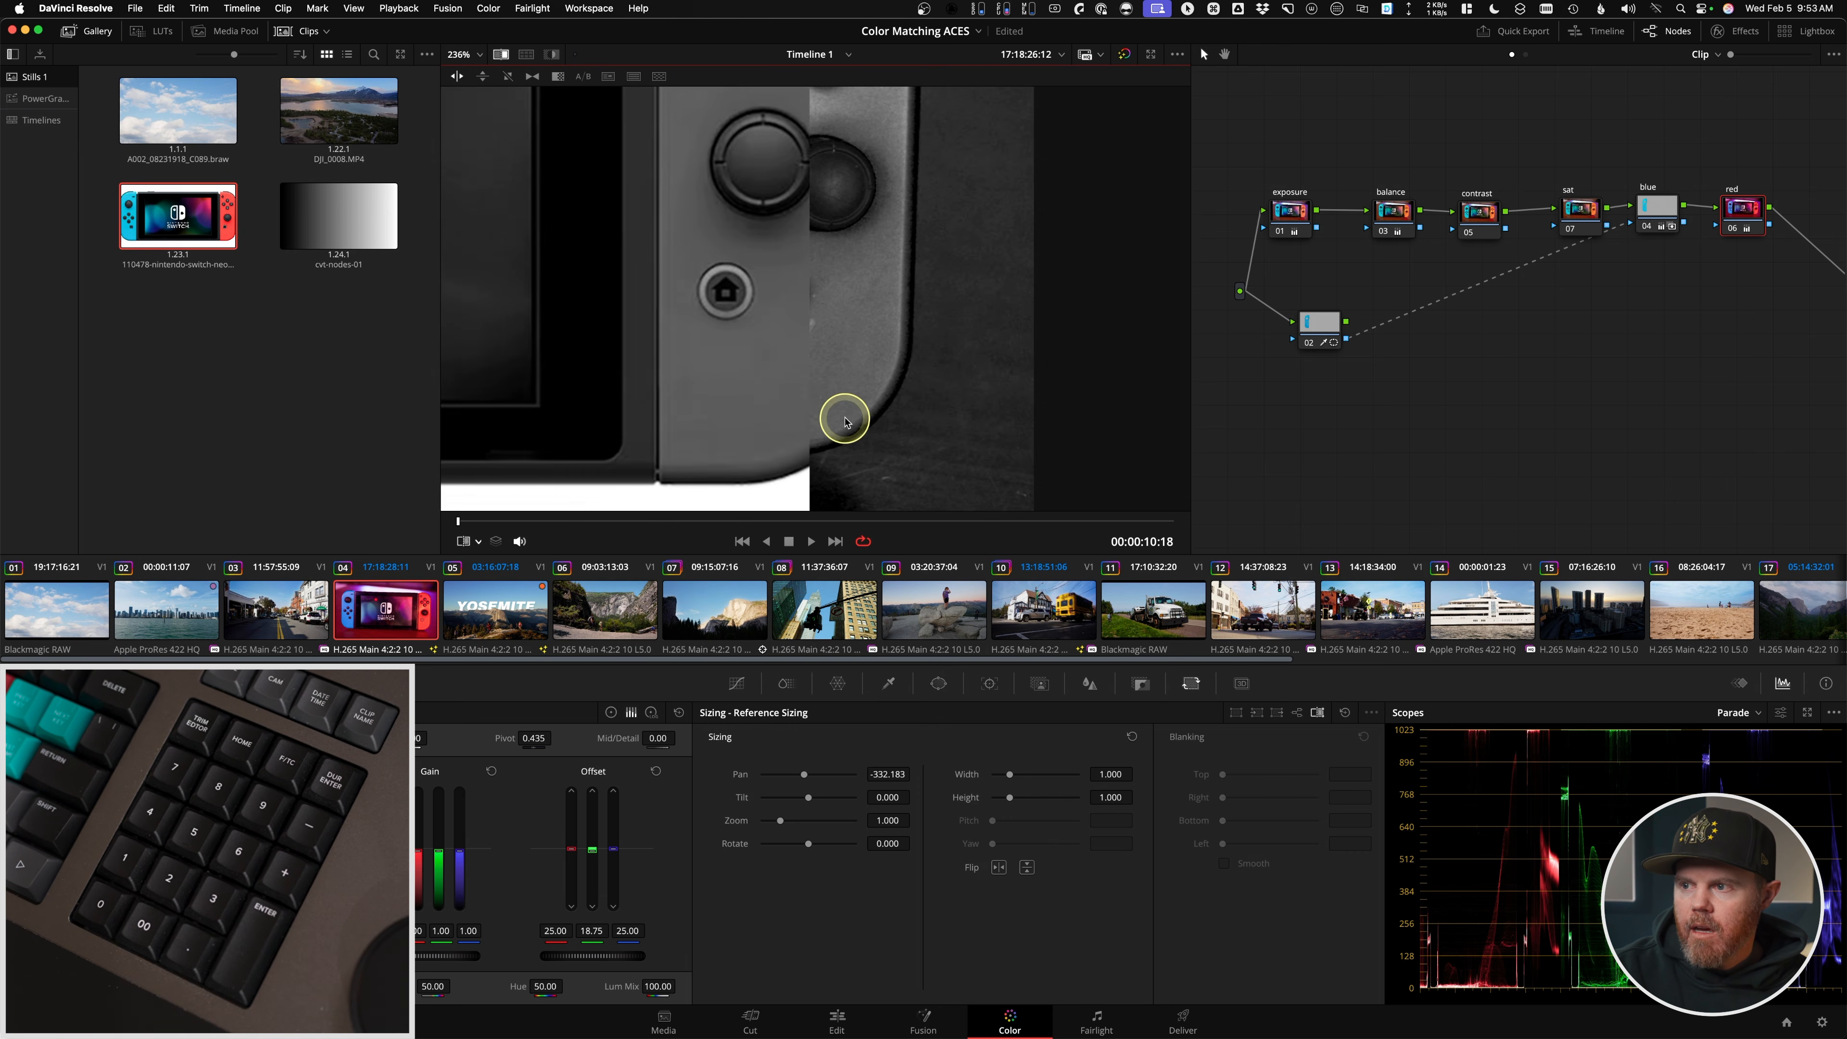
scroll(845, 420, "up", 8)
scroll(873, 364, "down", 2)
scroll(824, 350, "up", 2)
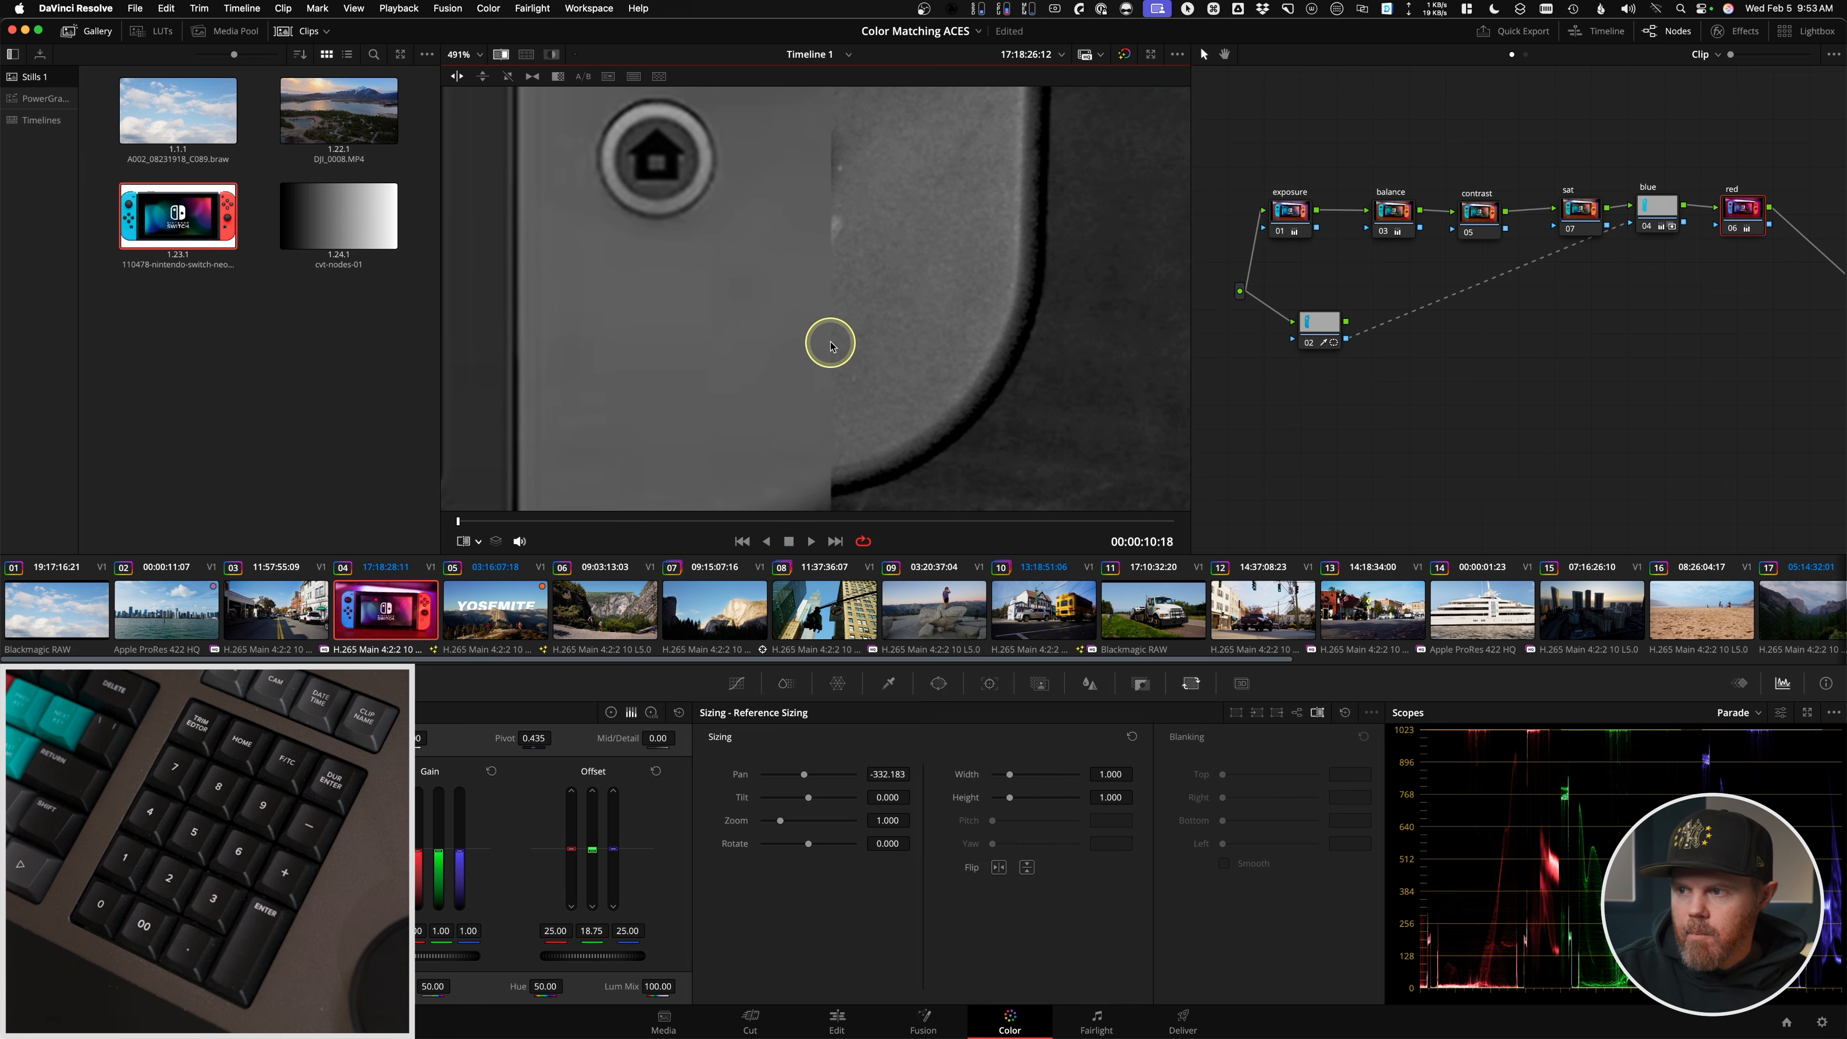
key("8")
key("8")
key("8")
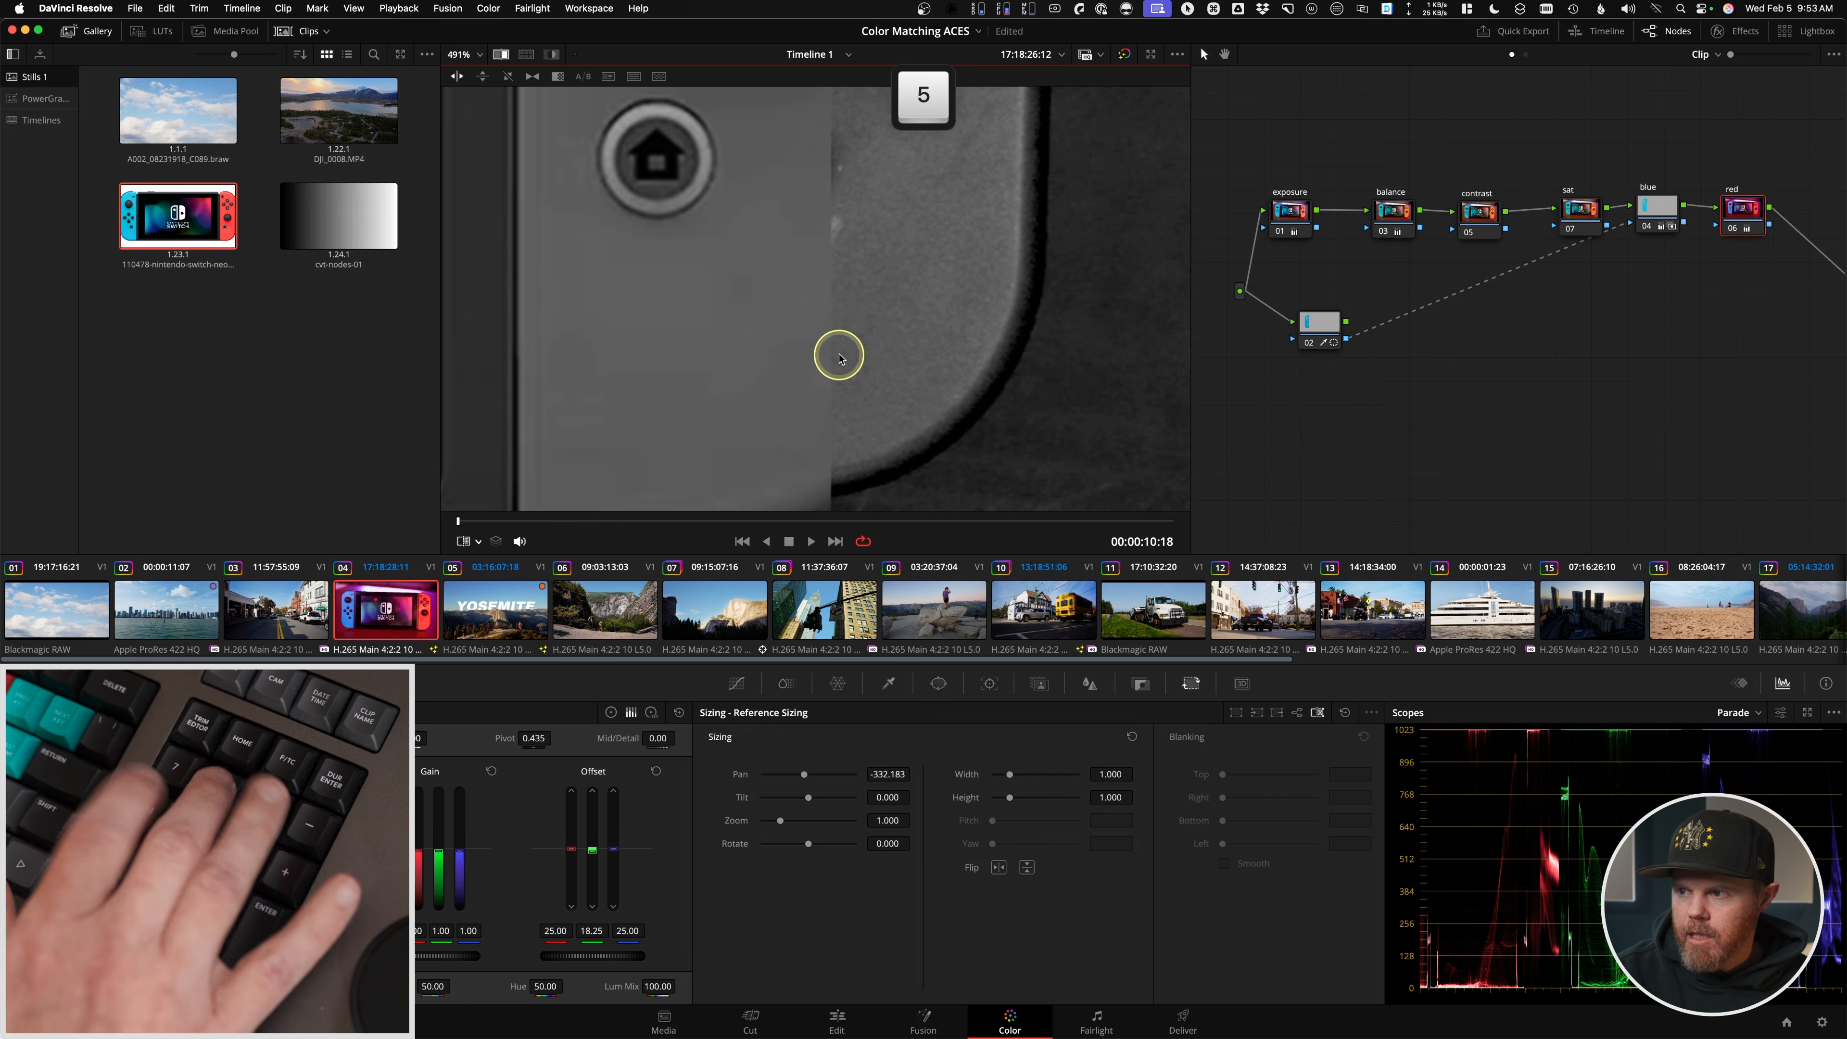
key("5")
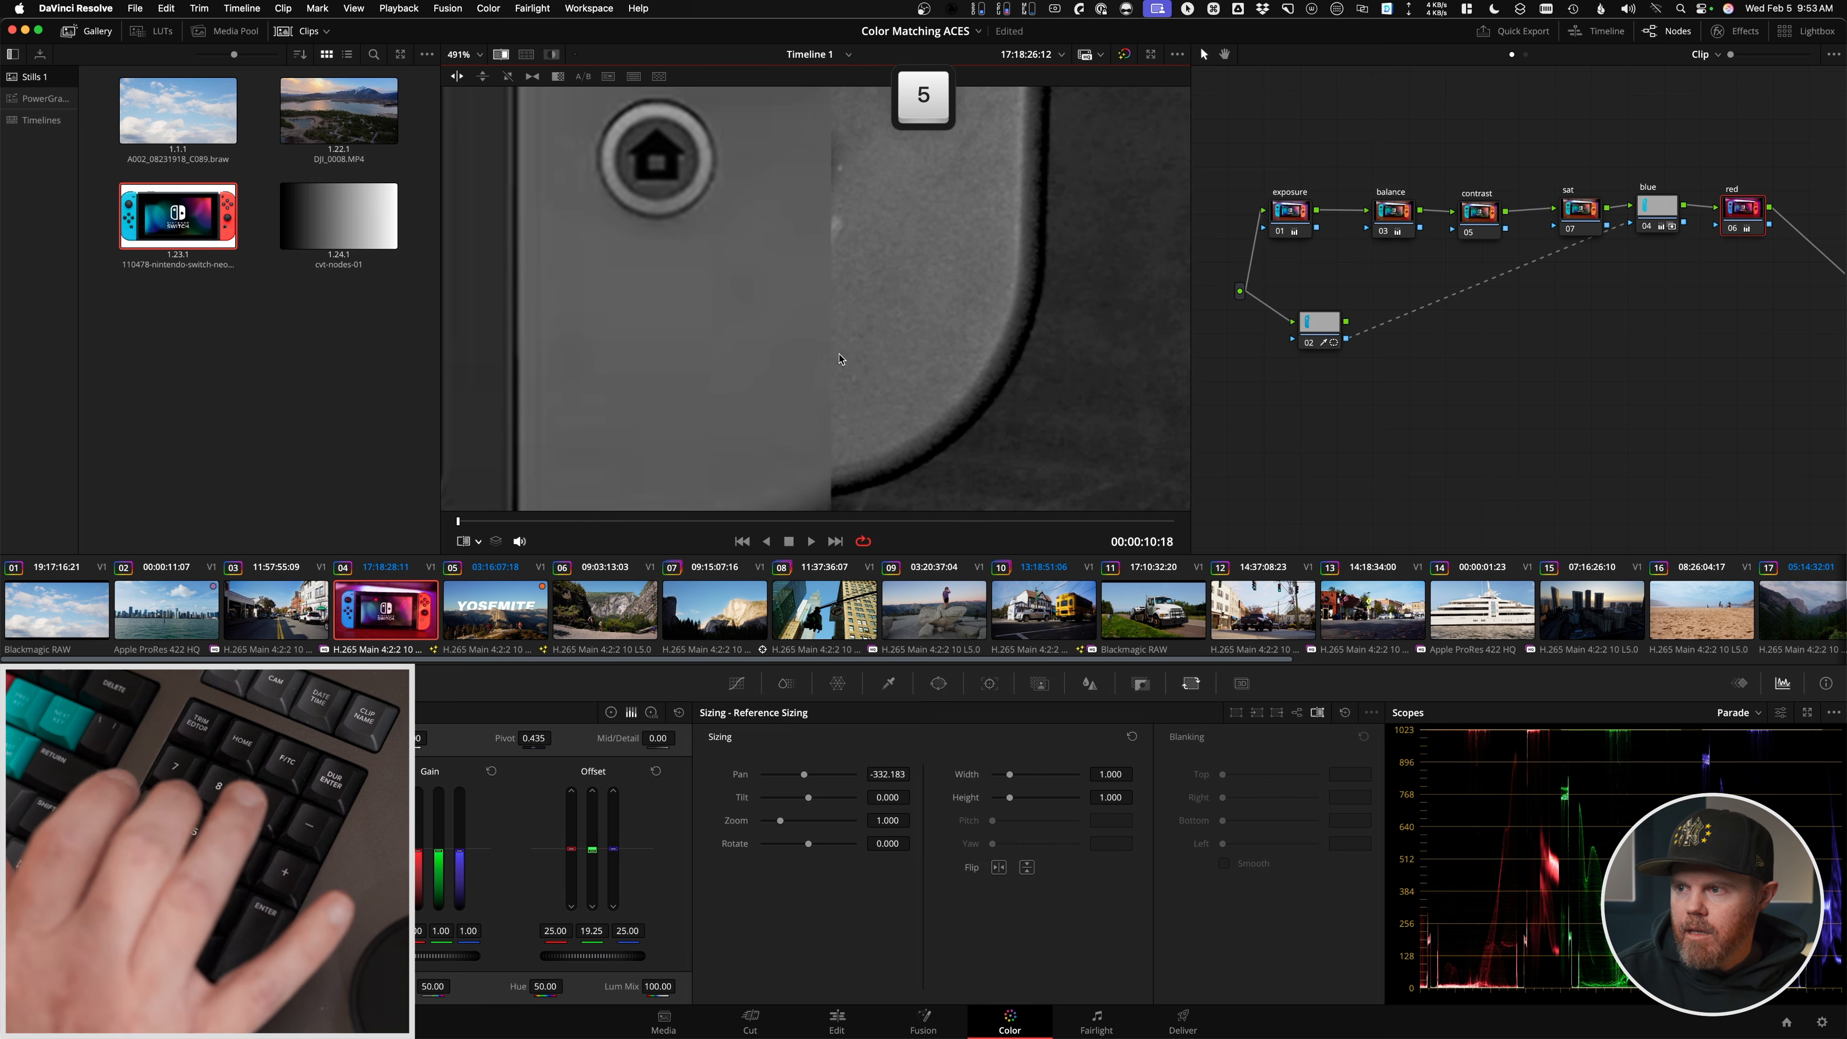
- Check the red channel, then view only the blue channel and raise the red node's blue offset to 26.00
key("r")
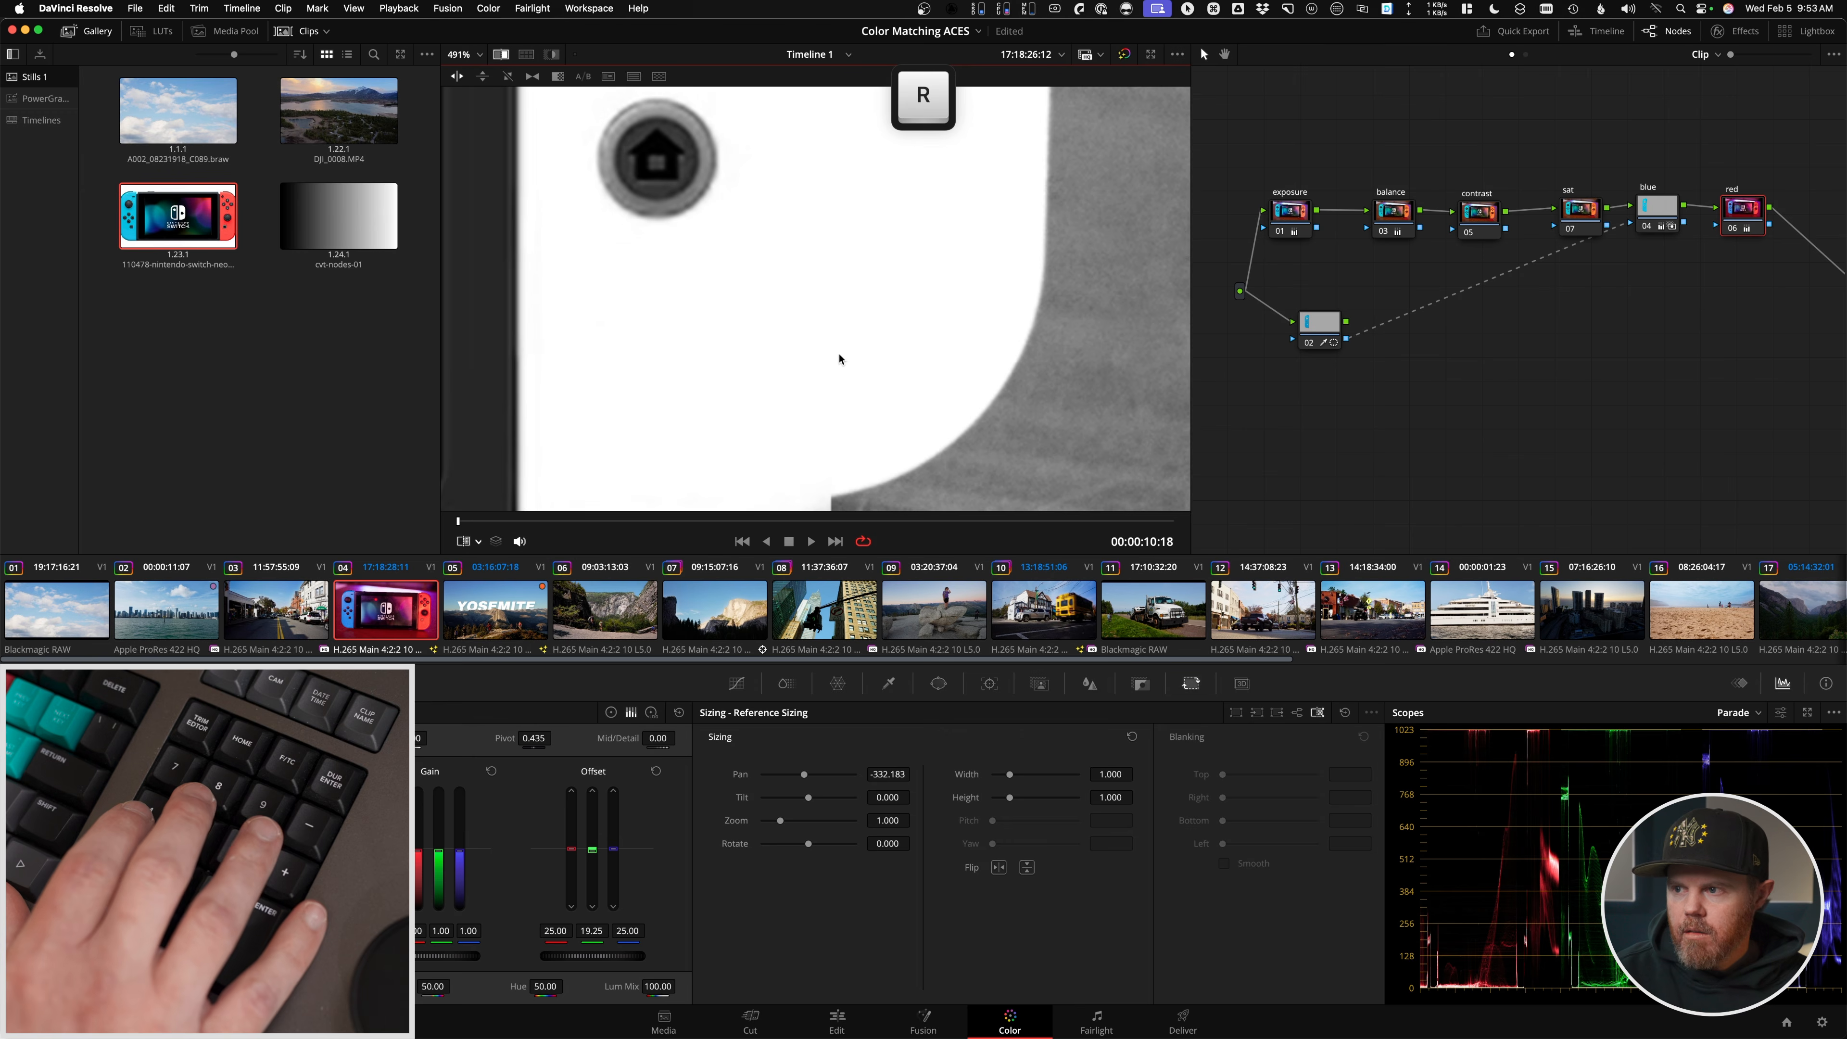
key("b")
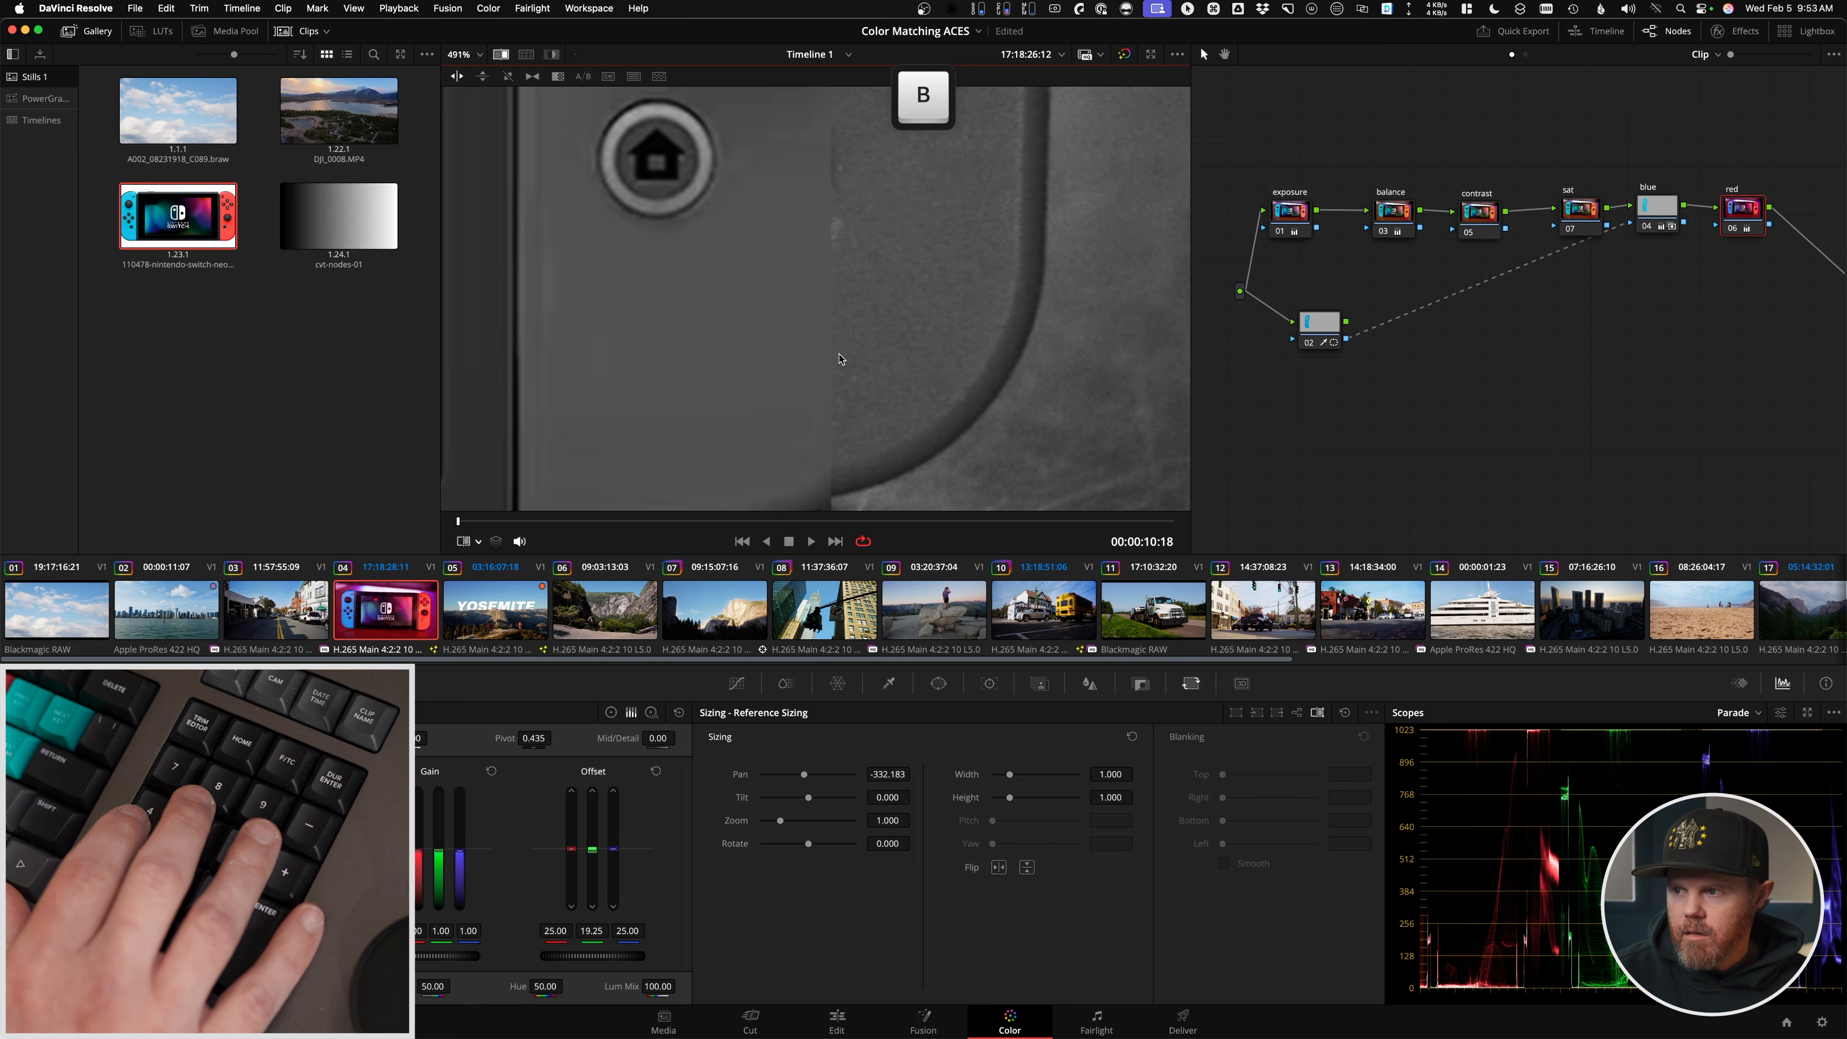
key("9")
key("6")
key("6")
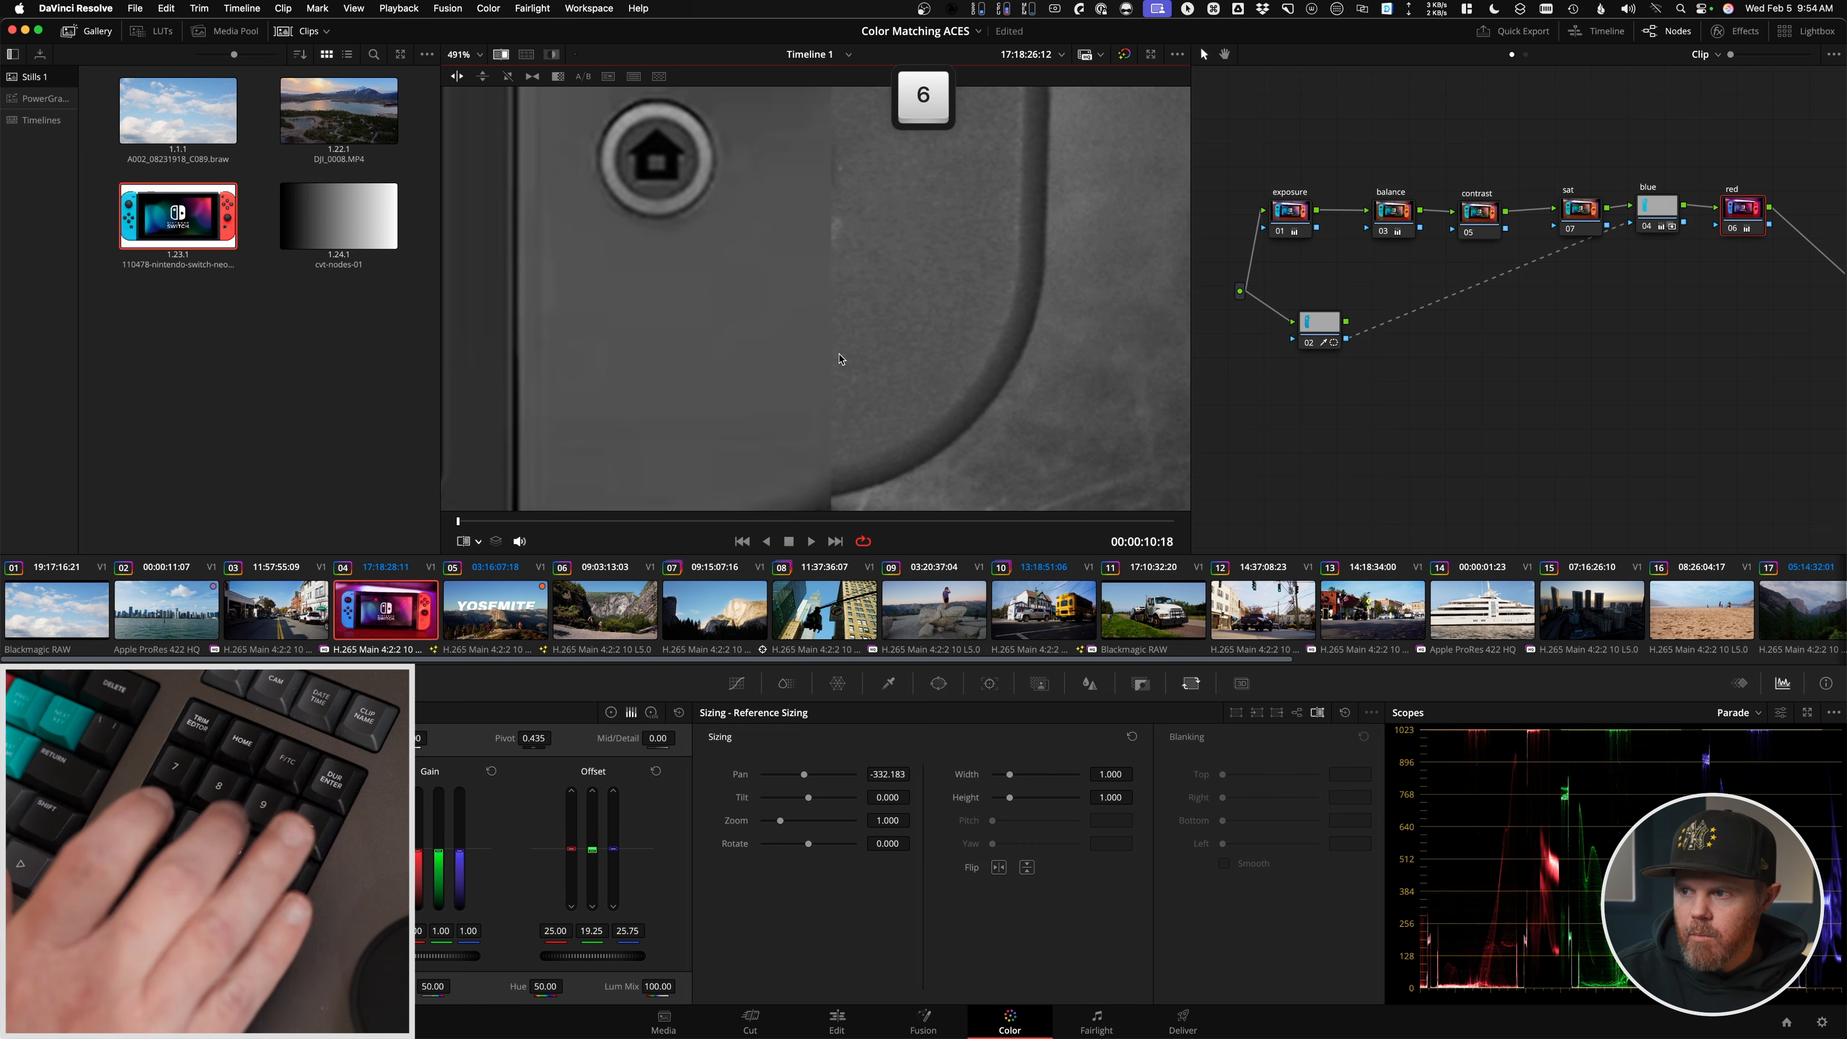
key("9")
key("9")
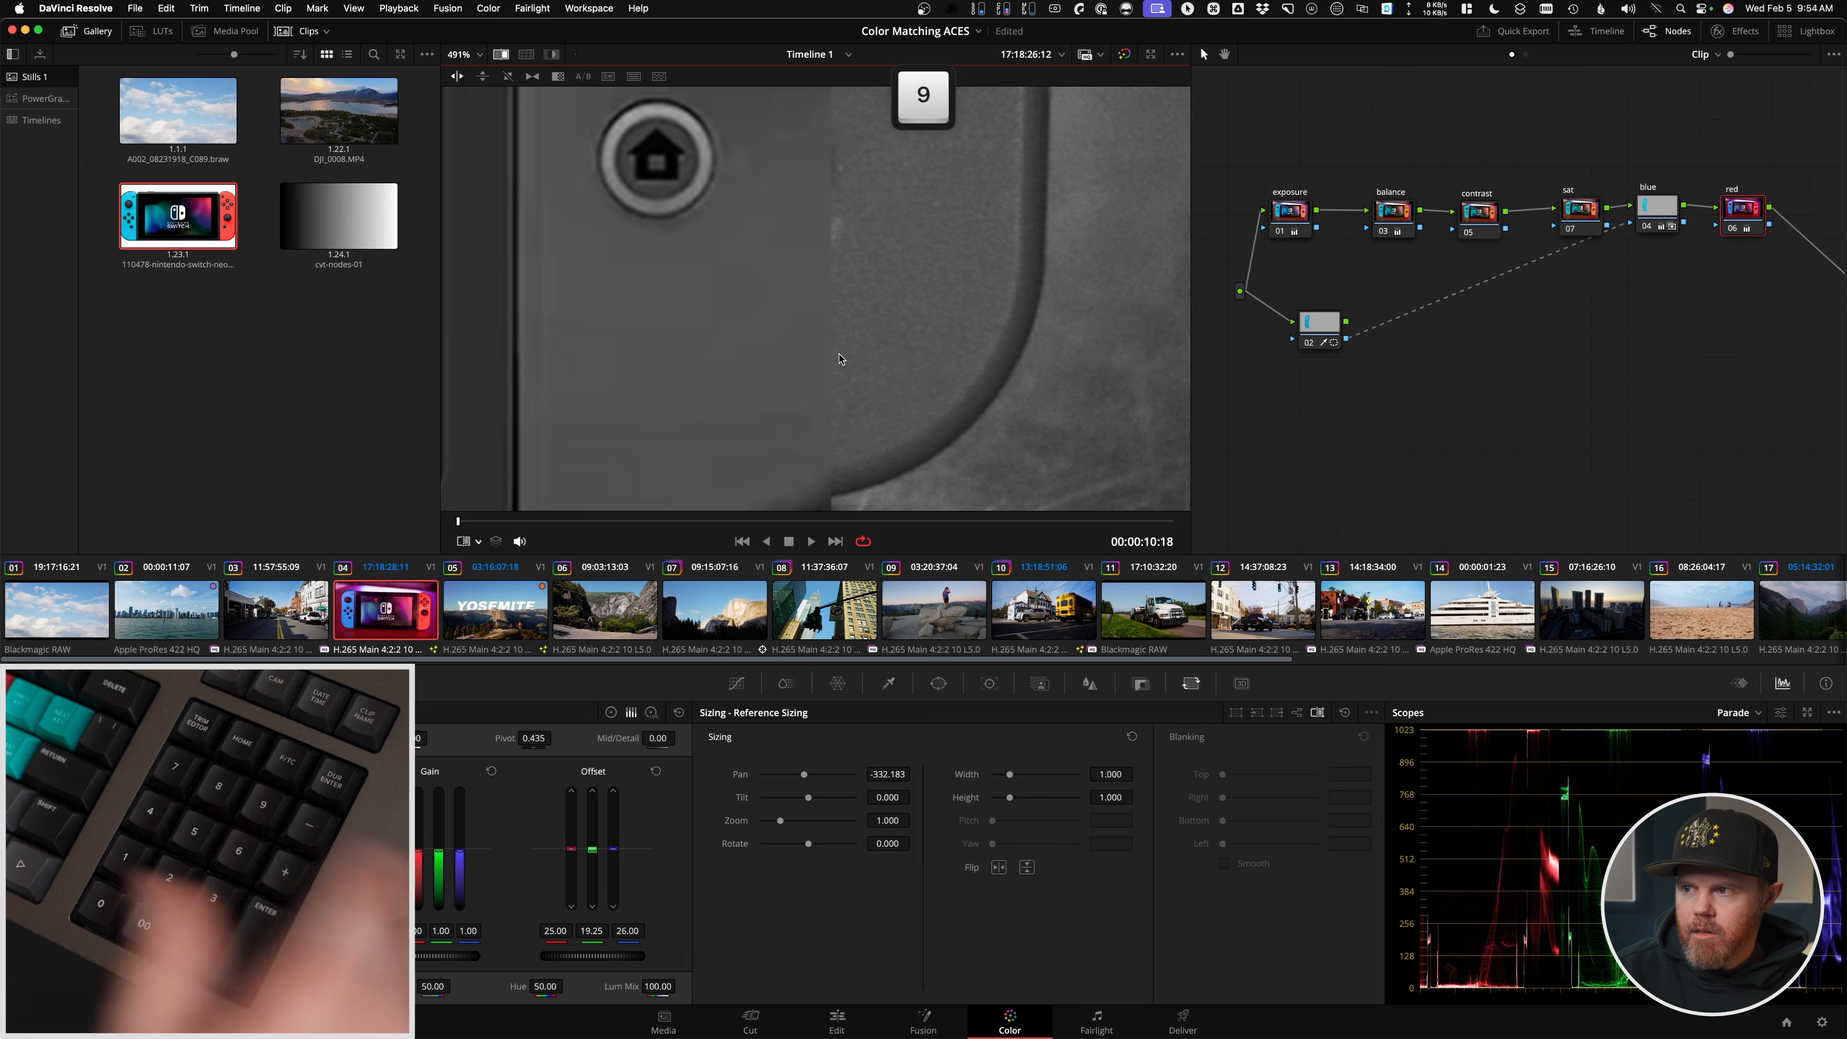
- Compare the red controller across the wipe in single channels and full color, then turn off the wipe and show the whole frame
scroll(856, 350, "down", 2)
scroll(856, 347, "down", 1)
left_click_drag(854, 346, 826, 461)
key("r")
key("b")
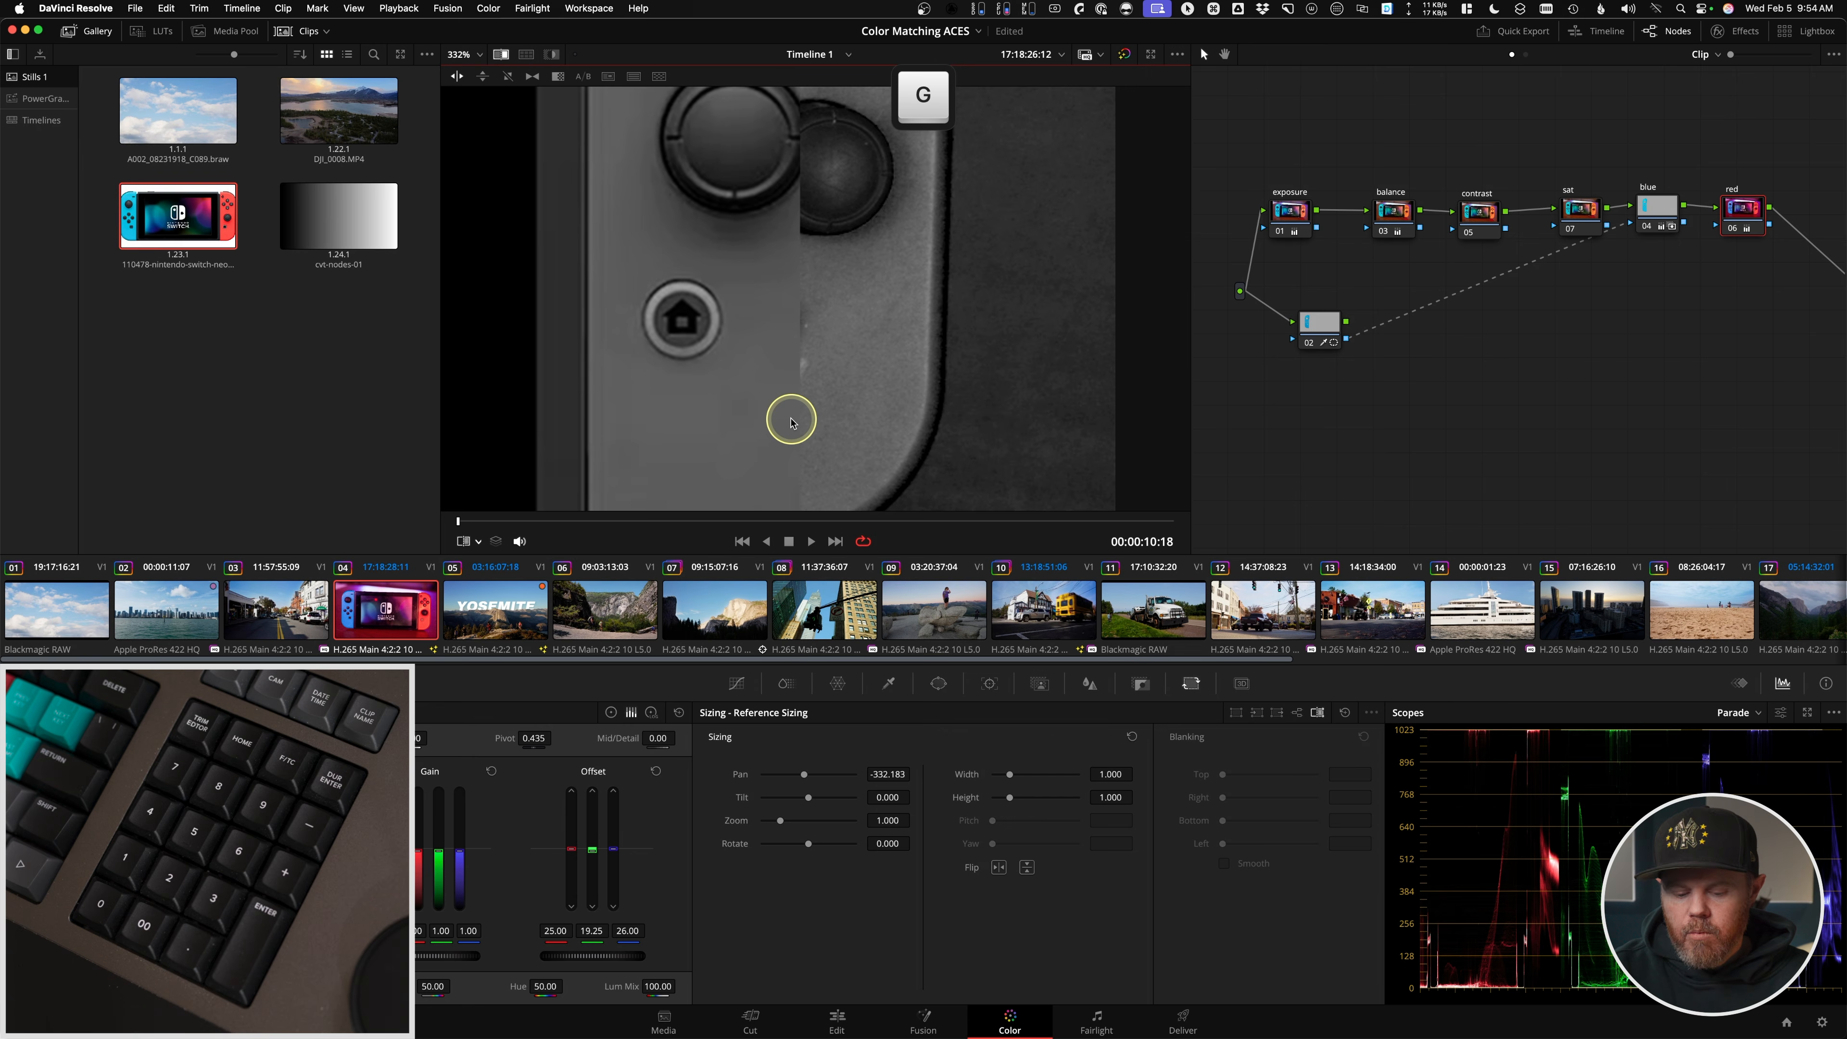
key("c")
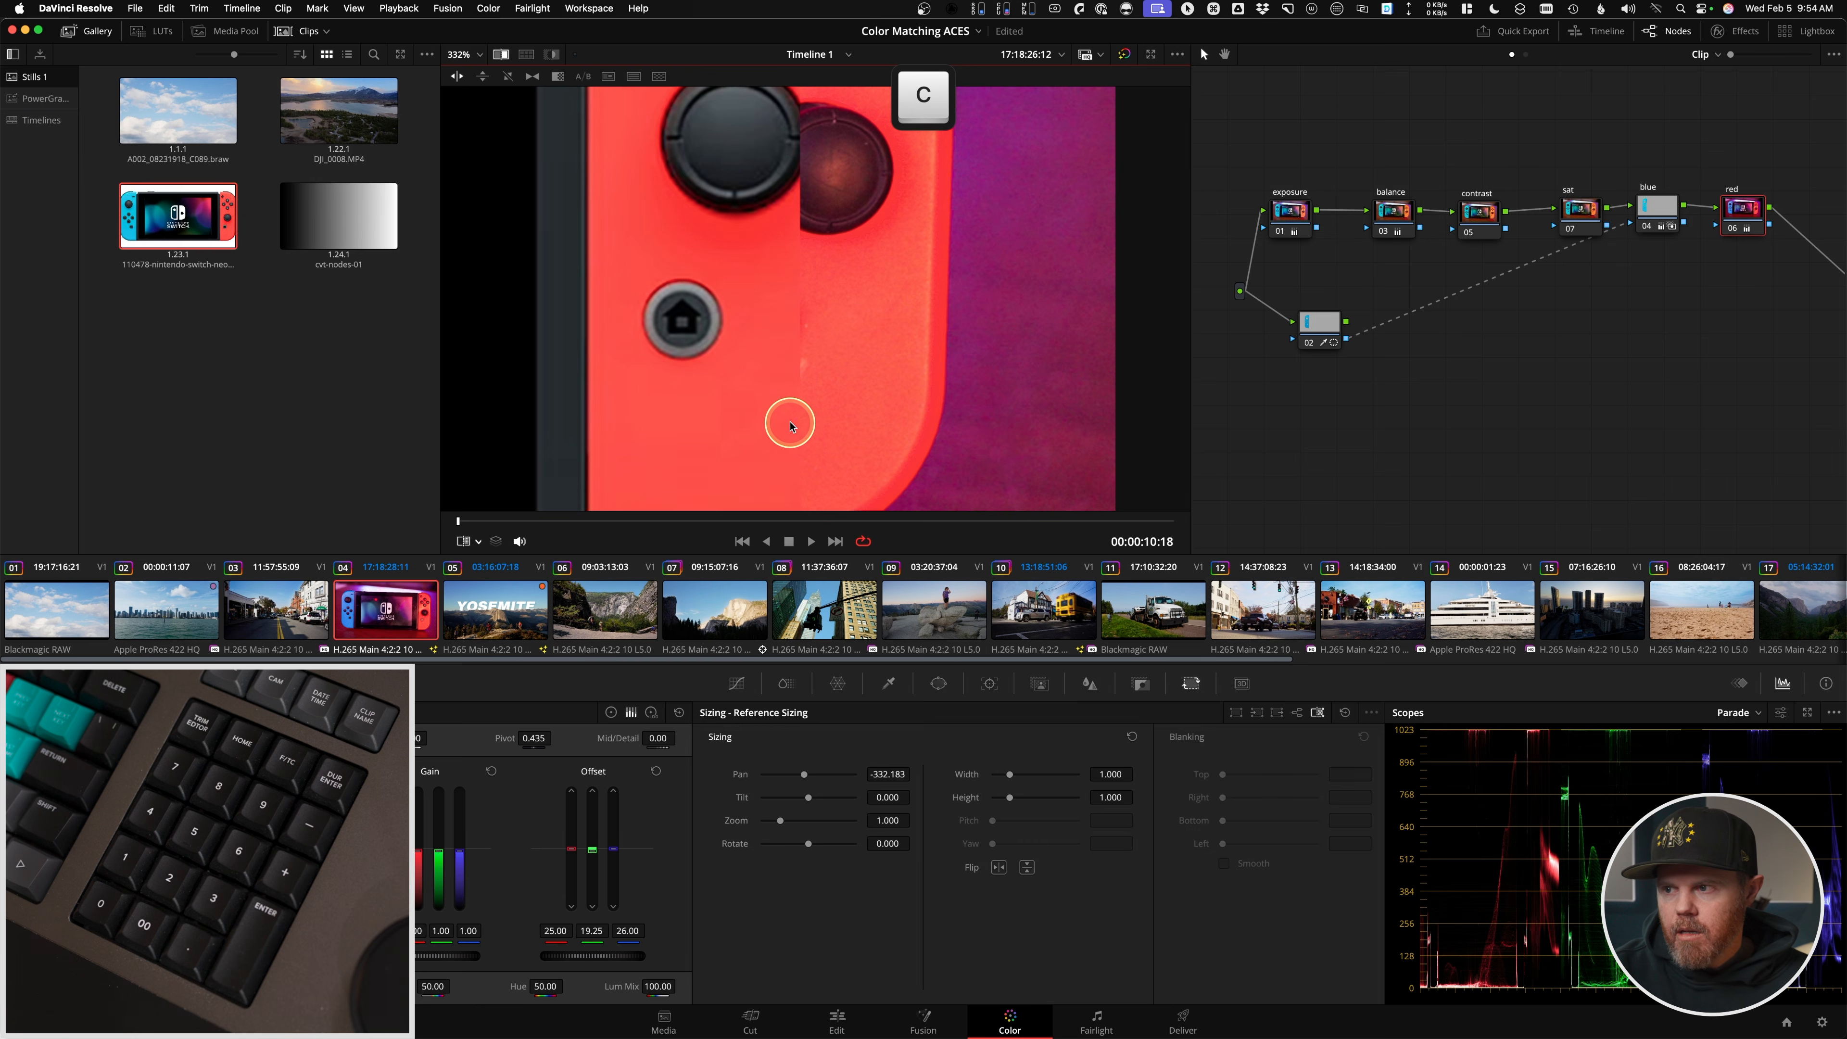
mouse_move(793, 413)
left_mouse_down()
mouse_move(956, 391)
mouse_move(631, 400)
mouse_move(811, 391)
mouse_move(756, 383)
mouse_move(767, 401)
left_mouse_up()
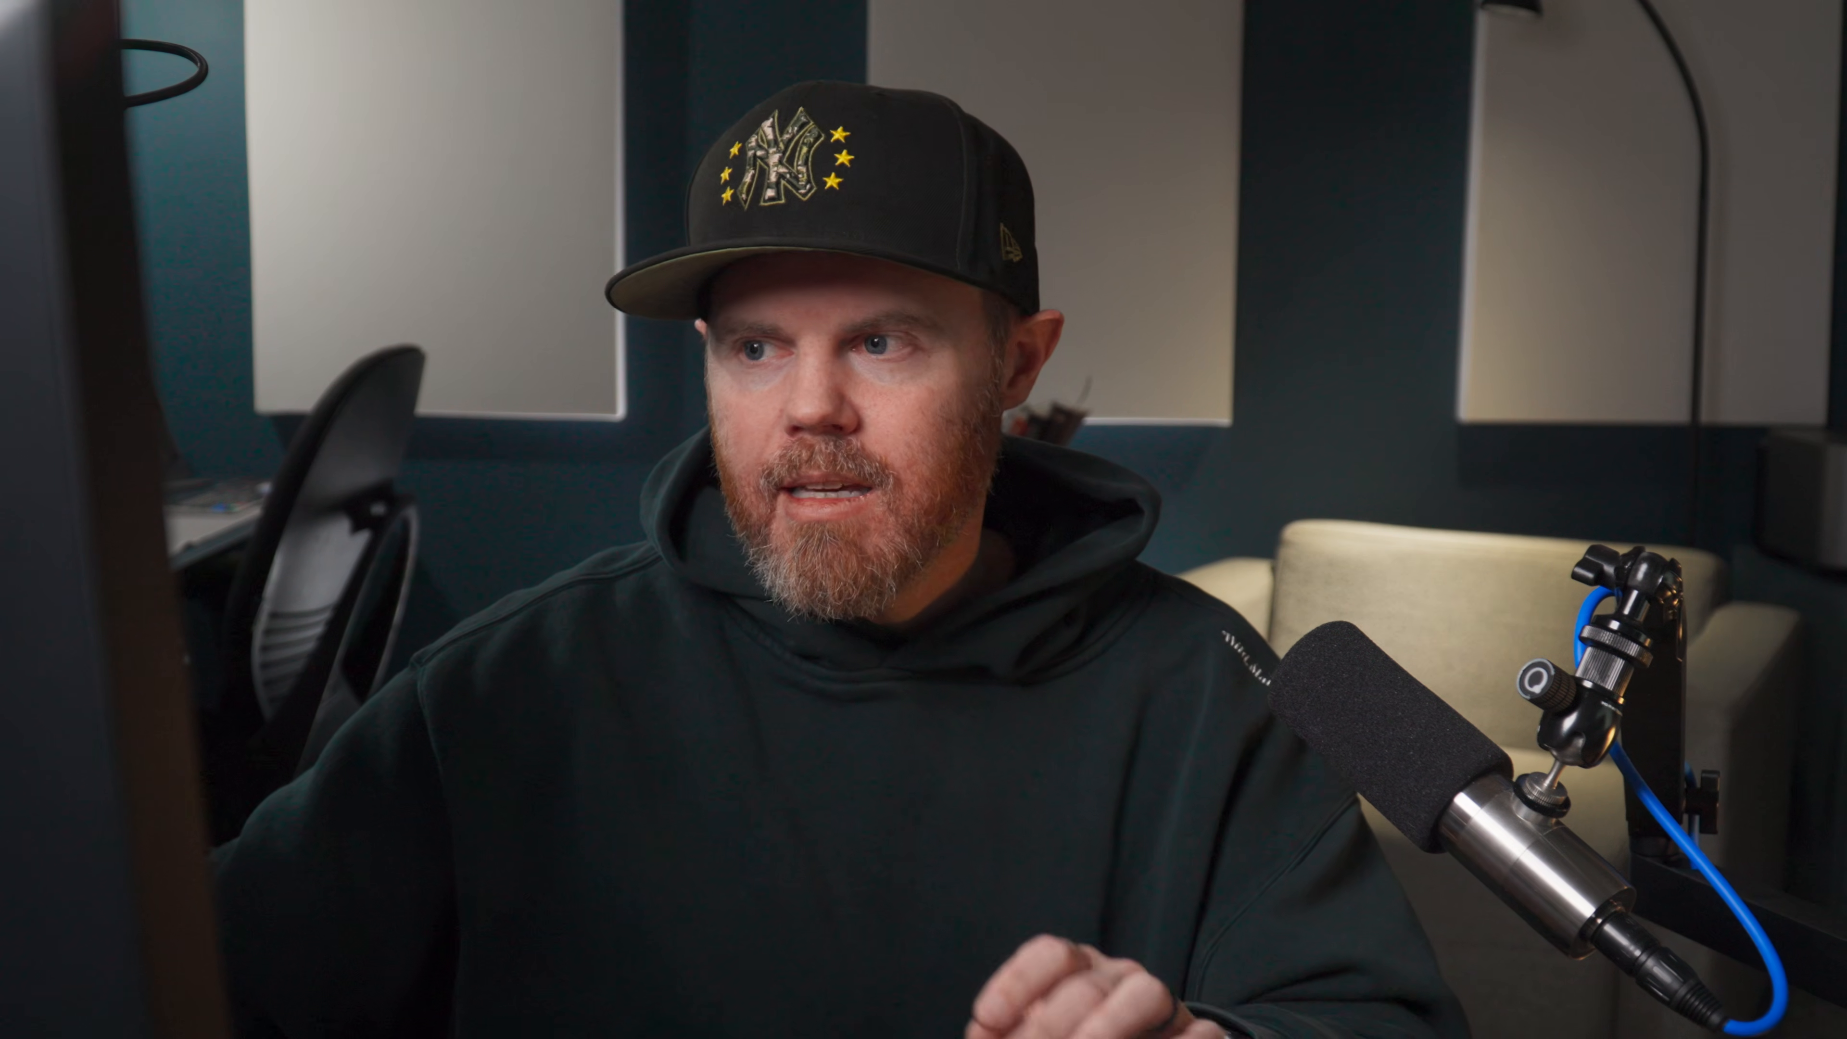
key("super+w")
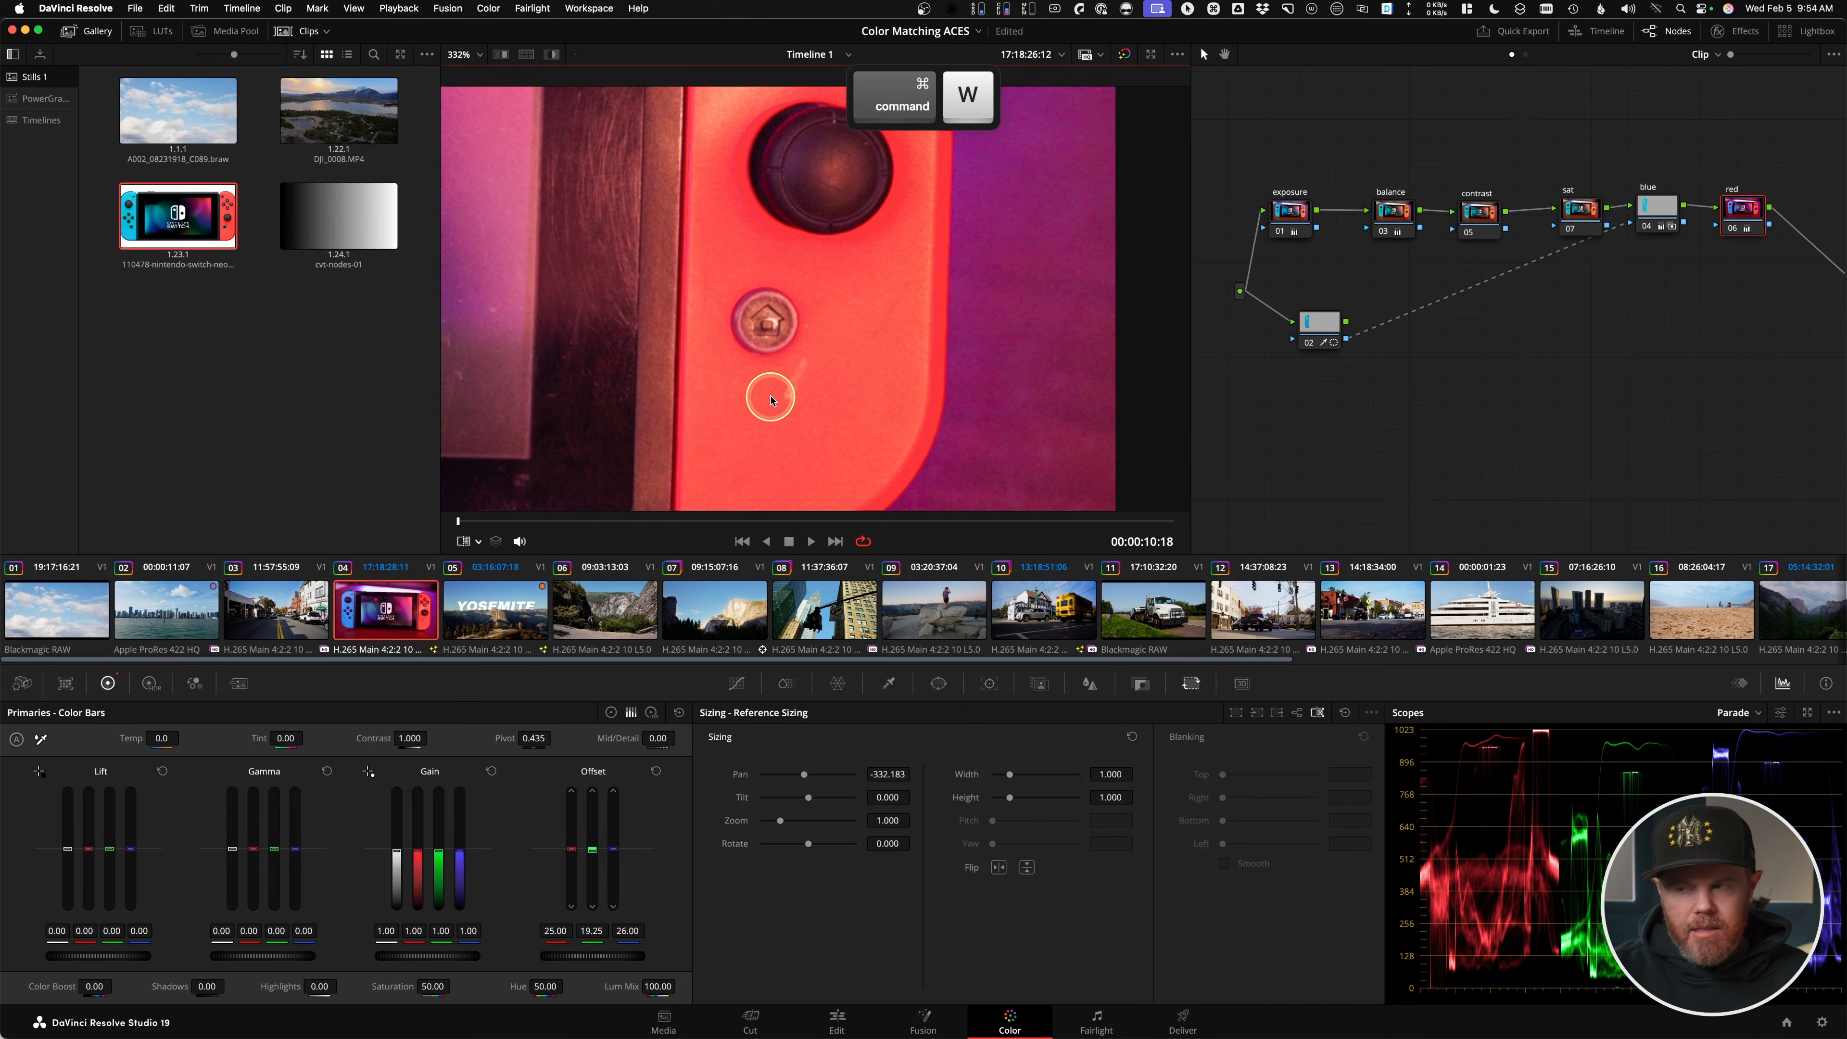
key("z")
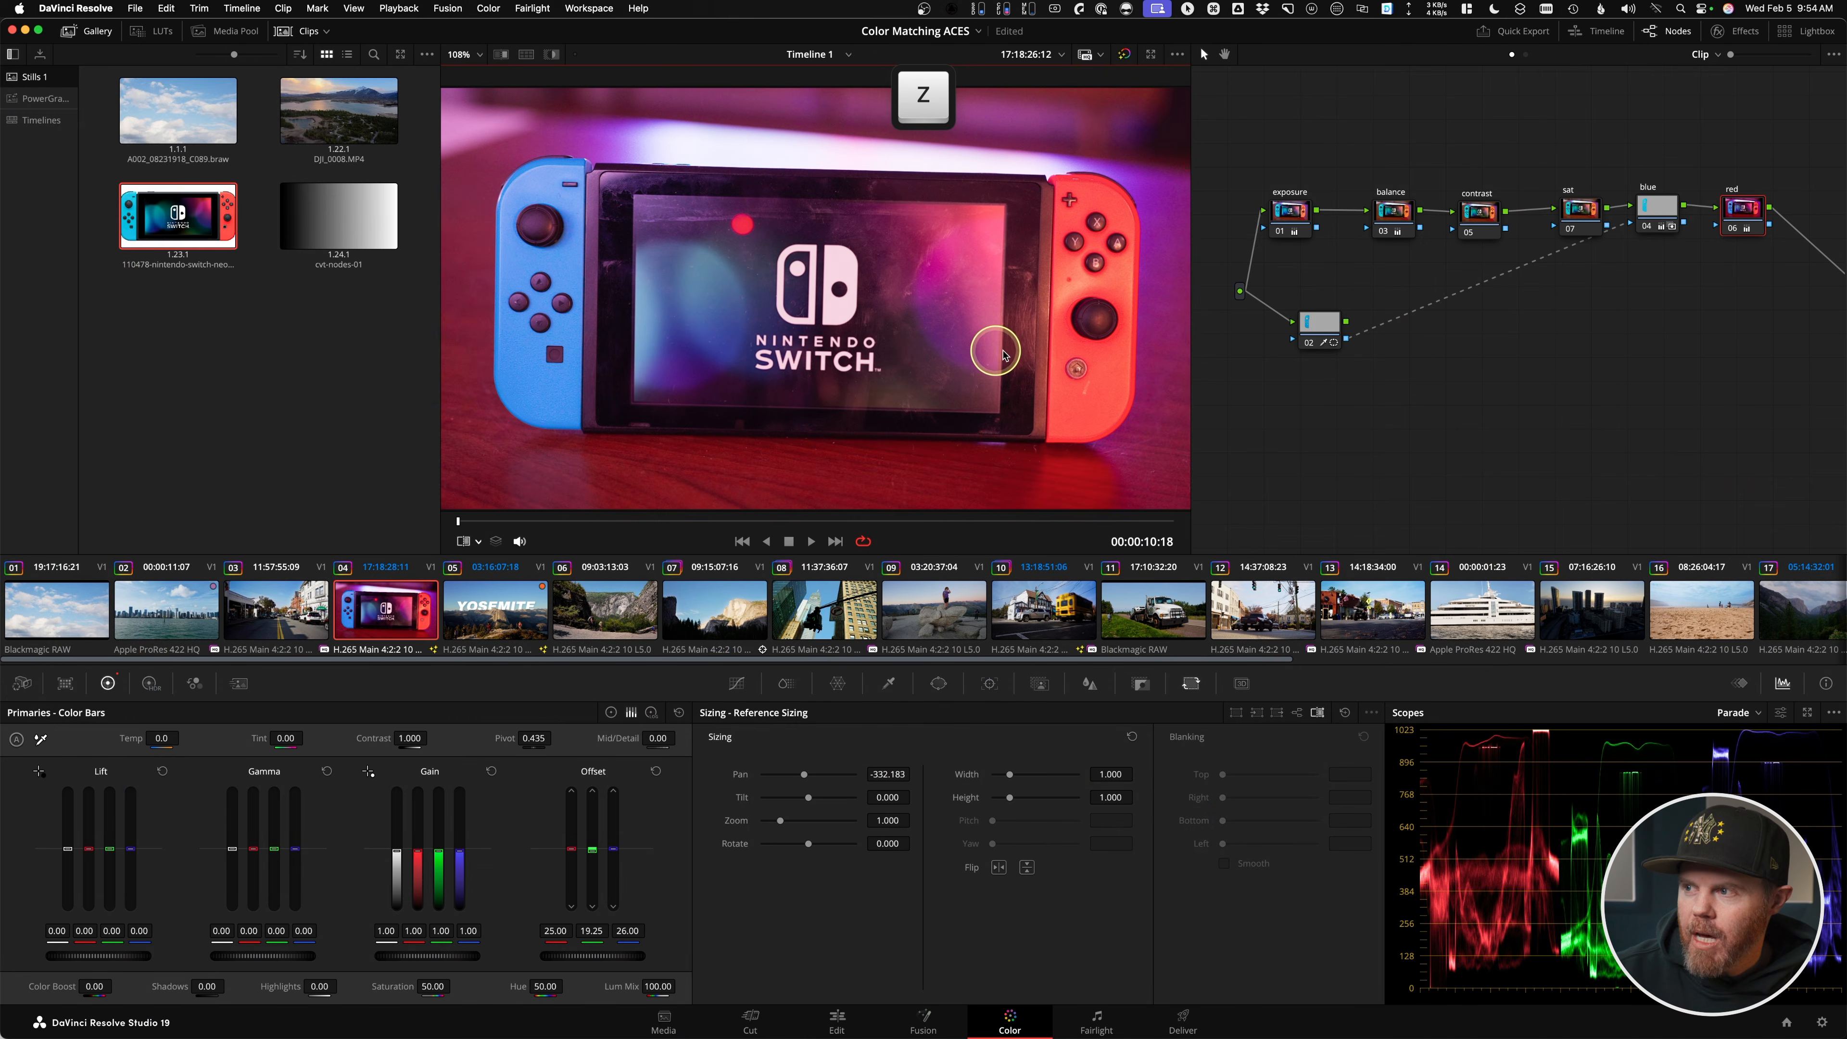
- Add an unconnected corrector node below the blue controller's key node and feed it from the source input
left_click_drag(1314, 329, 1323, 302)
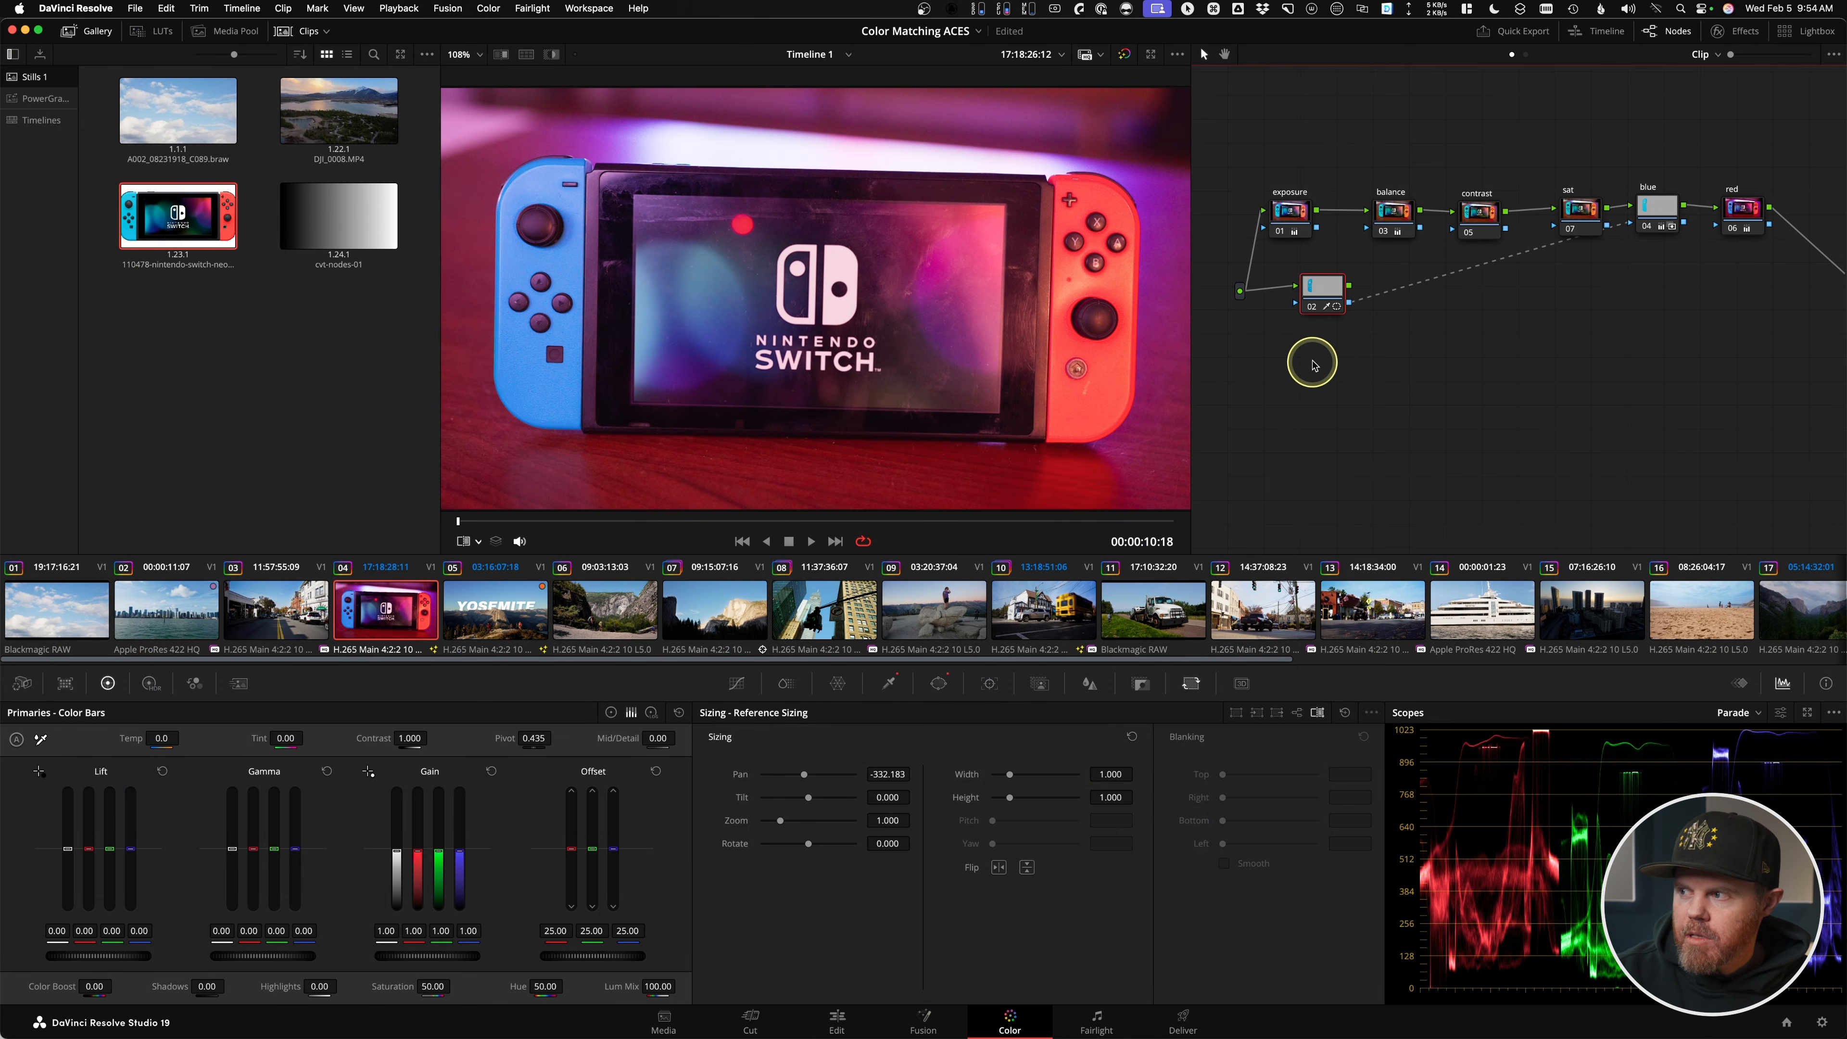
right_click(1258, 386)
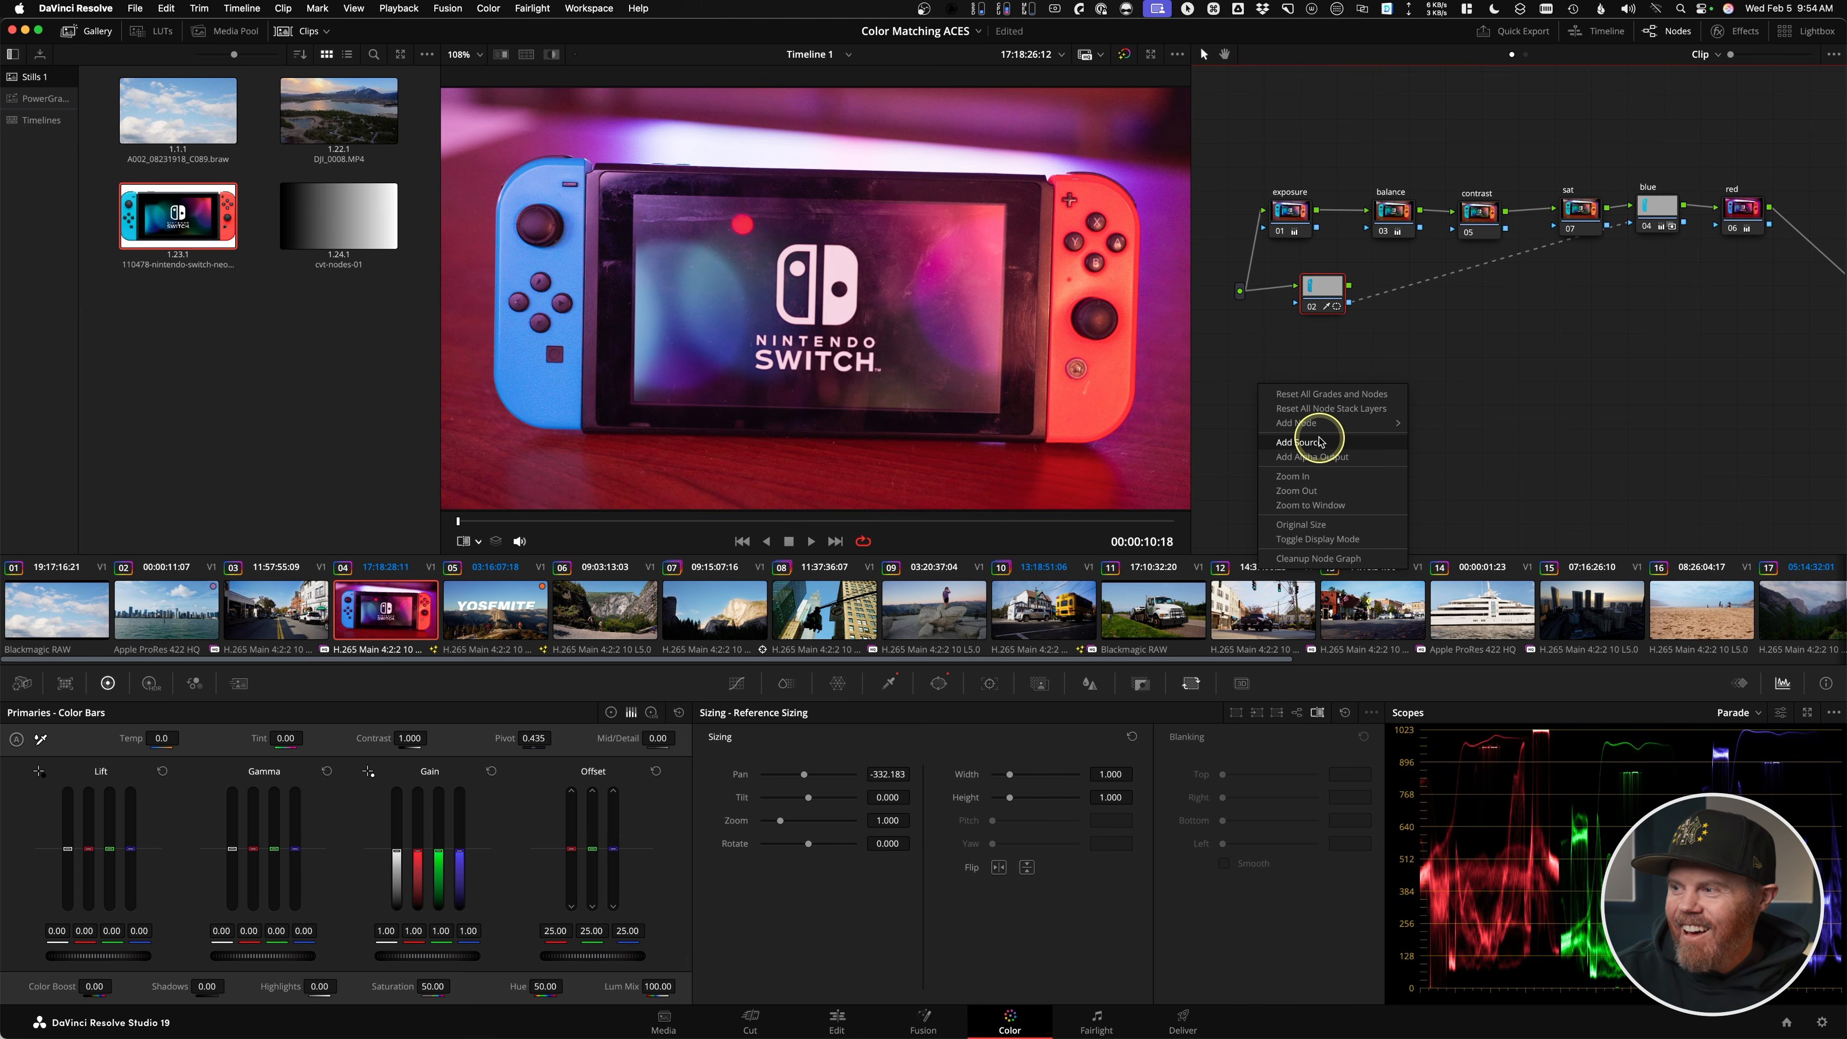
mouse_move(1316, 423)
left_click(1422, 424)
left_click_drag(1254, 314, 1322, 374)
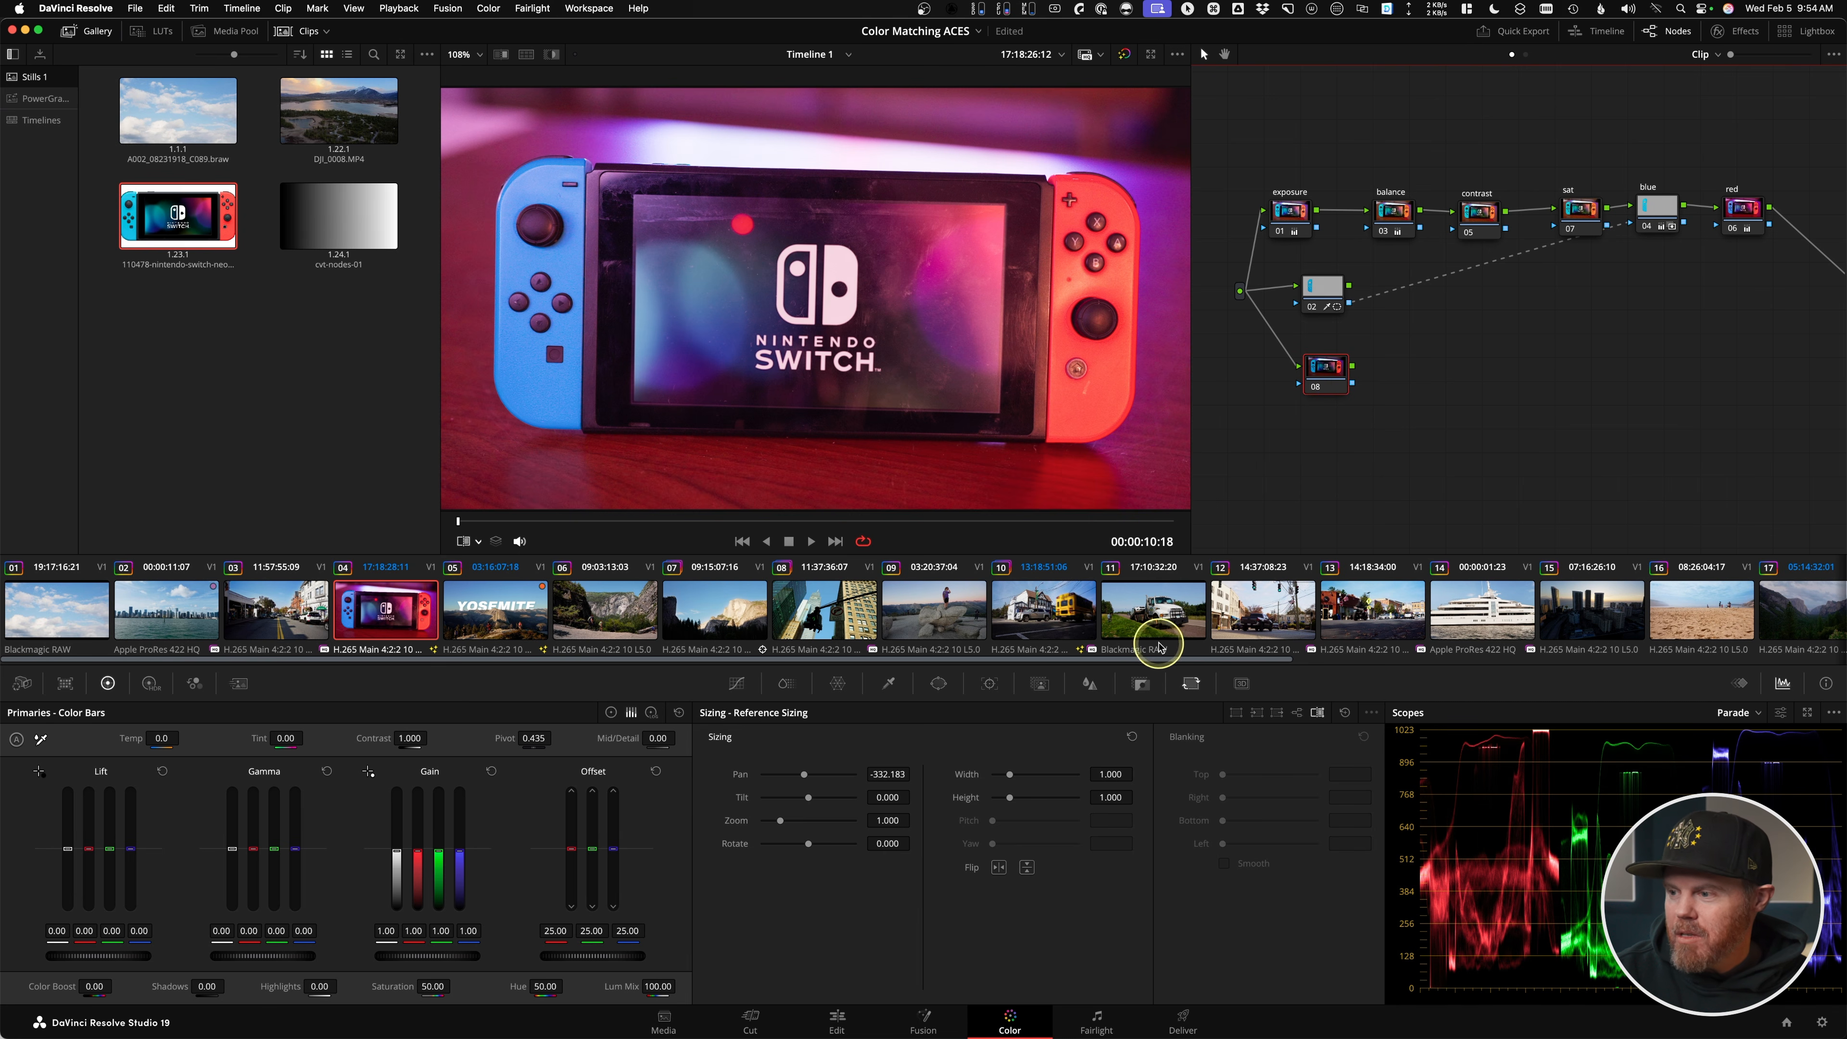
- Sample the red controller with the 3D qualifier on the new node and display the key as a black-and-white matte
left_click(888, 683)
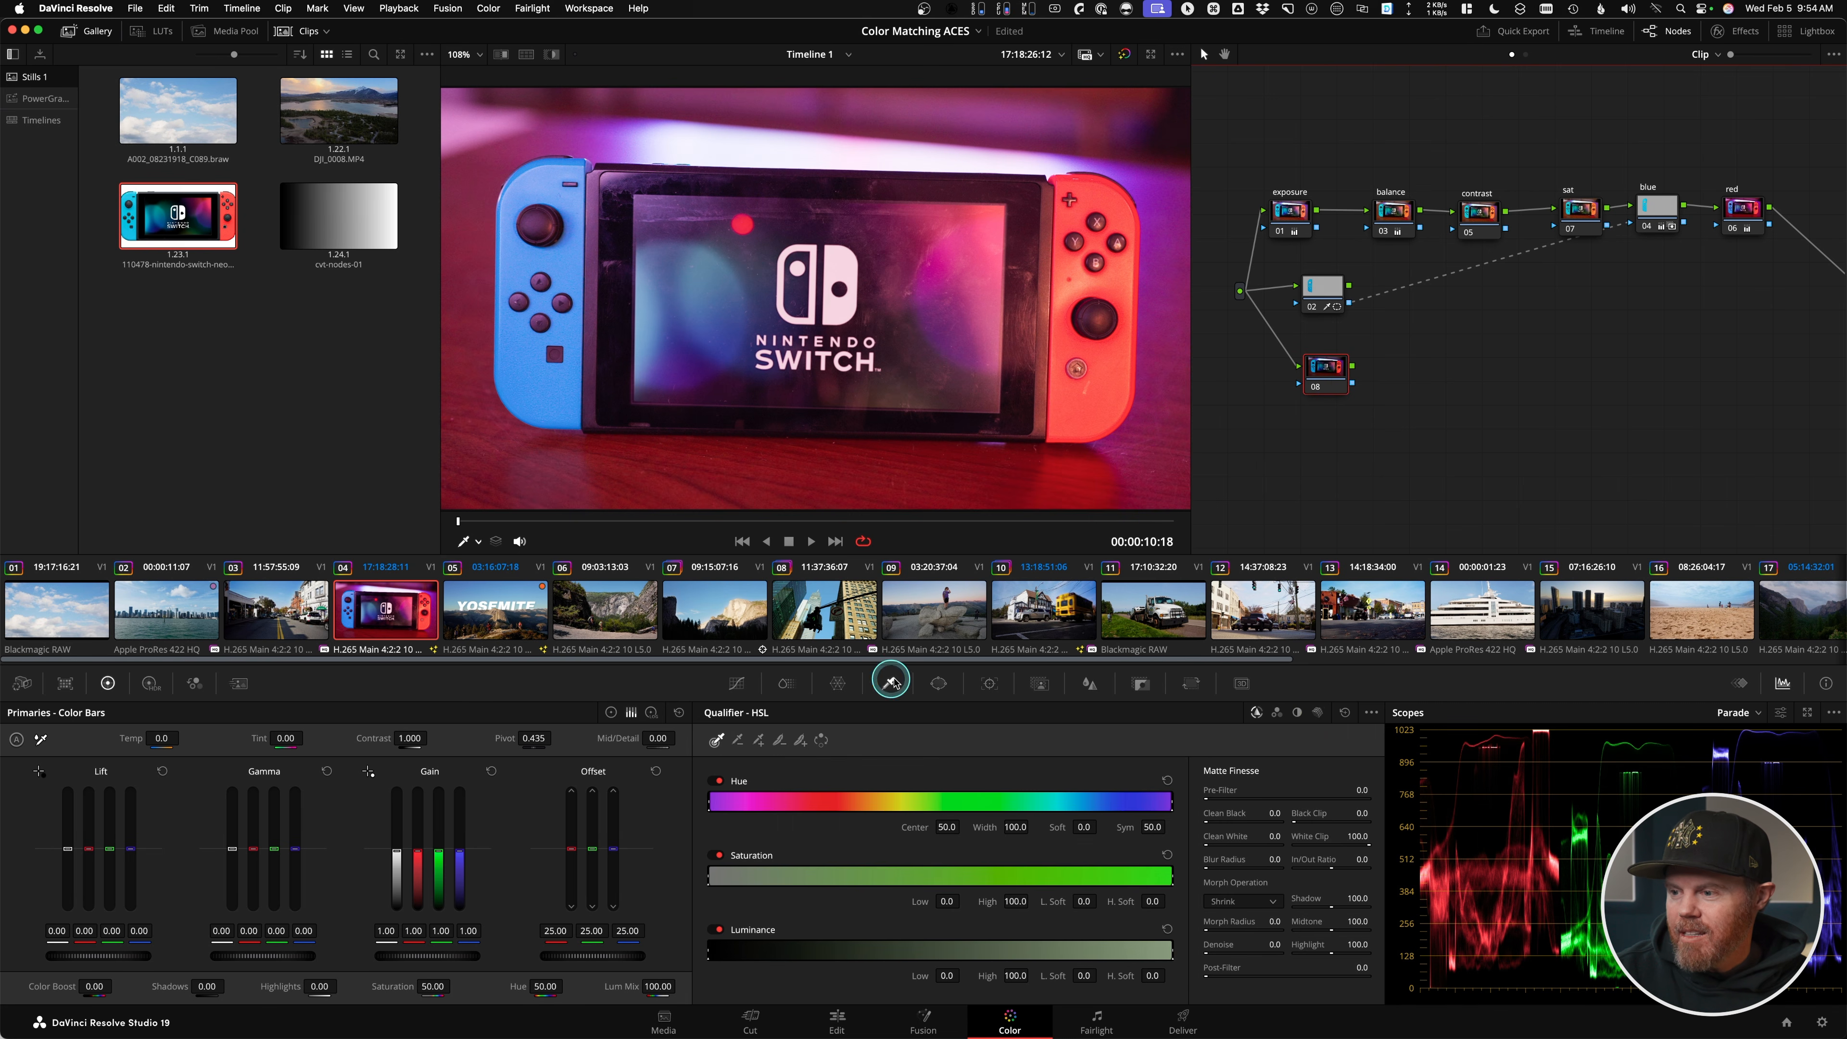
left_click(1318, 717)
mouse_move(1138, 280)
left_mouse_down()
mouse_move(1111, 370)
mouse_move(1088, 342)
left_mouse_up()
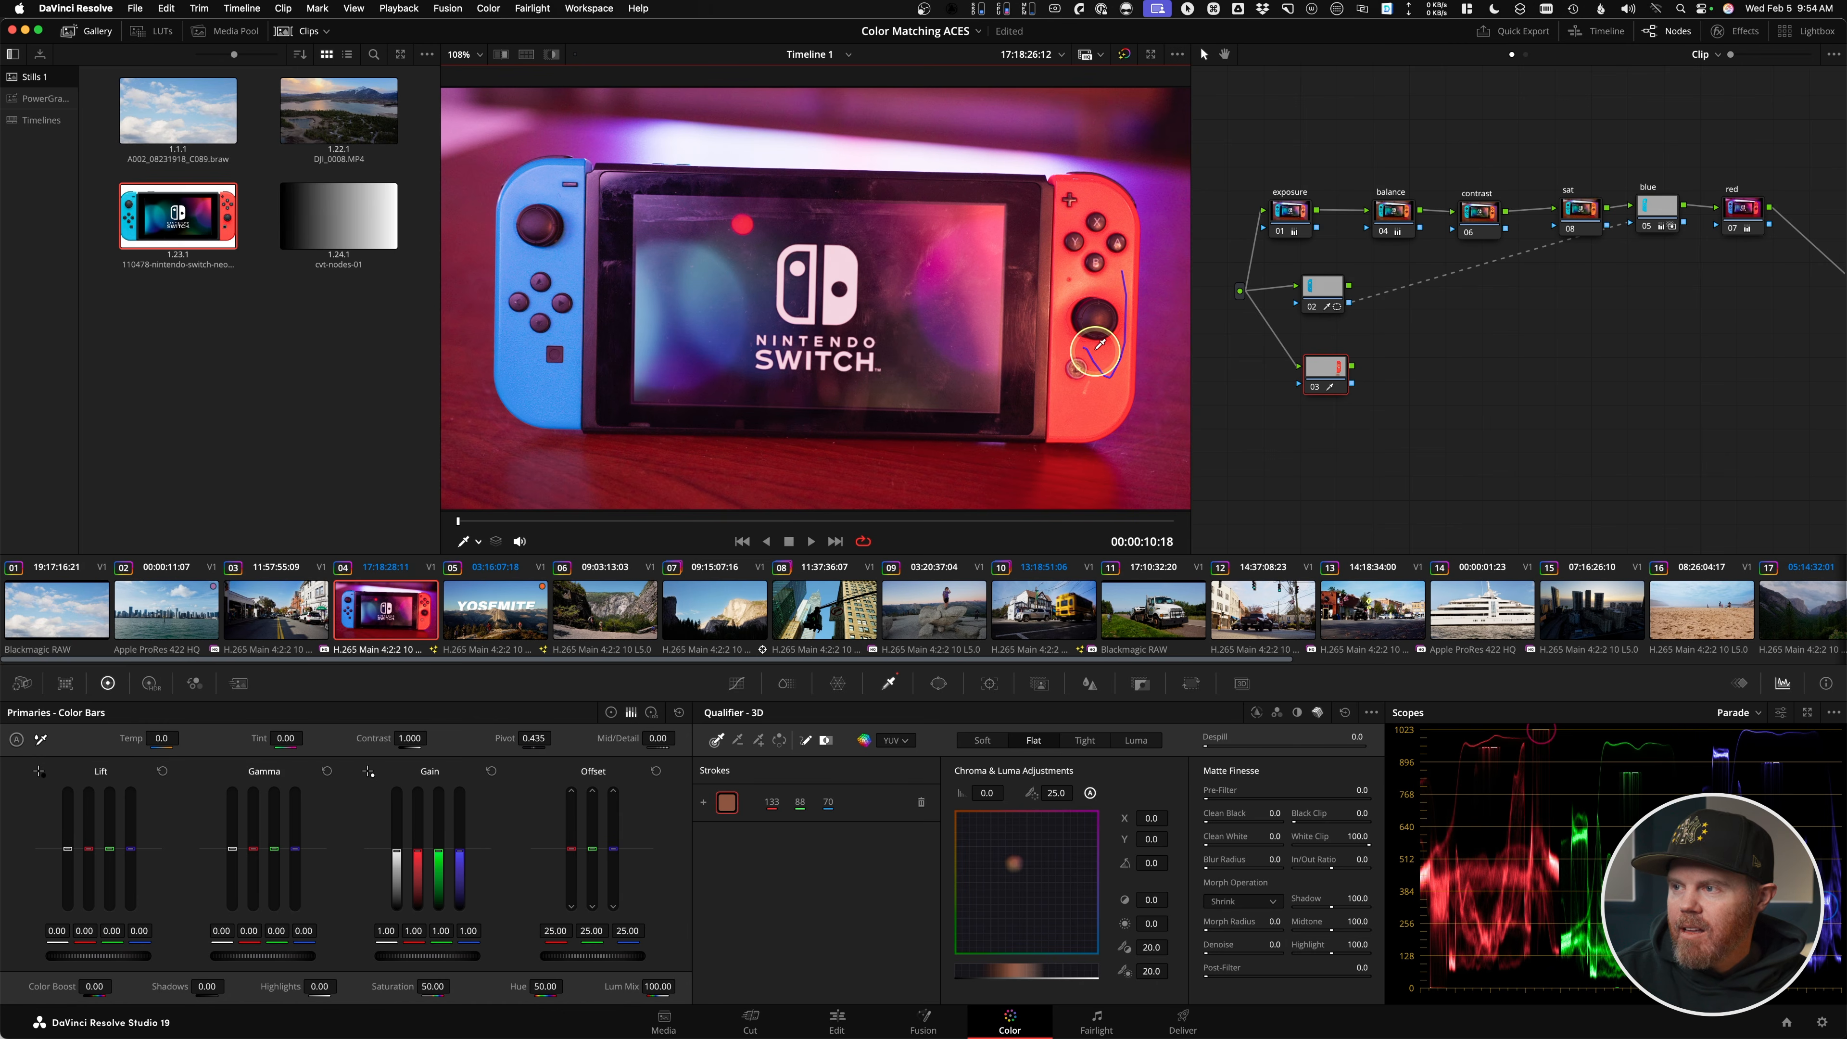
left_click(551, 55)
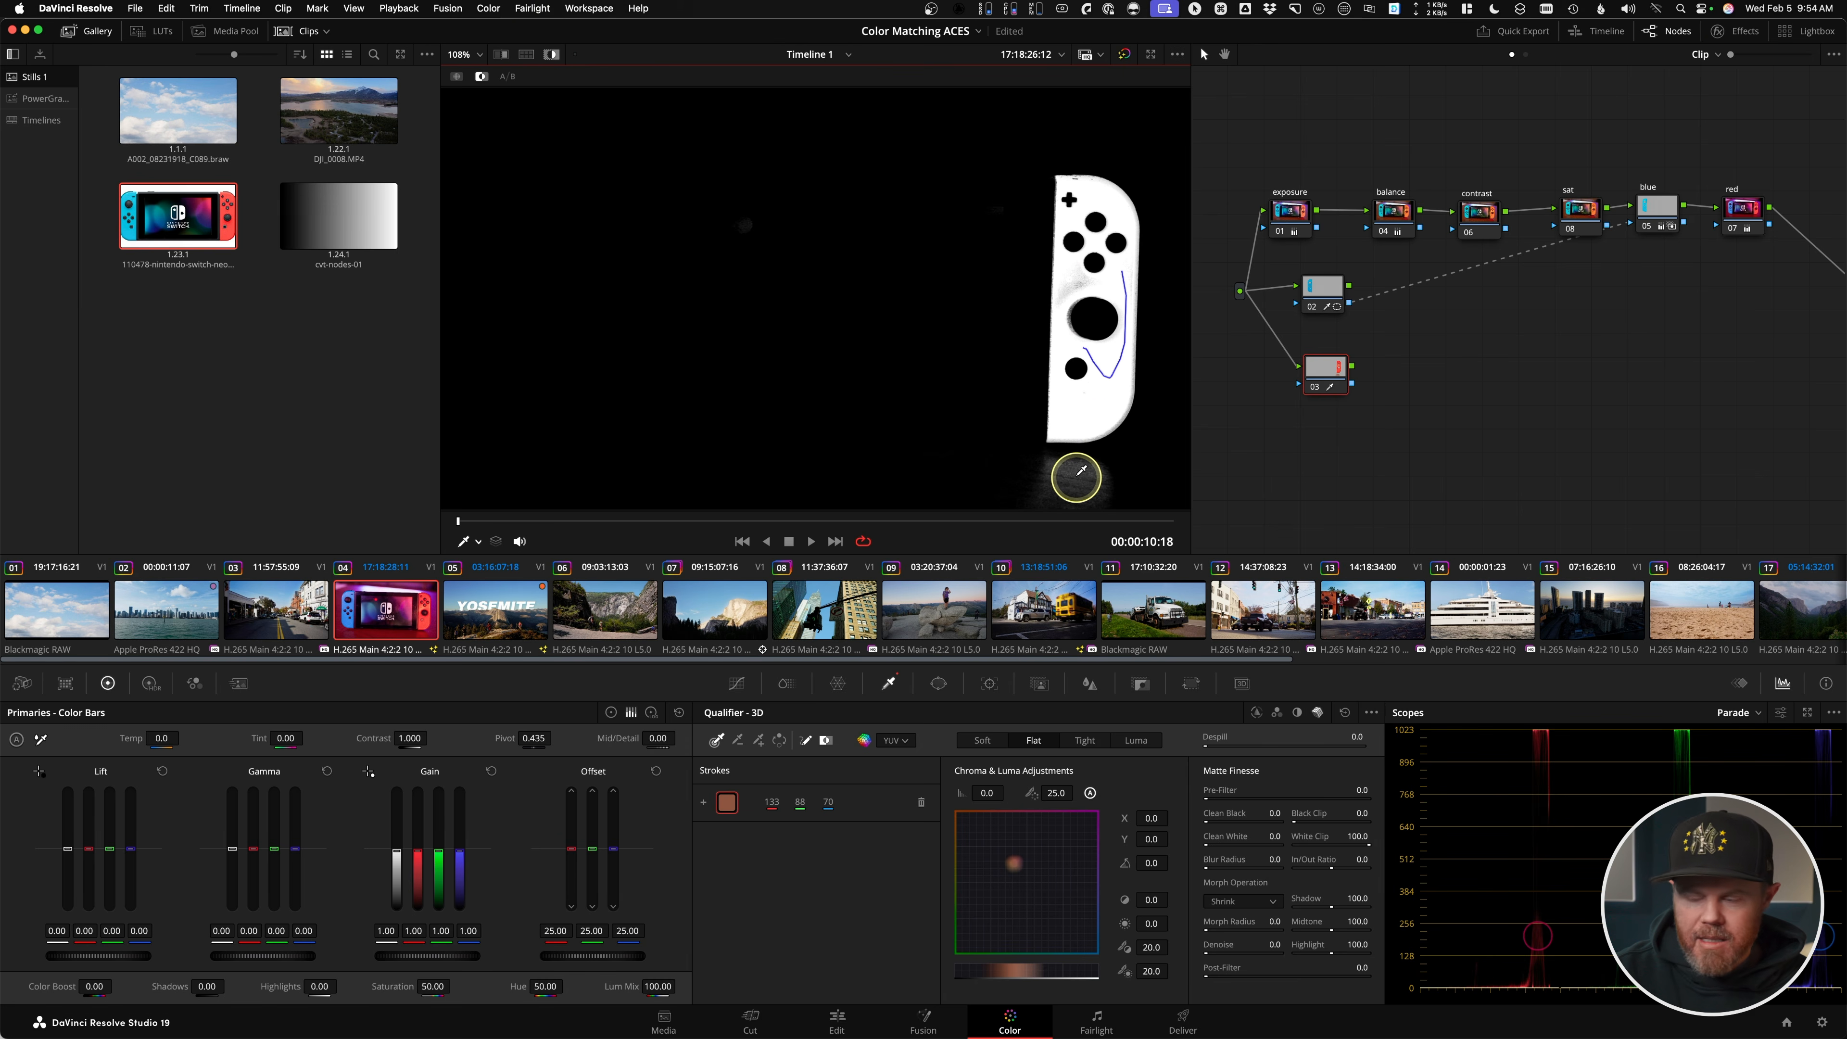
- Draw a closed curve window around the red controller on the new key node to exclude the table reflection
key("alt")
left_click(1328, 383)
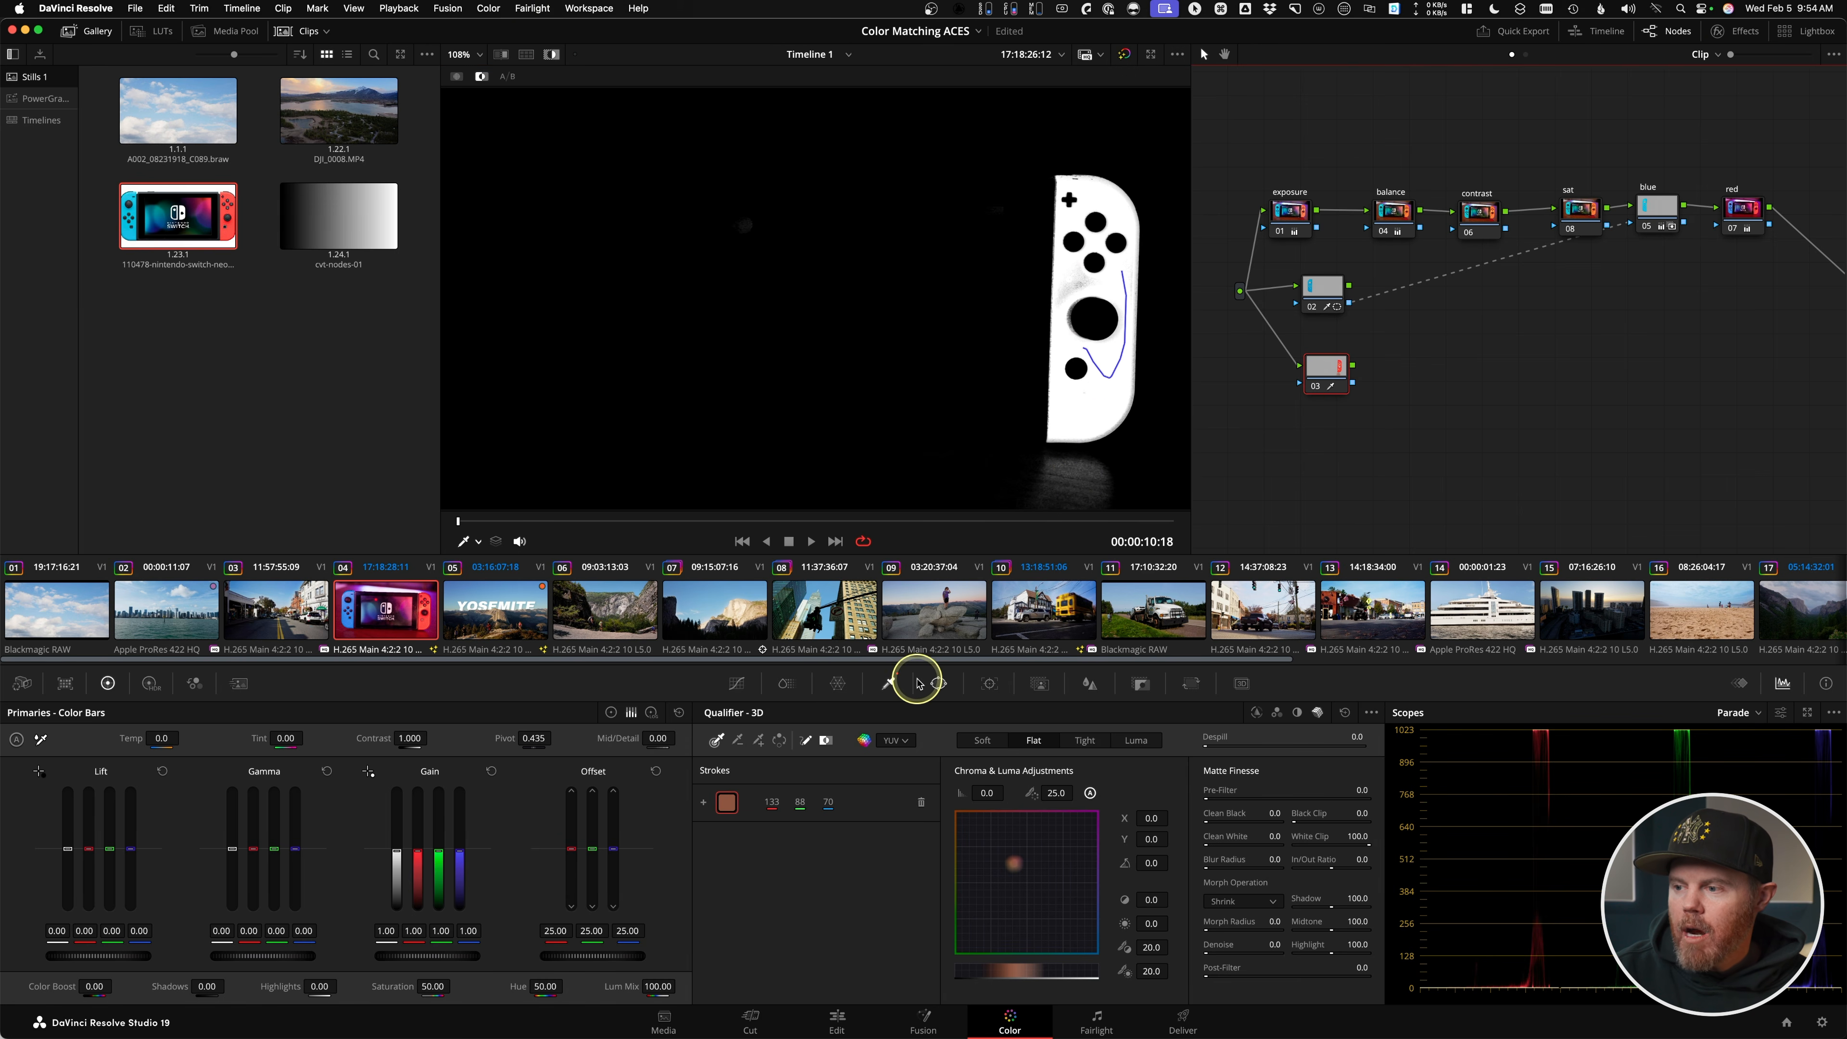
left_click(938, 683)
left_click(725, 891)
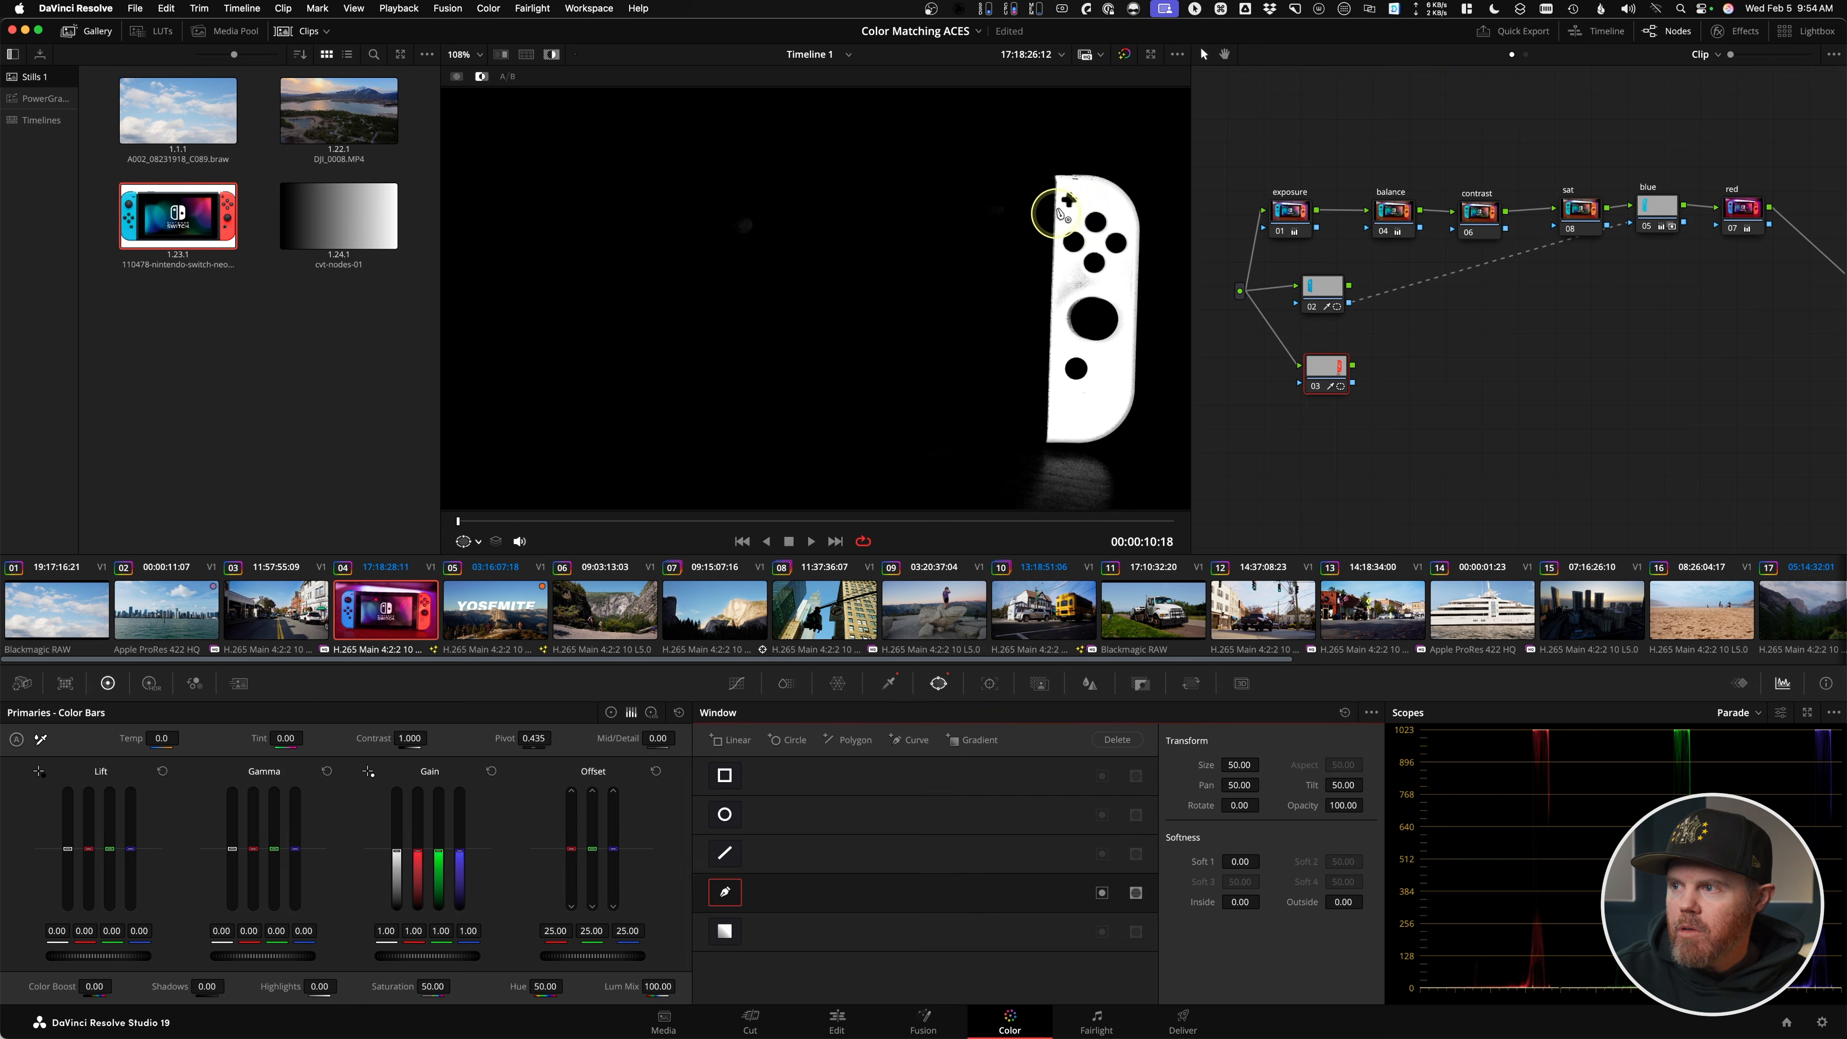
left_click(1038, 171)
left_click(1043, 454)
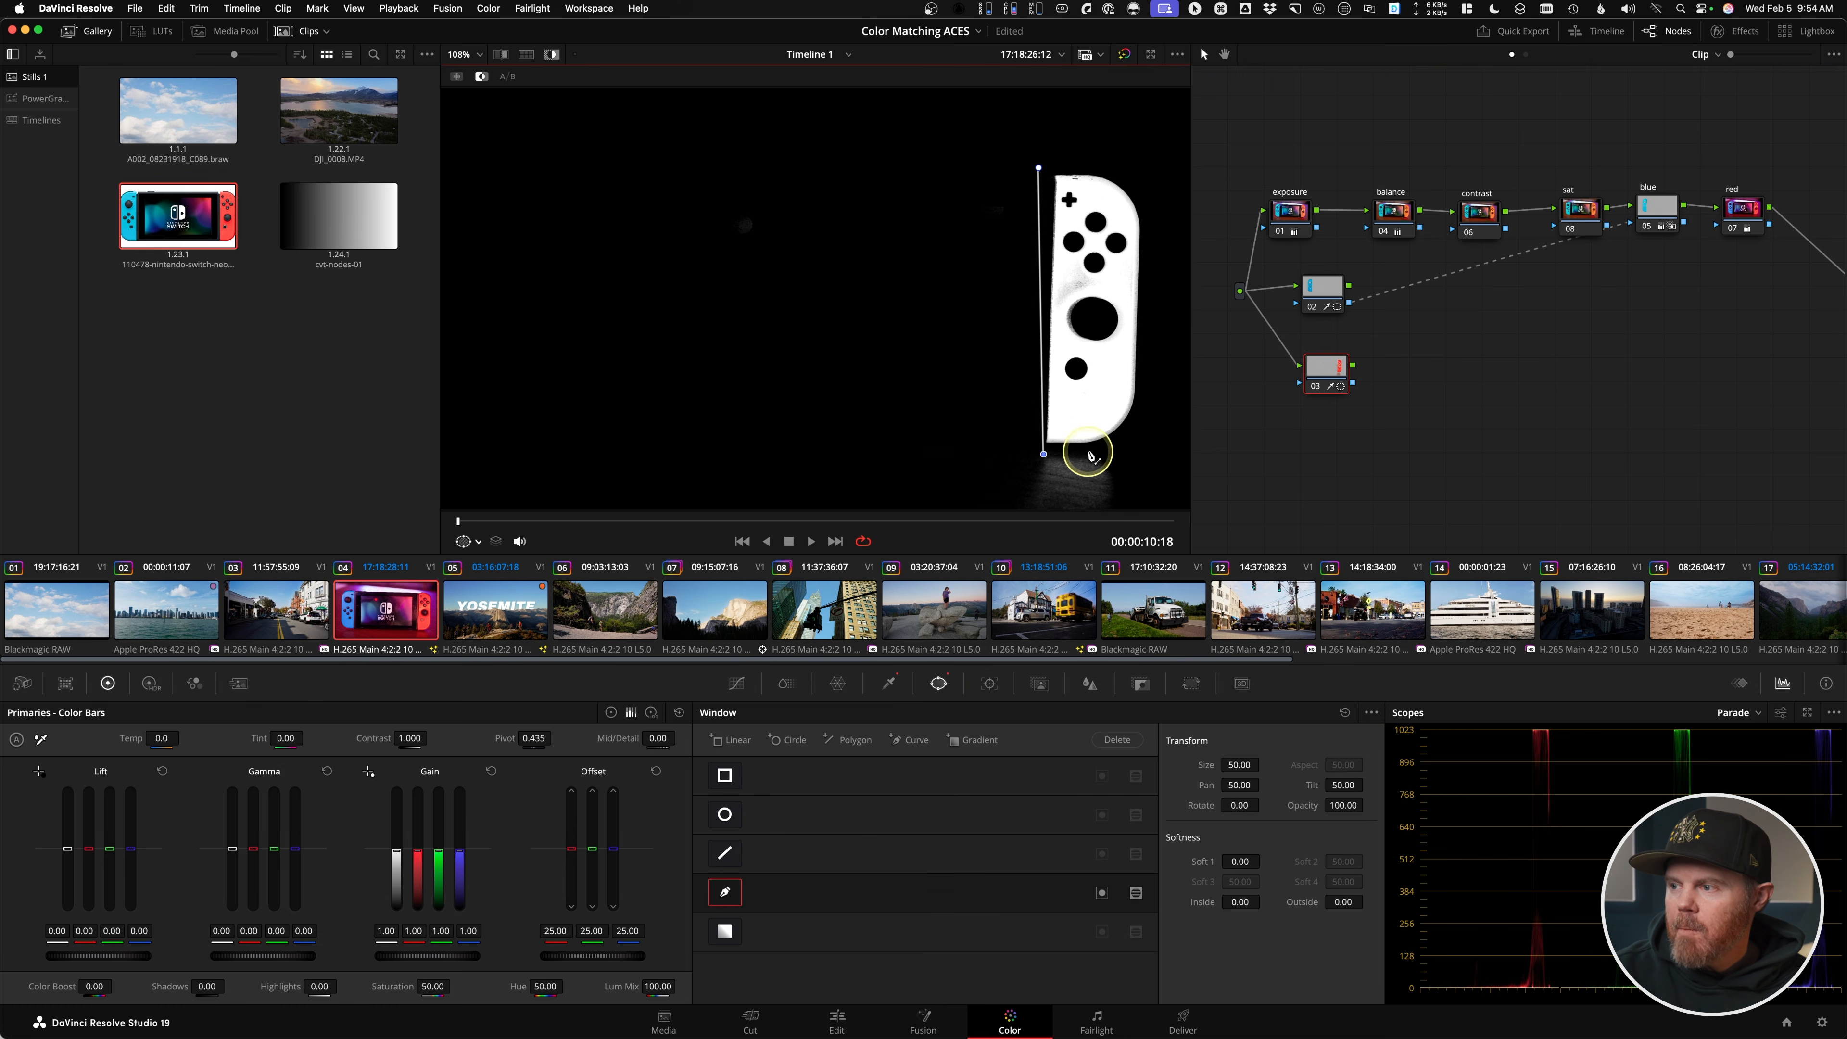
left_click(1152, 180)
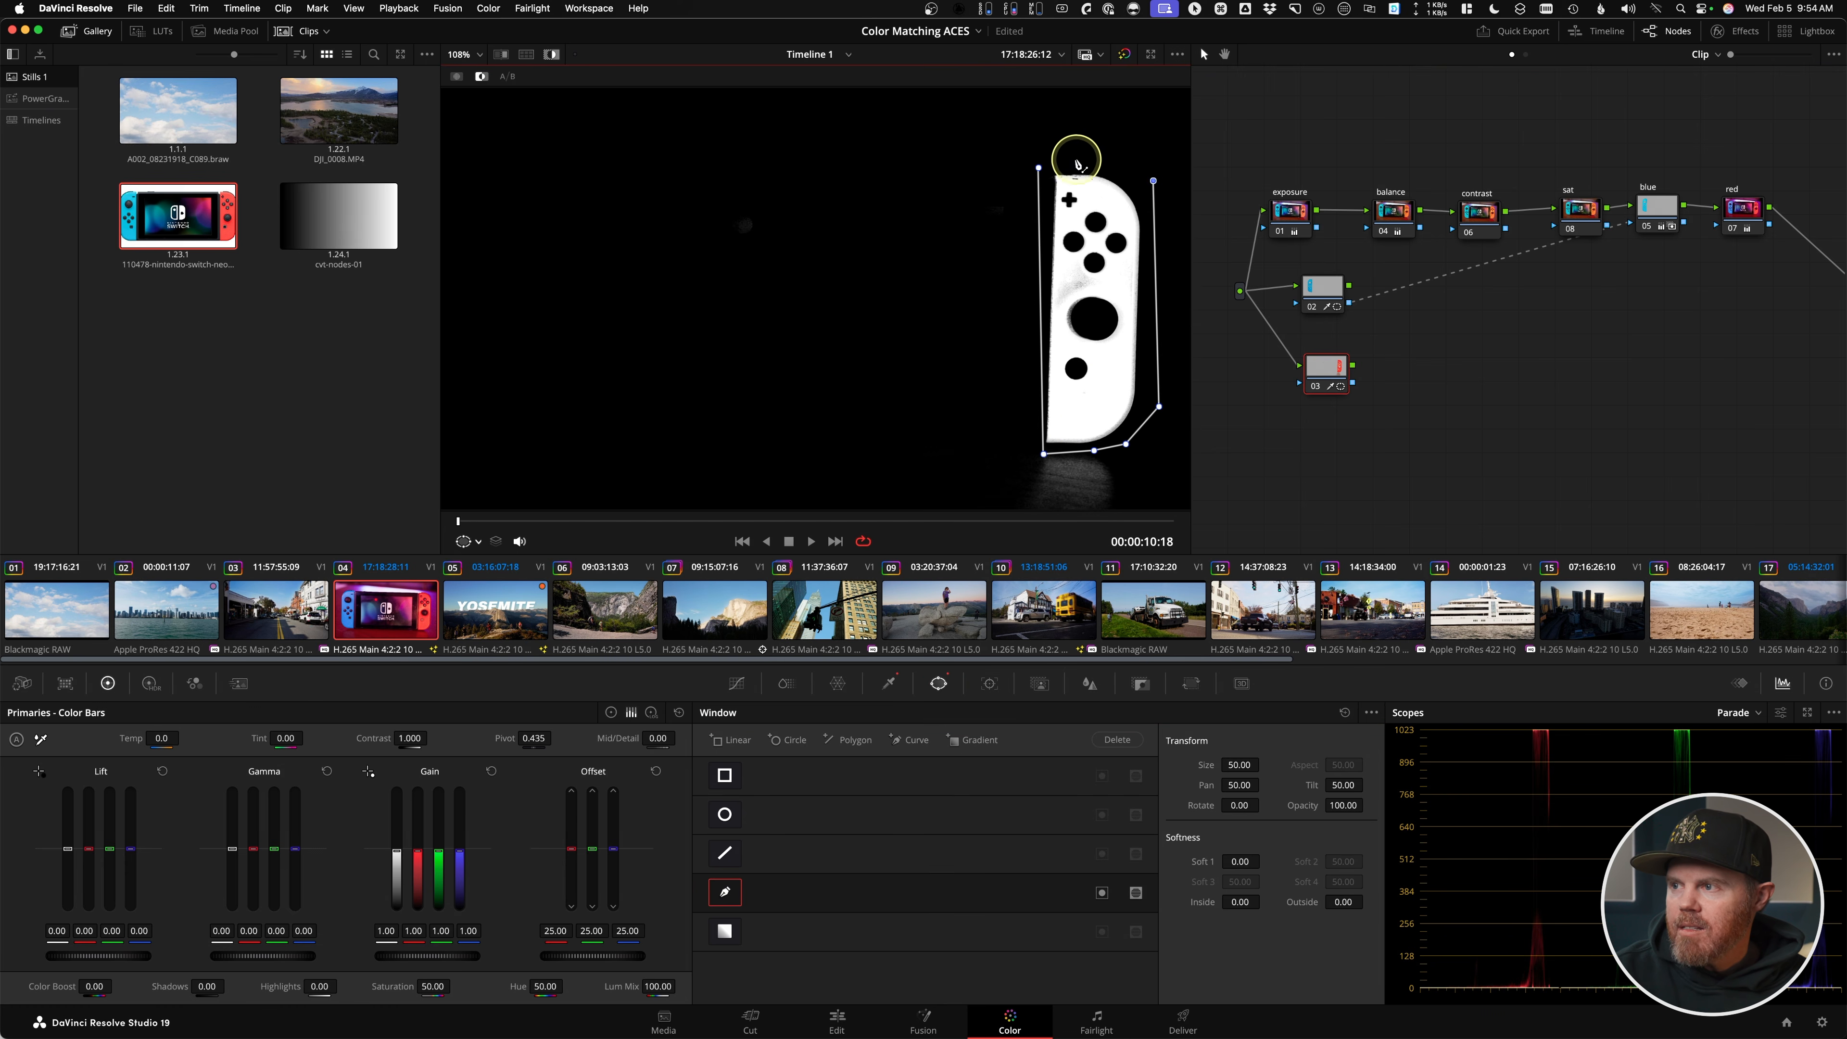
left_click(1037, 171)
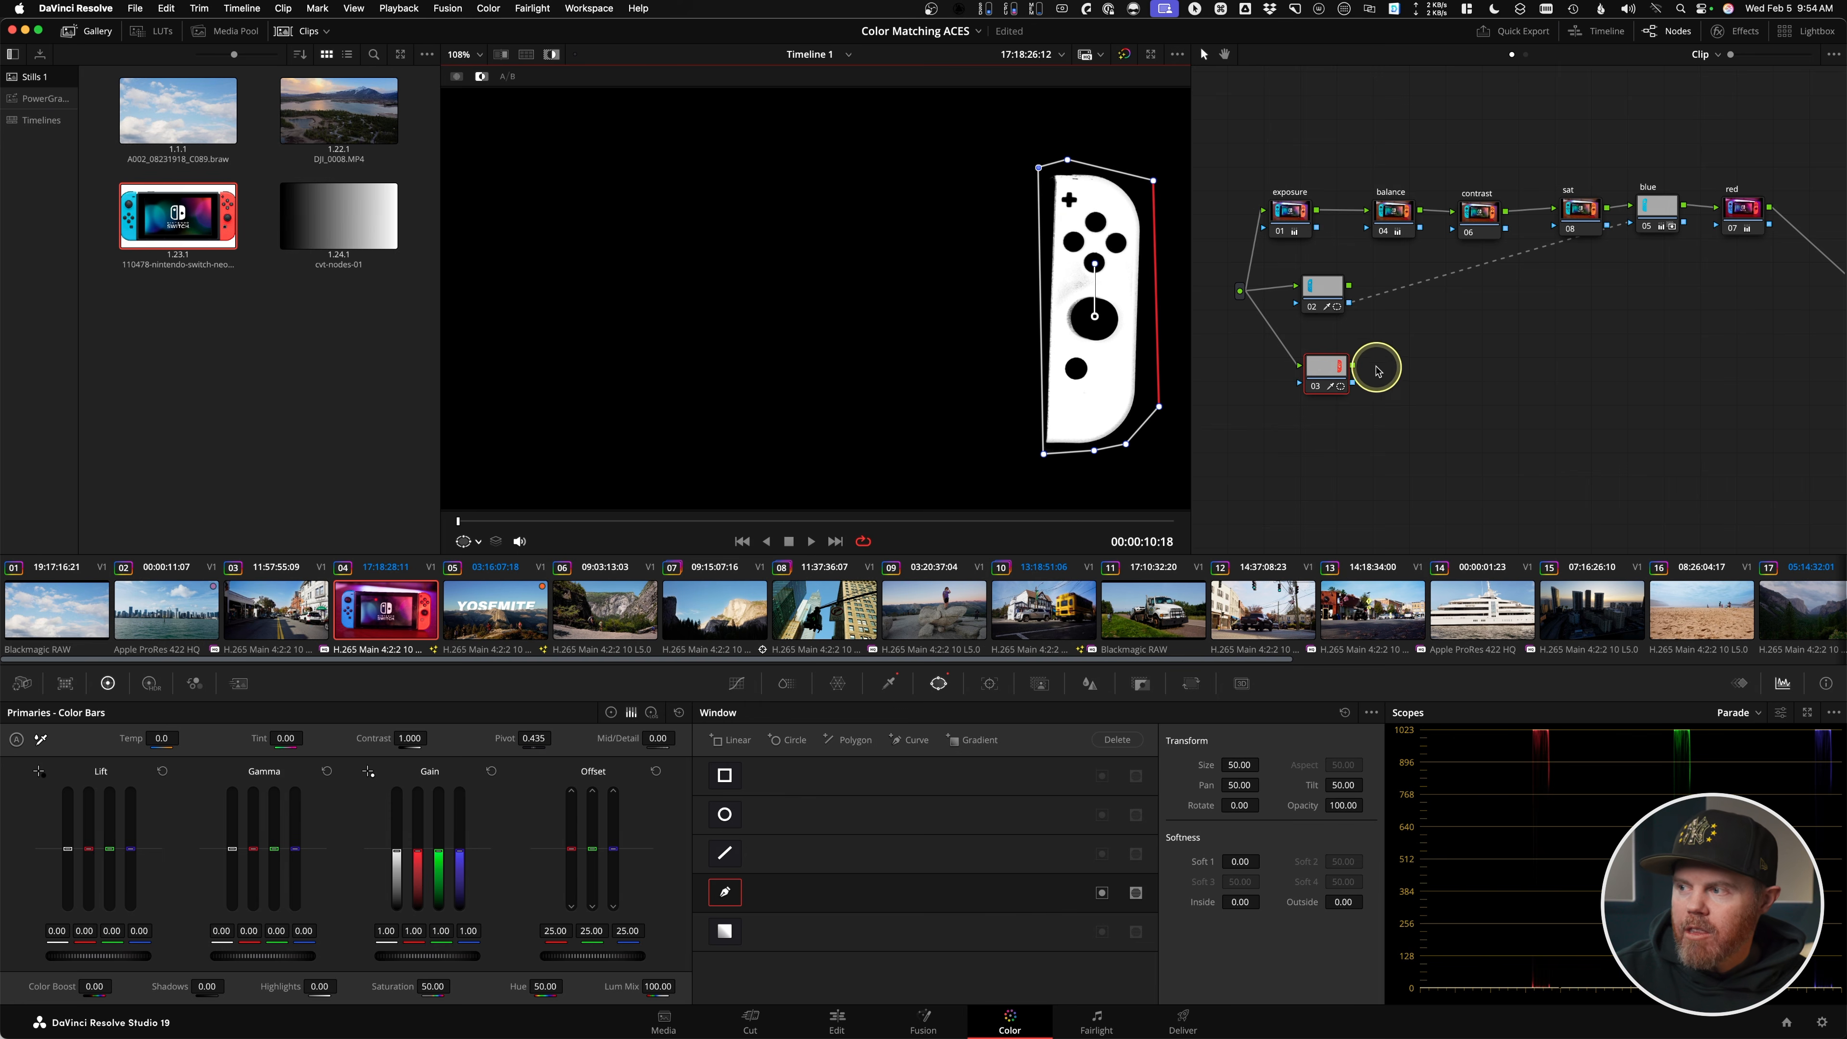
- Connect the red controller key node's matte to the red node's key input, select the red node and turn off the matte display
scroll(1369, 415, "right", 2)
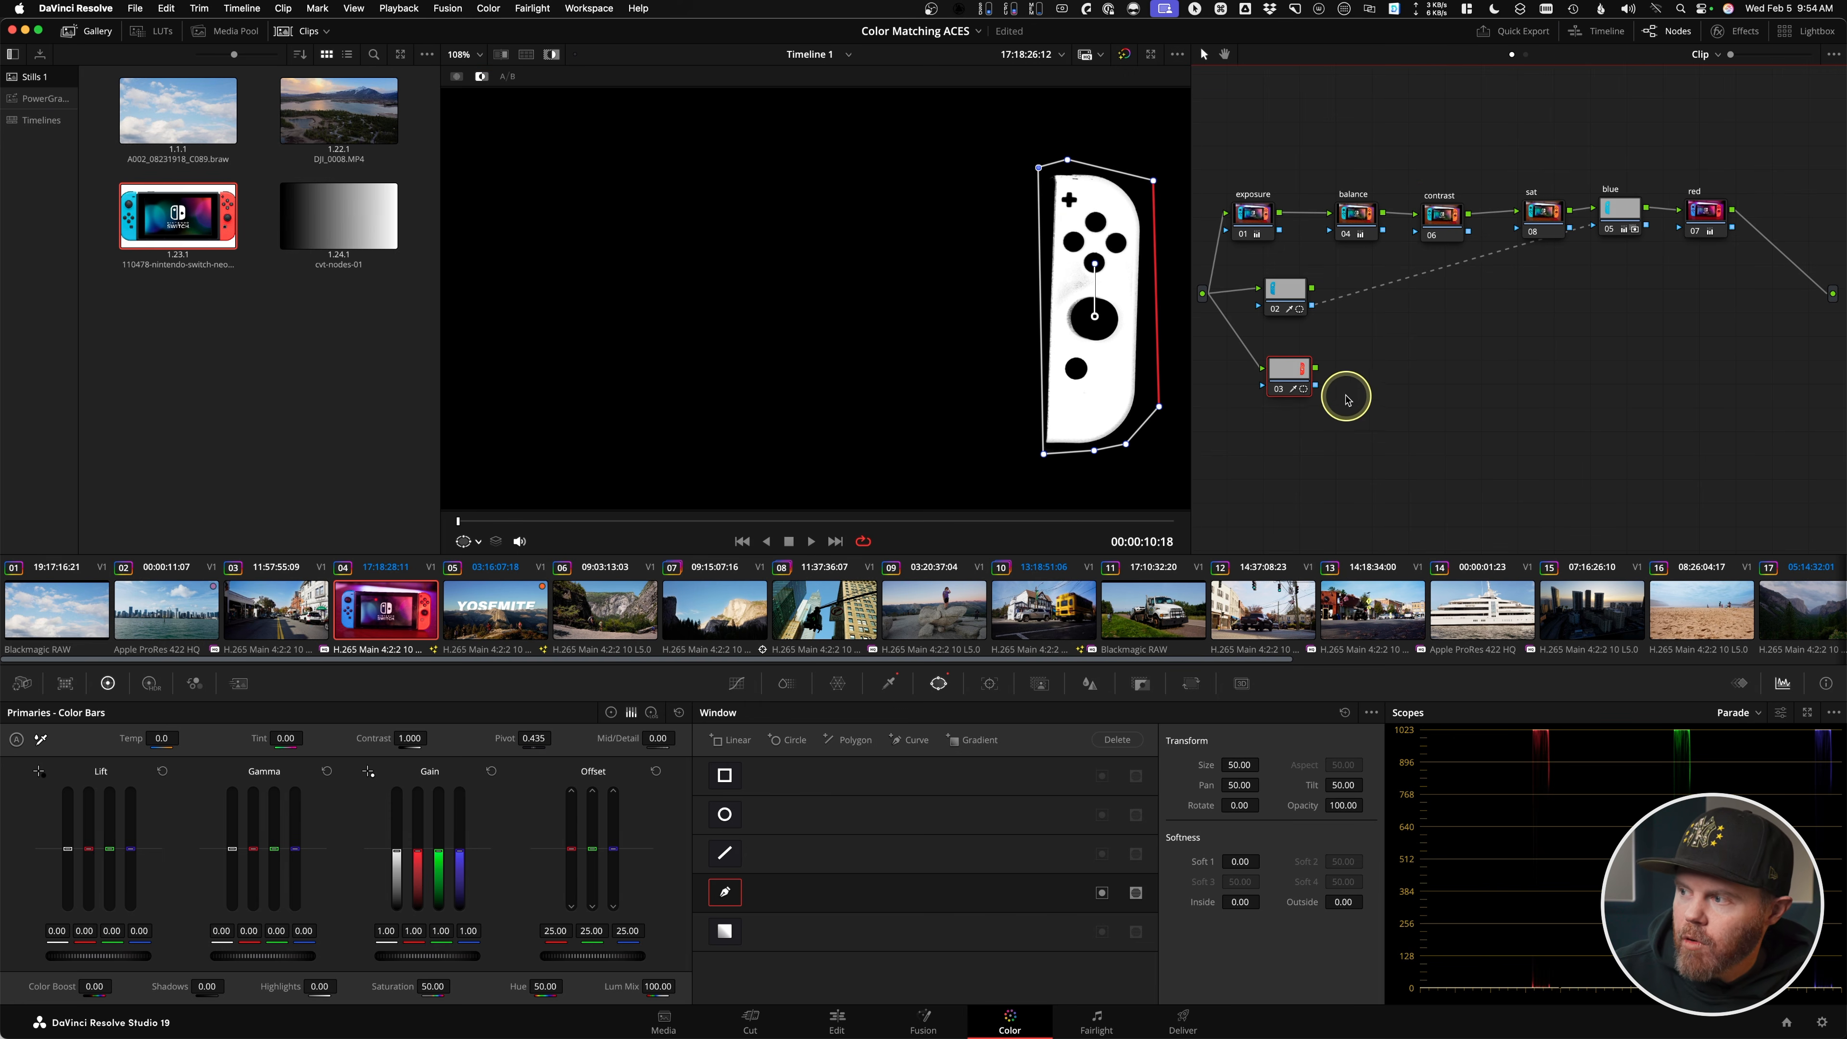
key("alt")
left_click_drag(1569, 277, 1691, 232)
left_click(1704, 223)
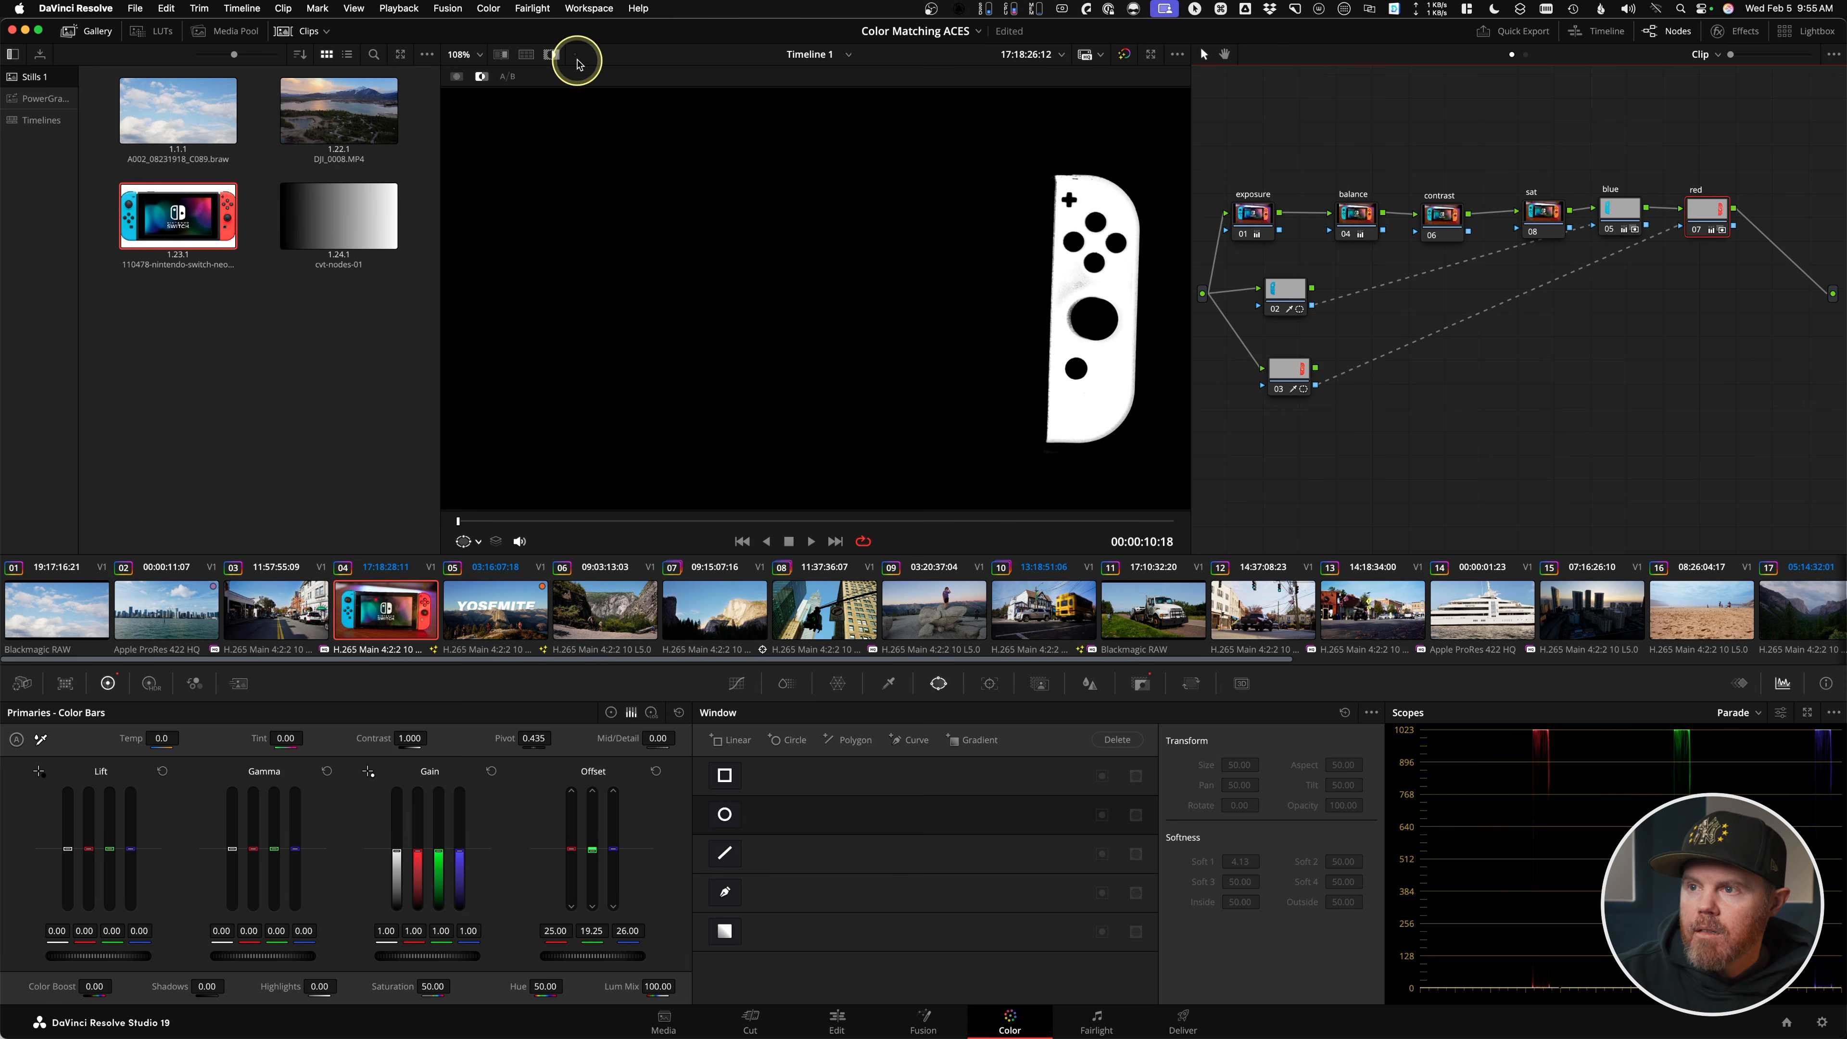
left_click(553, 56)
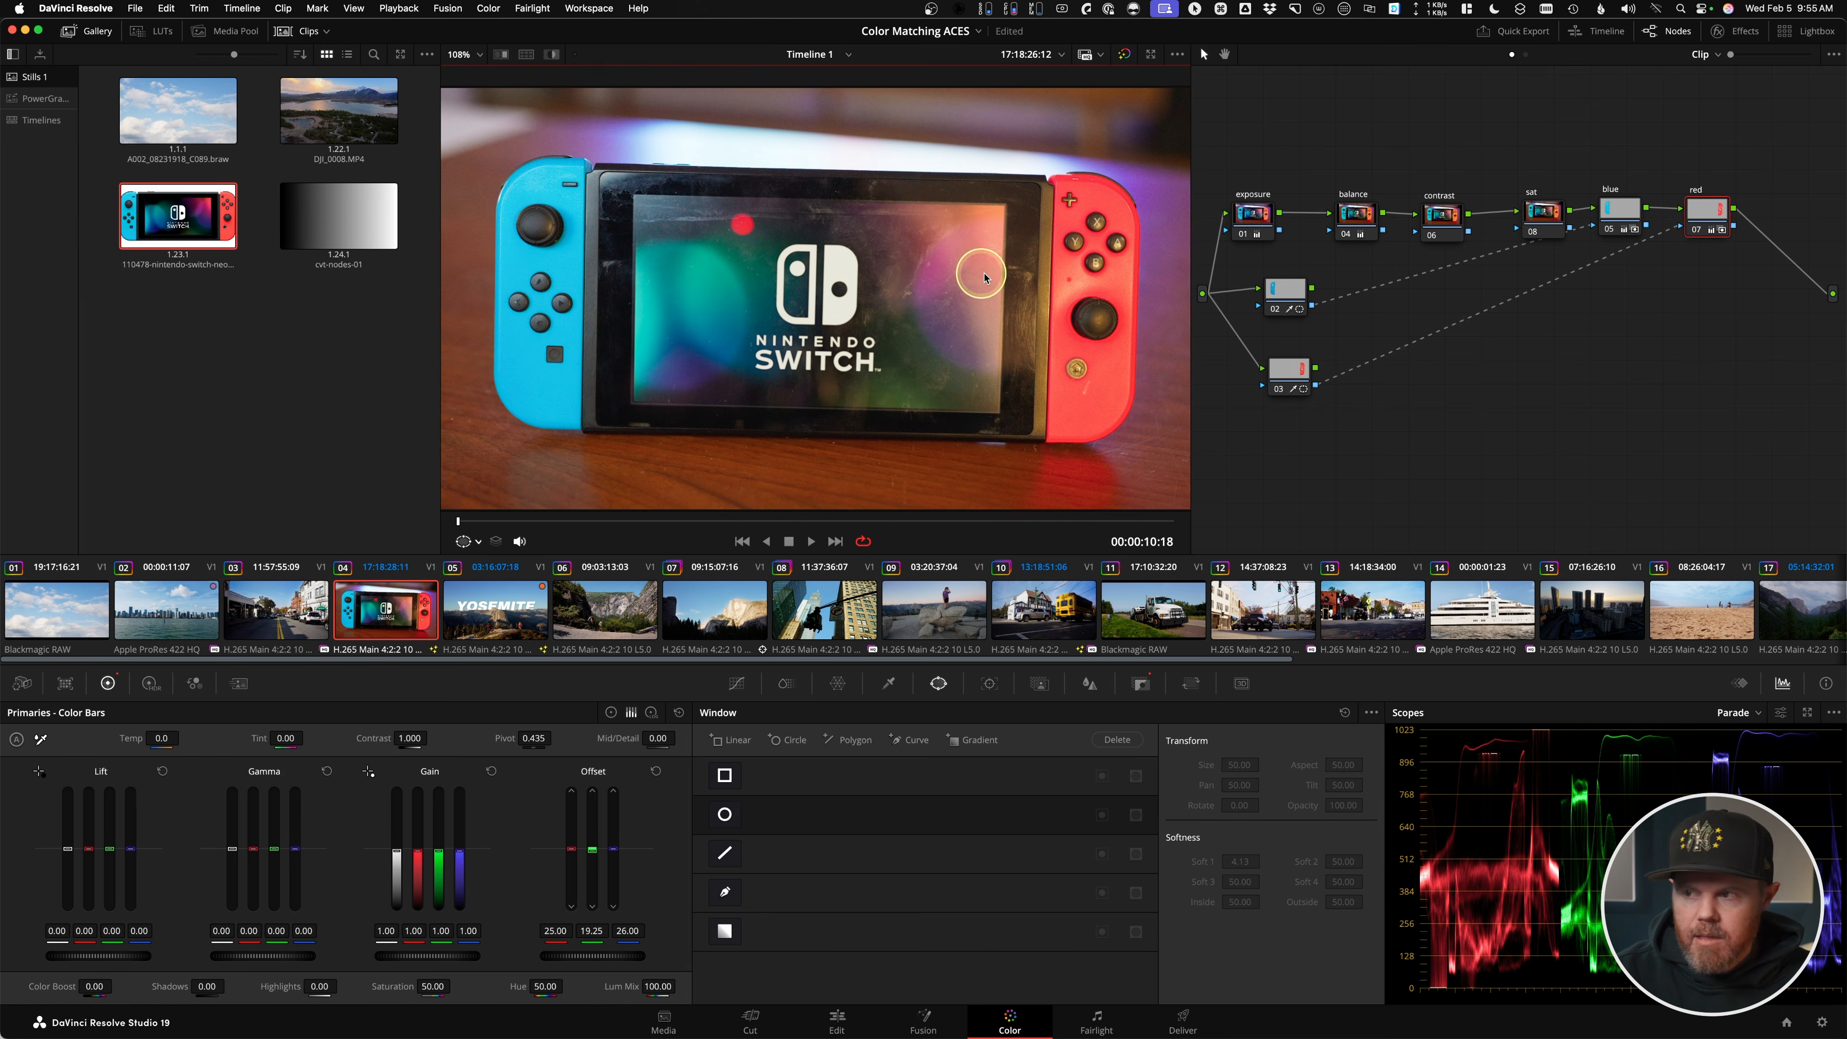
- Toggle the red node off and on repeatedly to compare the controller with and without its correction
key("super+d")
key("super+d")
key("super+d")
key("super+d")
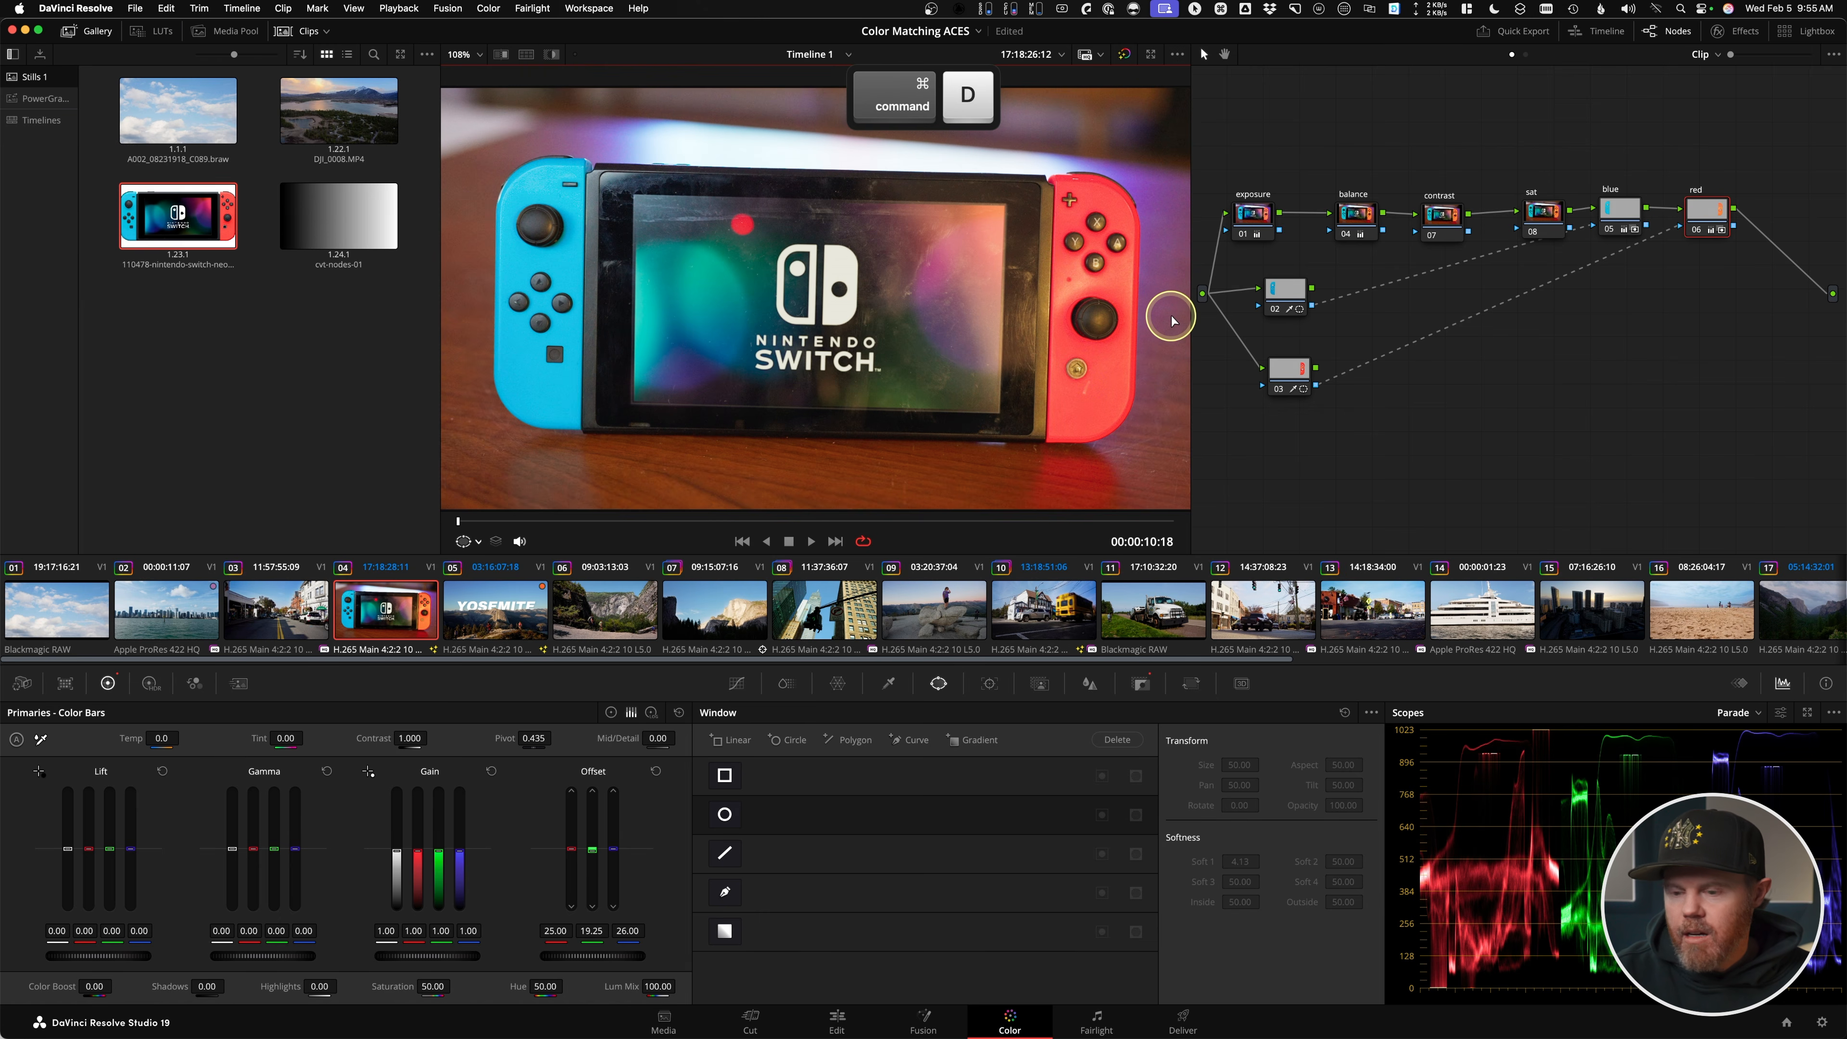
- Compare the red controller with the still across the reference wipe, then turn the wipe off and examine the controller's surface closely
key("super+w")
mouse_move(1023, 349)
left_mouse_down()
mouse_move(883, 338)
mouse_move(1040, 336)
mouse_move(1006, 335)
left_mouse_up()
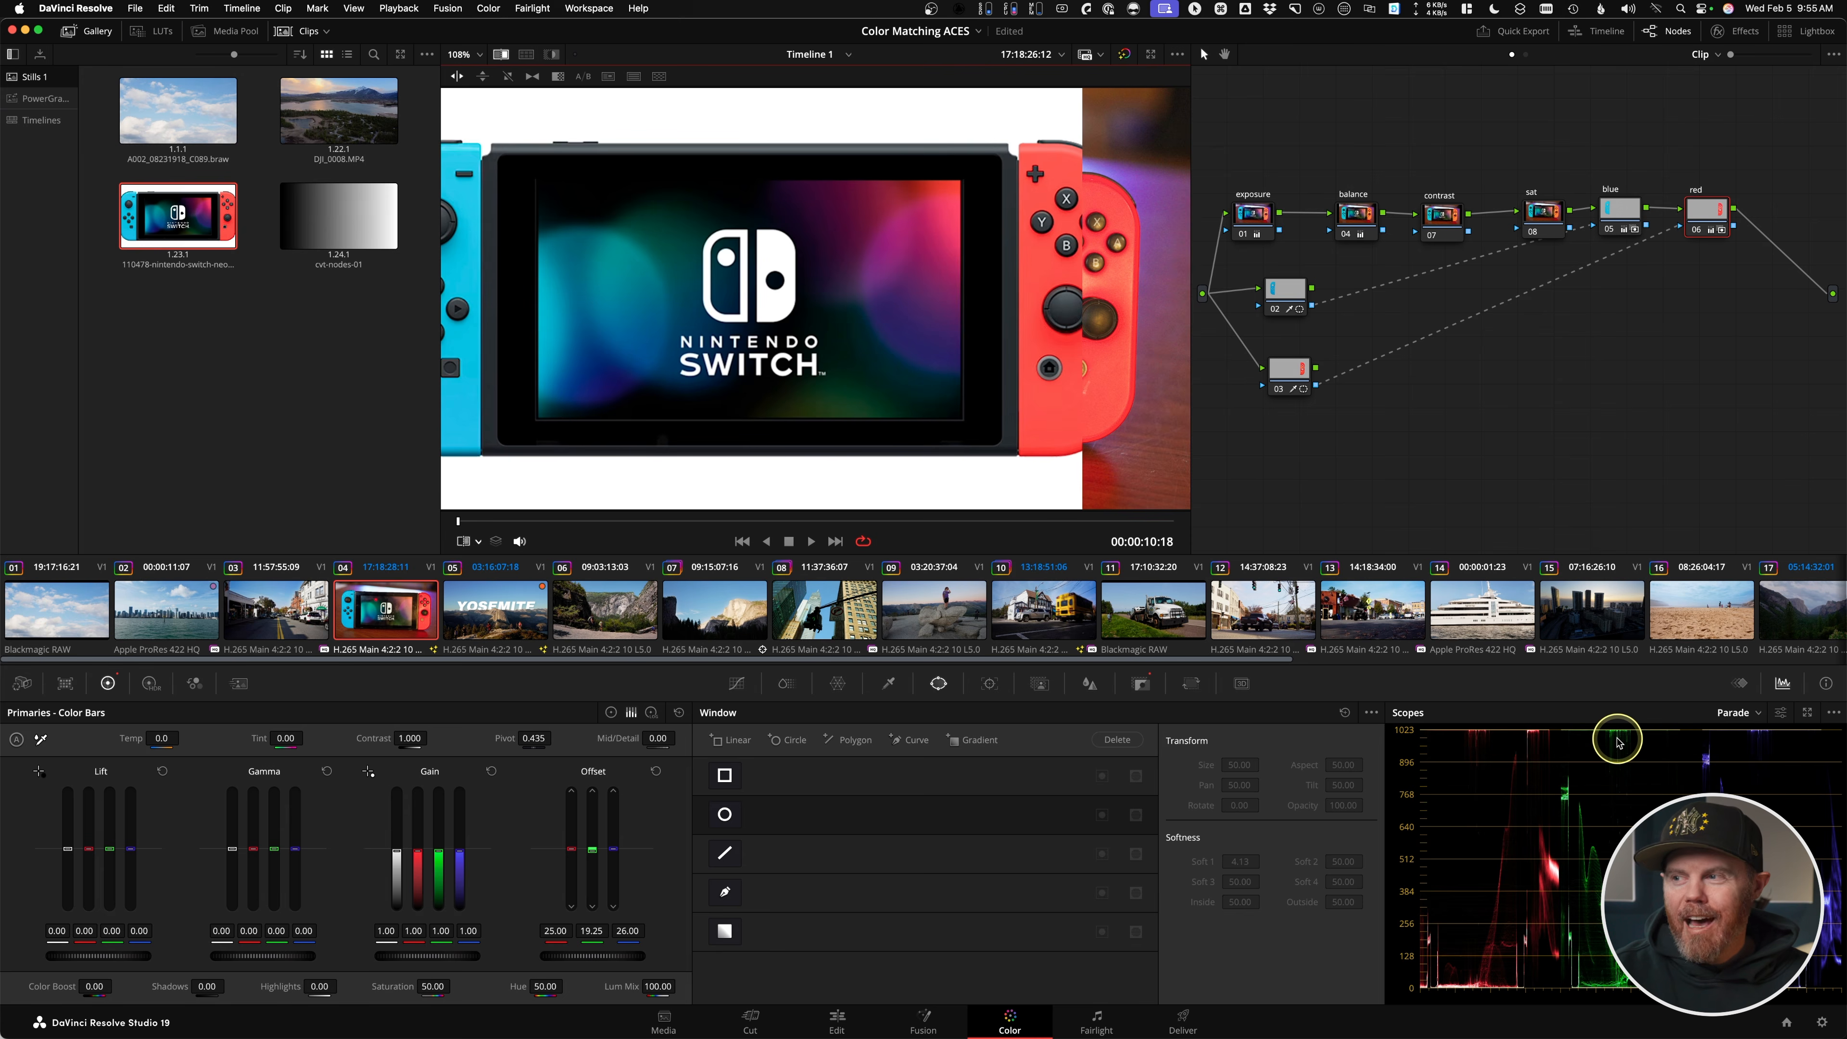
left_click_drag(1097, 399, 887, 402)
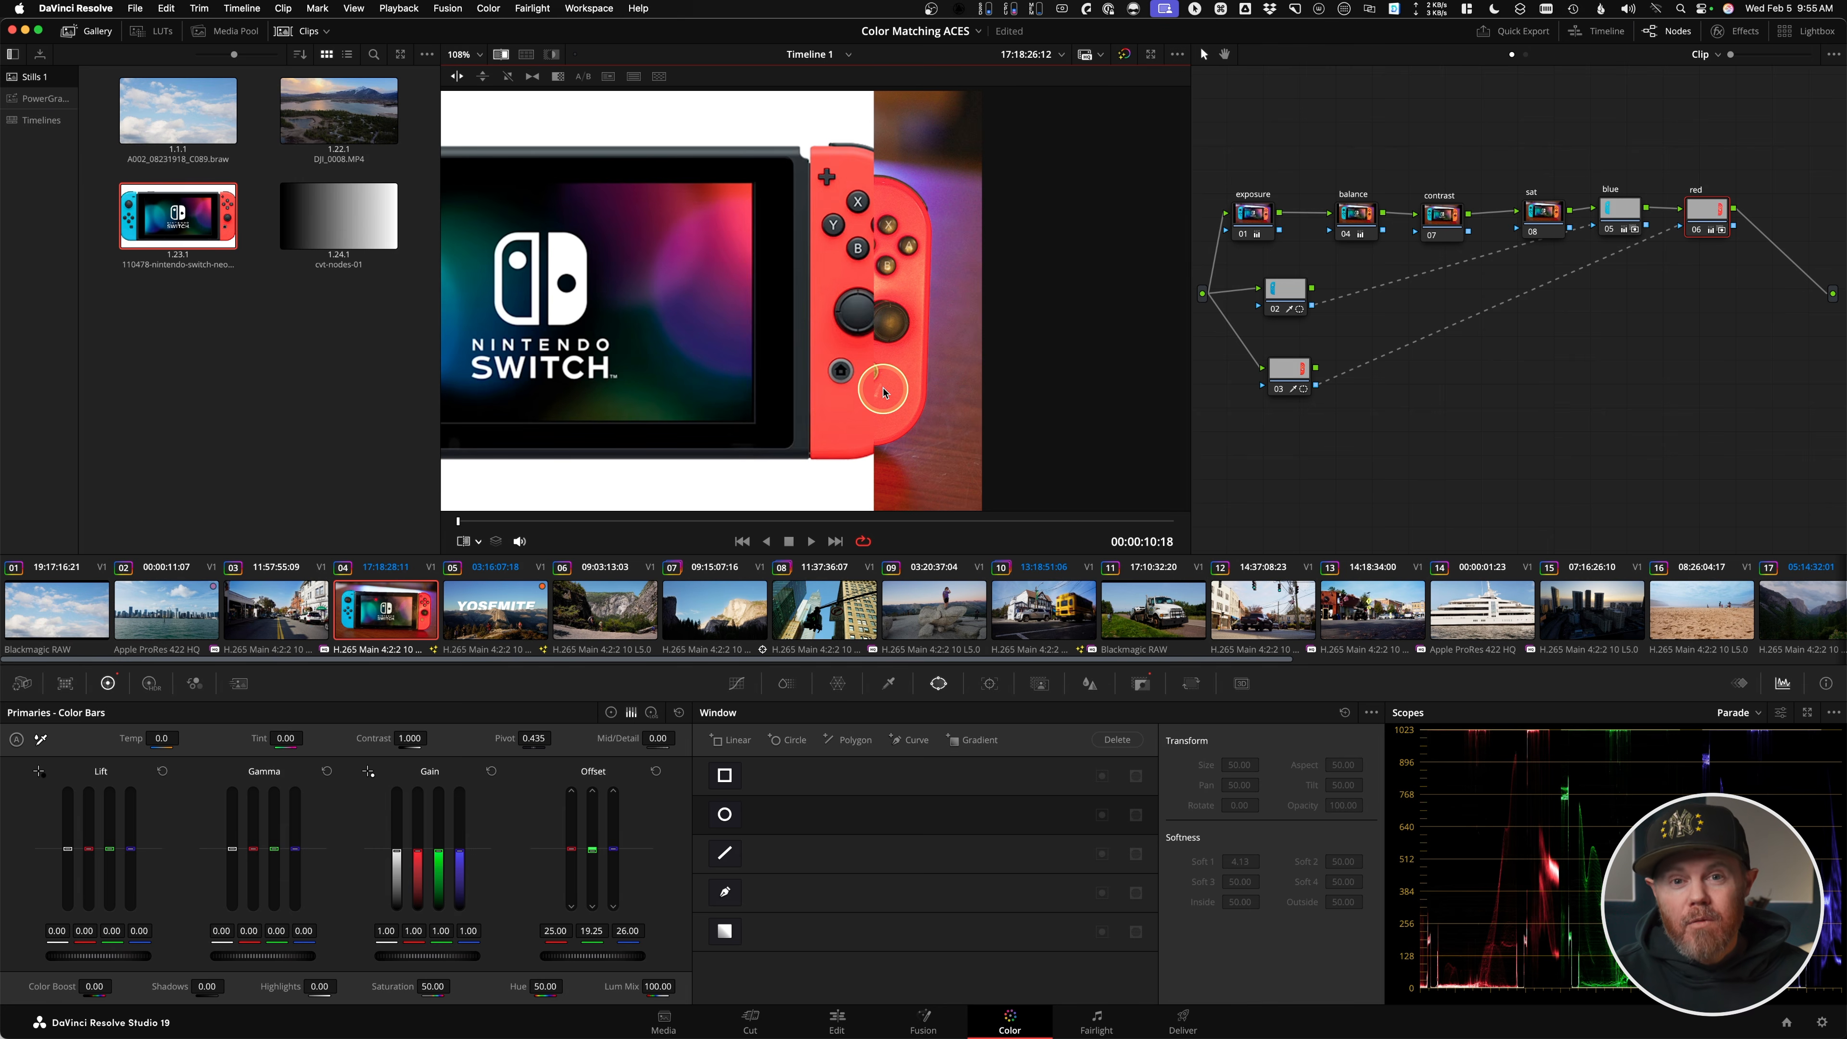
key("super+w")
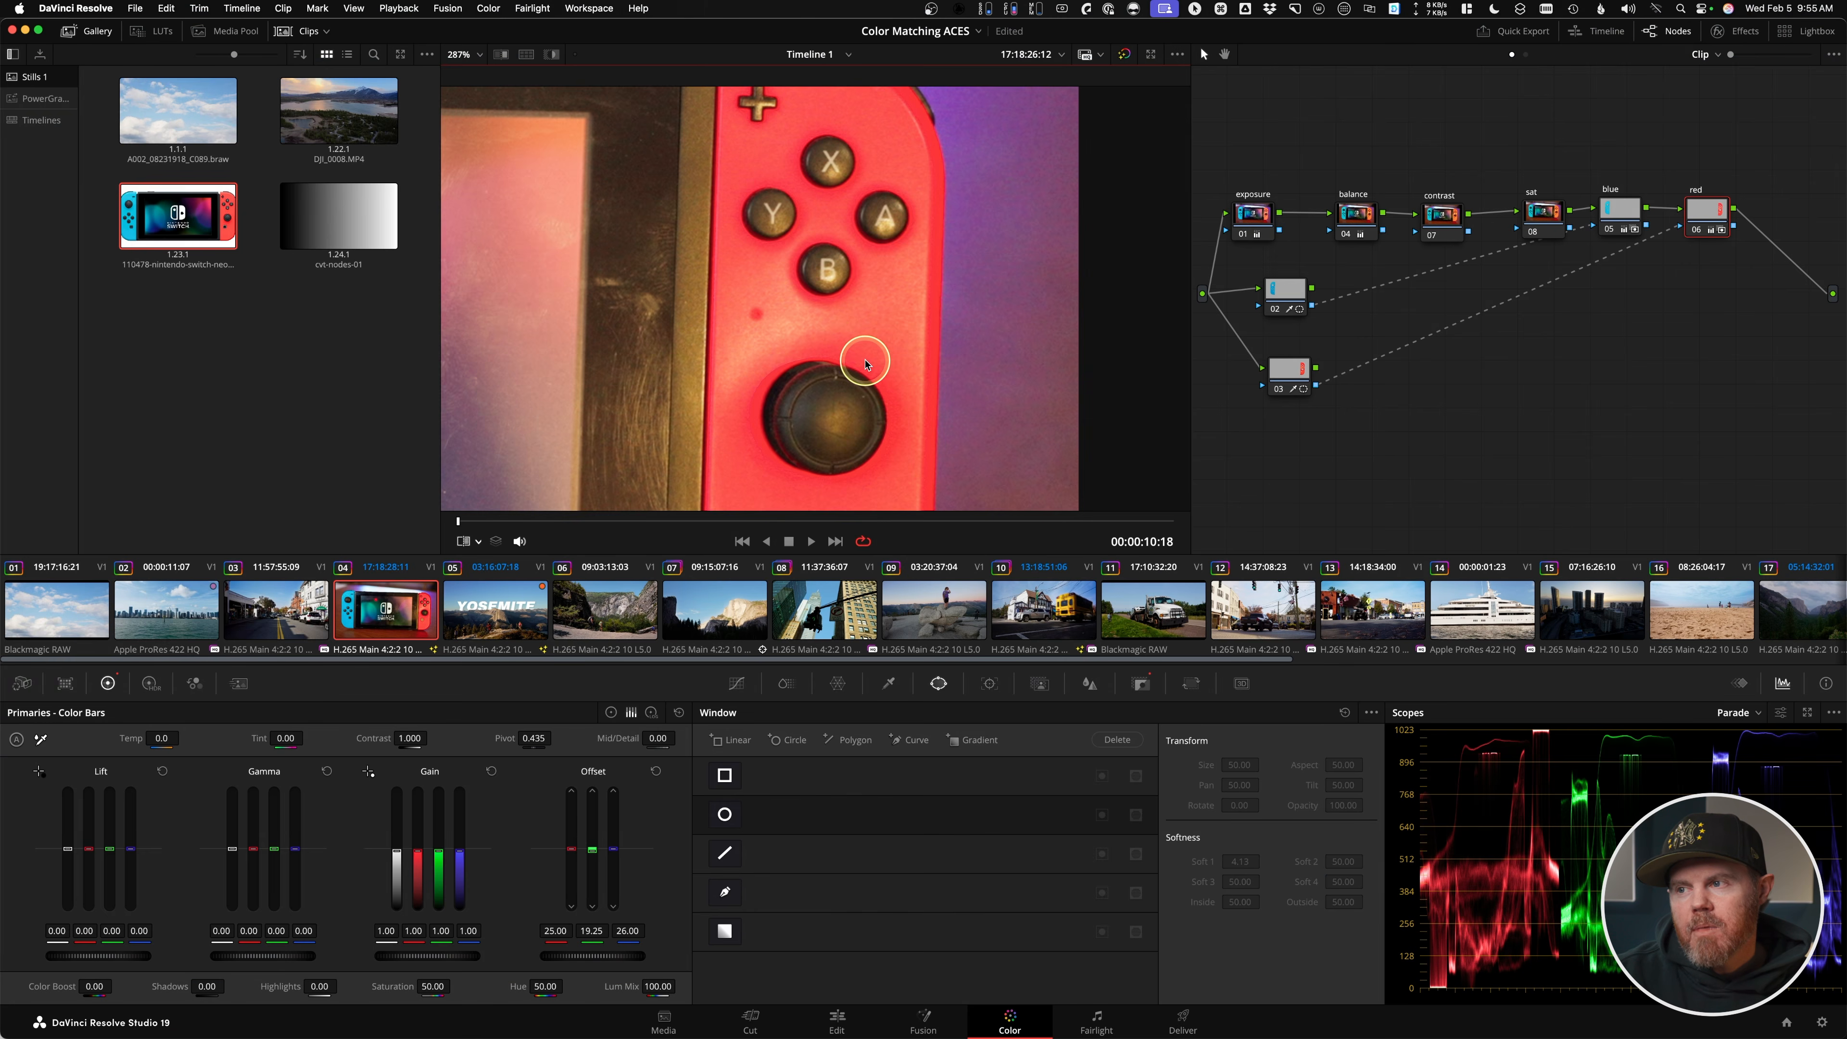
scroll(861, 359, "down", 5)
scroll(843, 291, "up", 3)
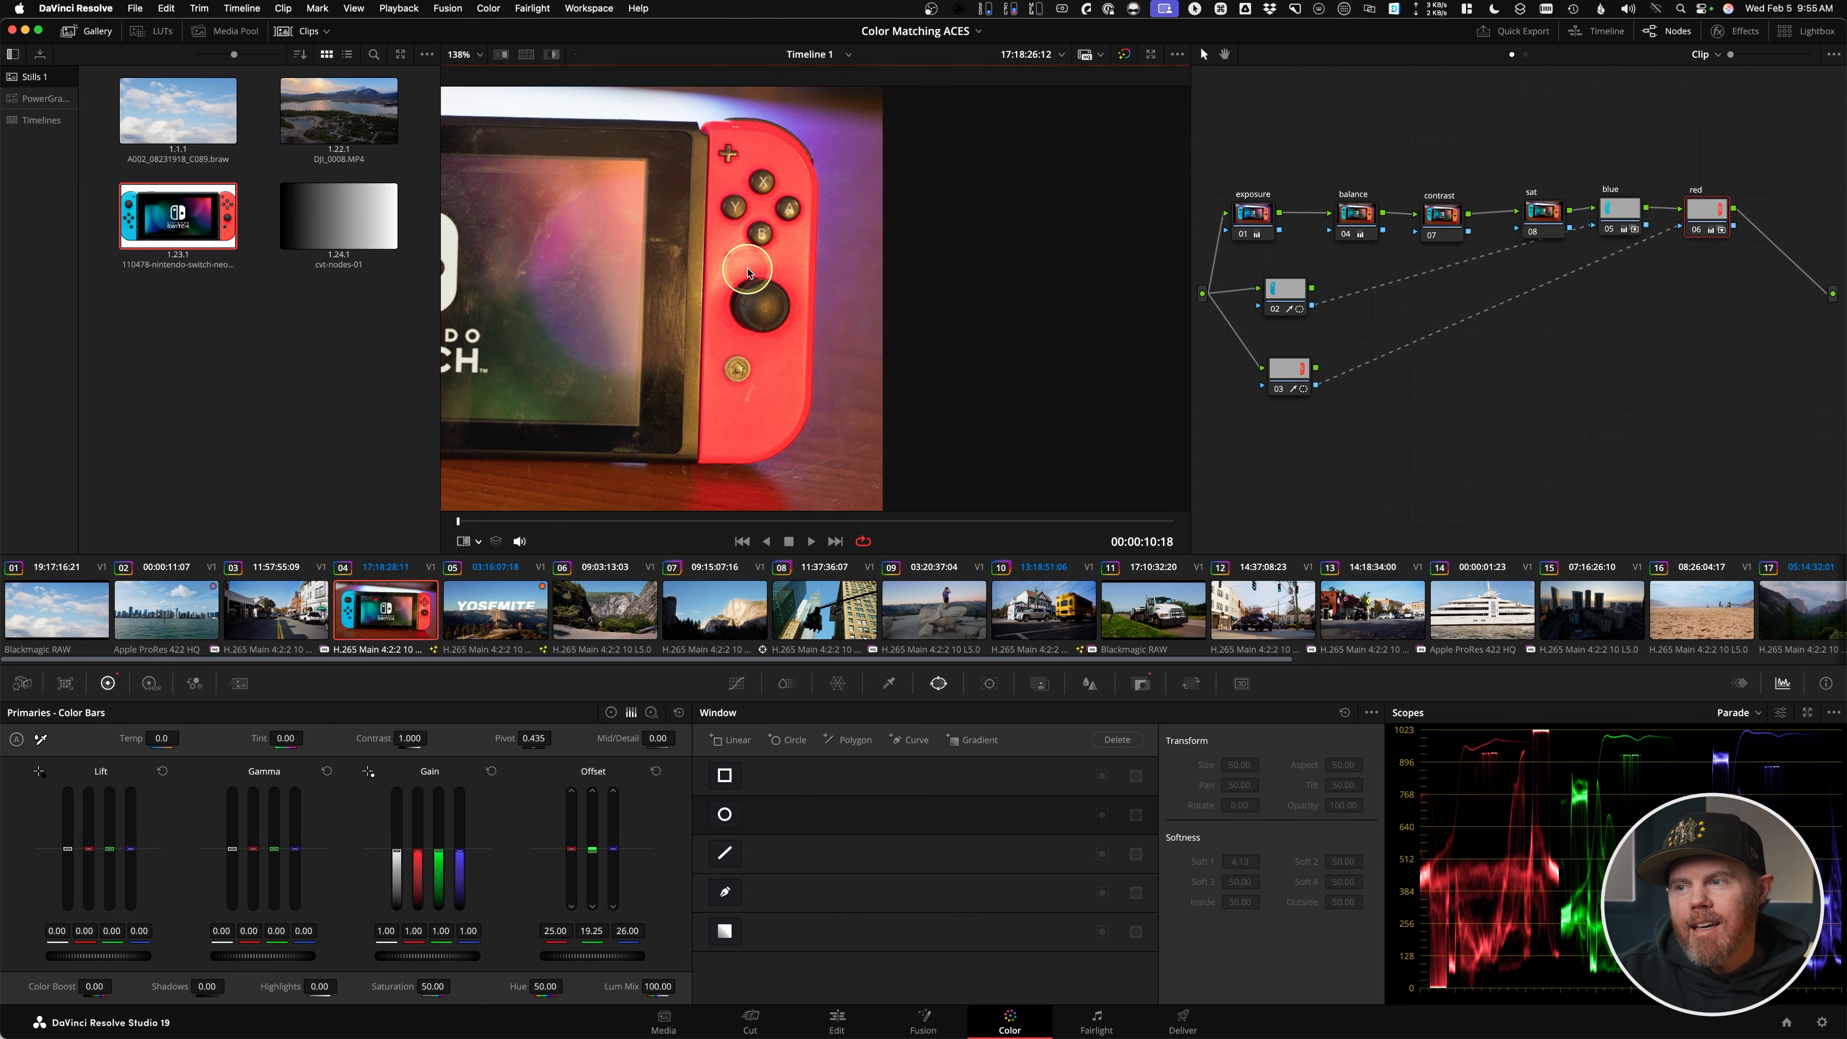
scroll(749, 272, "up", 3)
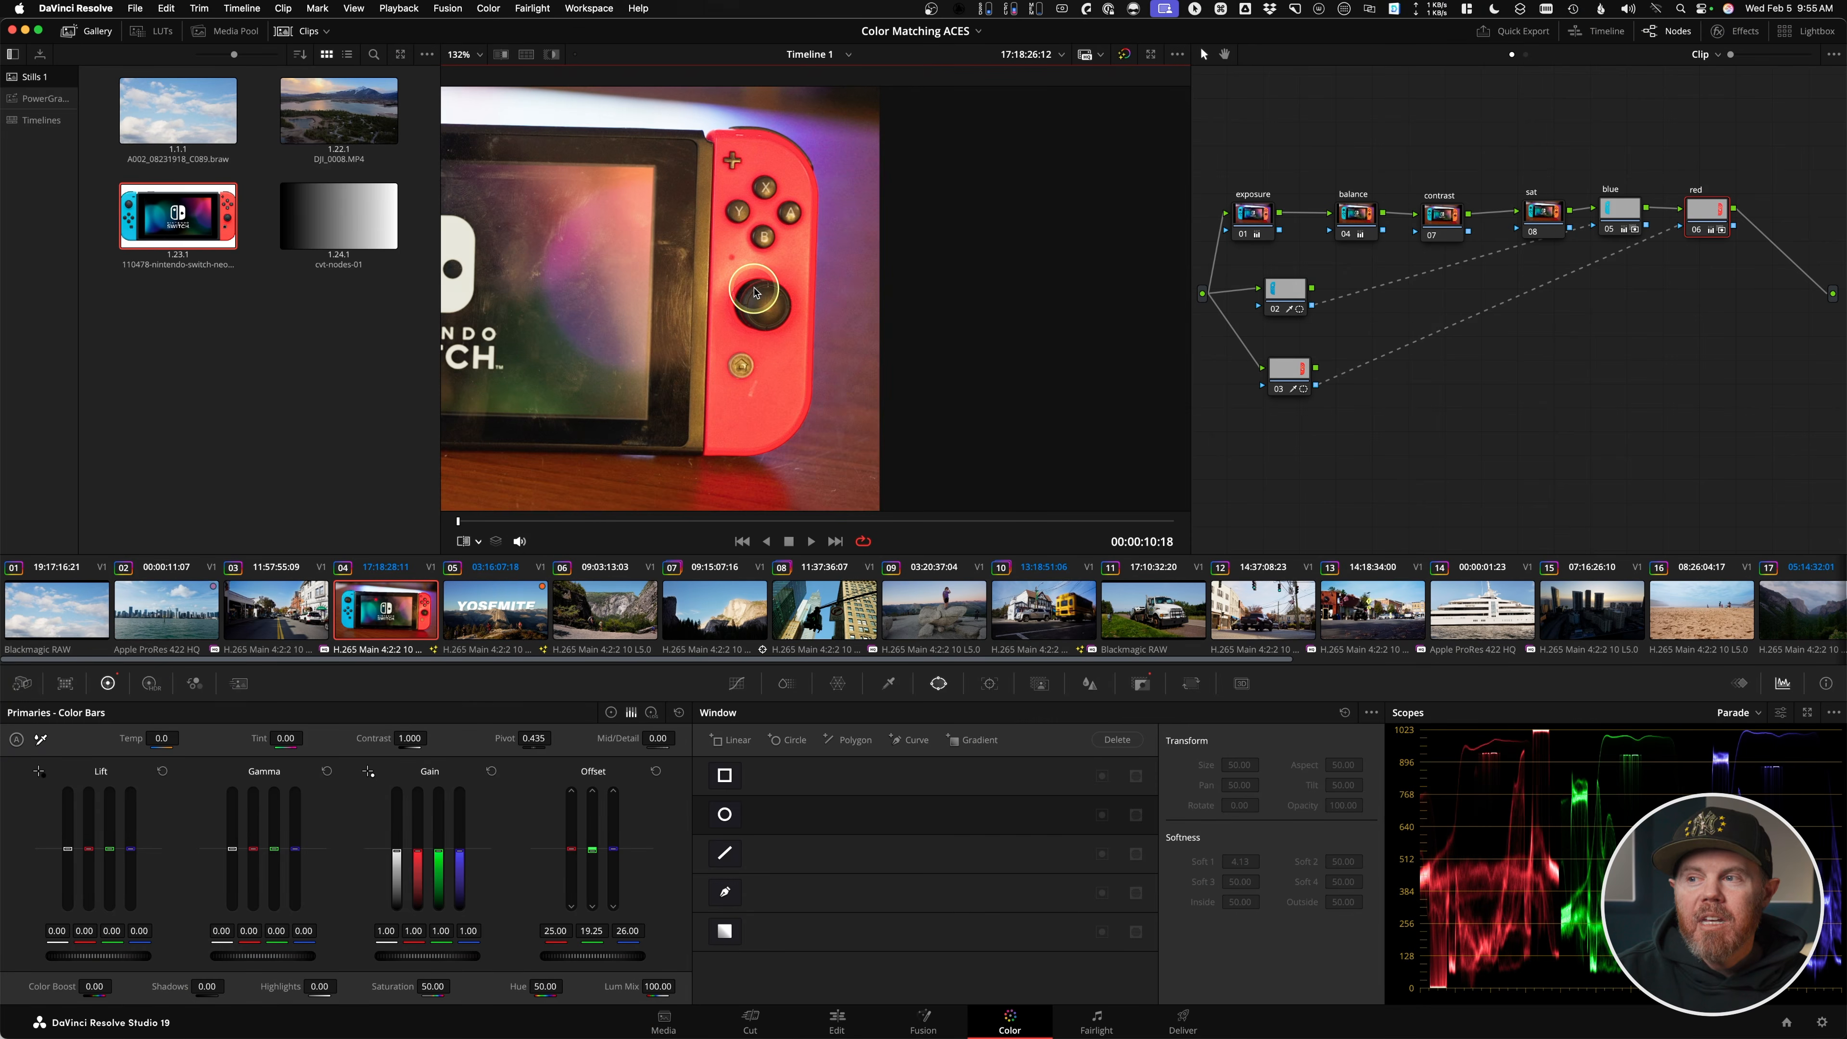
scroll(754, 292, "down", 2)
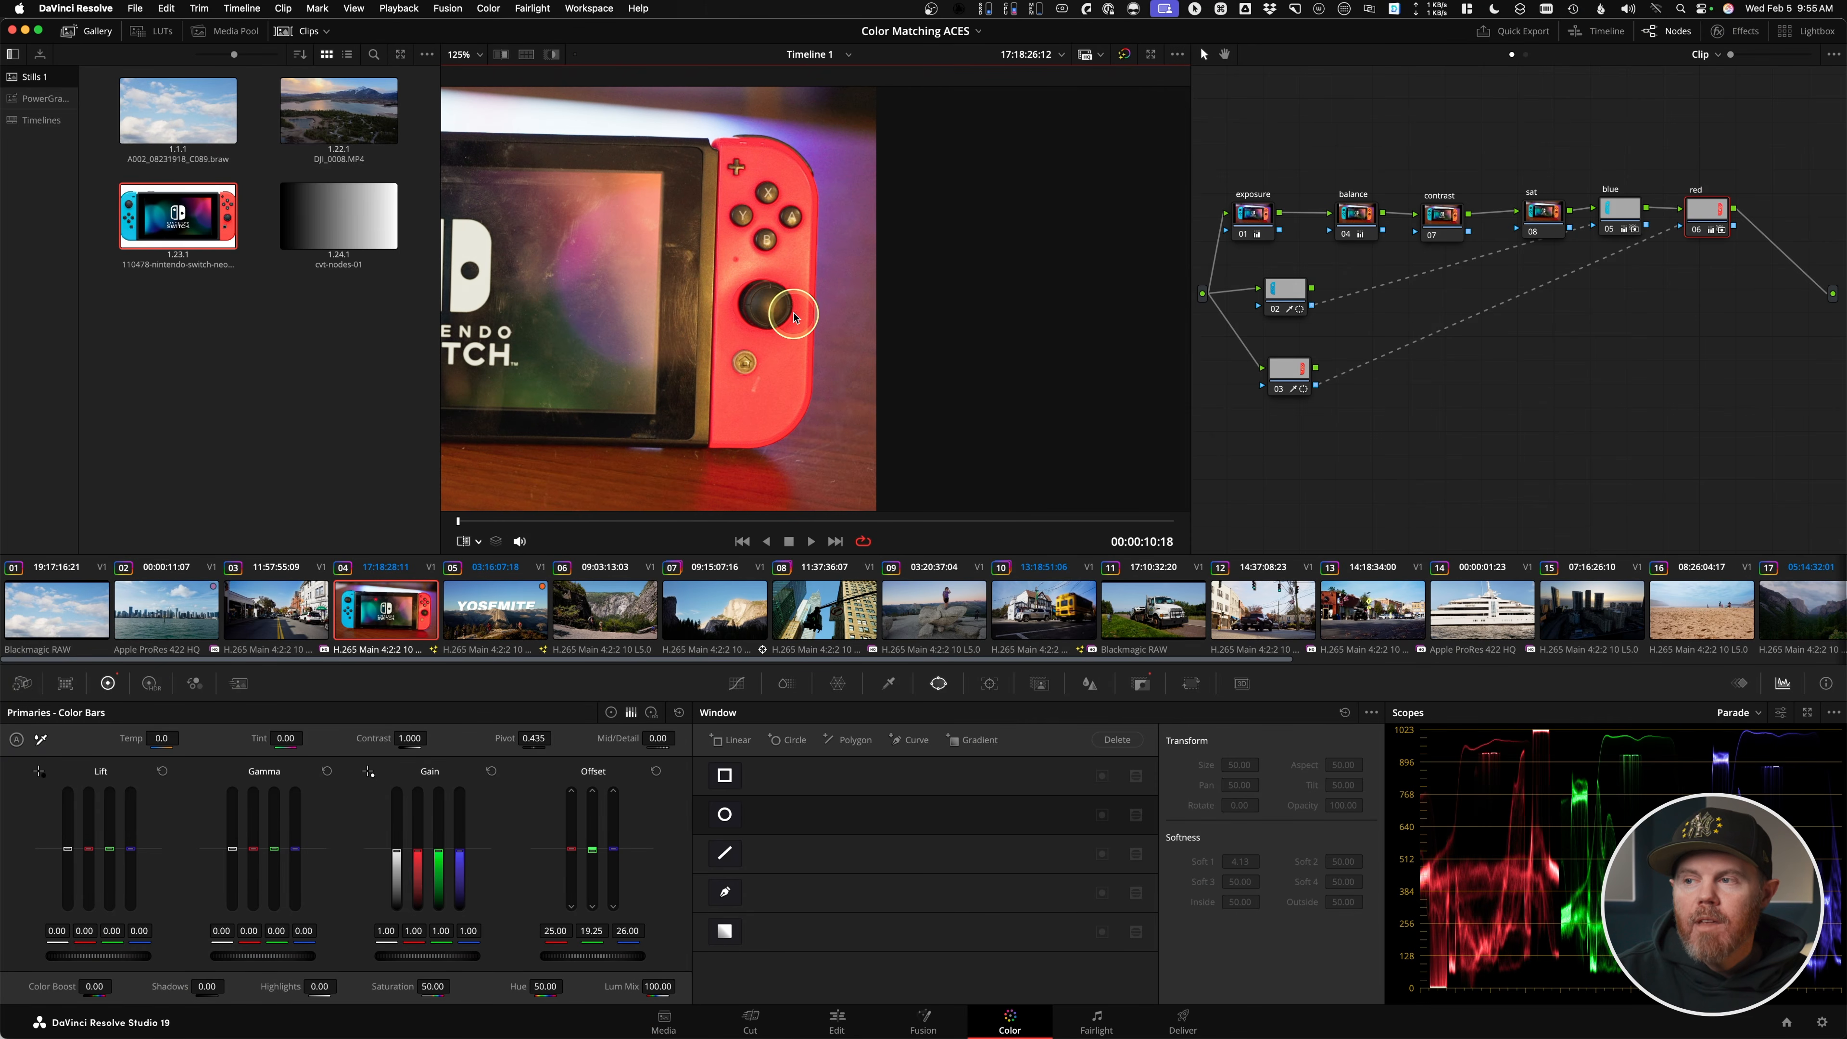
- Add a serial node after the red node and label it compress
left_click_drag(1623, 395, 1377, 428)
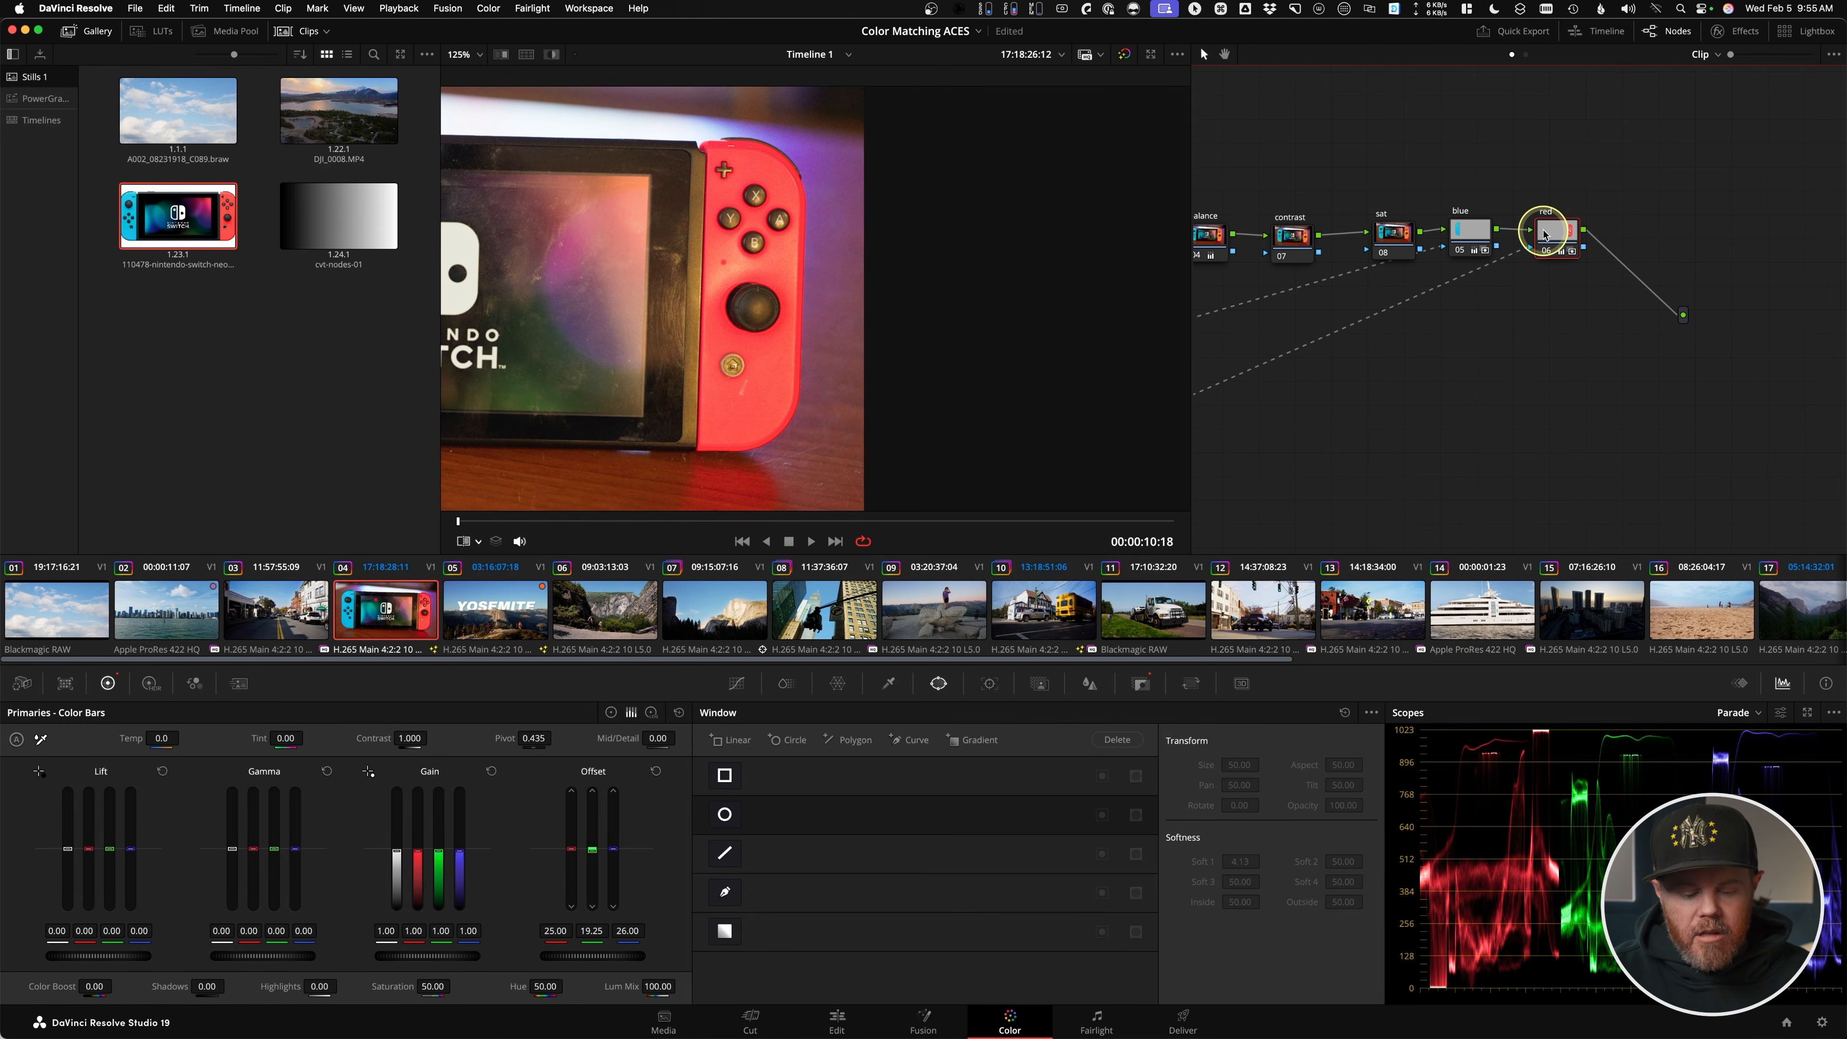
key("alt+s")
right_click(1637, 231)
left_click(1668, 264)
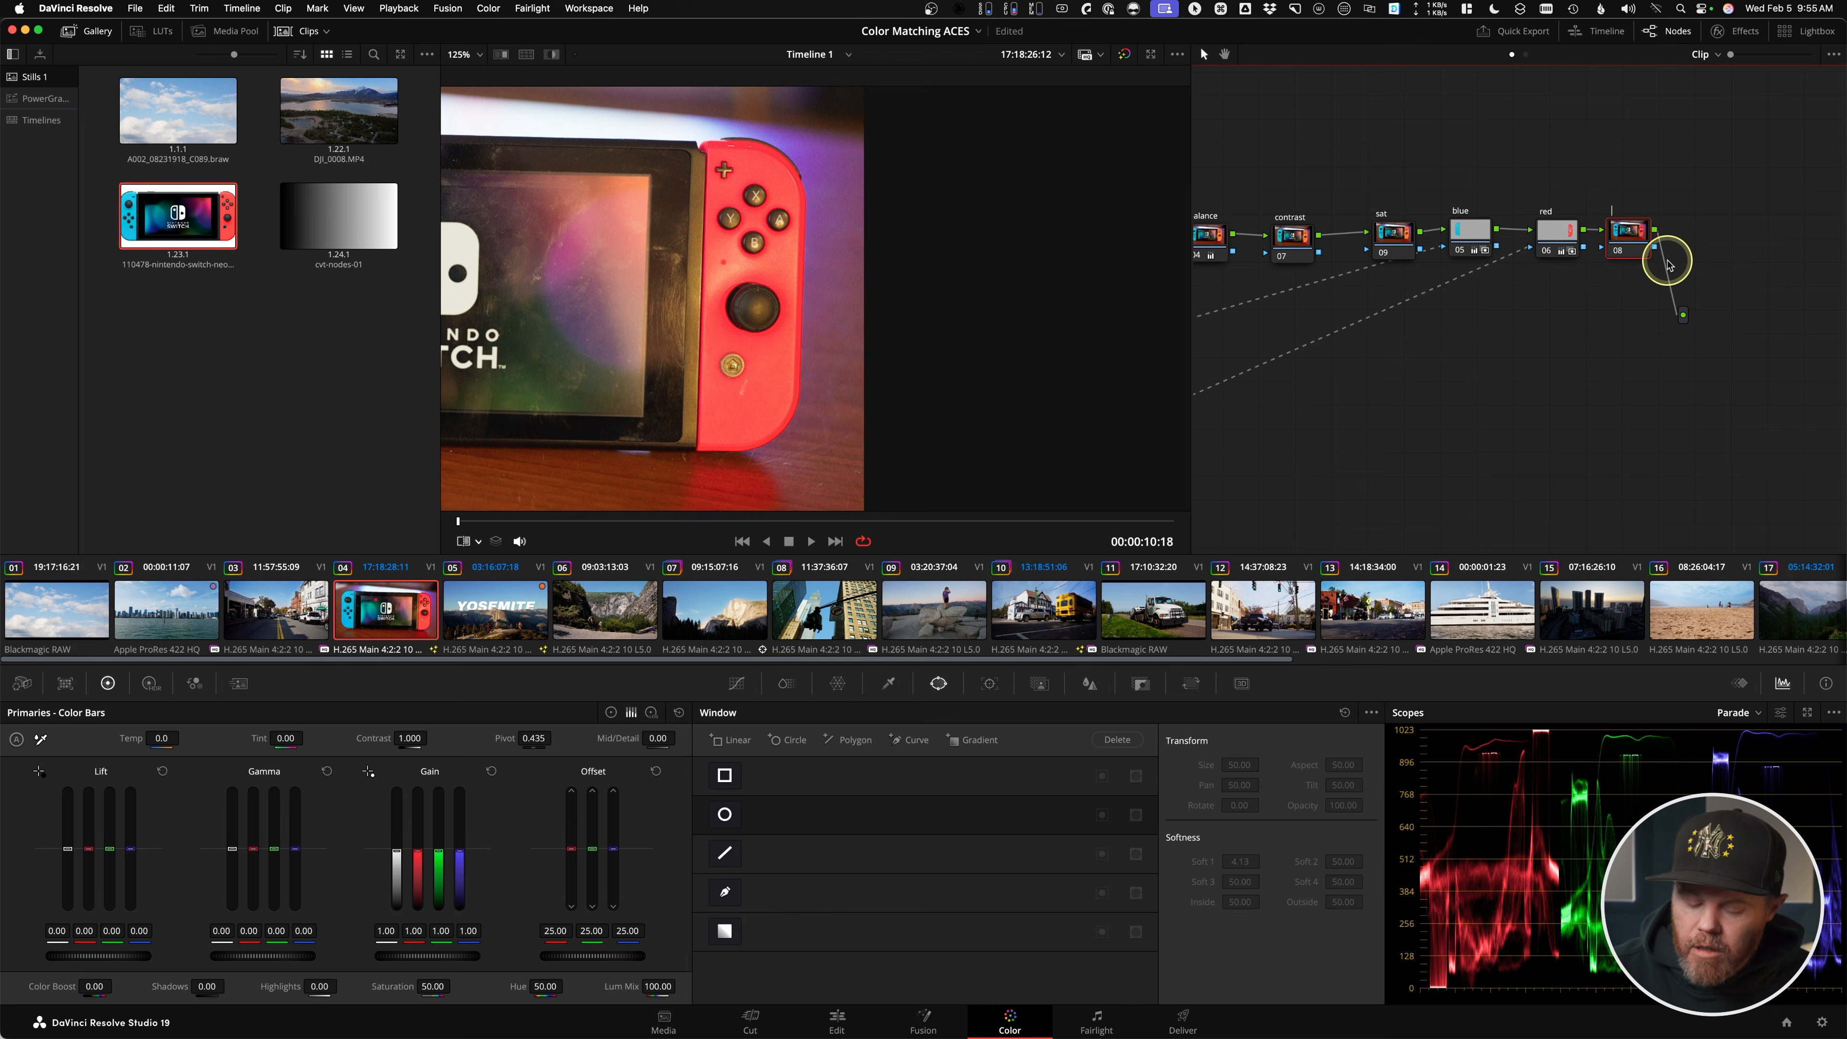
type("compress")
key("Return")
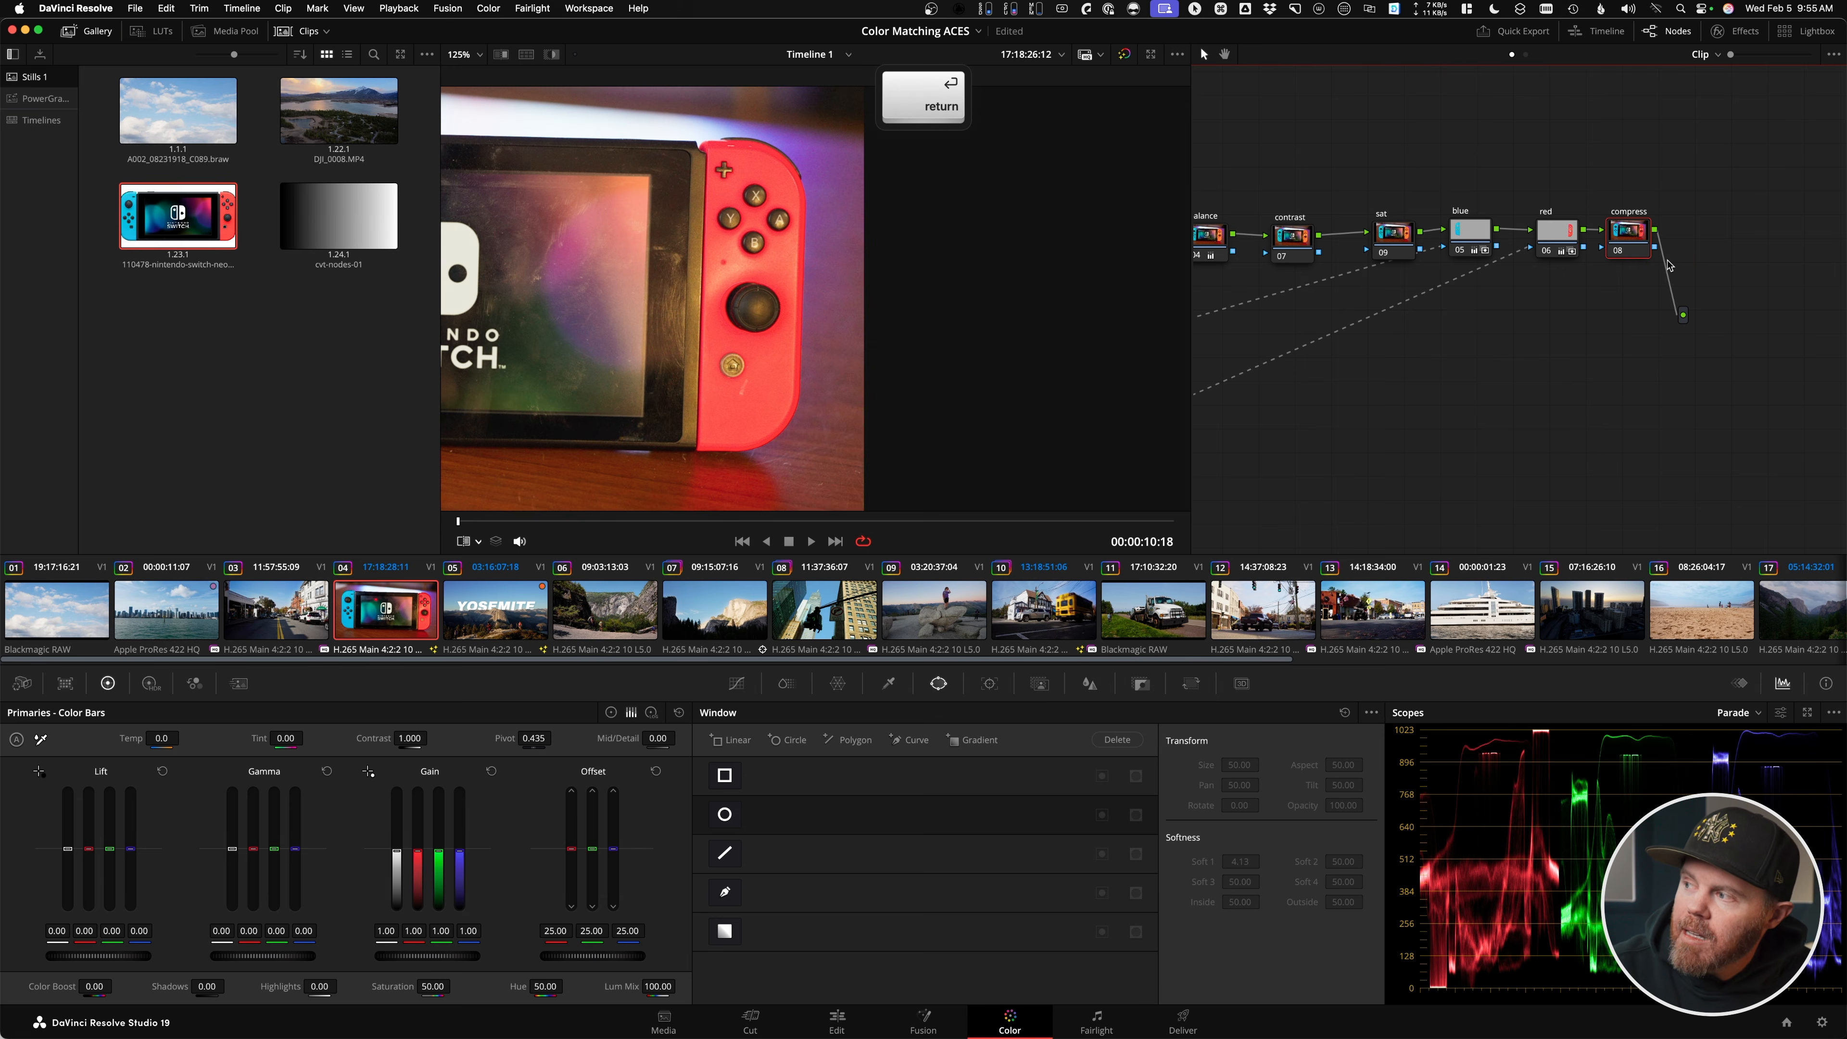
- Apply the Color Compressor effect from the Resolve FX Color group to the compress node
left_click(1748, 36)
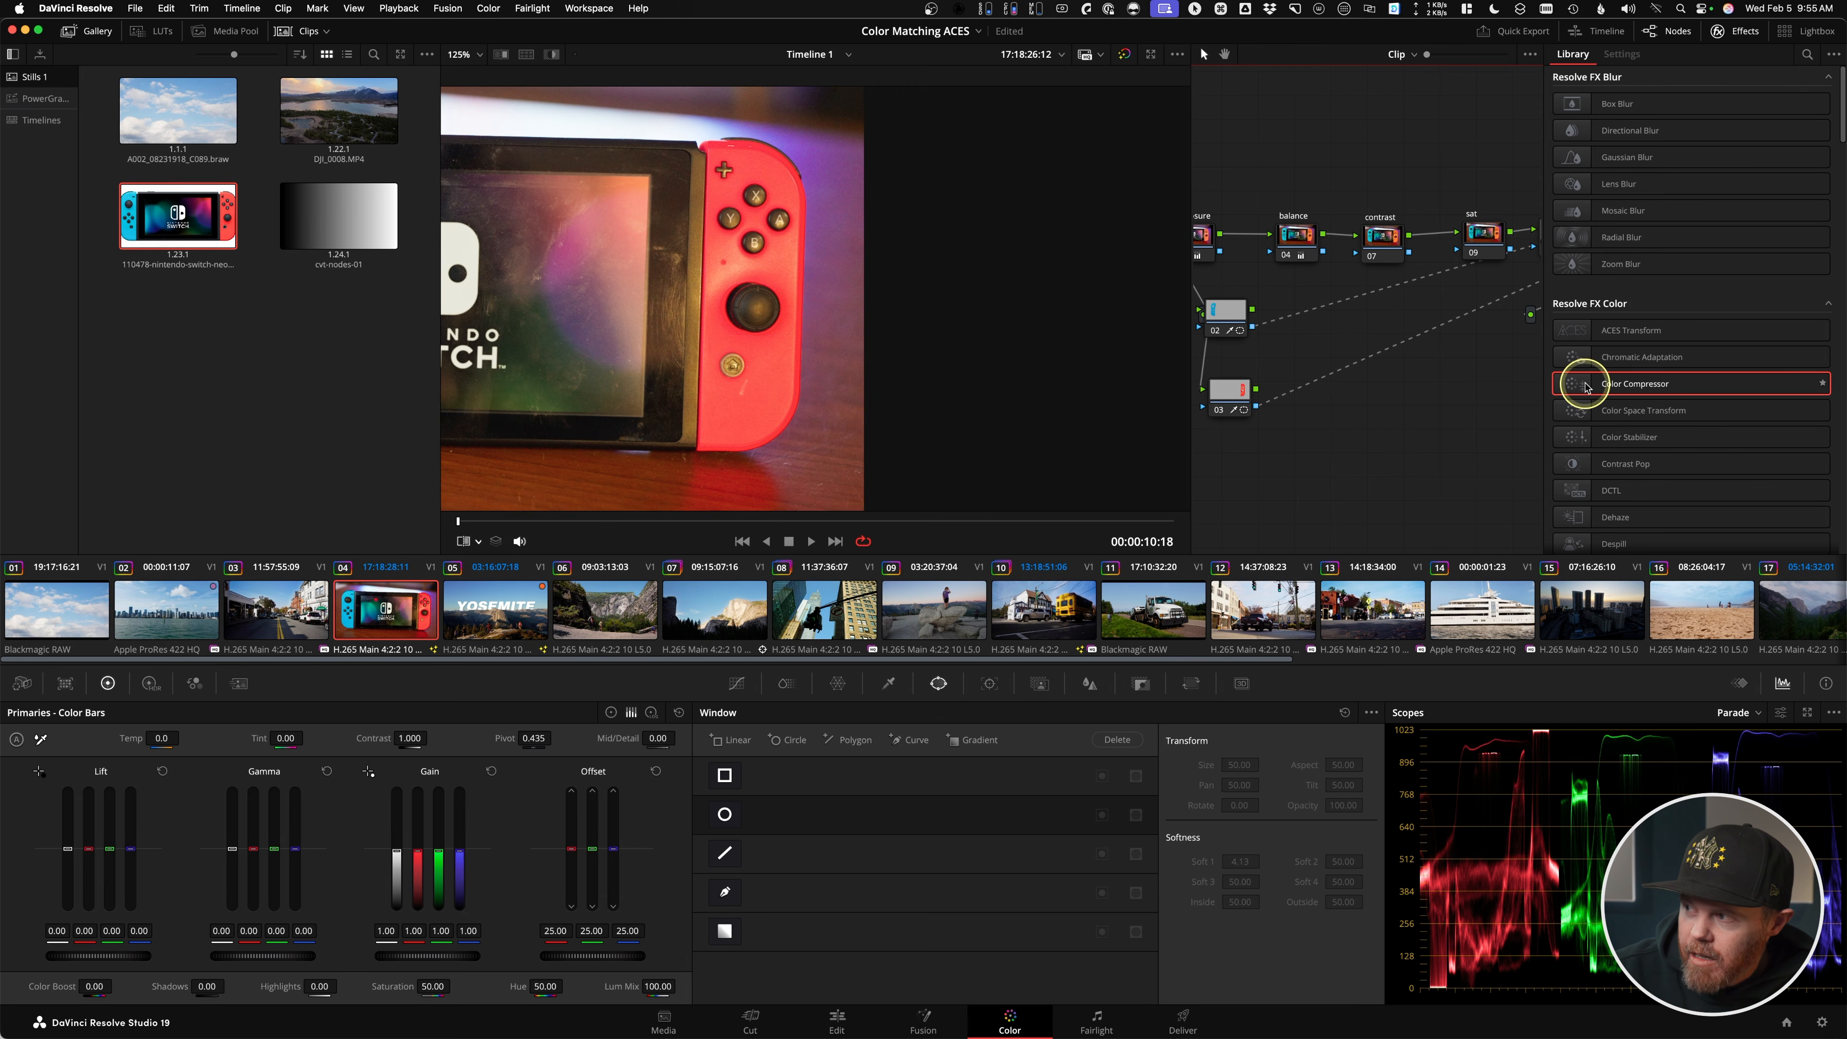
left_click_drag(1479, 393, 1400, 428)
left_click_drag(1574, 386, 1421, 273)
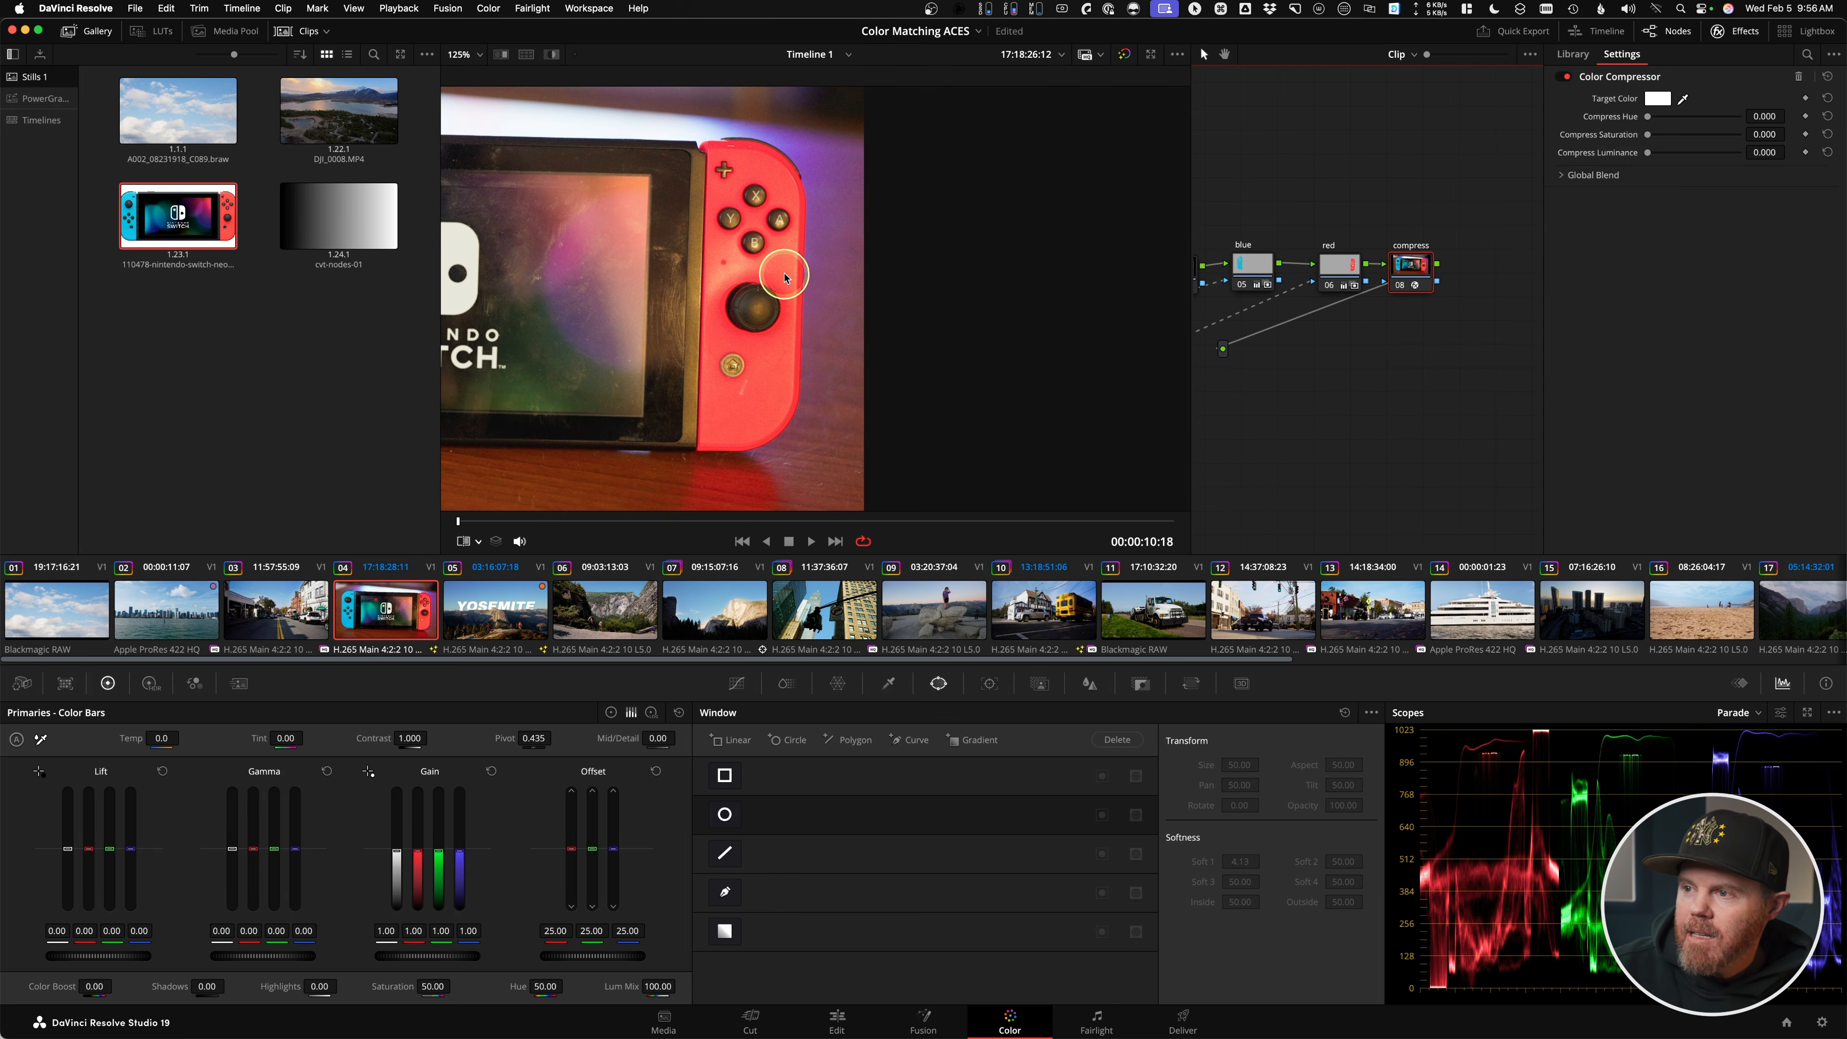
- Sample the red controller's surface as the Color Compressor's target color and set Compress Luminance to 0.519
scroll(784, 277, "up", 4)
left_click(1685, 99)
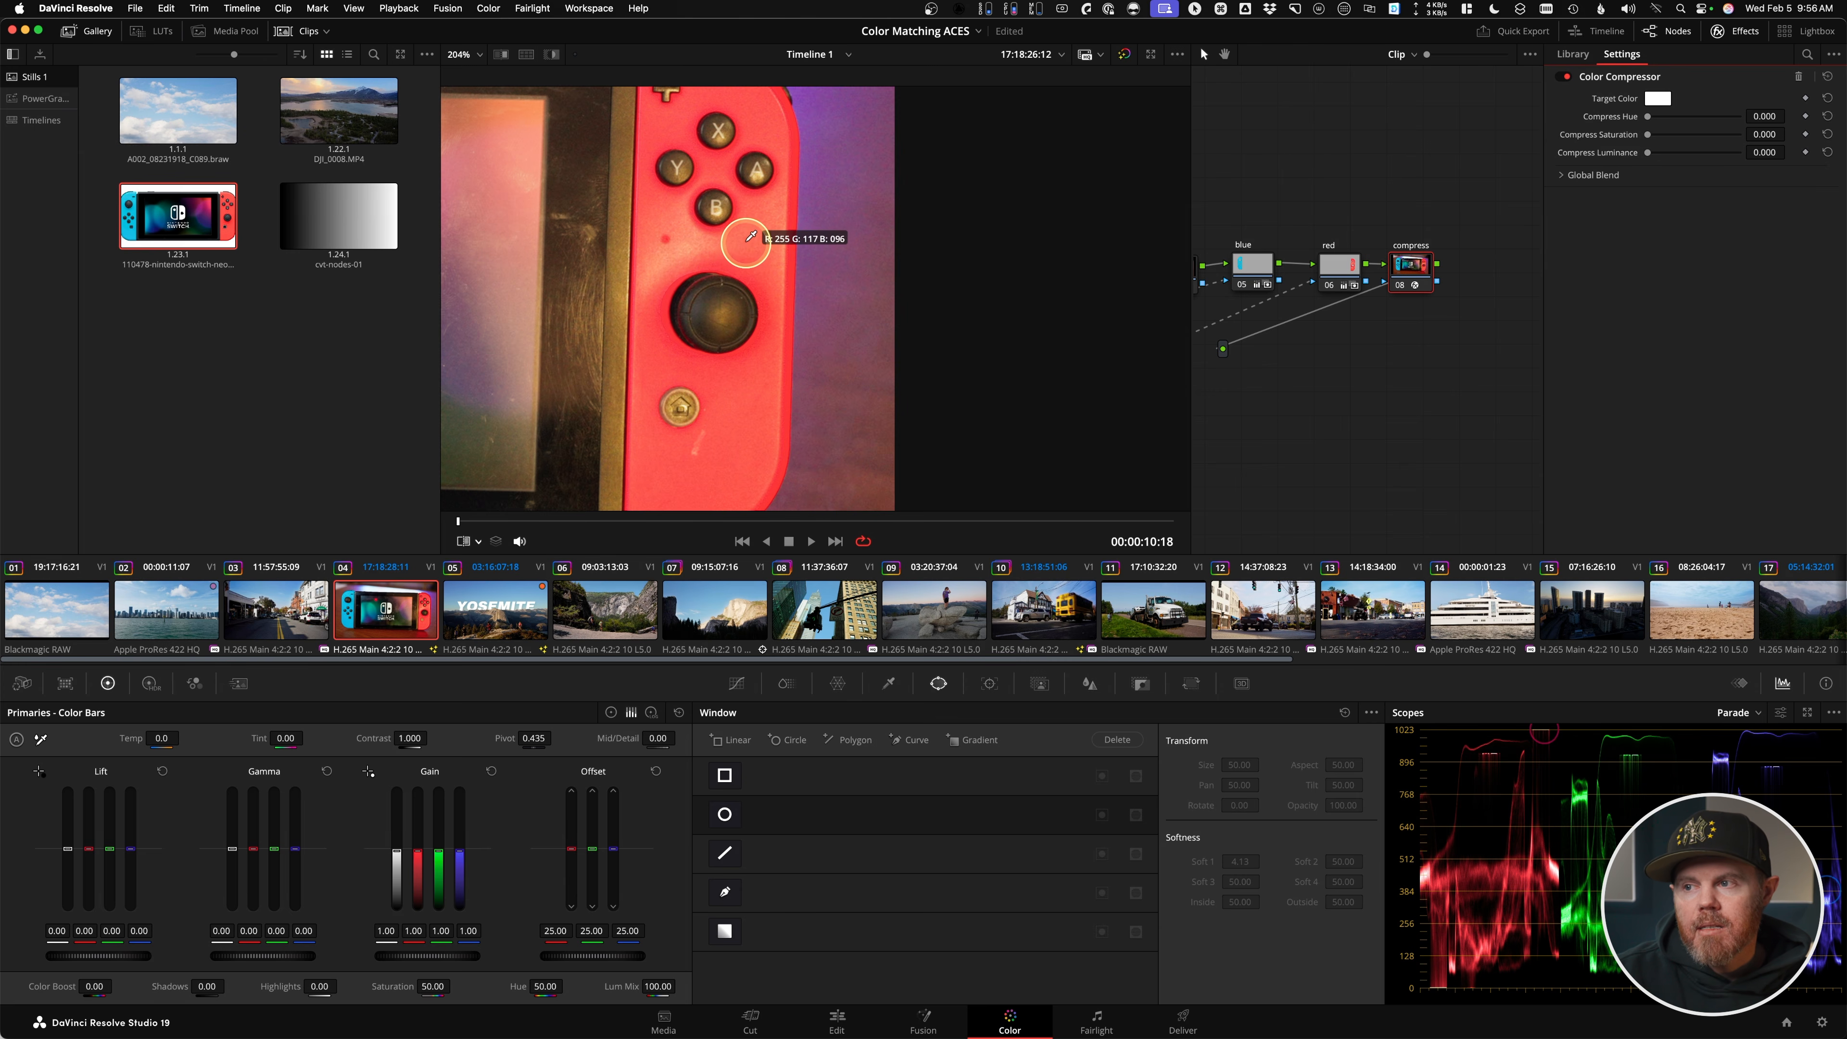
left_click(657, 358)
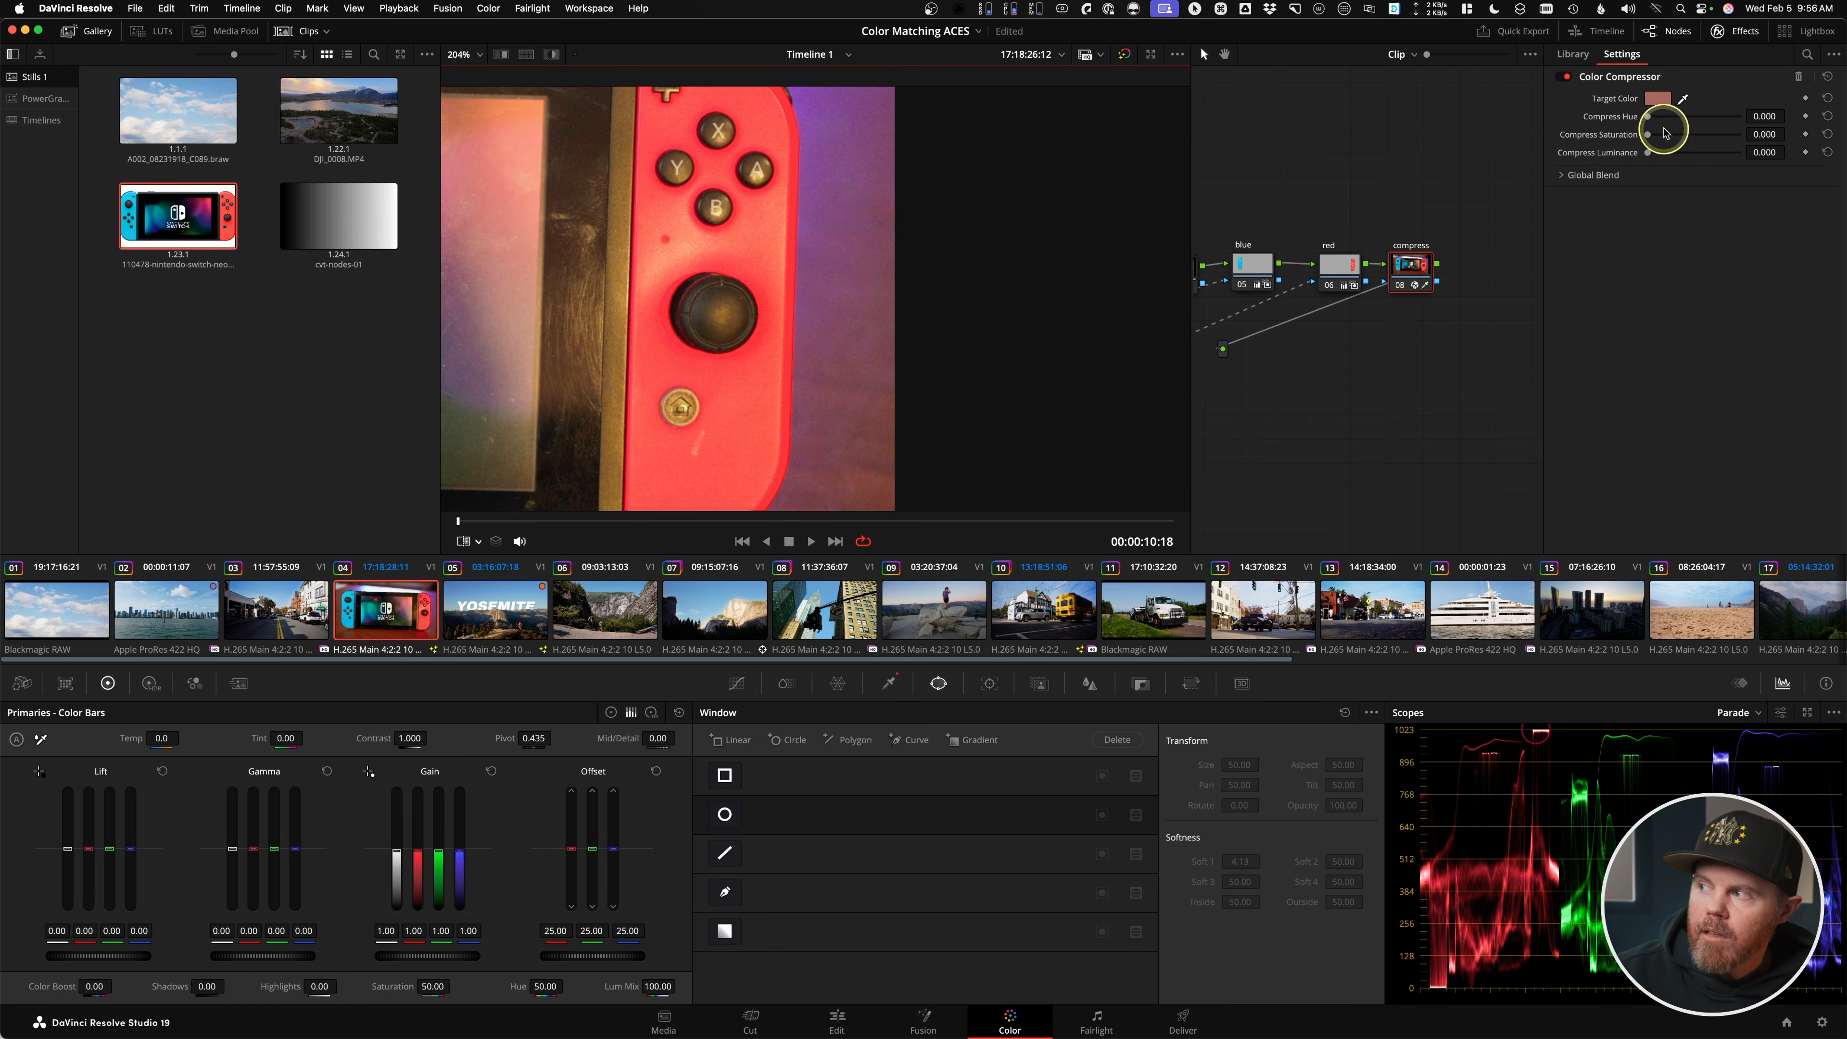
key("alt")
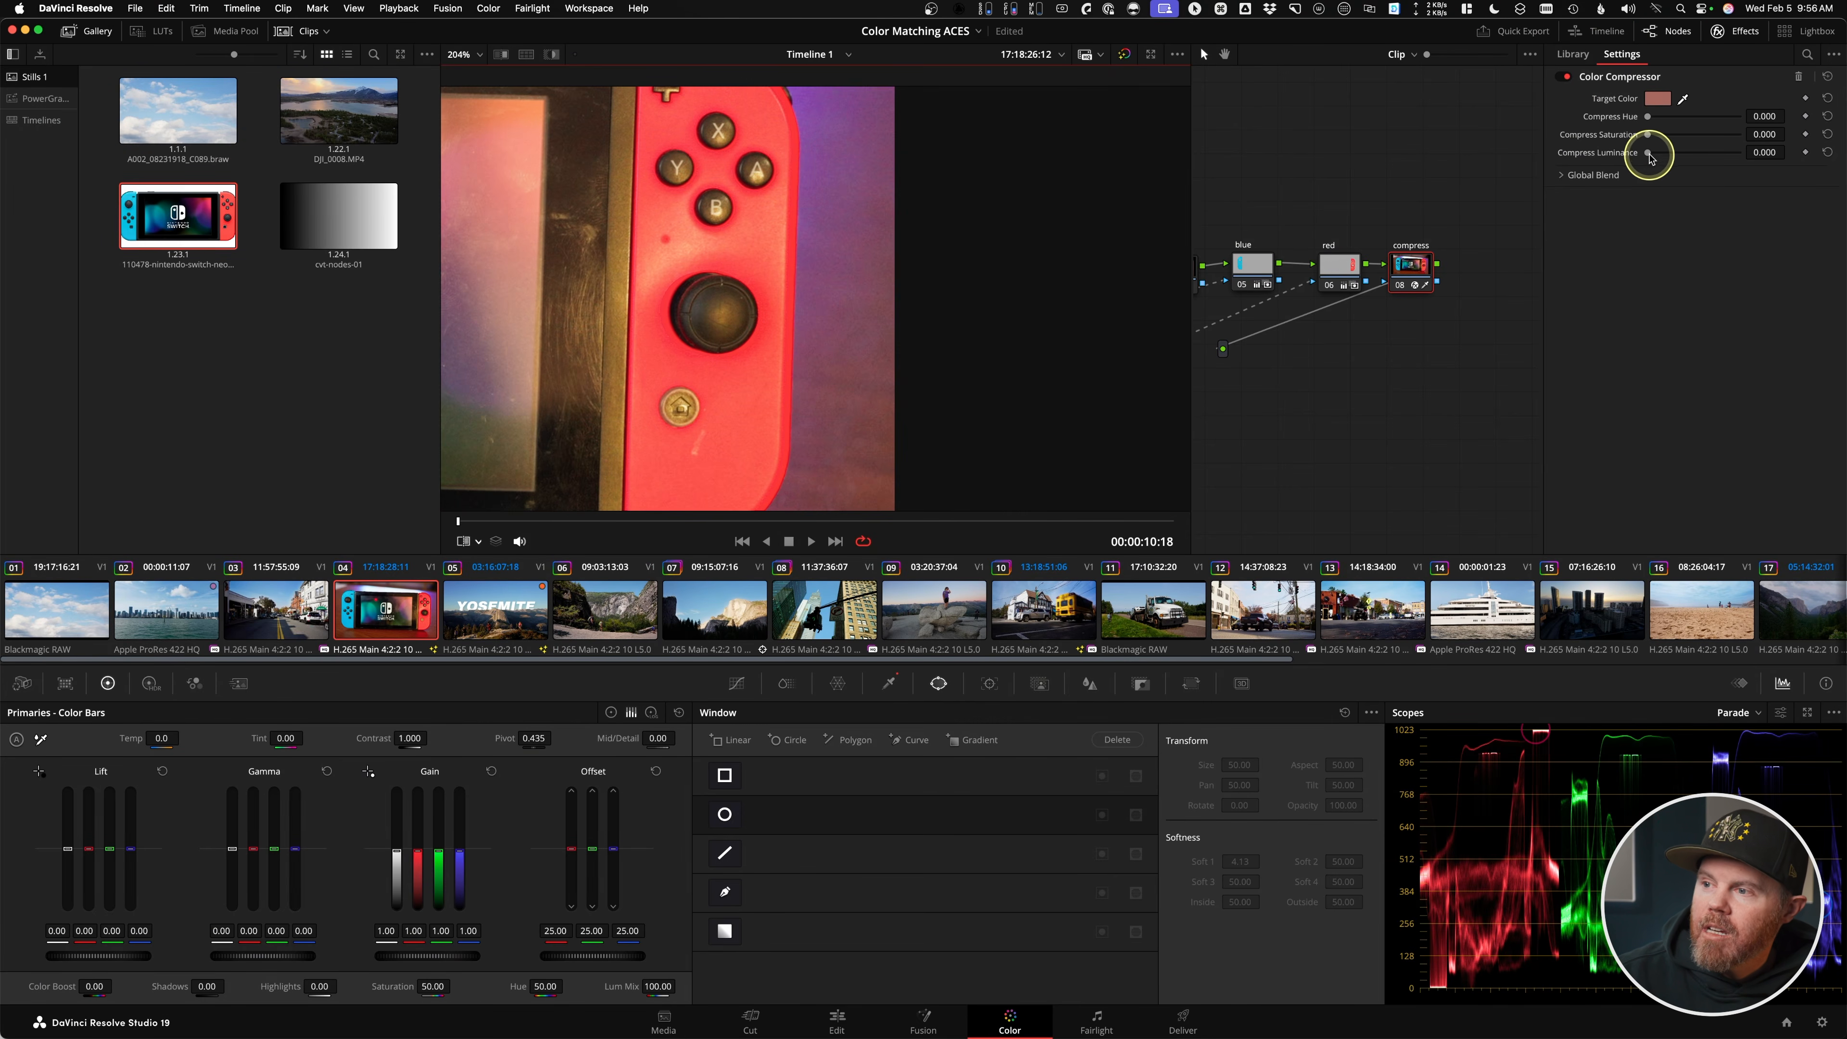
left_click_drag(1649, 157, 1693, 156)
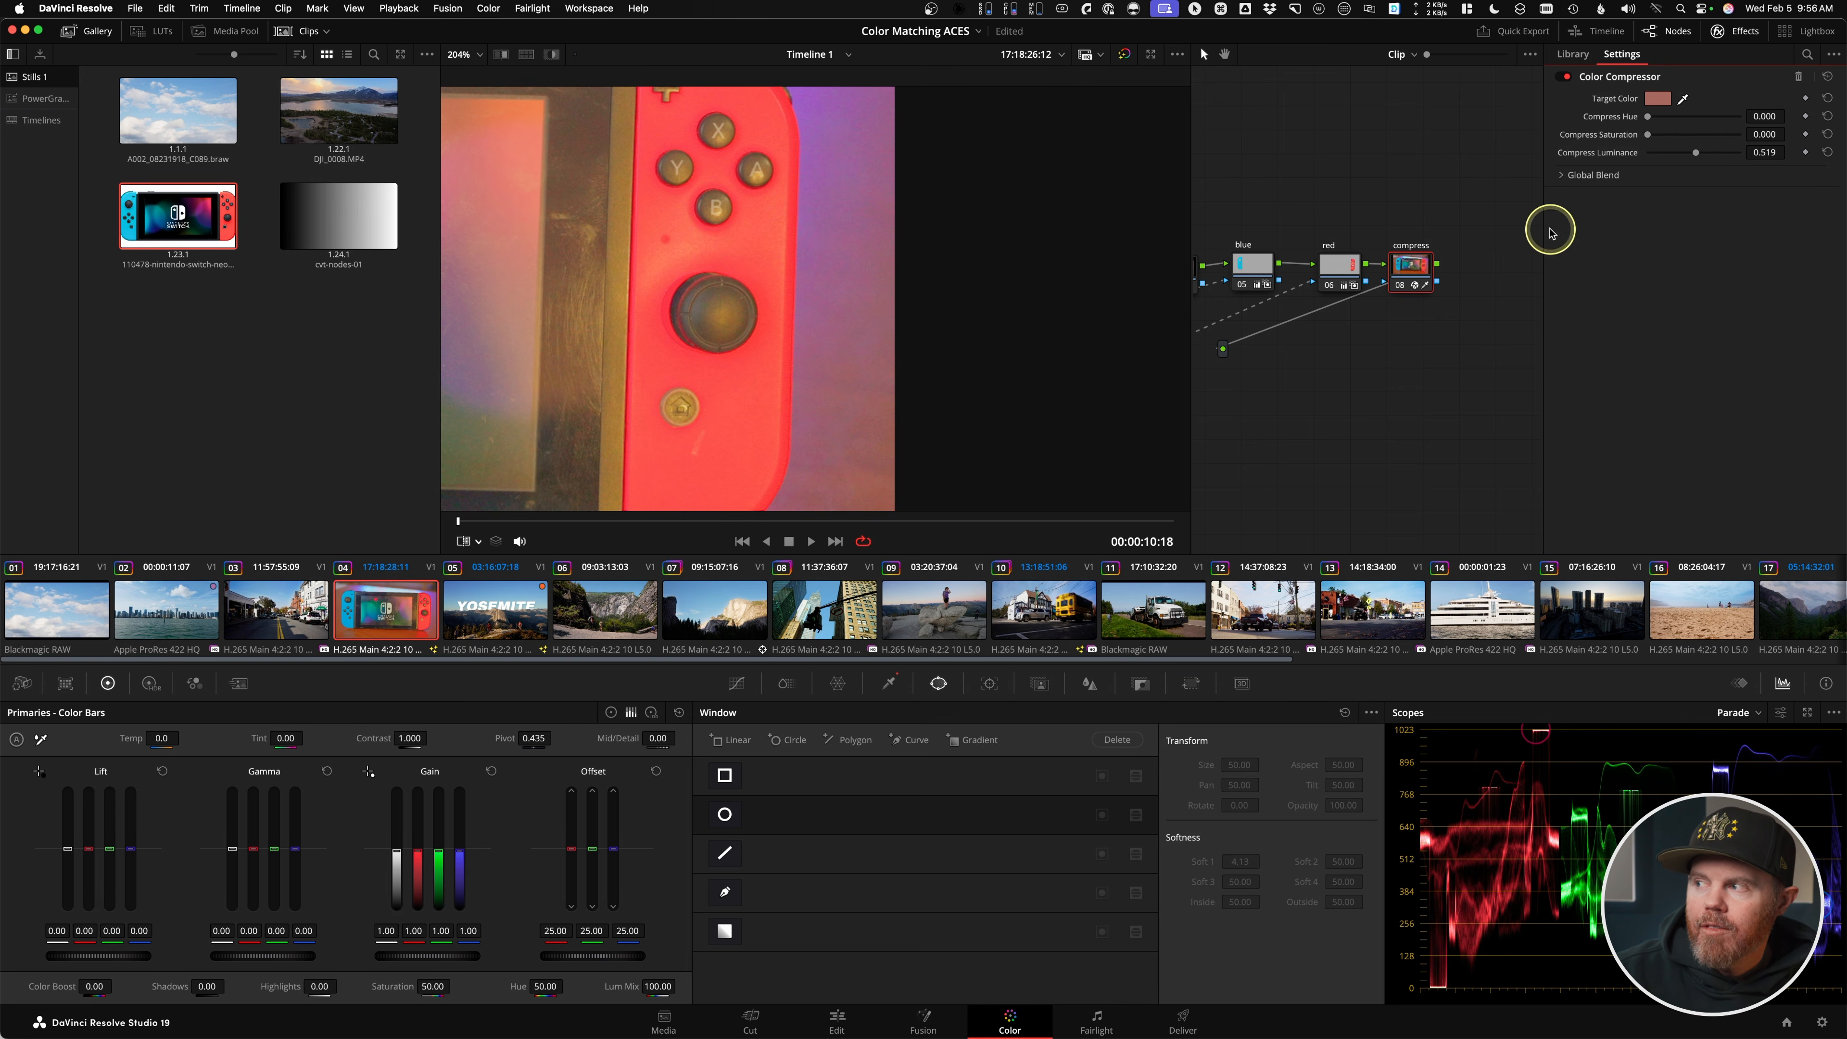
left_click_drag(1691, 159, 1696, 157)
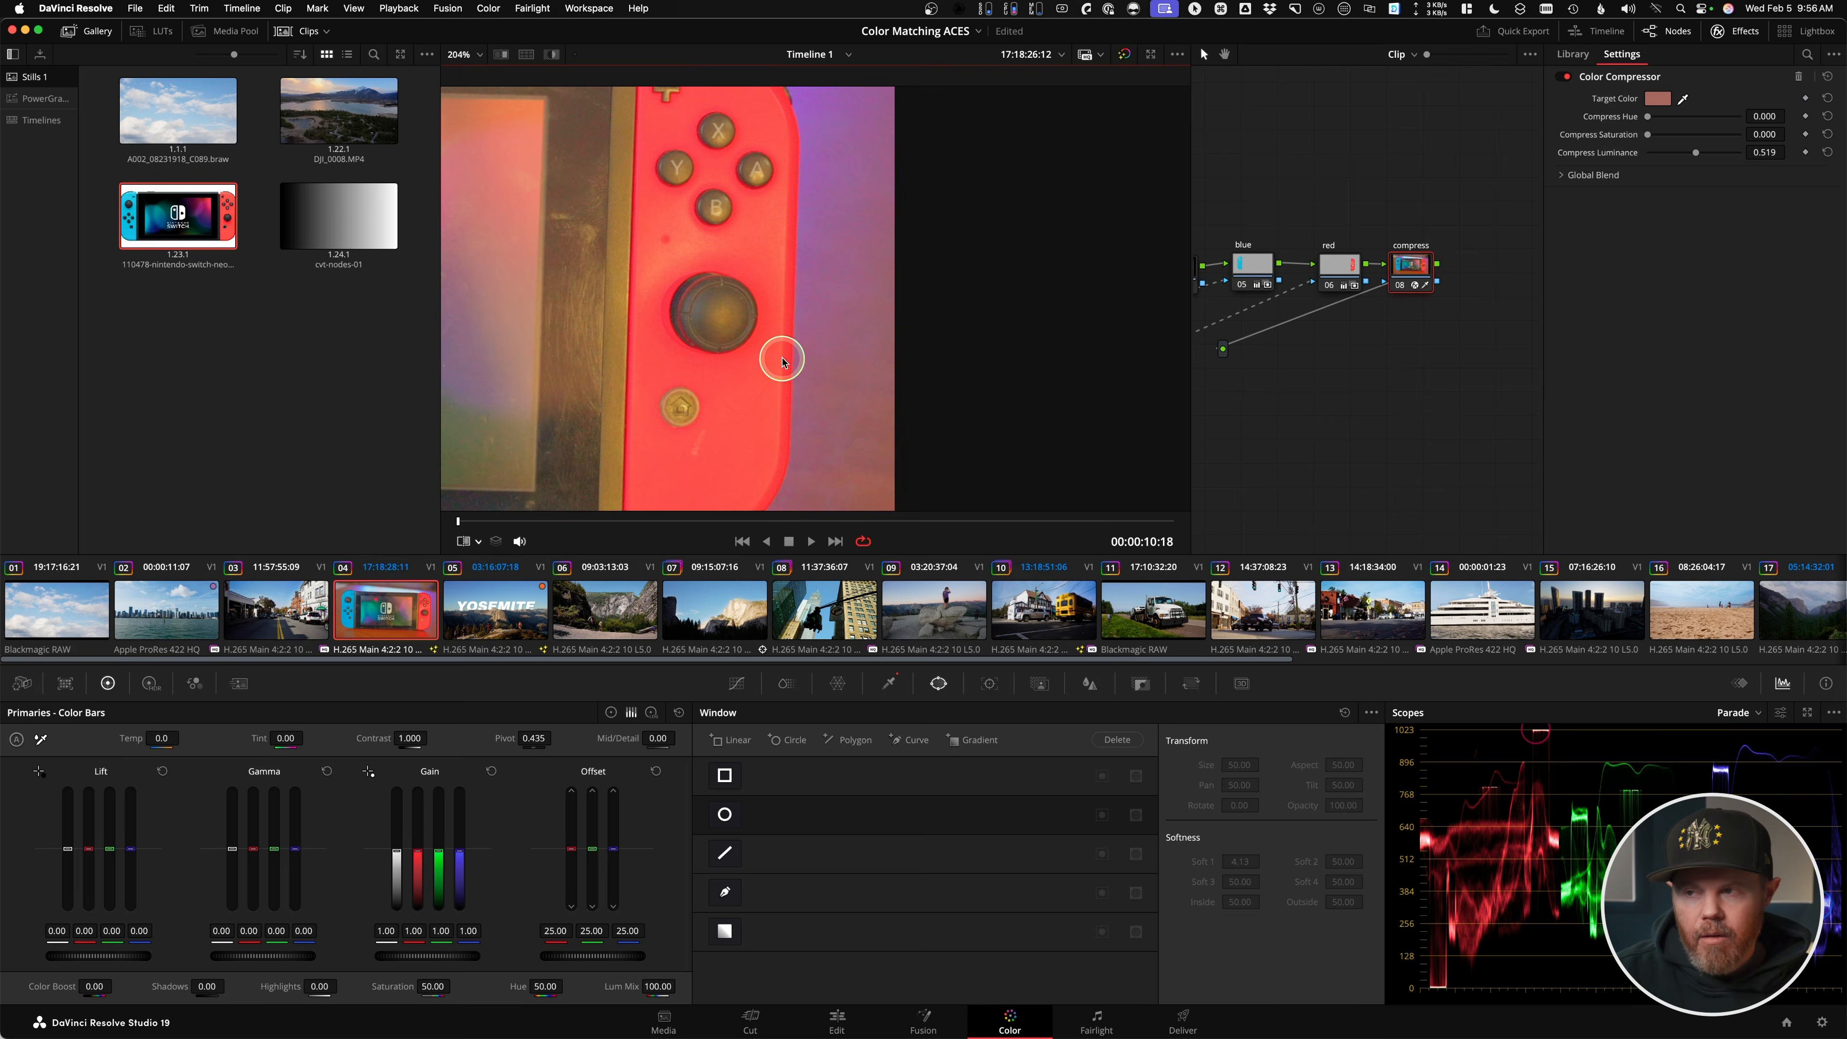
- Connect the key output of the red controller's isolation node (03) to the compress node's key input
key("z")
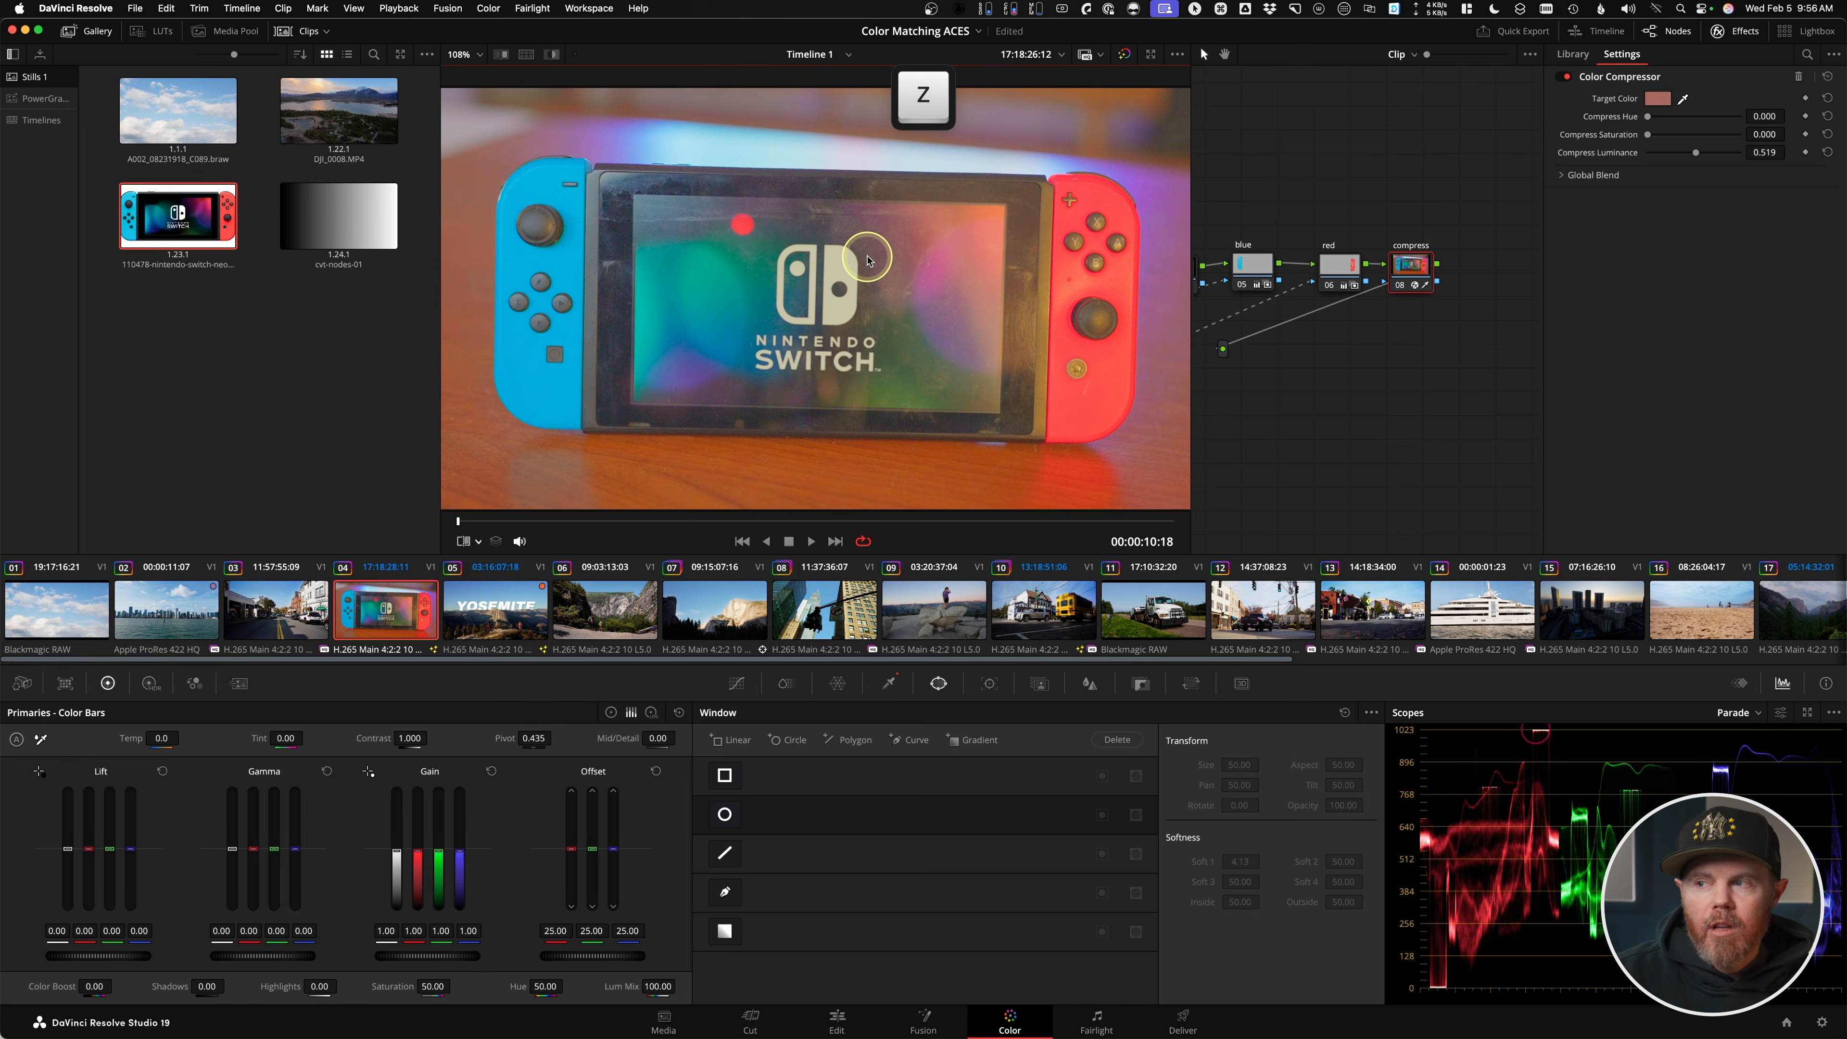
left_click_drag(1443, 365, 1493, 366)
left_click(1739, 31)
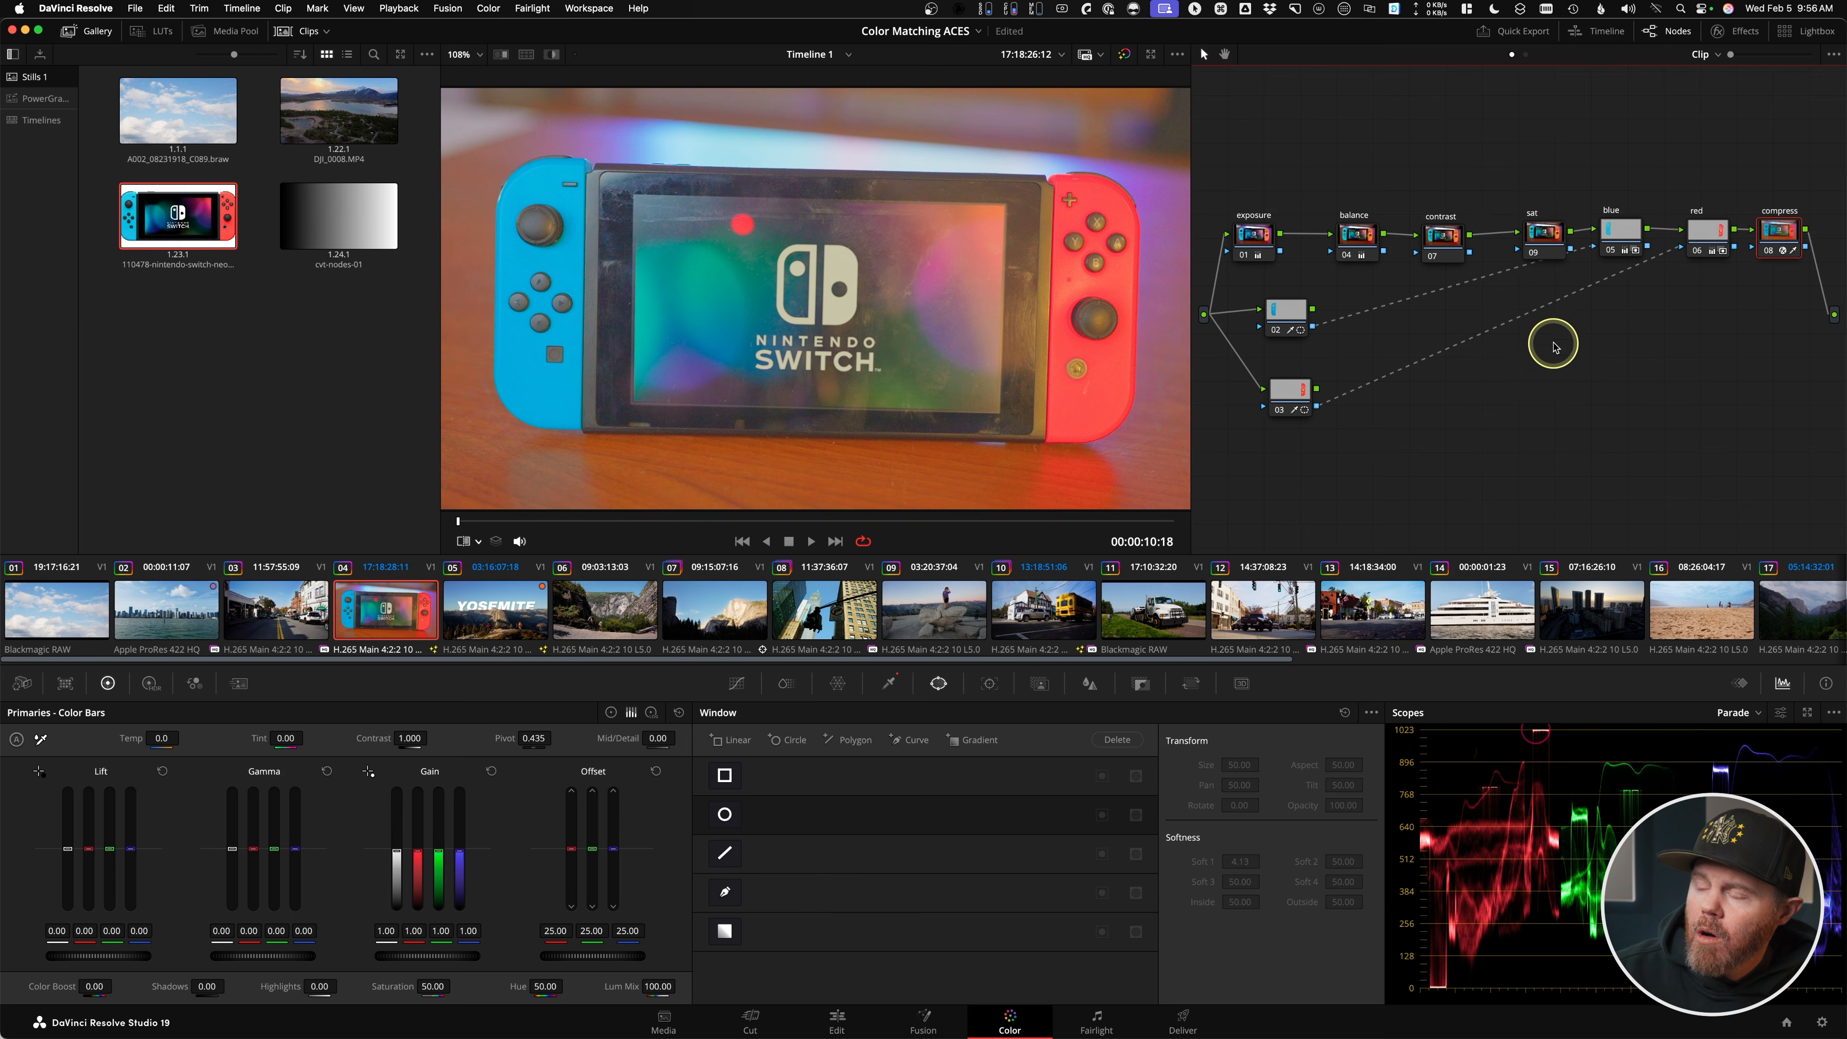
left_click_drag(1627, 338, 1582, 335)
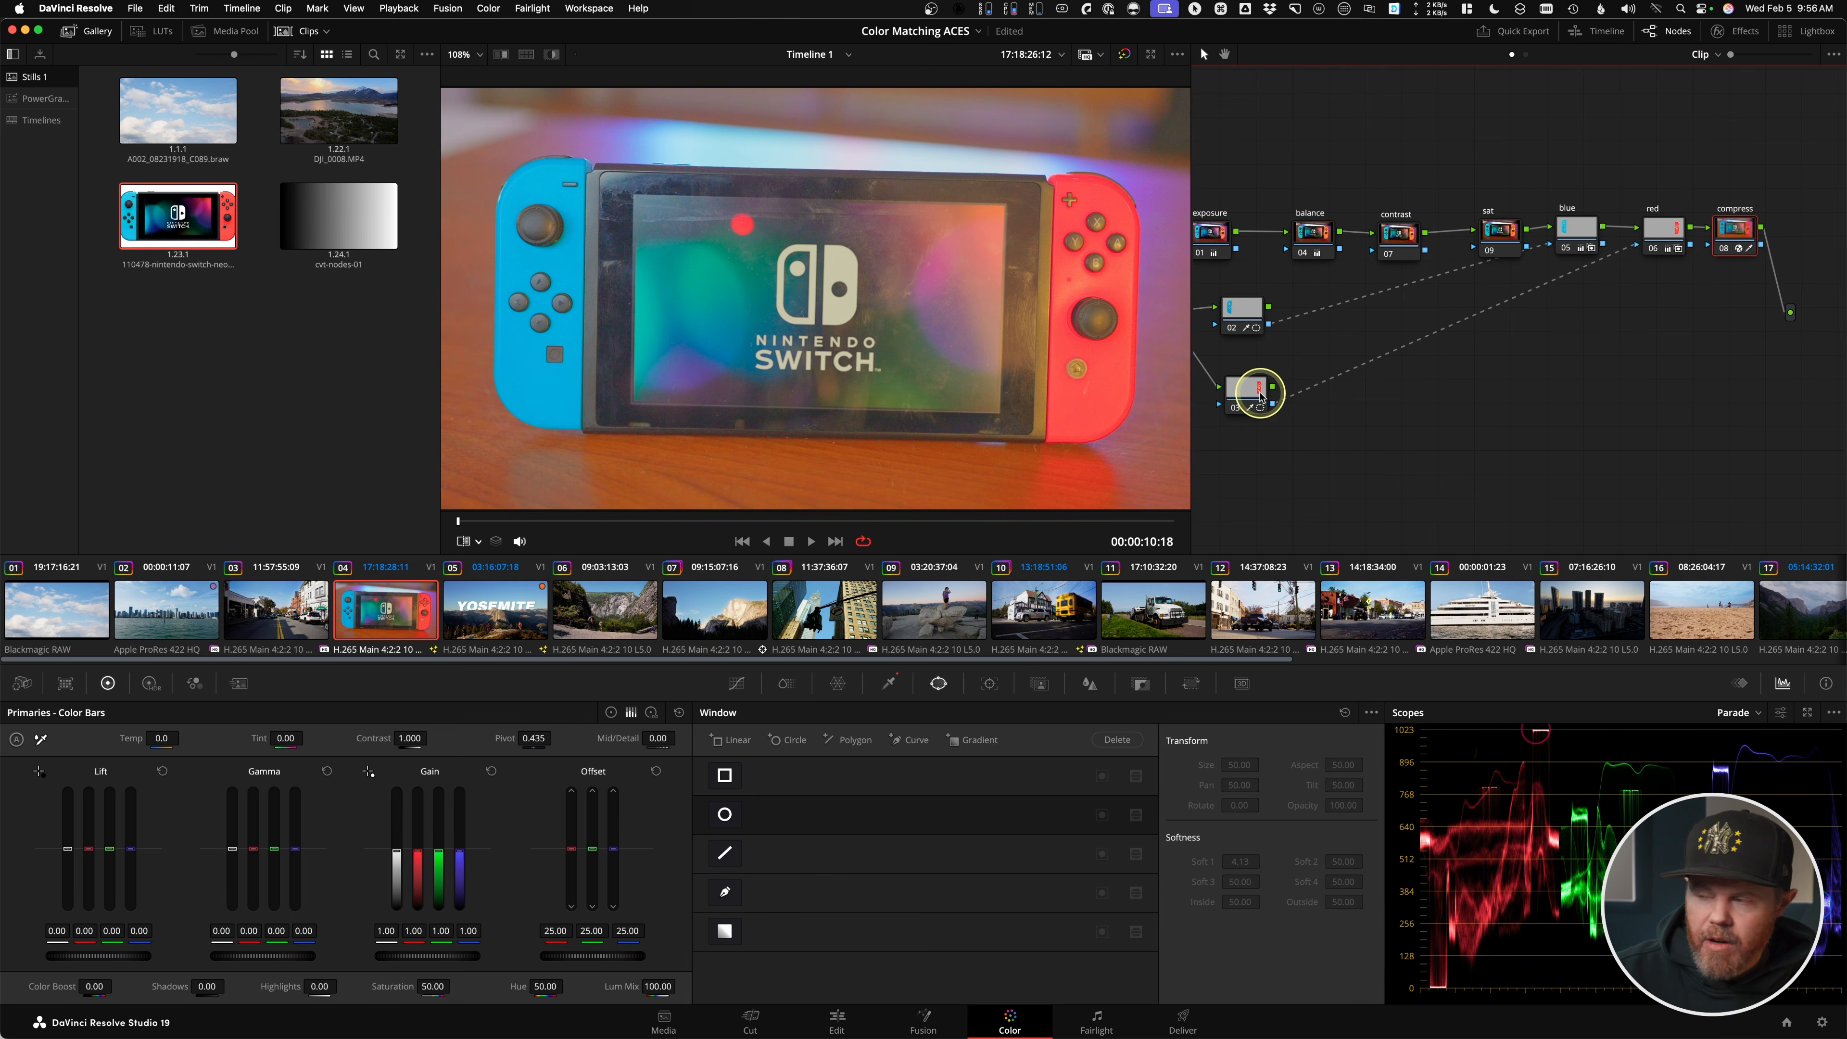
key("alt")
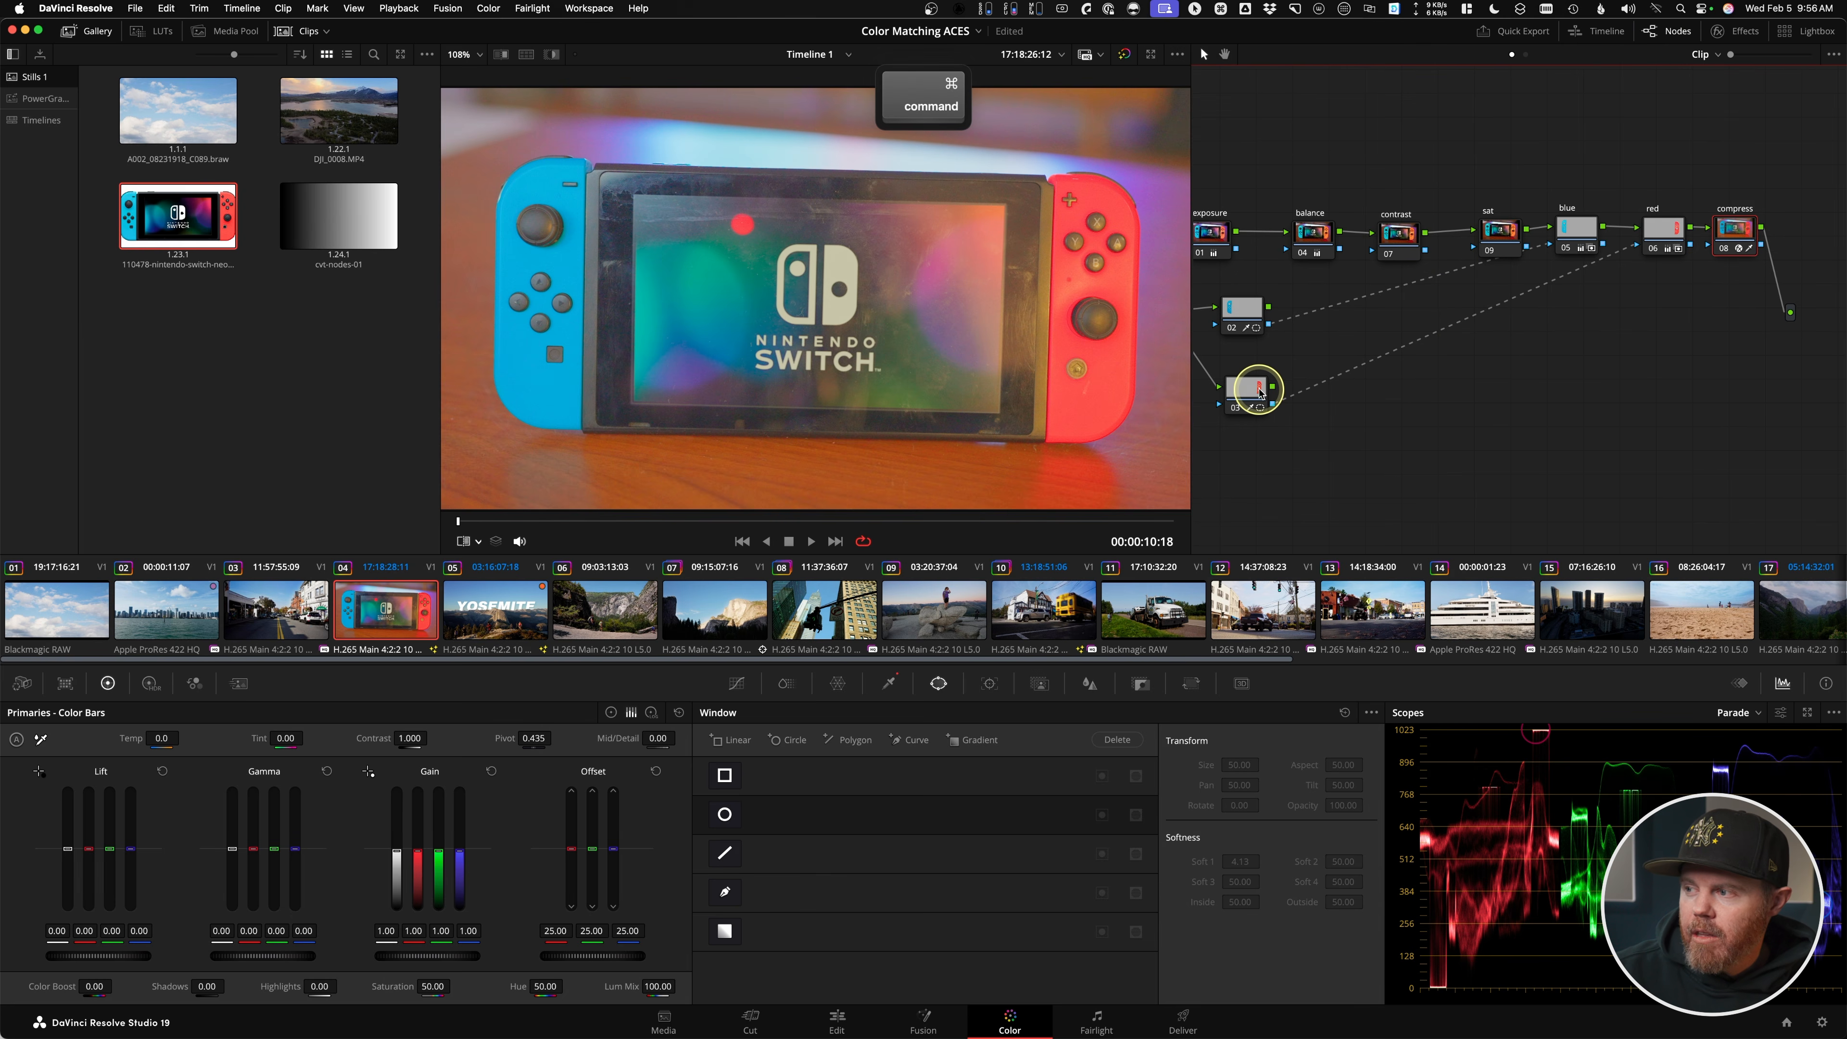
left_click_drag(1445, 406, 1249, 401)
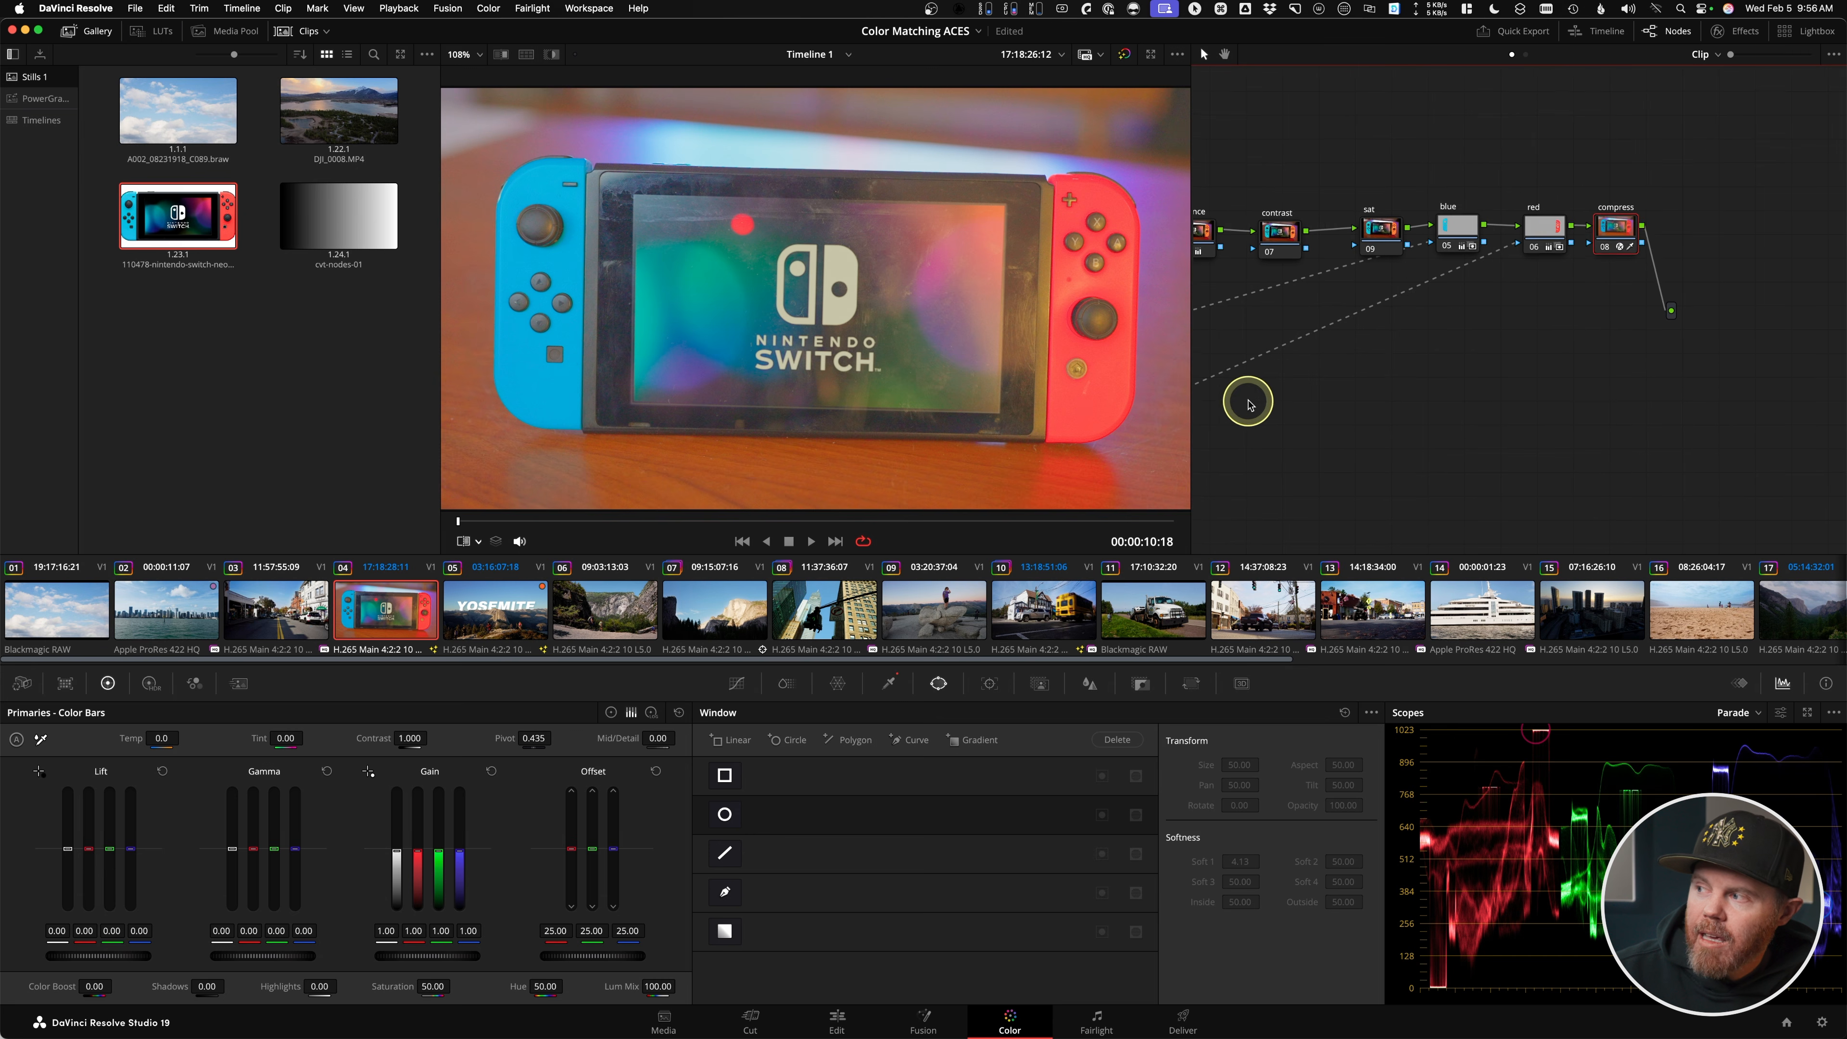
left_click_drag(1622, 235, 1637, 240)
left_click_drag(1460, 355, 1563, 318)
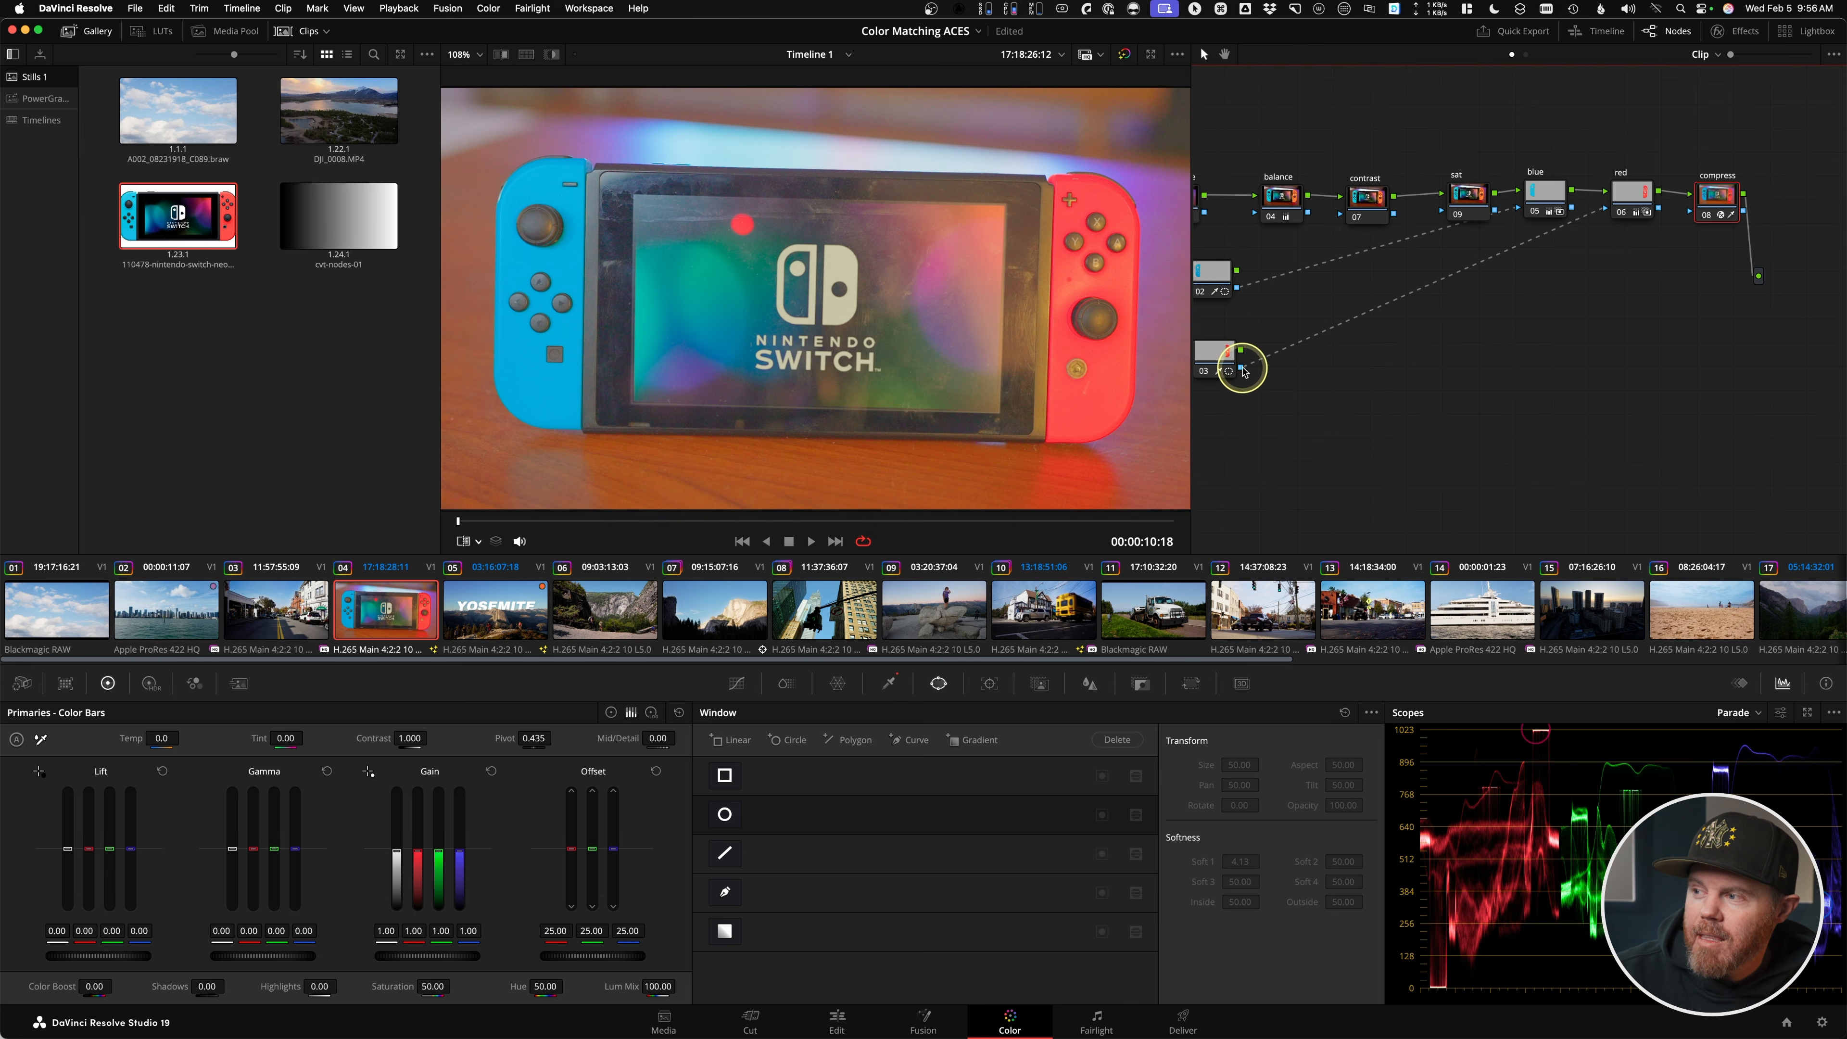
left_click_drag(1647, 318, 1706, 200)
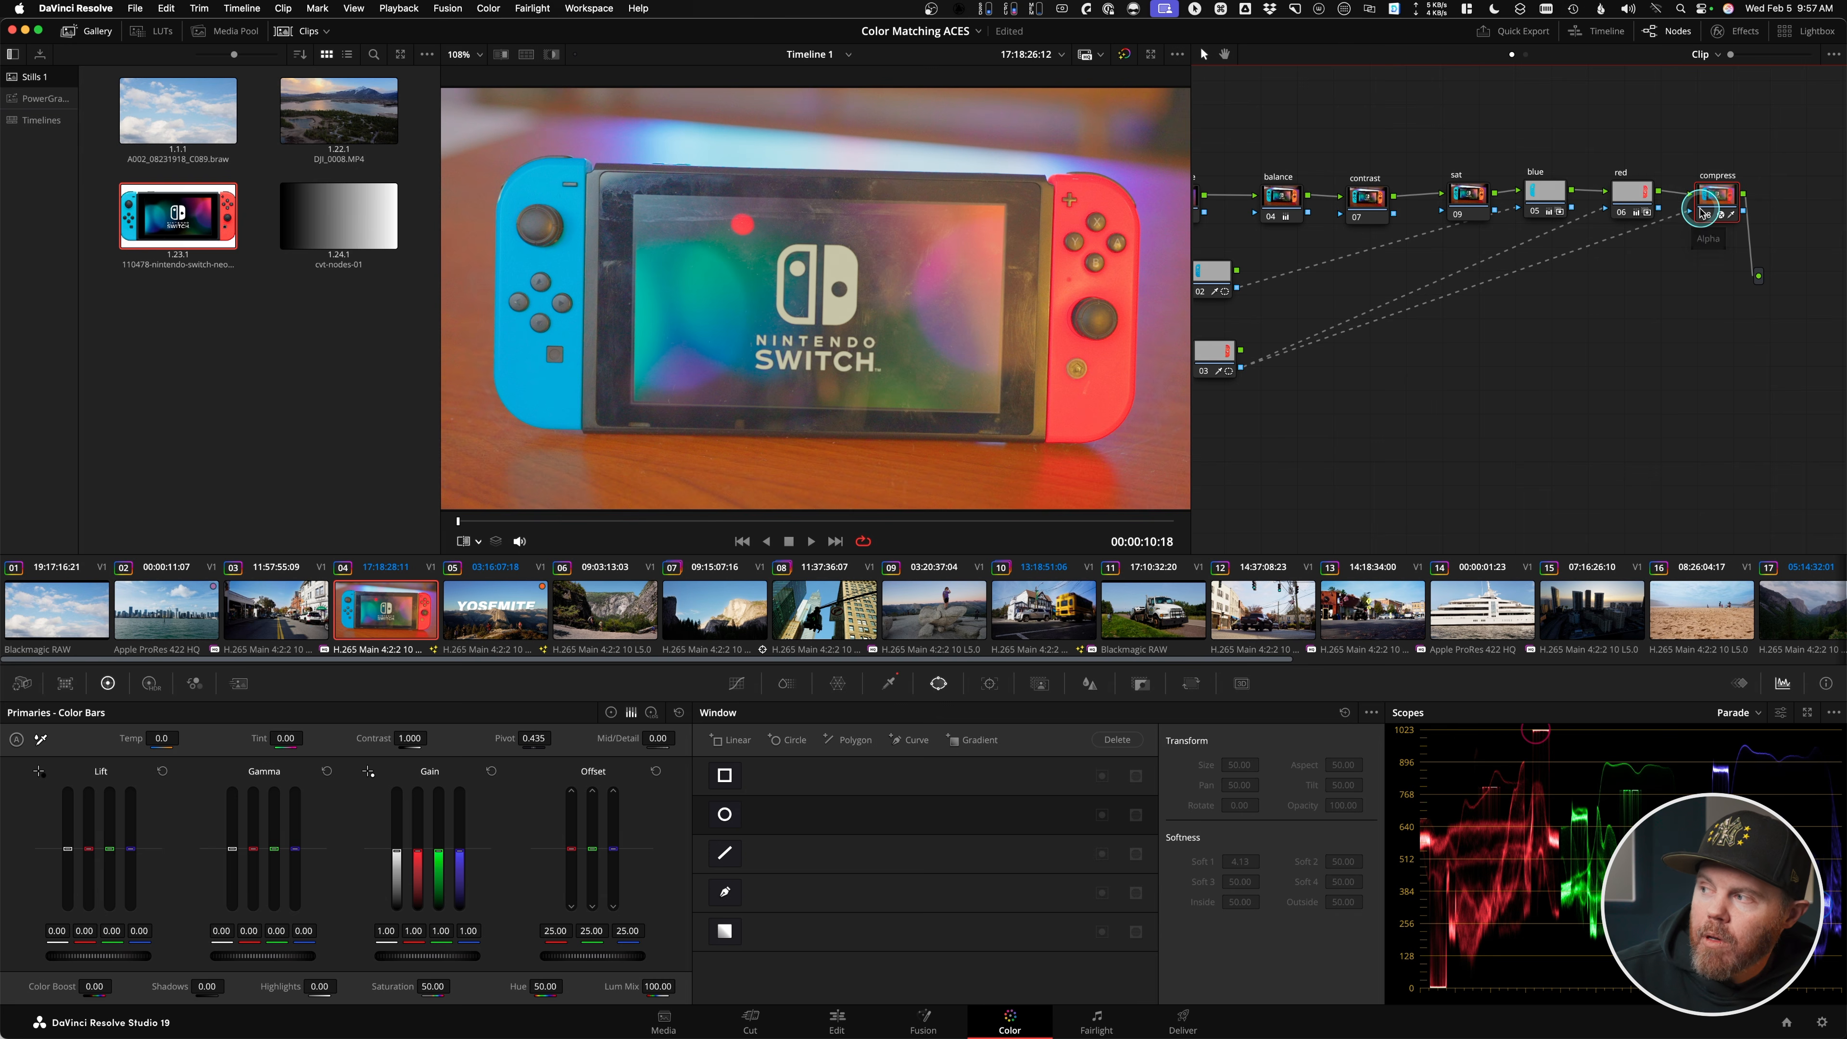
left_click_drag(1701, 211, 1703, 210)
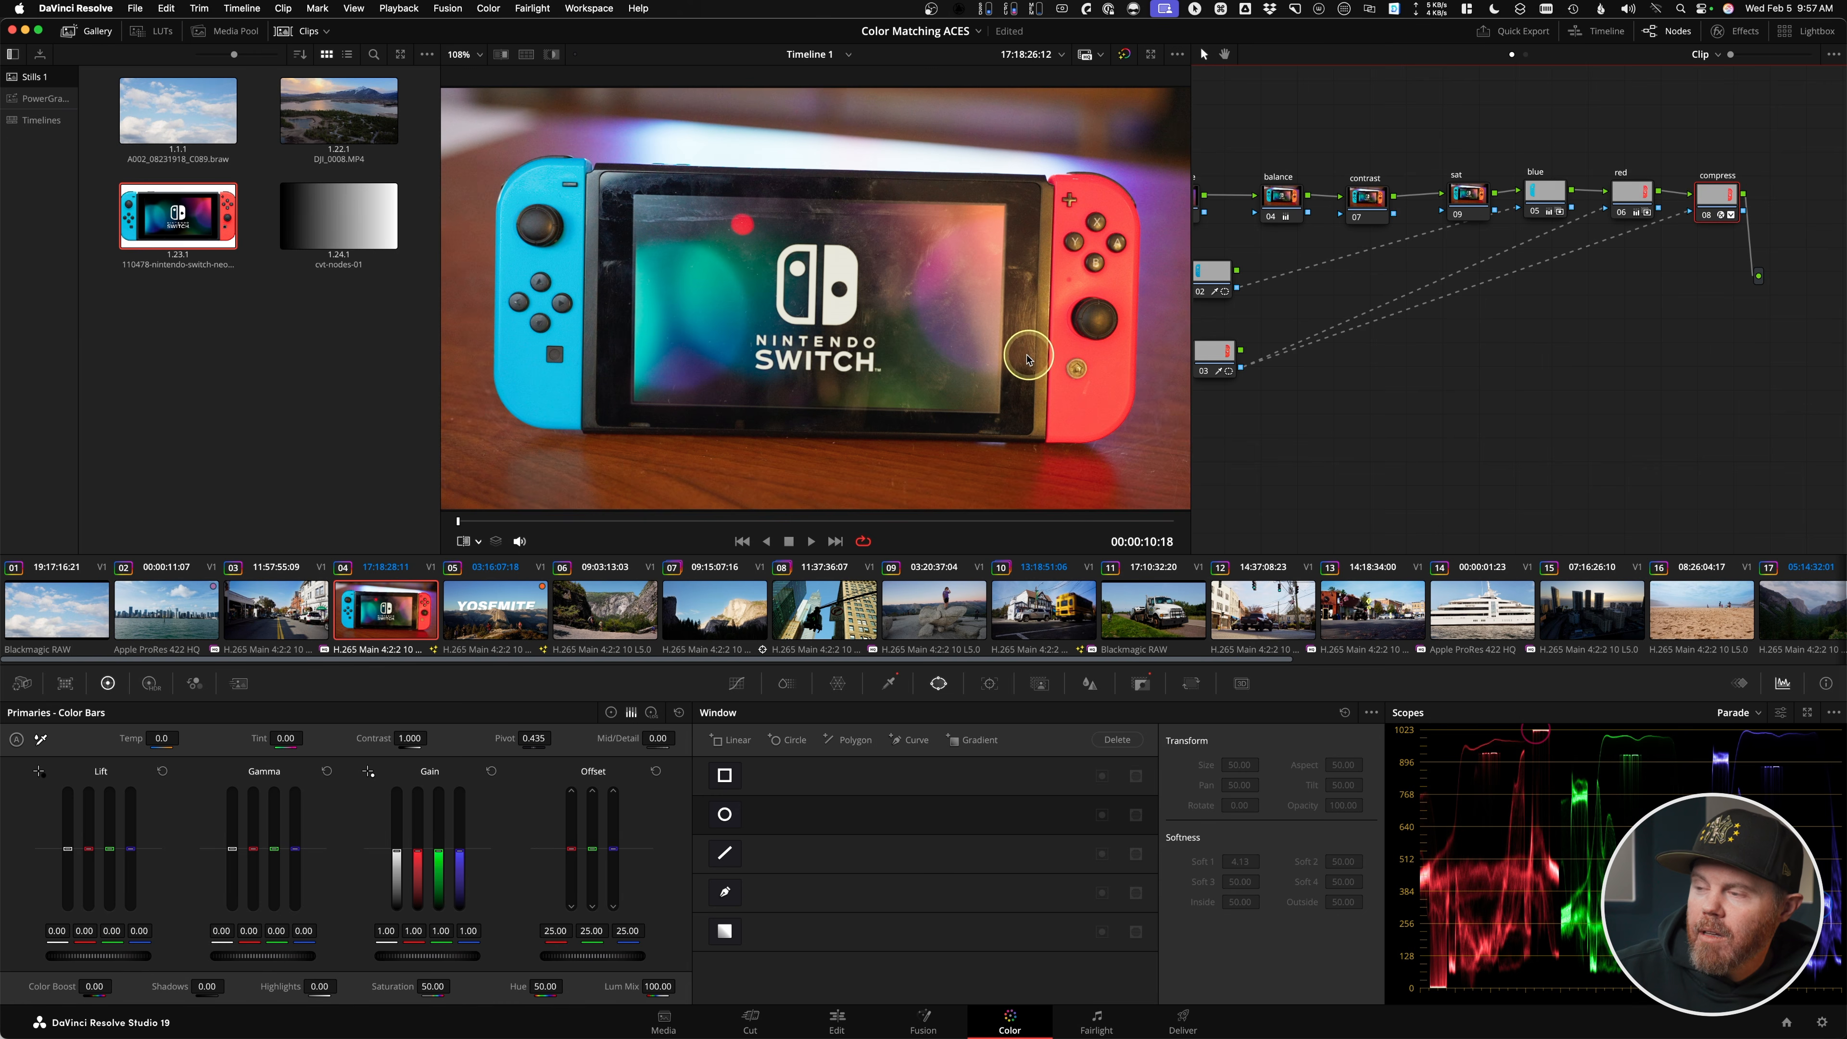
- Toggle the compress node off and on repeatedly to compare the red controller's surface close up with and without compression
scroll(1119, 294, "up", 5)
left_click_drag(1130, 267, 622, 259)
scroll(681, 270, "up", 5)
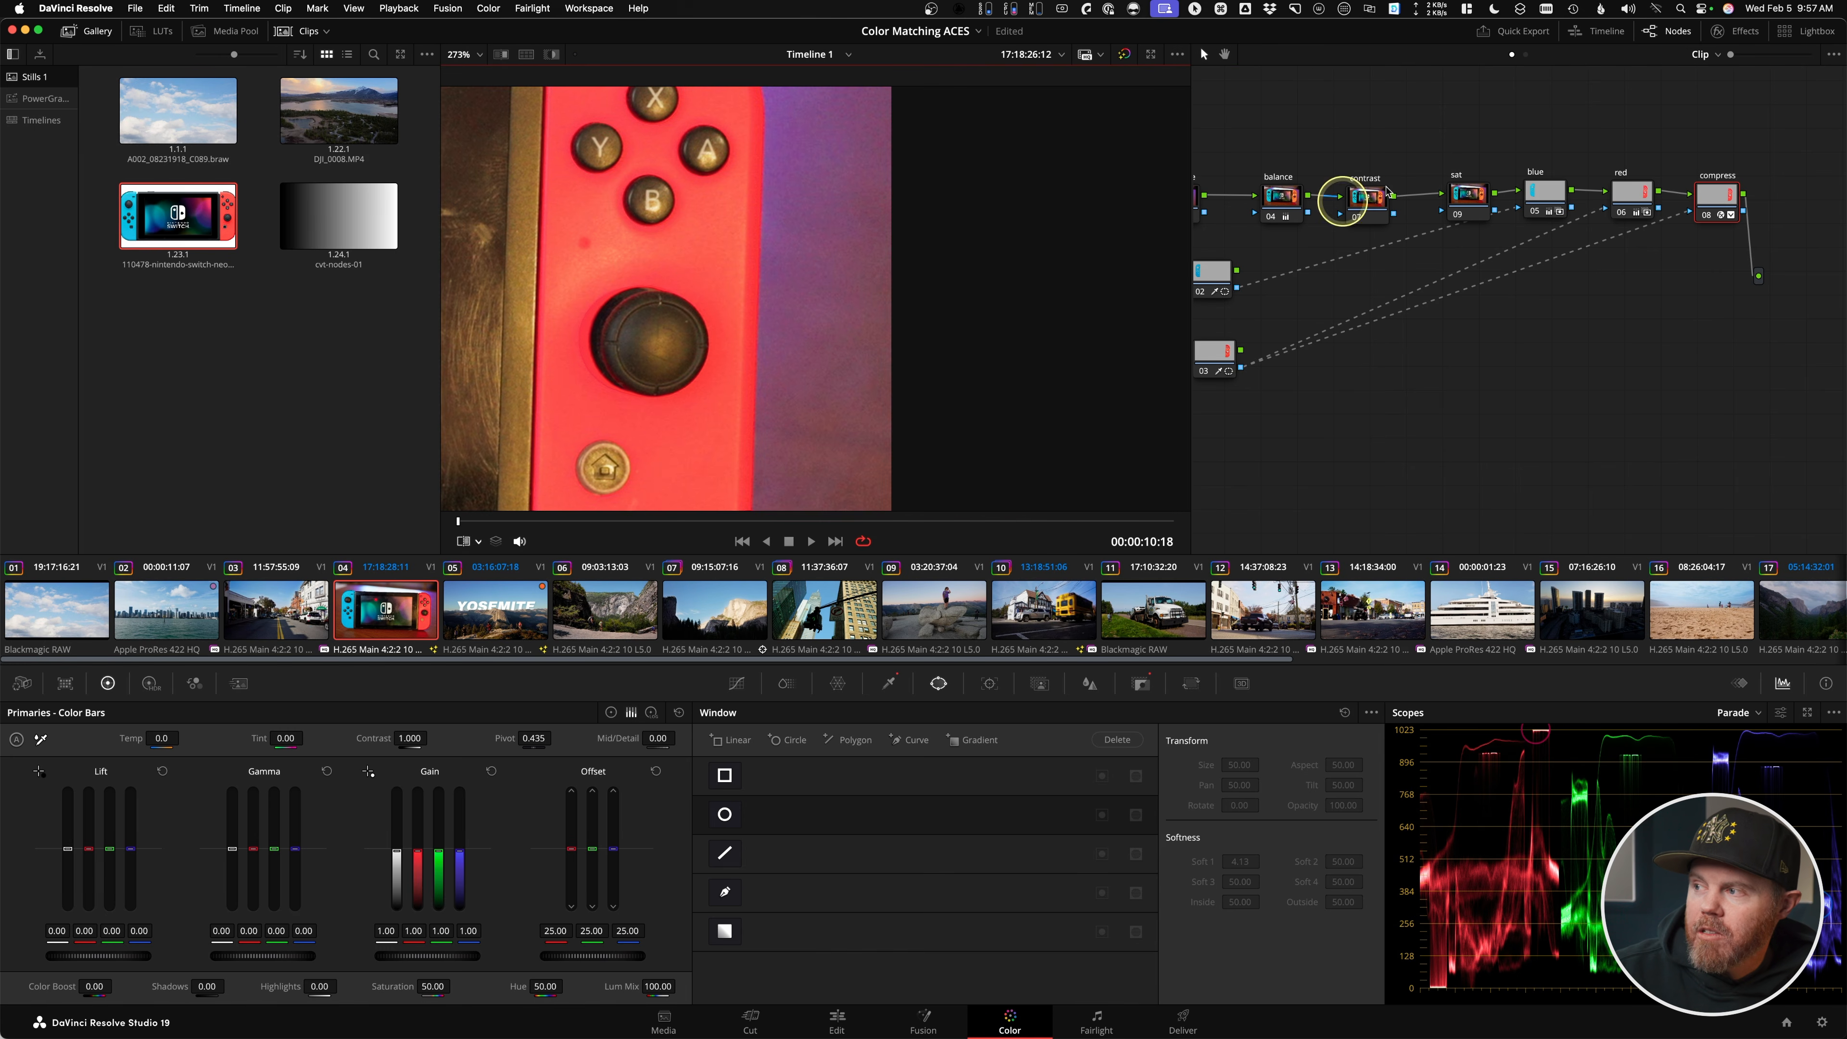
left_click(1718, 198)
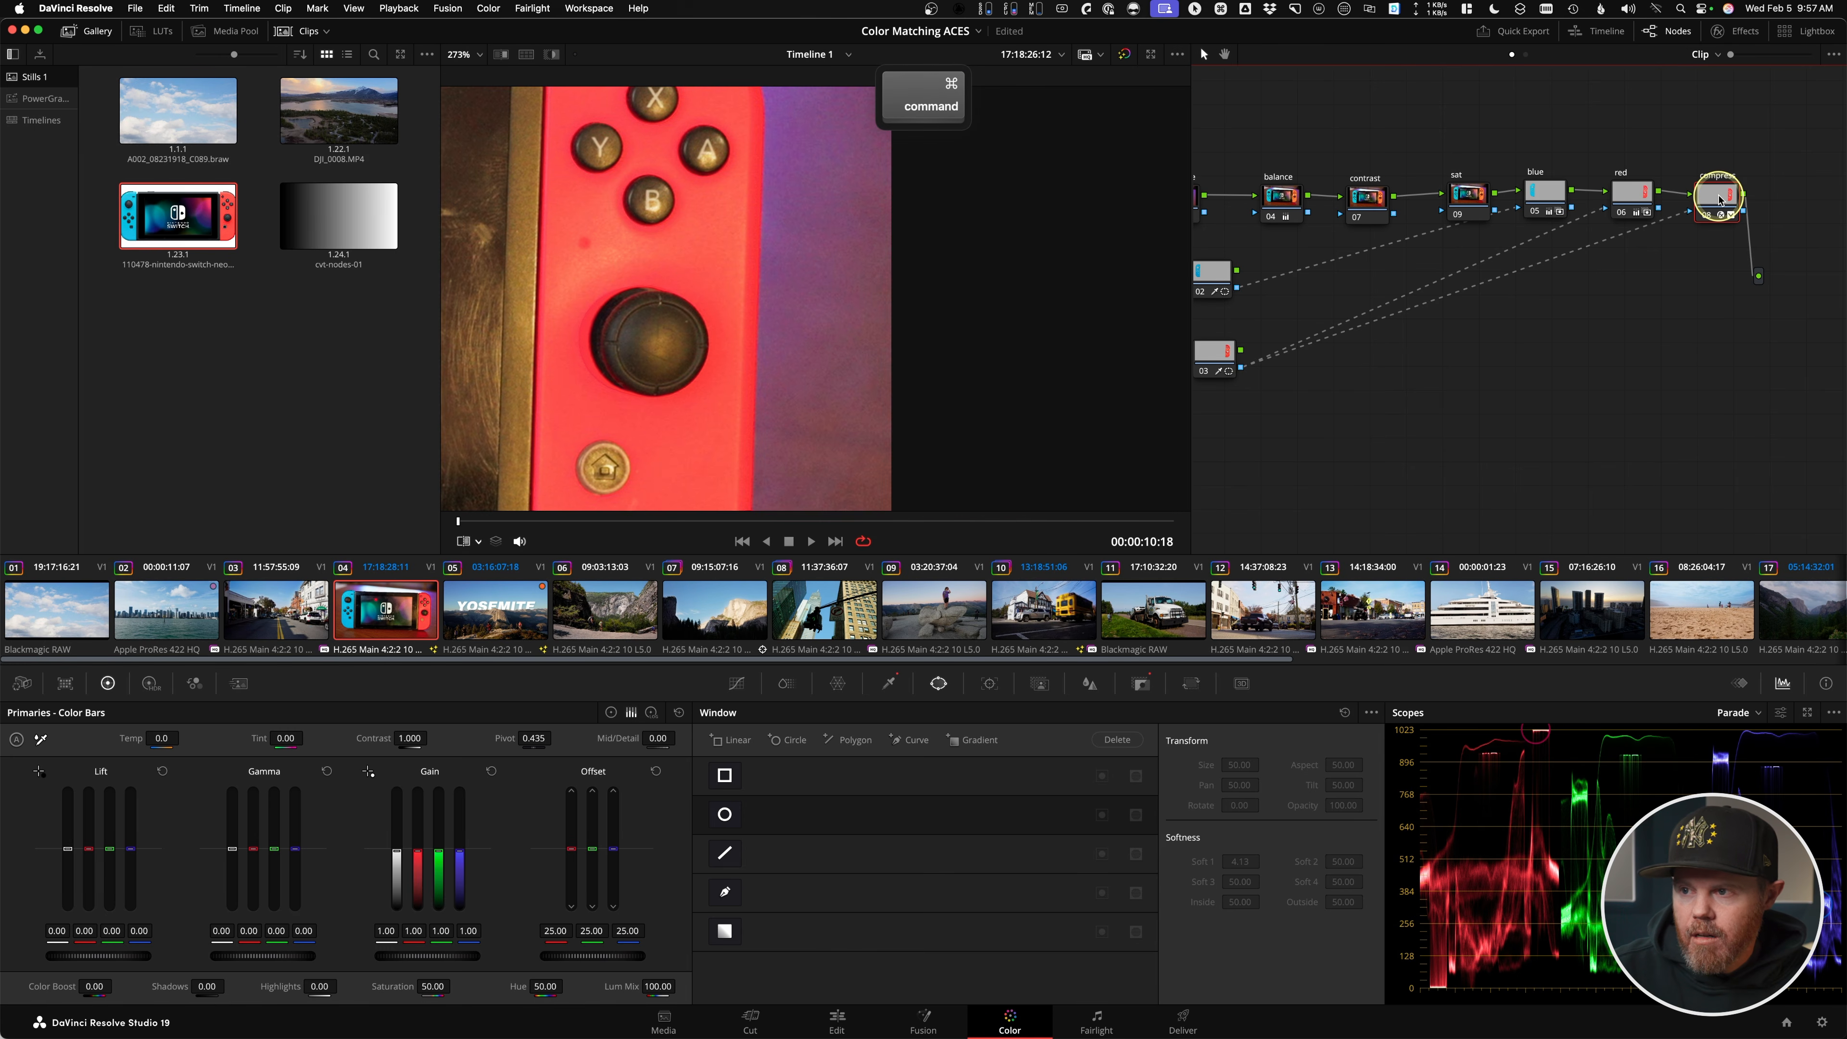
key("super+d")
key("super+d")
key("super+d")
key("super+d")
key("super+d")
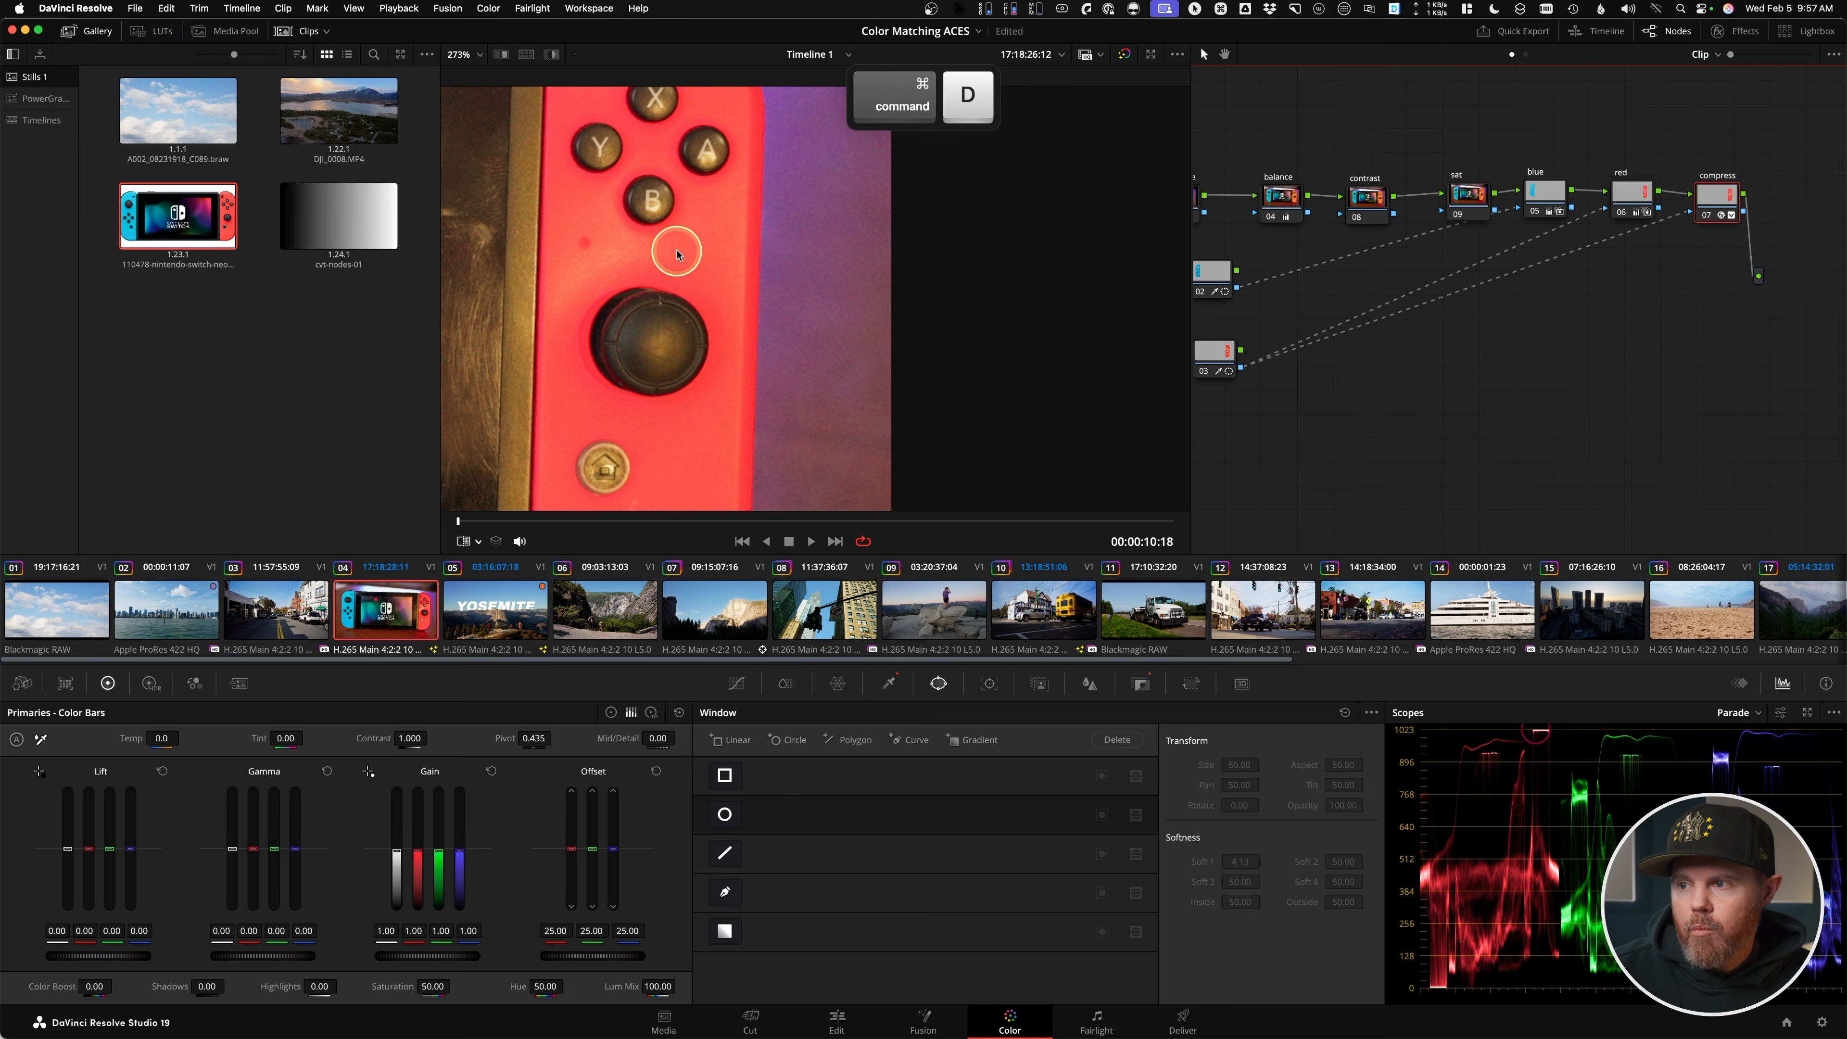
key("super+d")
key("super+d")
key("super+d")
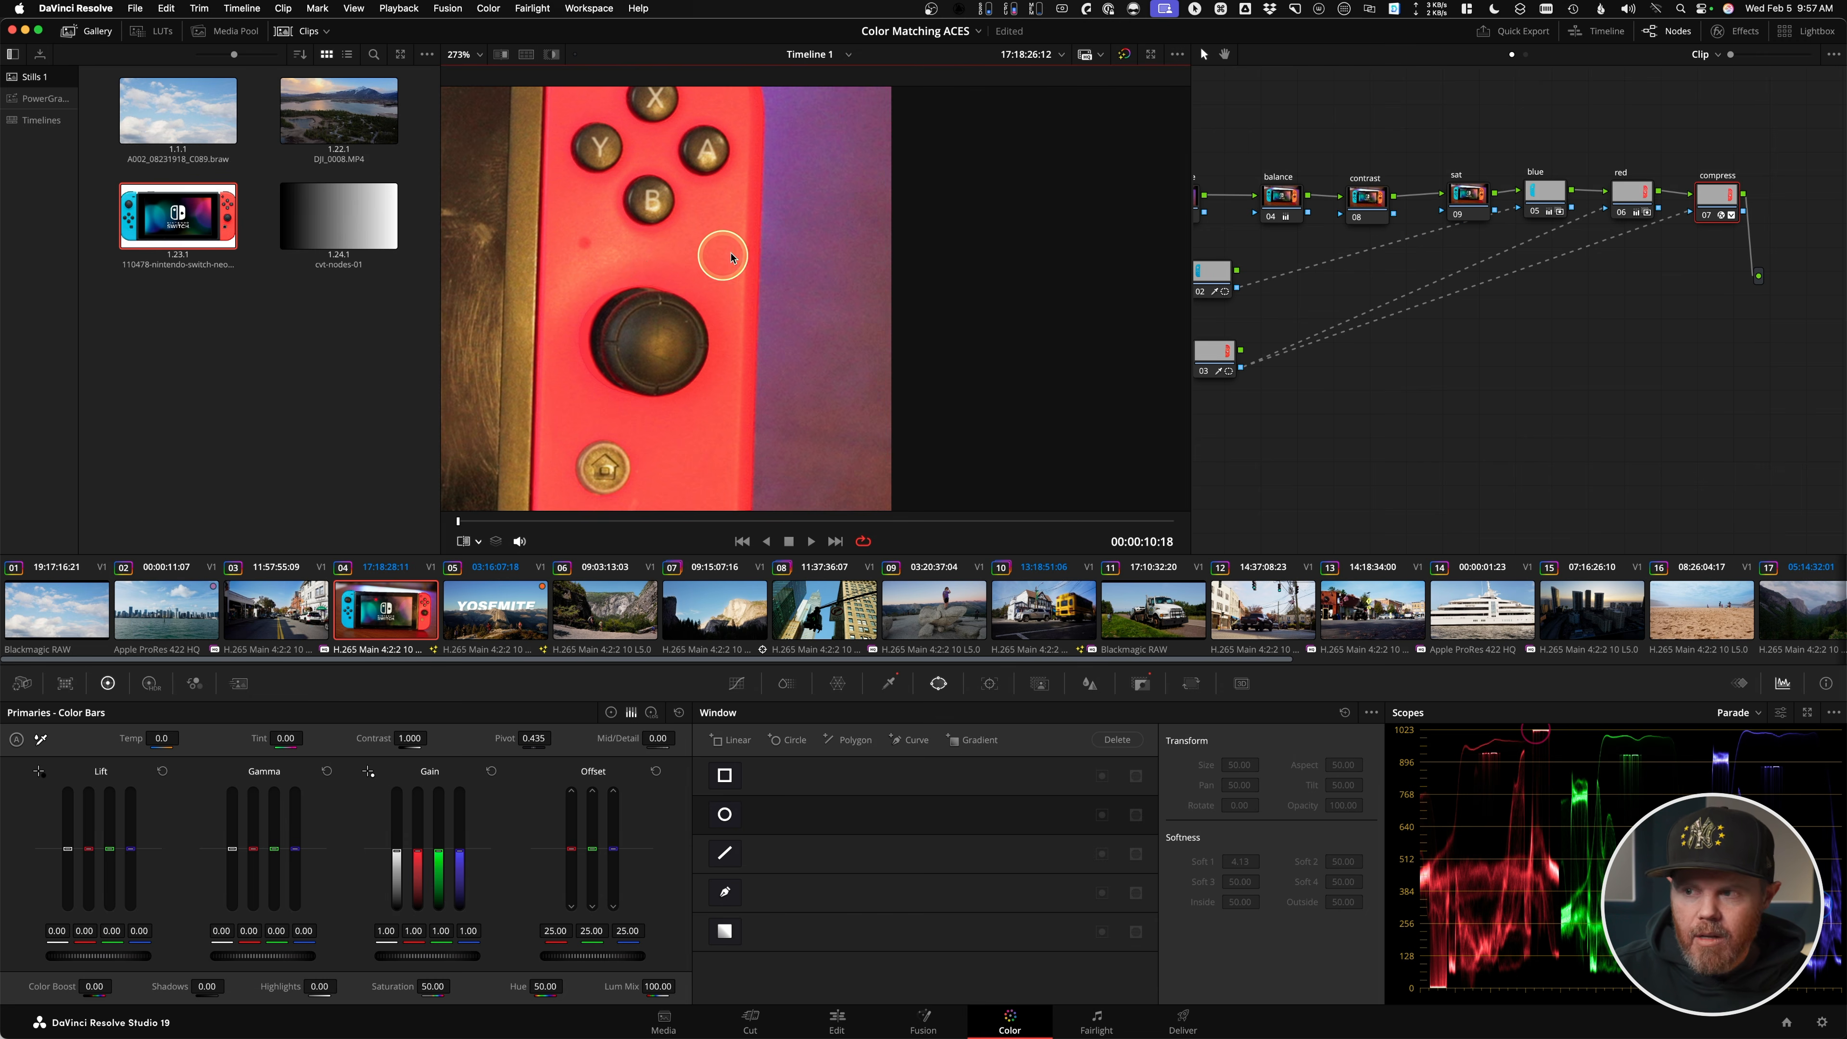
- Display the whole image in black and white and compare the controllers' luminance with the still across the reference wipe
key("z")
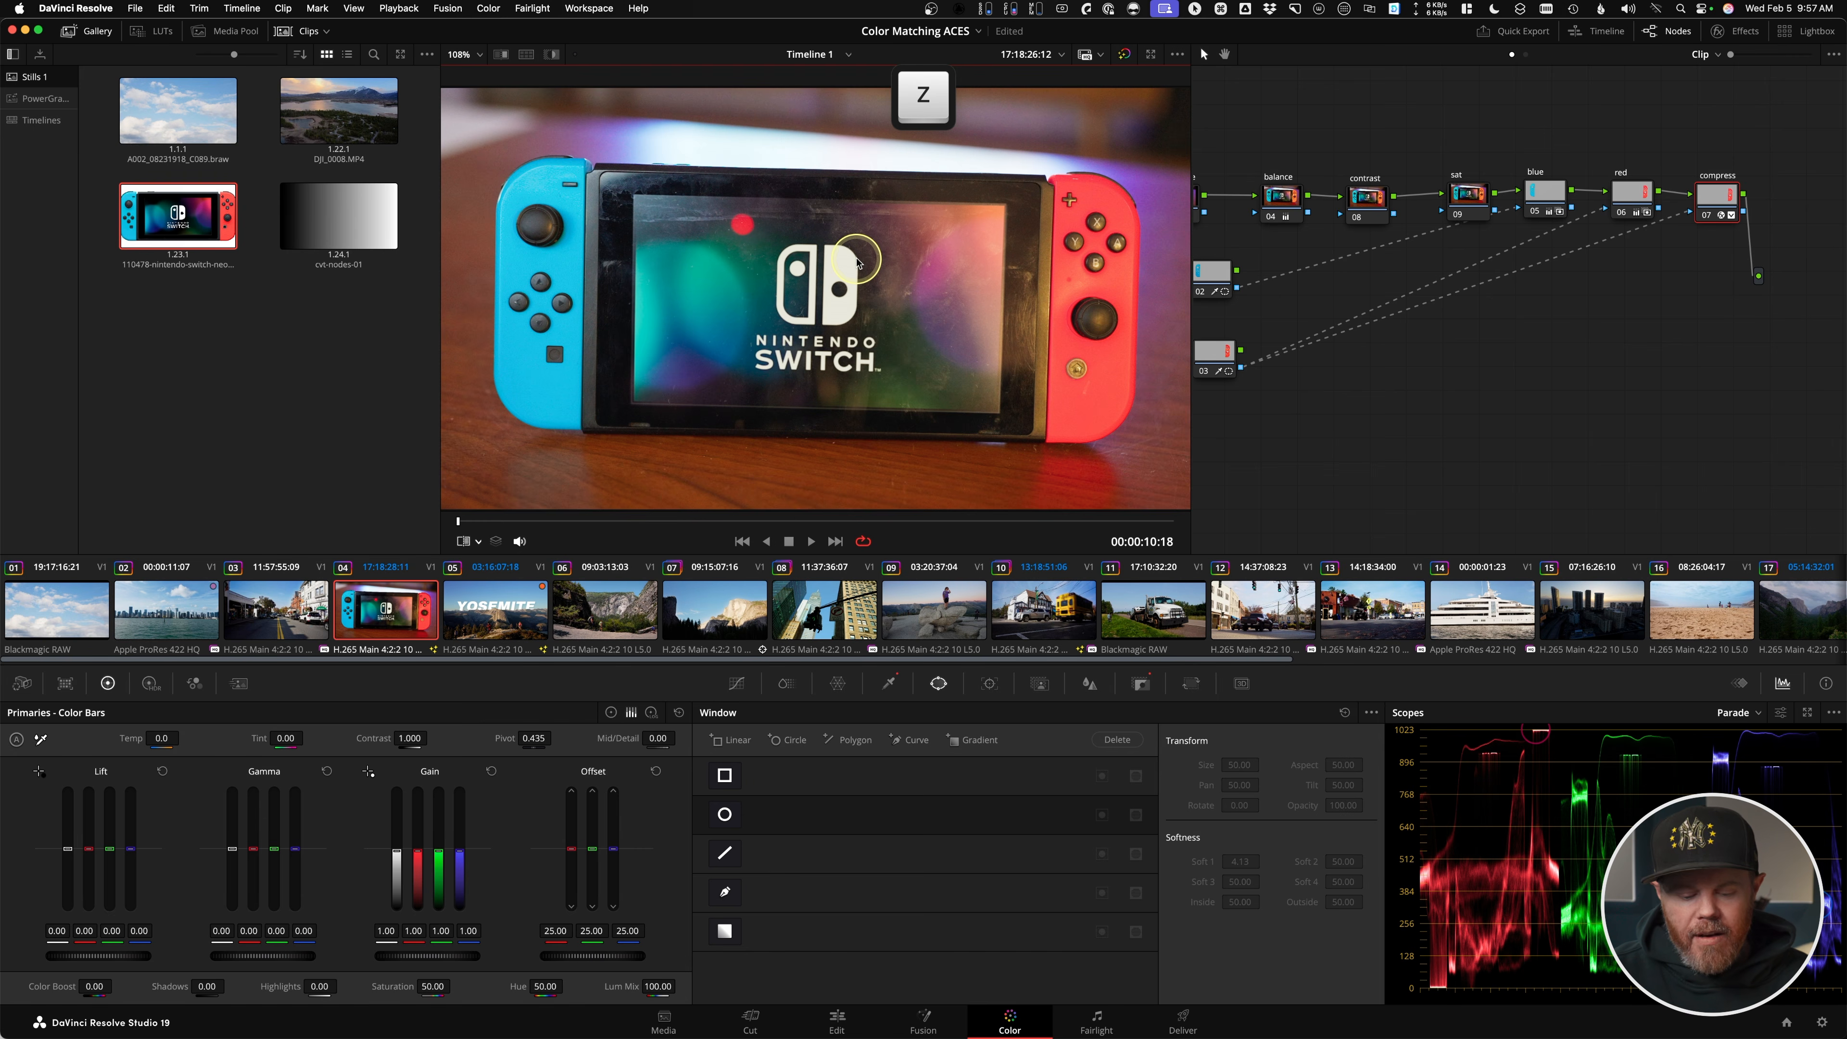
key("b")
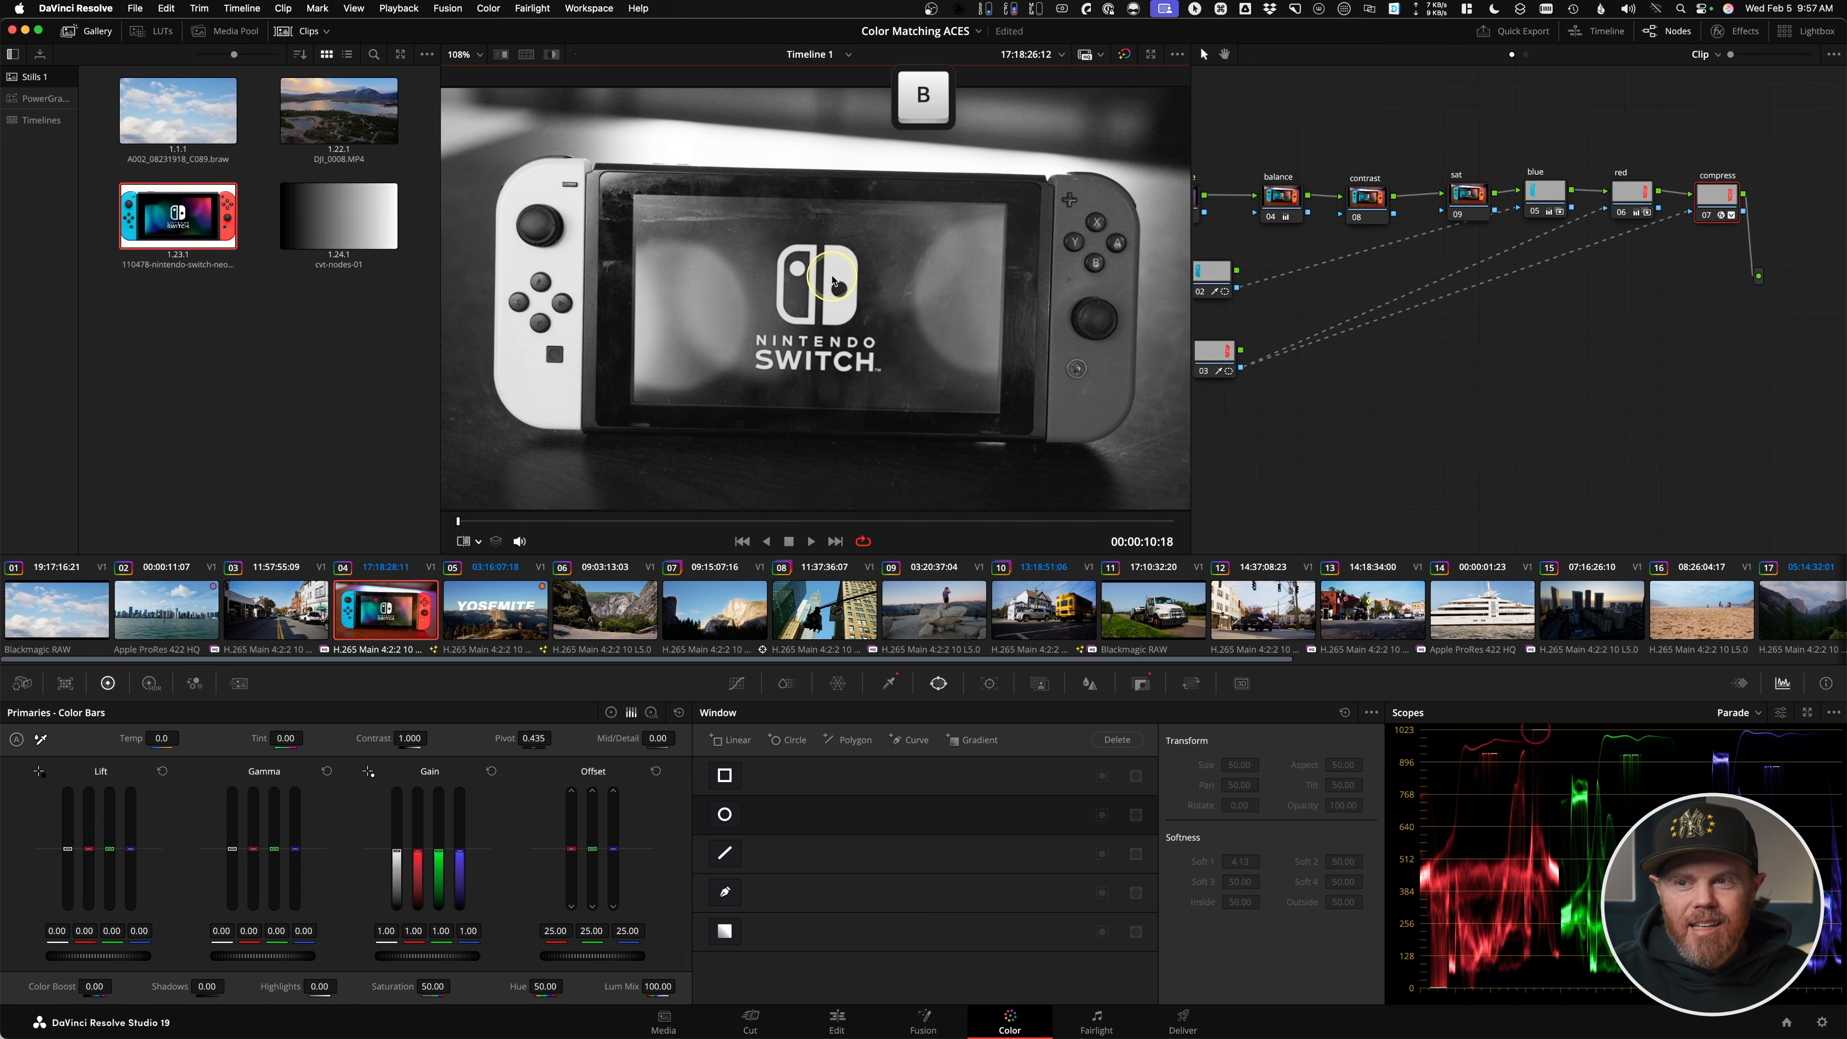
key("super+w")
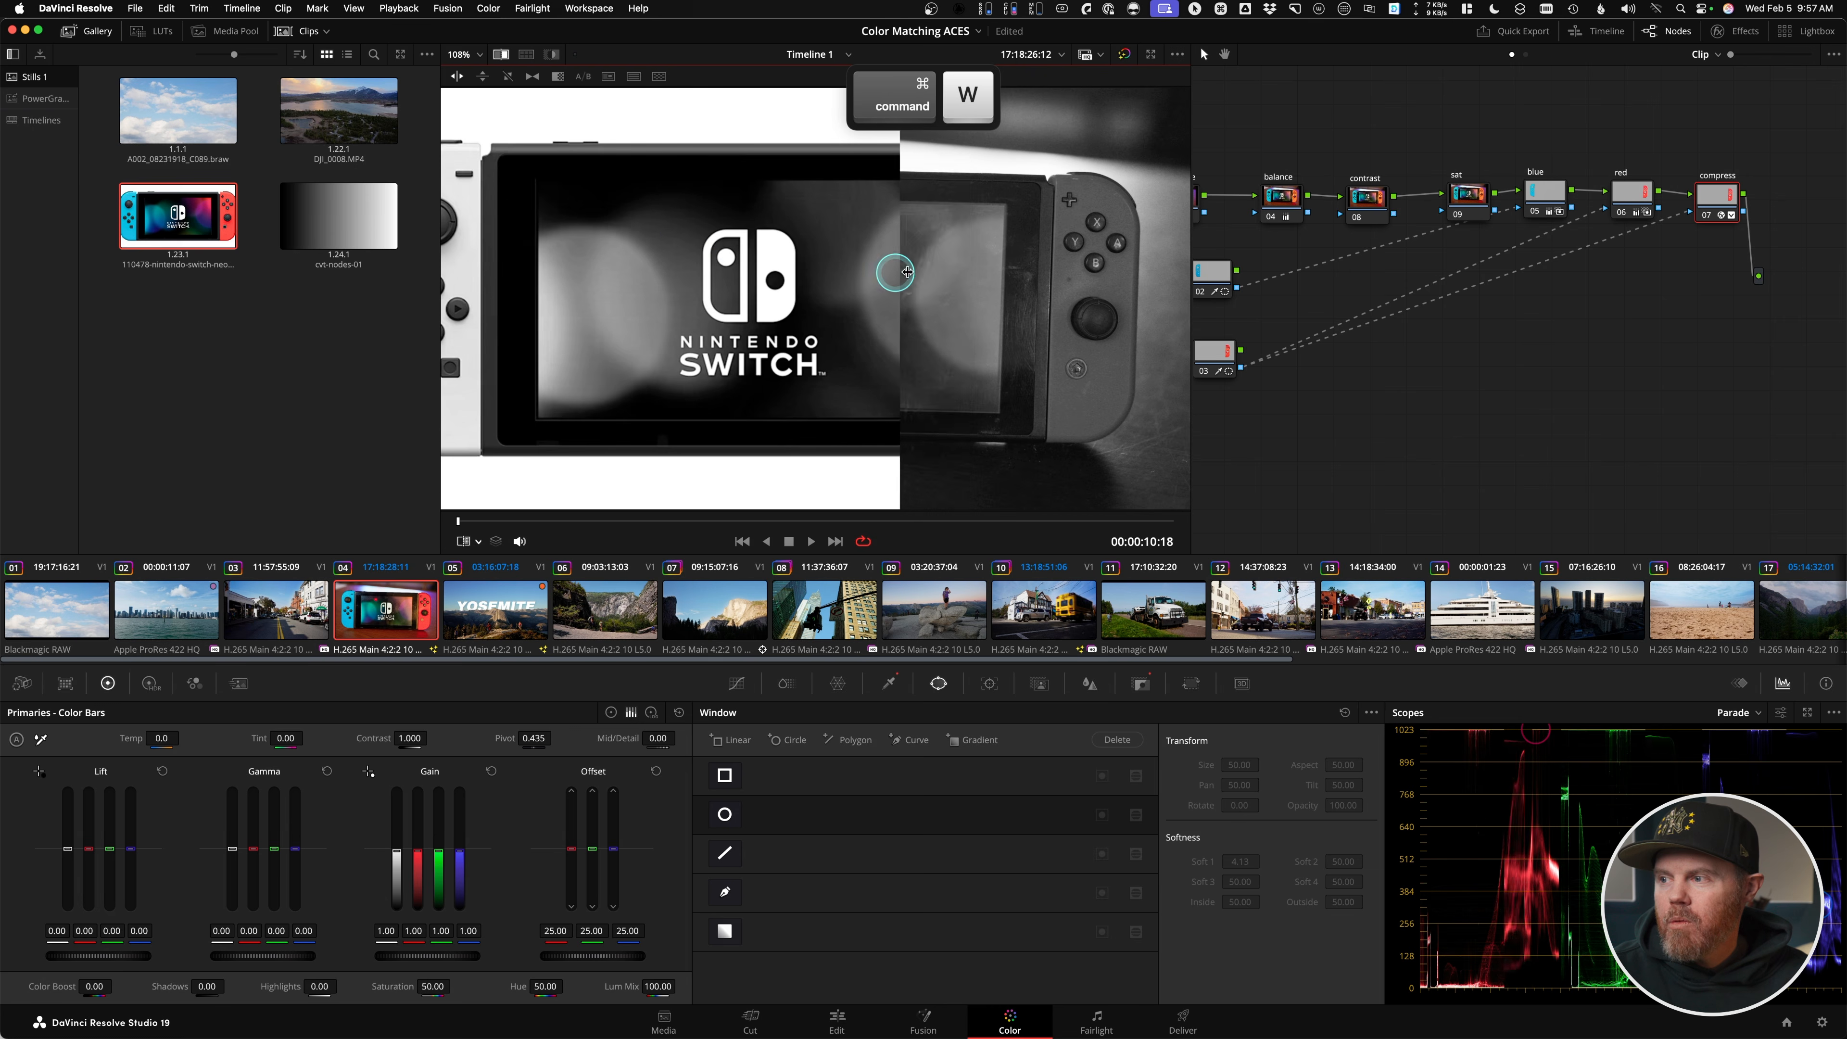
left_click_drag(954, 273, 937, 268)
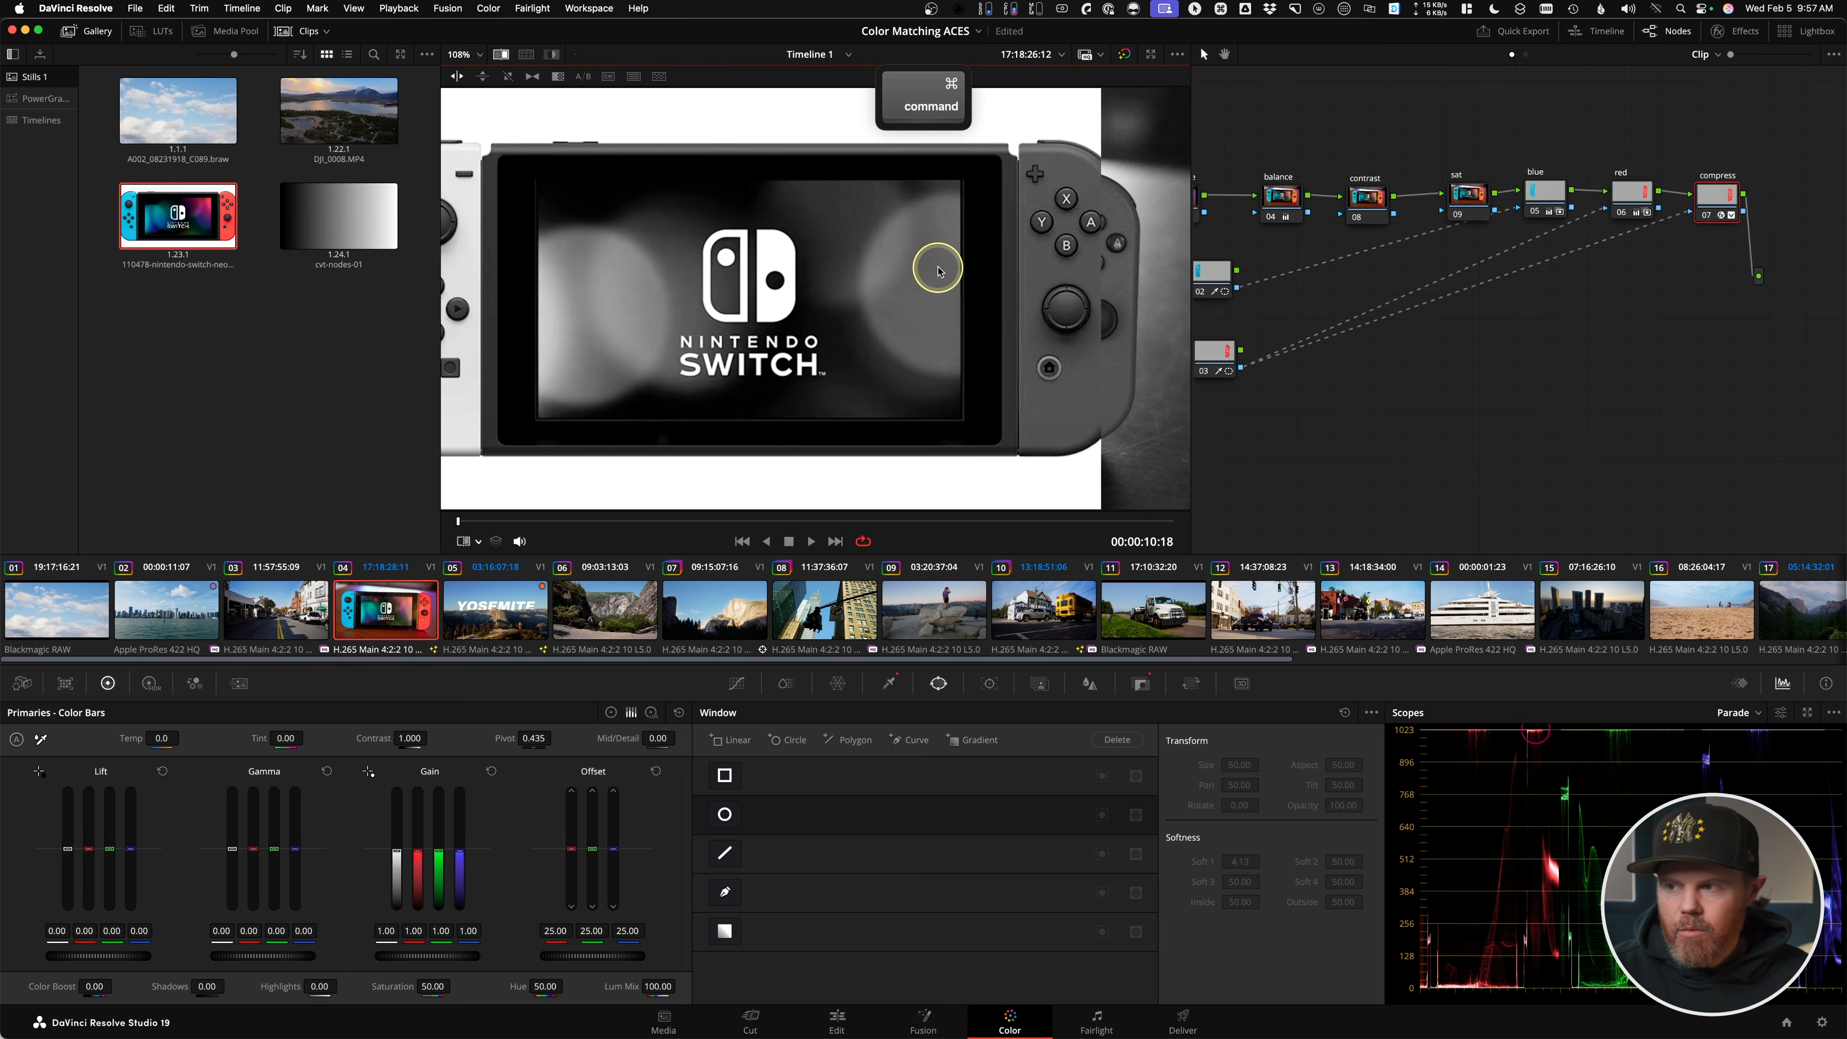